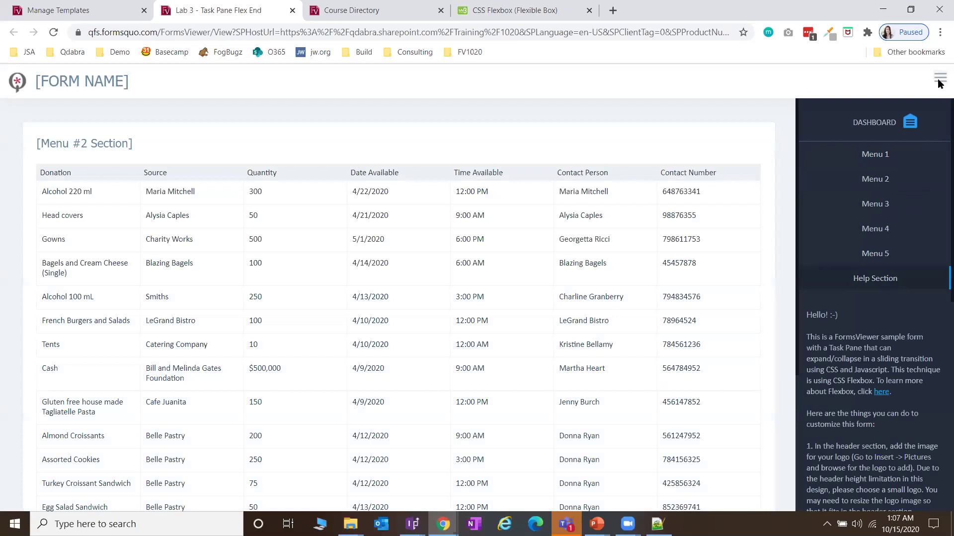
Show the Menu 1 section with the task pane collapsed, and close the Lab 3 form to return to Manage Templates.
{"action": "left_click", "coordinate": [940, 78]}
{"action": "left_click", "coordinate": [892, 153]}
{"action": "left_click", "coordinate": [940, 78]}
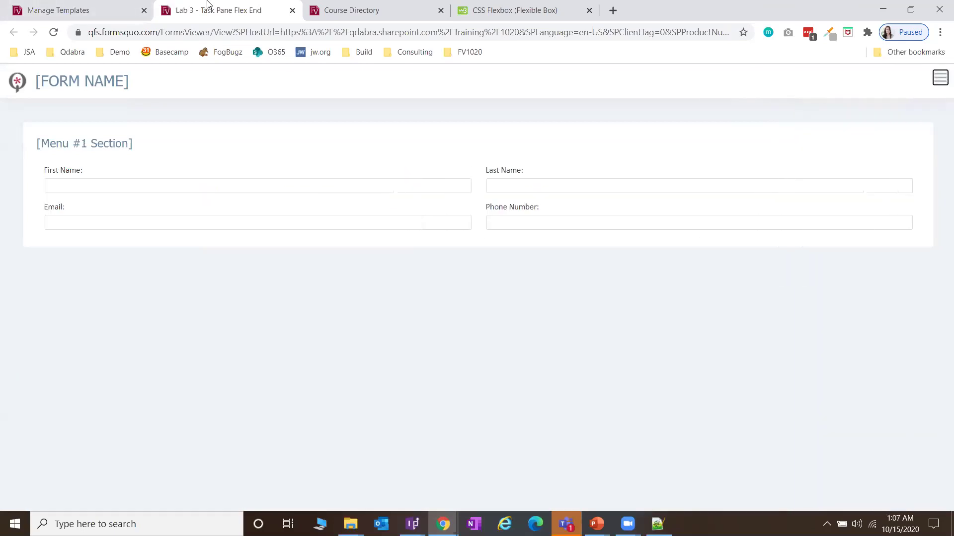
{"action": "key", "text": "ctrl+w"}
{"action": "scroll", "coordinate": [277, 203], "scroll_direction": "up", "scroll_amount": 4}
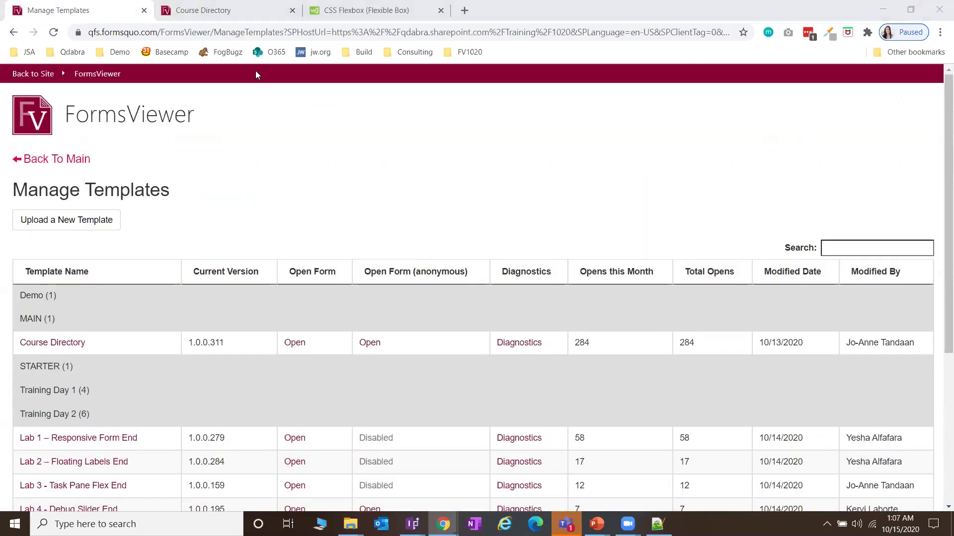
Dismiss the What's New overlay in the Course Directory form and hide the browser's bookmarks bar.
{"action": "key", "text": "ctrl+Tab"}
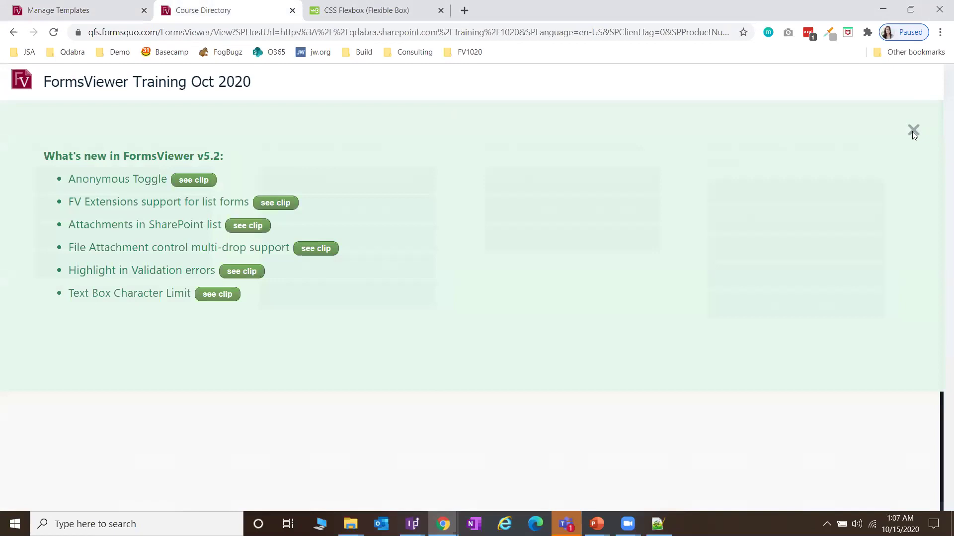
{"action": "left_click", "coordinate": [913, 131]}
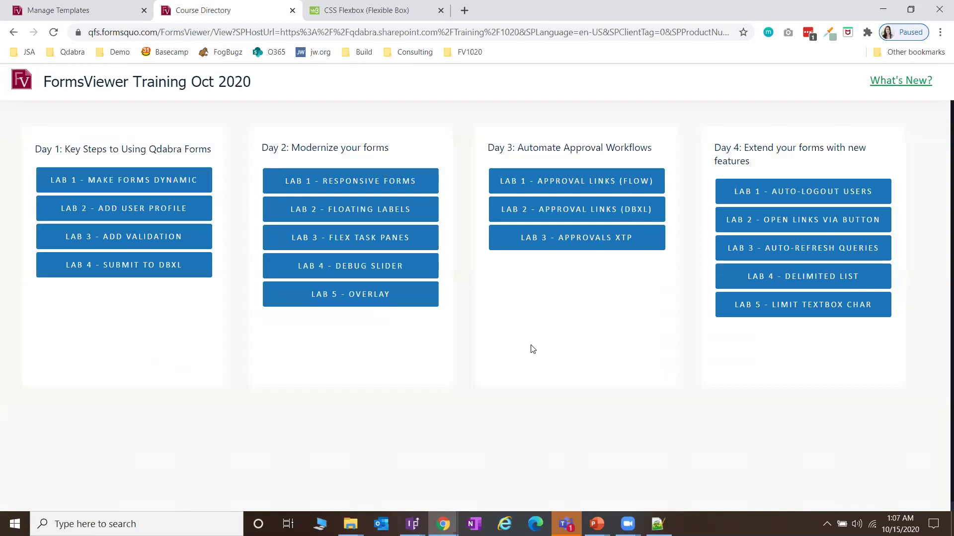
{"action": "key", "text": "ctrl+shift+b"}
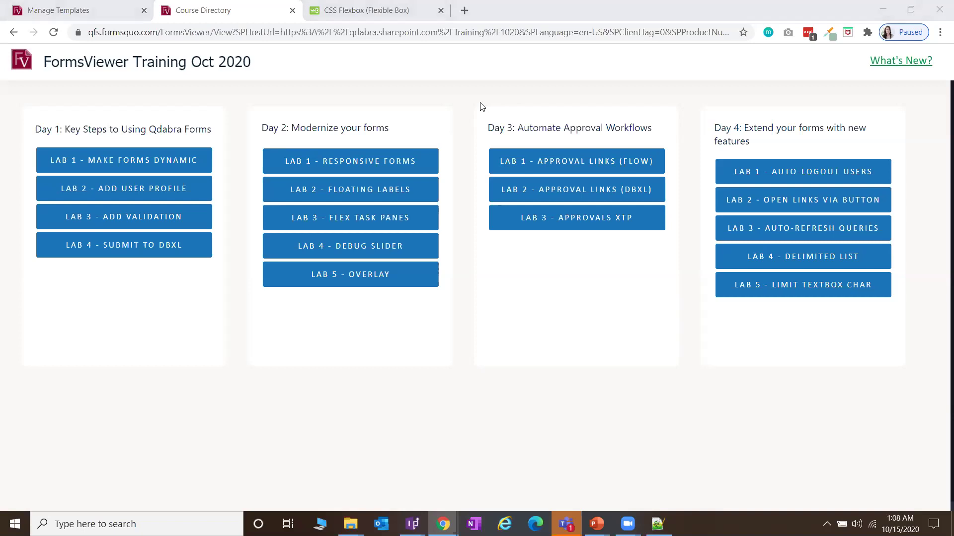
View the details of Day 2's Lab 3 - Flex Task Panes in the course directory, and close them.
{"action": "left_click", "coordinate": [549, 169]}
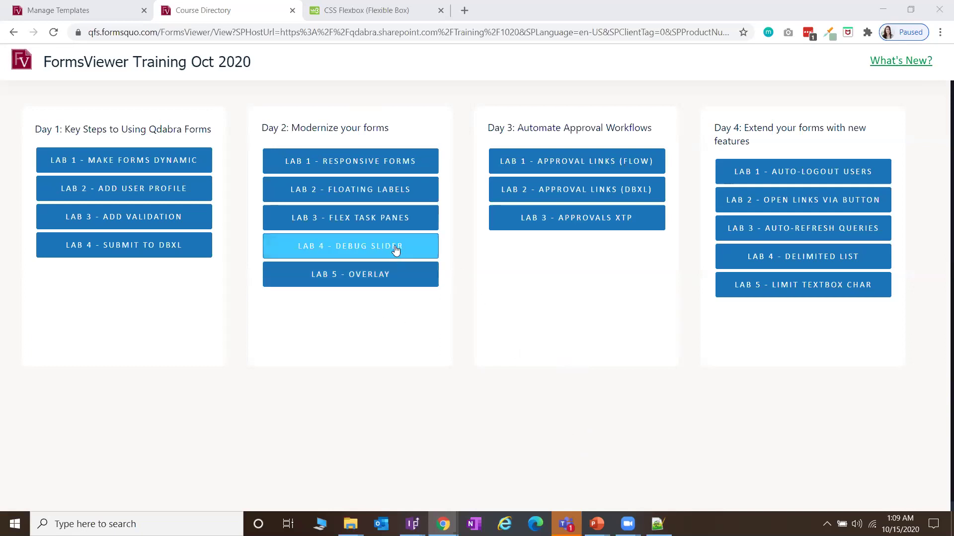
{"action": "left_click", "coordinate": [415, 226]}
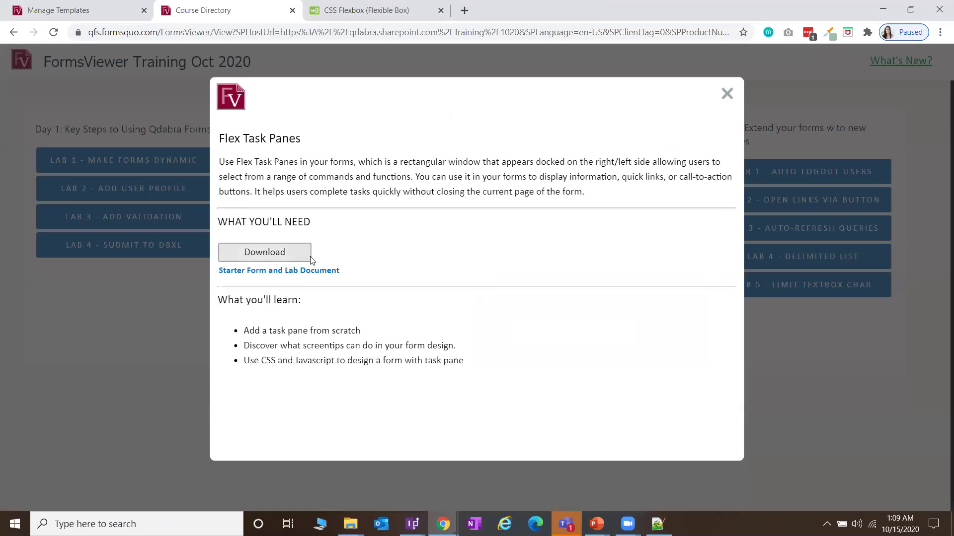
{"action": "left_click", "coordinate": [726, 93]}
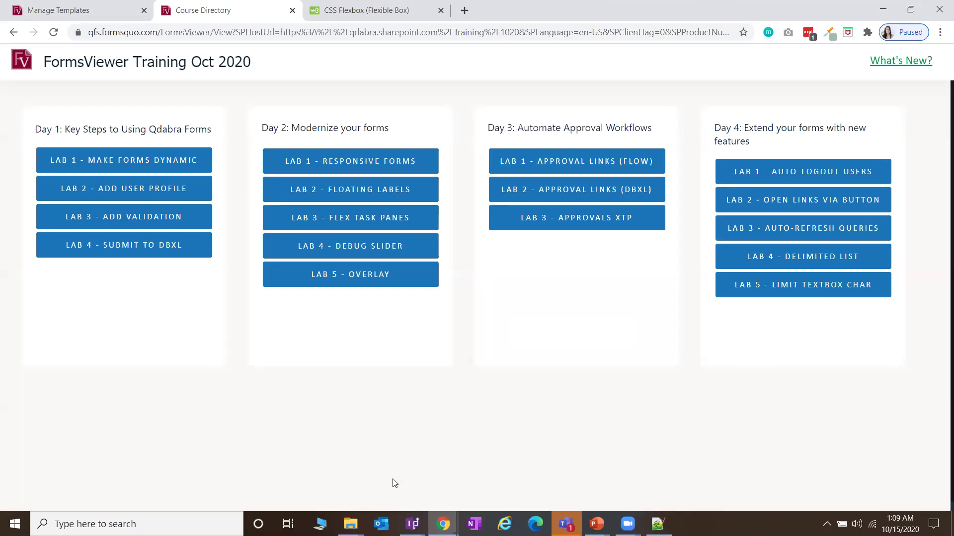
Switch to File Explorer and examine the CSS and JavaScript files in the lab package's Resource Files folder, returning to PKG.
{"action": "left_click", "coordinate": [350, 524]}
{"action": "left_click", "coordinate": [336, 500]}
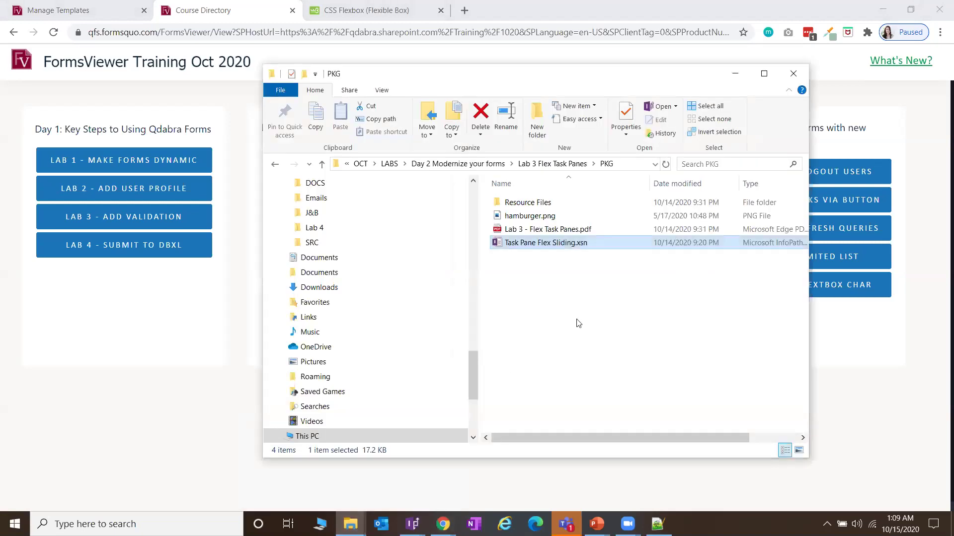
{"action": "left_click_drag", "start_coordinate": [605, 81], "coordinate": [562, 88]}
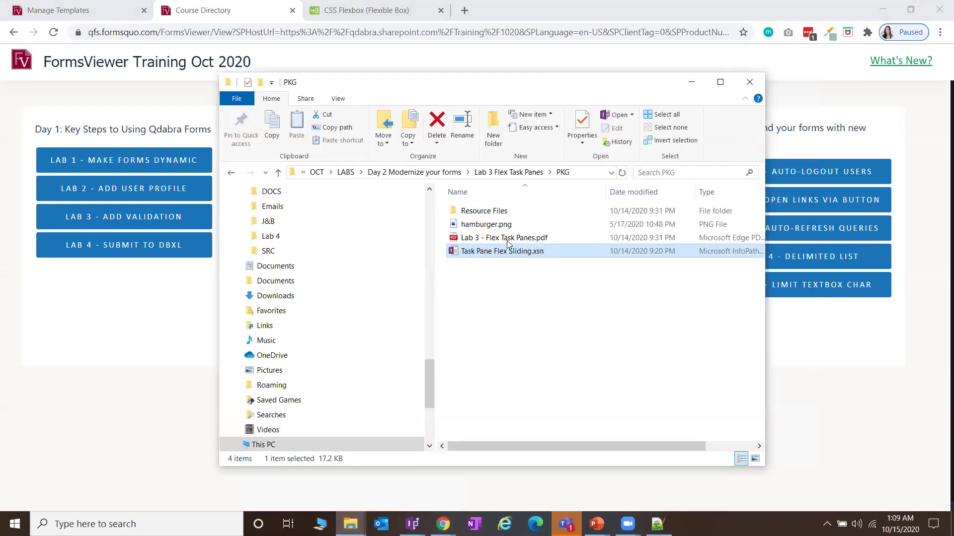
{"action": "left_click", "coordinate": [506, 213]}
{"action": "double_click", "coordinate": [506, 213]}
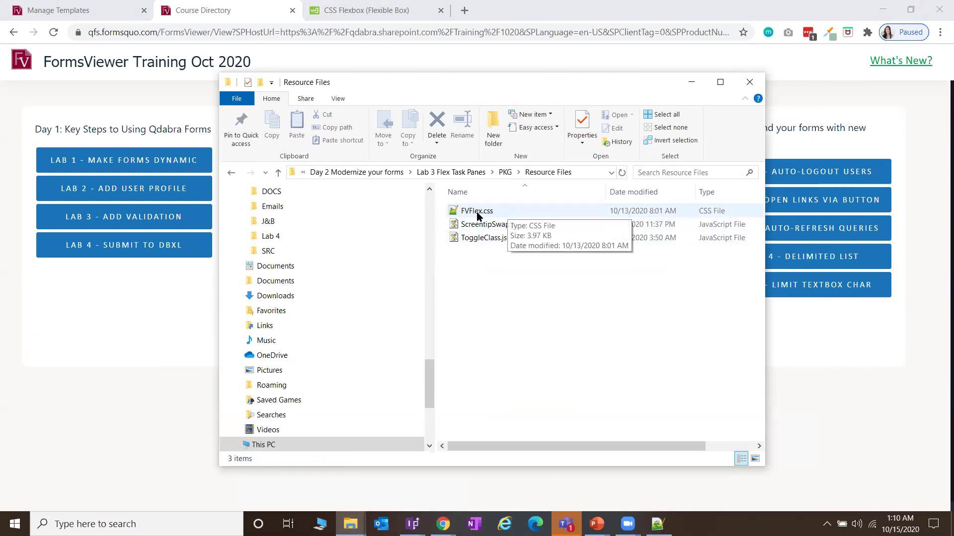
{"action": "left_click", "coordinate": [500, 229]}
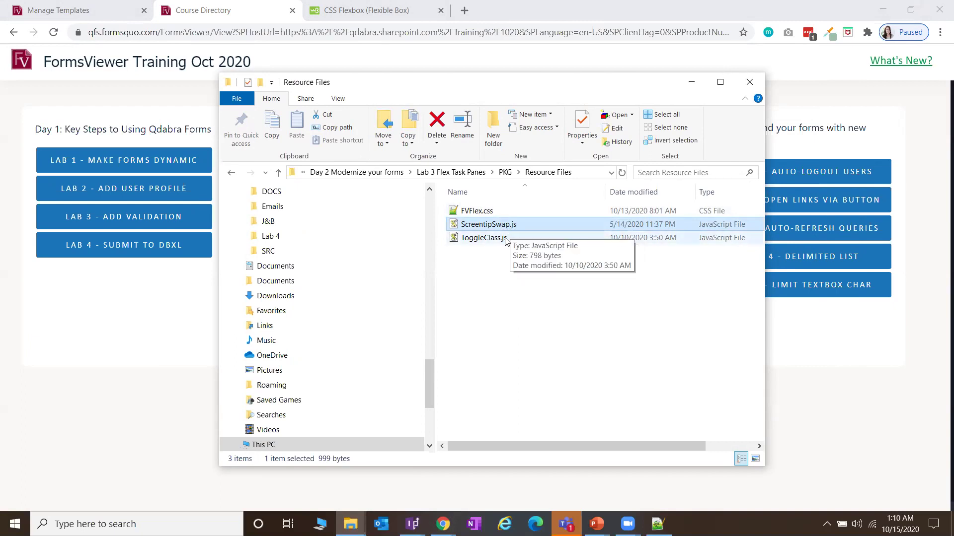
{"action": "left_click", "coordinate": [505, 239]}
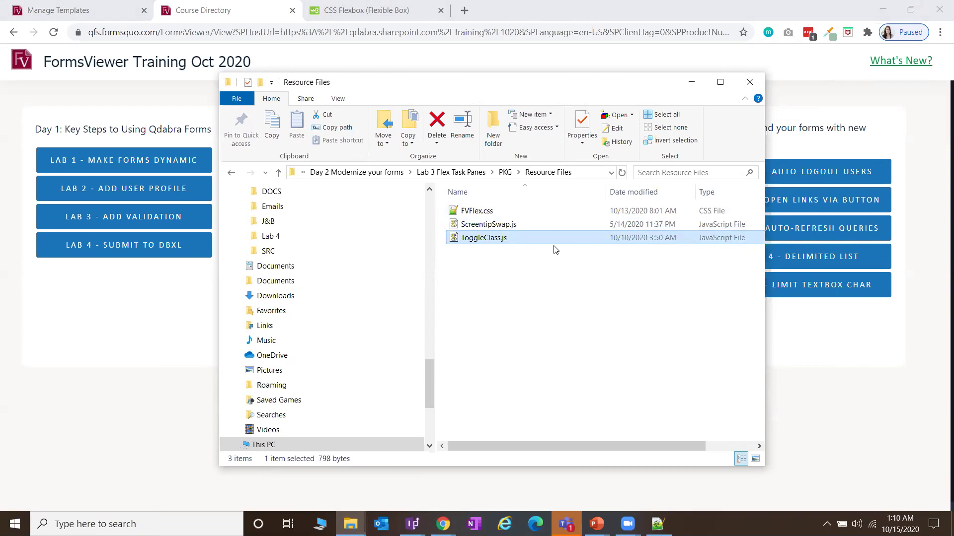
{"action": "left_click", "coordinate": [506, 173]}
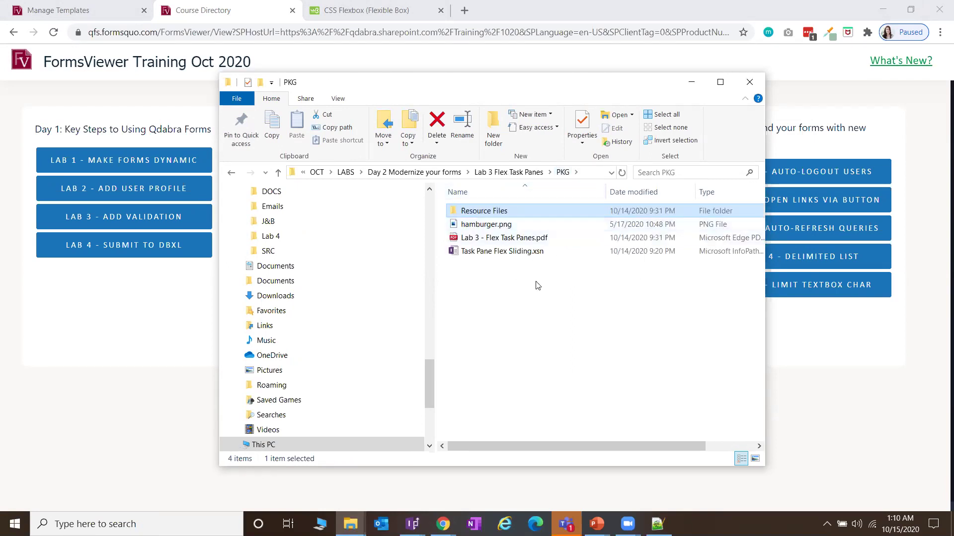
Open the lab document Lab 3 - Flex Task Panes.pdf and point out the starter form Task Pane Flex Sliding.xsn in the PKG folder.
{"action": "left_click", "coordinate": [560, 241]}
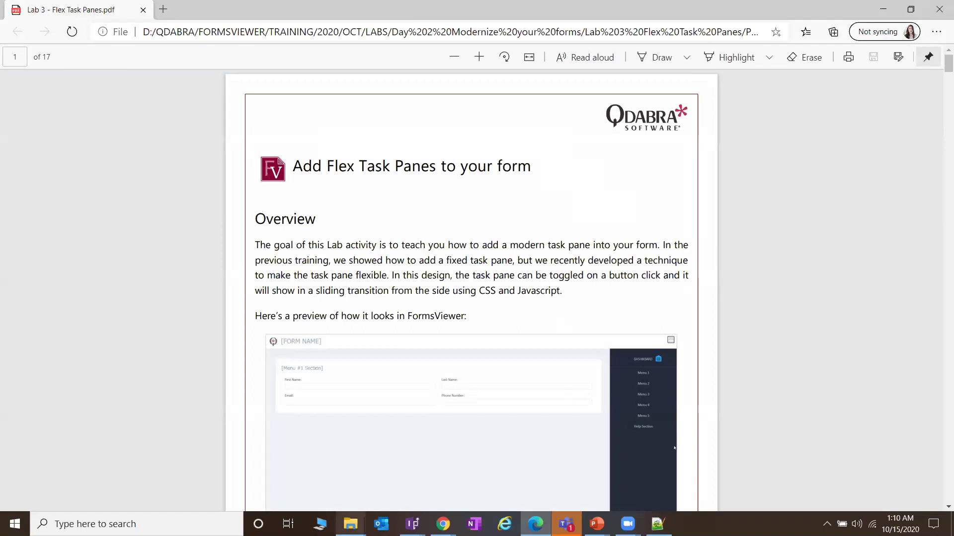
{"action": "left_click", "coordinate": [350, 524]}
{"action": "left_click", "coordinate": [320, 490]}
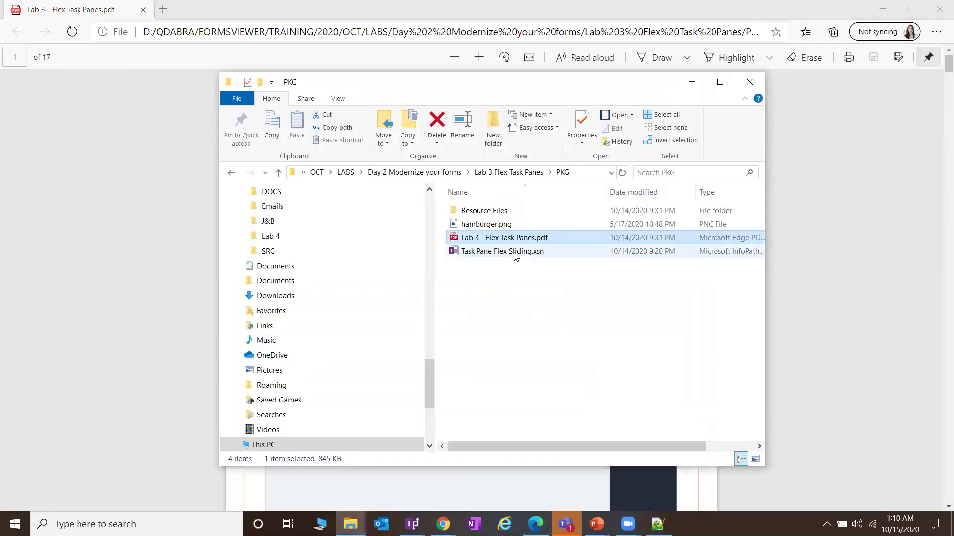
{"action": "left_click", "coordinate": [515, 253]}
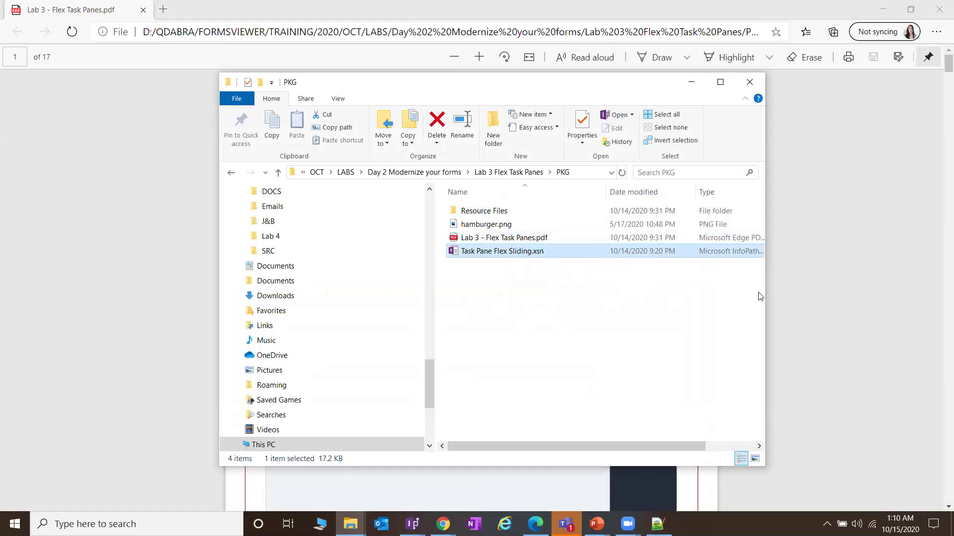
{"action": "left_click", "coordinate": [797, 288]}
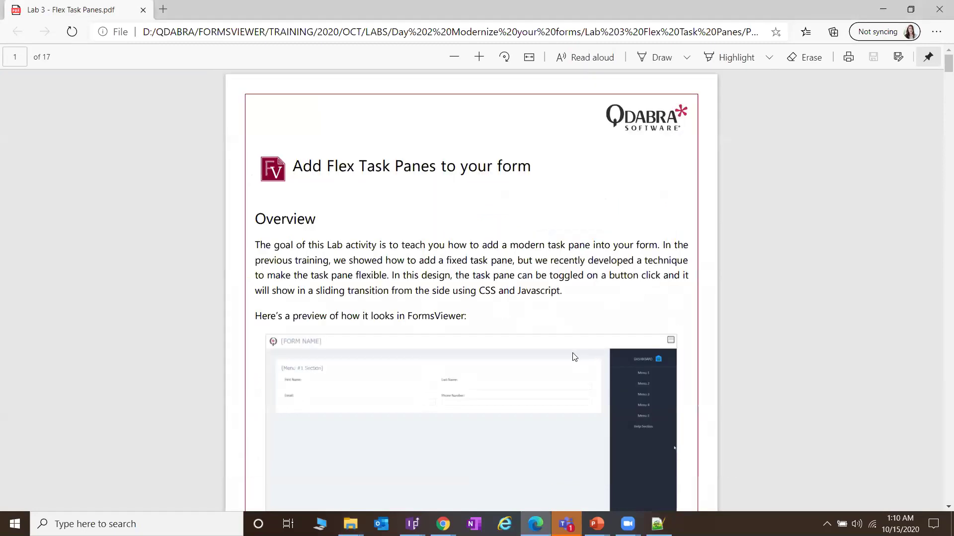
Switch back to Chrome and open the Lab 3 - Task Pane Flex End form from Manage Templates.
{"action": "mouse_move", "coordinate": [443, 524]}
{"action": "left_click", "coordinate": [339, 486]}
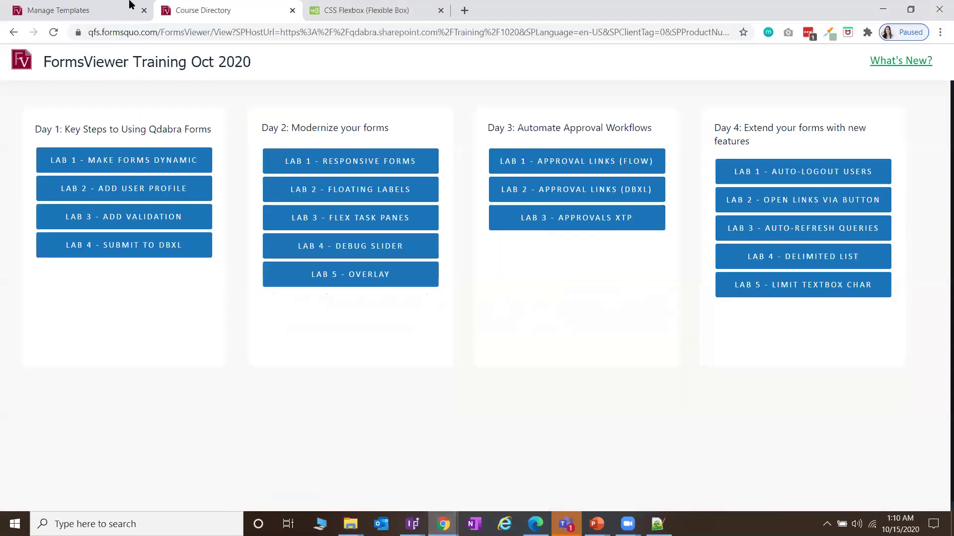
{"action": "left_click", "coordinate": [83, 5]}
{"action": "scroll", "coordinate": [184, 346], "scroll_direction": "down", "scroll_amount": 1}
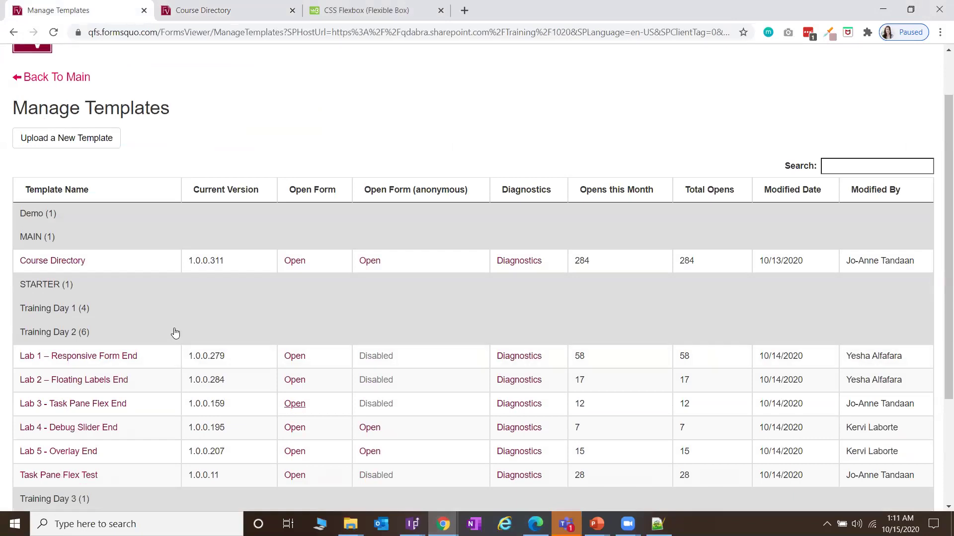
{"action": "scroll", "coordinate": [175, 333], "scroll_direction": "down", "scroll_amount": 1}
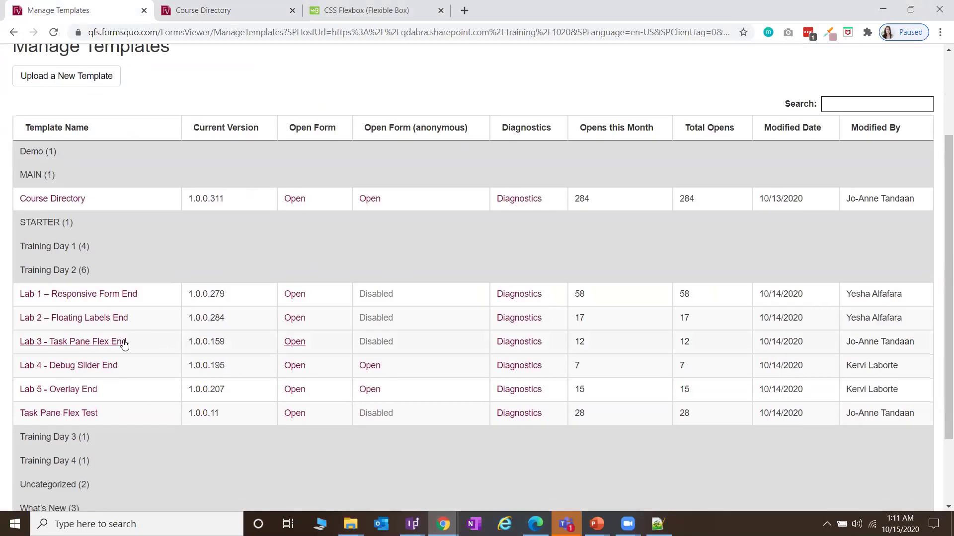
{"action": "left_click", "coordinate": [295, 342]}
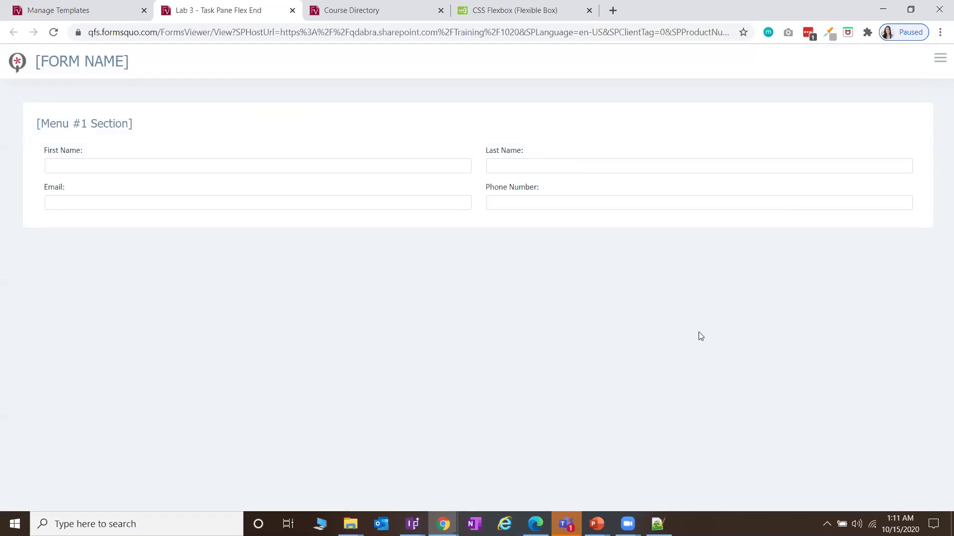
Toggle the form's sliding task pane, leave it expanded, and show the Menu 1 and Menu 2 sections.
{"action": "left_click", "coordinate": [939, 60]}
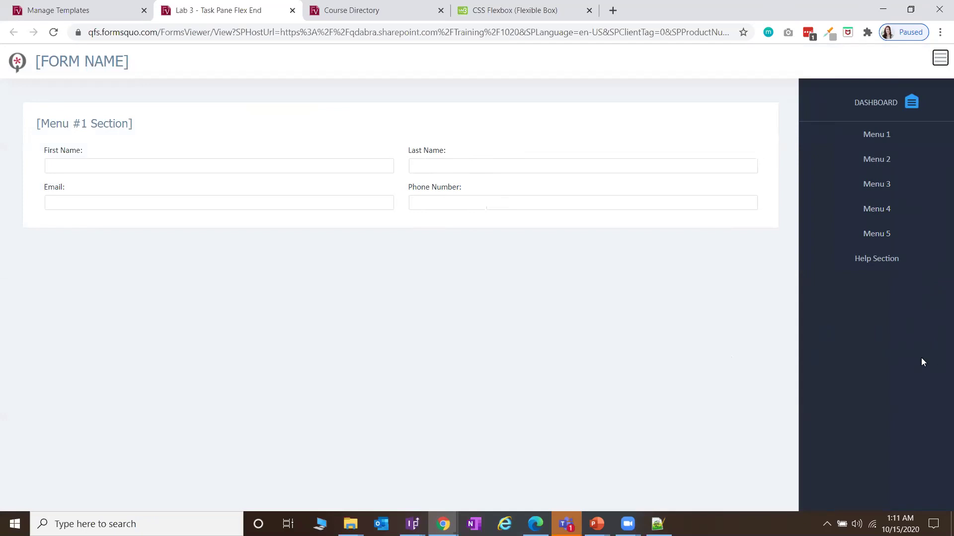
{"action": "left_click", "coordinate": [939, 58]}
{"action": "left_click", "coordinate": [939, 58]}
{"action": "left_click", "coordinate": [889, 141]}
{"action": "left_click", "coordinate": [889, 164]}
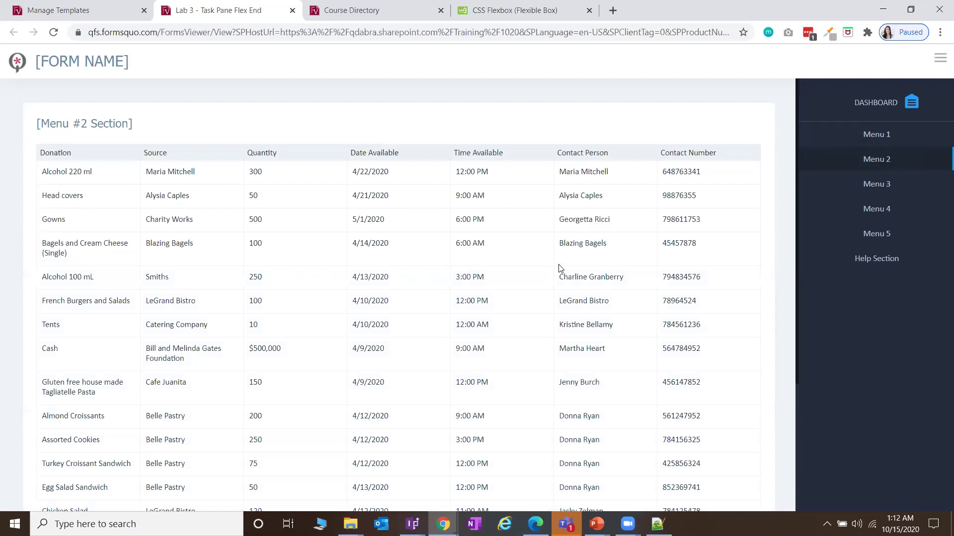
Examine the donation table in the Menu 2 section from start to end, checking how the header and task pane behave.
{"action": "scroll", "coordinate": [561, 266], "scroll_direction": "down", "scroll_amount": 1}
{"action": "scroll", "coordinate": [561, 264], "scroll_direction": "down", "scroll_amount": 2}
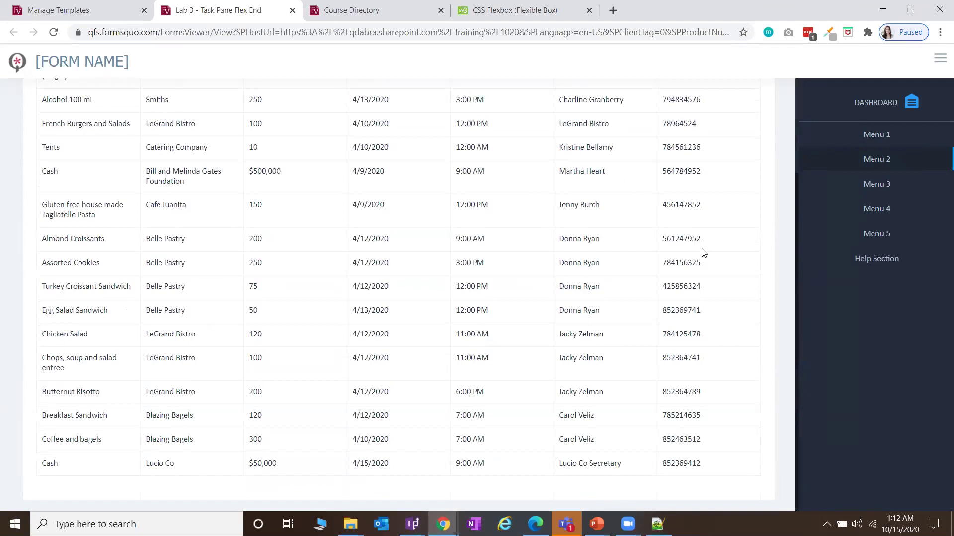
{"action": "scroll", "coordinate": [725, 255], "scroll_direction": "up", "scroll_amount": 3}
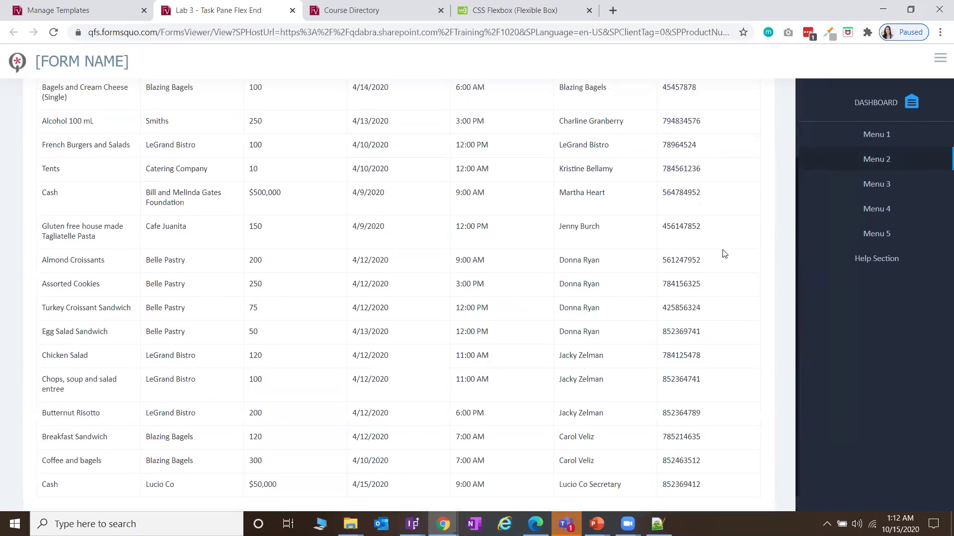
{"action": "scroll", "coordinate": [725, 255], "scroll_direction": "down", "scroll_amount": 3}
{"action": "scroll", "coordinate": [724, 254], "scroll_direction": "up", "scroll_amount": 3}
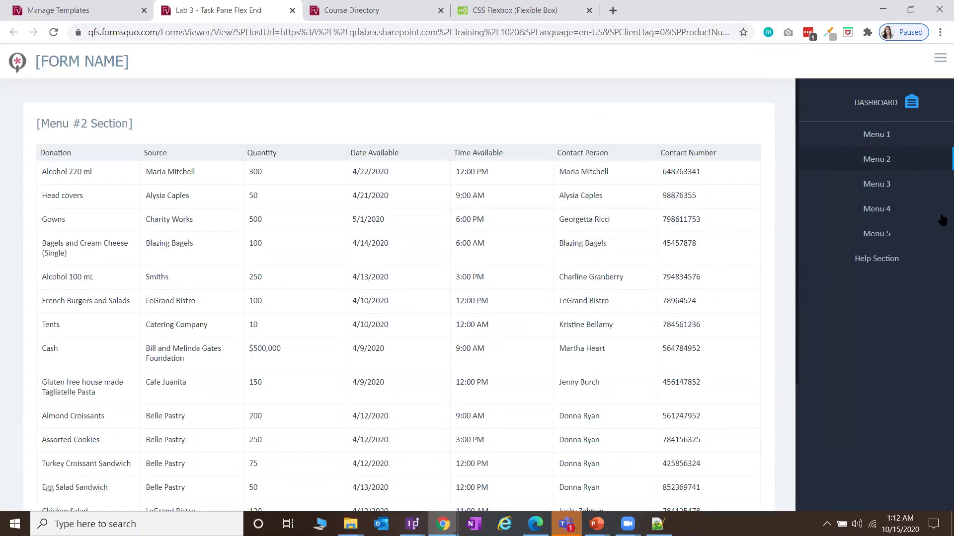
{"action": "scroll", "coordinate": [577, 259], "scroll_direction": "down", "scroll_amount": 1}
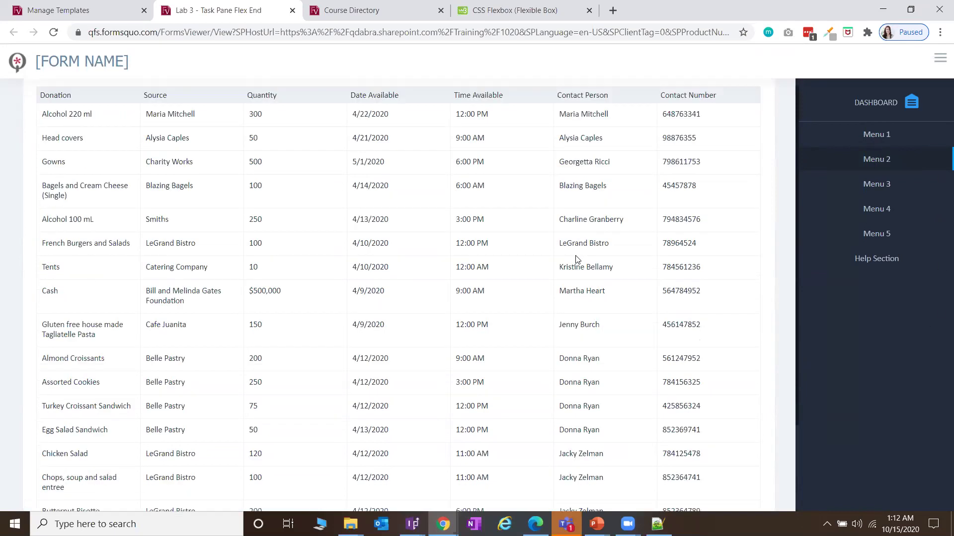
{"action": "scroll", "coordinate": [577, 259], "scroll_direction": "down", "scroll_amount": 2}
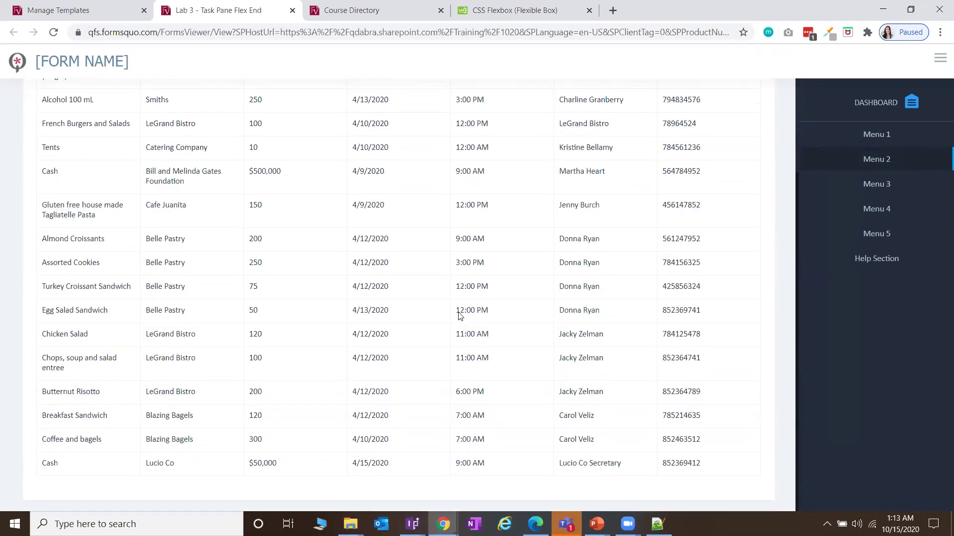
{"action": "scroll", "coordinate": [602, 403], "scroll_direction": "up", "scroll_amount": 3}
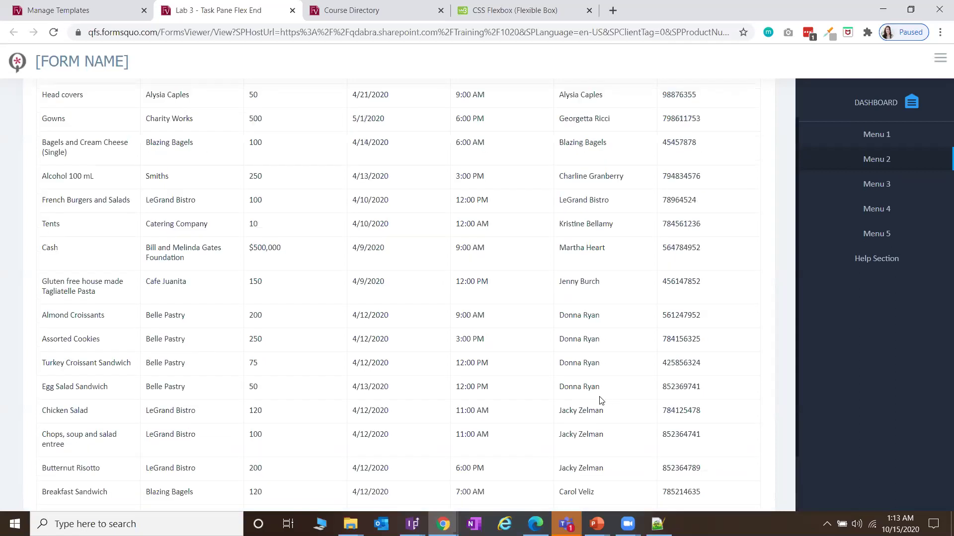
Cycle the form's content through the Menu 3, Menu 4 and Menu 5 sections, returning to Menu 1.
{"action": "left_click", "coordinate": [876, 192]}
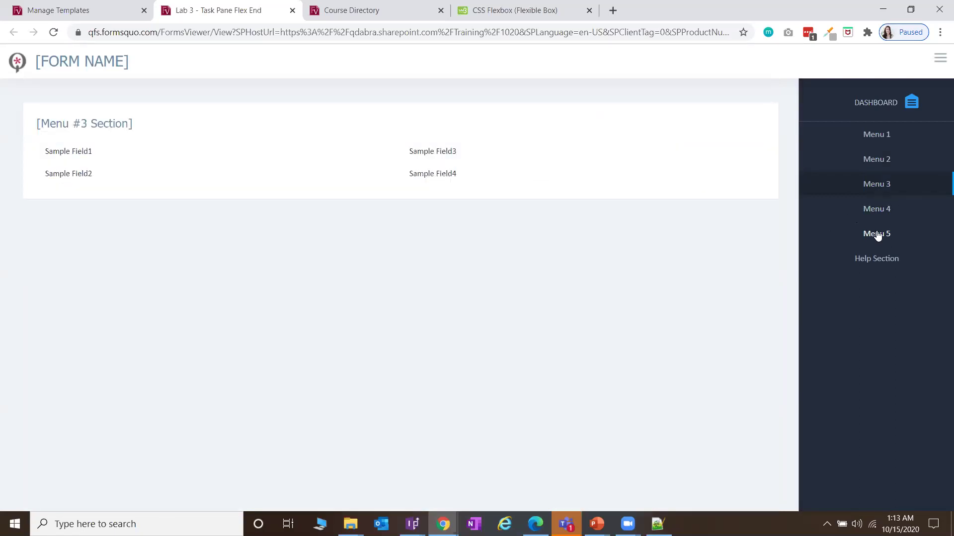
{"action": "left_click", "coordinate": [878, 211]}
{"action": "left_click", "coordinate": [879, 237]}
{"action": "left_click", "coordinate": [878, 141]}
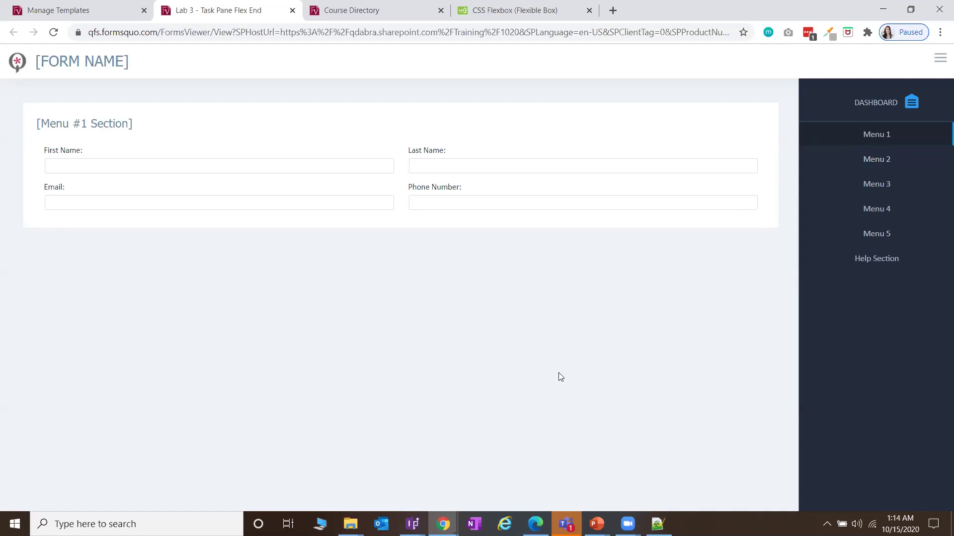
{"action": "left_click", "coordinate": [887, 184]}
{"action": "left_click", "coordinate": [887, 207]}
{"action": "left_click", "coordinate": [887, 234]}
{"action": "left_click", "coordinate": [898, 137]}
Expand the Help Section in the task pane and review its instructions for customizing the form.
{"action": "left_click", "coordinate": [892, 261]}
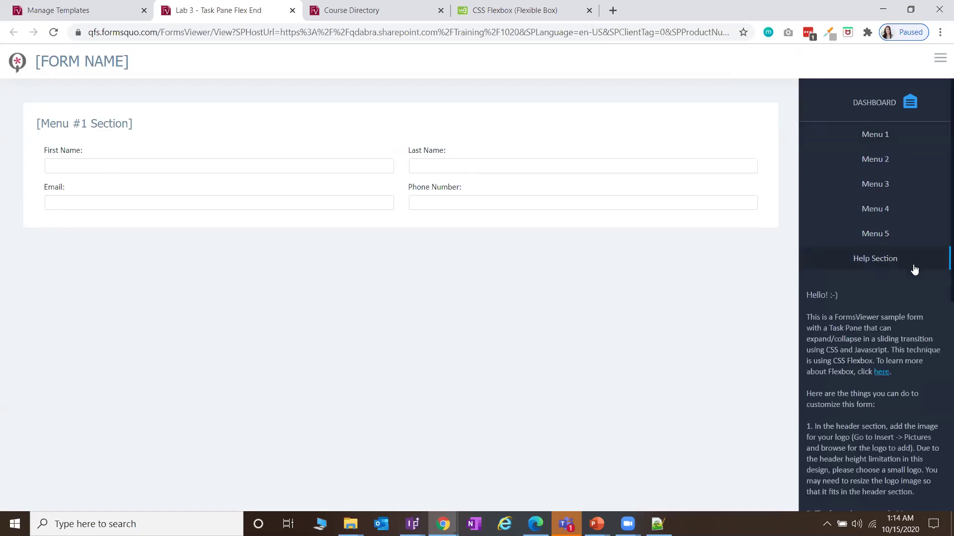
{"action": "scroll", "coordinate": [887, 290], "scroll_direction": "down", "scroll_amount": 4}
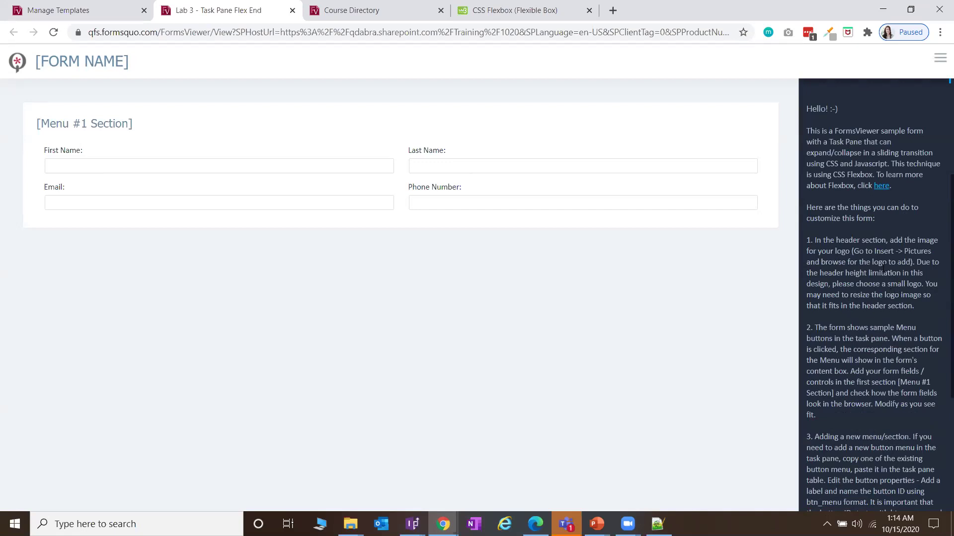
{"action": "scroll", "coordinate": [884, 268], "scroll_direction": "up", "scroll_amount": 4}
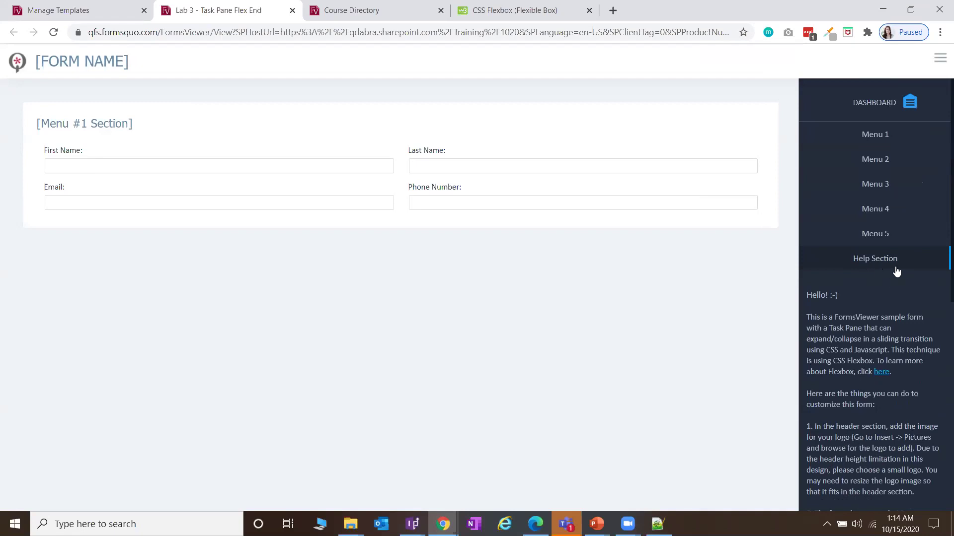
Read through the four numbered customization tips in the Help Section and return to the start of the task pane.
{"action": "scroll", "coordinate": [895, 268], "scroll_direction": "down", "scroll_amount": 3}
{"action": "scroll", "coordinate": [894, 275], "scroll_direction": "down", "scroll_amount": 6}
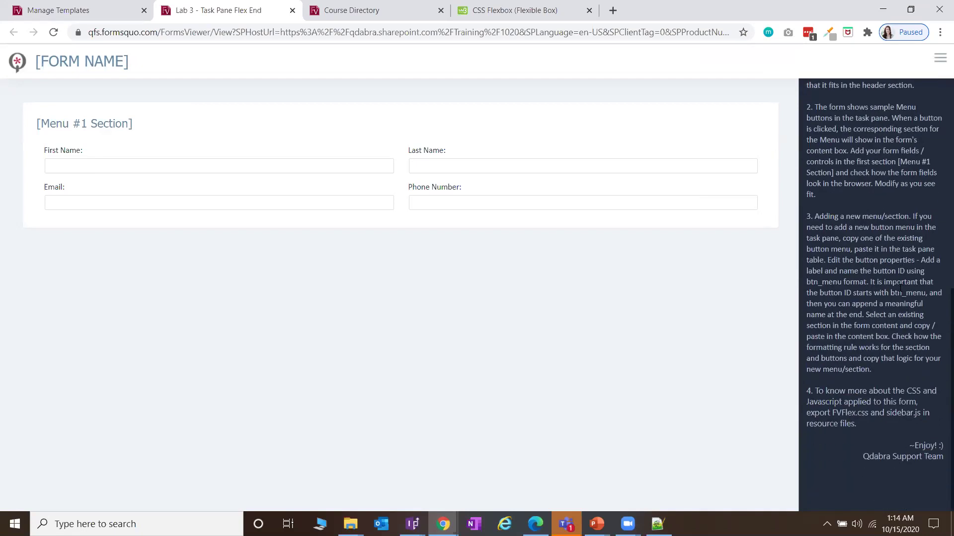
{"action": "scroll", "coordinate": [921, 434], "scroll_direction": "up", "scroll_amount": 8}
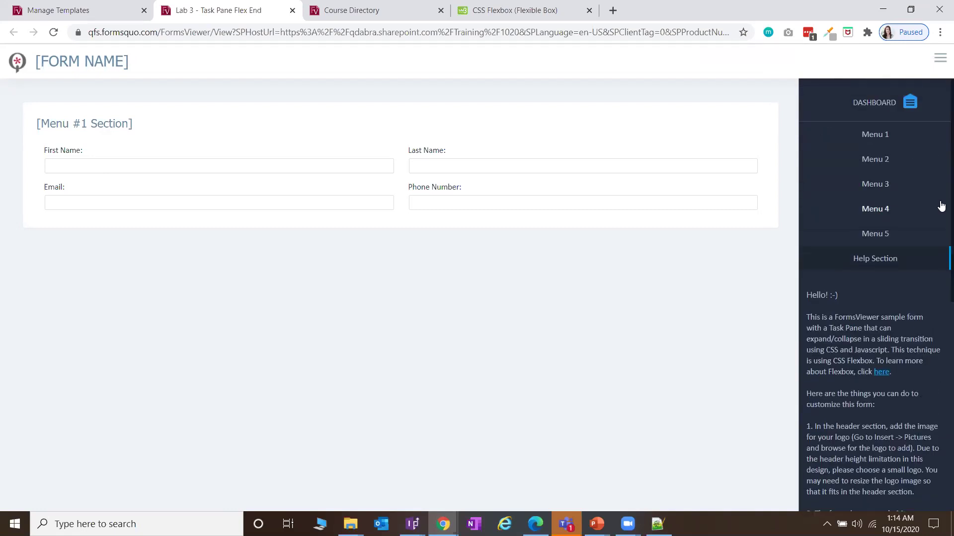
{"action": "scroll", "coordinate": [937, 303], "scroll_direction": "down", "scroll_amount": 5}
{"action": "scroll", "coordinate": [925, 301], "scroll_direction": "up", "scroll_amount": 5}
Review the help text beside the Menu 2 section, and return to Menu 1 with the task pane collapsed.
{"action": "left_click", "coordinate": [894, 163]}
{"action": "left_click", "coordinate": [882, 262]}
{"action": "scroll", "coordinate": [923, 271], "scroll_direction": "down", "scroll_amount": 5}
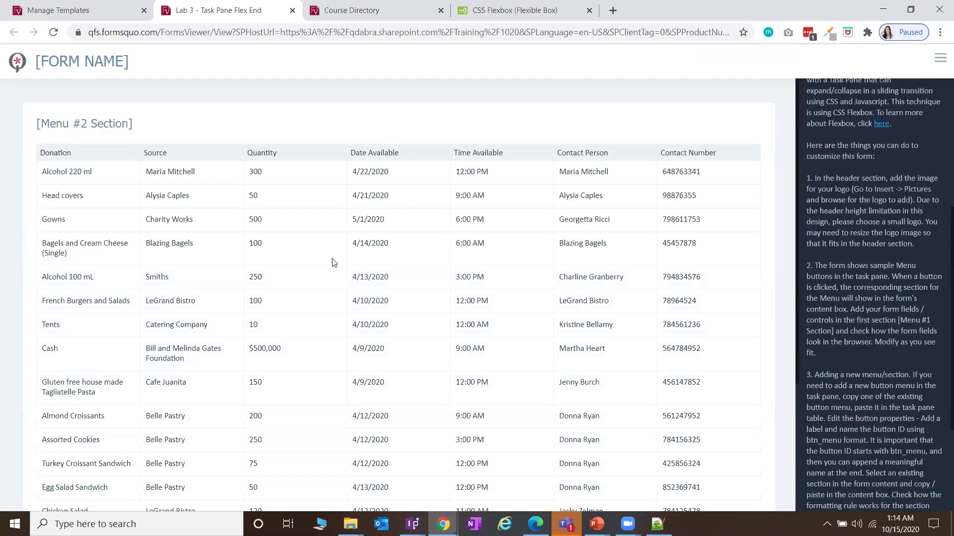
{"action": "scroll", "coordinate": [911, 341], "scroll_direction": "down", "scroll_amount": 3}
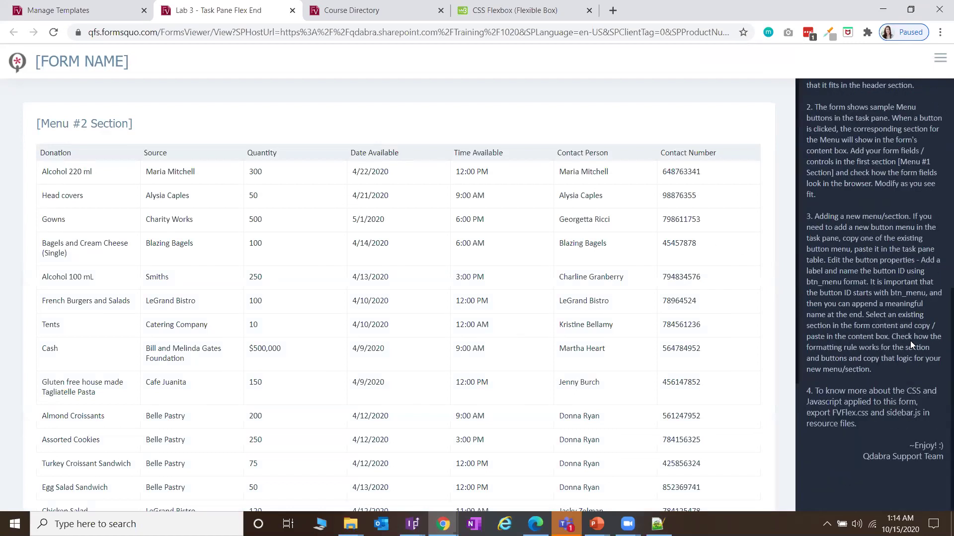
{"action": "scroll", "coordinate": [910, 341], "scroll_direction": "up", "scroll_amount": 10}
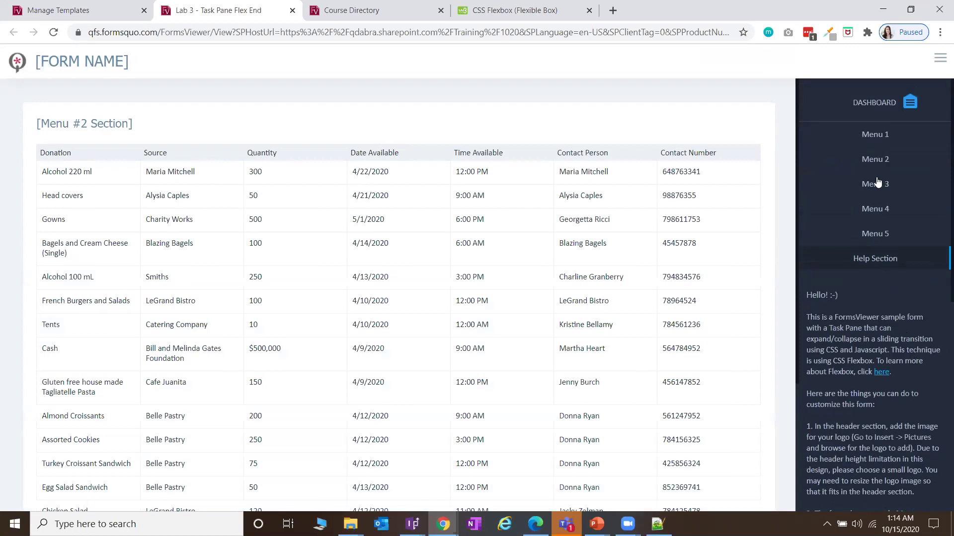
{"action": "left_click", "coordinate": [877, 142]}
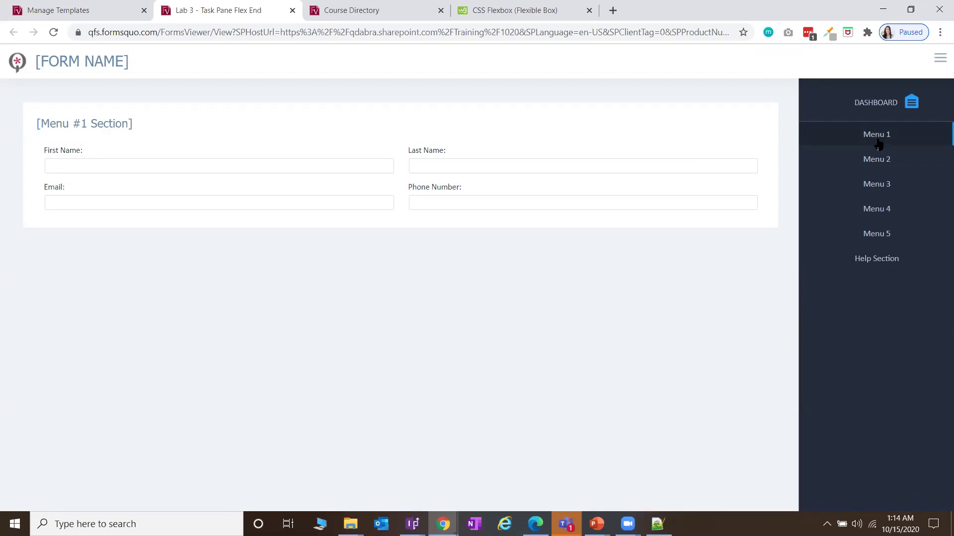
{"action": "left_click", "coordinate": [940, 58]}
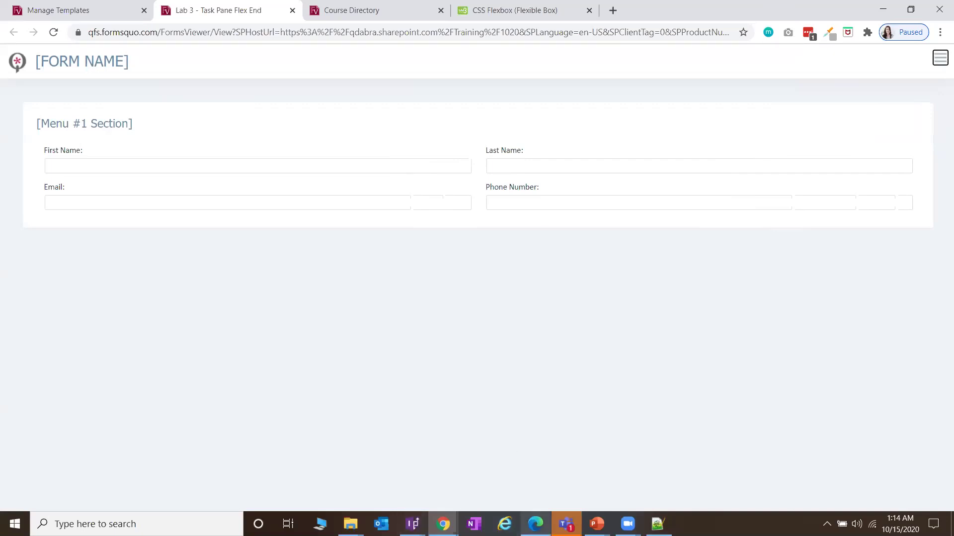
Switch to the Lab 3 - Flex Task Panes PDF in Edge and review the overview, required files and first exercise steps.
{"action": "mouse_move", "coordinate": [536, 524]}
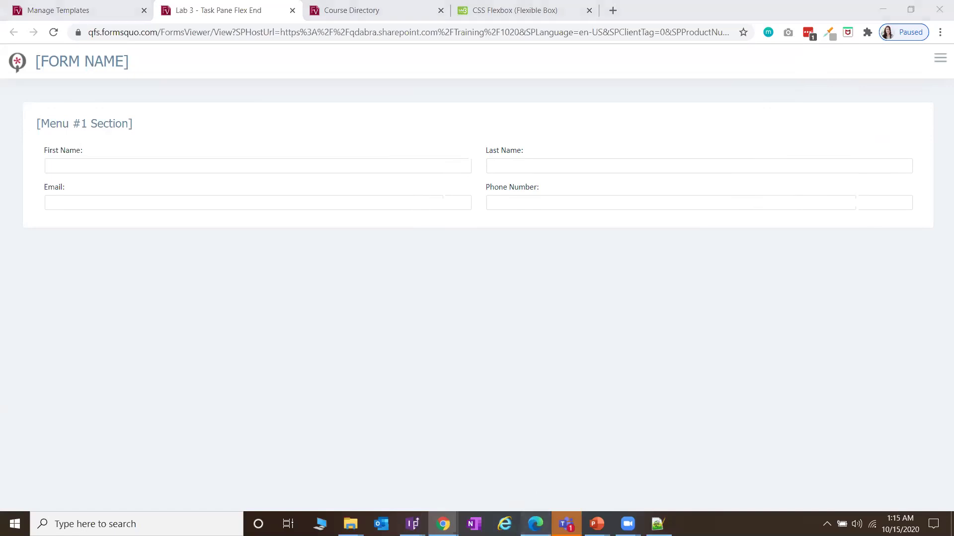
{"action": "left_click", "coordinate": [536, 524]}
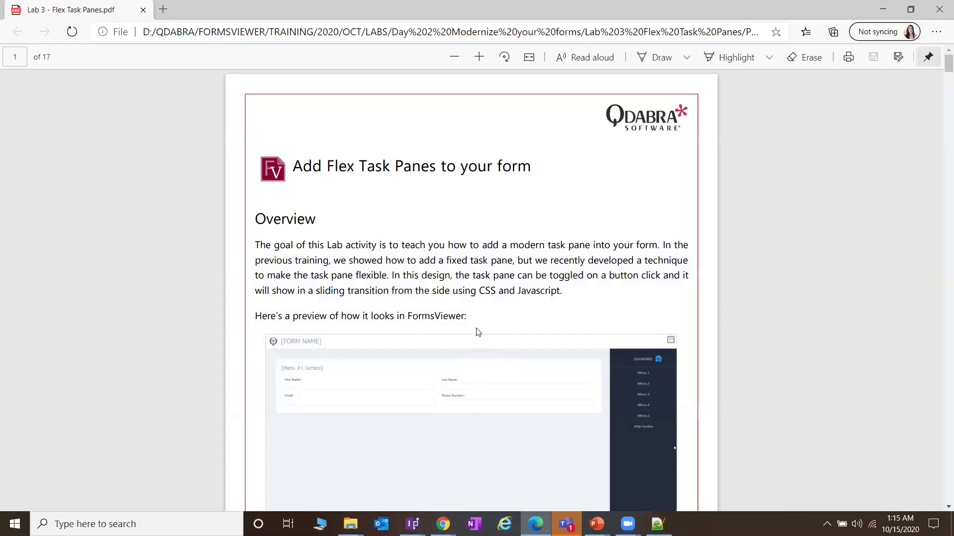
{"action": "scroll", "coordinate": [478, 333], "scroll_direction": "down", "scroll_amount": 3}
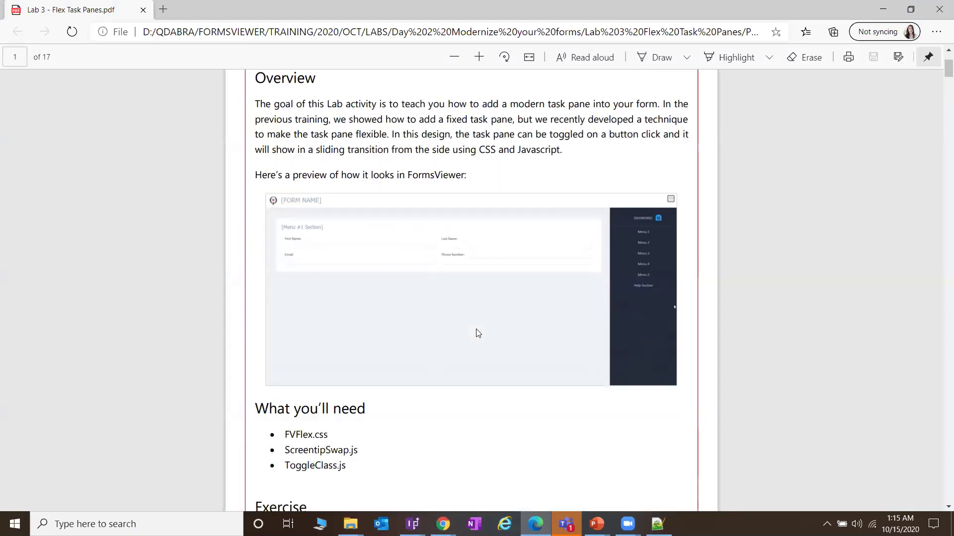
{"action": "scroll", "coordinate": [476, 326], "scroll_direction": "down", "scroll_amount": 4}
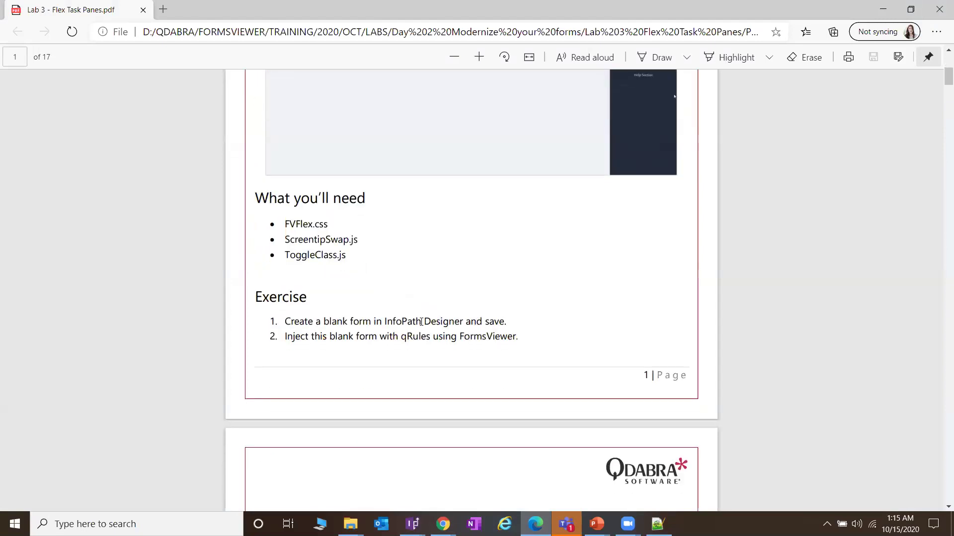
{"action": "scroll", "coordinate": [426, 356], "scroll_direction": "up", "scroll_amount": 6}
{"action": "scroll", "coordinate": [428, 357], "scroll_direction": "down", "scroll_amount": 5}
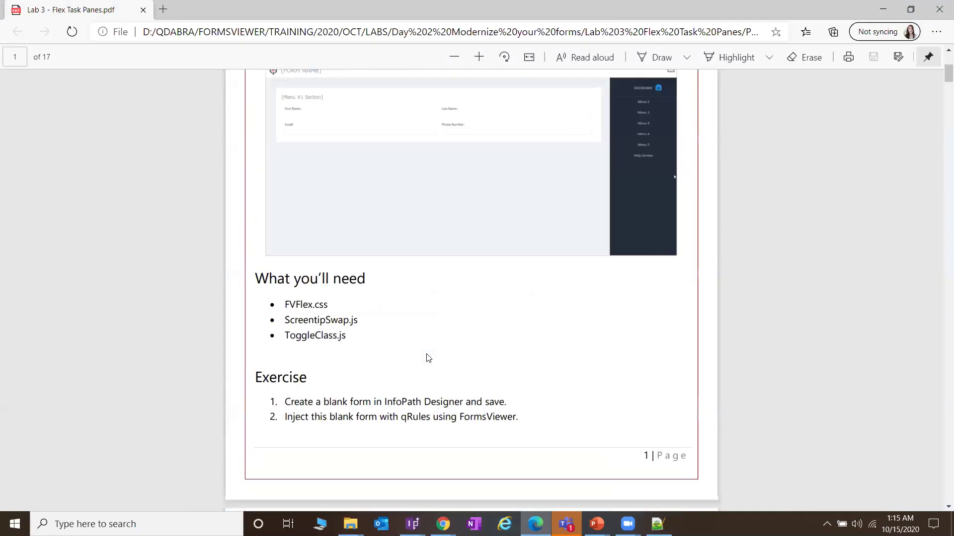
{"action": "scroll", "coordinate": [427, 358], "scroll_direction": "down", "scroll_amount": 4}
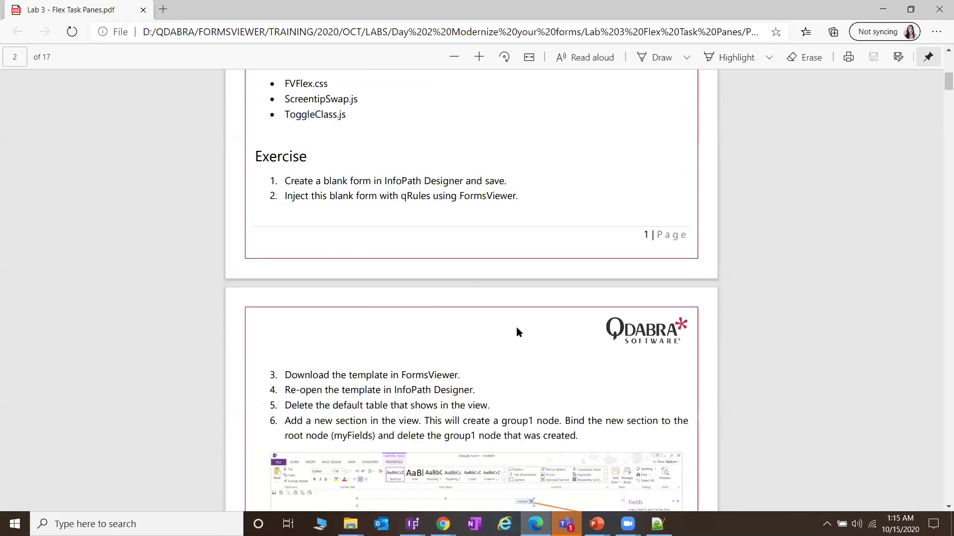
Switch to the Flex Task Pane Start template in InfoPath and check its available data sources, keeping Main selected.
{"action": "left_click", "coordinate": [413, 524]}
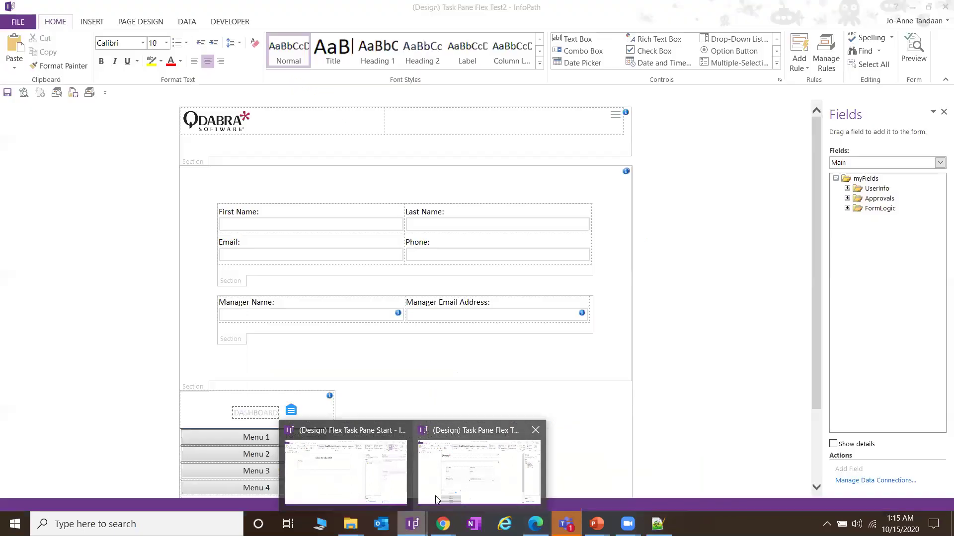
{"action": "left_click", "coordinate": [373, 489]}
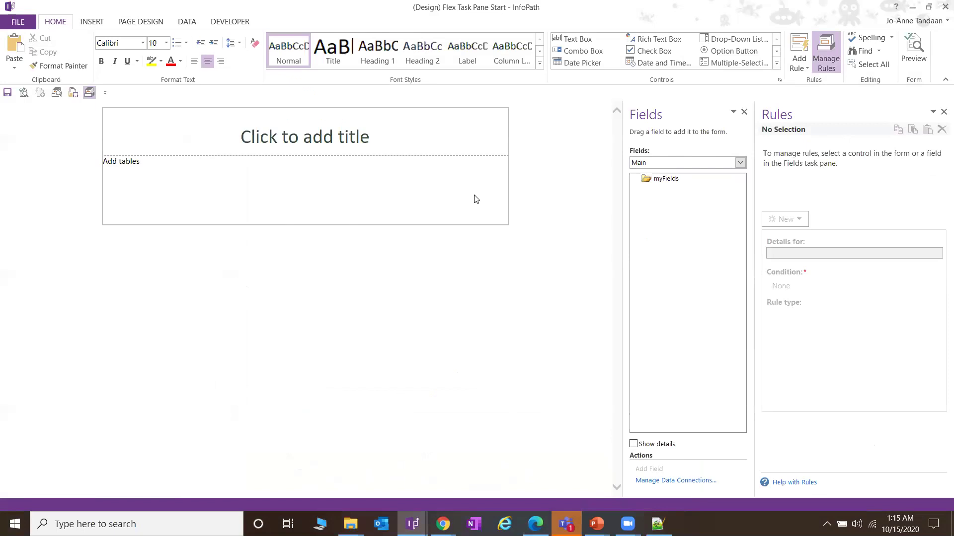
{"action": "left_click", "coordinate": [667, 162]}
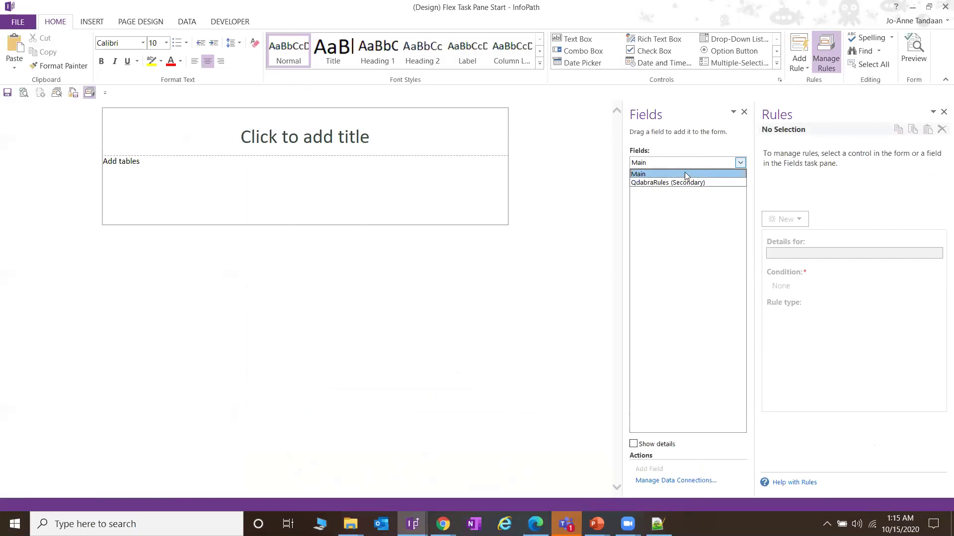
{"action": "left_click", "coordinate": [684, 174]}
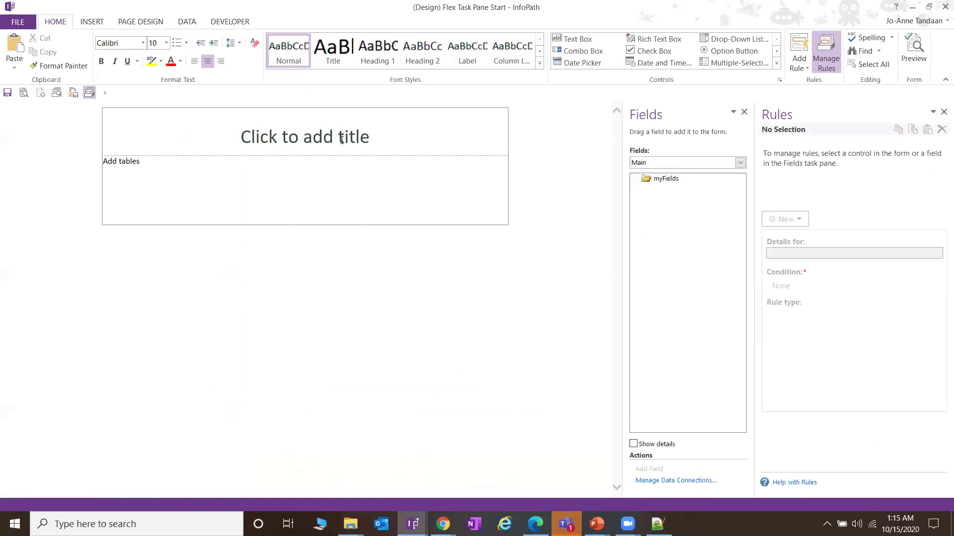
Replace the default layout table in the view with a new Section control.
{"action": "left_click_drag", "start_coordinate": [341, 140], "coordinate": [416, 205]}
{"action": "key", "text": "Delete"}
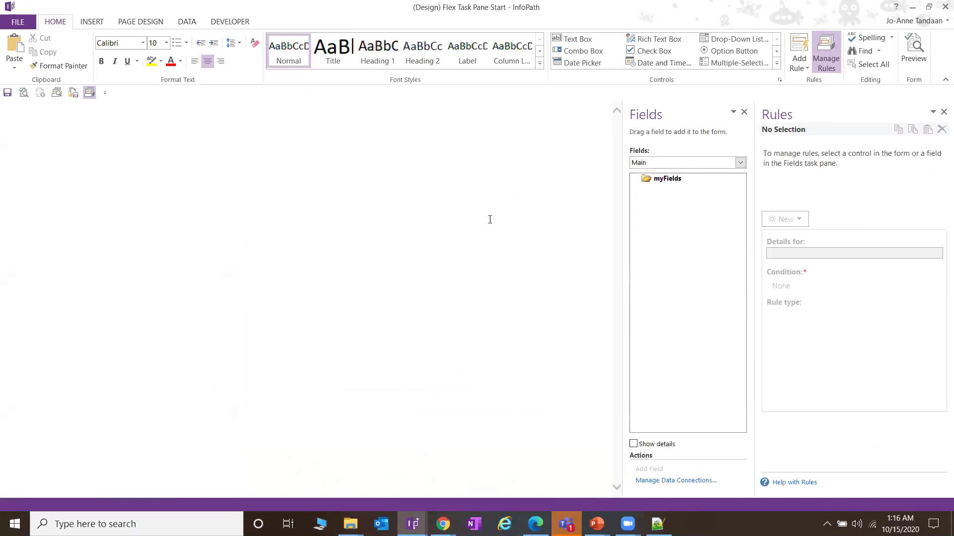
{"action": "left_click", "coordinate": [777, 65]}
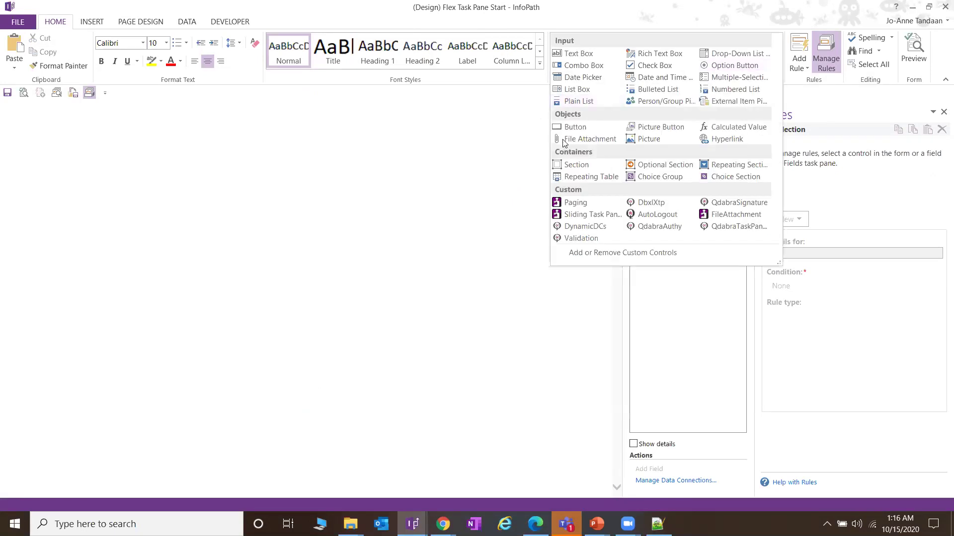
{"action": "left_click", "coordinate": [578, 165]}
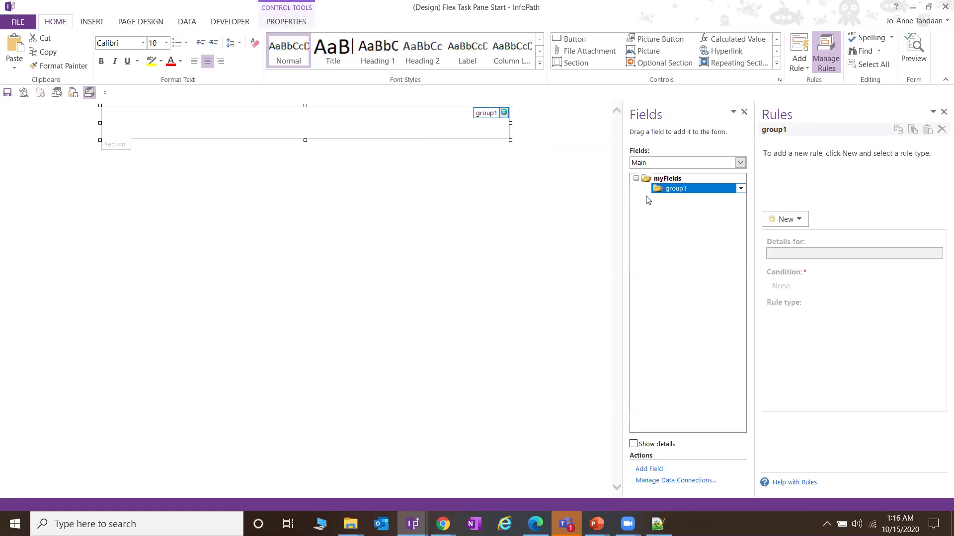
Bind the new section to the myFields root node and delete the group1 node from the data source.
{"action": "right_click", "coordinate": [124, 145]}
{"action": "left_click", "coordinate": [187, 259]}
{"action": "double_click", "coordinate": [402, 204]}
{"action": "left_click", "coordinate": [678, 191]}
{"action": "left_click", "coordinate": [741, 188]}
{"action": "left_click", "coordinate": [712, 348]}
{"action": "left_click", "coordinate": [452, 296]}
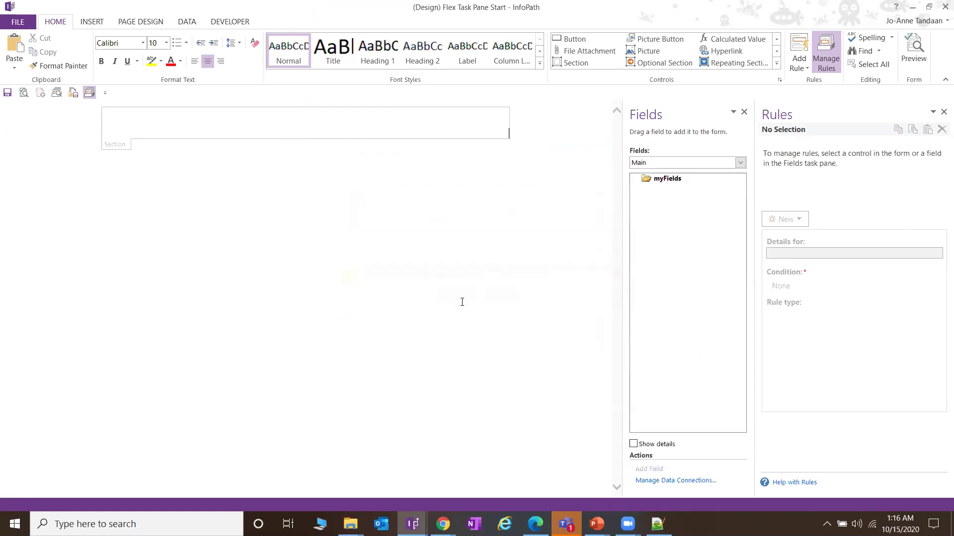
Set the ScreenTip of the section bound to myFields to my_header and apply the section properties.
{"action": "left_click", "coordinate": [117, 146]}
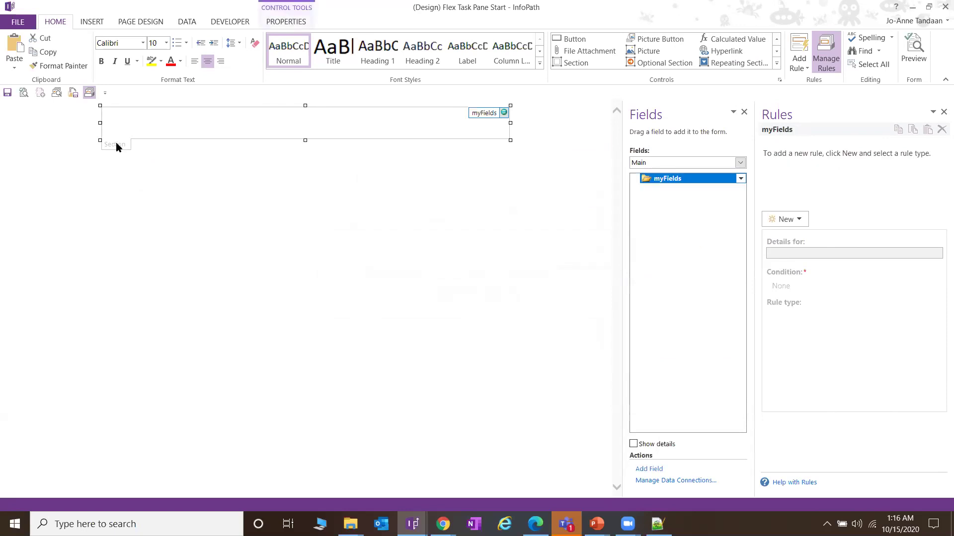
{"action": "right_click", "coordinate": [116, 143]}
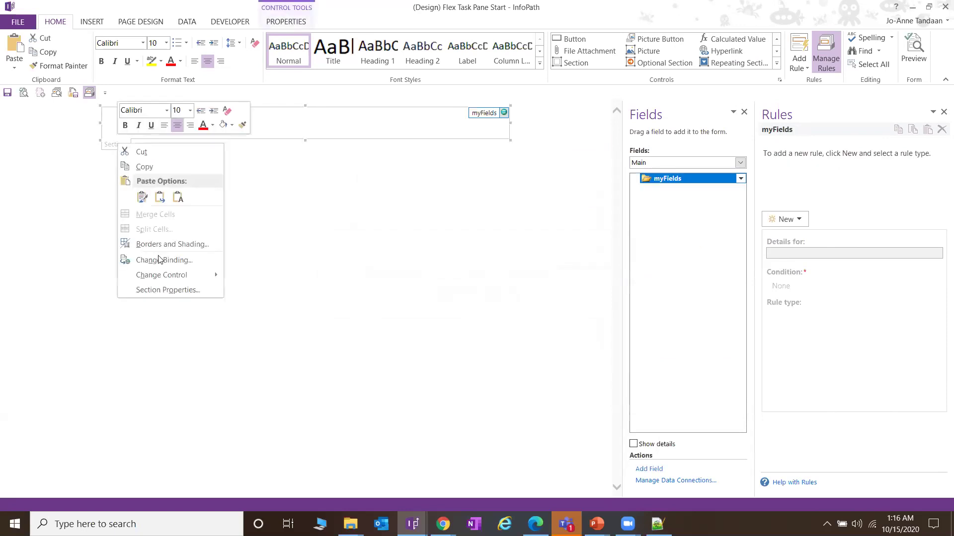
{"action": "left_click", "coordinate": [163, 292]}
{"action": "left_click", "coordinate": [490, 164]}
{"action": "left_click", "coordinate": [482, 193]}
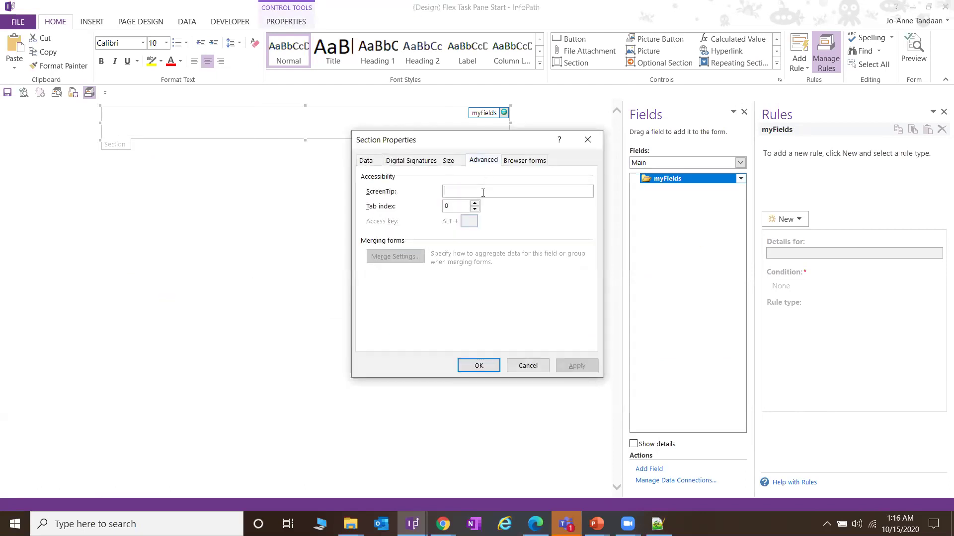
{"action": "type", "text": "my_header"}
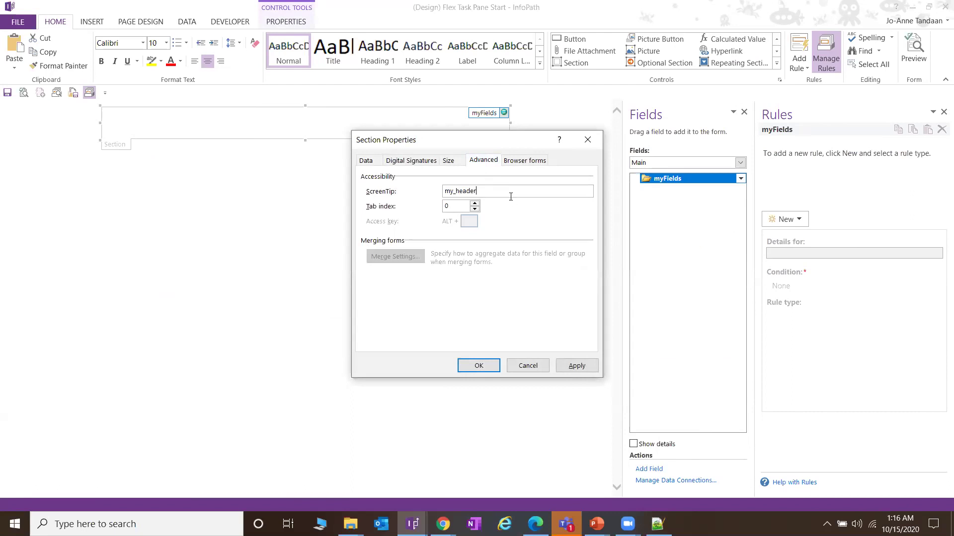
{"action": "key", "text": "ctrl+a"}
{"action": "left_click", "coordinate": [502, 191]}
{"action": "left_click_drag", "start_coordinate": [478, 191], "coordinate": [436, 192]}
{"action": "left_click", "coordinate": [446, 192]}
{"action": "double_click", "coordinate": [455, 191]}
{"action": "left_click", "coordinate": [487, 193]}
{"action": "left_click_drag", "start_coordinate": [452, 192], "coordinate": [444, 192]}
{"action": "left_click", "coordinate": [487, 193]}
{"action": "left_click", "coordinate": [580, 370]}
{"action": "left_click", "coordinate": [479, 366]}
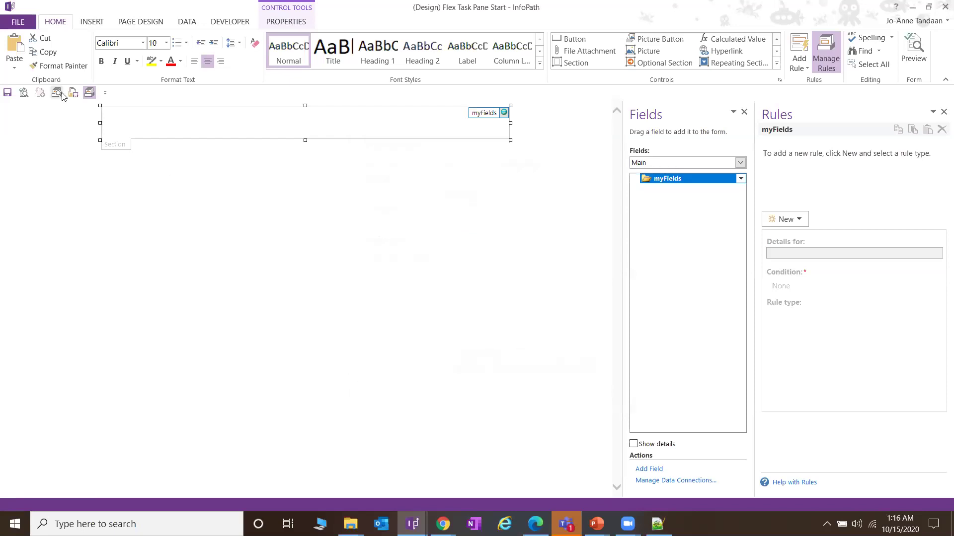
Insert a custom table with one row and two columns inside the my_header section.
{"action": "left_click", "coordinate": [113, 122]}
{"action": "left_click", "coordinate": [92, 22]}
{"action": "left_click", "coordinate": [401, 62]}
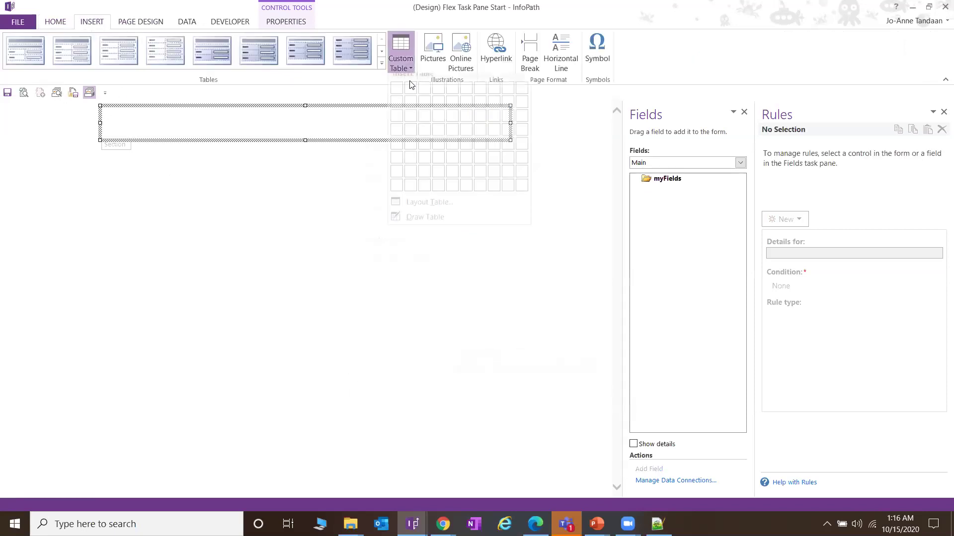
{"action": "left_click", "coordinate": [410, 98]}
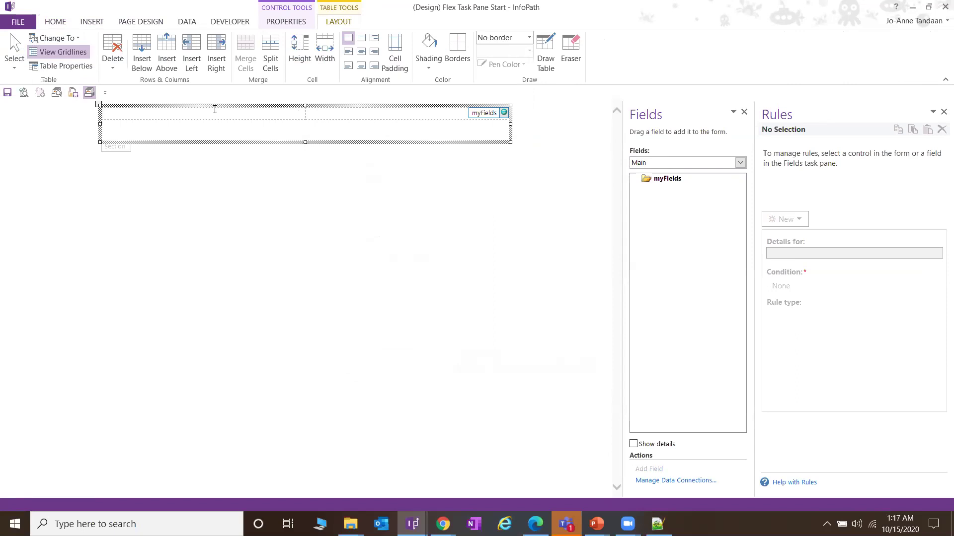
Insert the Qdabra Software logo from the QDABRA LOGO folder into the table's first cell and shrink it to about half size.
{"action": "left_click", "coordinate": [92, 21]}
{"action": "left_click", "coordinate": [433, 55]}
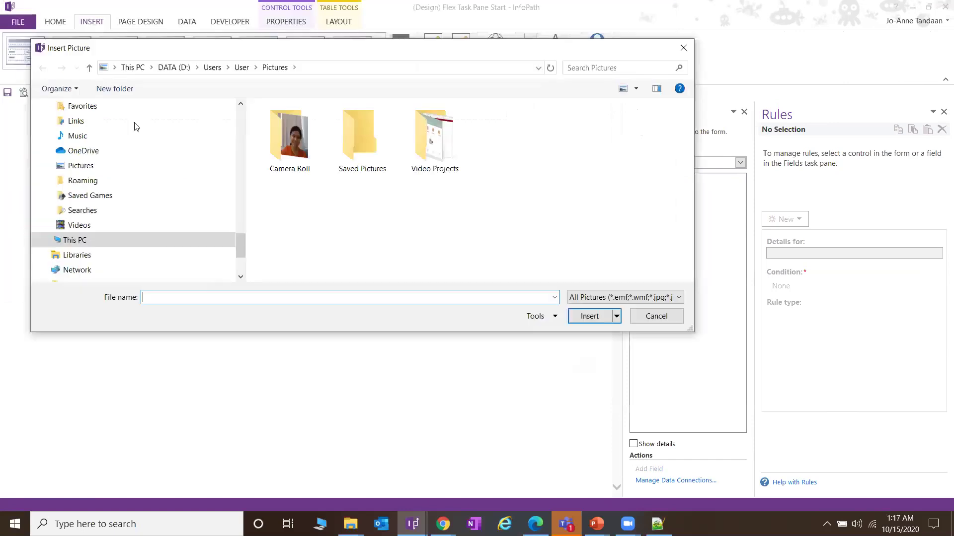
{"action": "left_click", "coordinate": [128, 123]}
{"action": "scroll", "coordinate": [171, 159], "scroll_direction": "up", "scroll_amount": 6}
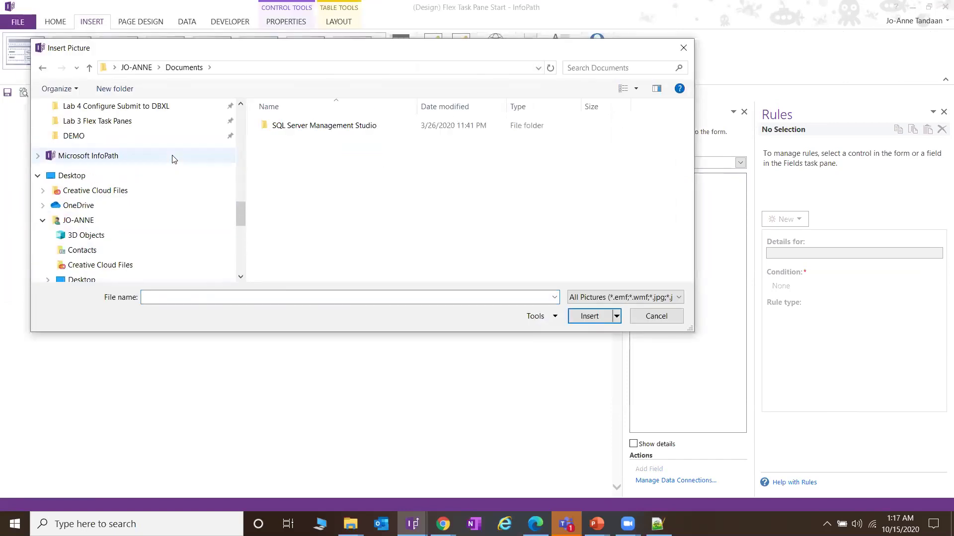
{"action": "left_click", "coordinate": [166, 165]}
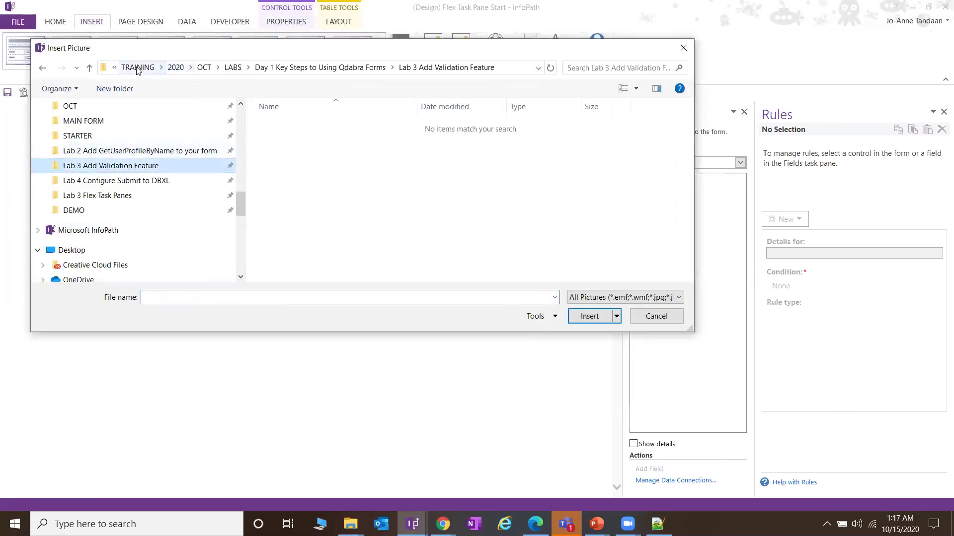
{"action": "left_click", "coordinate": [222, 68]}
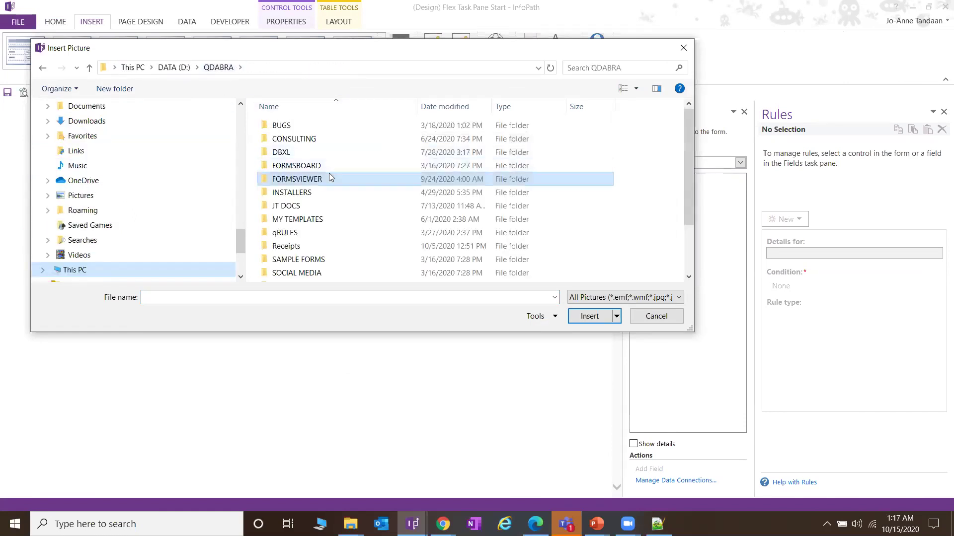
{"action": "double_click", "coordinate": [315, 219]}
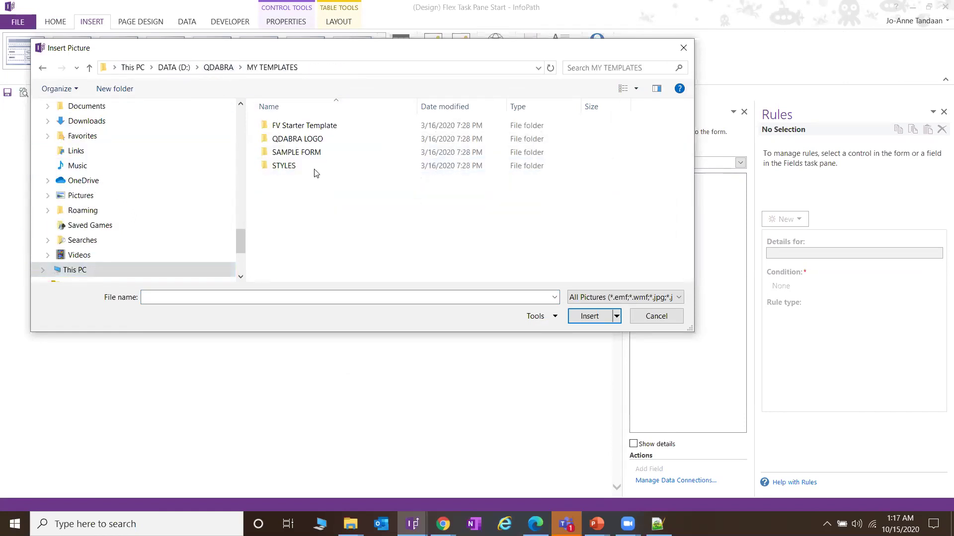
{"action": "double_click", "coordinate": [328, 145]}
{"action": "double_click", "coordinate": [595, 175]}
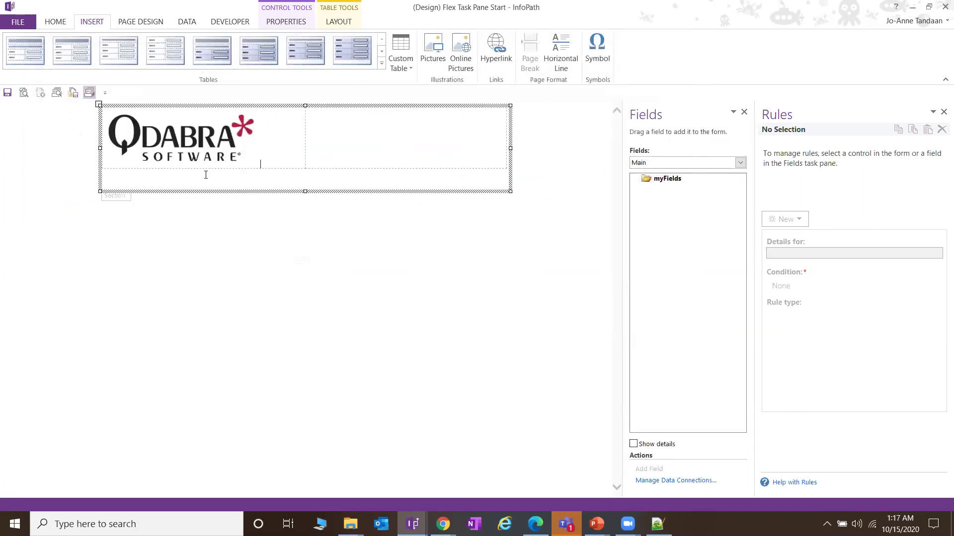
{"action": "left_click_drag", "start_coordinate": [258, 169], "coordinate": [192, 141]}
{"action": "left_click", "coordinate": [309, 107]}
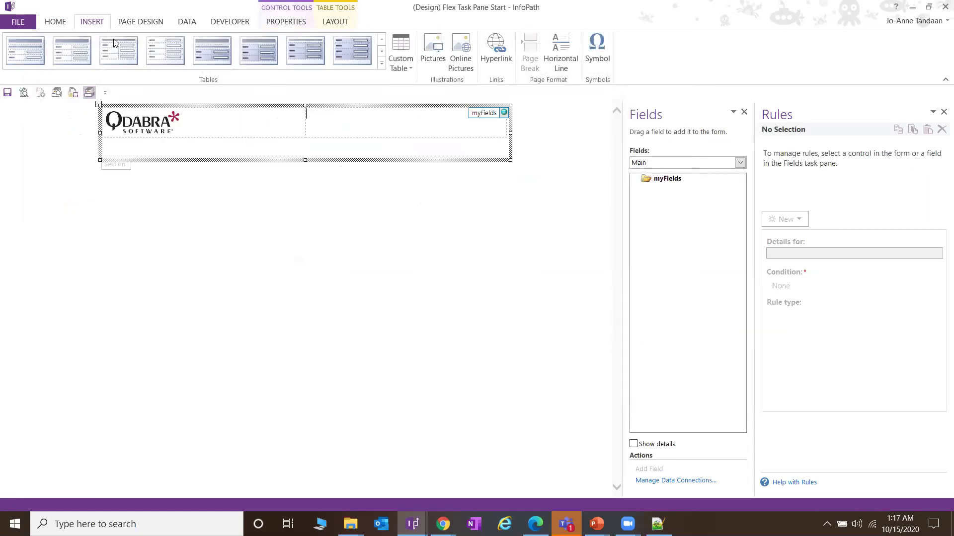
Right-align the header table's second cell and insert a picture button in it.
{"action": "left_click", "coordinate": [55, 24]}
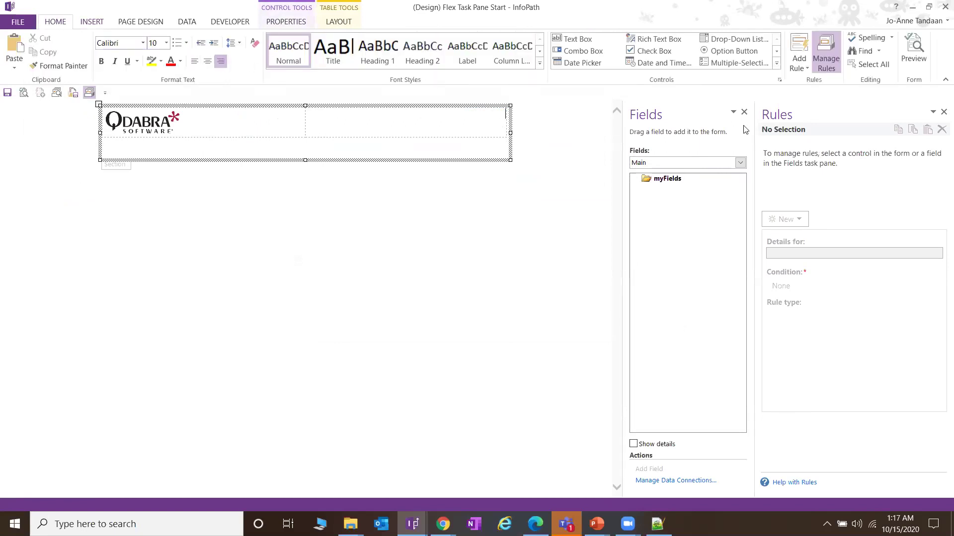
{"action": "left_click", "coordinate": [777, 63]}
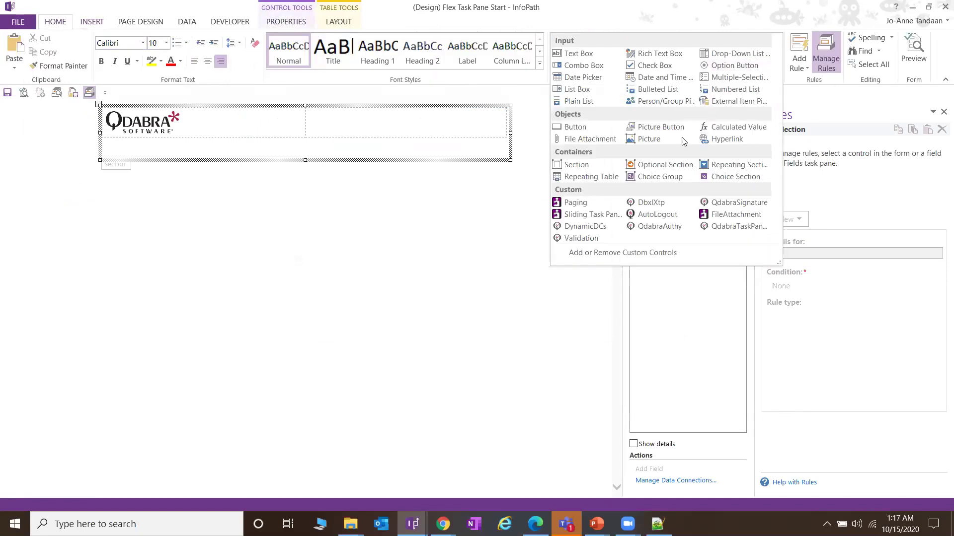
{"action": "left_click", "coordinate": [655, 124]}
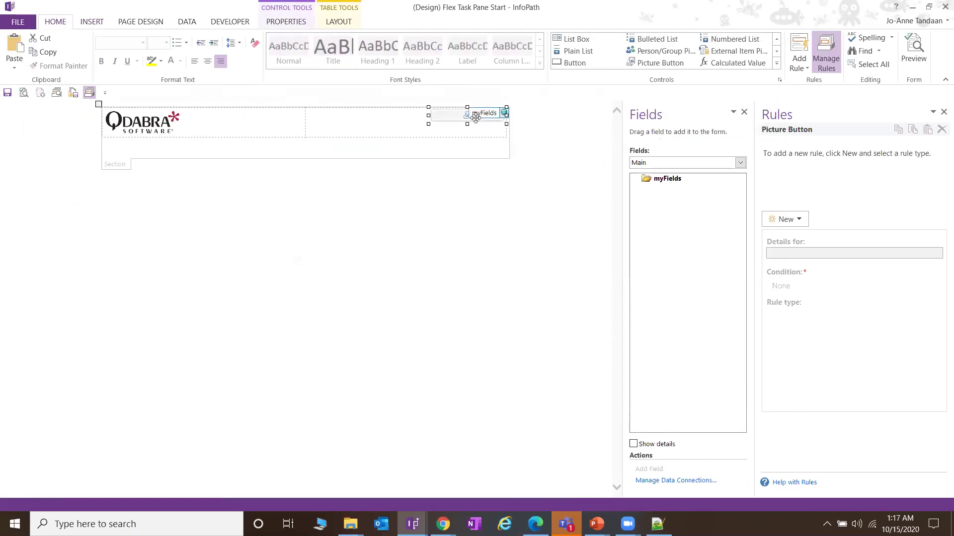
Add hamburger.png from the IMG folder of Lab 3 Flex Task Panes to the form template's resource files.
{"action": "left_click", "coordinate": [188, 23]}
{"action": "left_click", "coordinate": [76, 52]}
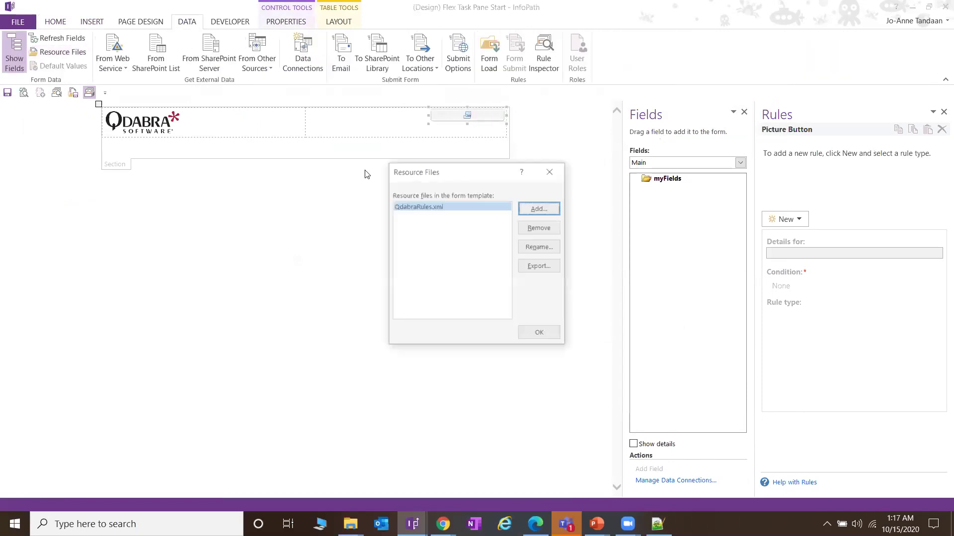
{"action": "left_click", "coordinate": [538, 209]}
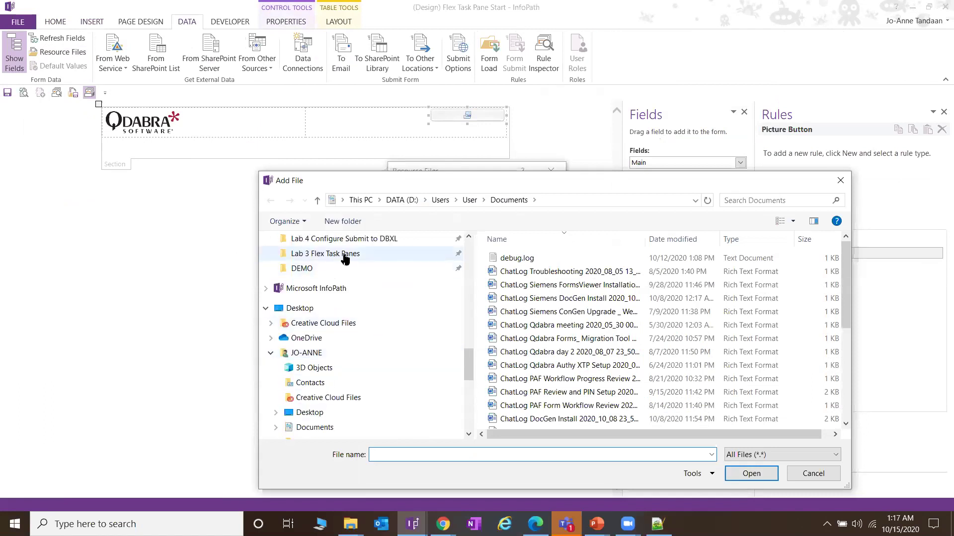
{"action": "left_click", "coordinate": [333, 254]}
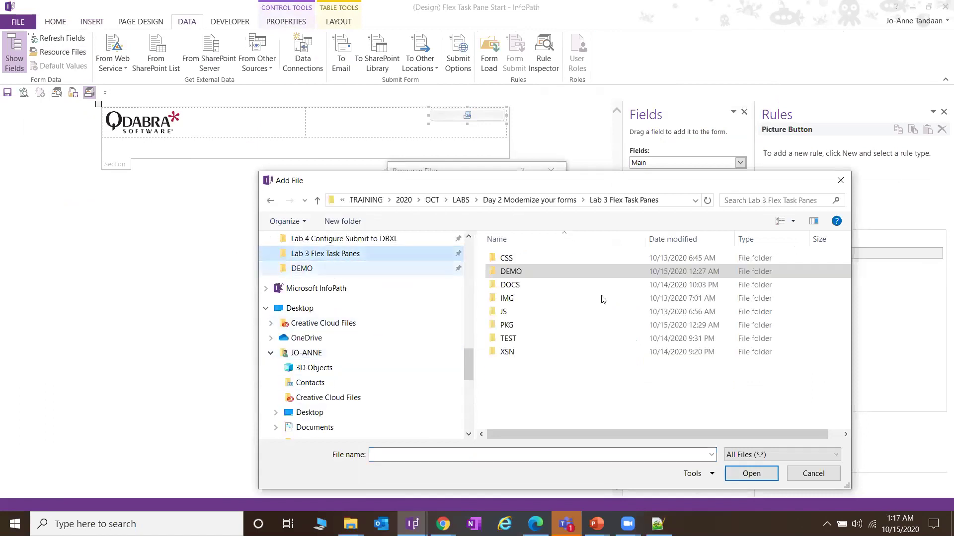
{"action": "double_click", "coordinate": [532, 299]}
{"action": "double_click", "coordinate": [525, 278]}
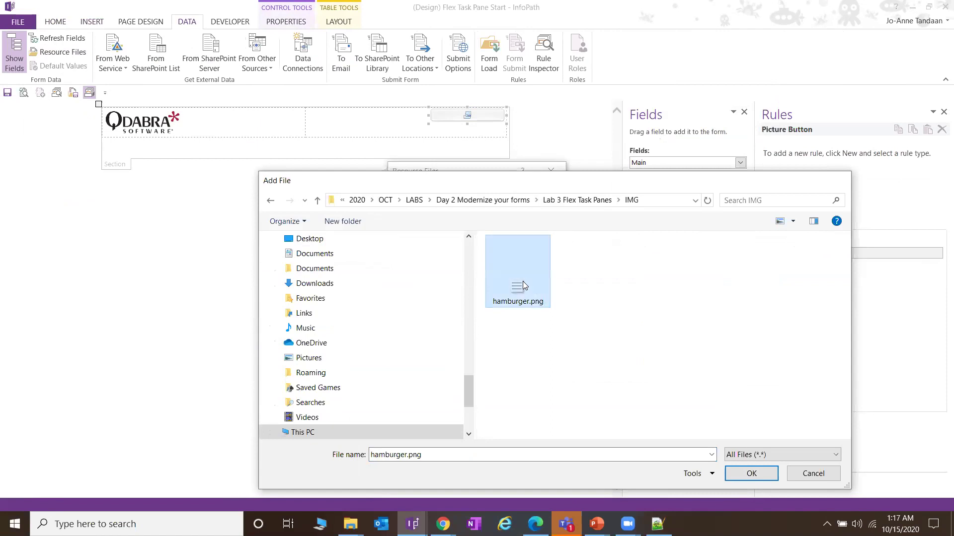
{"action": "left_click", "coordinate": [542, 336]}
Set the picture button's picture to hamburger.png and apply the button properties.
{"action": "right_click", "coordinate": [480, 117]}
{"action": "left_click", "coordinate": [519, 253]}
{"action": "left_click", "coordinate": [438, 300]}
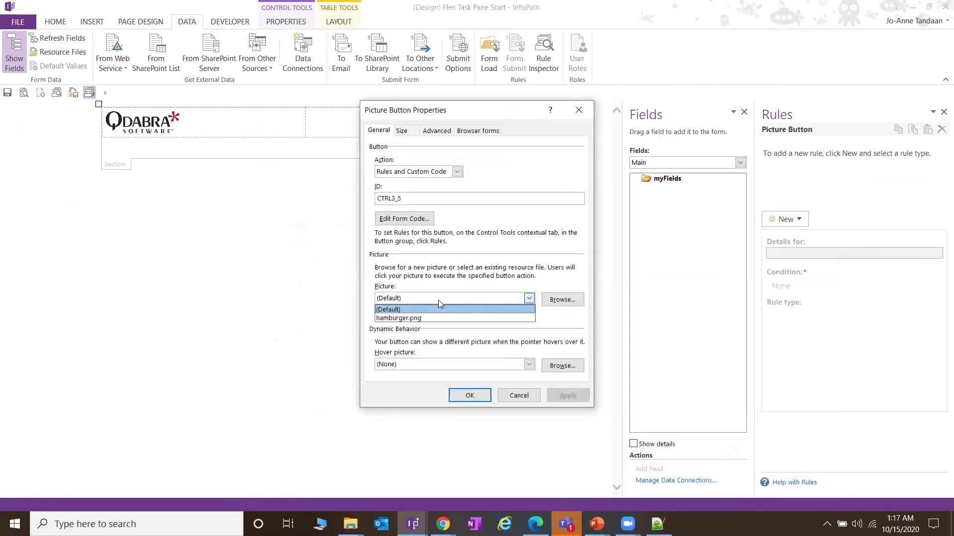
{"action": "left_click", "coordinate": [462, 315]}
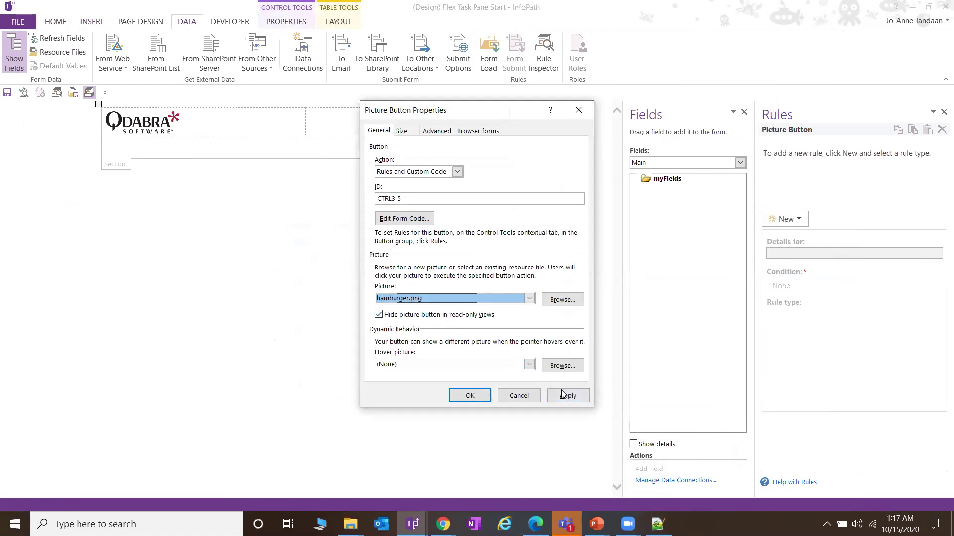
{"action": "left_click", "coordinate": [553, 395]}
{"action": "left_click", "coordinate": [488, 396]}
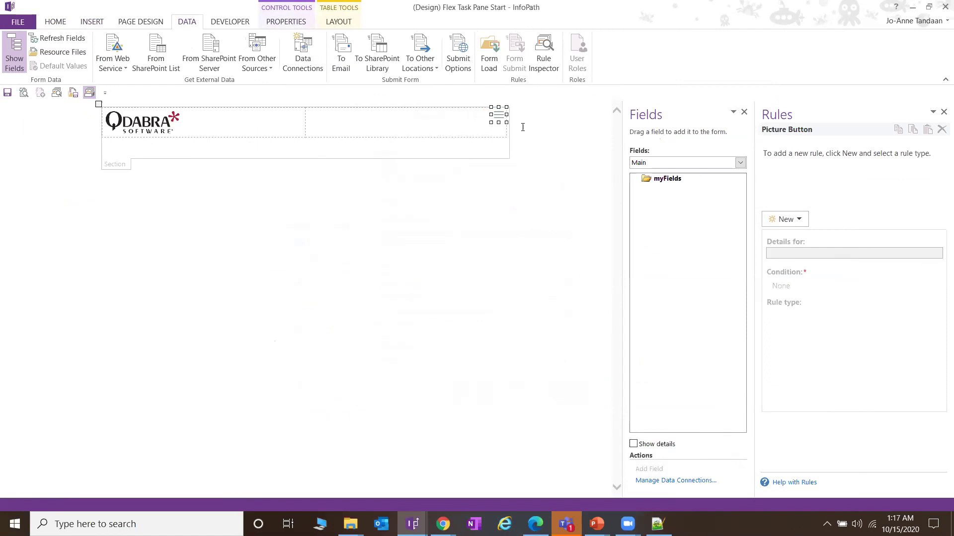
Remove the surplus blank line below the table inside the header section.
{"action": "left_click", "coordinate": [703, 164]}
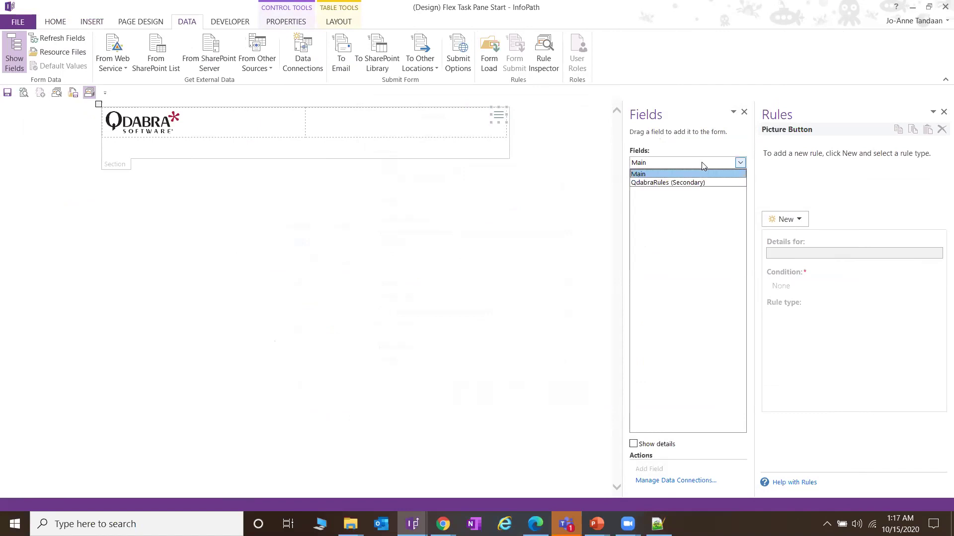
{"action": "left_click", "coordinate": [127, 166]}
{"action": "left_click", "coordinate": [125, 154]}
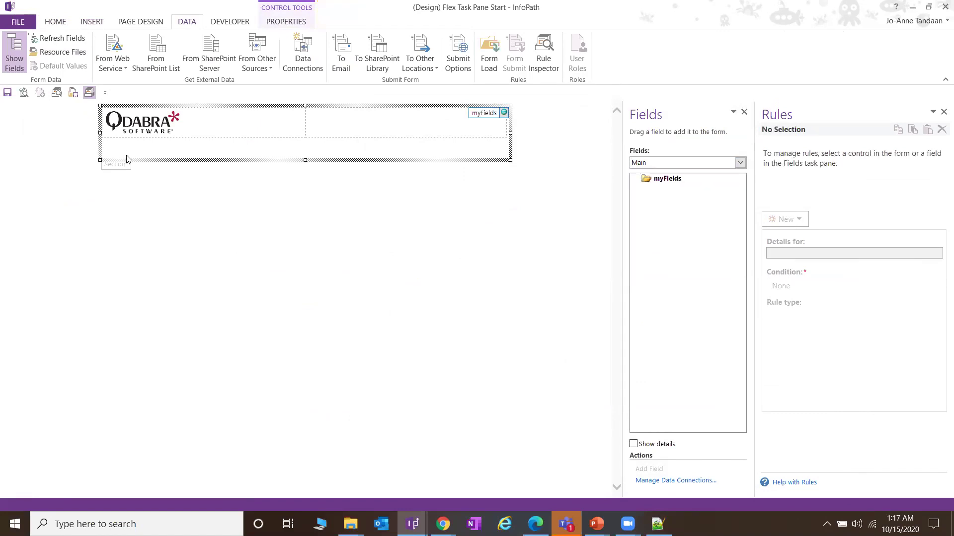
{"action": "left_click", "coordinate": [132, 170]}
{"action": "left_click", "coordinate": [122, 156]}
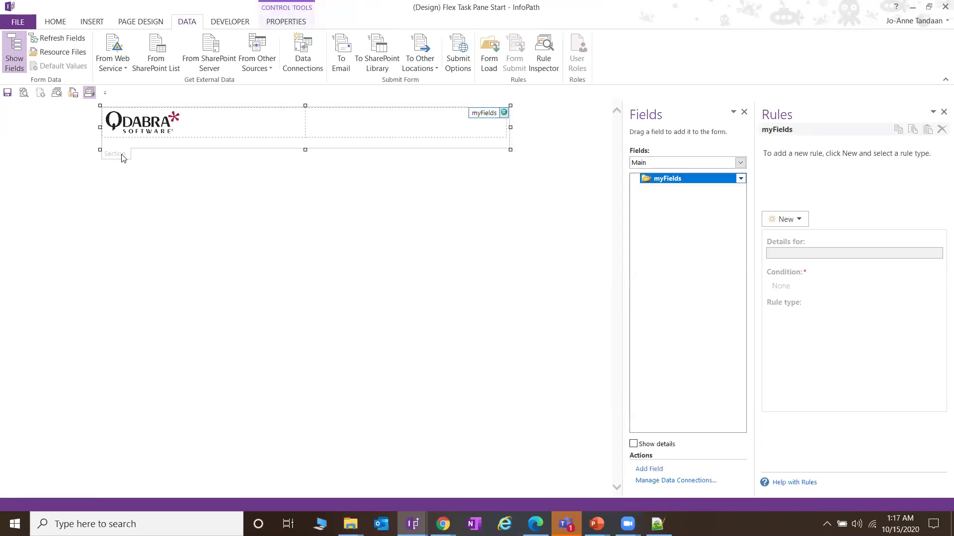
Insert a new section below the header section and center it on the page.
{"action": "left_click", "coordinate": [124, 166]}
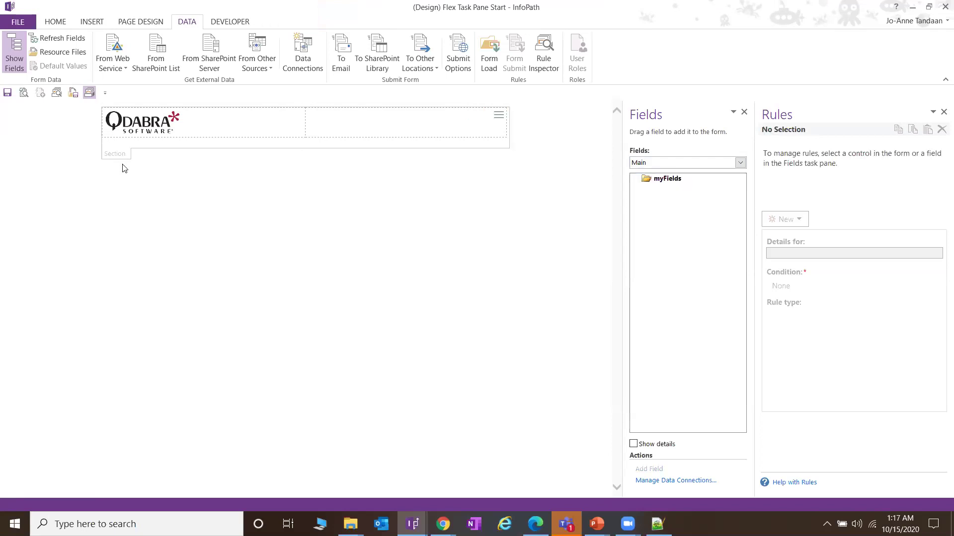
{"action": "left_click", "coordinate": [66, 21]}
{"action": "left_click", "coordinate": [776, 63]}
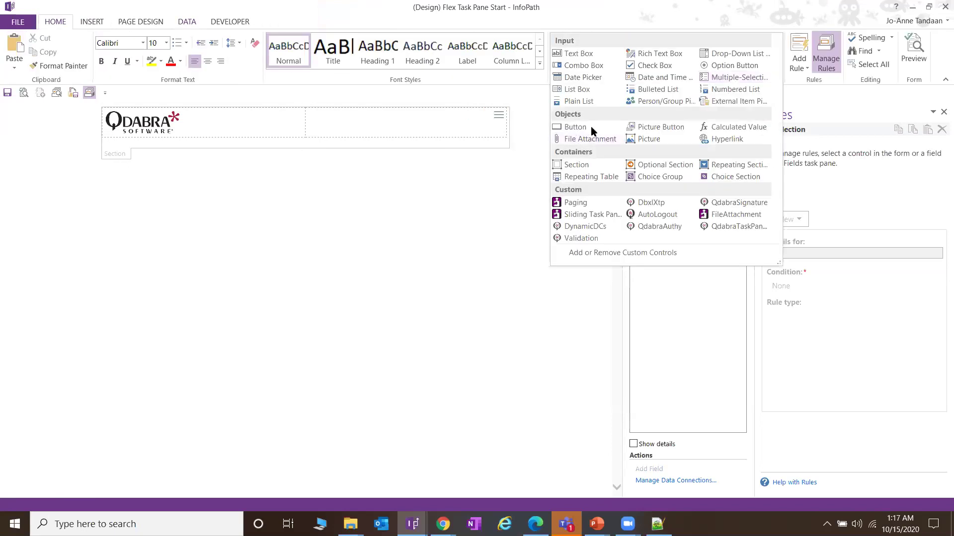
{"action": "left_click", "coordinate": [591, 161]}
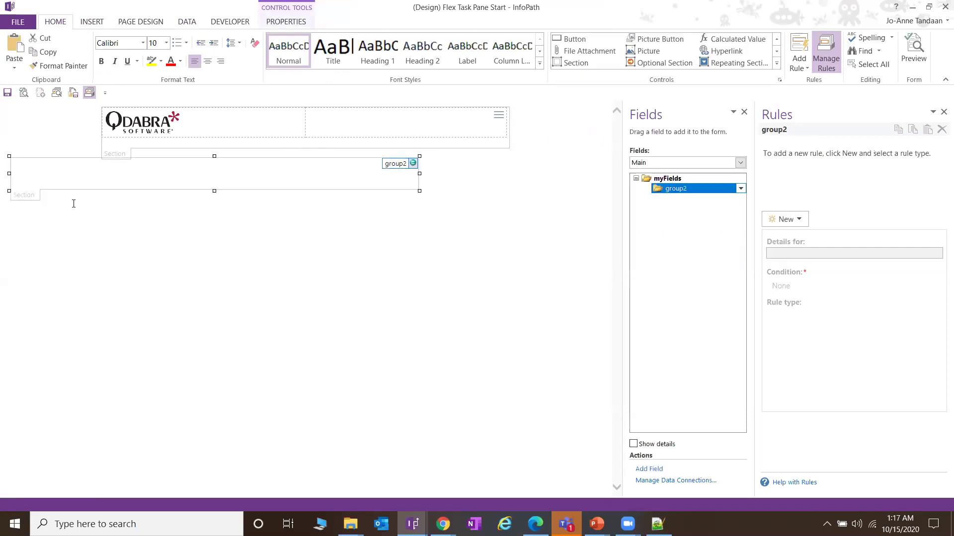
{"action": "left_click", "coordinate": [209, 61]}
Bind the new lower section to the myFields root node and delete the group2 node from the data source.
{"action": "right_click", "coordinate": [119, 197]}
{"action": "left_click", "coordinate": [164, 311]}
{"action": "left_click", "coordinate": [408, 204]}
{"action": "double_click", "coordinate": [408, 204]}
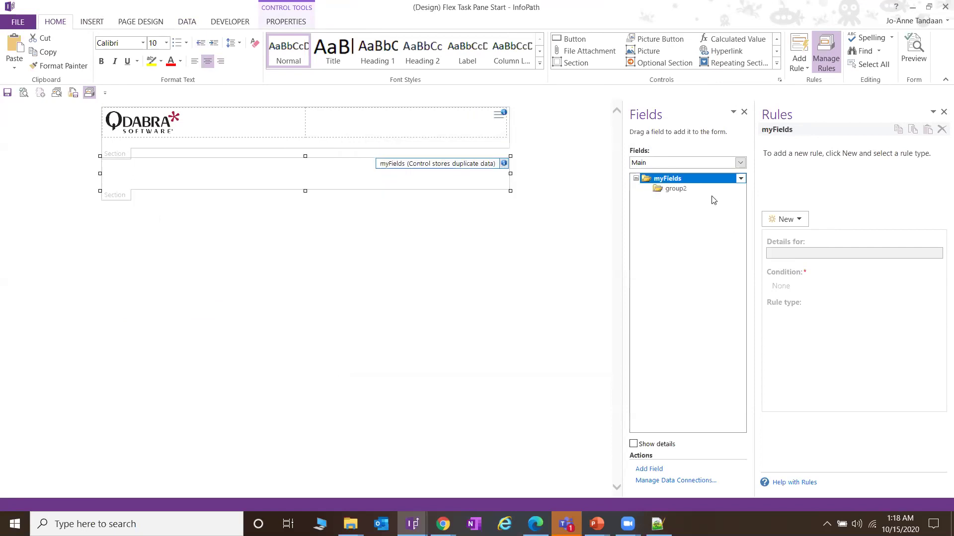
{"action": "left_click", "coordinate": [675, 189]}
{"action": "left_click", "coordinate": [740, 189]}
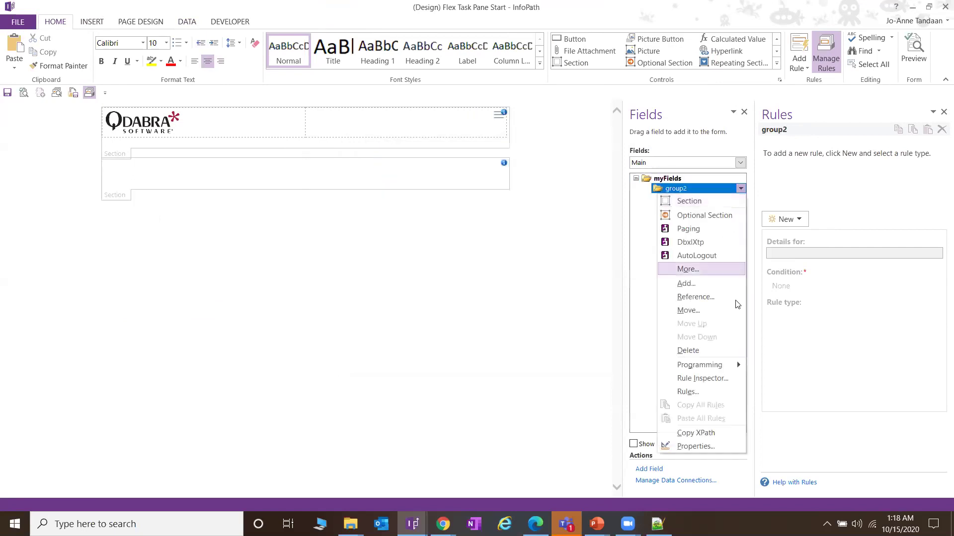
{"action": "left_click", "coordinate": [714, 349]}
{"action": "left_click", "coordinate": [446, 295]}
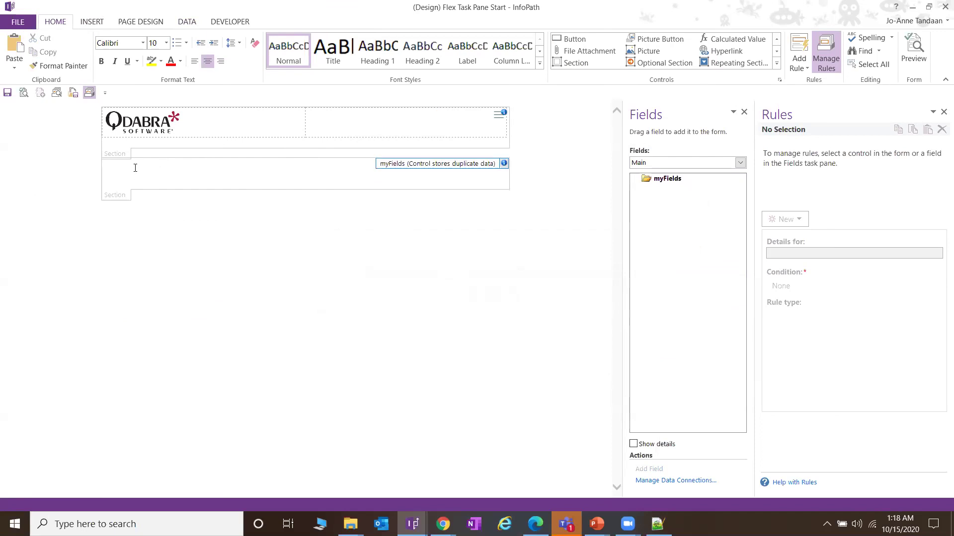
Set the ScreenTip of the section below the header to my_main and apply the section properties.
{"action": "left_click", "coordinate": [121, 195]}
{"action": "right_click", "coordinate": [121, 195]}
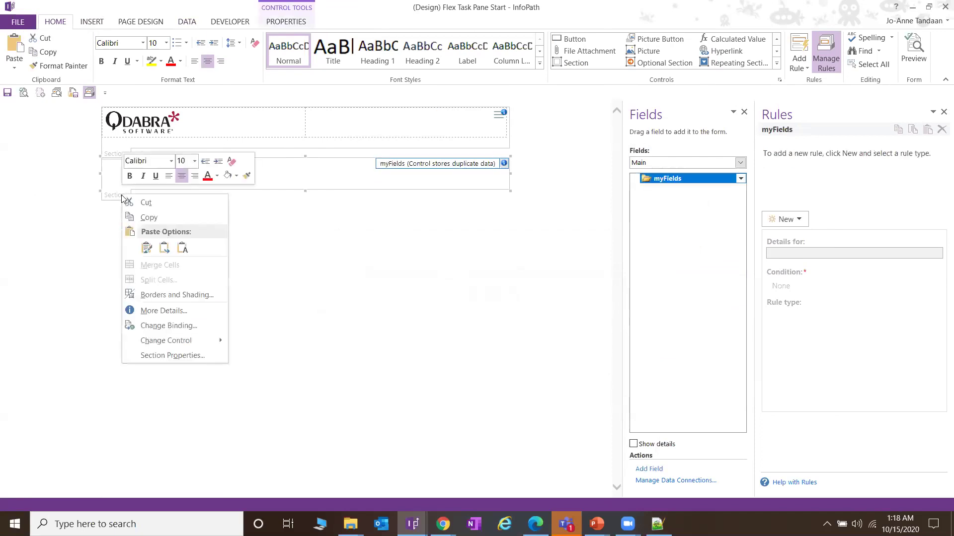
{"action": "left_click", "coordinate": [173, 355]}
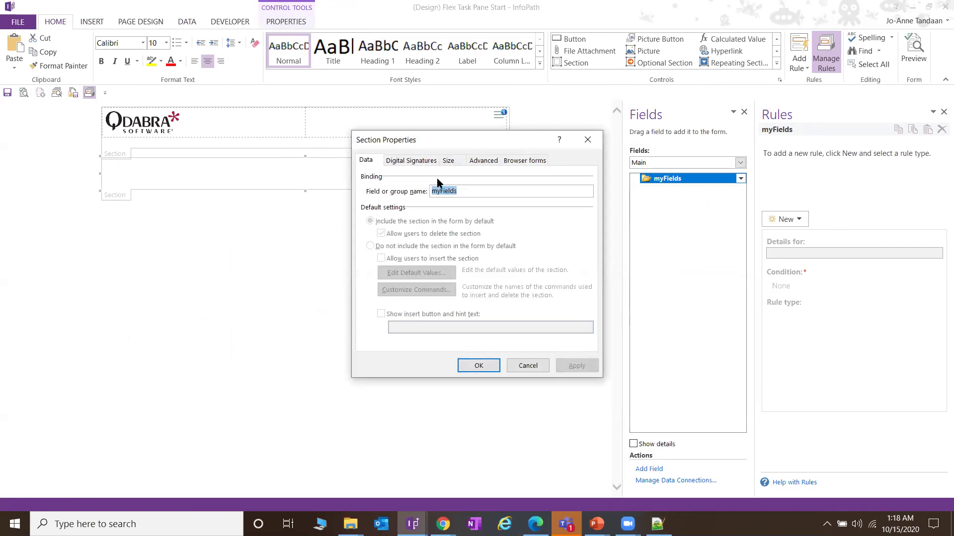
{"action": "left_click", "coordinate": [482, 161]}
{"action": "left_click", "coordinate": [481, 191]}
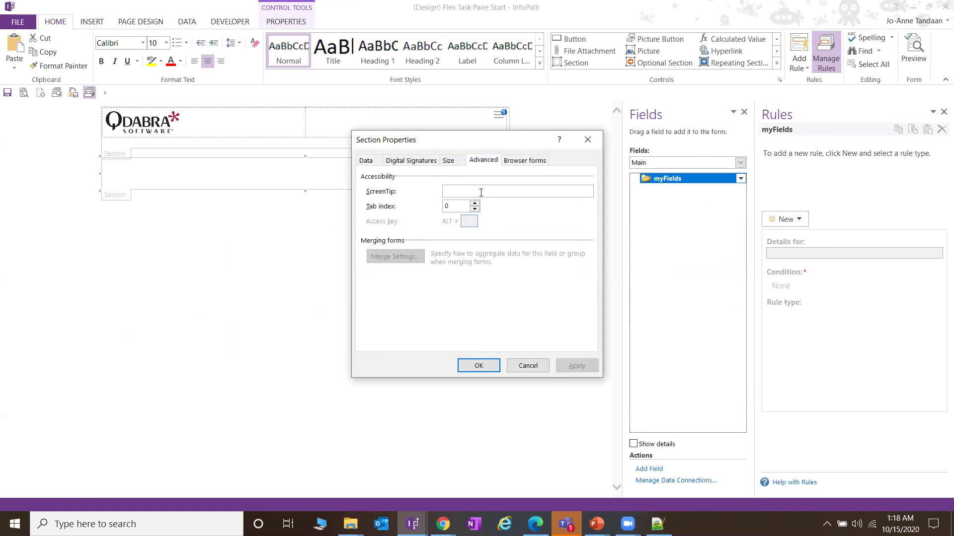
{"action": "type", "text": "my_main"}
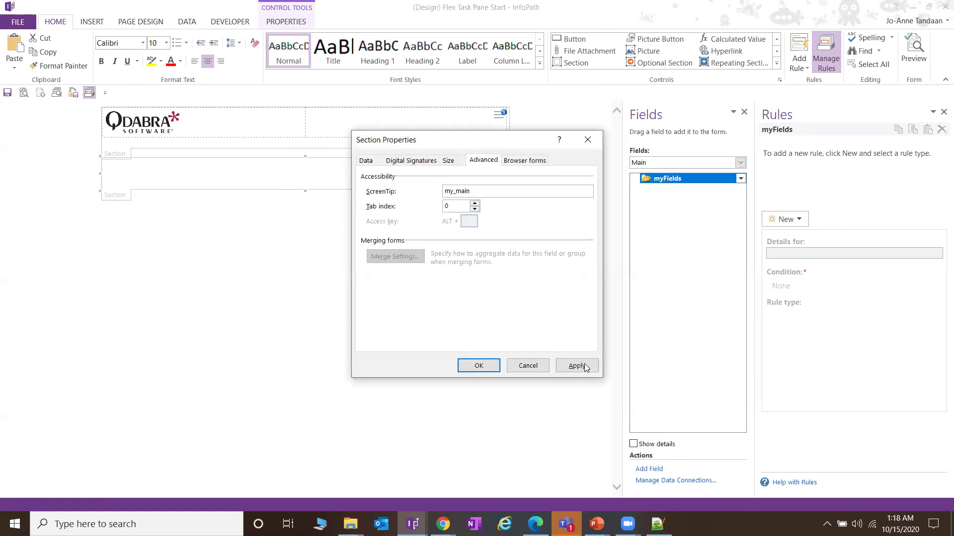
{"action": "left_click", "coordinate": [576, 366]}
{"action": "left_click", "coordinate": [478, 366]}
Copy the my_main section and paste the copy inside the my_main section itself.
{"action": "left_click", "coordinate": [172, 164]}
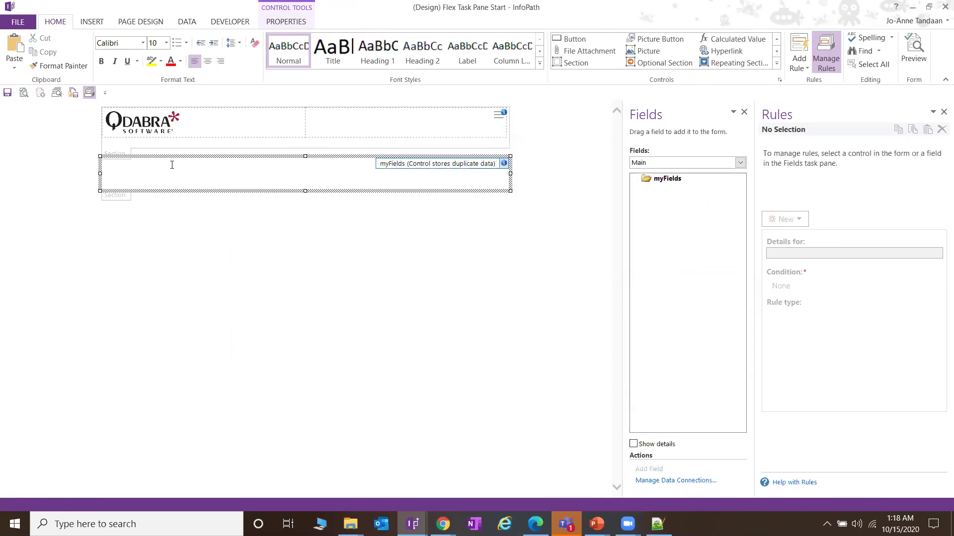
{"action": "left_click", "coordinate": [119, 195]}
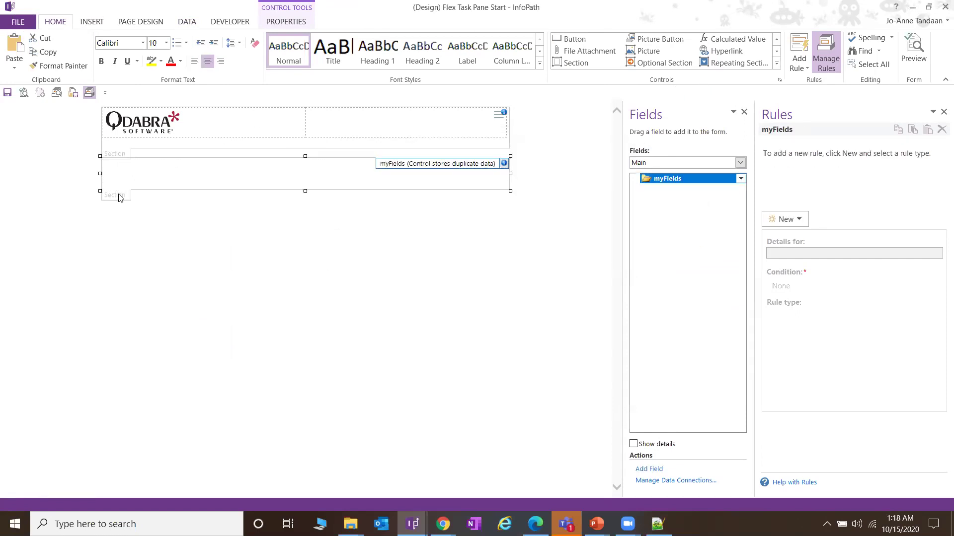
{"action": "left_click", "coordinate": [133, 169]}
{"action": "key", "text": "ctrl+v"}
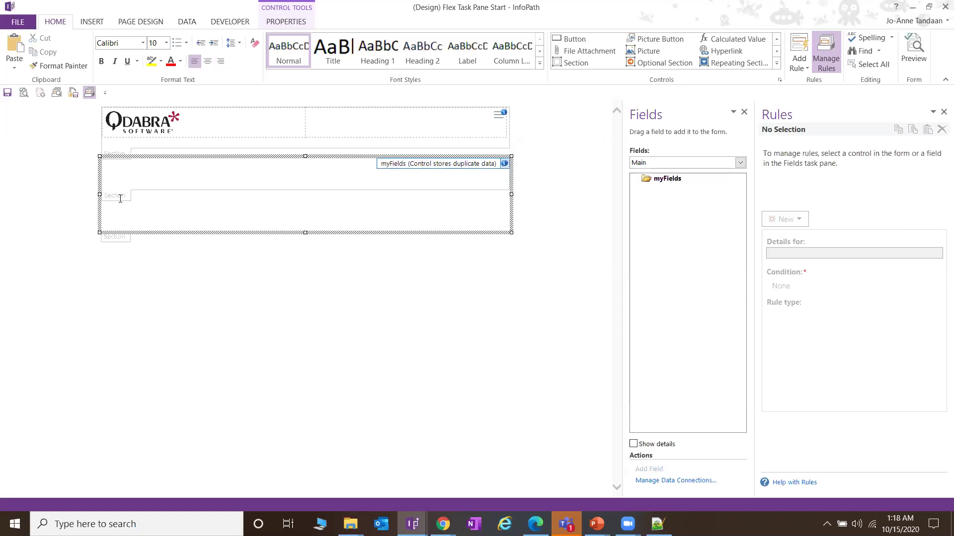
Set the ScreenTip of the section nested inside my_main to my_content and apply the section properties.
{"action": "left_click", "coordinate": [118, 194]}
{"action": "right_click", "coordinate": [119, 197]}
{"action": "left_click", "coordinate": [174, 359]}
{"action": "left_click", "coordinate": [482, 165]}
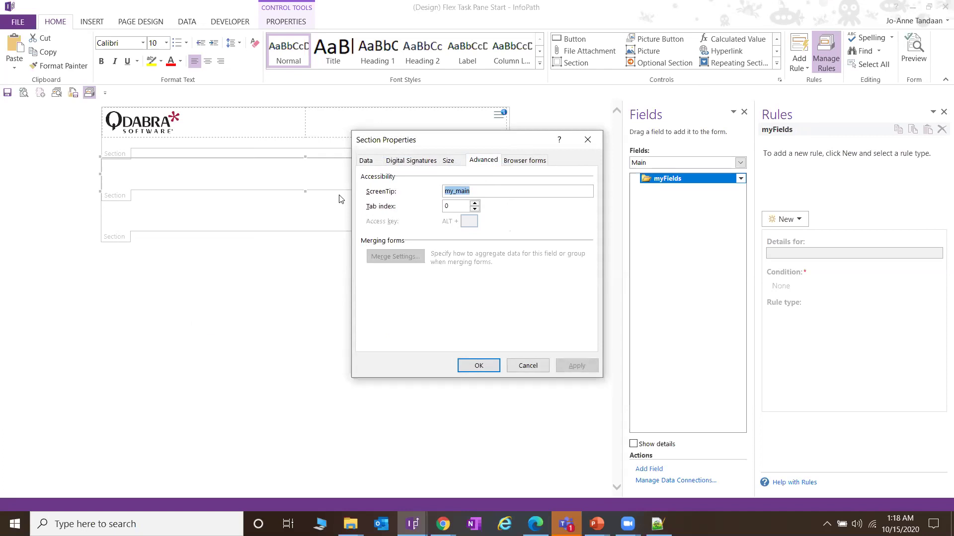
{"action": "key", "text": "BackSpace"}
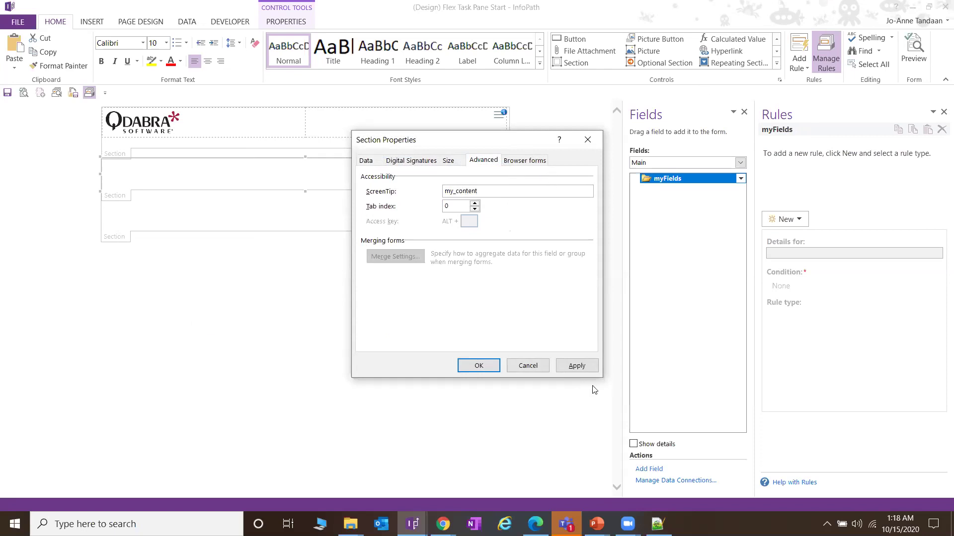
{"action": "left_click", "coordinate": [577, 366]}
{"action": "left_click", "coordinate": [478, 366]}
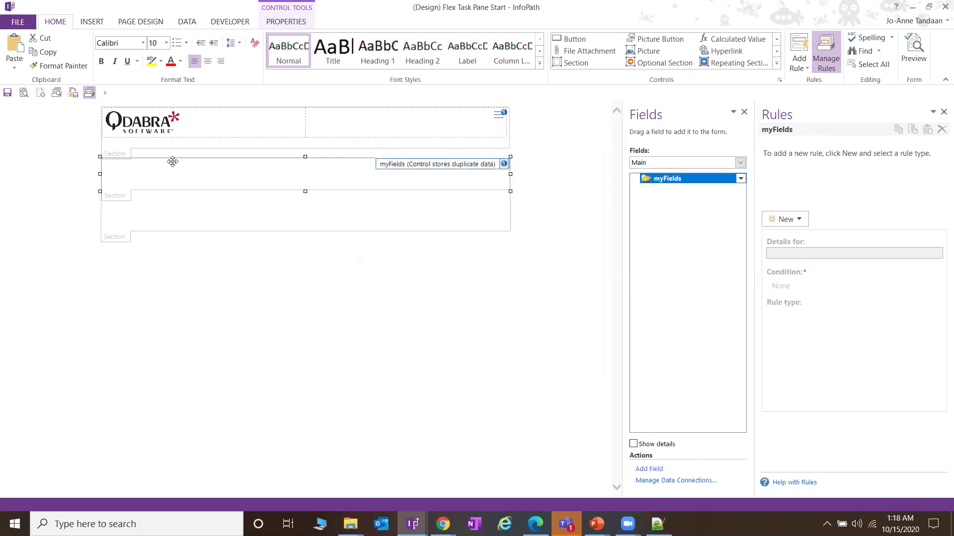
Copy the my_content section and paste the copy directly below it inside the my_main section.
{"action": "left_click", "coordinate": [159, 210]}
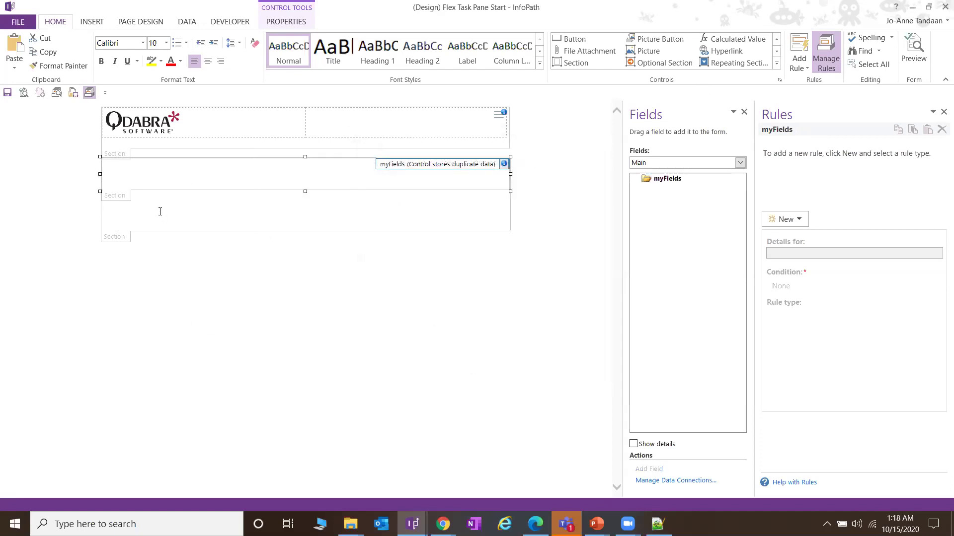
{"action": "left_click", "coordinate": [116, 193]}
{"action": "left_click", "coordinate": [121, 200]}
{"action": "key", "text": "ctrl+v"}
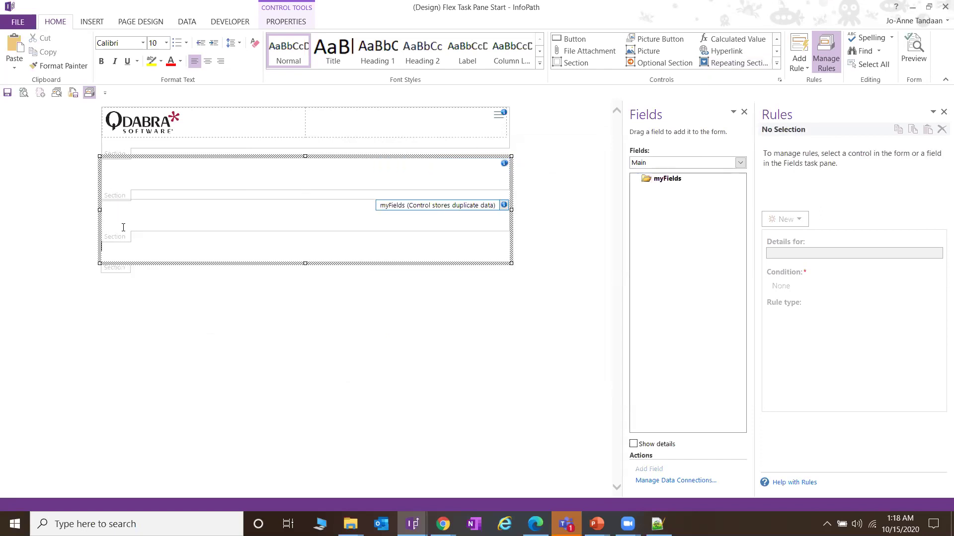
Set the ScreenTip of the second nested section inside my_main to my_taskpane.
{"action": "left_click", "coordinate": [121, 238]}
{"action": "right_click", "coordinate": [120, 238]}
{"action": "left_click", "coordinate": [198, 394]}
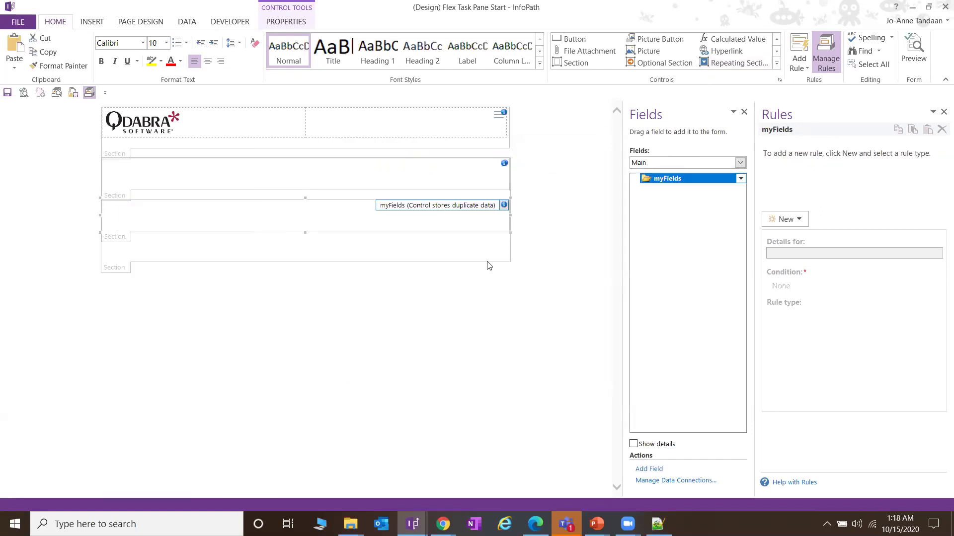
{"action": "left_click", "coordinate": [483, 160]}
{"action": "left_click_drag", "start_coordinate": [478, 192], "coordinate": [457, 193]}
{"action": "type", "text": "taskpane"}
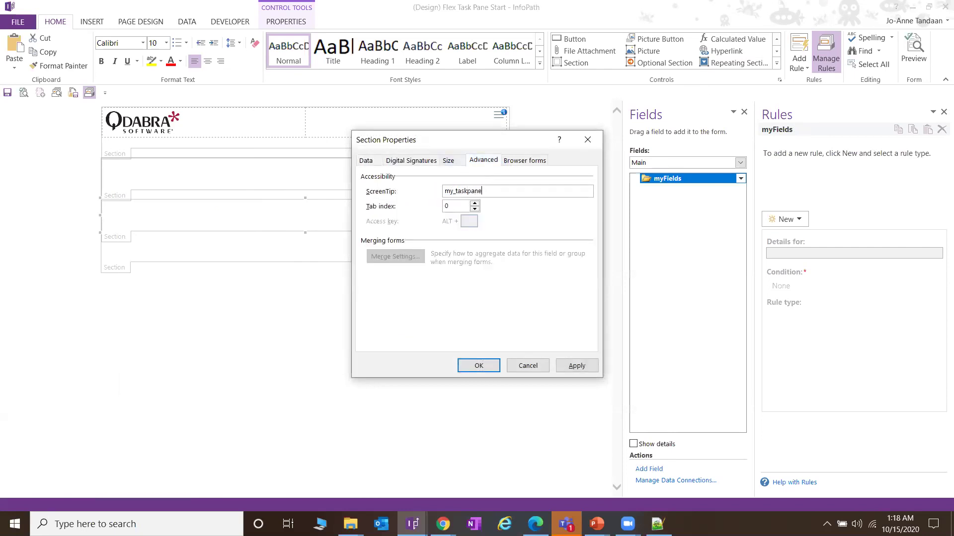
{"action": "key", "text": "Return"}
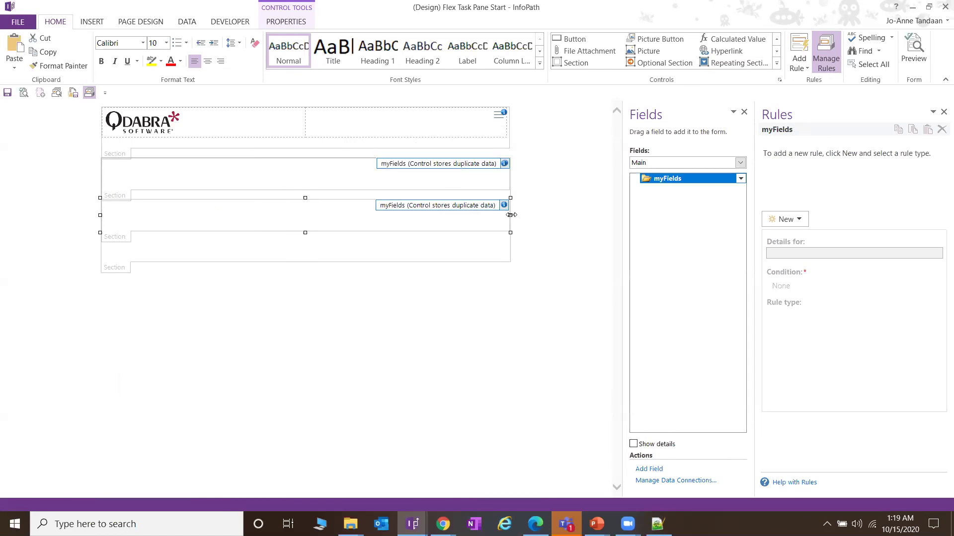
Check the ScreenTip in the properties of the second section nested inside my_main.
{"action": "right_click", "coordinate": [122, 237]}
{"action": "left_click", "coordinate": [220, 396]}
{"action": "left_click", "coordinate": [484, 160]}
{"action": "key", "text": "Tab"}
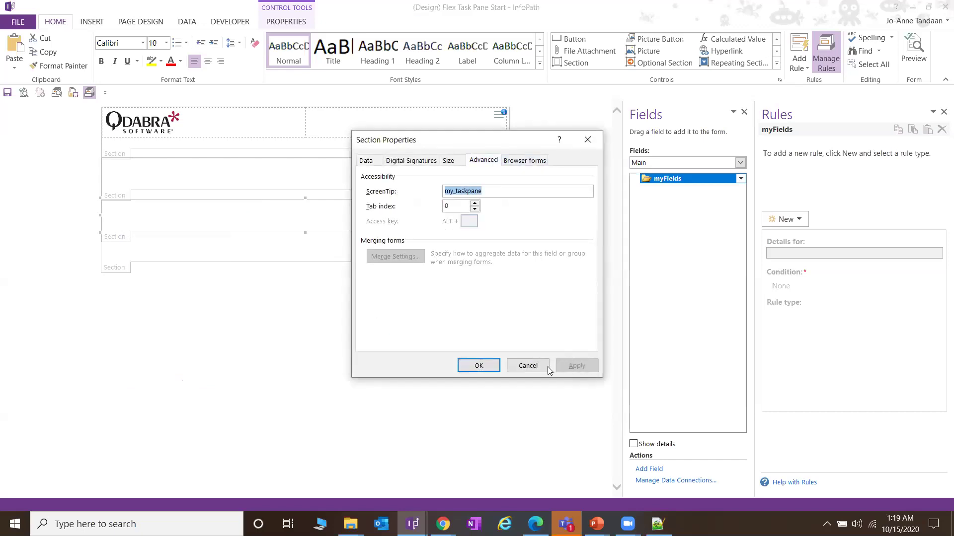
{"action": "left_click", "coordinate": [478, 365]}
Narrow the my_taskpane section to about a third of the my_main section's width.
{"action": "left_click", "coordinate": [497, 215]}
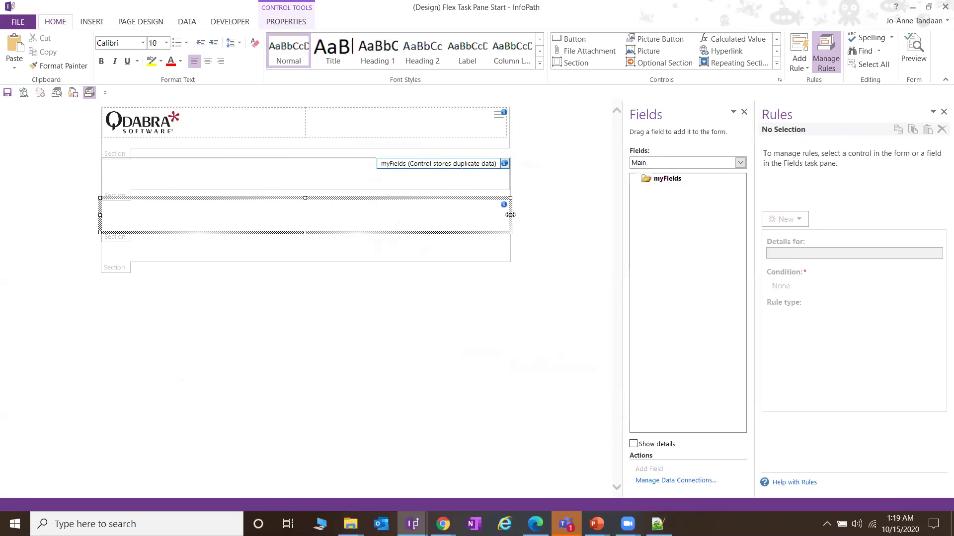
{"action": "left_click", "coordinate": [511, 216]}
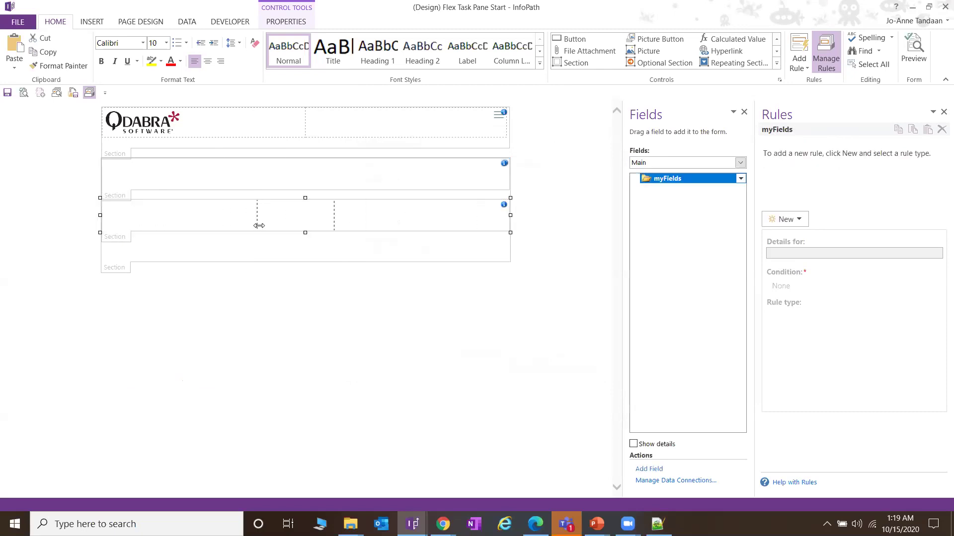
{"action": "left_click_drag", "start_coordinate": [259, 225], "coordinate": [242, 225]}
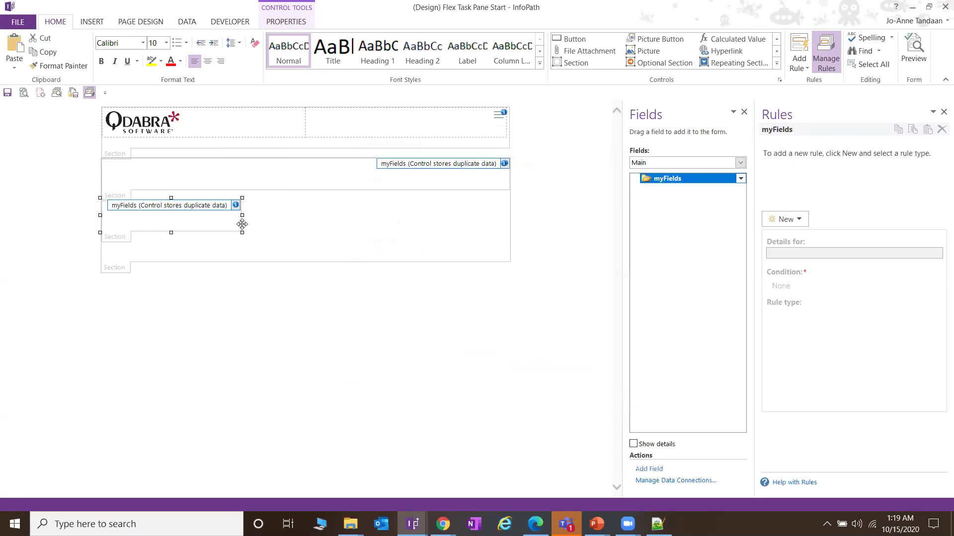
{"action": "left_click", "coordinate": [113, 227]}
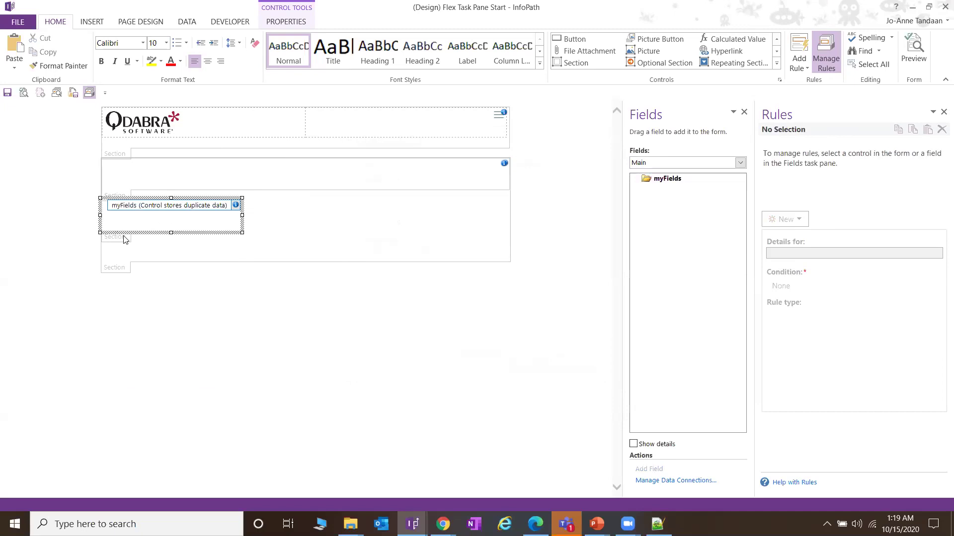
{"action": "left_click", "coordinate": [127, 192]}
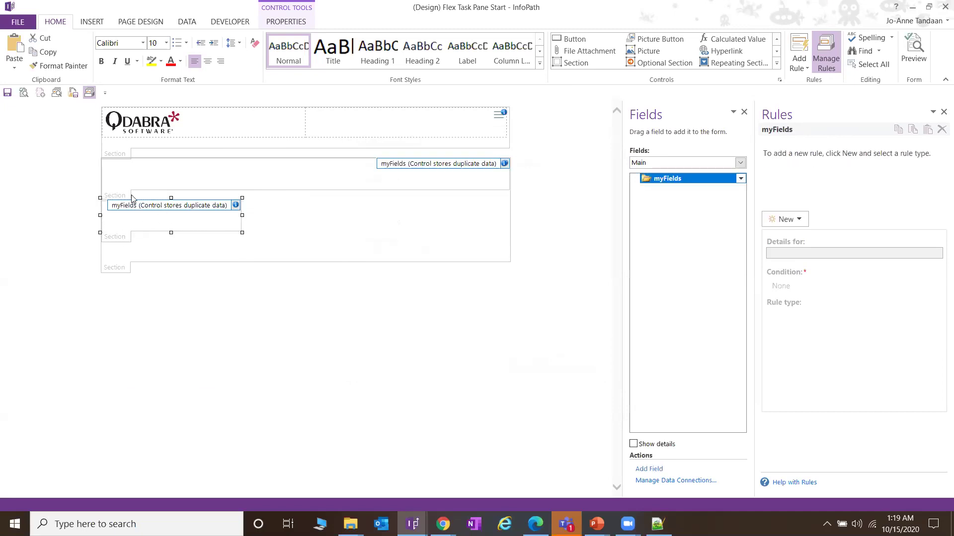
Remove the blank line below the my_taskpane section inside my_main.
{"action": "left_click", "coordinate": [156, 257]}
{"action": "key", "text": "BackSpace"}
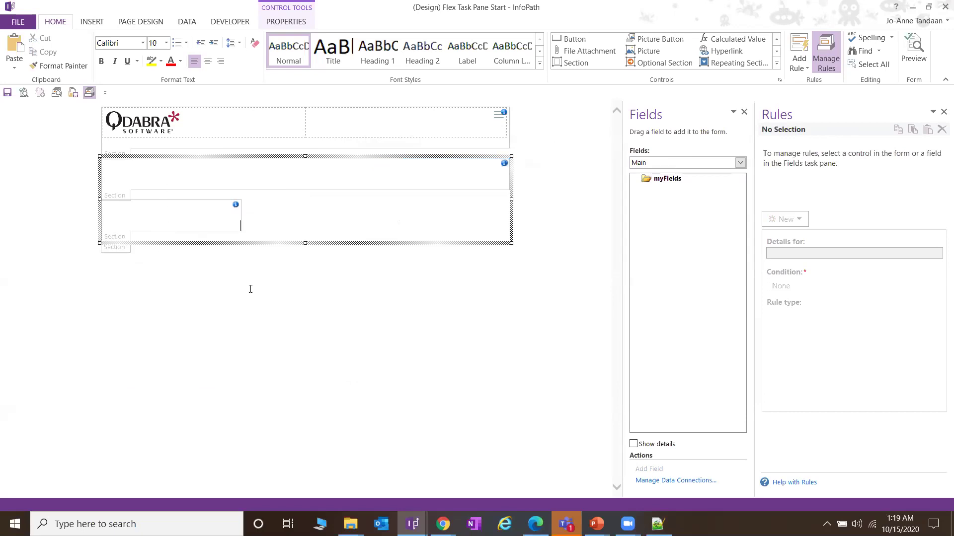
{"action": "left_click", "coordinate": [554, 342]}
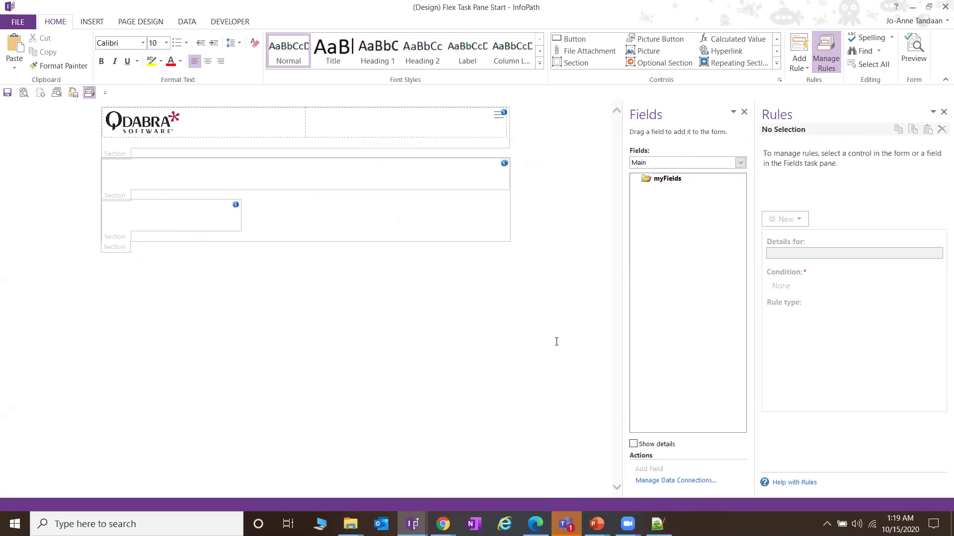
Set the my_content section's top, bottom, left and right padding to 32 px and apply the properties.
{"action": "left_click", "coordinate": [146, 167]}
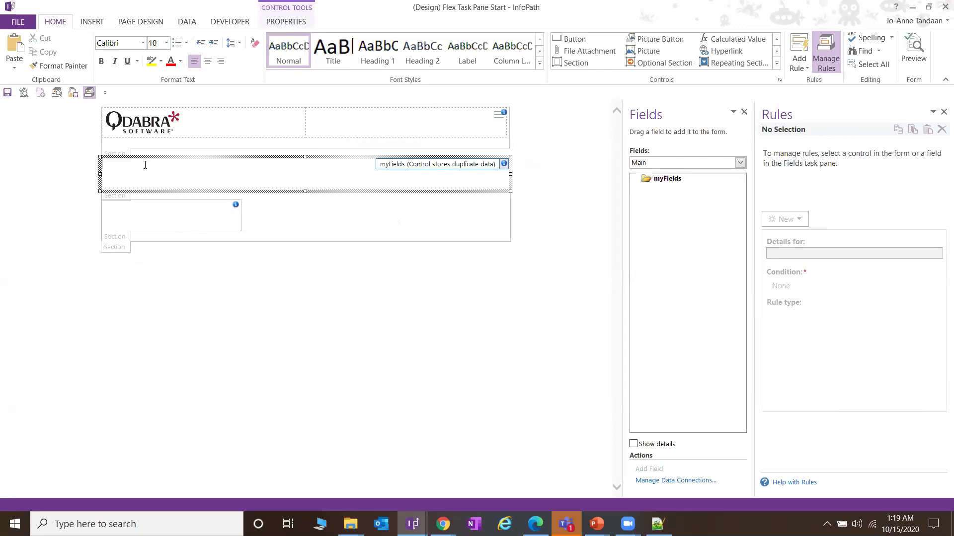
{"action": "left_click", "coordinate": [124, 194]}
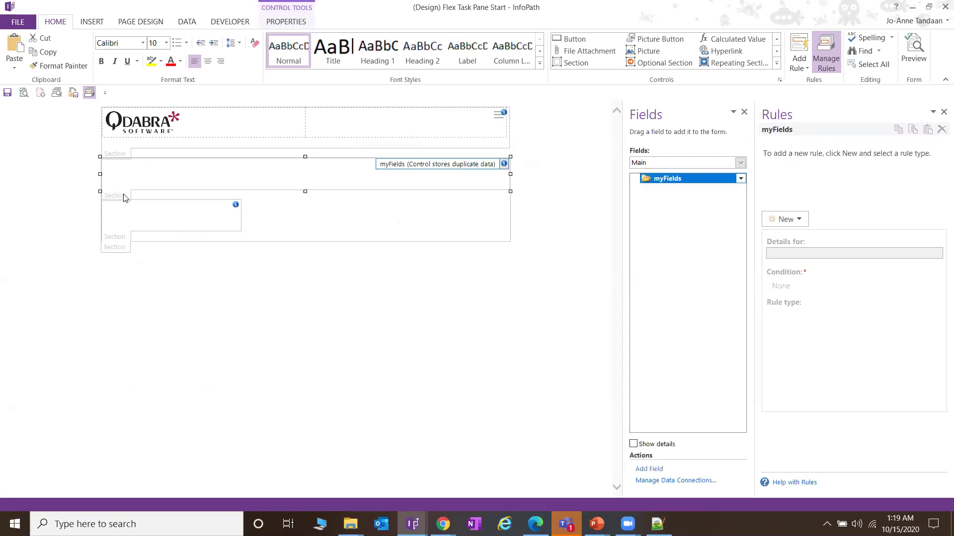
{"action": "right_click", "coordinate": [125, 192]}
{"action": "left_click", "coordinate": [213, 355]}
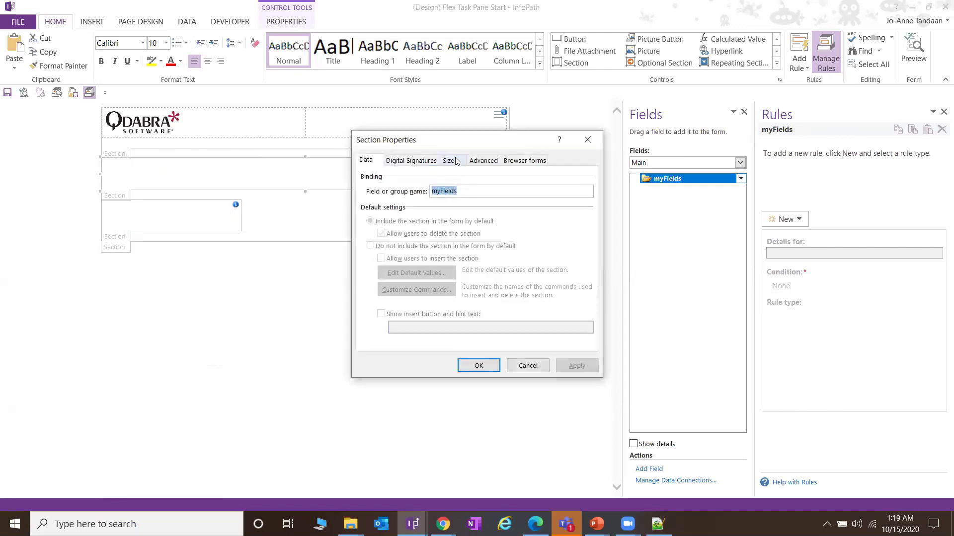
{"action": "left_click", "coordinate": [448, 160]}
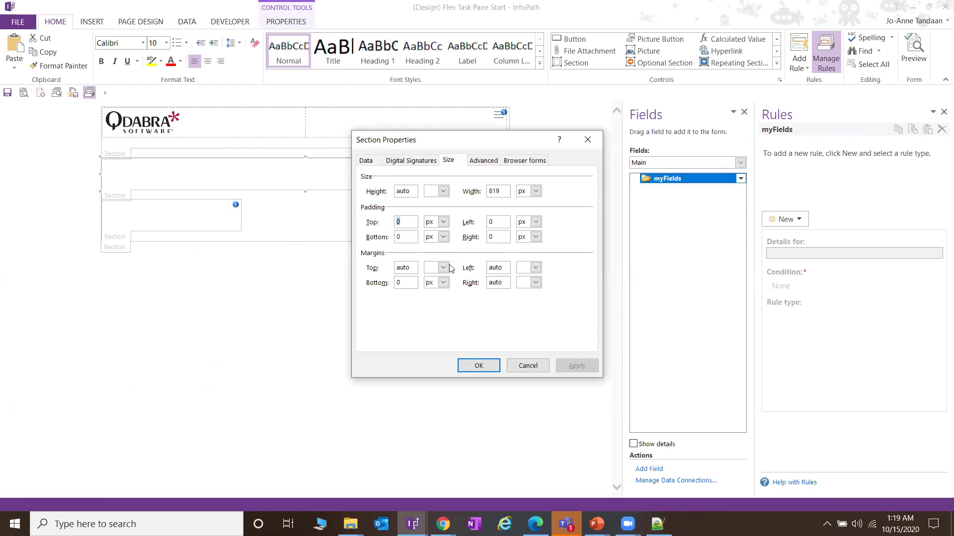
{"action": "type", "text": "32"}
{"action": "key", "text": "Tab"}
{"action": "key", "text": "Tab"}
{"action": "type", "text": "32"}
{"action": "key", "text": "Tab"}
{"action": "key", "text": "Tab"}
{"action": "type", "text": "32"}
{"action": "key", "text": "Tab"}
{"action": "key", "text": "Tab"}
{"action": "type", "text": "32"}
{"action": "left_click", "coordinate": [576, 366]}
{"action": "left_click", "coordinate": [478, 365]}
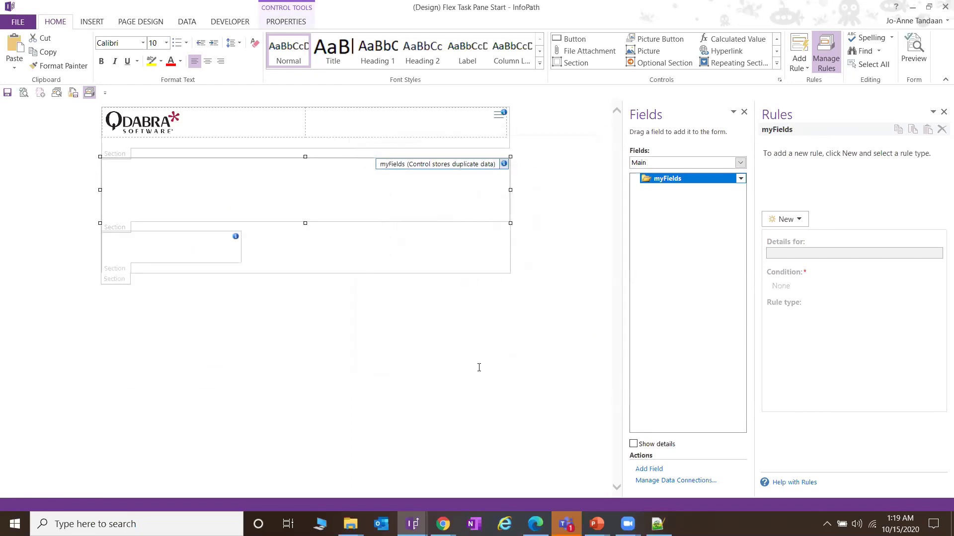
Add a group named UserInfo under myFields in the main data source.
{"action": "left_click", "coordinate": [183, 175]}
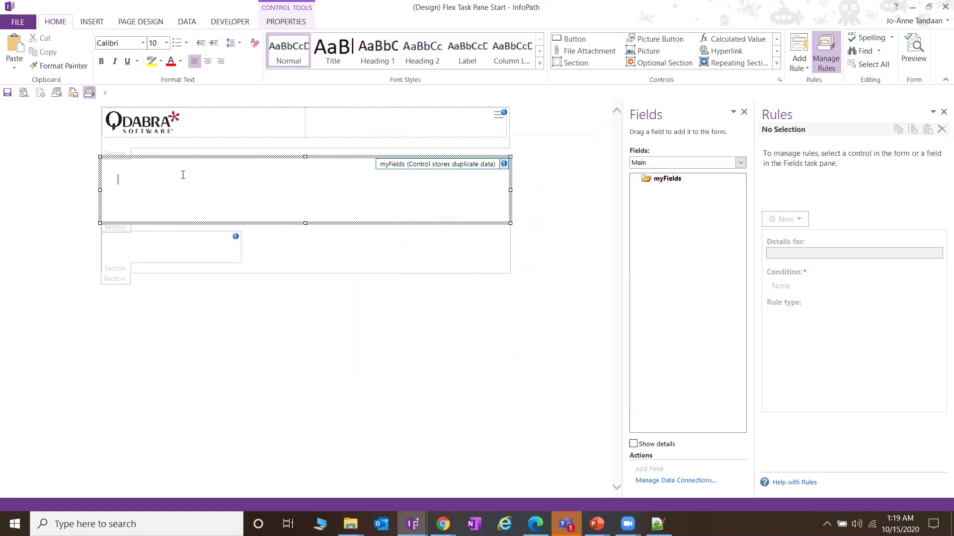
{"action": "right_click", "coordinate": [679, 183]}
{"action": "left_click", "coordinate": [719, 257]}
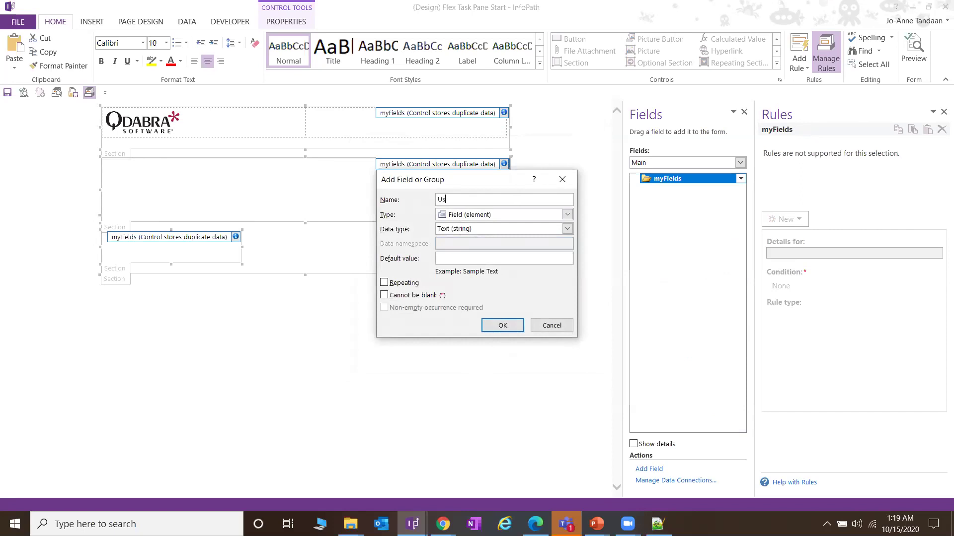
{"action": "type", "text": "UserInfo"}
{"action": "left_click", "coordinate": [566, 215]}
{"action": "left_click", "coordinate": [477, 232]}
{"action": "left_click", "coordinate": [502, 325]}
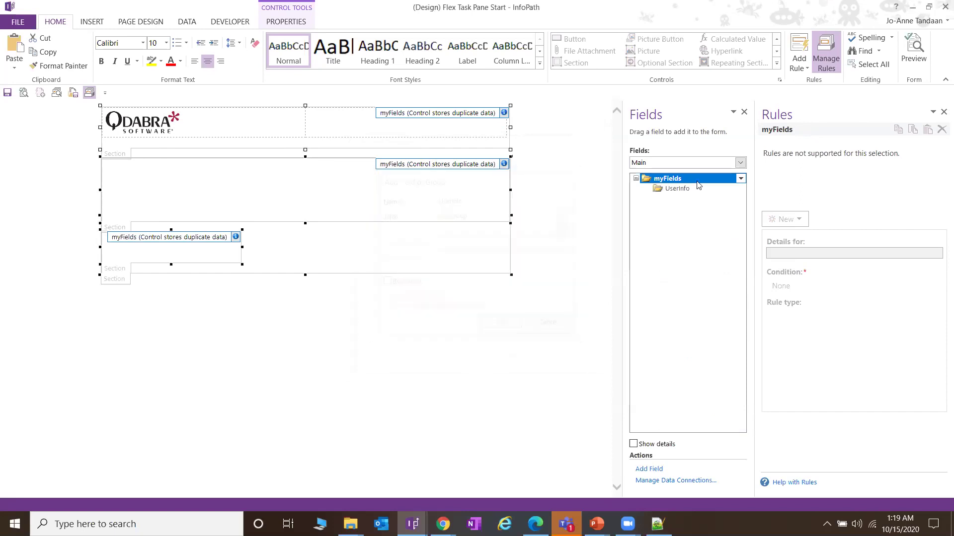
Add the text fields FirstName and LastName to the UserInfo group.
{"action": "right_click", "coordinate": [697, 188]}
{"action": "left_click", "coordinate": [717, 278]}
{"action": "type", "text": "FirstName"}
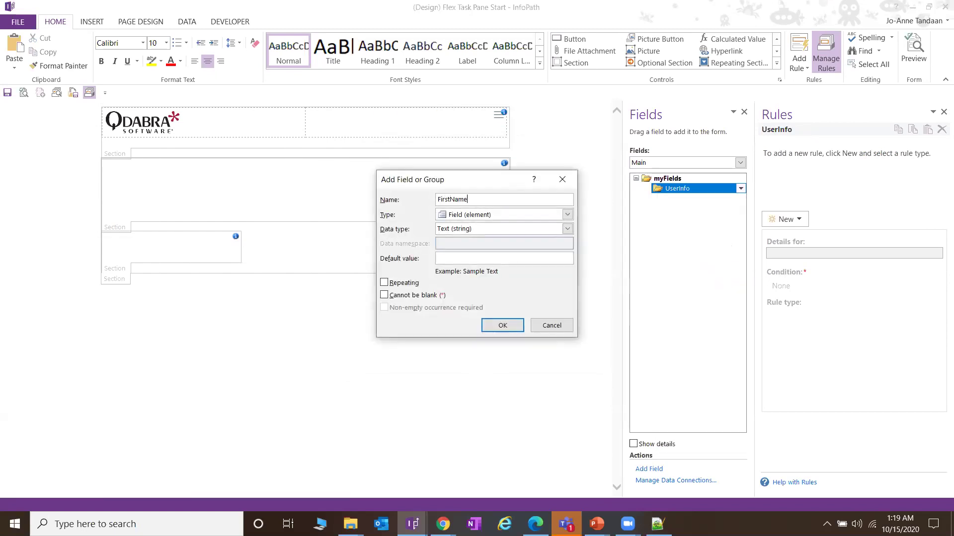
{"action": "key", "text": "Return"}
{"action": "right_click", "coordinate": [716, 187]}
{"action": "left_click", "coordinate": [718, 280]}
{"action": "type", "text": "LastName"}
{"action": "key", "text": "Return"}
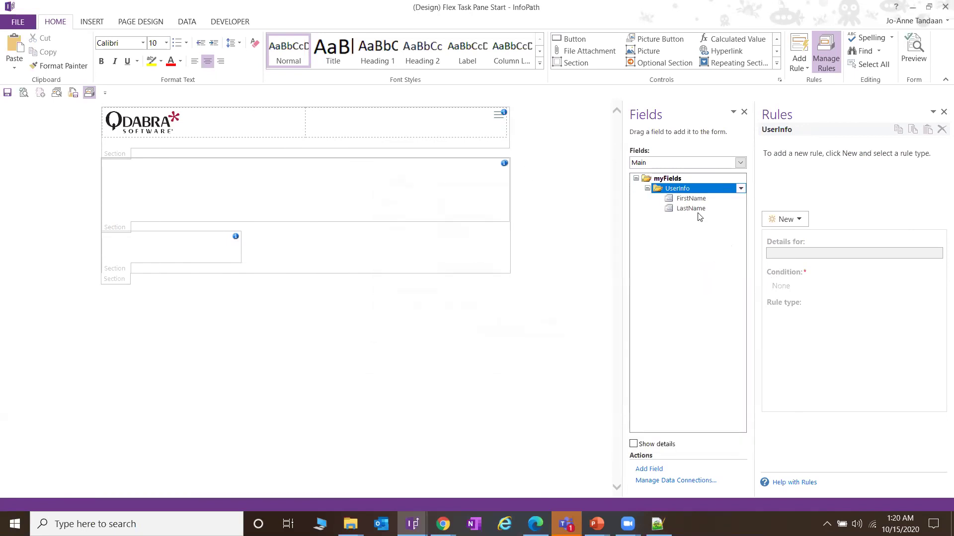
Add the text fields Email and Phone to the UserInfo group.
{"action": "right_click", "coordinate": [701, 188]}
{"action": "left_click", "coordinate": [702, 283]}
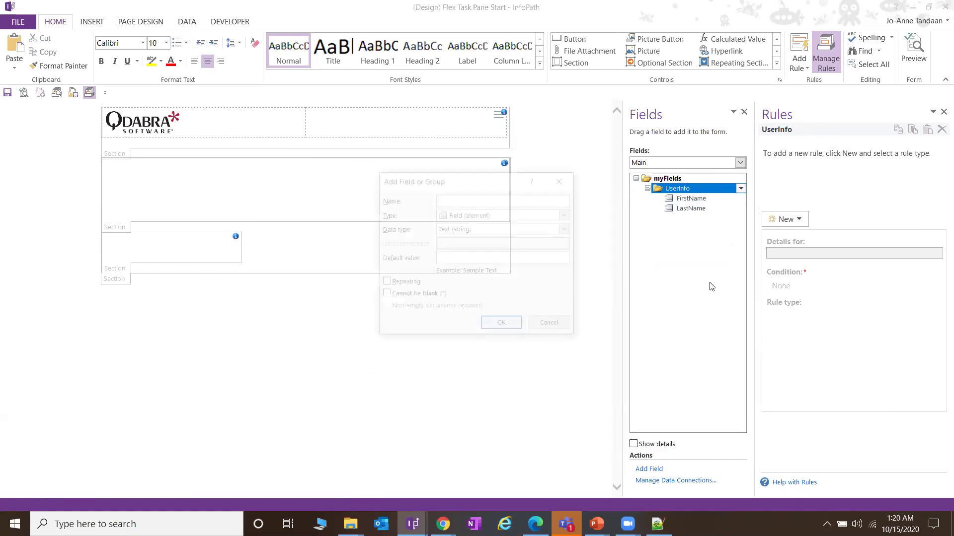
{"action": "type", "text": "Email"}
{"action": "key", "text": "Return"}
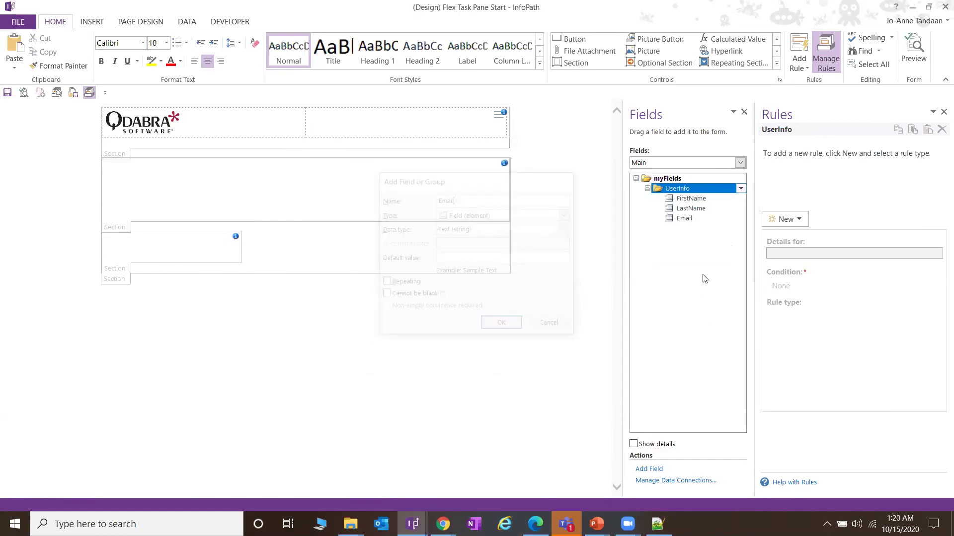
{"action": "right_click", "coordinate": [690, 189]}
{"action": "left_click", "coordinate": [705, 283]}
{"action": "type", "text": "Phone"}
{"action": "key", "text": "Return"}
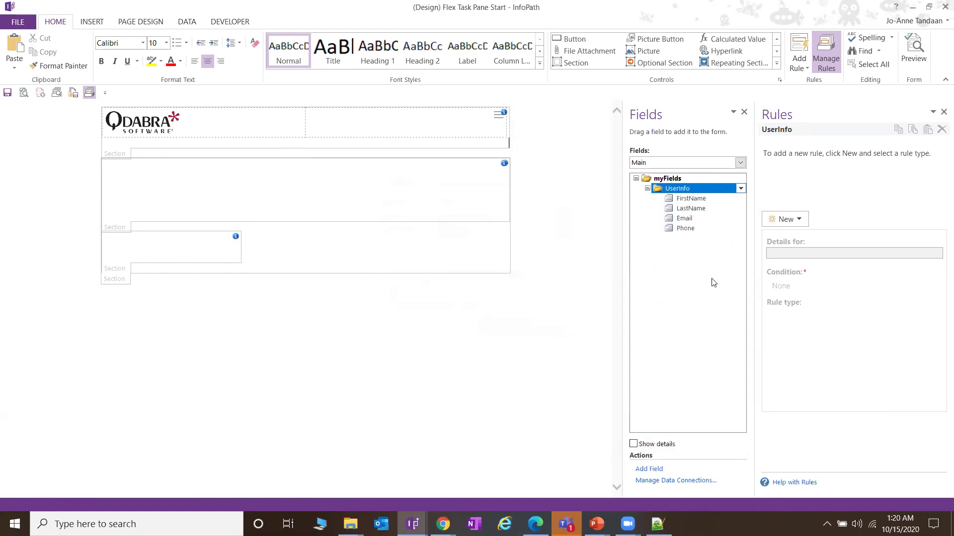
Insert a section control inside the my_content section and change its binding to the UserInfo group.
{"action": "left_click", "coordinate": [136, 167]}
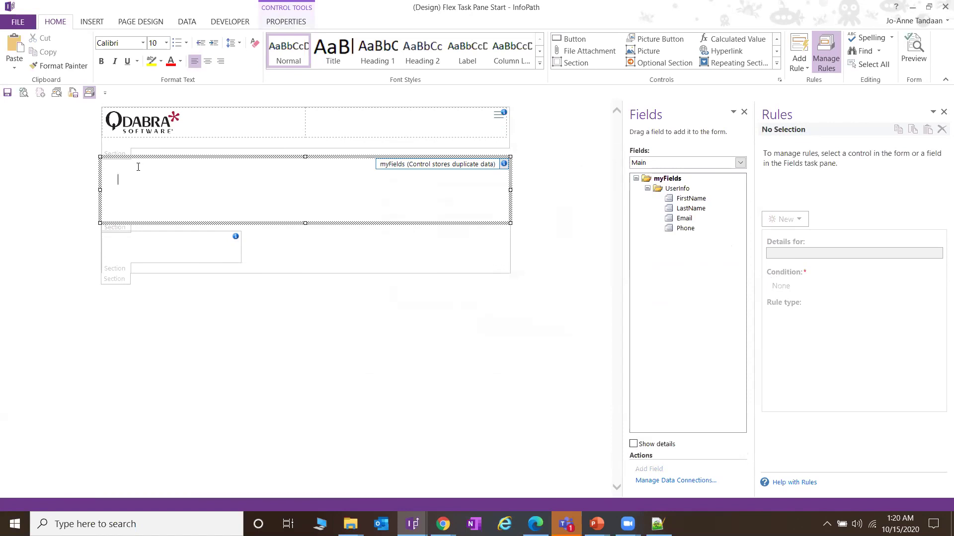
{"action": "left_click", "coordinate": [776, 65]}
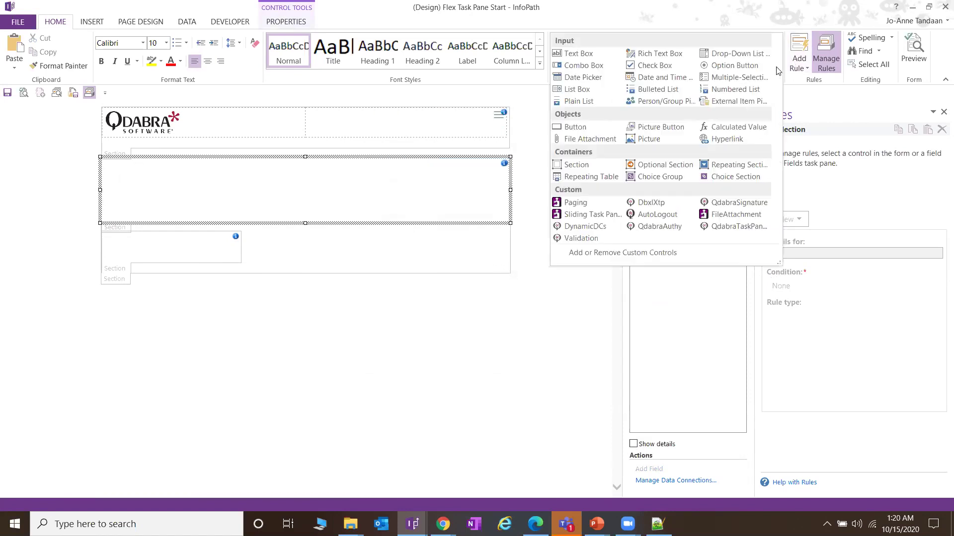
{"action": "left_click", "coordinate": [576, 164]}
{"action": "right_click", "coordinate": [135, 207]}
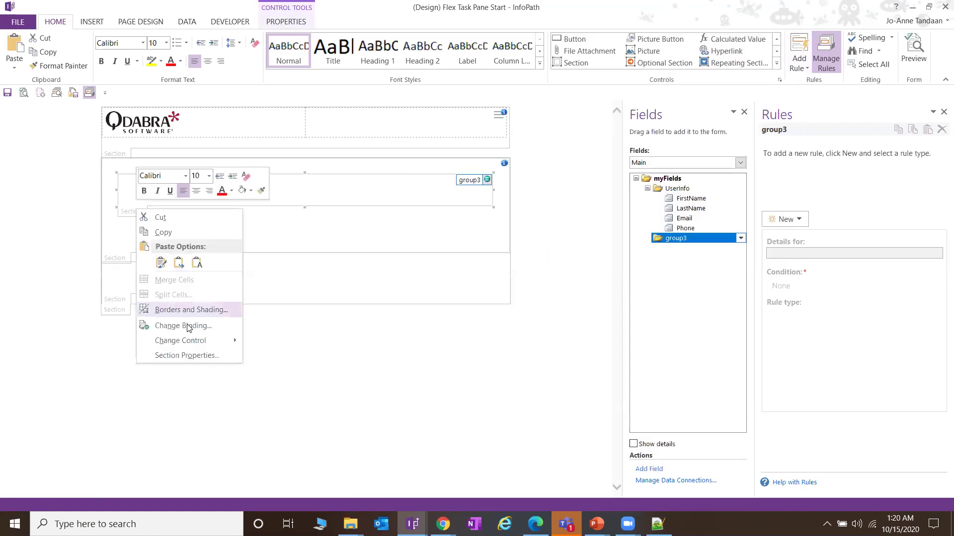
{"action": "left_click", "coordinate": [188, 327]}
{"action": "left_click", "coordinate": [412, 211]}
{"action": "left_click", "coordinate": [521, 354]}
Delete the unused group3 group from the main data source.
{"action": "left_click", "coordinate": [679, 238]}
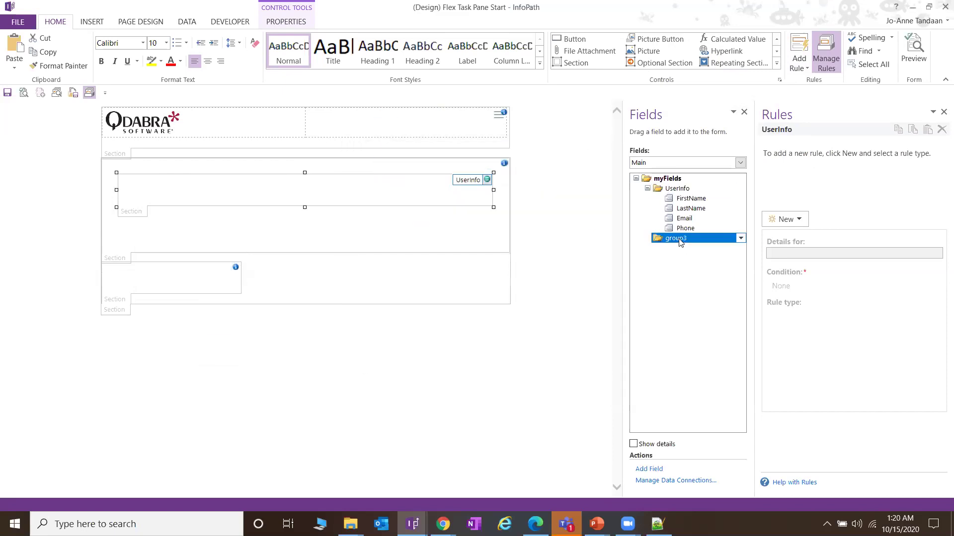
{"action": "left_click", "coordinate": [740, 238]}
{"action": "left_click", "coordinate": [716, 400]}
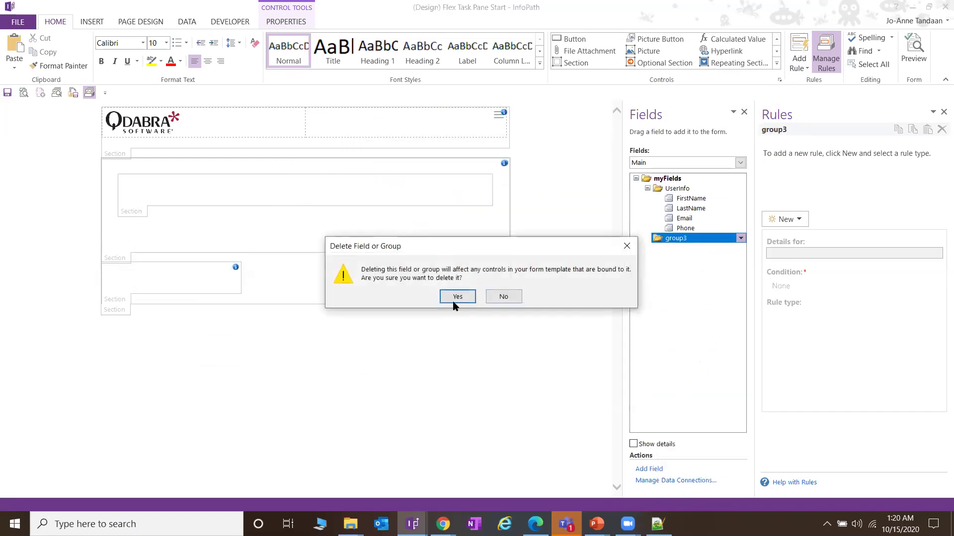
{"action": "left_click", "coordinate": [456, 297]}
Insert a 2x2 table in the UserInfo section and widen it to the section's full width.
{"action": "left_click", "coordinate": [221, 179]}
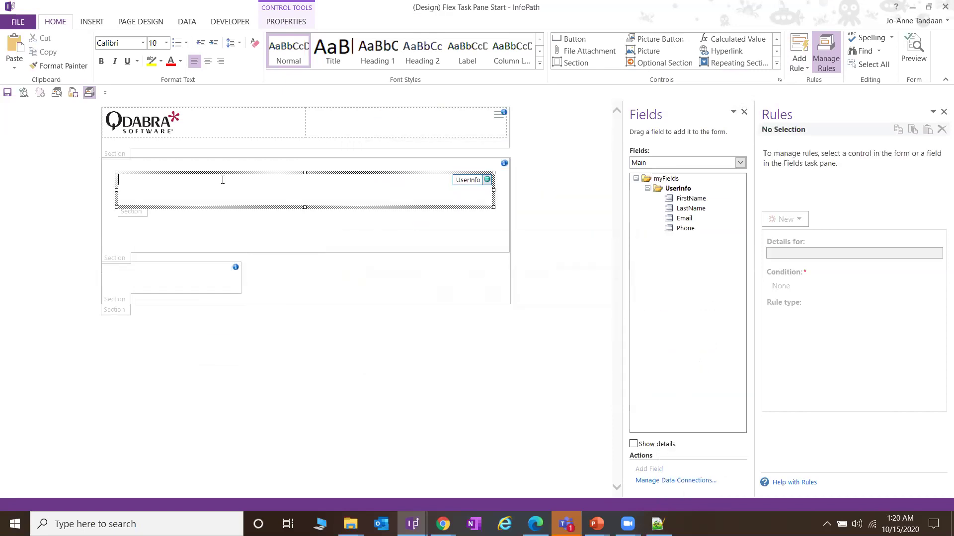
{"action": "left_click", "coordinate": [92, 22]}
{"action": "left_click", "coordinate": [400, 59]}
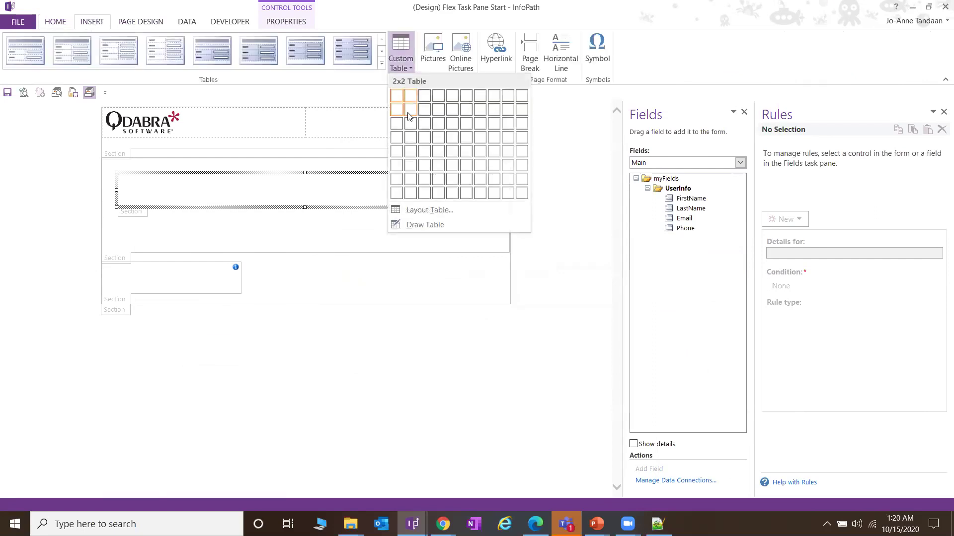
{"action": "left_click", "coordinate": [409, 117]}
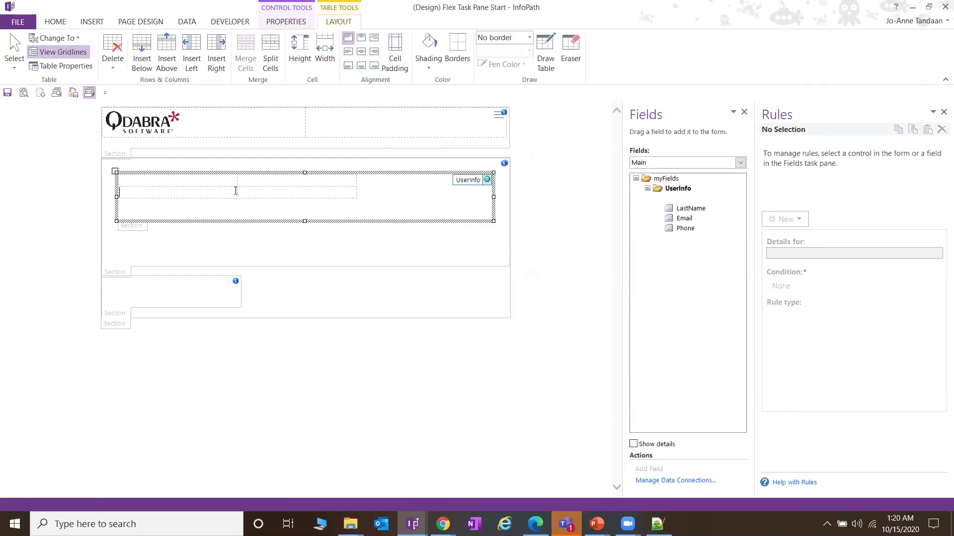
{"action": "left_click_drag", "start_coordinate": [236, 189], "coordinate": [494, 189]}
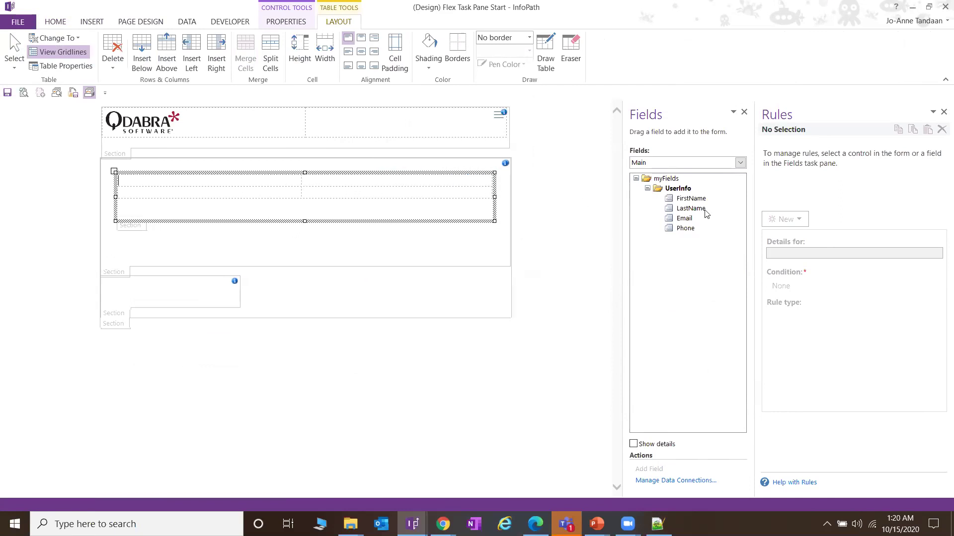
Place the FirstName and LastName fields in the table's upper row and Email and Phone in its lower row.
{"action": "left_click_drag", "start_coordinate": [694, 201], "coordinate": [239, 190]}
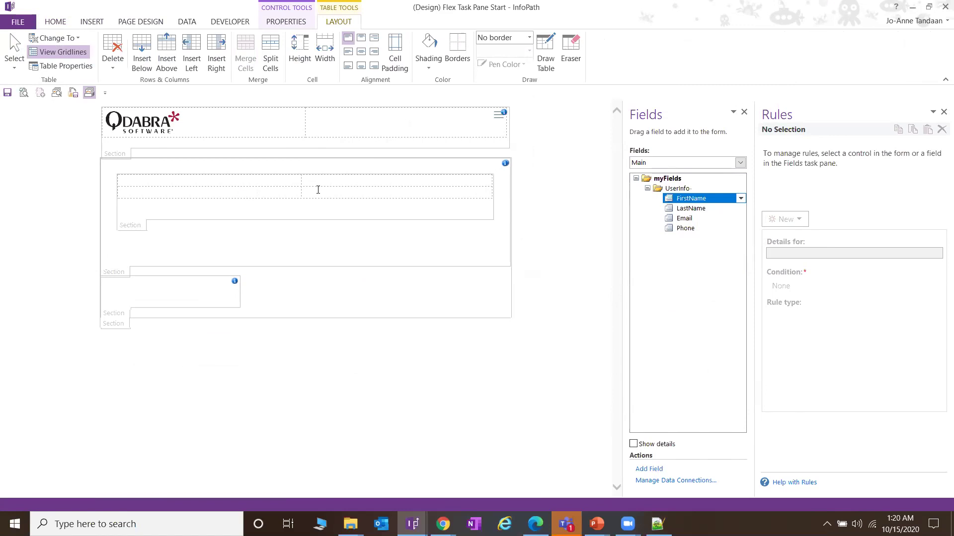
{"action": "left_click", "coordinate": [683, 210]}
{"action": "left_click_drag", "start_coordinate": [682, 212], "coordinate": [379, 190]}
{"action": "left_click_drag", "start_coordinate": [679, 221], "coordinate": [222, 208]}
{"action": "left_click_drag", "start_coordinate": [684, 229], "coordinate": [351, 217]}
Remove the extra blank lines below the table in the UserInfo section and below that section in my_content.
{"action": "left_click", "coordinate": [341, 226]}
{"action": "left_click", "coordinate": [349, 243]}
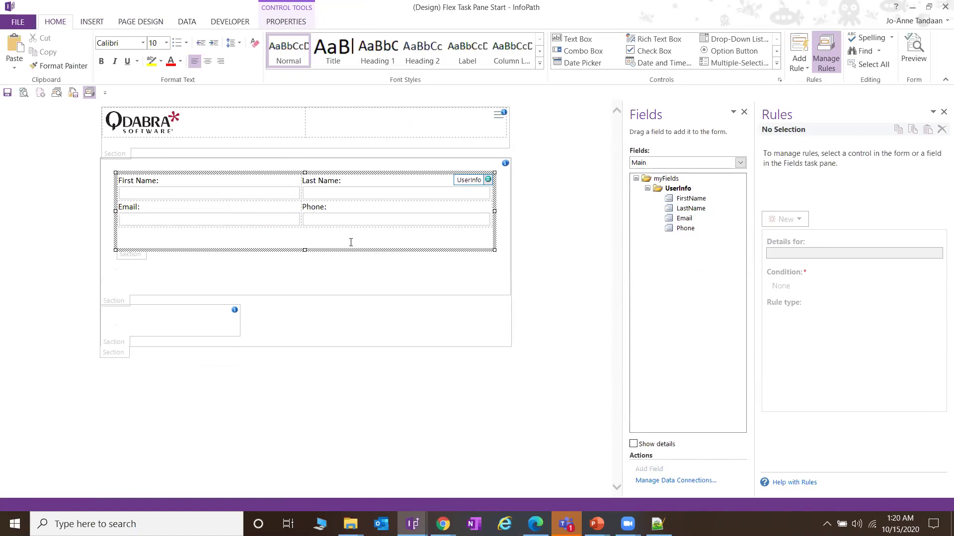
{"action": "left_click", "coordinate": [188, 262]}
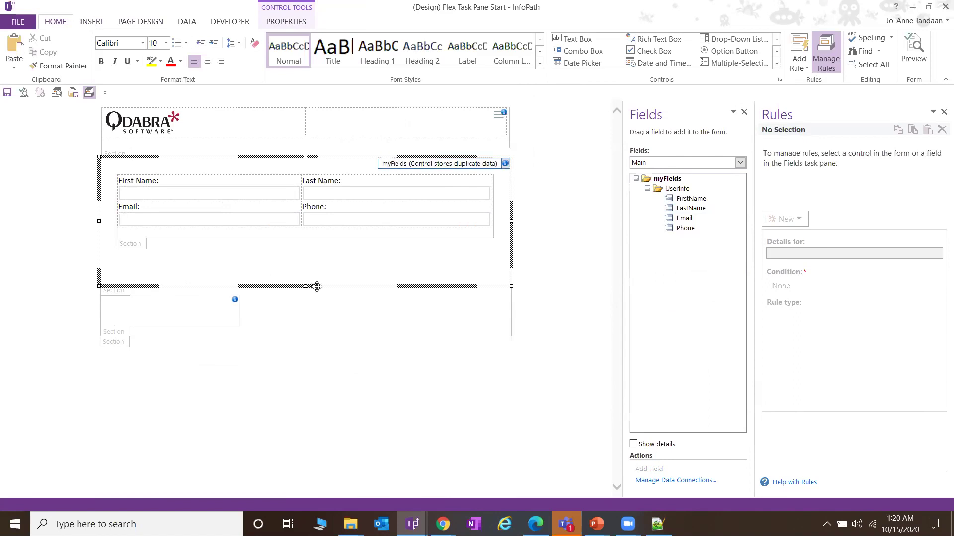
{"action": "key", "text": "BackSpace"}
{"action": "key", "text": "BackSpace"}
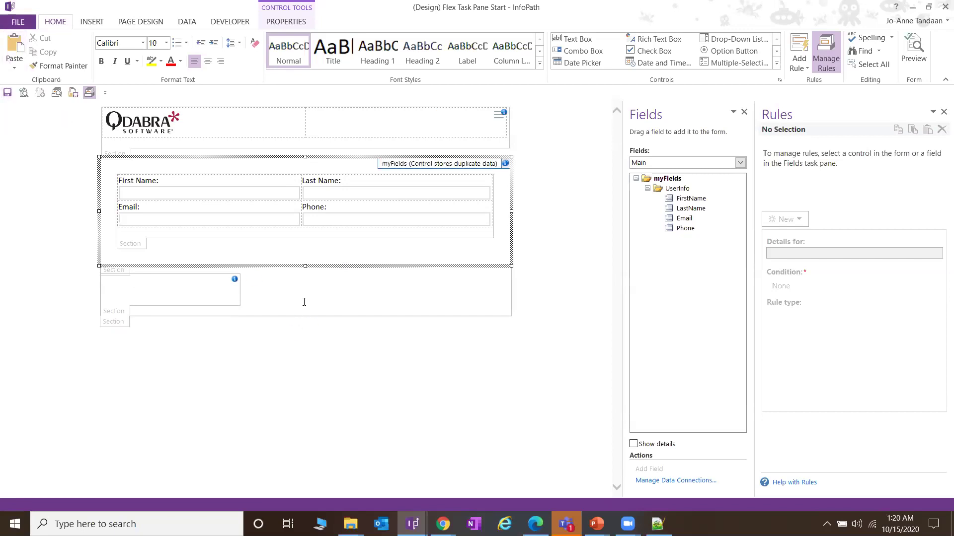
Insert a table with one column and seven rows in the task pane section below my_content.
{"action": "left_click", "coordinate": [122, 308]}
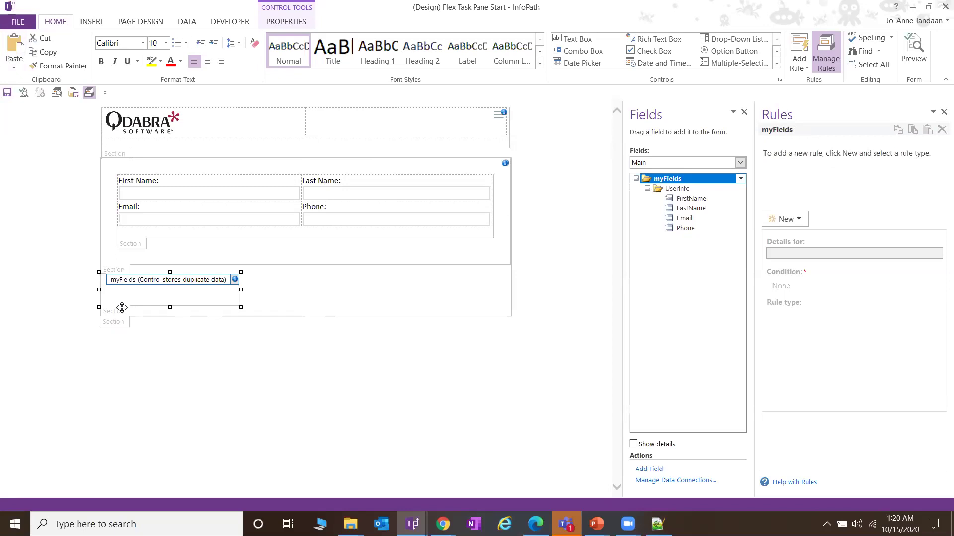
{"action": "left_click", "coordinate": [132, 285]}
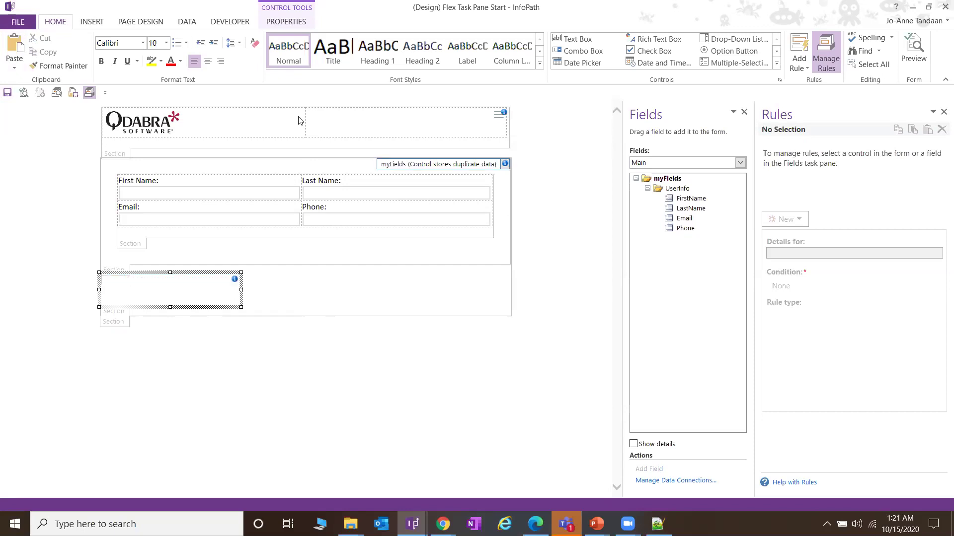
{"action": "key", "text": "alt+n"}
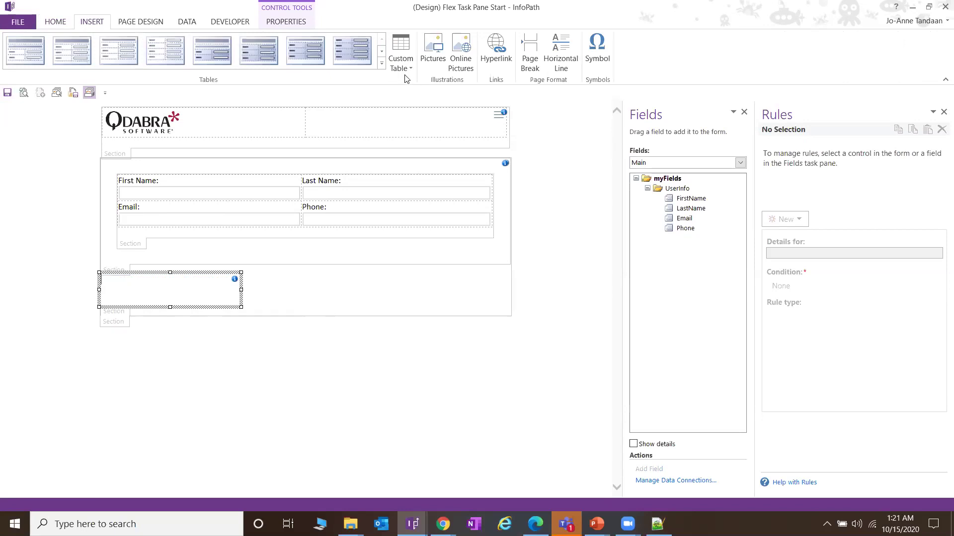
{"action": "left_click", "coordinate": [400, 60]}
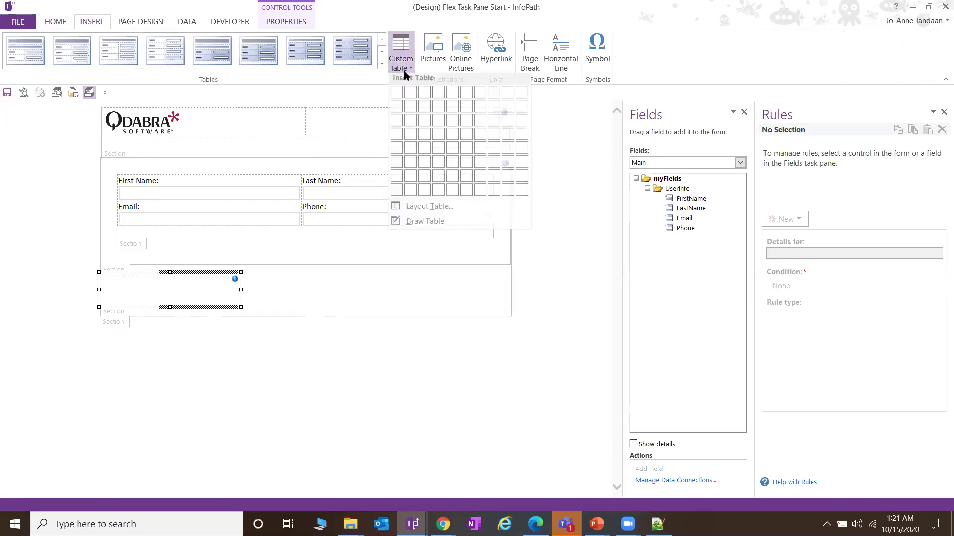
{"action": "left_click", "coordinate": [397, 179]}
Set the top and bottom cell padding of the table's first row to 22 px and narrow the table to about 60% of its width.
{"action": "right_click", "coordinate": [164, 282]}
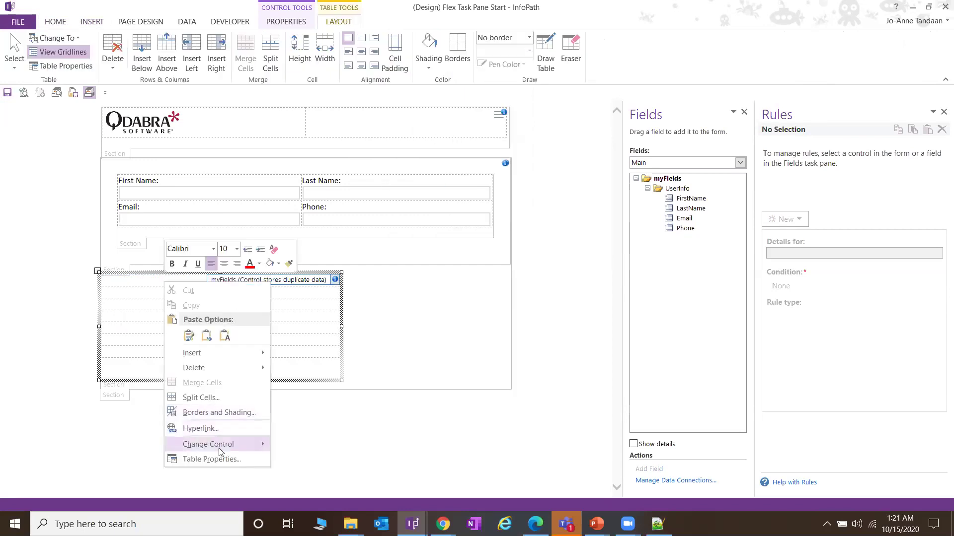
{"action": "left_click", "coordinate": [221, 458]}
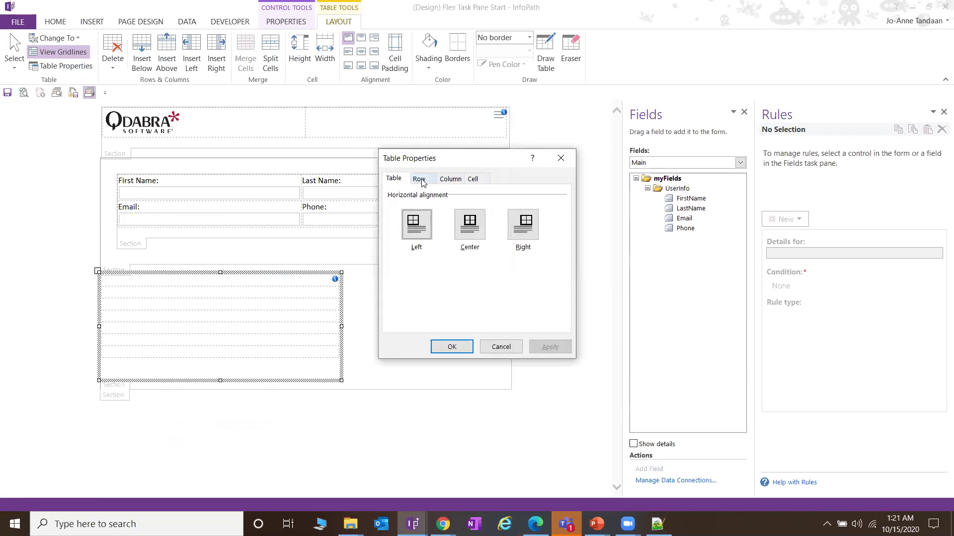
{"action": "left_click", "coordinate": [456, 180]}
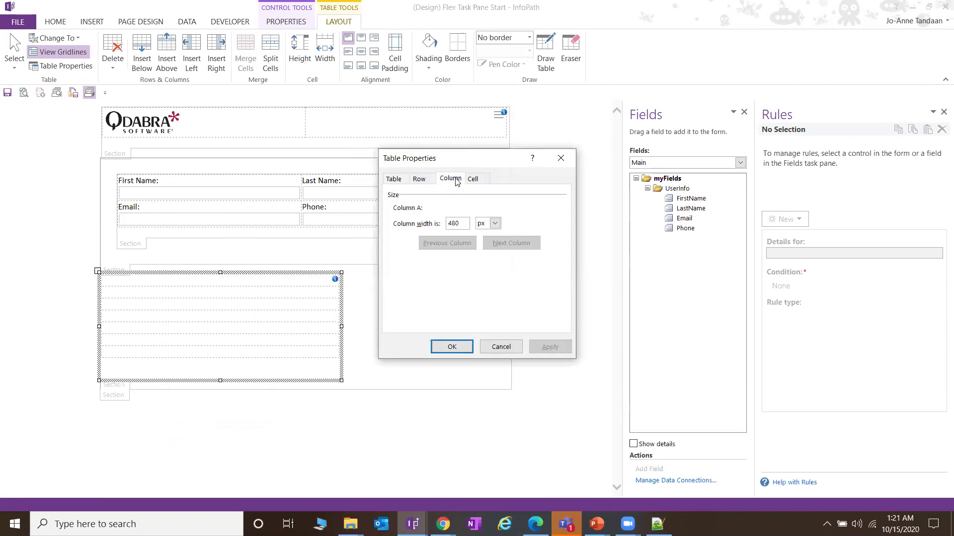
{"action": "left_click", "coordinate": [473, 179]}
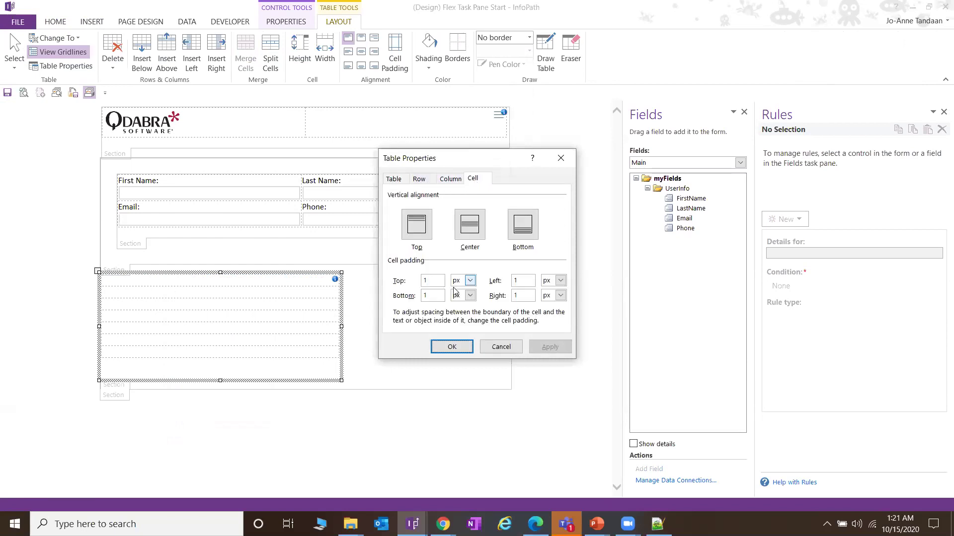
{"action": "type", "text": "12"}
{"action": "left_click", "coordinate": [552, 346]}
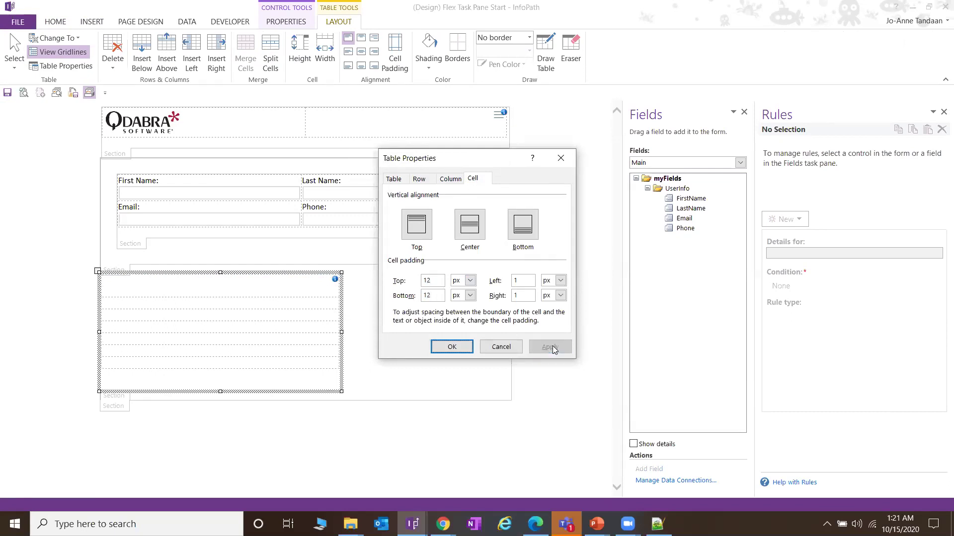
{"action": "double_click", "coordinate": [430, 281]}
{"action": "type", "text": "22"}
{"action": "left_click", "coordinate": [531, 346]}
{"action": "left_click", "coordinate": [451, 347]}
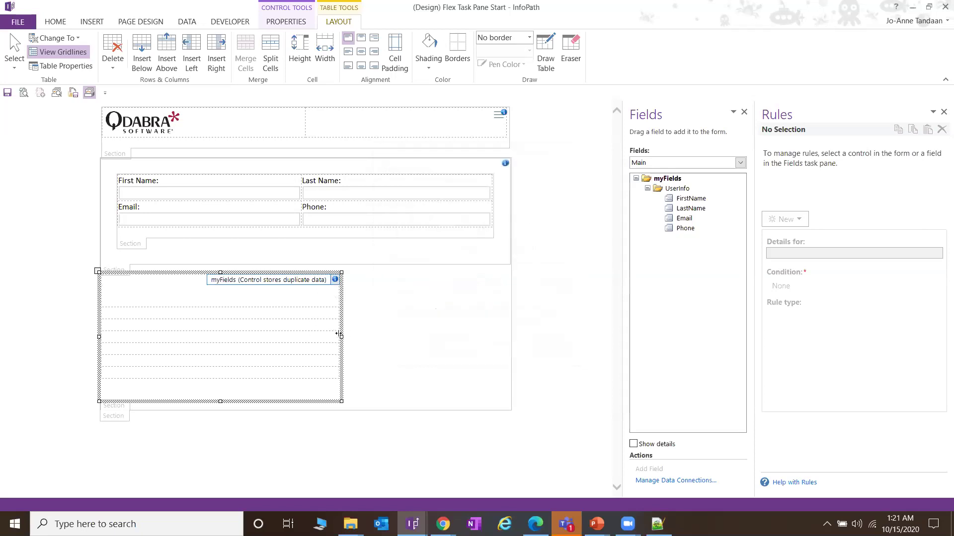
{"action": "left_click_drag", "start_coordinate": [339, 334], "coordinate": [243, 329]}
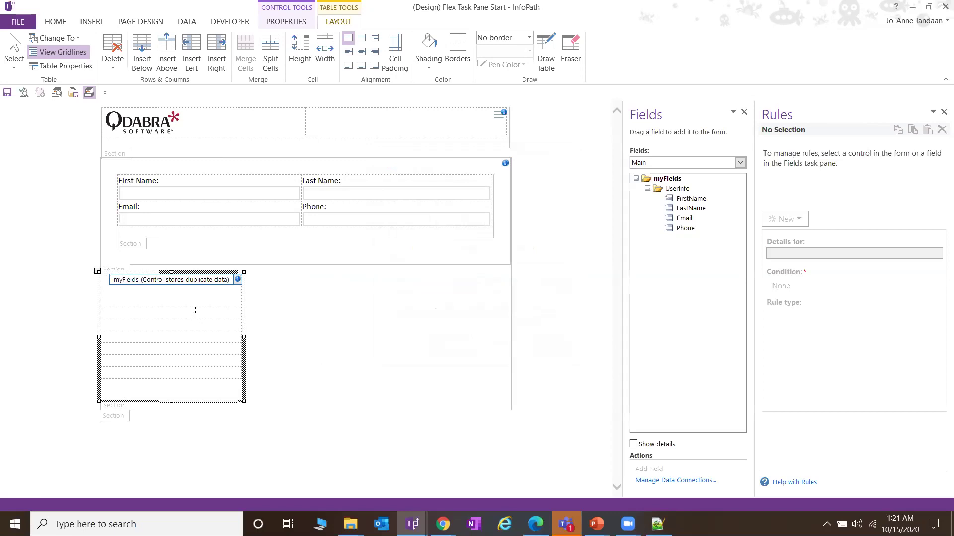
Insert a button control in the second row of the task pane table.
{"action": "left_click", "coordinate": [57, 22]}
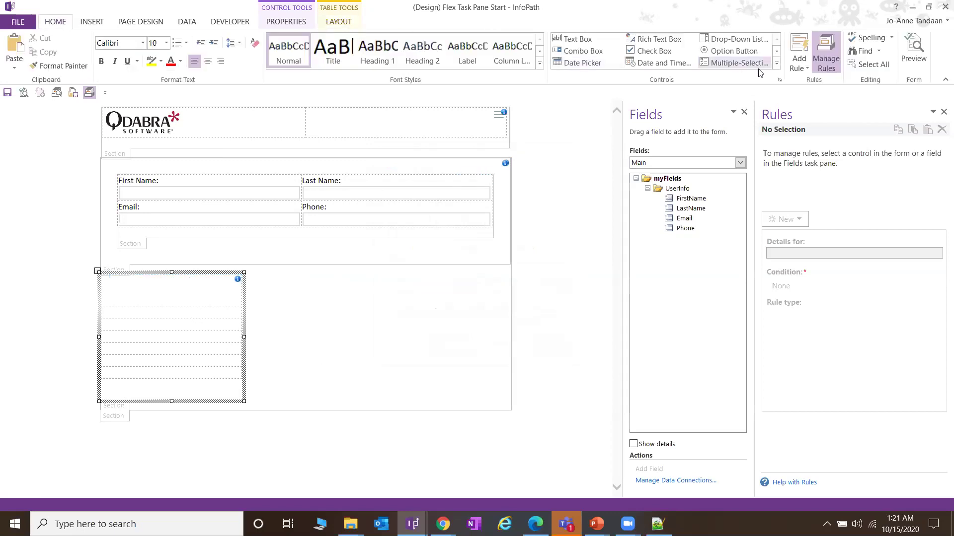
{"action": "left_click", "coordinate": [775, 63]}
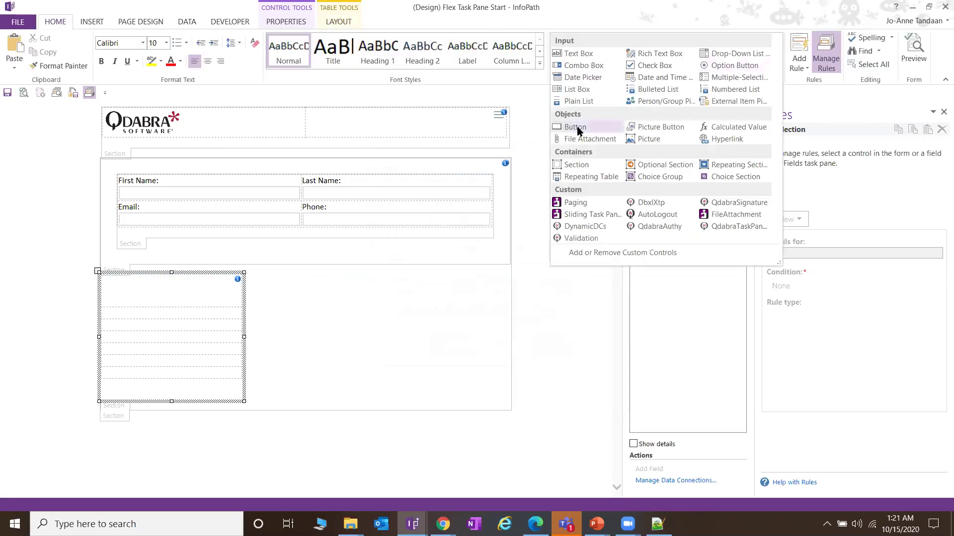
{"action": "left_click", "coordinate": [577, 128]}
{"action": "left_click", "coordinate": [169, 316]}
Set the new button's width to 100% so it fills its table cell.
{"action": "right_click", "coordinate": [169, 316]}
{"action": "left_click", "coordinate": [222, 450]}
{"action": "left_click", "coordinate": [450, 181]}
{"action": "left_click", "coordinate": [427, 184]}
{"action": "double_click", "coordinate": [523, 217]}
{"action": "type", "text": "100"}
{"action": "left_click", "coordinate": [557, 212]}
{"action": "left_click", "coordinate": [554, 232]}
{"action": "left_click", "coordinate": [555, 345]}
{"action": "left_click", "coordinate": [457, 345]}
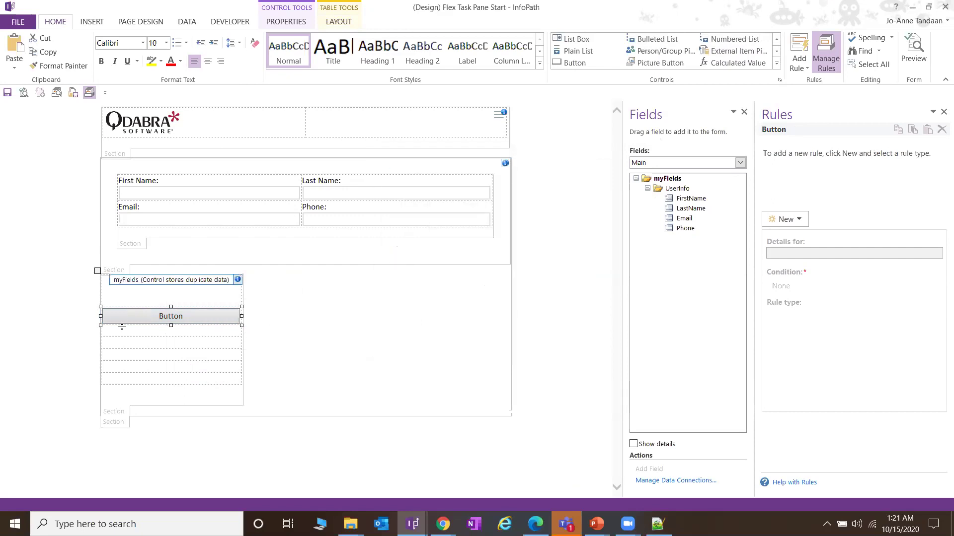
Enter the centred heading "Dashboard" in the first row of the task pane table.
{"action": "left_click", "coordinate": [236, 293]}
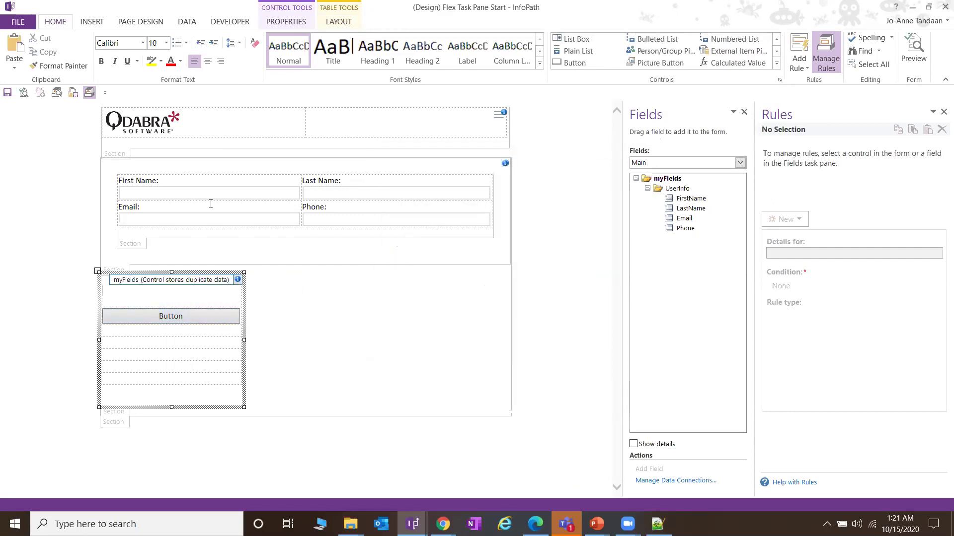
{"action": "left_click", "coordinate": [208, 61]}
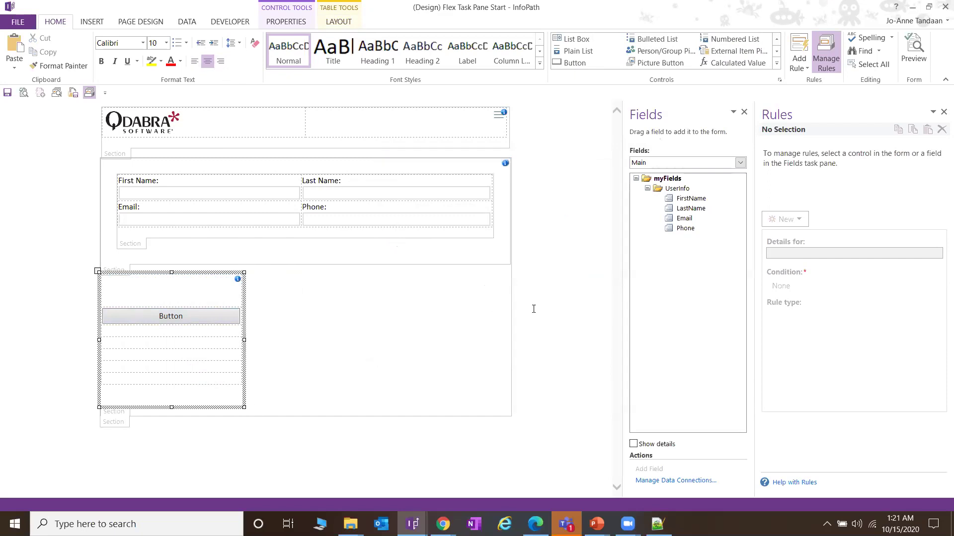
{"action": "type", "text": "Dashboard"}
Label the button "Menu 1" and set its ID to btn_menu1.
{"action": "left_click", "coordinate": [187, 315]}
{"action": "right_click", "coordinate": [188, 315]}
{"action": "left_click", "coordinate": [238, 446]}
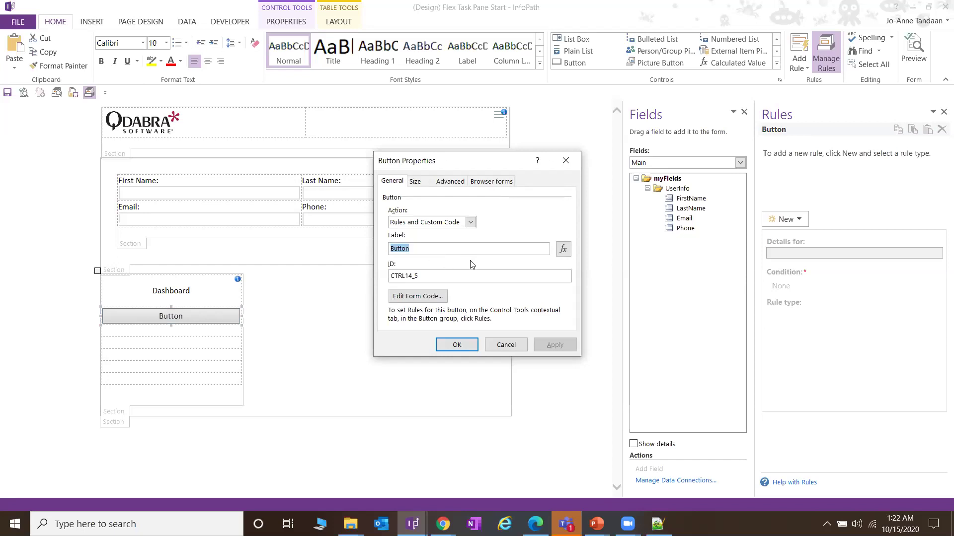
{"action": "type", "text": "Menu"}
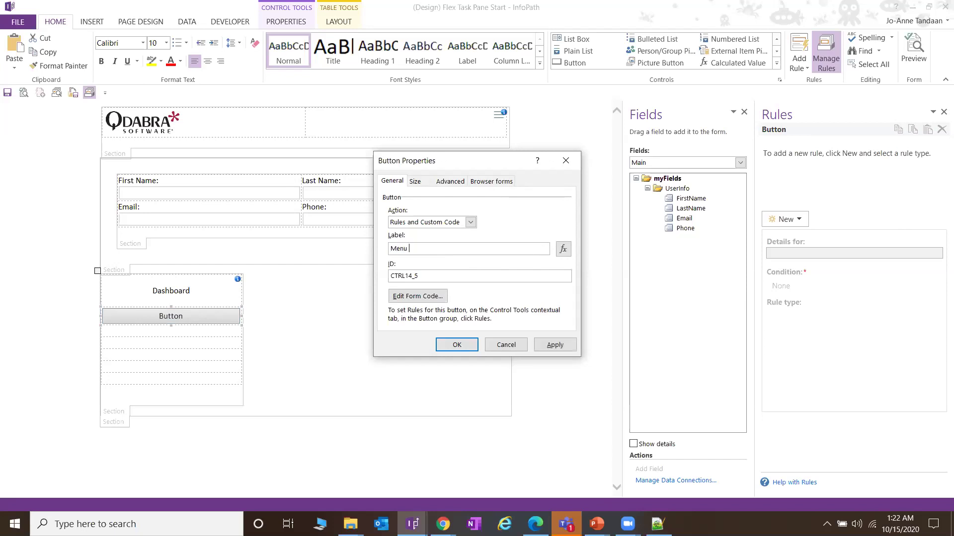
{"action": "type", "text": " 1"}
{"action": "double_click", "coordinate": [451, 280]}
{"action": "type", "text": "btn_menu1"}
{"action": "double_click", "coordinate": [447, 276]}
{"action": "left_click", "coordinate": [451, 277]}
{"action": "double_click", "coordinate": [451, 277]}
{"action": "left_click", "coordinate": [444, 277]}
{"action": "double_click", "coordinate": [457, 278]}
{"action": "left_click", "coordinate": [554, 346]}
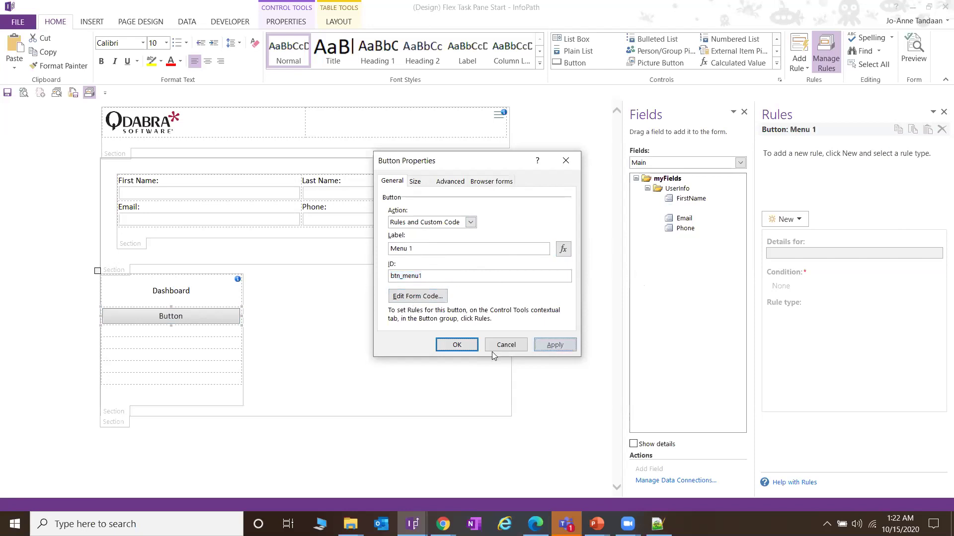
{"action": "left_click", "coordinate": [457, 345]}
Paste a copy of the button in the third table row, label it "Menu 2" and set its ID to btn_menu2.
{"action": "left_click", "coordinate": [226, 332]}
{"action": "key", "text": "ctrl+v"}
{"action": "right_click", "coordinate": [214, 334]}
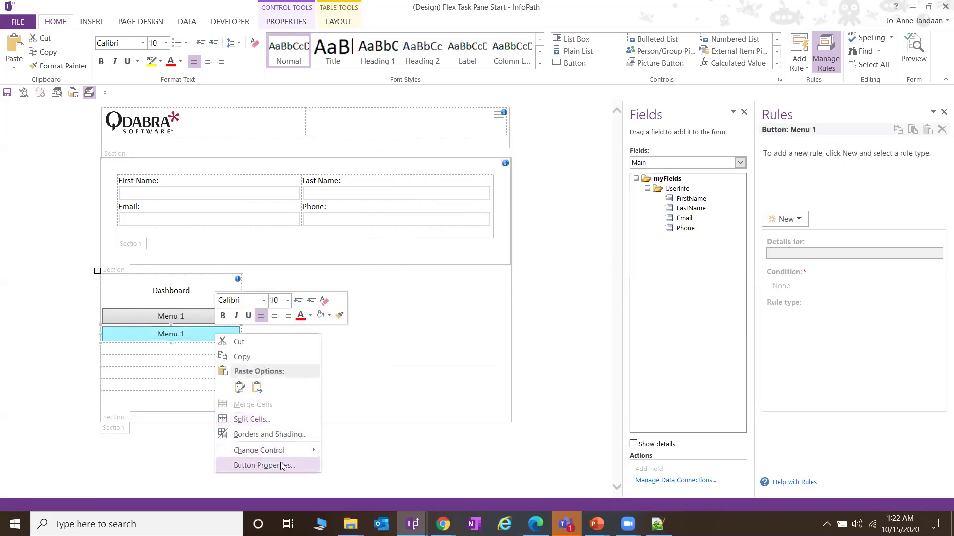
{"action": "left_click", "coordinate": [281, 462]}
{"action": "left_click", "coordinate": [421, 251]}
{"action": "key", "text": "BackSpace"}
{"action": "double_click", "coordinate": [423, 276]}
{"action": "type", "text": "btn_menu2"}
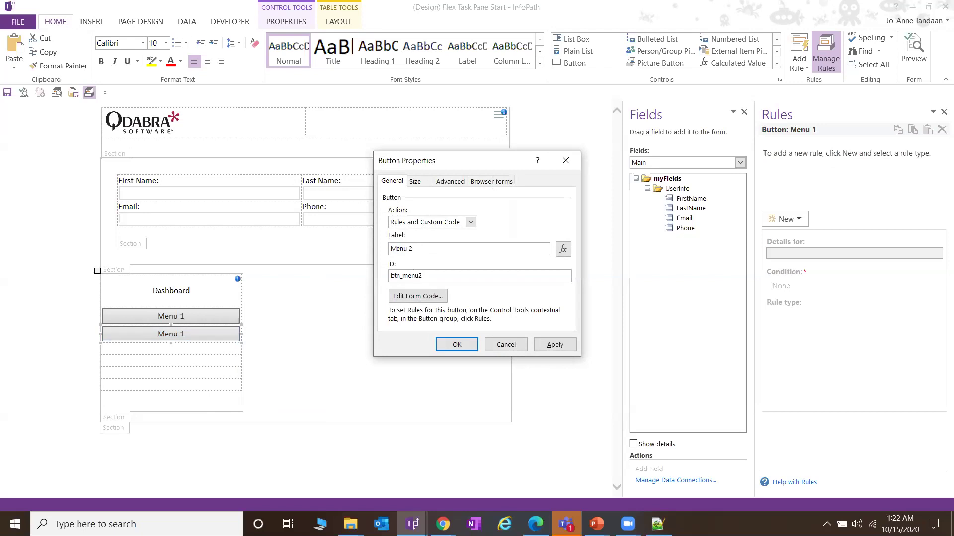
{"action": "key", "text": "Return"}
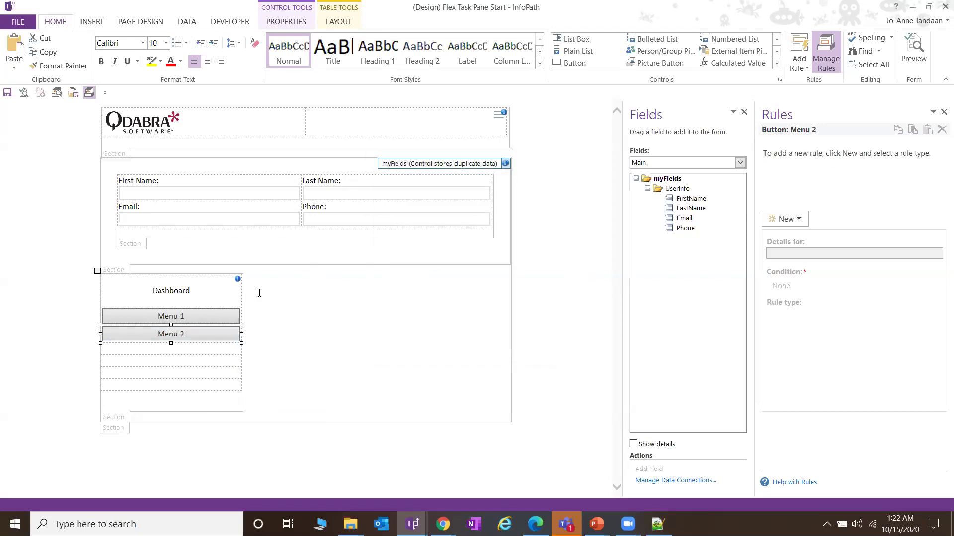
Paste a copy of the button in the fourth table row, label it "Menu 3" and set its ID to btn_menu4.
{"action": "left_click", "coordinate": [158, 347]}
{"action": "key", "text": "ctrl+v"}
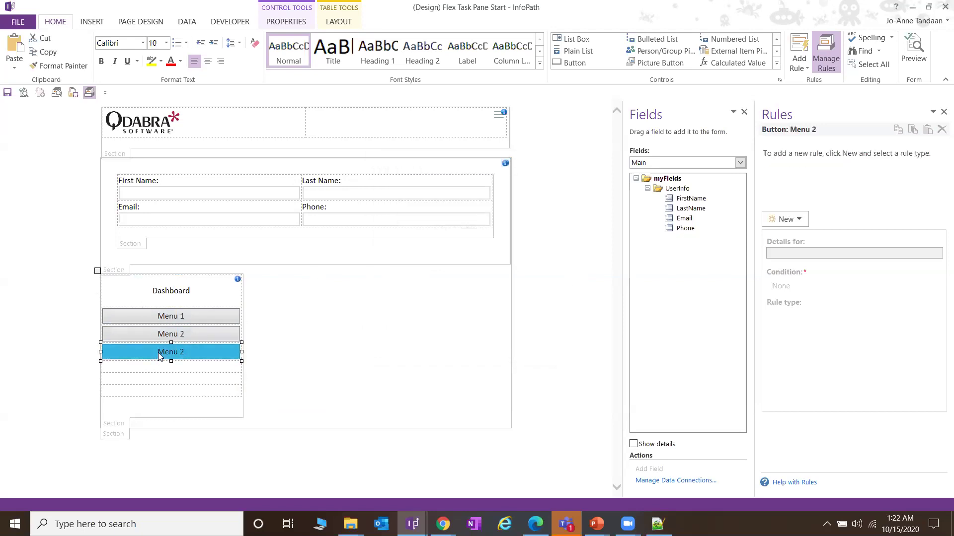
{"action": "right_click", "coordinate": [159, 357]}
{"action": "left_click", "coordinate": [224, 489]}
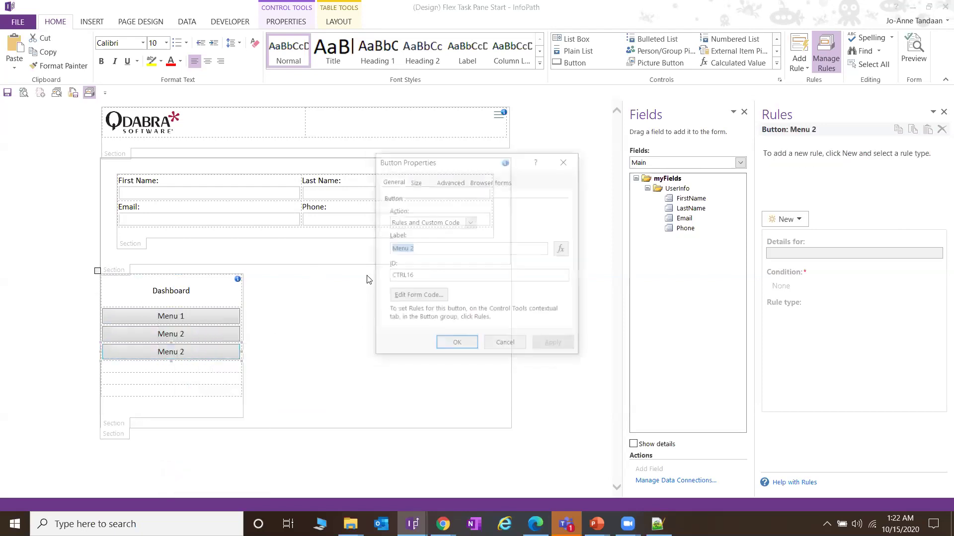
{"action": "left_click", "coordinate": [428, 249]}
{"action": "key", "text": "BackSpace"}
{"action": "type", "text": "3"}
{"action": "key", "text": "Tab"}
{"action": "key", "text": "Tab"}
{"action": "type", "text": "btn"}
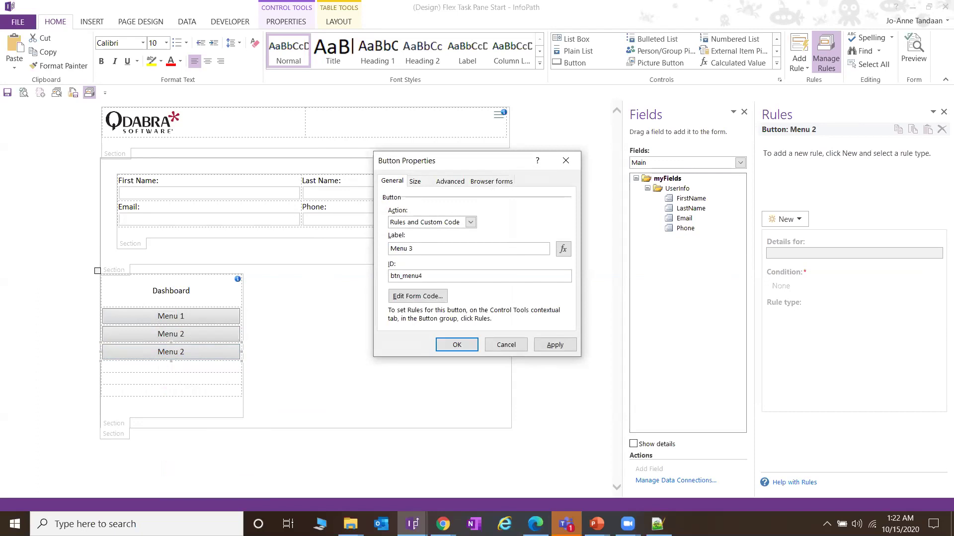
{"action": "key", "text": "Return"}
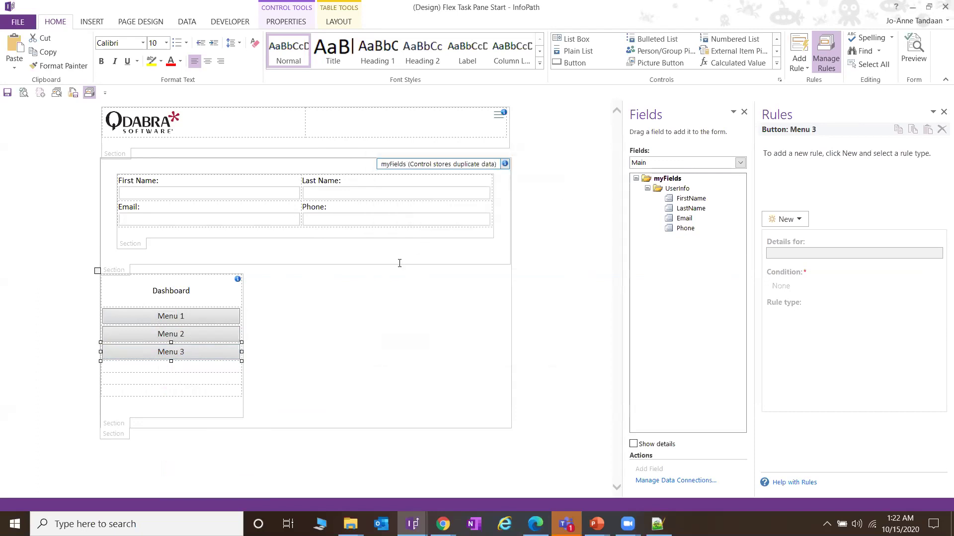
Paste a copy of the button in the fifth table row, label it "Menu 4" and set its ID to btn_menu4.
{"action": "left_click", "coordinate": [209, 368]}
{"action": "key", "text": "ctrl+v"}
{"action": "right_click", "coordinate": [207, 371]}
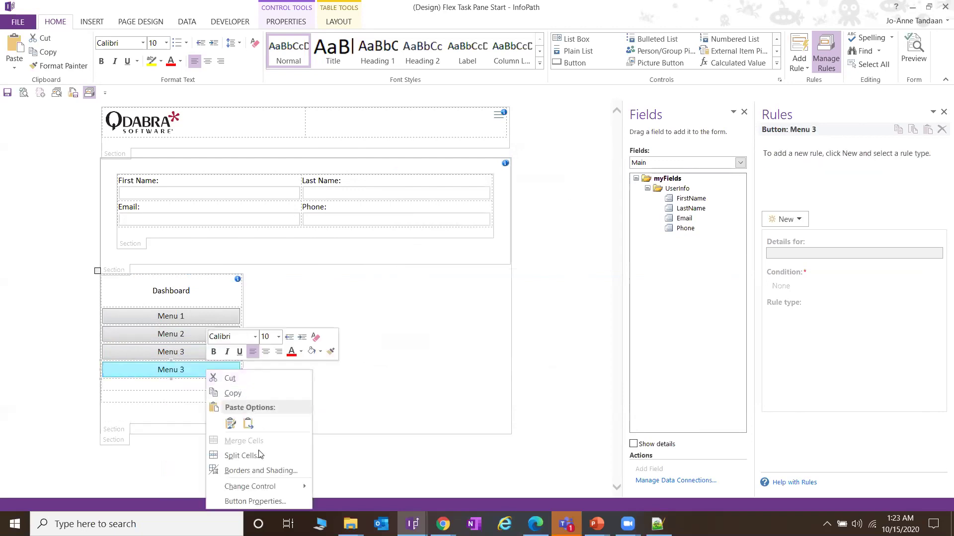
{"action": "left_click", "coordinate": [262, 501]}
{"action": "left_click", "coordinate": [438, 245]}
{"action": "key", "text": "BackSpace"}
{"action": "type", "text": "4"}
{"action": "key", "text": "Tab"}
{"action": "type", "text": "btn_me"}
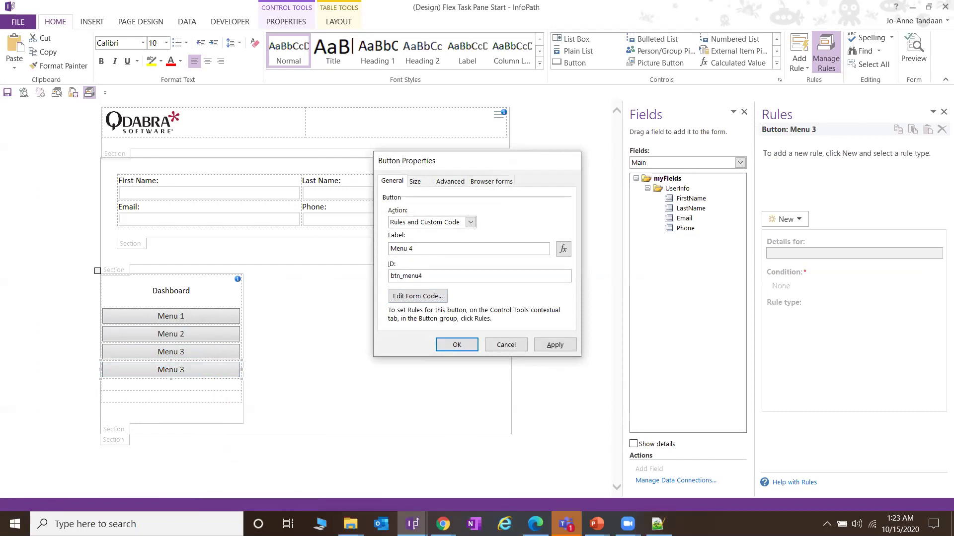
{"action": "key", "text": "Return"}
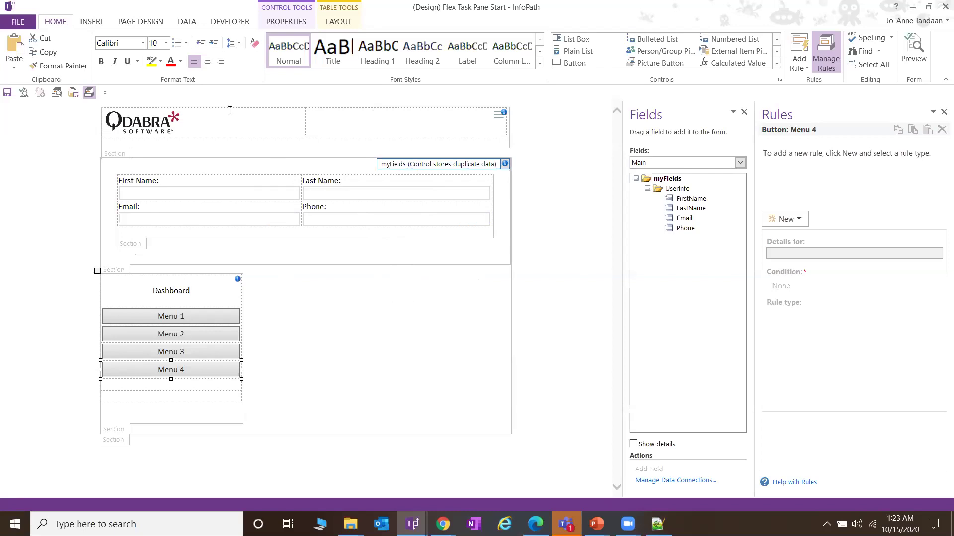
Add FVFlex.css from the lab's PKG > Resource Files folder to the form template's resource files.
{"action": "left_click", "coordinate": [187, 22]}
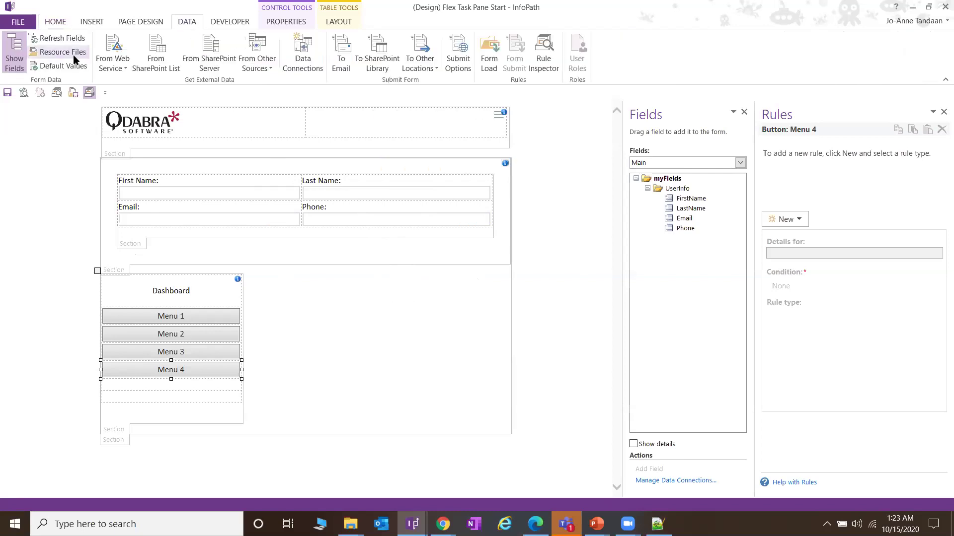
{"action": "left_click", "coordinate": [69, 53]}
{"action": "left_click", "coordinate": [541, 213]}
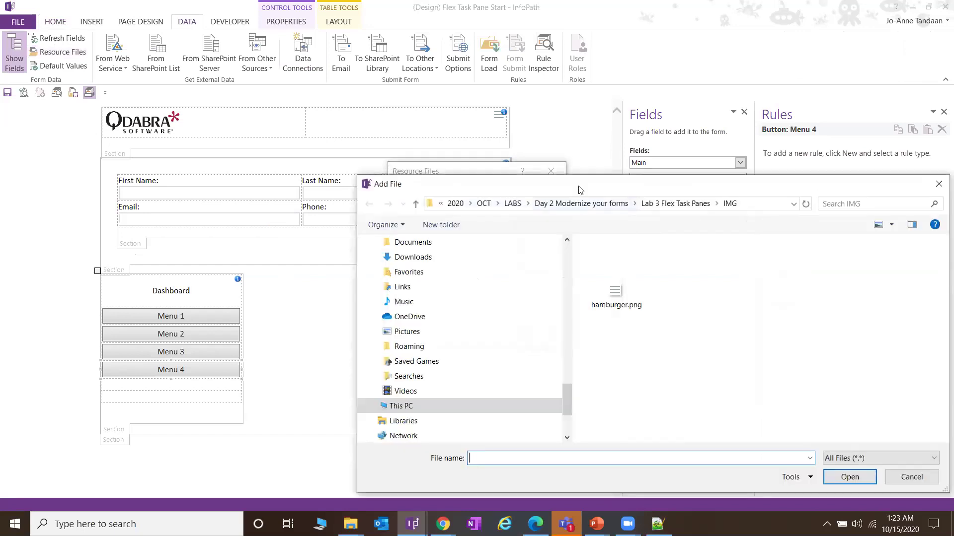
{"action": "left_click", "coordinate": [537, 204]}
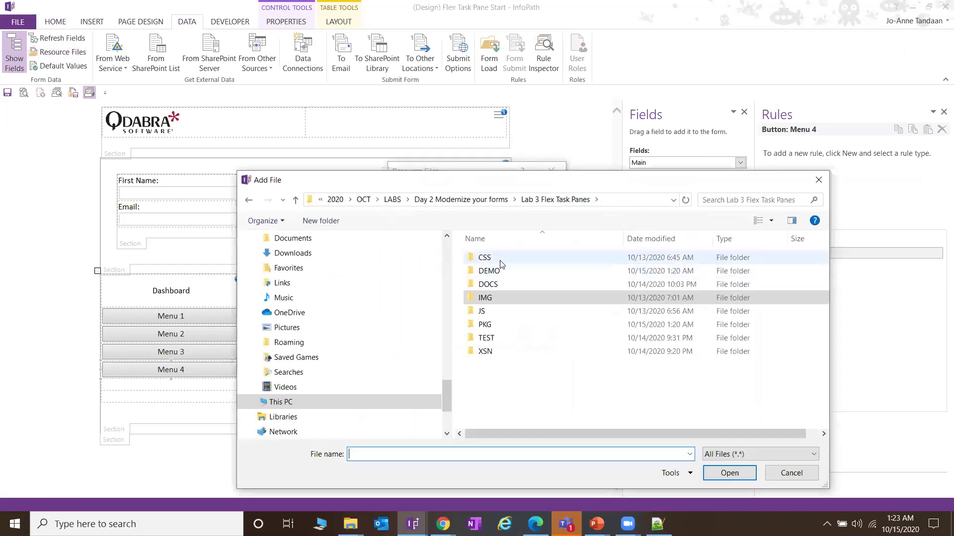
{"action": "double_click", "coordinate": [493, 325]}
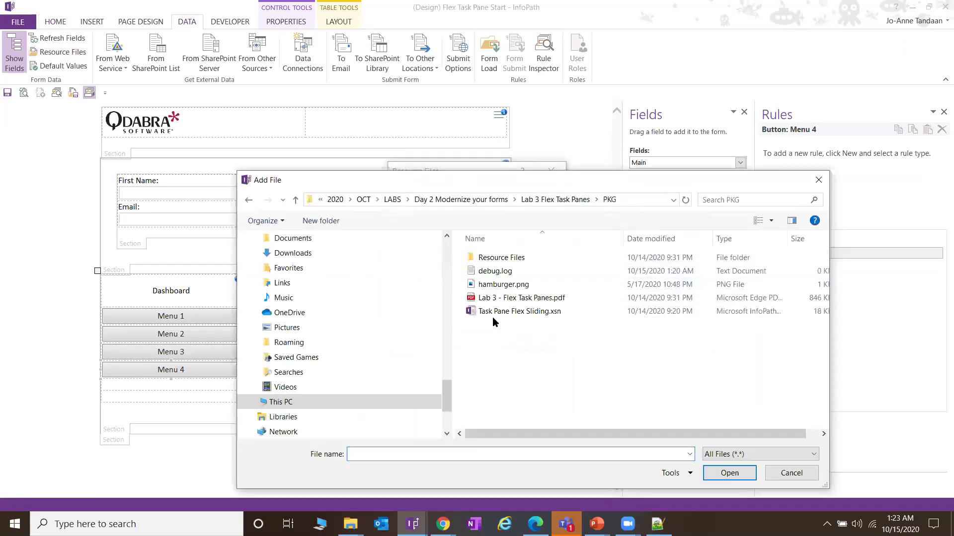
{"action": "double_click", "coordinate": [512, 261]}
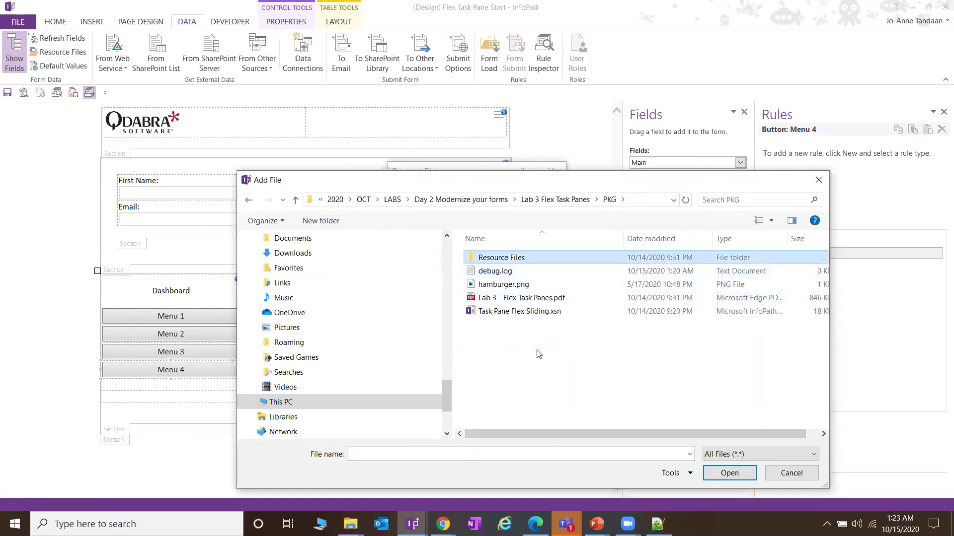
{"action": "double_click", "coordinate": [512, 259]}
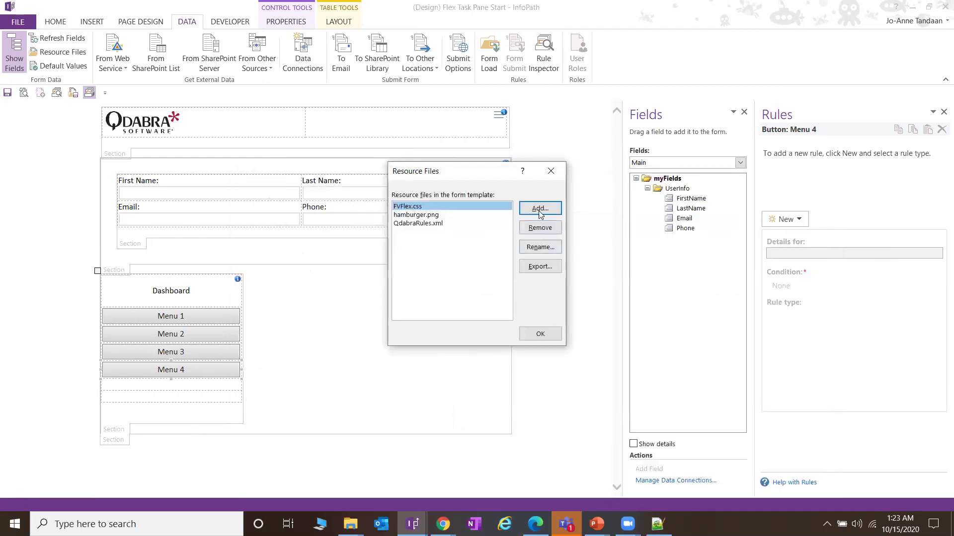
Add ScreentipSwap.js and ToggleClass.js to the form template's resource files and close the resource file list.
{"action": "double_click", "coordinate": [616, 271]}
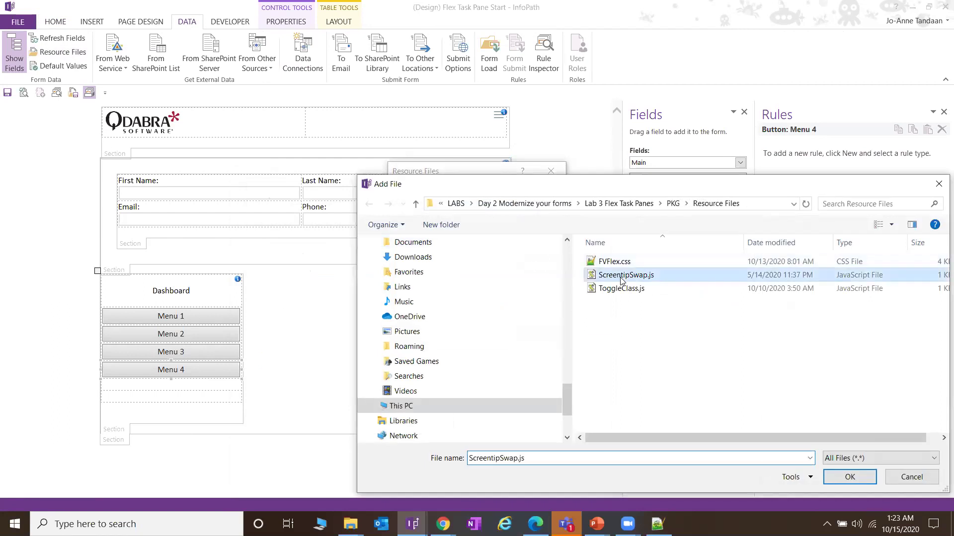
{"action": "left_click", "coordinate": [547, 210]}
{"action": "double_click", "coordinate": [616, 282]}
{"action": "left_click", "coordinate": [551, 333]}
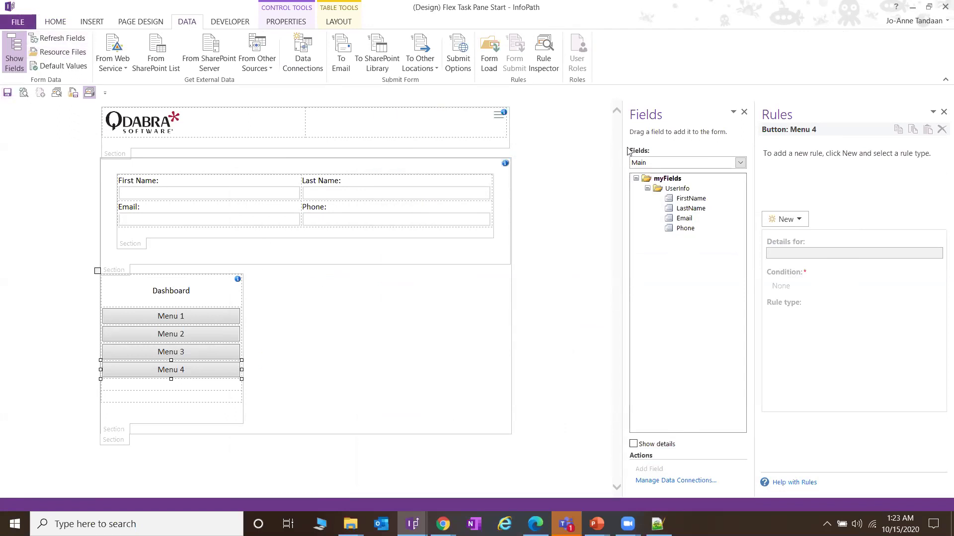
Show the QdabraRules secondary data source, select its finishedLoading field, and widen the Rules and Fields panes.
{"action": "left_click", "coordinate": [698, 162]}
{"action": "left_click", "coordinate": [694, 183]}
{"action": "left_click", "coordinate": [693, 198]}
{"action": "left_click_drag", "start_coordinate": [756, 216], "coordinate": [687, 217]}
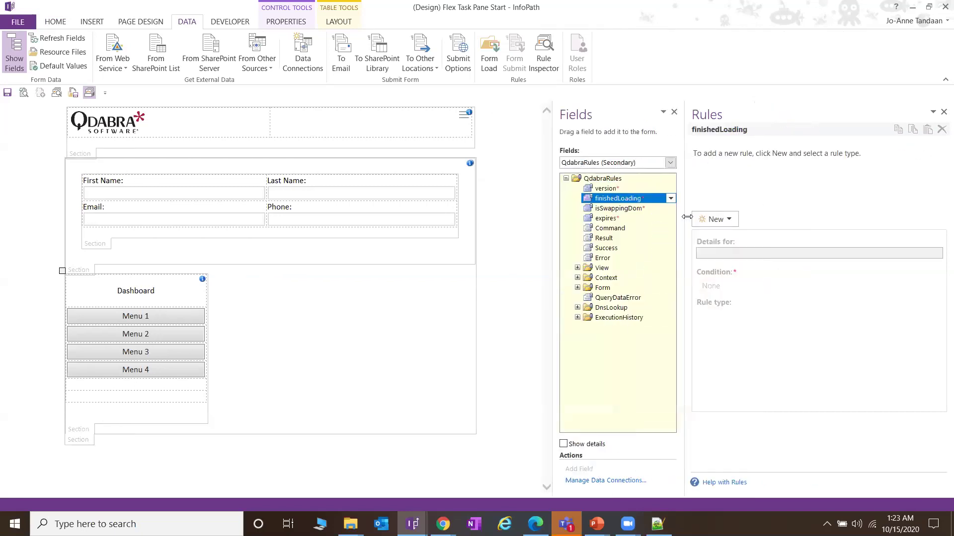
{"action": "left_click_drag", "start_coordinate": [552, 226], "coordinate": [501, 226]}
Add an action rule named "Load Resource" to the finishedLoading field.
{"action": "left_click", "coordinate": [715, 219]}
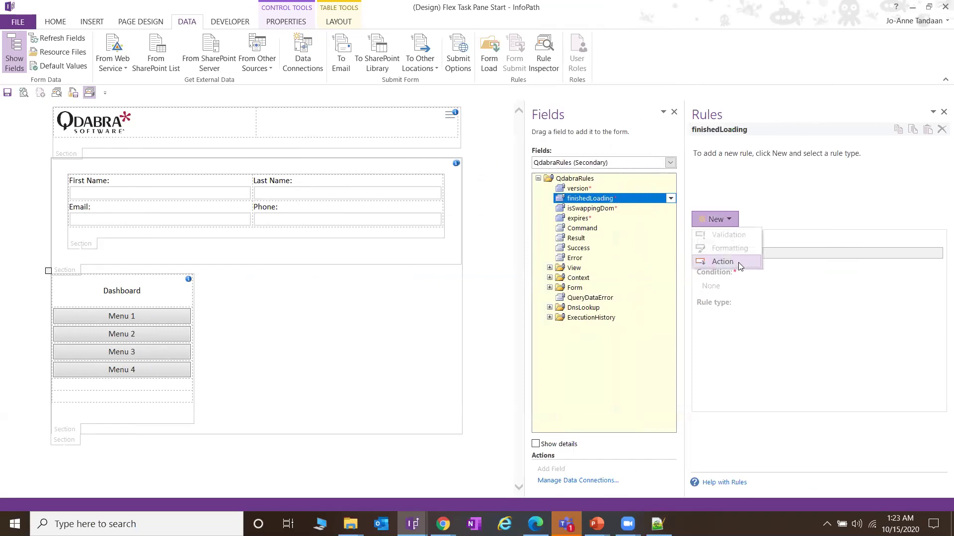
{"action": "left_click", "coordinate": [817, 192]}
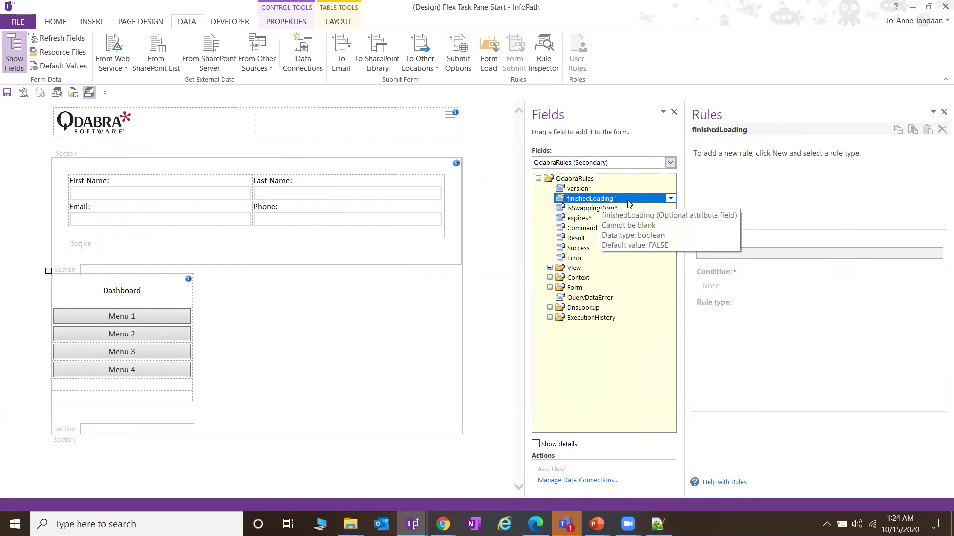
{"action": "left_click", "coordinate": [715, 219]}
{"action": "left_click", "coordinate": [716, 262]}
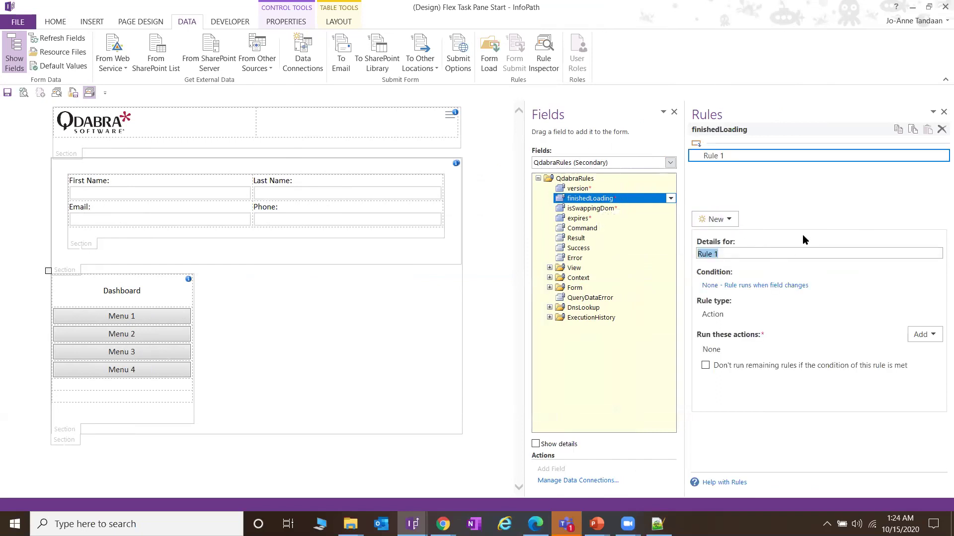
{"action": "type", "text": "Load Resource"}
{"action": "key", "text": "Tab"}
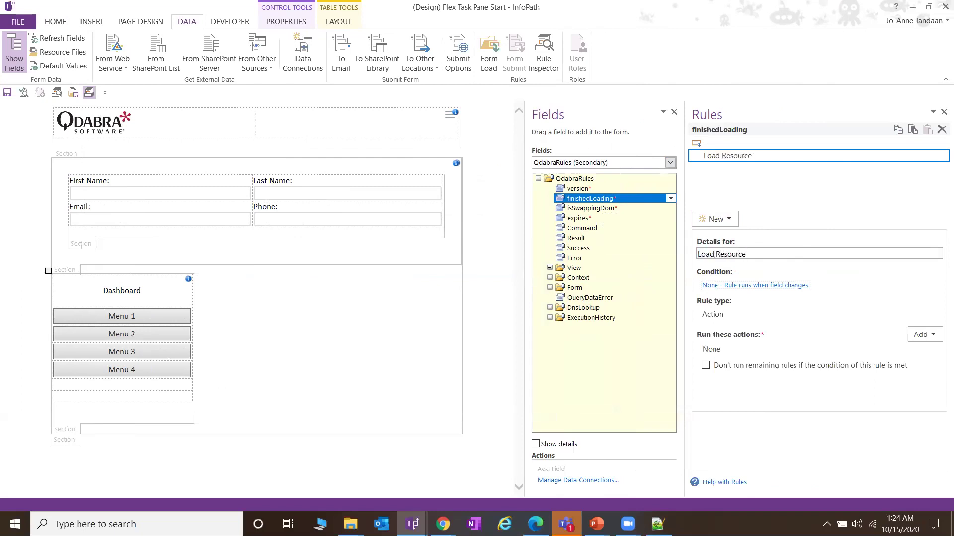
Add an action to the Load Resource rule that sets the Command field to "LoadResource /name=FVFlex.css".
{"action": "left_click", "coordinate": [923, 335]}
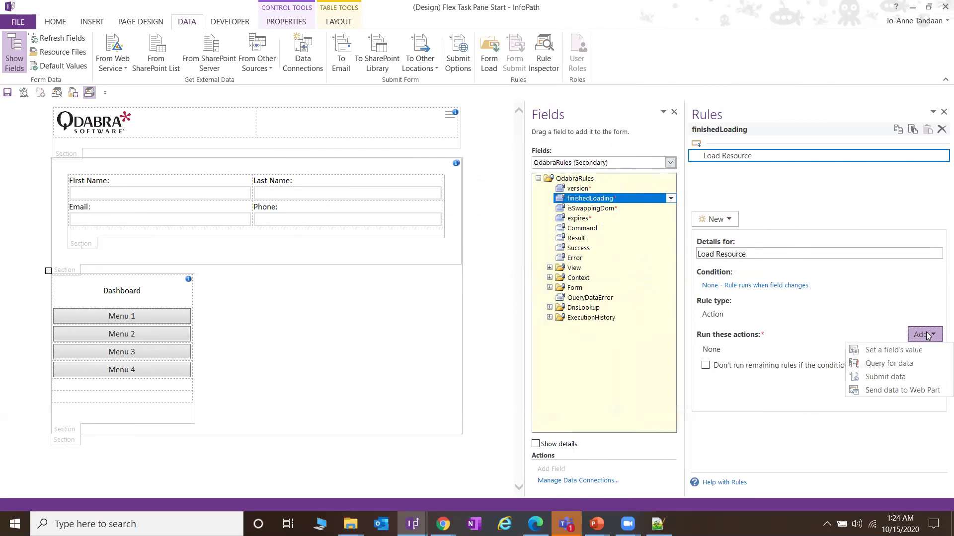
{"action": "left_click", "coordinate": [918, 350]}
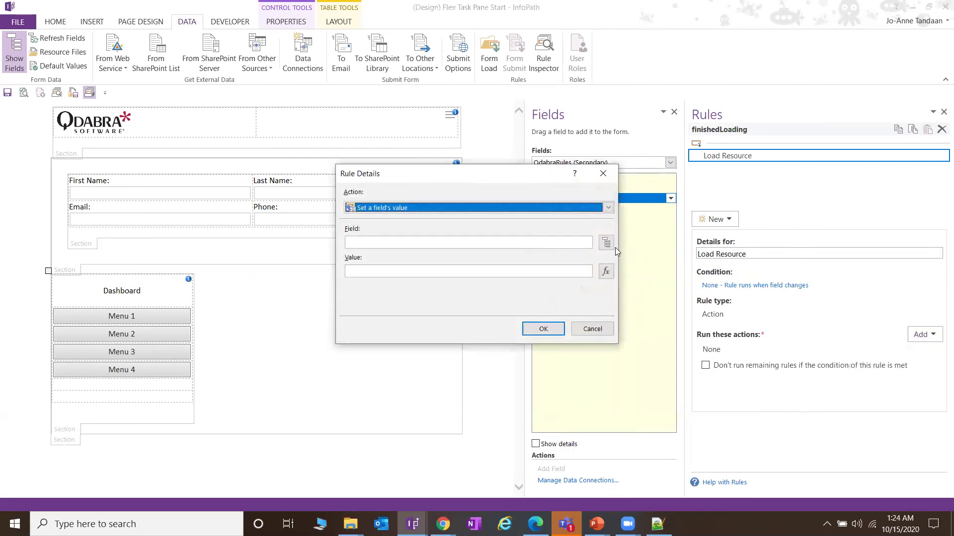
{"action": "left_click", "coordinate": [605, 242]}
{"action": "left_click", "coordinate": [500, 230]}
{"action": "double_click", "coordinate": [464, 231]}
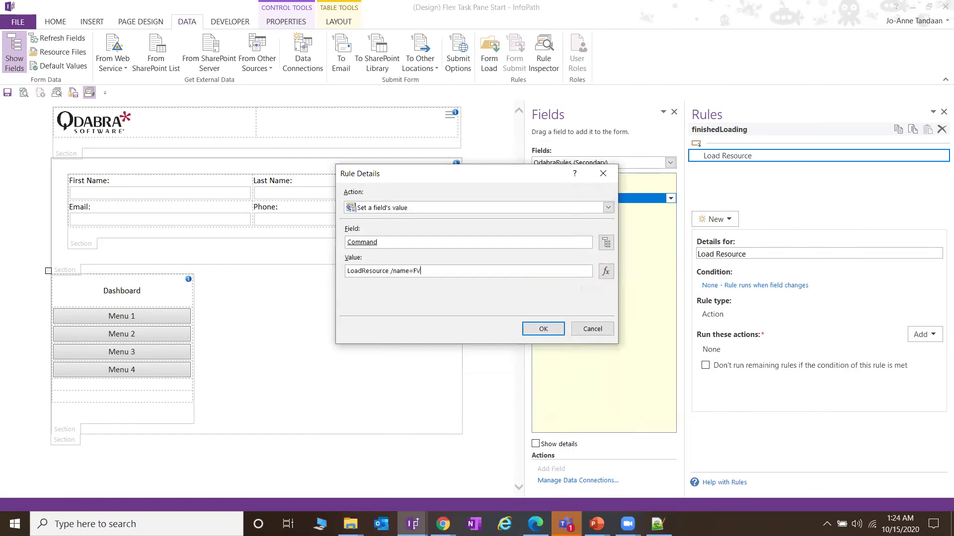
{"action": "type", "text": "ss"}
{"action": "key", "text": "Return"}
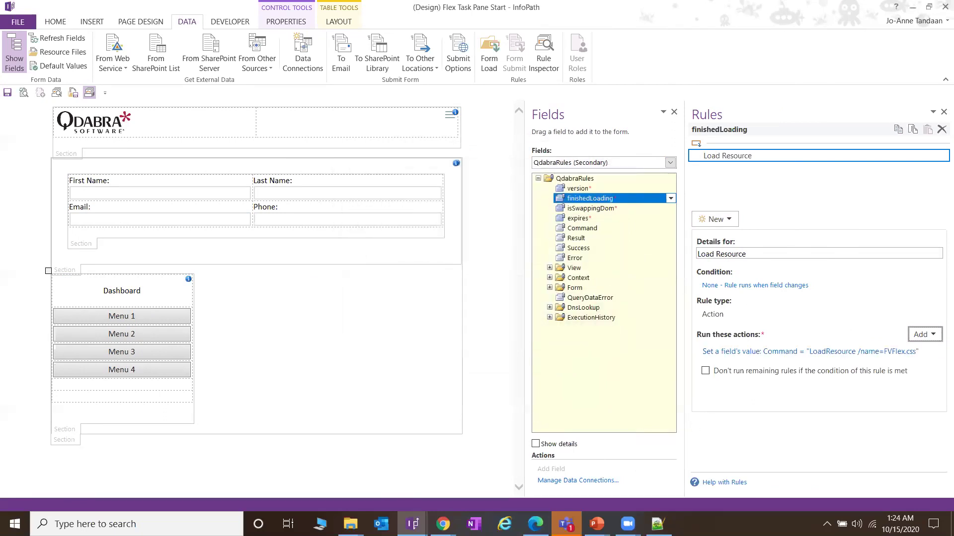
Switch to the Lab 3 PDF in Edge and copy the "LoadResource /name=ToggleClass.js" command from step 22.
{"action": "left_click", "coordinate": [535, 524]}
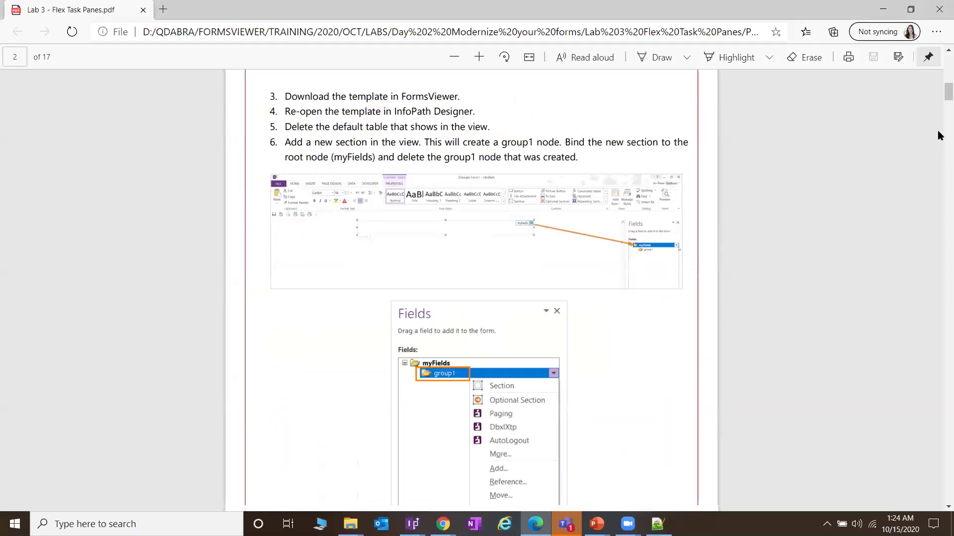
{"action": "left_click_drag", "start_coordinate": [939, 120], "coordinate": [938, 276]}
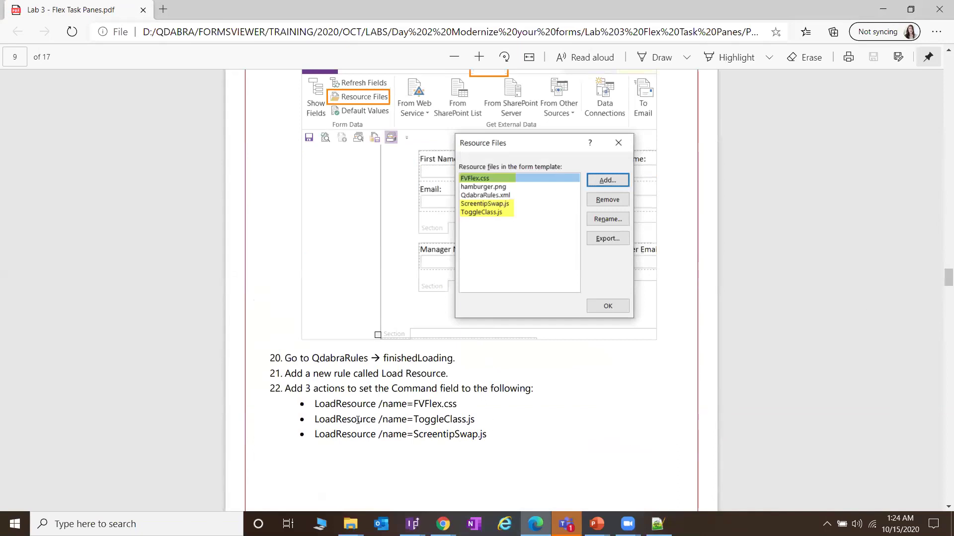
{"action": "left_click_drag", "start_coordinate": [313, 419], "coordinate": [493, 419]}
{"action": "key", "text": "ctrl+c"}
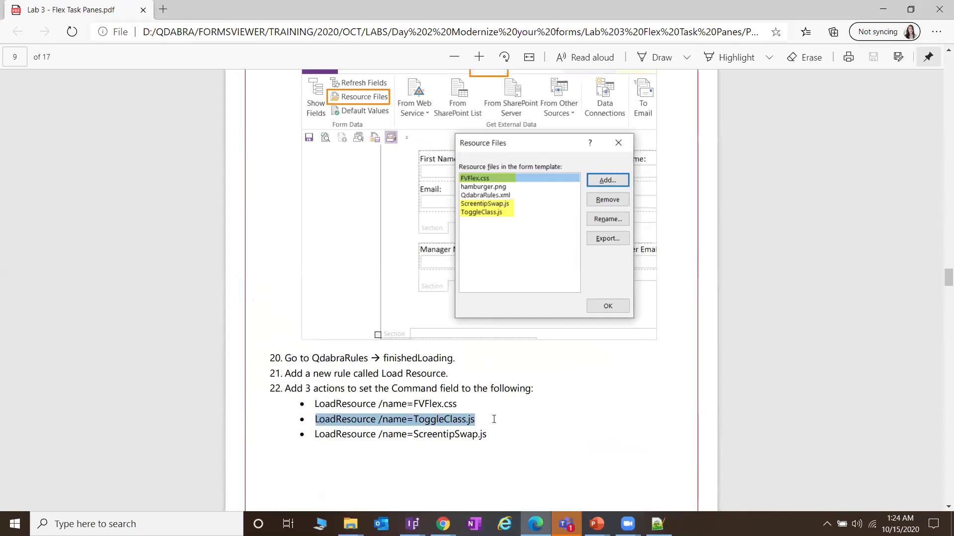
Back in InfoPath's Flex Task Pane Start form, add a Load Resource action setting Command to "LoadResource /name=ToggleClass.js".
{"action": "left_click", "coordinate": [412, 524]}
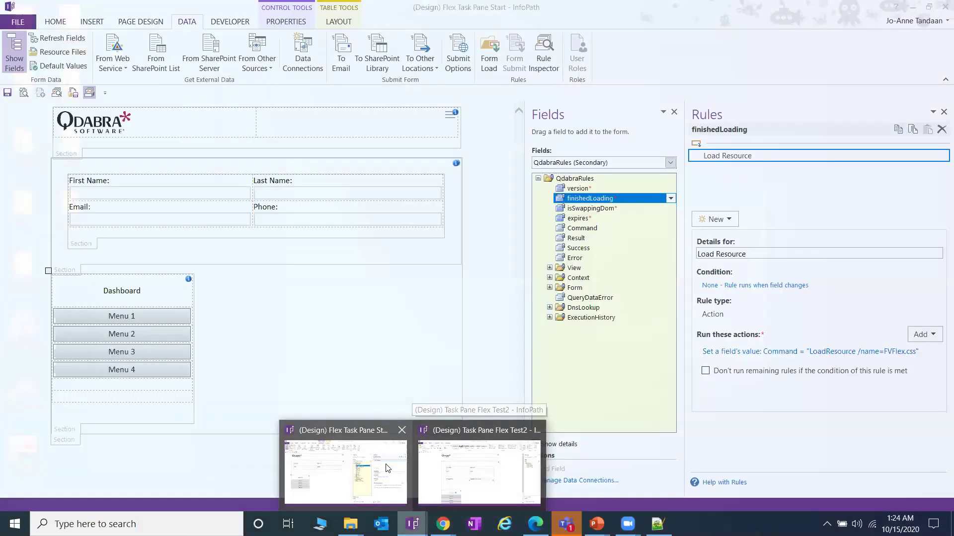
{"action": "left_click", "coordinate": [397, 466]}
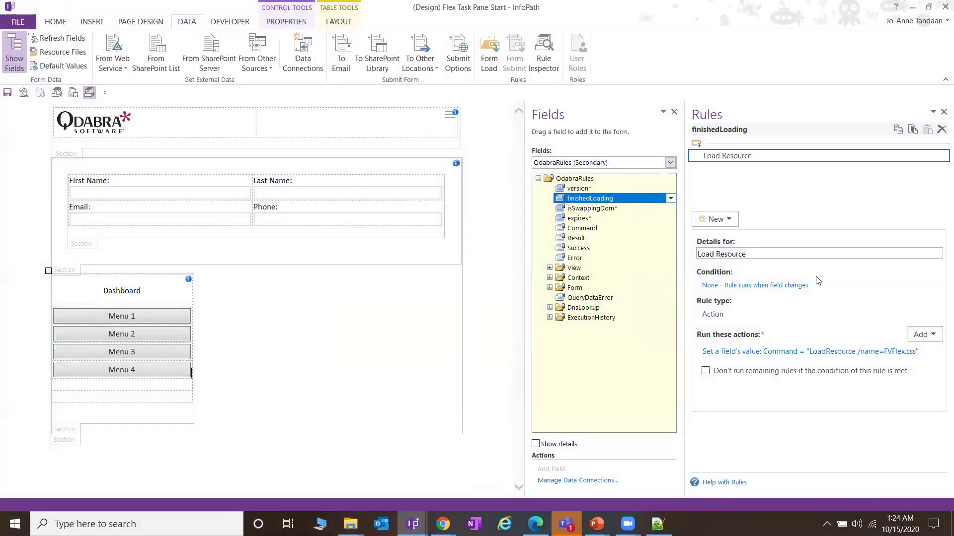
{"action": "left_click", "coordinate": [922, 334]}
{"action": "left_click", "coordinate": [894, 351]}
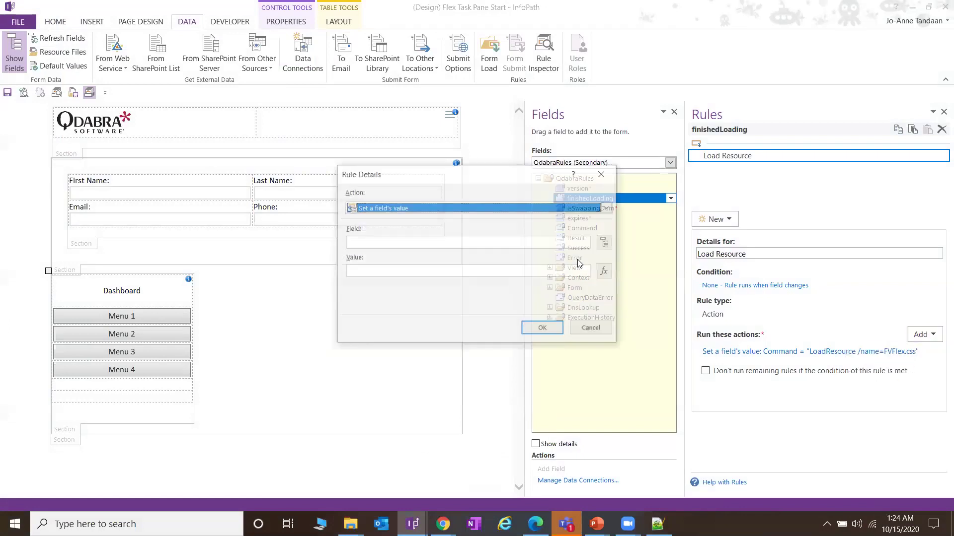
{"action": "left_click", "coordinate": [606, 242]}
{"action": "double_click", "coordinate": [437, 232]}
{"action": "left_click", "coordinate": [449, 271]}
{"action": "key", "text": "ctrl+v"}
{"action": "left_click", "coordinate": [529, 329]}
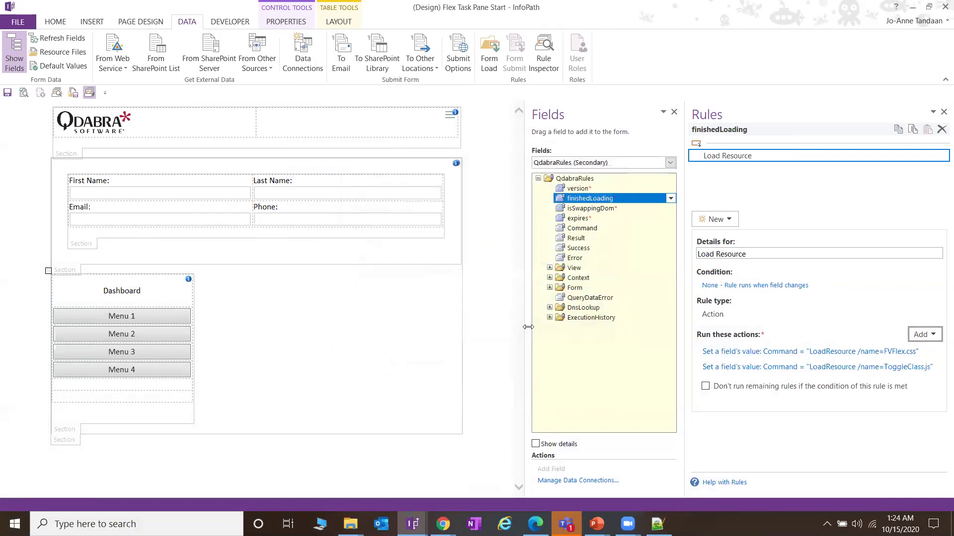
Return to the lab PDF in Edge and copy the "LoadResource /name=ScreentipSwap.js" command.
{"action": "left_click", "coordinate": [536, 524]}
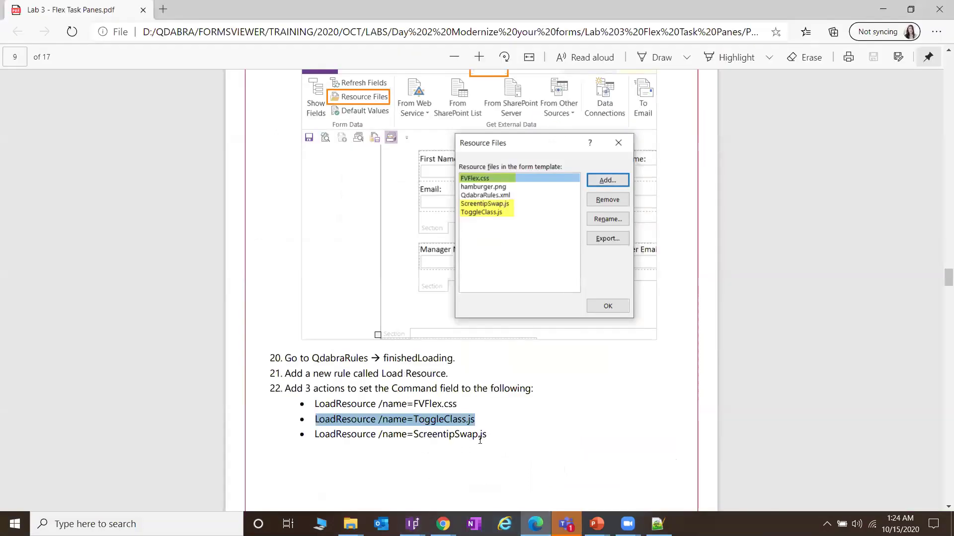
{"action": "left_click_drag", "start_coordinate": [484, 436], "coordinate": [312, 436]}
{"action": "key", "text": "ctrl+c"}
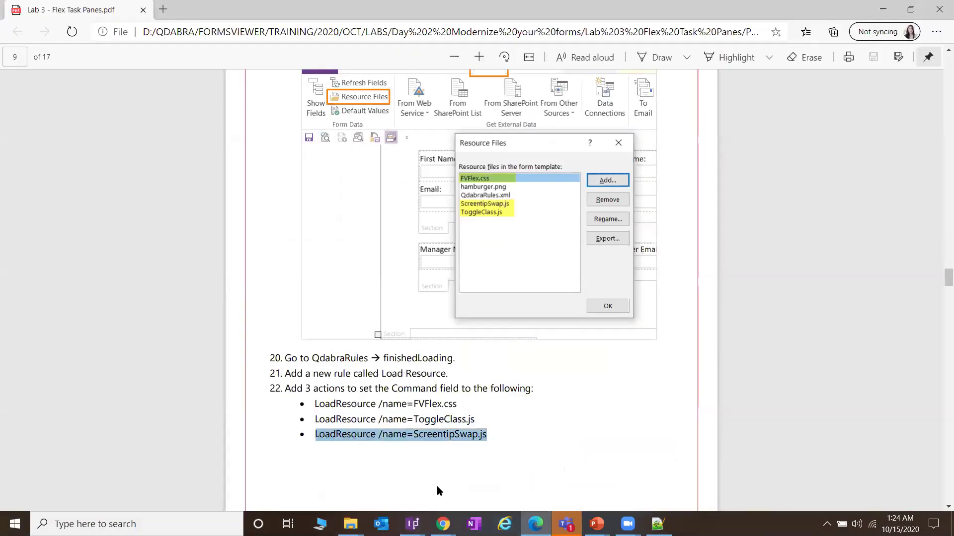
Switch to the Flex Task Pane Start form in InfoPath and add a third action setting Command to "LoadResource /name=ScreentipSwap.js".
{"action": "left_click", "coordinate": [405, 524]}
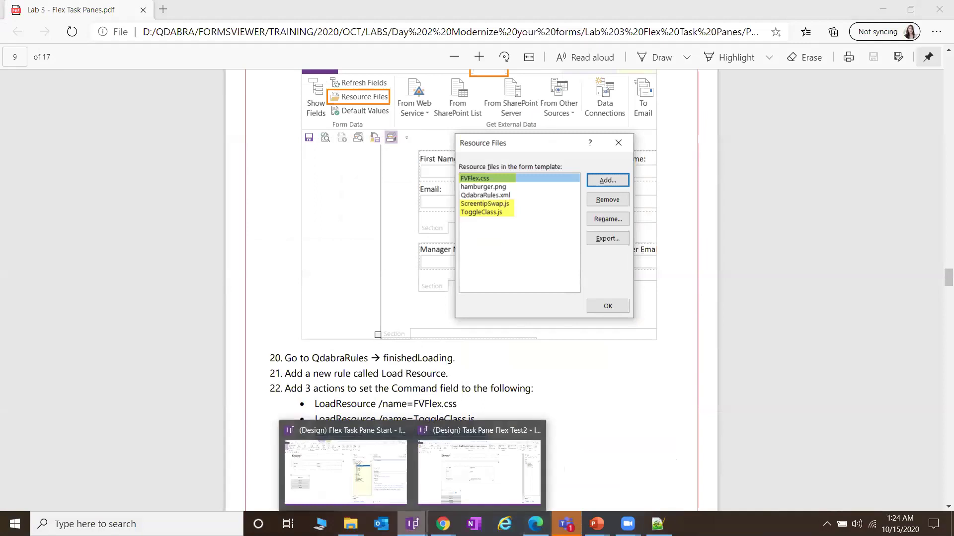
{"action": "left_click", "coordinate": [394, 458]}
{"action": "left_click", "coordinate": [923, 334]}
{"action": "left_click", "coordinate": [893, 350]}
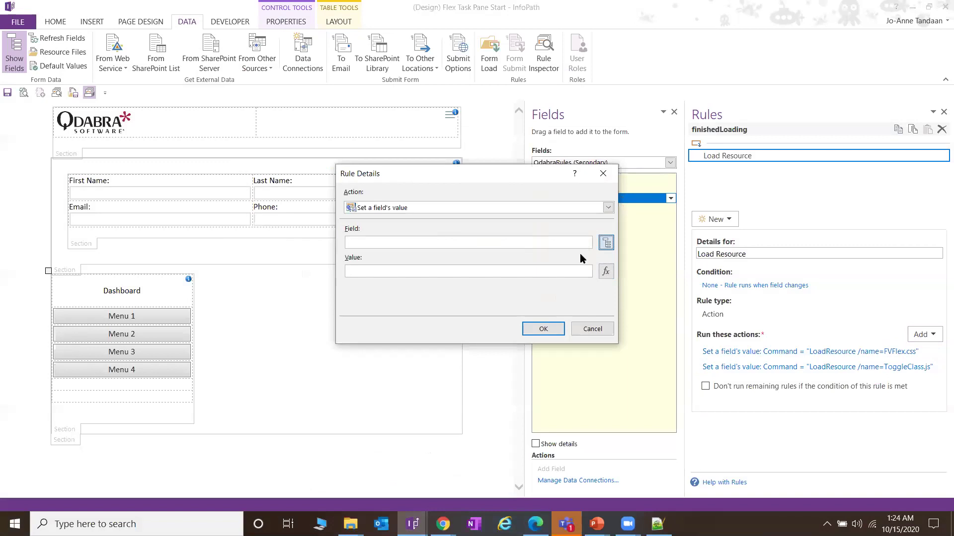
{"action": "left_click", "coordinate": [606, 242]}
{"action": "double_click", "coordinate": [443, 231]}
{"action": "left_click", "coordinate": [556, 271]}
{"action": "key", "text": "ctrl+v"}
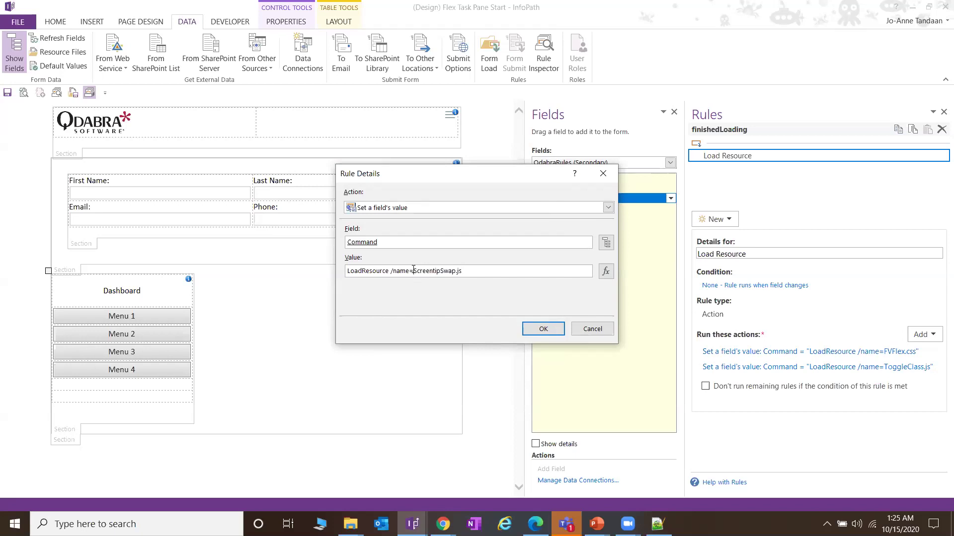
{"action": "left_click_drag", "start_coordinate": [413, 269], "coordinate": [456, 268]}
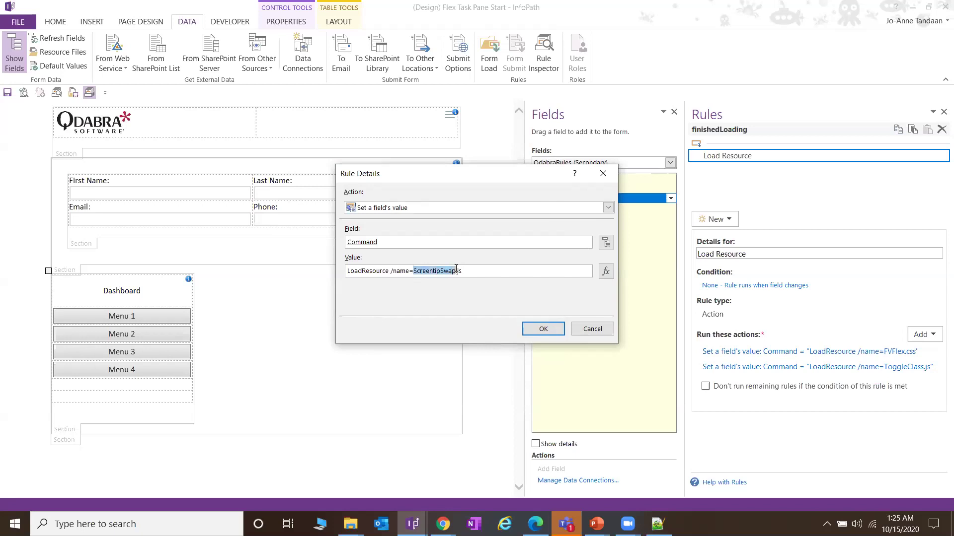
{"action": "left_click", "coordinate": [481, 272]}
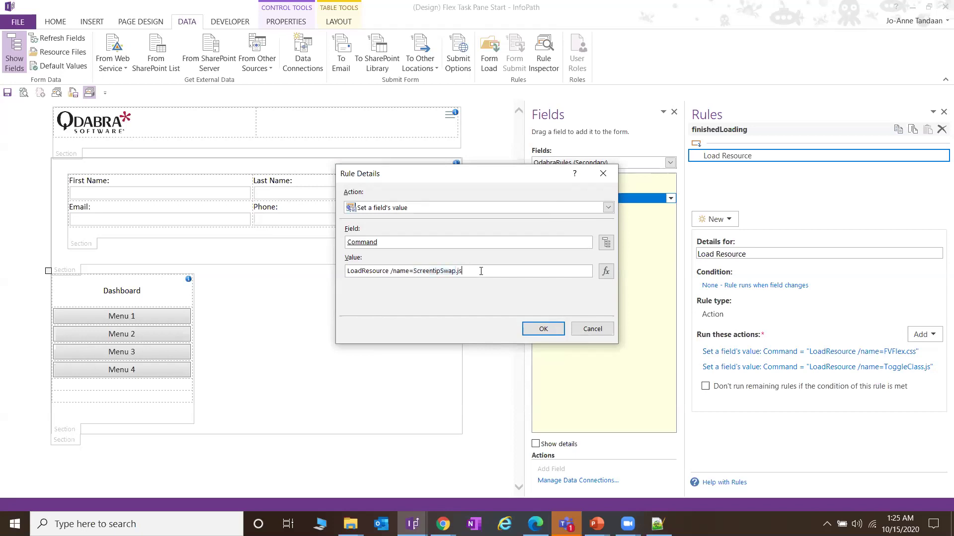
{"action": "left_click", "coordinate": [544, 330]}
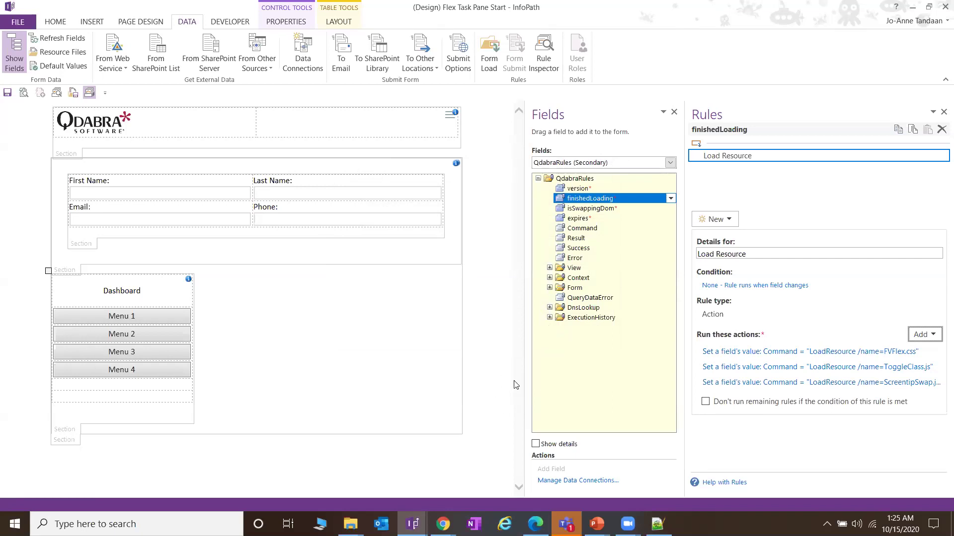
Add an action rule named "Load script" to the hamburger picture button in the header section.
{"action": "left_click", "coordinate": [450, 120]}
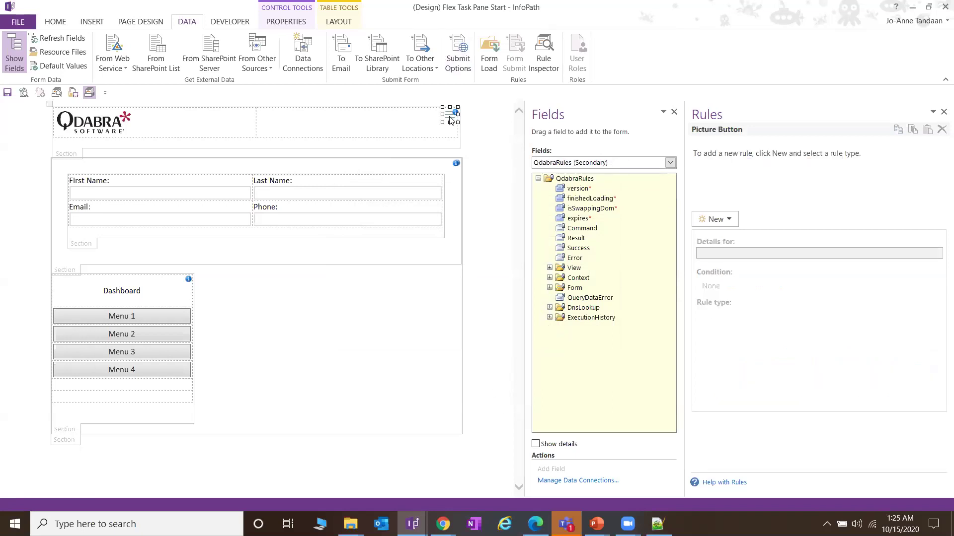
{"action": "left_click", "coordinate": [728, 220]}
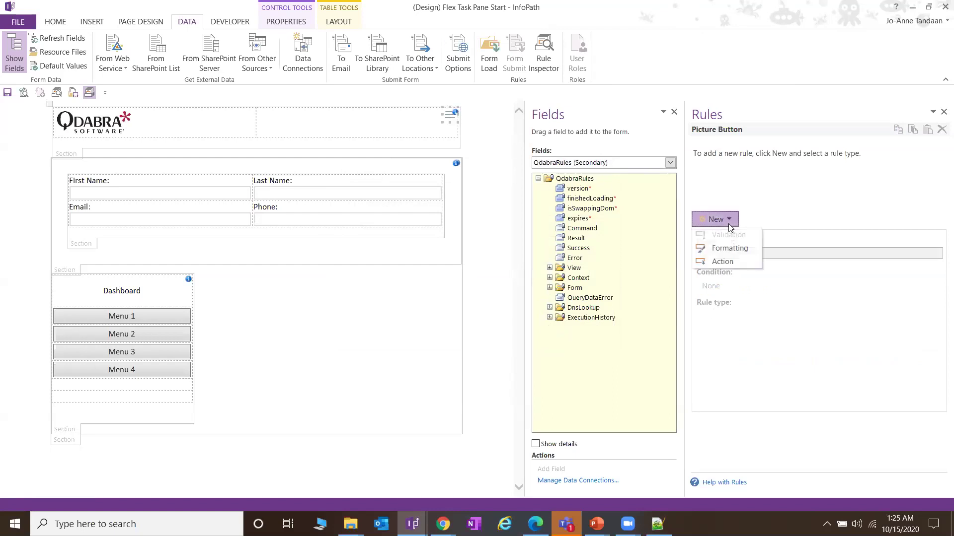
{"action": "left_click", "coordinate": [722, 261]}
{"action": "type", "text": "Load"}
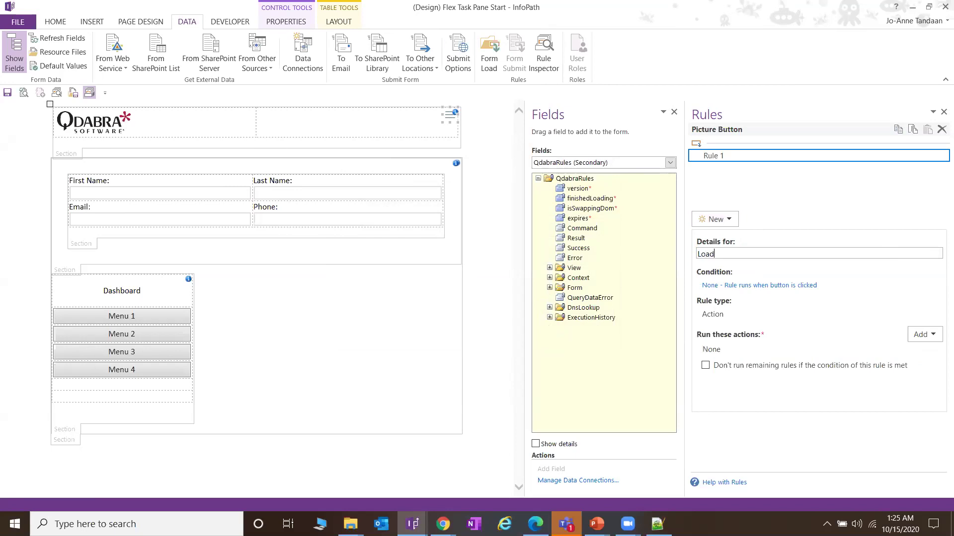
{"action": "type", "text": " script"}
{"action": "key", "text": "Tab"}
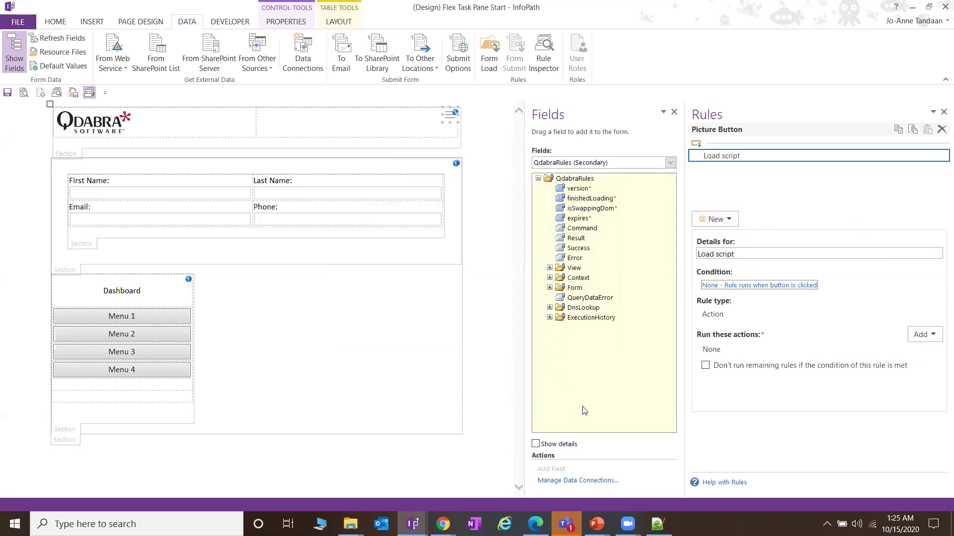
In the lab PDF in Edge, copy "CustomToggleClass /selector=.my_content /class=contentShift" from step 25 on page 10.
{"action": "left_click", "coordinate": [536, 524]}
{"action": "scroll", "coordinate": [450, 355], "scroll_direction": "down", "scroll_amount": 15}
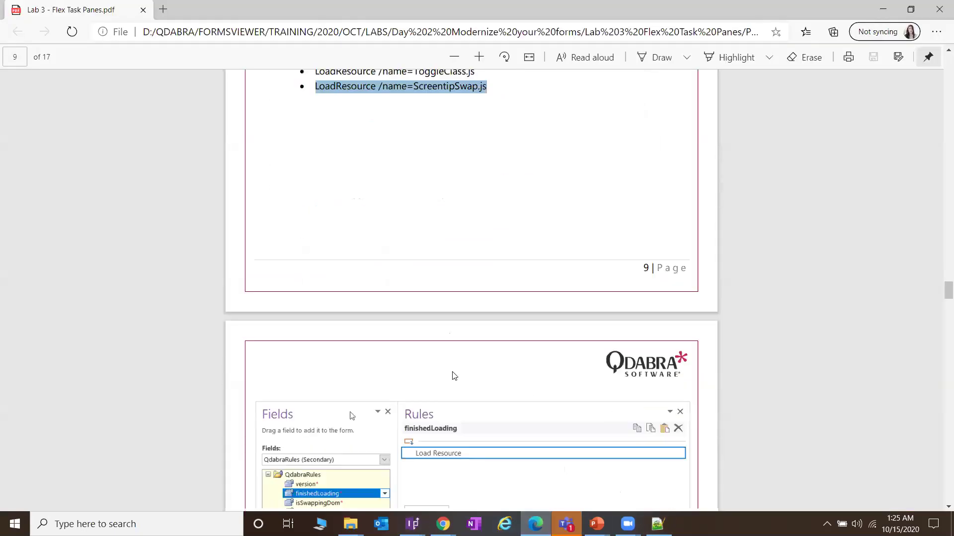
{"action": "scroll", "coordinate": [453, 374], "scroll_direction": "down", "scroll_amount": 3}
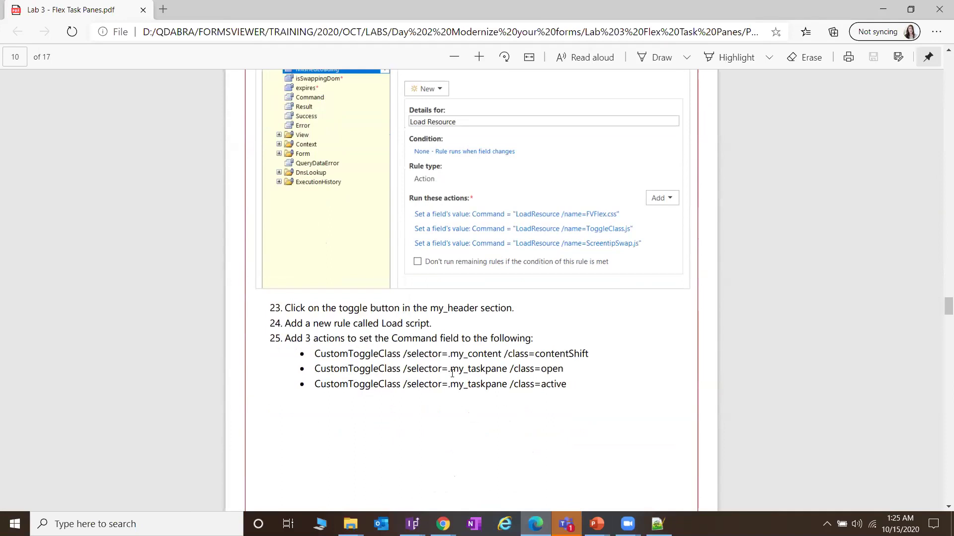
{"action": "scroll", "coordinate": [431, 378], "scroll_direction": "down", "scroll_amount": 1}
{"action": "left_click_drag", "start_coordinate": [316, 285], "coordinate": [597, 285]}
{"action": "key", "text": "ctrl+c"}
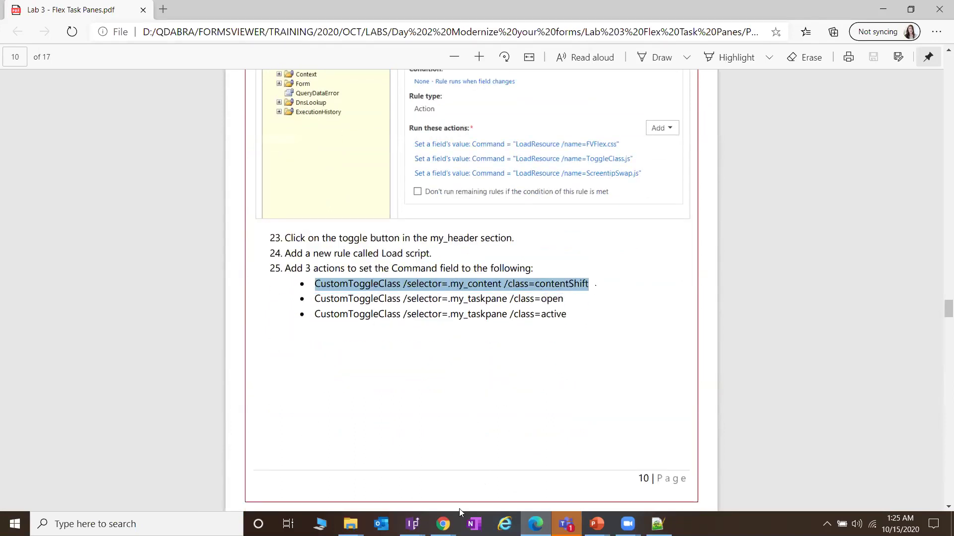
In the Flex Task Pane Start form in InfoPath, add a Load script action setting Command to "CustomToggleClass /selector=.my_content /class=contentShift".
{"action": "left_click", "coordinate": [412, 524]}
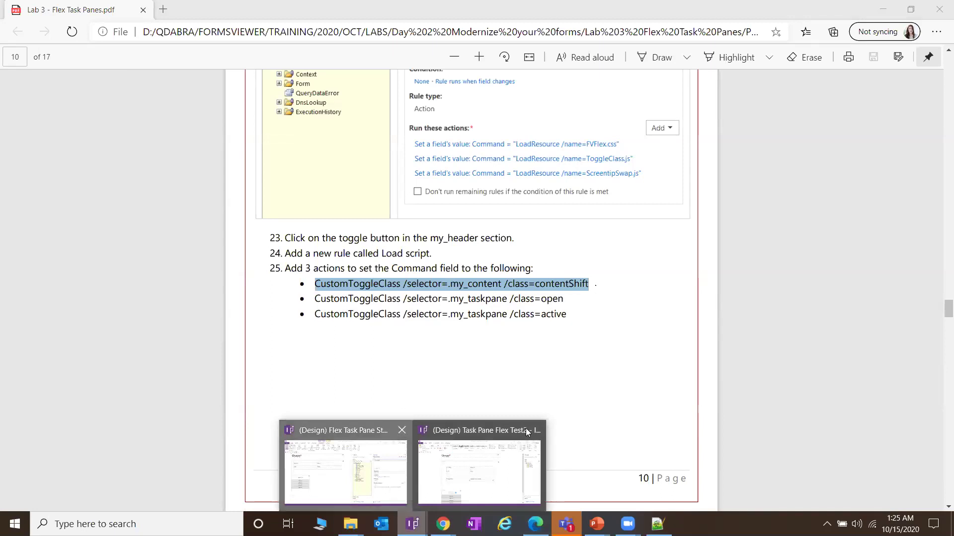
{"action": "left_click", "coordinate": [346, 471]}
{"action": "left_click", "coordinate": [923, 334]}
{"action": "left_click", "coordinate": [907, 363]}
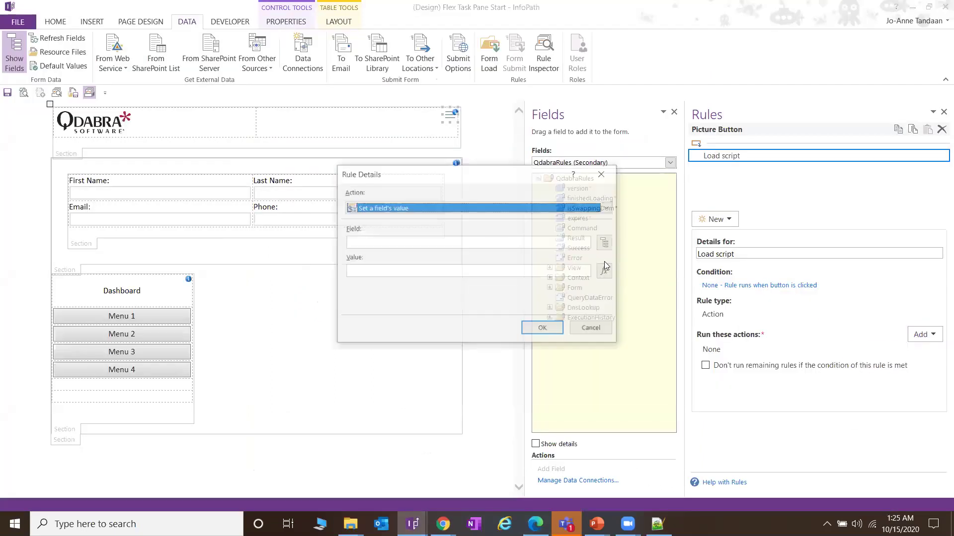
{"action": "left_click", "coordinate": [606, 243]}
{"action": "left_click", "coordinate": [553, 179]}
{"action": "left_click", "coordinate": [447, 199]}
{"action": "double_click", "coordinate": [447, 244]}
{"action": "left_click", "coordinate": [436, 271]}
{"action": "key", "text": "ctrl+v"}
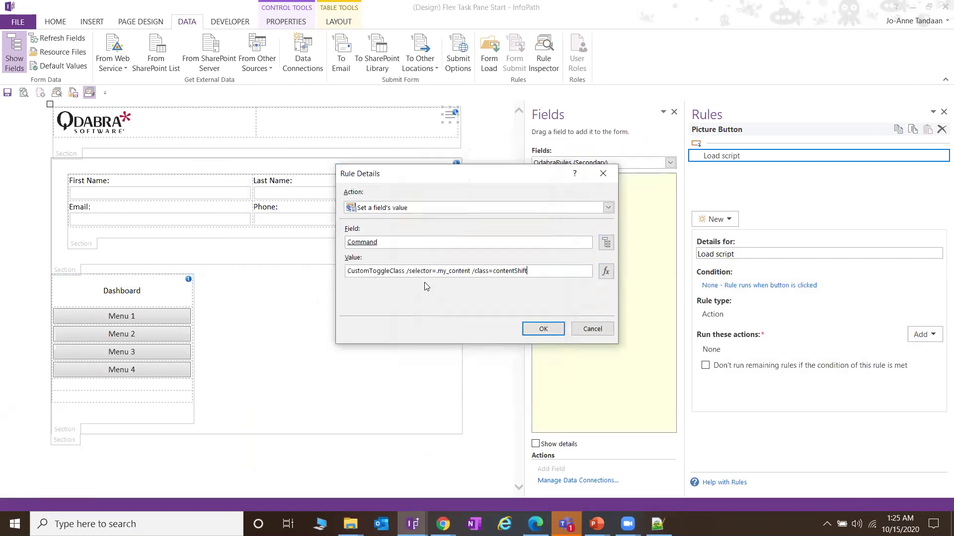
{"action": "left_click", "coordinate": [531, 329]}
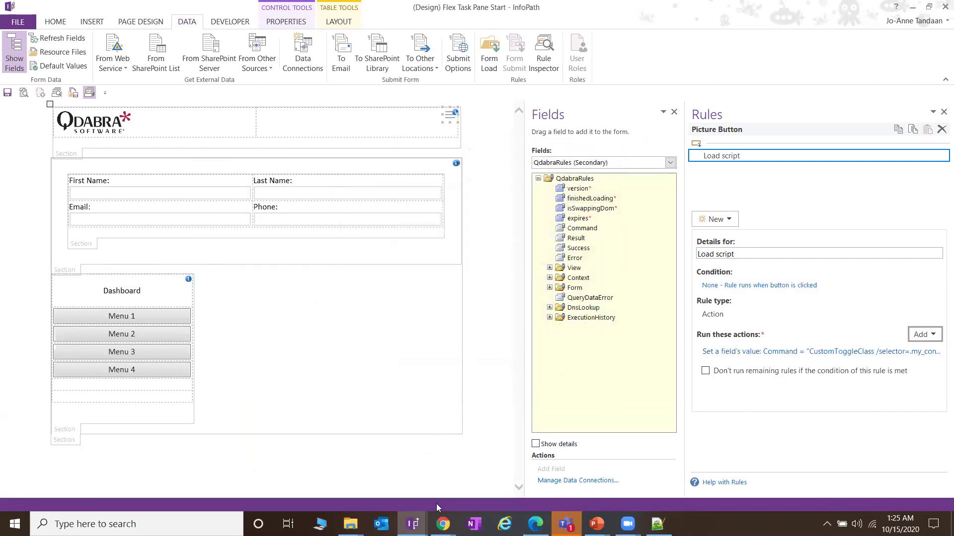
Return to the lab PDF in Edge and copy the "CustomToggleClass /selector=.my_taskpane /class=open" command from step 25.
{"action": "left_click", "coordinate": [535, 524]}
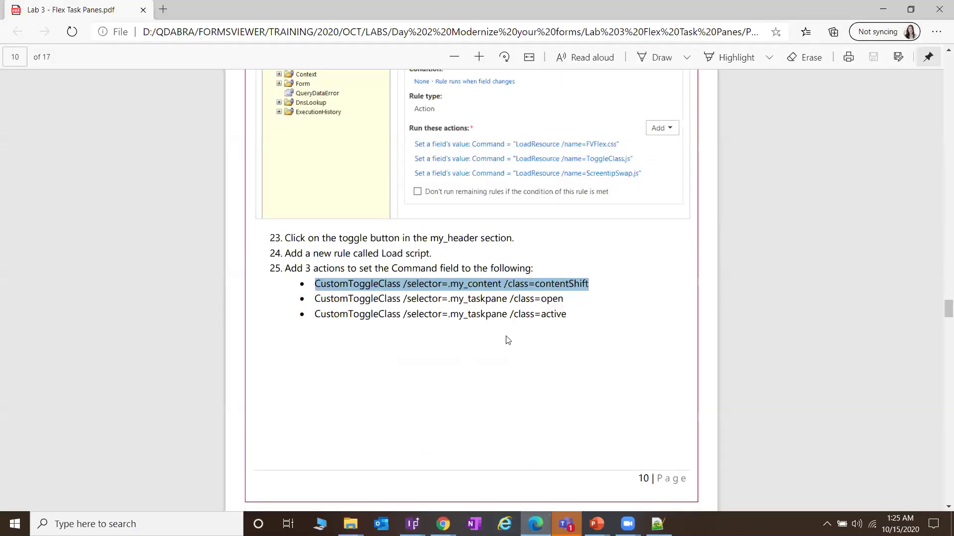
{"action": "left_click", "coordinate": [570, 301]}
{"action": "left_click_drag", "start_coordinate": [315, 300], "coordinate": [564, 300]}
{"action": "key", "text": "ctrl+c"}
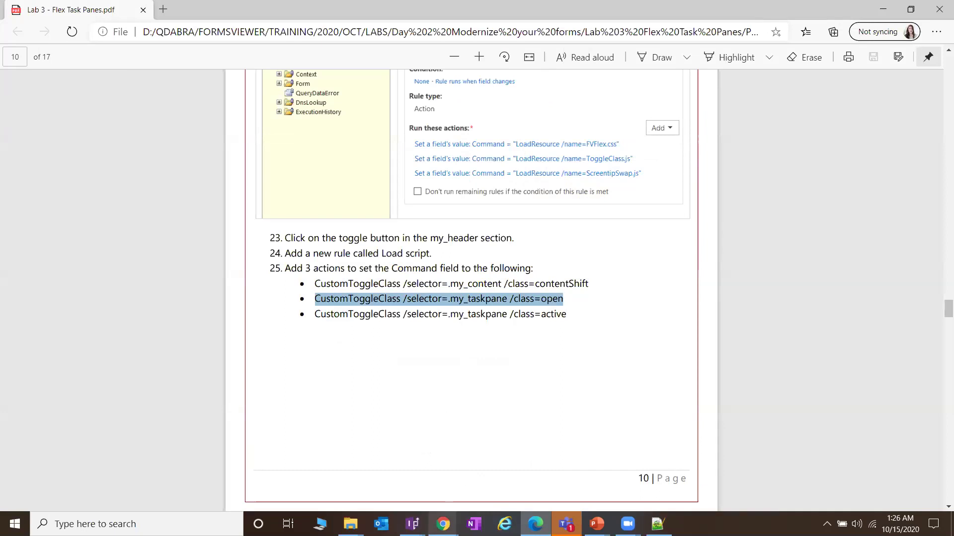
Switch to the Flex Task Pane Start form and add a second Load script action setting Command to "CustomToggleClass /selector=.my_taskpane /class=open".
{"action": "mouse_move", "coordinate": [443, 524]}
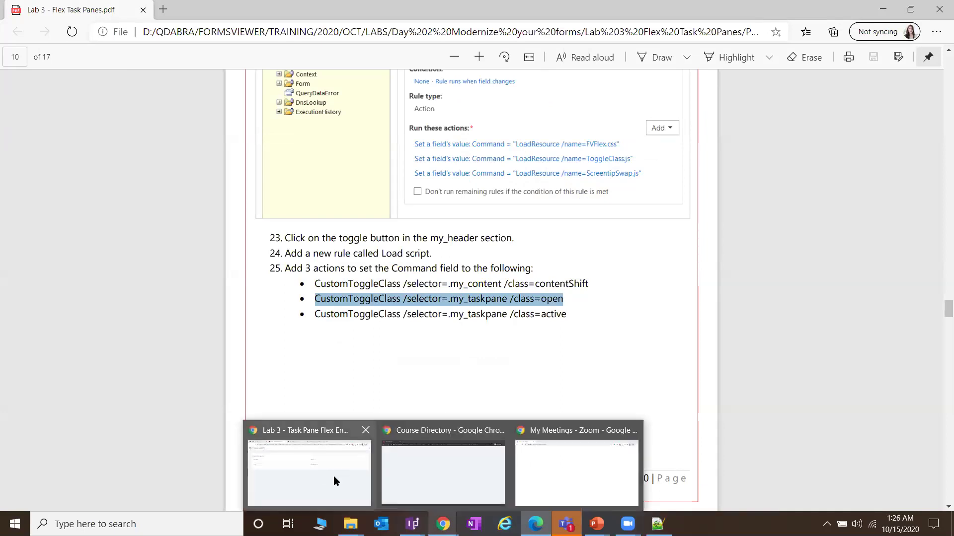
{"action": "mouse_move", "coordinate": [333, 480]}
{"action": "mouse_move", "coordinate": [412, 524]}
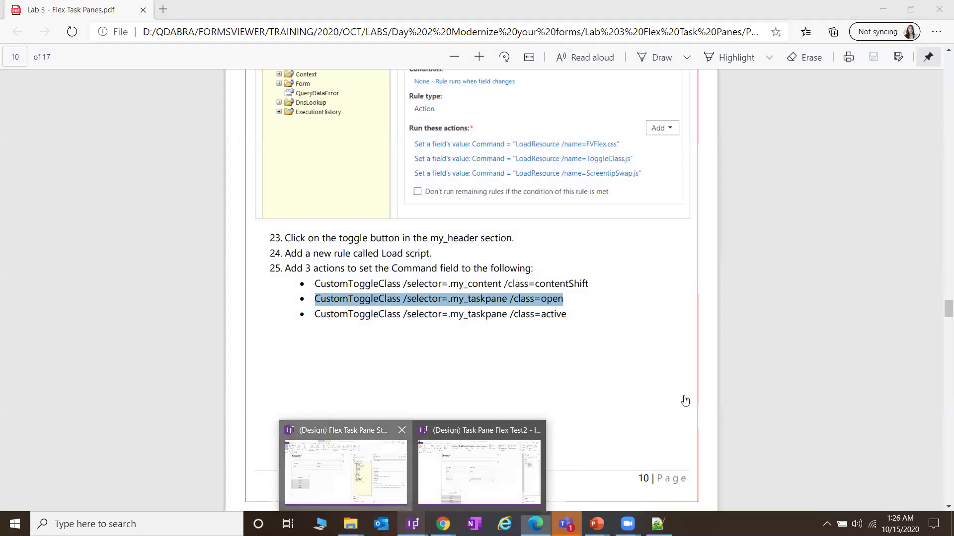
{"action": "left_click", "coordinate": [391, 505]}
{"action": "left_click", "coordinate": [923, 334]}
{"action": "left_click", "coordinate": [903, 364]}
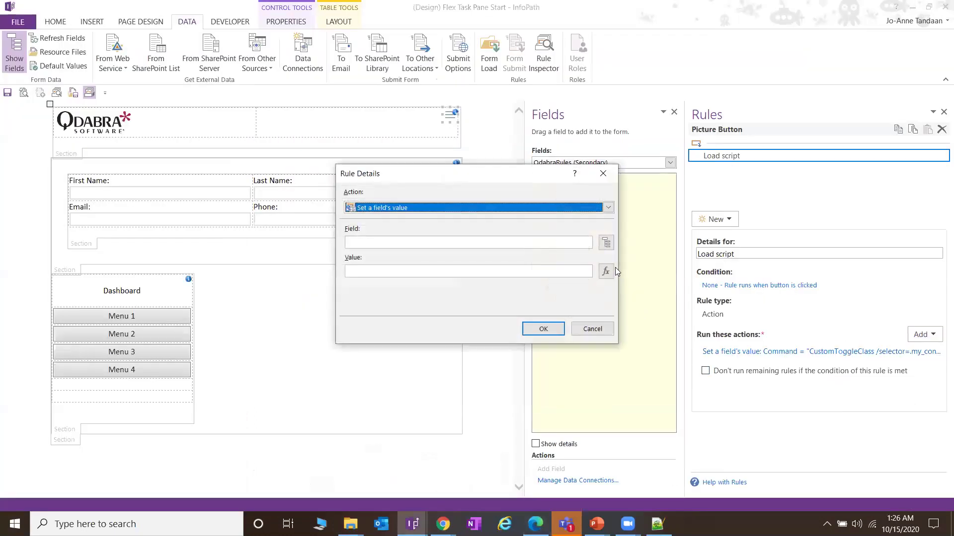
{"action": "left_click", "coordinate": [550, 243]}
{"action": "left_click", "coordinate": [485, 178]}
{"action": "left_click", "coordinate": [485, 199]}
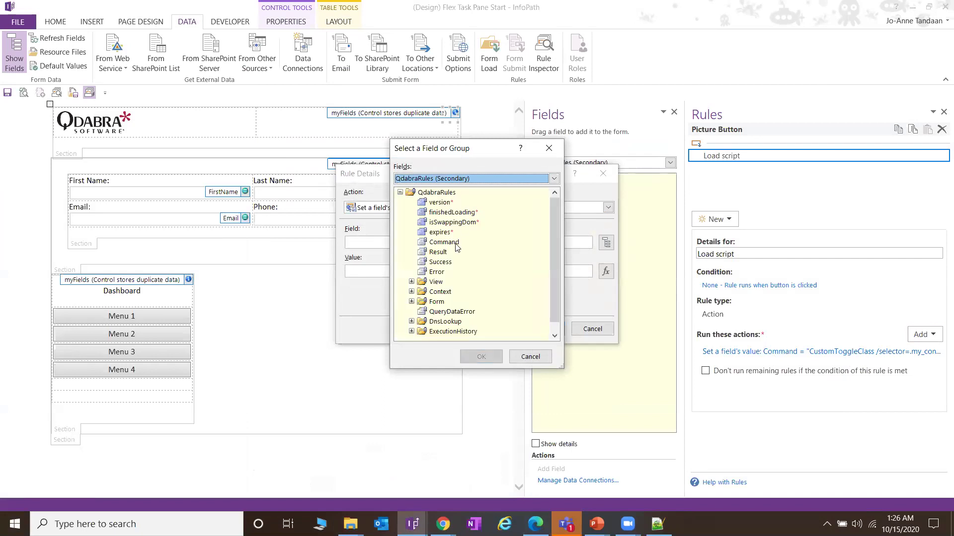
{"action": "double_click", "coordinate": [456, 243]}
{"action": "left_click", "coordinate": [451, 271]}
{"action": "key", "text": "ctrl+v"}
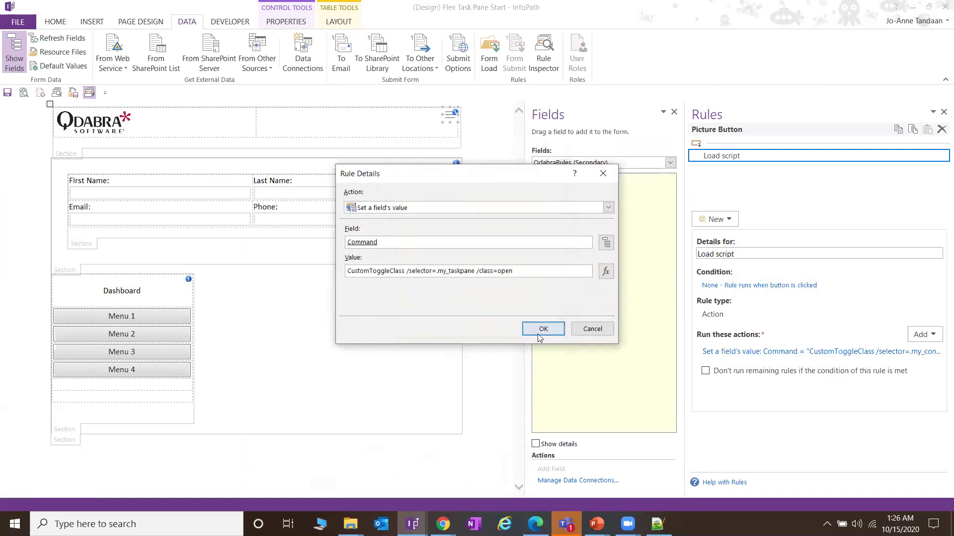
{"action": "left_click", "coordinate": [538, 331]}
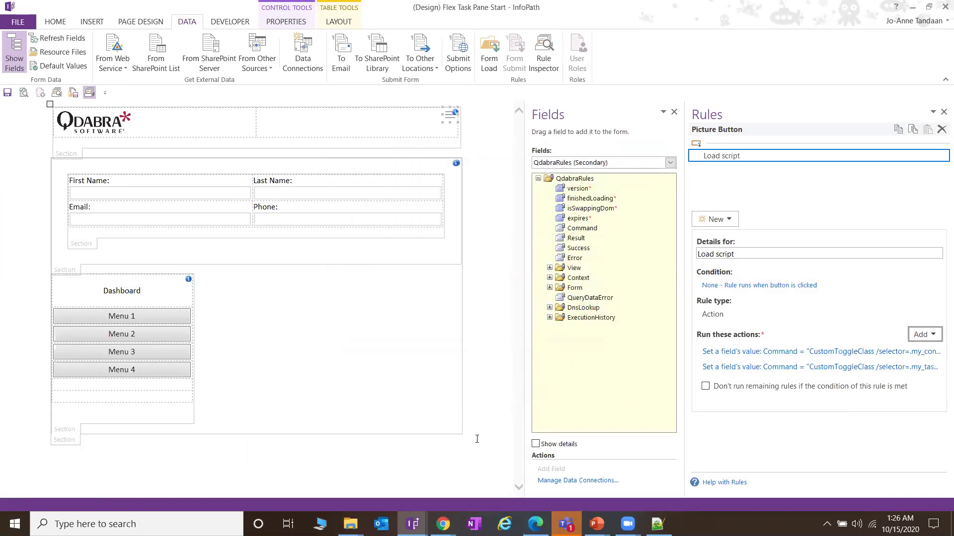
Go back to the lab PDF in Edge and copy "CustomToggleClass /selector=.my_taskpane /class=active".
{"action": "left_click", "coordinate": [536, 524]}
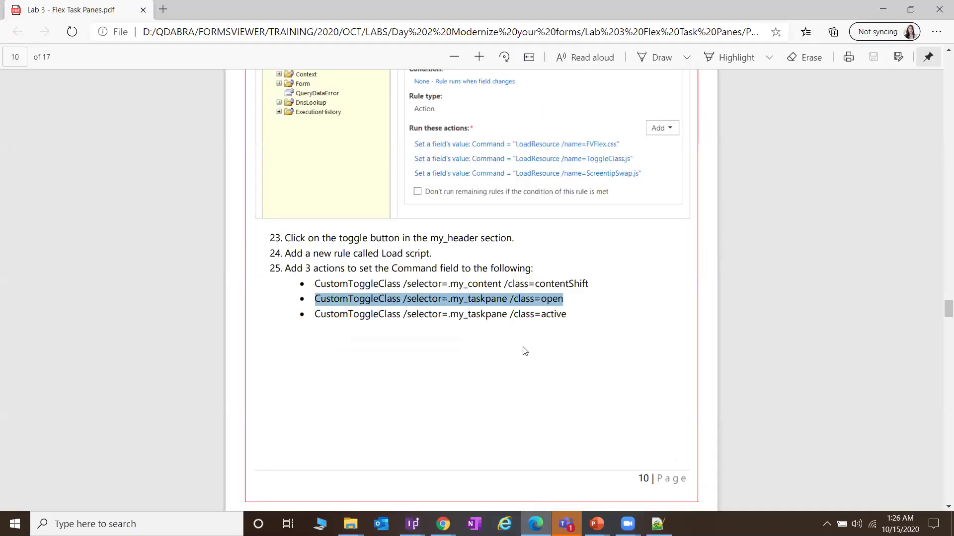
{"action": "left_click", "coordinate": [325, 323]}
{"action": "left_click_drag", "start_coordinate": [316, 315], "coordinate": [571, 318]}
{"action": "key", "text": "ctrl+c"}
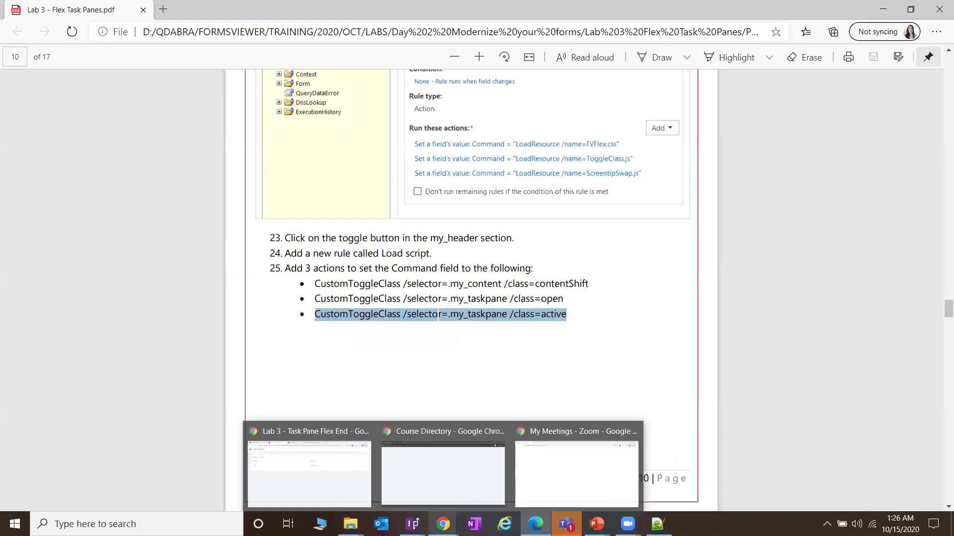
In the Flex Task Pane Start form, add a third Load script action setting Command to "CustomToggleClass /selector=.my_taskpane /class=active".
{"action": "mouse_move", "coordinate": [413, 524]}
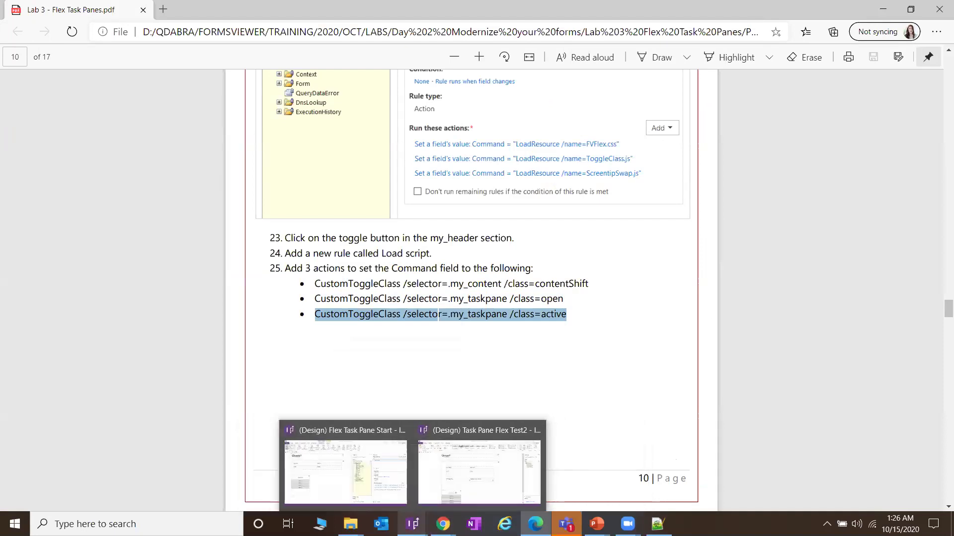
{"action": "left_click", "coordinate": [402, 502]}
{"action": "left_click", "coordinate": [925, 334]}
{"action": "left_click", "coordinate": [912, 364]}
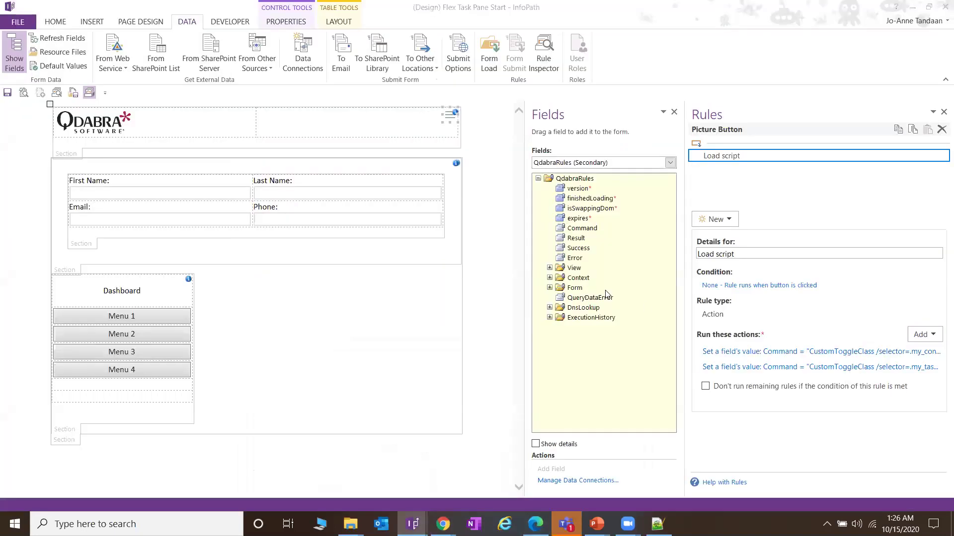
{"action": "left_click", "coordinate": [606, 242]}
{"action": "left_click", "coordinate": [461, 179]}
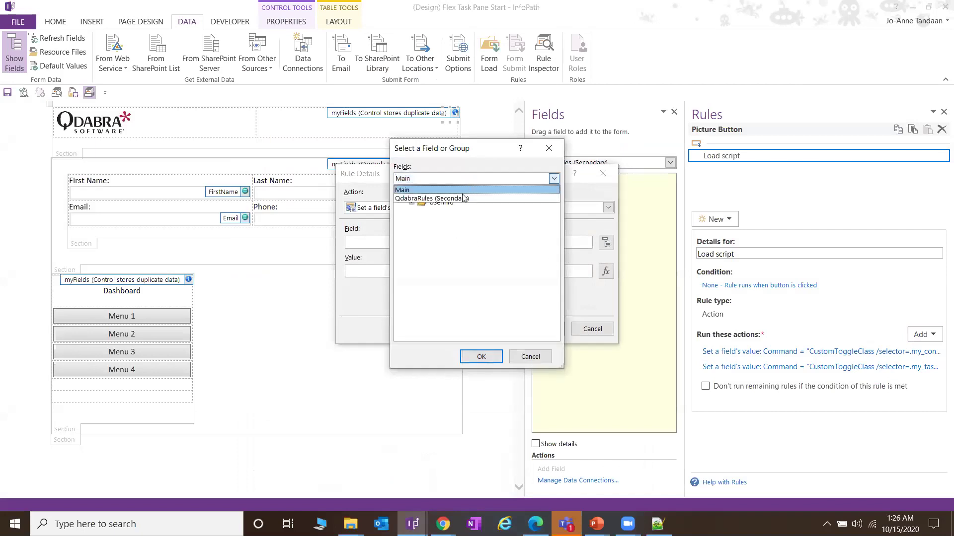
{"action": "left_click", "coordinate": [461, 199]}
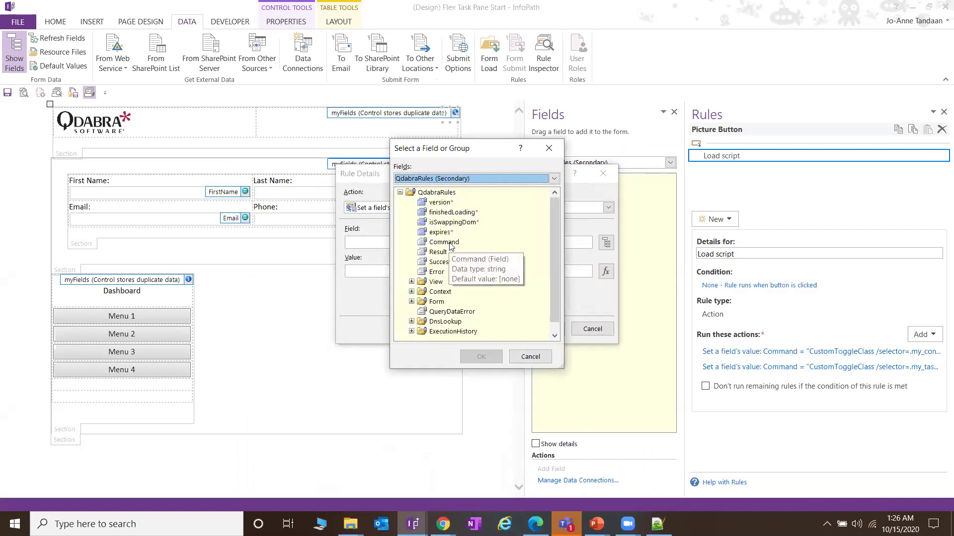
{"action": "double_click", "coordinate": [444, 242]}
{"action": "left_click", "coordinate": [485, 271]}
{"action": "key", "text": "ctrl+v"}
{"action": "left_click", "coordinate": [543, 329]}
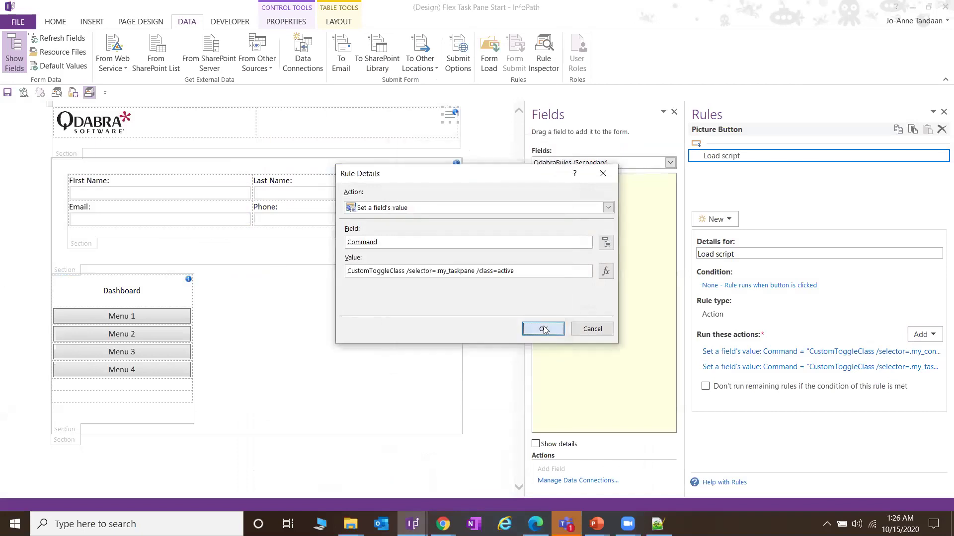
{"action": "mouse_move", "coordinate": [686, 313]}
{"action": "left_mouse_down"}
{"action": "mouse_move", "coordinate": [630, 313]}
{"action": "mouse_move", "coordinate": [670, 309]}
{"action": "left_mouse_up"}
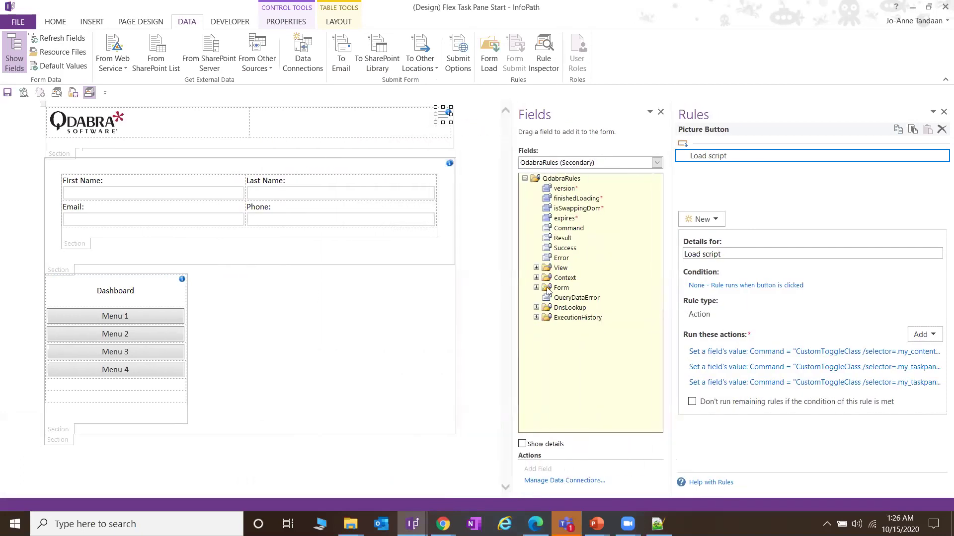
{"action": "left_click_drag", "start_coordinate": [674, 300], "coordinate": [700, 300]}
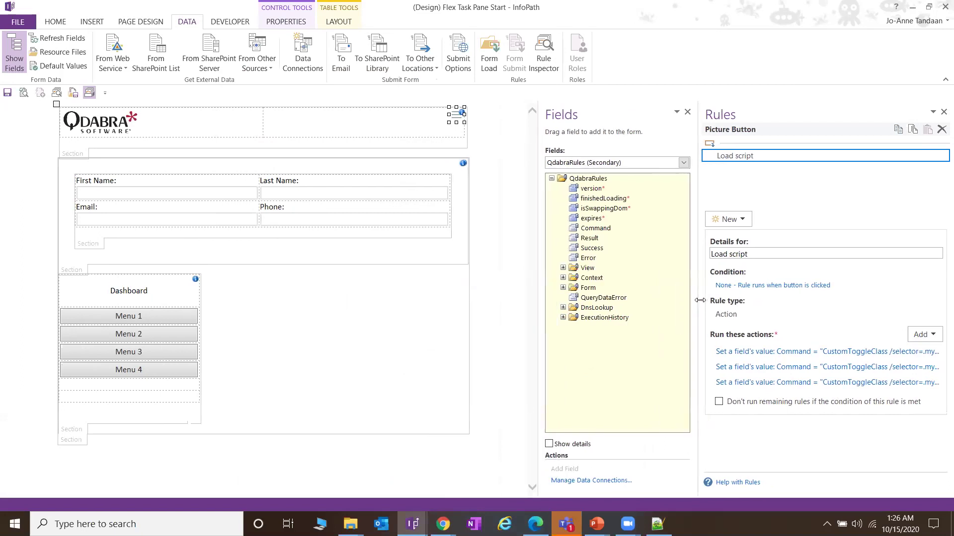
{"action": "left_click_drag", "start_coordinate": [700, 300], "coordinate": [704, 319]}
Switch to the Task Pane Flex Test2 form and show the rules of the hamburger button in its header section.
{"action": "left_click", "coordinate": [412, 524]}
{"action": "mouse_move", "coordinate": [449, 497]}
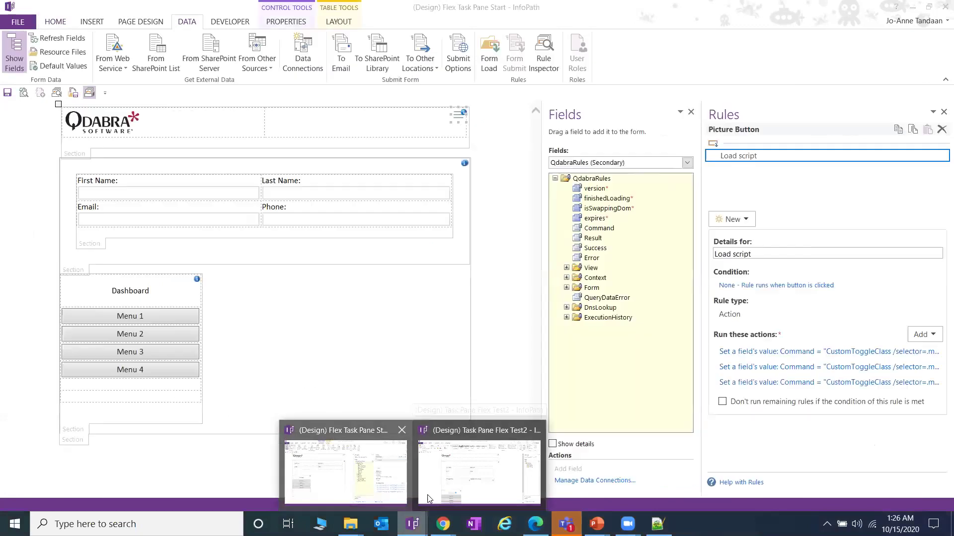
{"action": "mouse_move", "coordinate": [403, 490]}
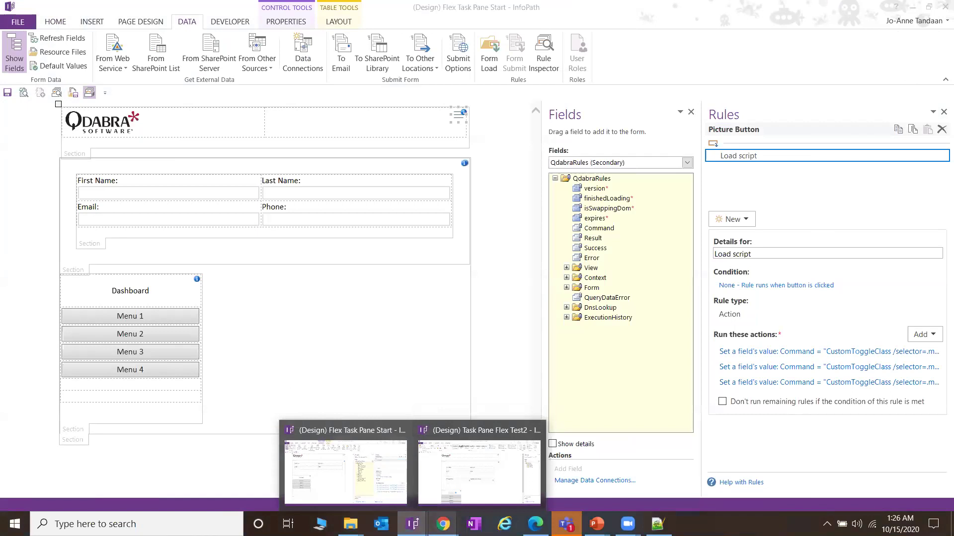
{"action": "left_click", "coordinate": [460, 476]}
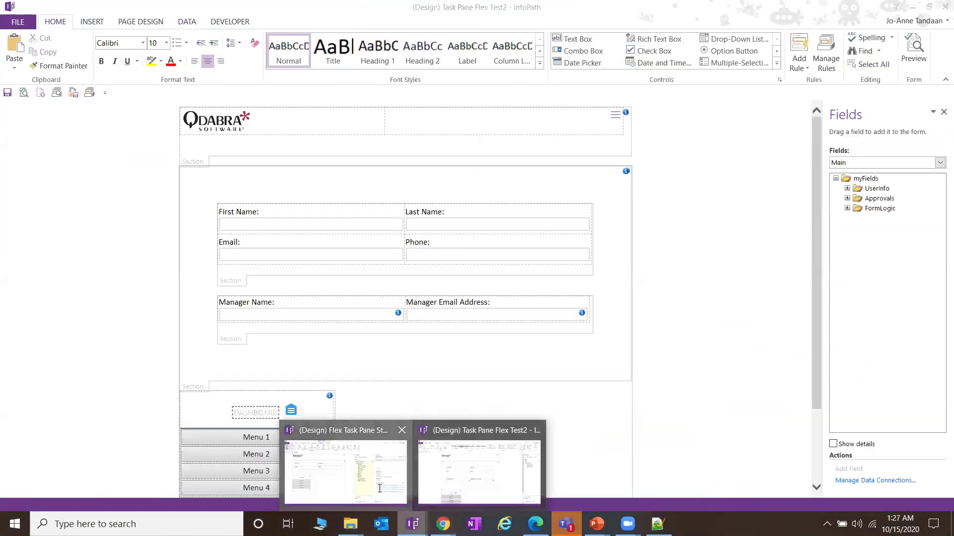
{"action": "left_click", "coordinate": [345, 472]}
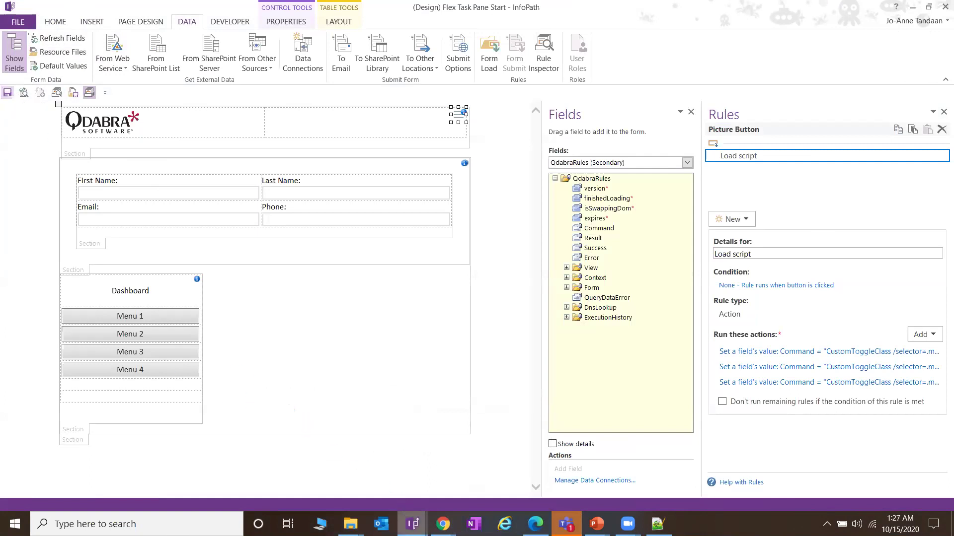
{"action": "left_click", "coordinate": [342, 462]}
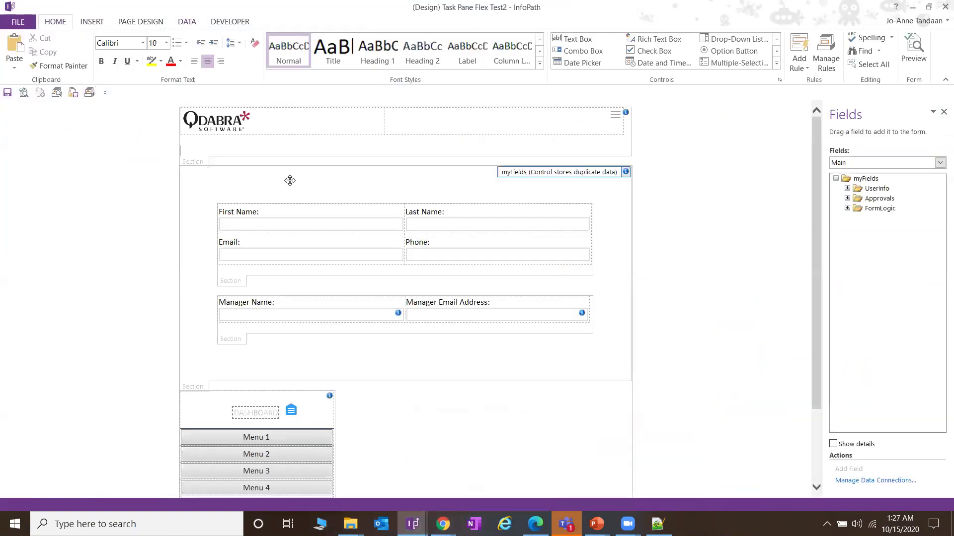
{"action": "left_click", "coordinate": [213, 152]}
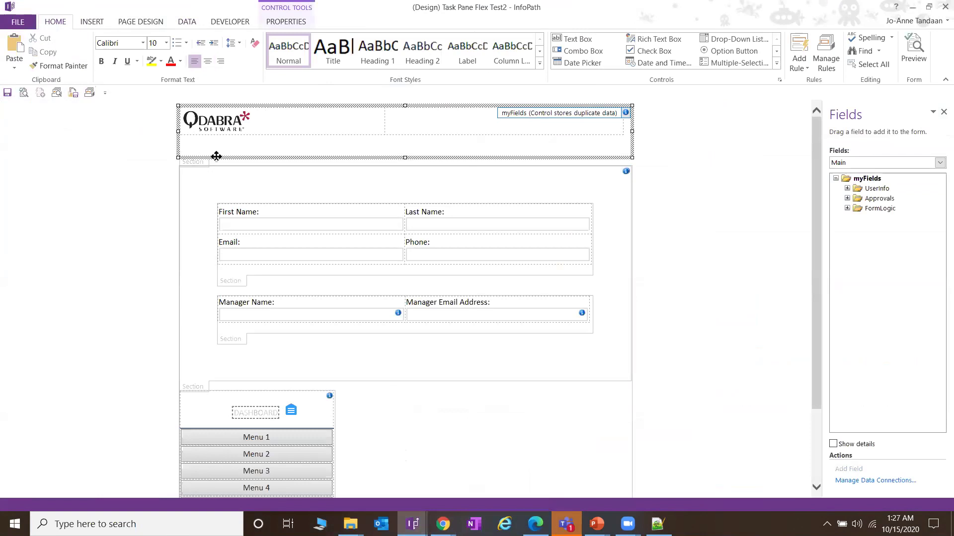
{"action": "left_click", "coordinate": [615, 115]}
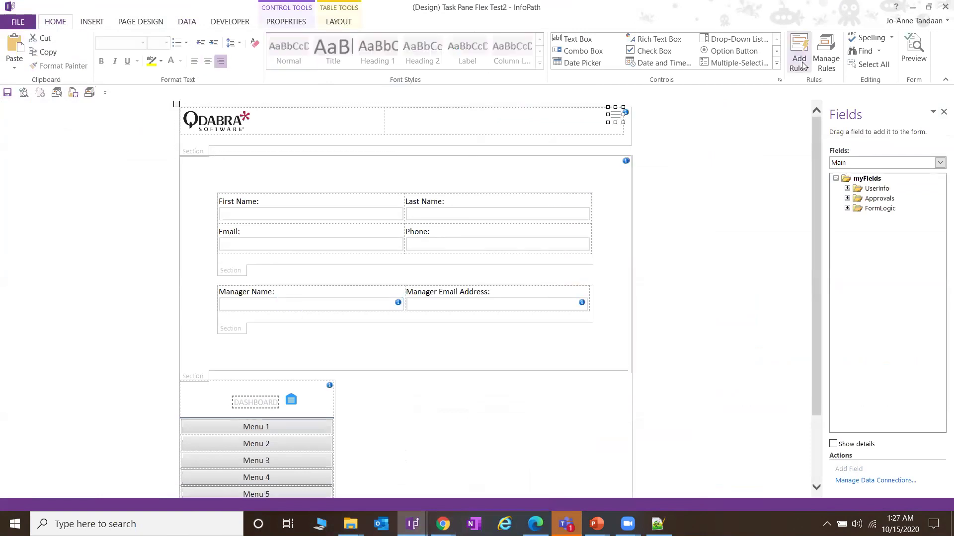
{"action": "left_click", "coordinate": [826, 55]}
{"action": "mouse_move", "coordinate": [818, 128]}
{"action": "left_mouse_down"}
{"action": "mouse_move", "coordinate": [599, 167]}
{"action": "mouse_move", "coordinate": [745, 166]}
{"action": "left_mouse_up"}
Inspect the advanced properties of the outermost section in the Task Pane Flex Test2 form and close the dialog.
{"action": "left_click", "coordinate": [141, 366]}
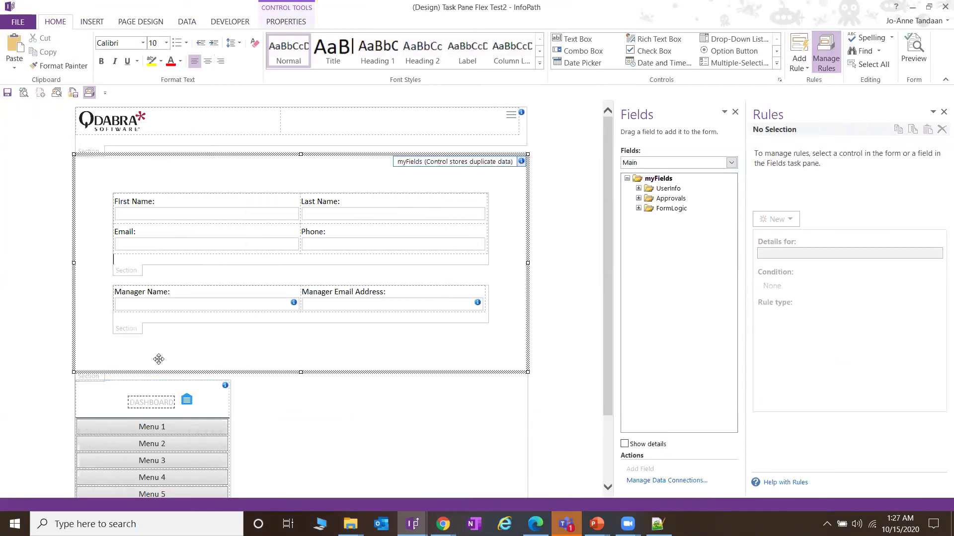
{"action": "scroll", "coordinate": [152, 364], "scroll_direction": "down", "scroll_amount": 3}
{"action": "left_click", "coordinate": [95, 467]}
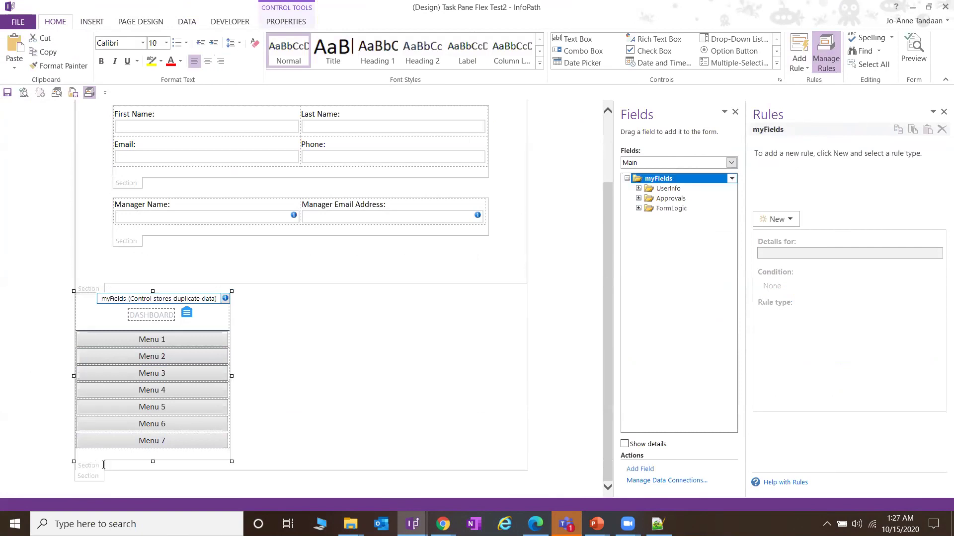
{"action": "right_click", "coordinate": [112, 478]}
{"action": "left_click", "coordinate": [119, 467]}
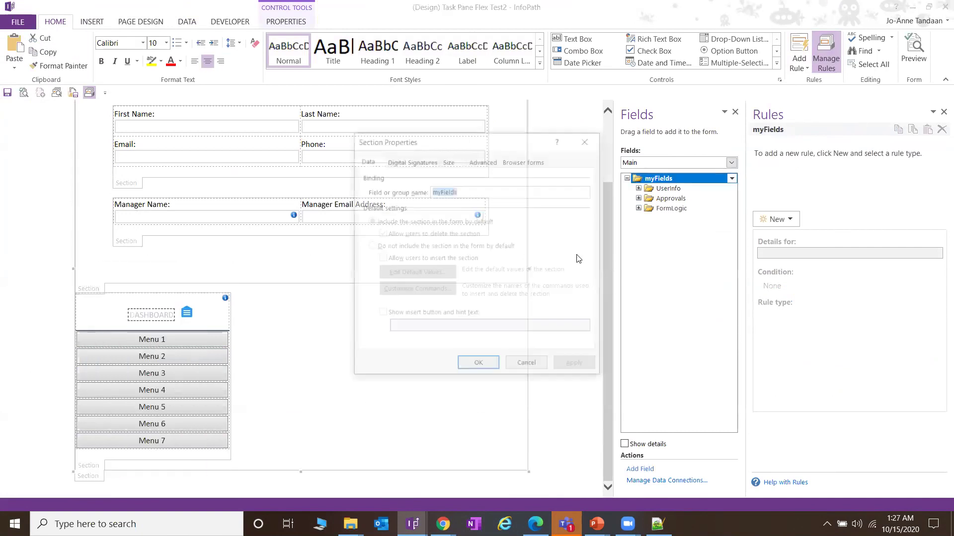
{"action": "left_click", "coordinate": [483, 159]}
{"action": "left_click", "coordinate": [597, 139]}
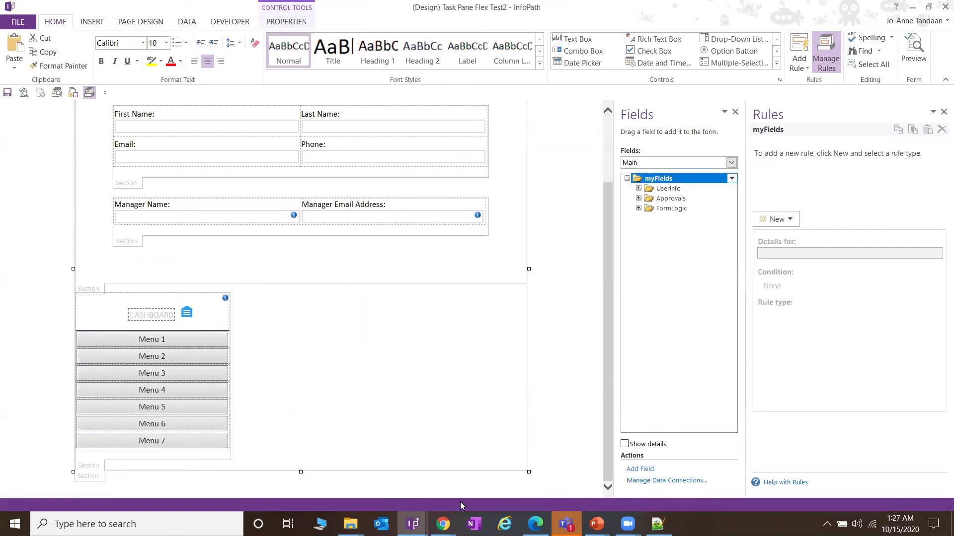
Return to the Flex Task Pane Start form, then switch to Chrome and bring up the Manage Templates page.
{"action": "mouse_move", "coordinate": [413, 523]}
{"action": "left_click", "coordinate": [345, 472]}
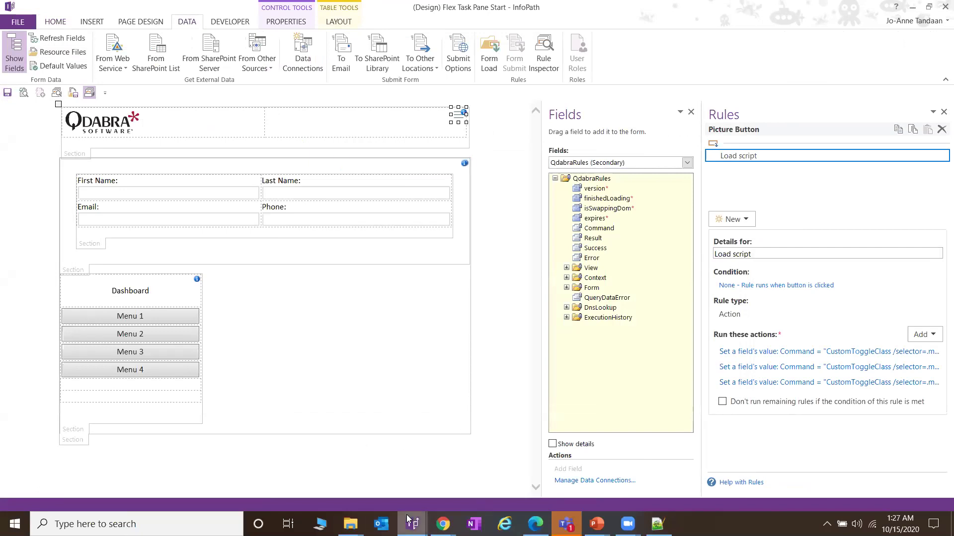
{"action": "mouse_move", "coordinate": [442, 524]}
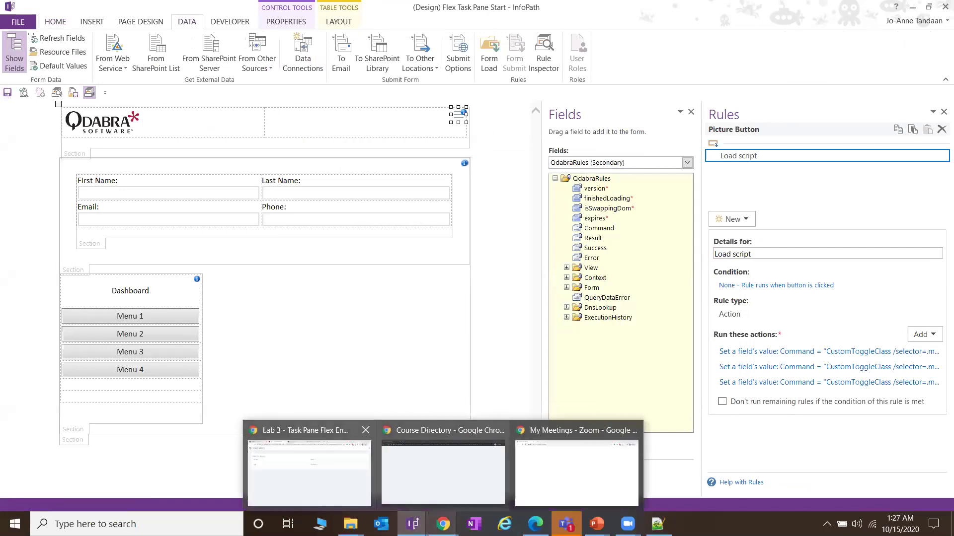
{"action": "left_click", "coordinate": [368, 482]}
{"action": "key", "text": "ctrl+1"}
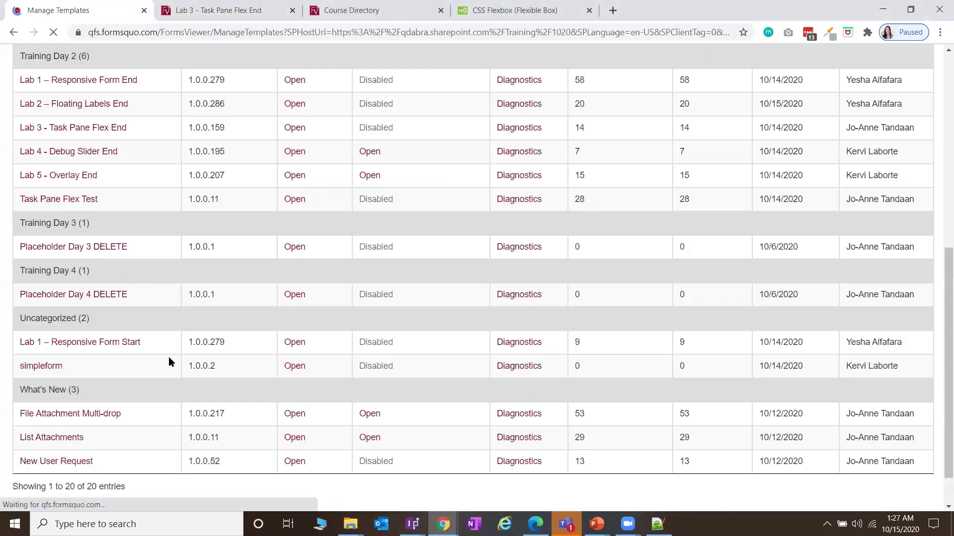
Open the Flex Task Pane End template from the Demo group for updating.
{"action": "scroll", "coordinate": [84, 421], "scroll_direction": "down", "scroll_amount": 1}
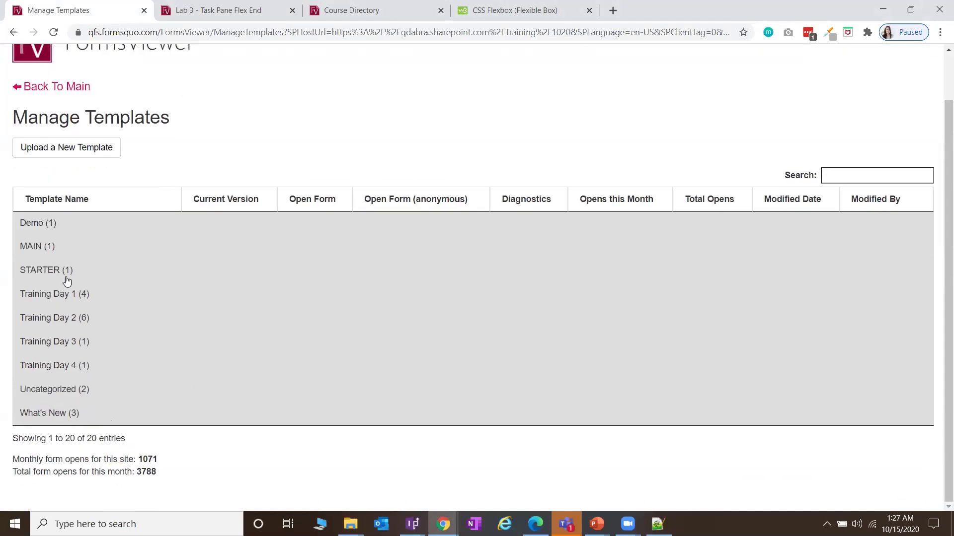
{"action": "left_click", "coordinate": [68, 222]}
{"action": "left_click", "coordinate": [72, 247]}
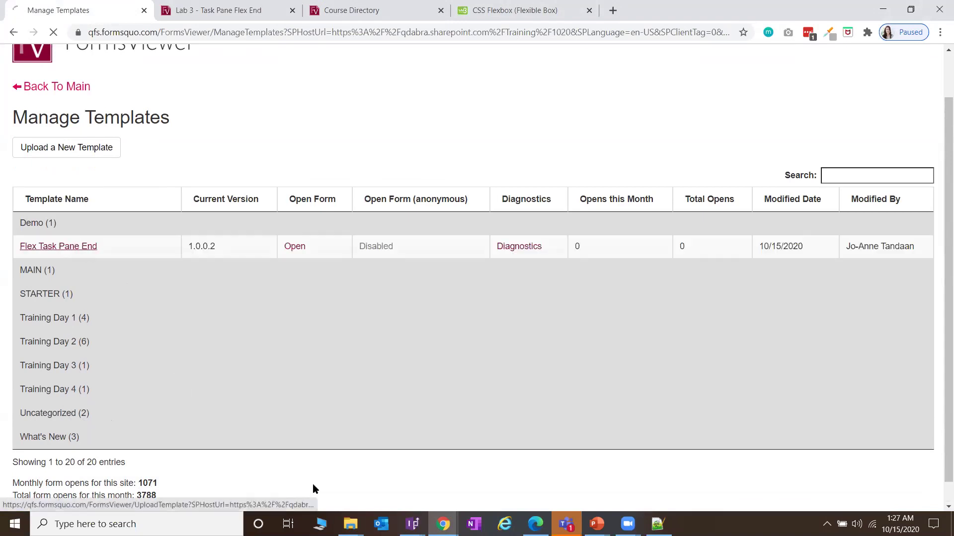
Upload Flex Task Pane Start.xsn from the DEMO folder of Lab 3 Flex Task Panes and update the Flex Task Pane End template.
{"action": "mouse_move", "coordinate": [350, 524]}
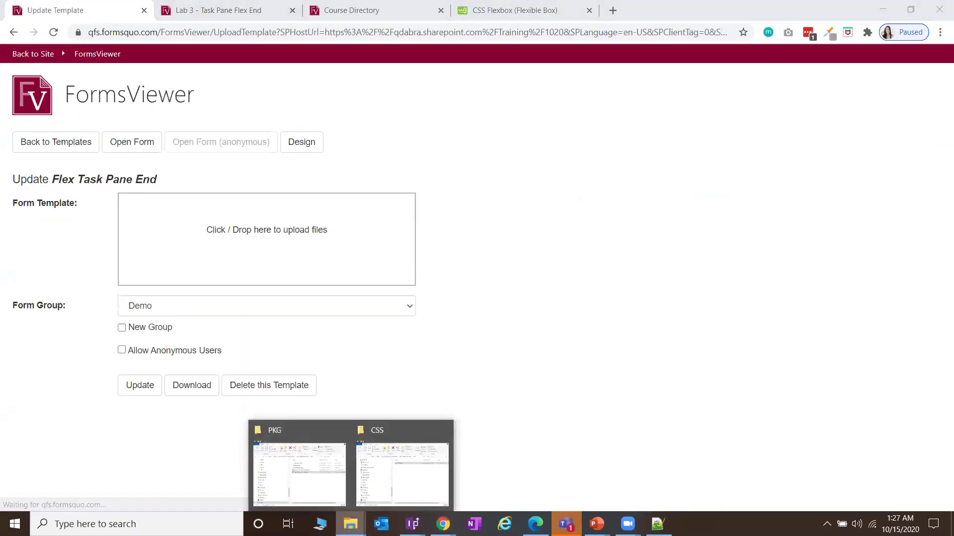
{"action": "left_click", "coordinate": [332, 503]}
{"action": "left_click", "coordinate": [515, 174]}
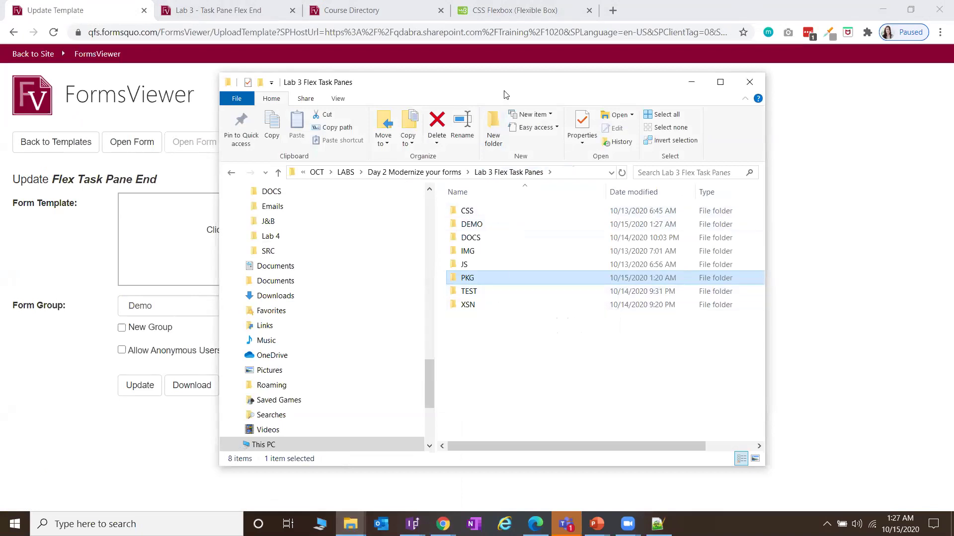
{"action": "left_click_drag", "start_coordinate": [512, 93], "coordinate": [645, 90]}
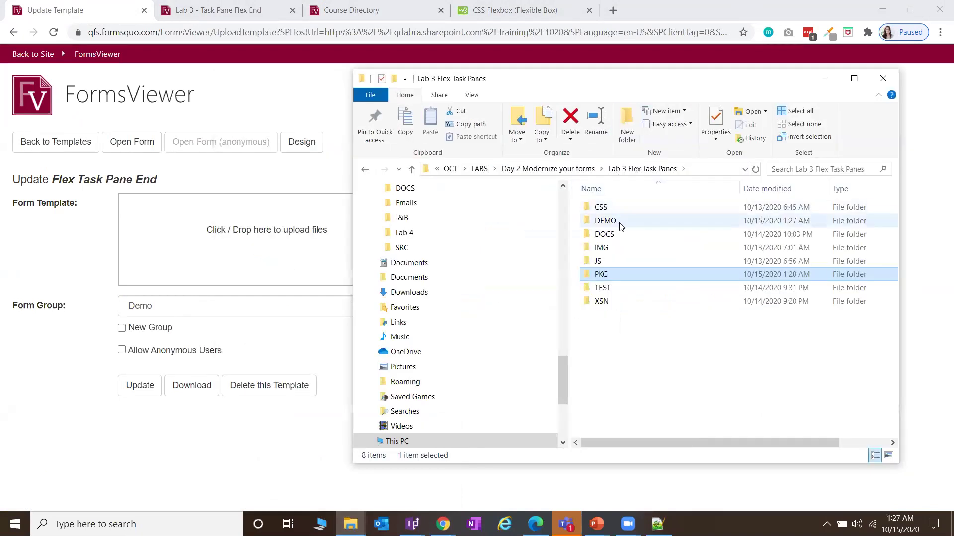
{"action": "double_click", "coordinate": [622, 226]}
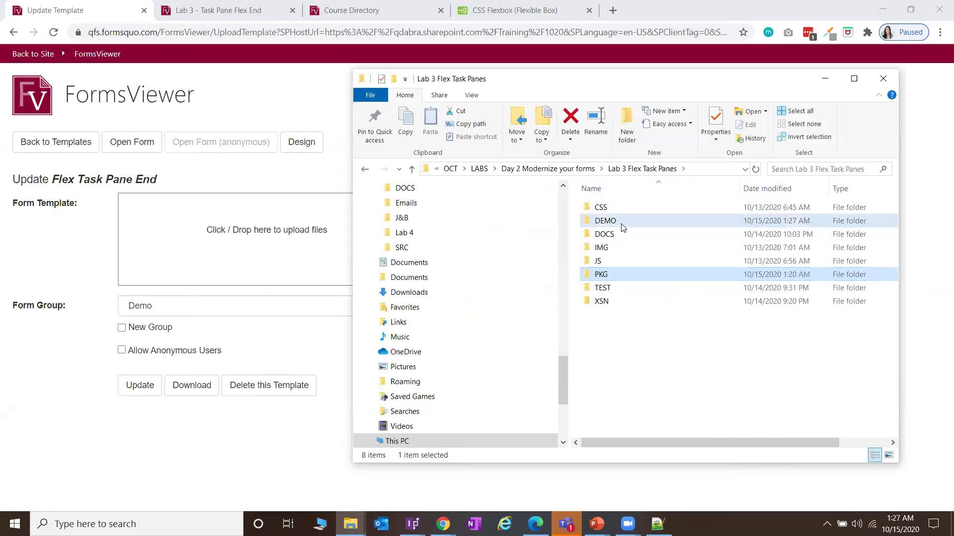
{"action": "left_click", "coordinate": [658, 211]}
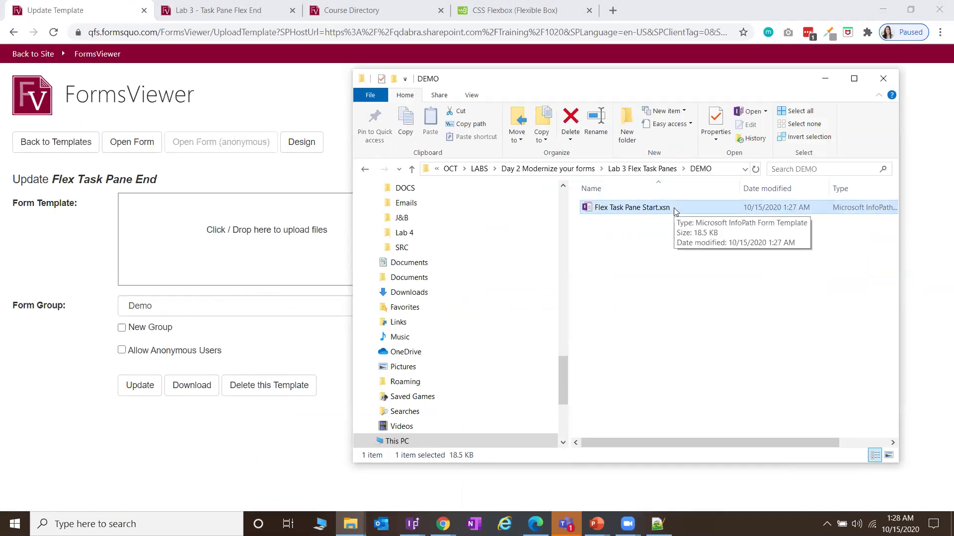
{"action": "left_click_drag", "start_coordinate": [659, 211], "coordinate": [273, 237]}
{"action": "left_click", "coordinate": [149, 430]}
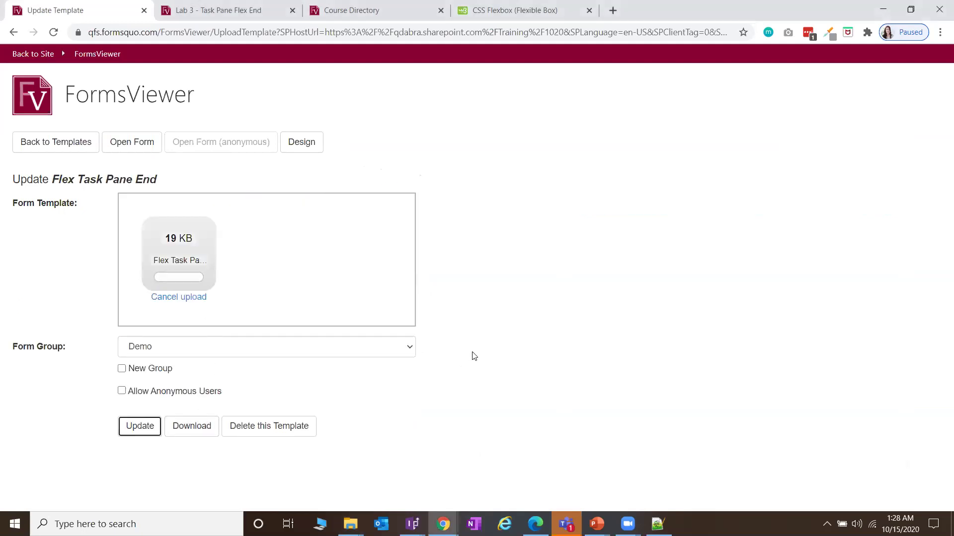
{"action": "left_click", "coordinate": [535, 524]}
{"action": "left_click_drag", "start_coordinate": [943, 318], "coordinate": [940, 112]}
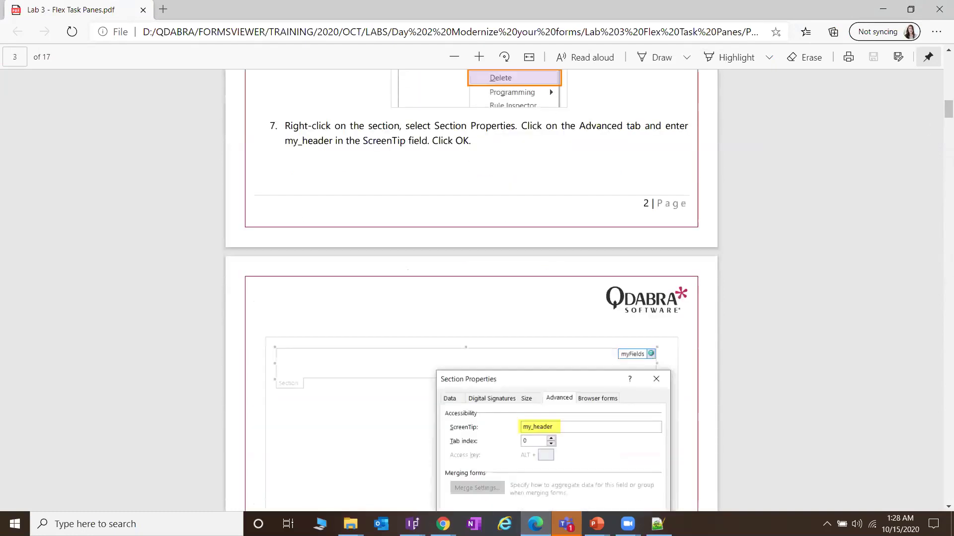
{"action": "mouse_move", "coordinate": [413, 524]}
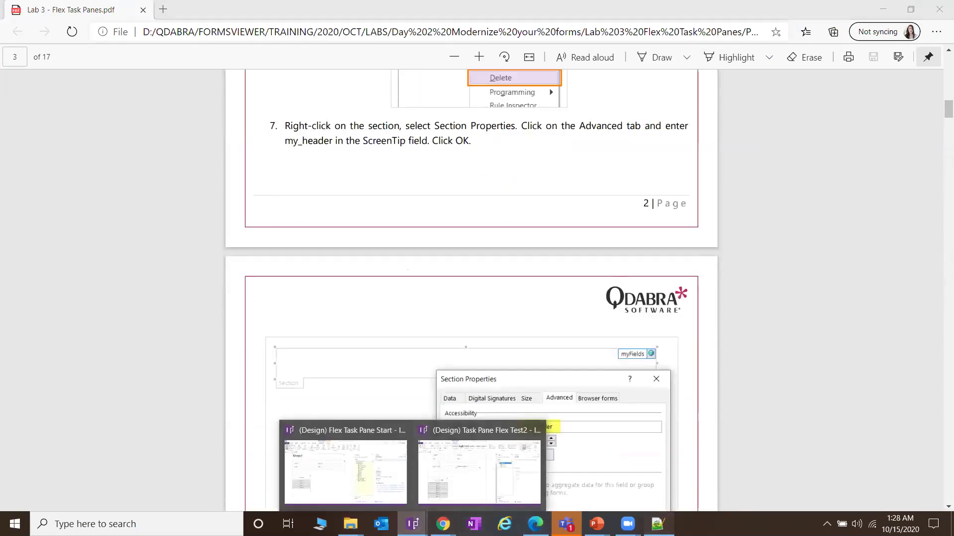
Switch to FVFlex.css in Notepad++ and examine the .contentShift and .open rules of the content and task pane sections.
{"action": "left_click", "coordinate": [658, 524]}
{"action": "scroll", "coordinate": [288, 241], "scroll_direction": "down", "scroll_amount": 6}
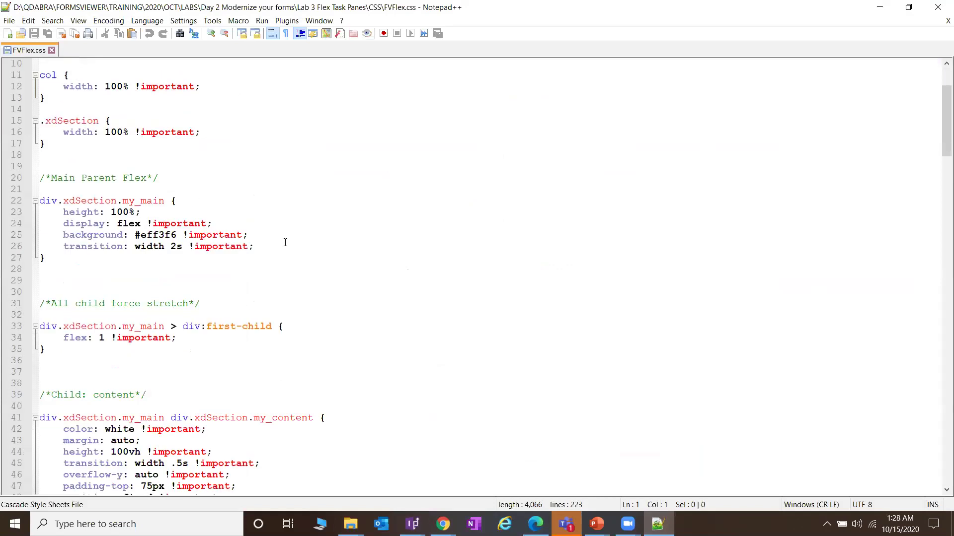
{"action": "scroll", "coordinate": [285, 242], "scroll_direction": "down", "scroll_amount": 2}
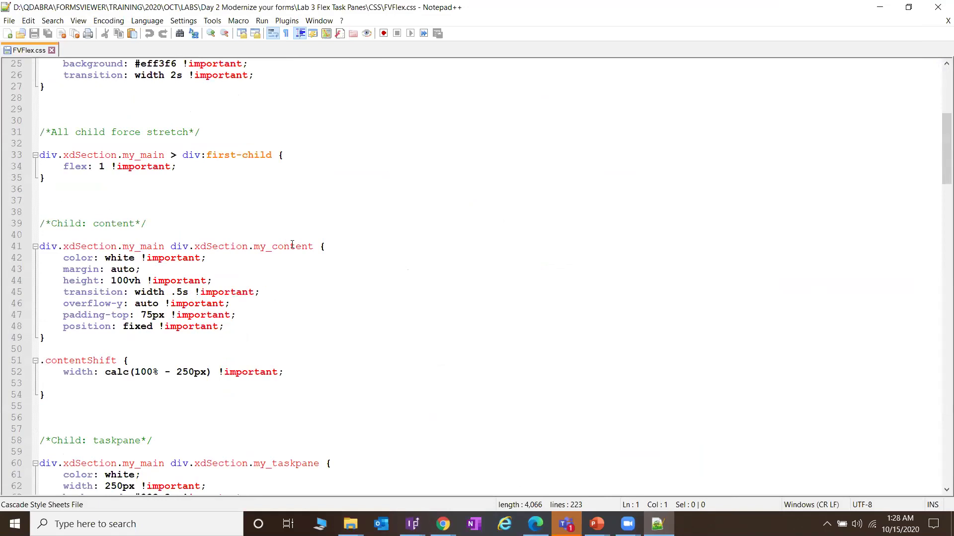
{"action": "left_click_drag", "start_coordinate": [117, 361], "coordinate": [40, 361]}
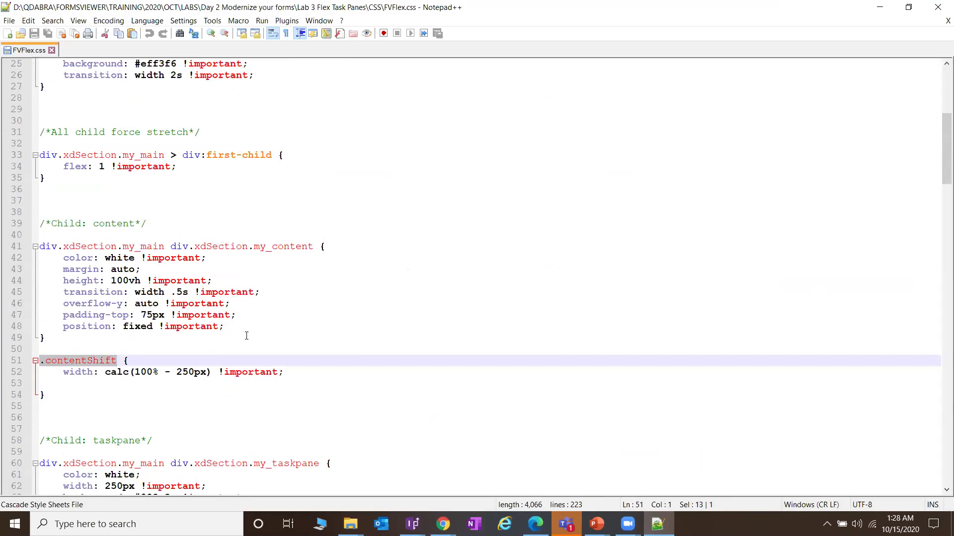
{"action": "scroll", "coordinate": [252, 330], "scroll_direction": "down", "scroll_amount": 1}
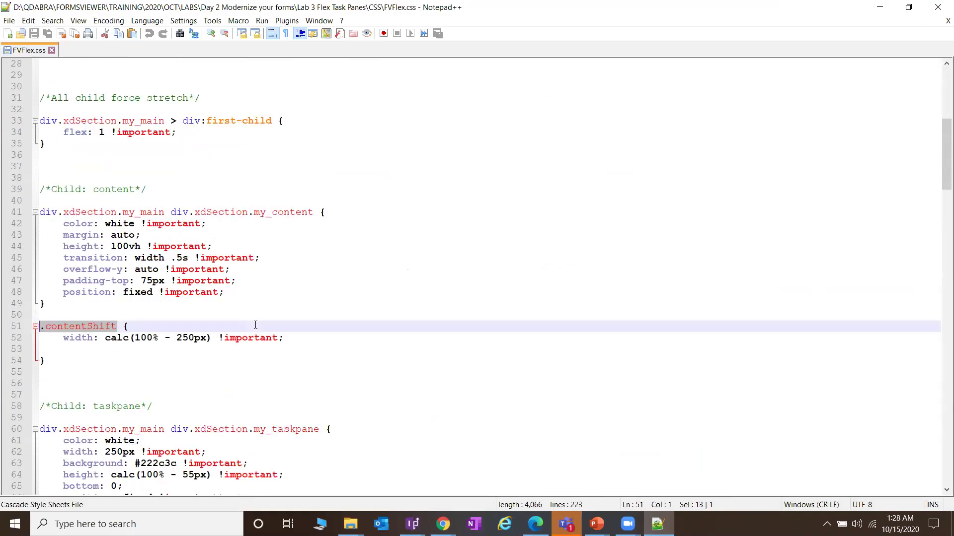
{"action": "scroll", "coordinate": [256, 324], "scroll_direction": "down", "scroll_amount": 8}
{"action": "double_click", "coordinate": [57, 304]}
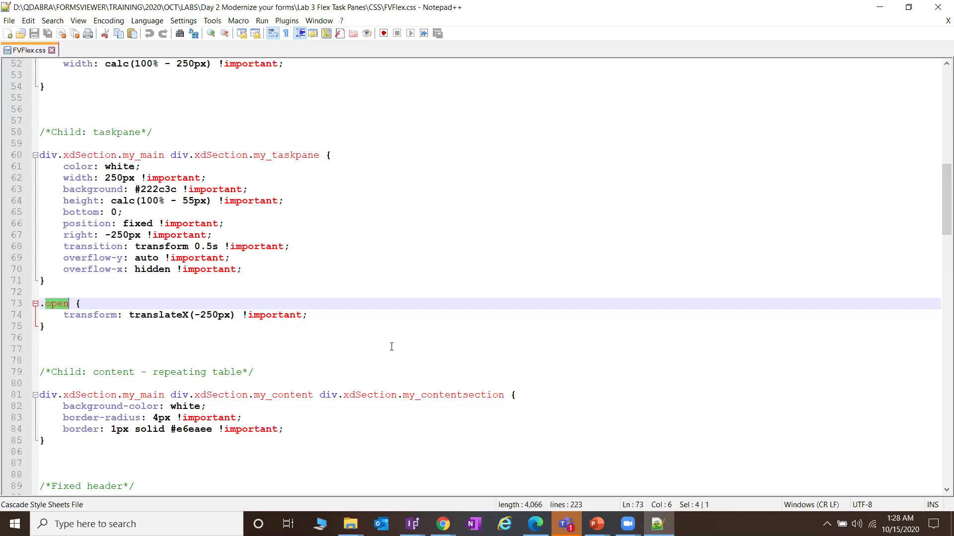
{"action": "scroll", "coordinate": [392, 347], "scroll_direction": "down", "scroll_amount": 3}
{"action": "scroll", "coordinate": [391, 347], "scroll_direction": "up", "scroll_amount": 7}
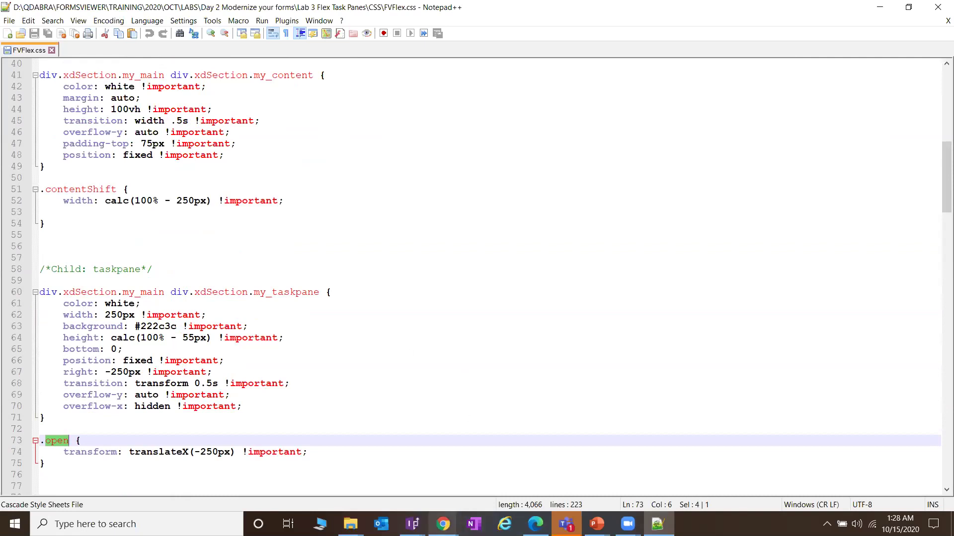
Return to the Update Template page in Chrome and open the Flex Task Pane End form.
{"action": "mouse_move", "coordinate": [443, 524]}
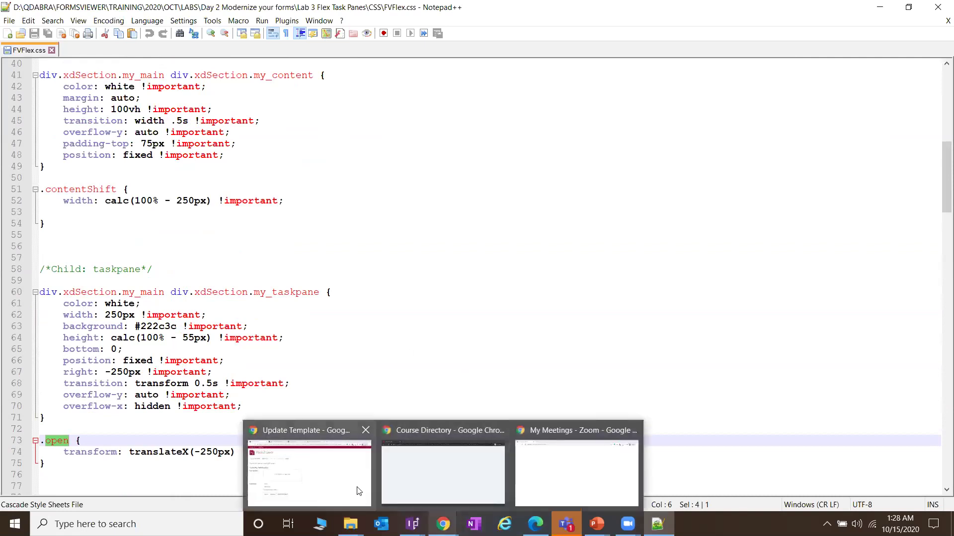
{"action": "mouse_move", "coordinate": [346, 491]}
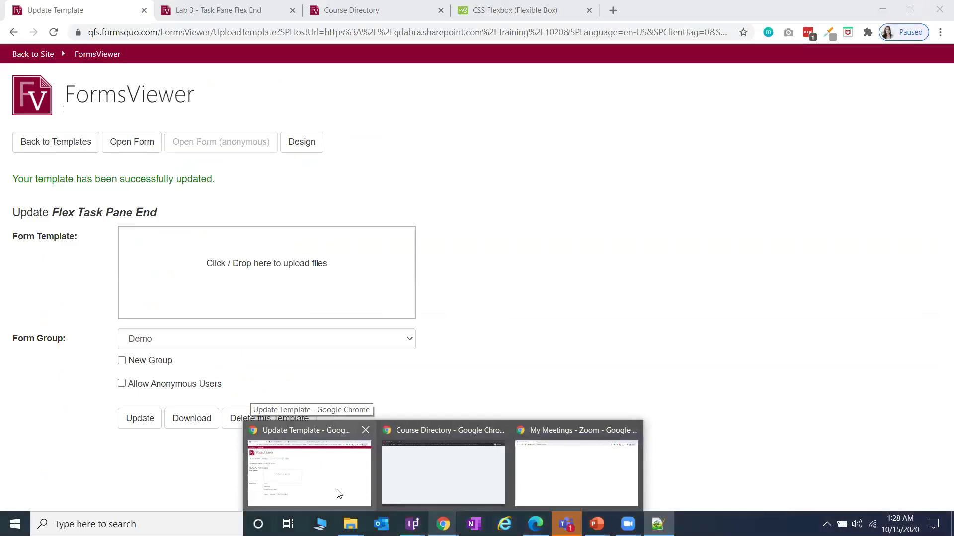
{"action": "left_click", "coordinate": [346, 491]}
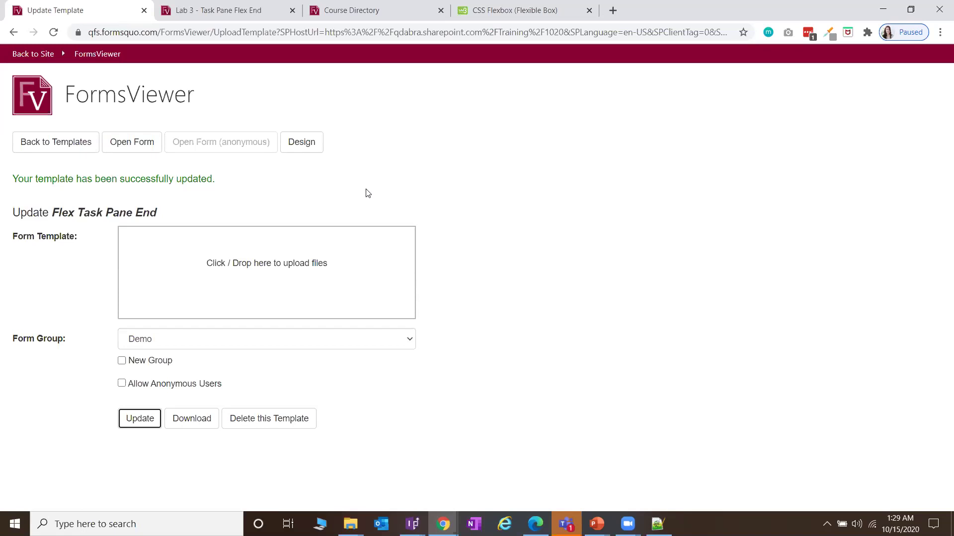
{"action": "left_click", "coordinate": [566, 254]}
{"action": "left_click", "coordinate": [143, 155]}
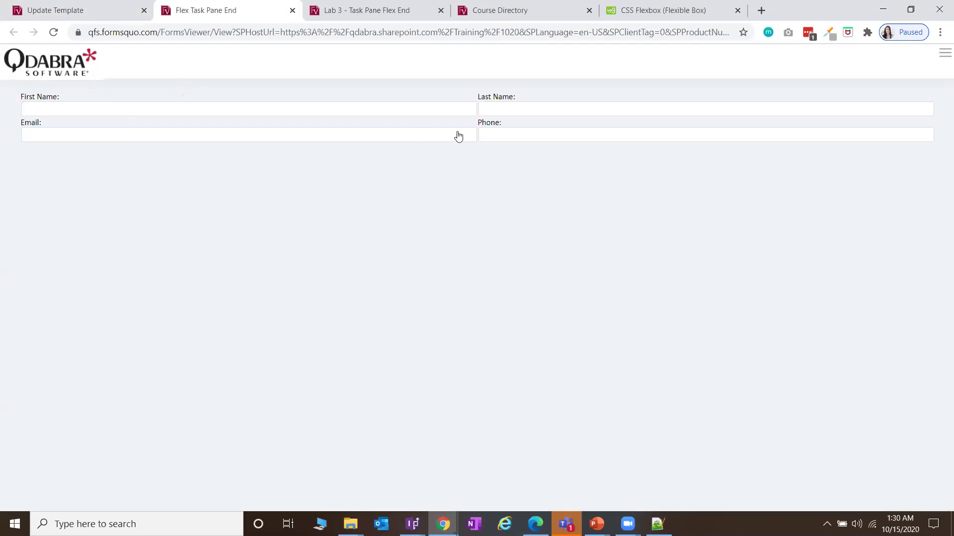
Test the header's hamburger button by opening and closing the sliding task pane several times, leaving the pane open.
{"action": "left_click", "coordinate": [938, 54]}
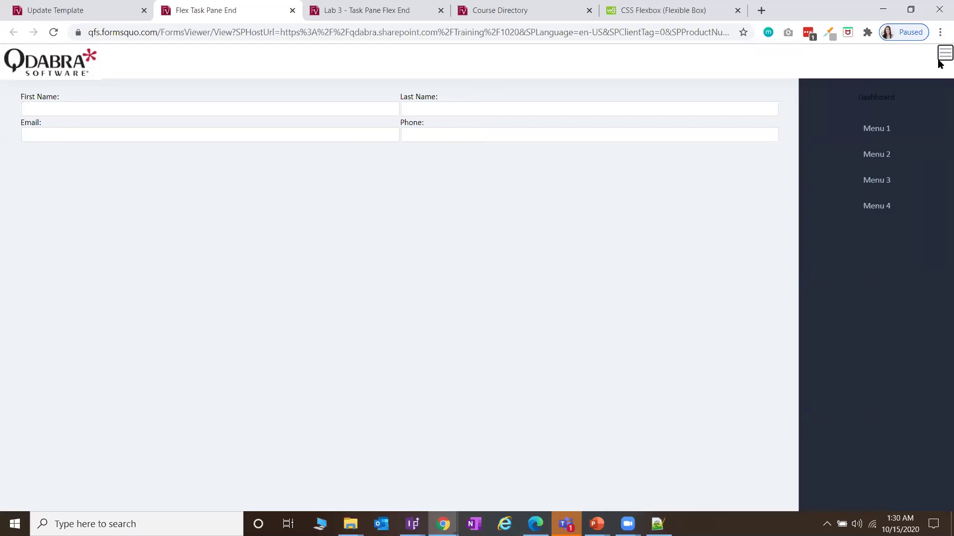
{"action": "left_click", "coordinate": [940, 60]}
{"action": "left_click", "coordinate": [940, 59]}
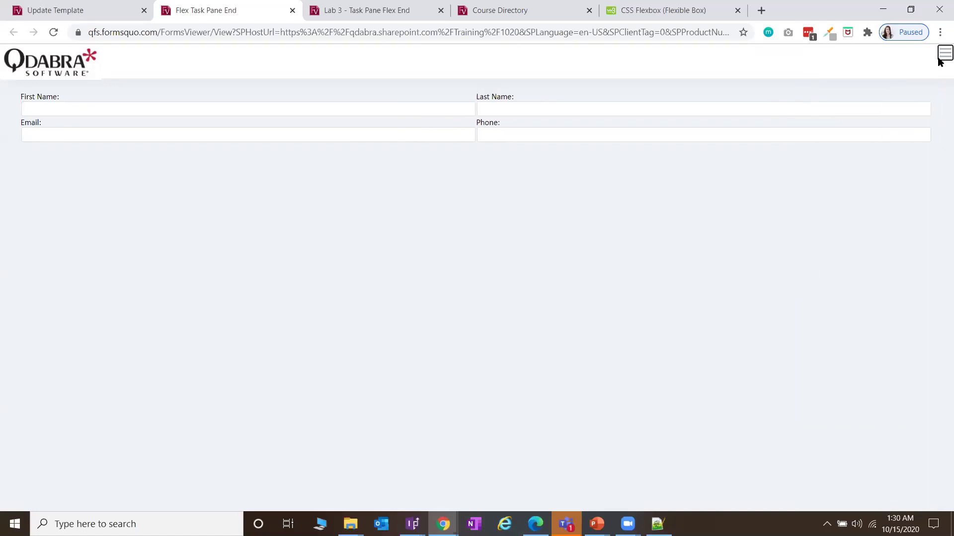
{"action": "left_click", "coordinate": [940, 59]}
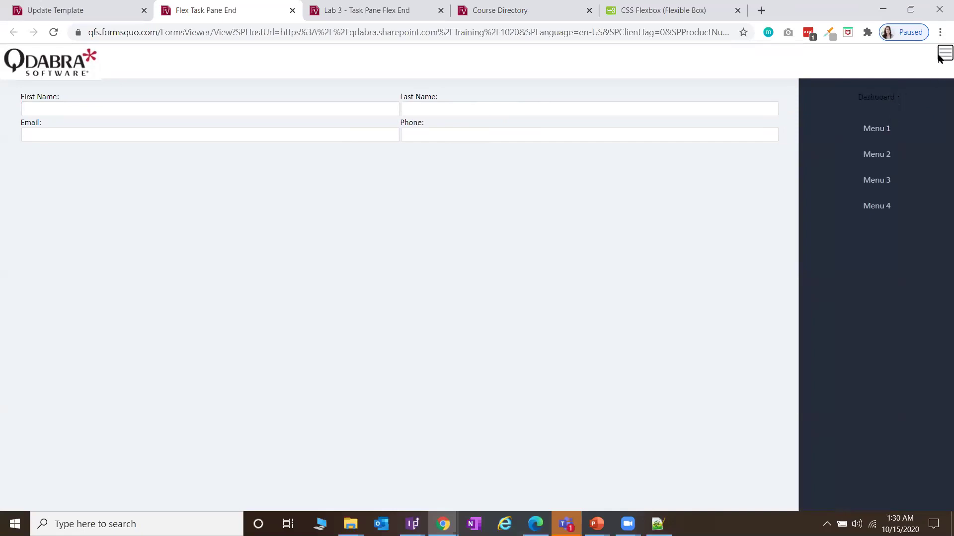
{"action": "left_click", "coordinate": [940, 59]}
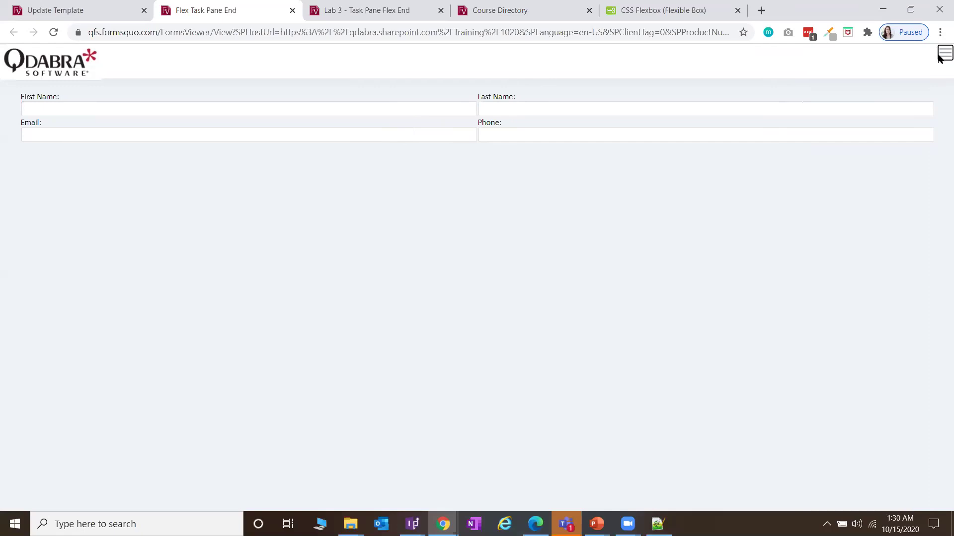
{"action": "left_click", "coordinate": [939, 59]}
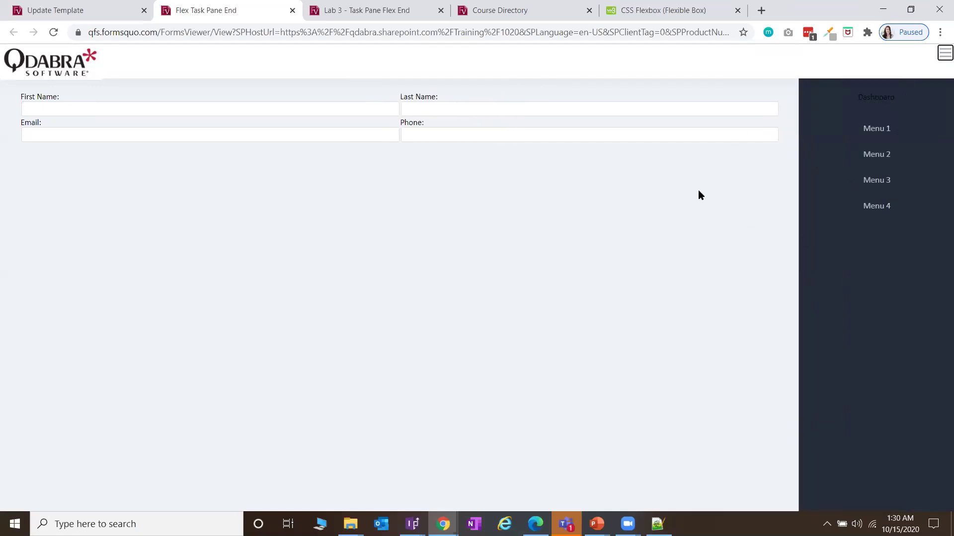
Try the Menu 1 to Menu 4 buttons in the form's task pane.
{"action": "left_click", "coordinate": [882, 135]}
{"action": "left_click", "coordinate": [888, 156]}
{"action": "left_click", "coordinate": [888, 185]}
{"action": "left_click", "coordinate": [889, 209]}
{"action": "left_click", "coordinate": [890, 187]}
{"action": "left_click", "coordinate": [894, 156]}
{"action": "left_click", "coordinate": [894, 134]}
{"action": "left_click", "coordinate": [900, 159]}
{"action": "left_click", "coordinate": [900, 180]}
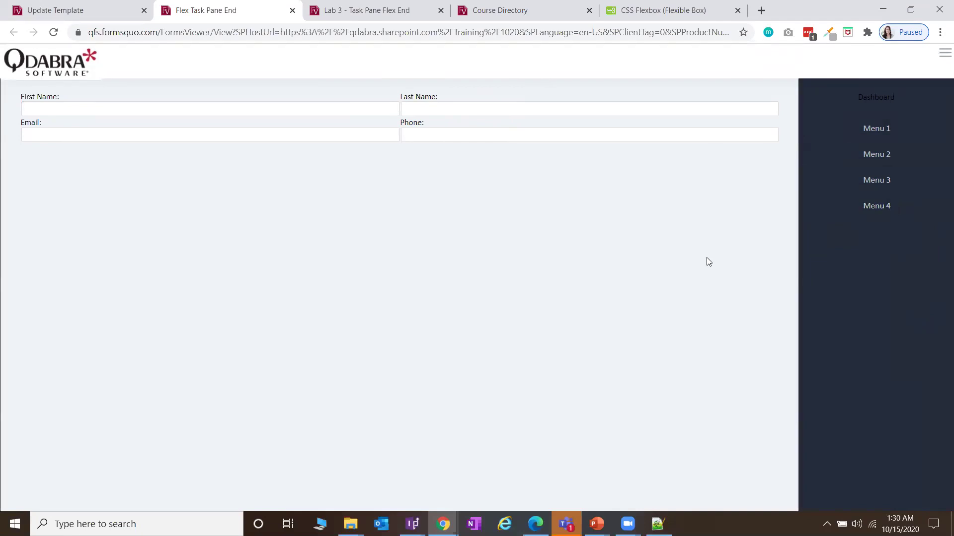
{"action": "left_click", "coordinate": [412, 524]}
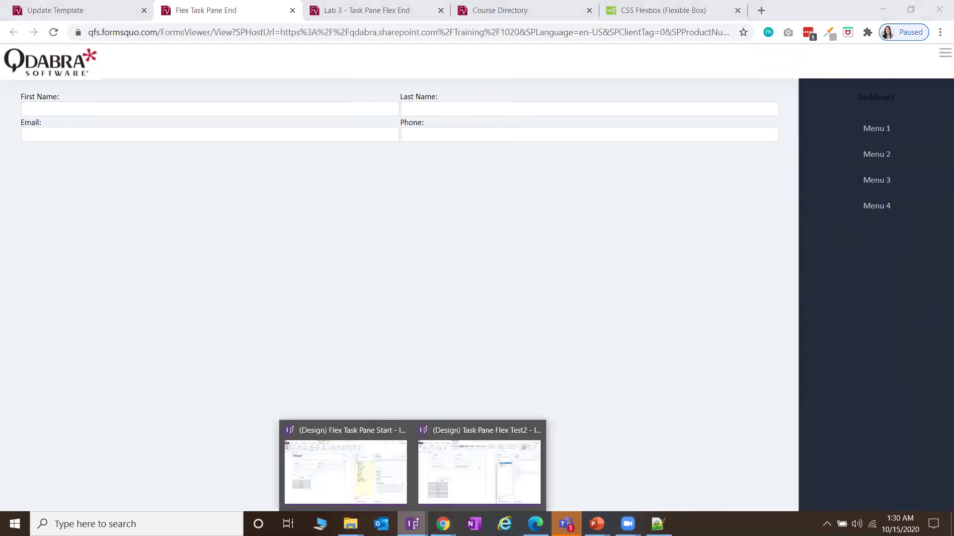
{"action": "left_click", "coordinate": [615, 393]}
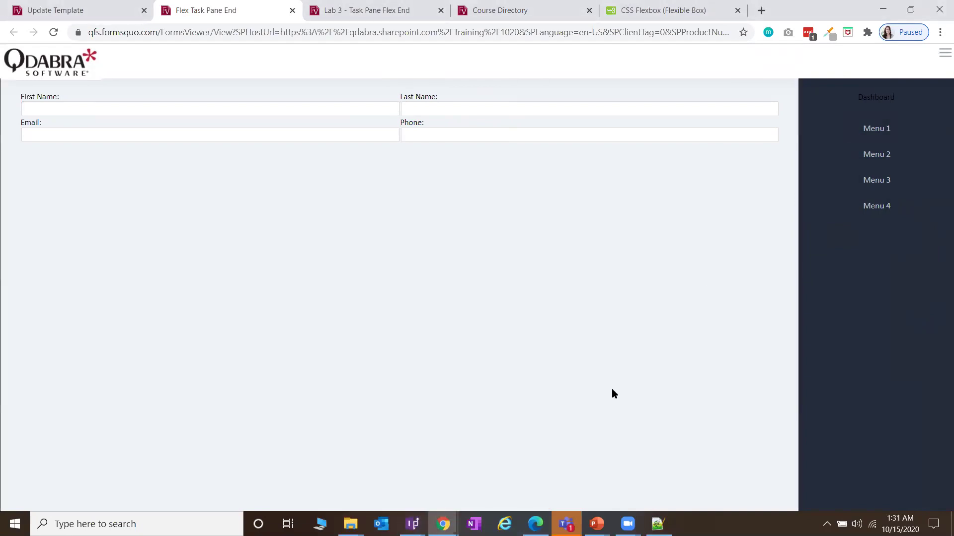
Return to the Manage Templates page and open the Lab 3 - Task Pane Flex End form from the Training Day 2 group.
{"action": "left_click", "coordinate": [75, 4]}
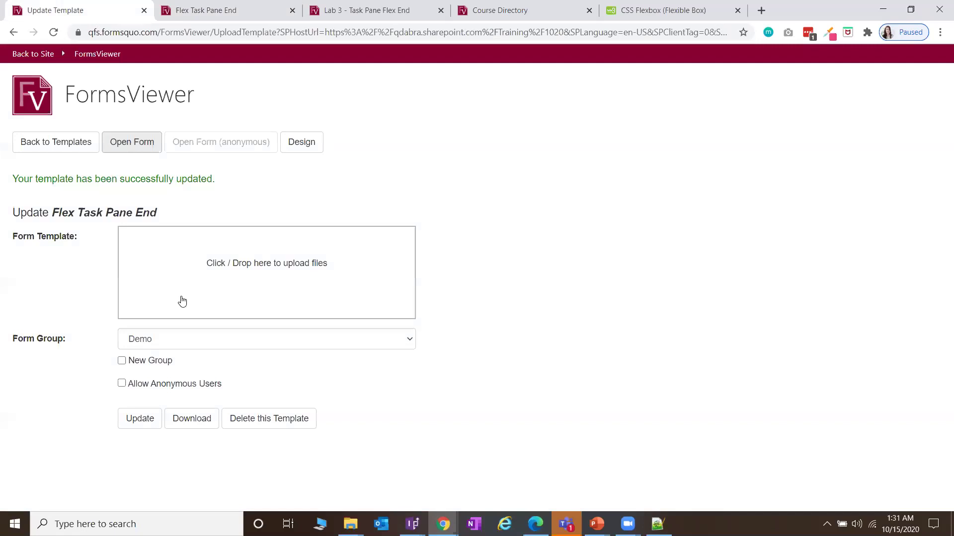
{"action": "left_click", "coordinate": [49, 145]}
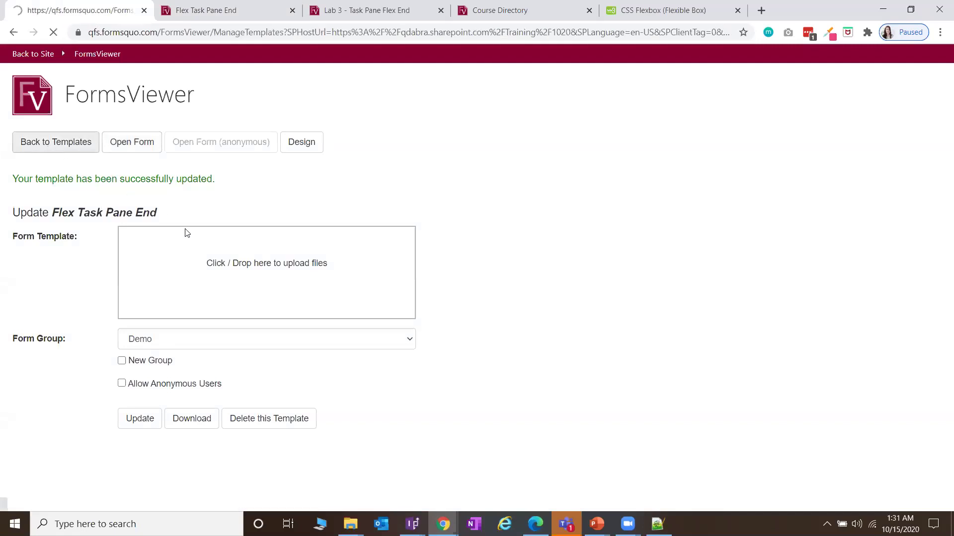
{"action": "scroll", "coordinate": [133, 335], "scroll_direction": "down", "scroll_amount": 1}
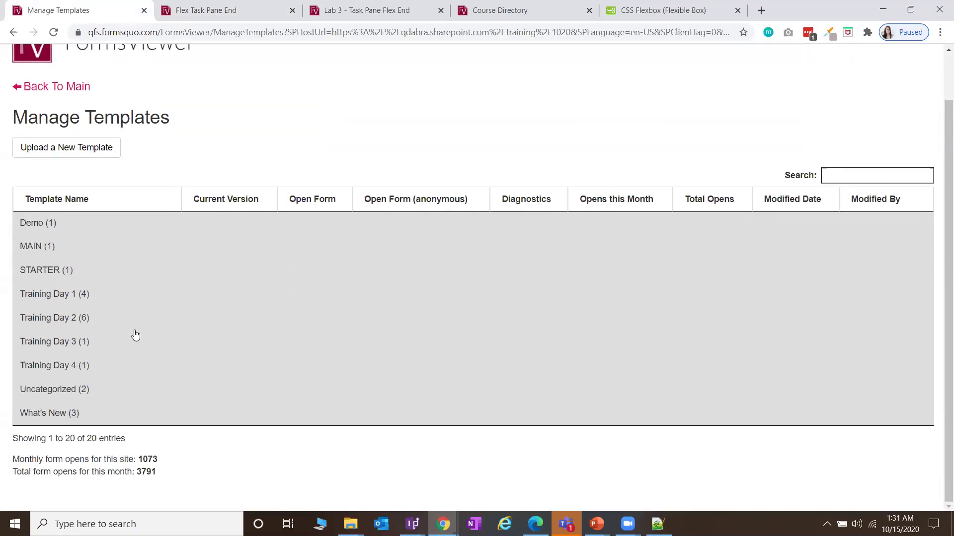
{"action": "left_click", "coordinate": [101, 322]}
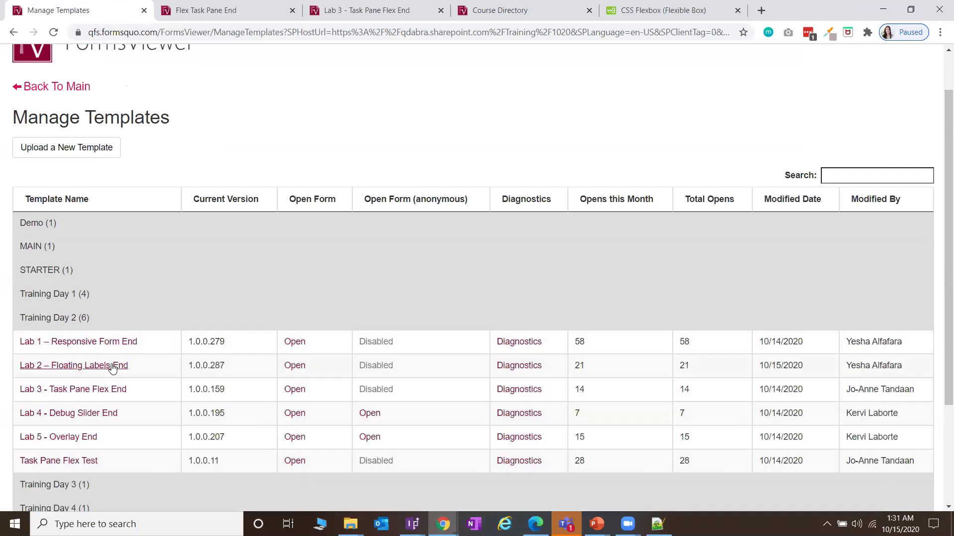
{"action": "left_click", "coordinate": [294, 390]}
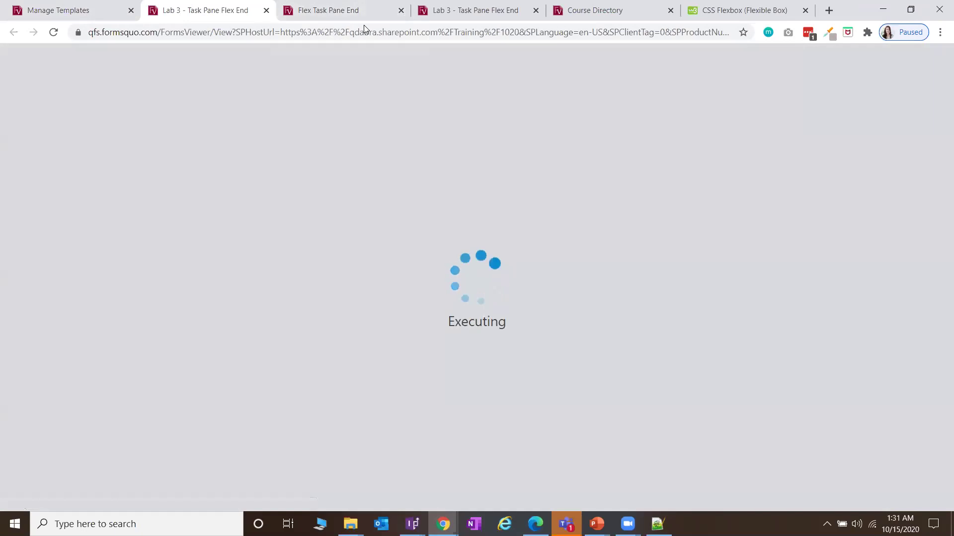
Close the Flex Task Pane End form and show the newly opened Lab 3 - Task Pane Flex End form.
{"action": "left_click", "coordinate": [358, 14]}
{"action": "right_click", "coordinate": [358, 13]}
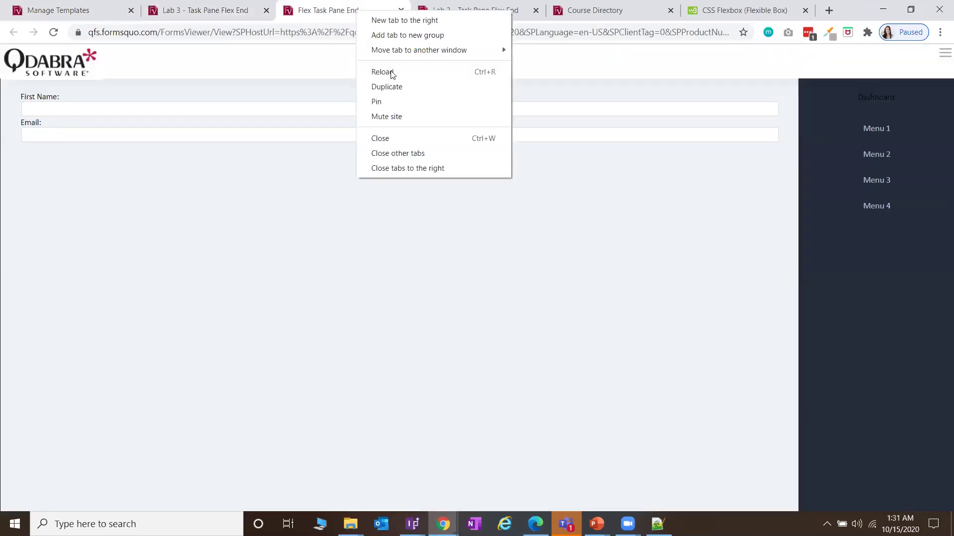
{"action": "left_click", "coordinate": [398, 139]}
{"action": "left_click", "coordinate": [213, 10]}
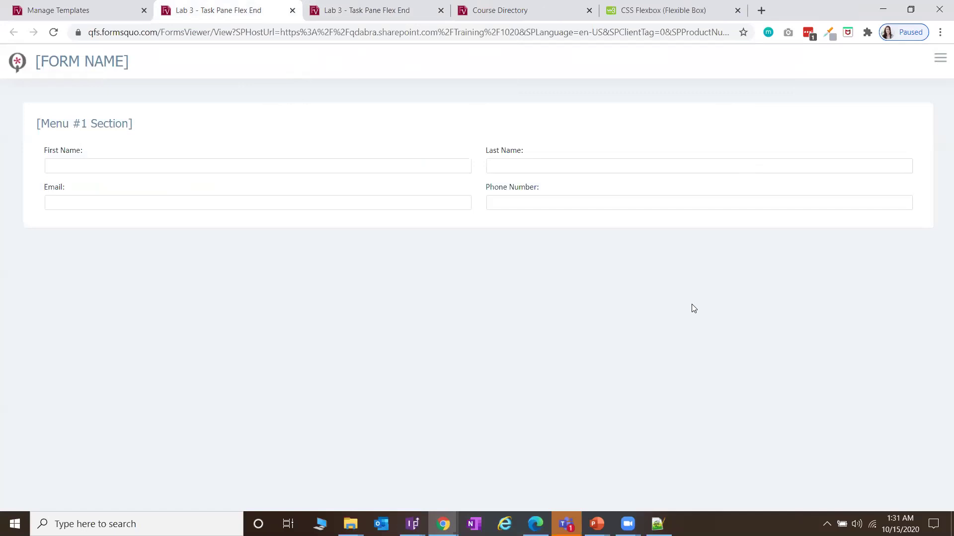
Test opening and closing the sliding task pane, and reload the form with the browser's developer tools open.
{"action": "left_click", "coordinate": [939, 58]}
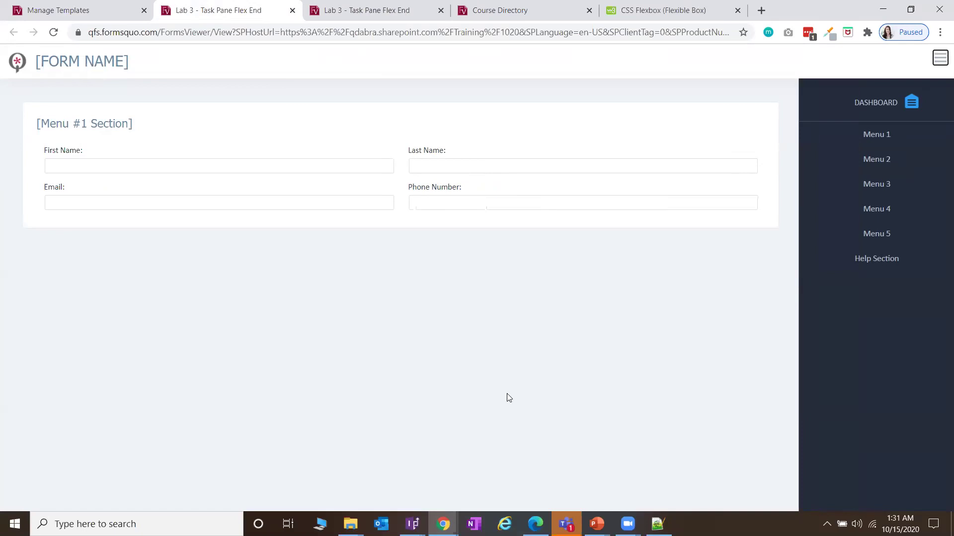
{"action": "left_click", "coordinate": [940, 59]}
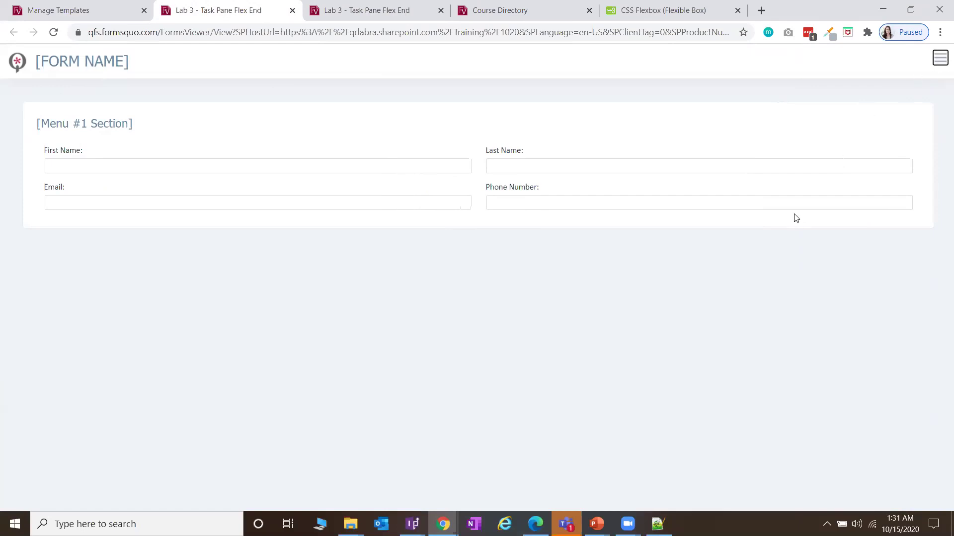
{"action": "key", "text": "F12"}
{"action": "key", "text": "F5"}
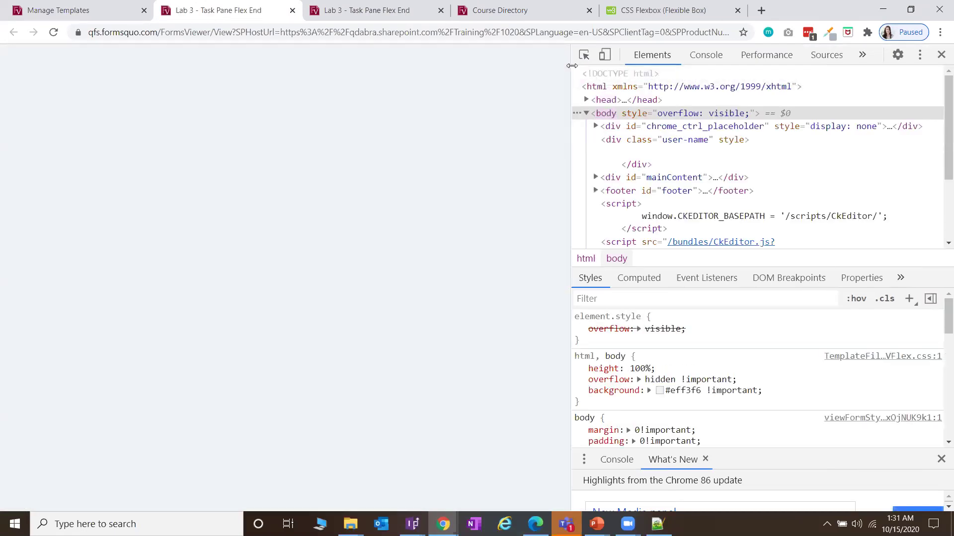
Inspect the form's content area and select its parent my_main section in the element tree.
{"action": "left_click", "coordinate": [584, 55]}
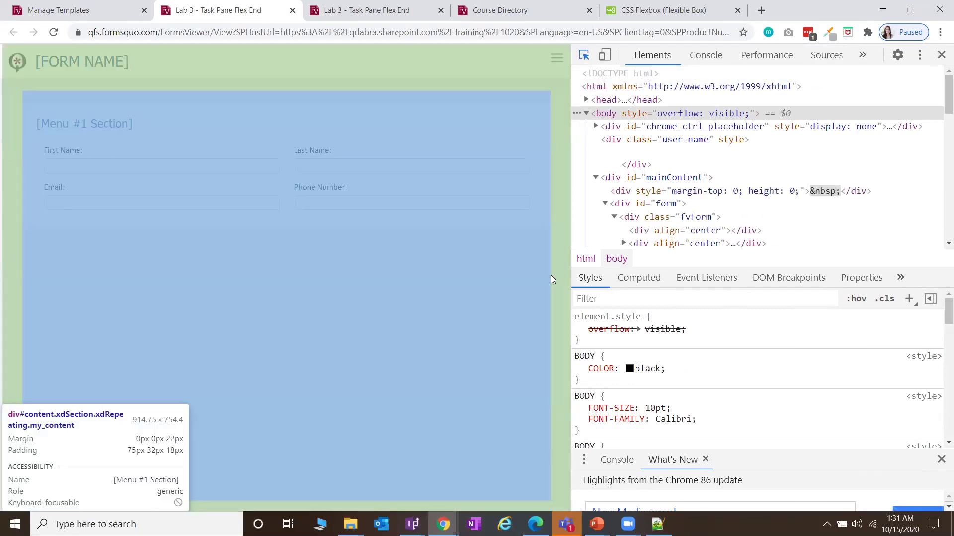
{"action": "left_click", "coordinate": [550, 276]}
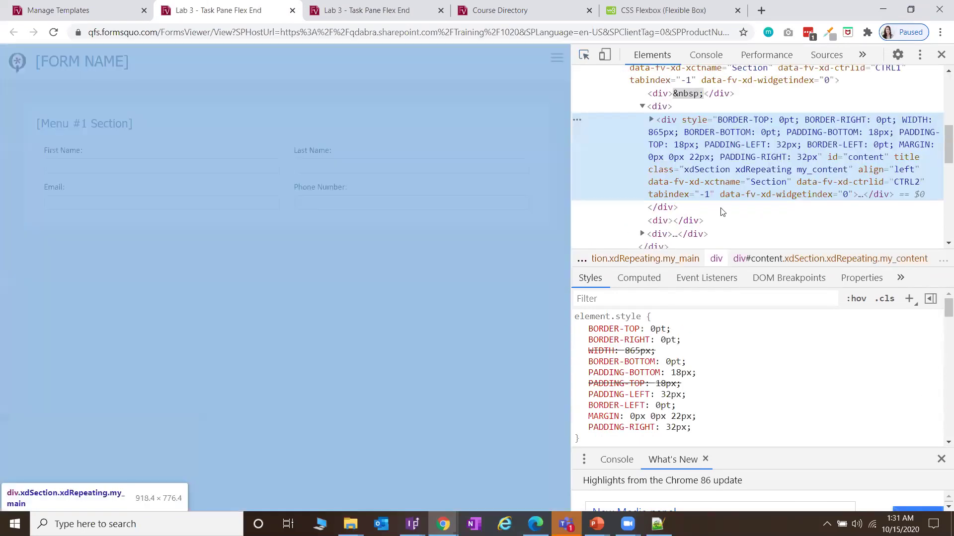
{"action": "scroll", "coordinate": [760, 182], "scroll_direction": "up", "scroll_amount": 2}
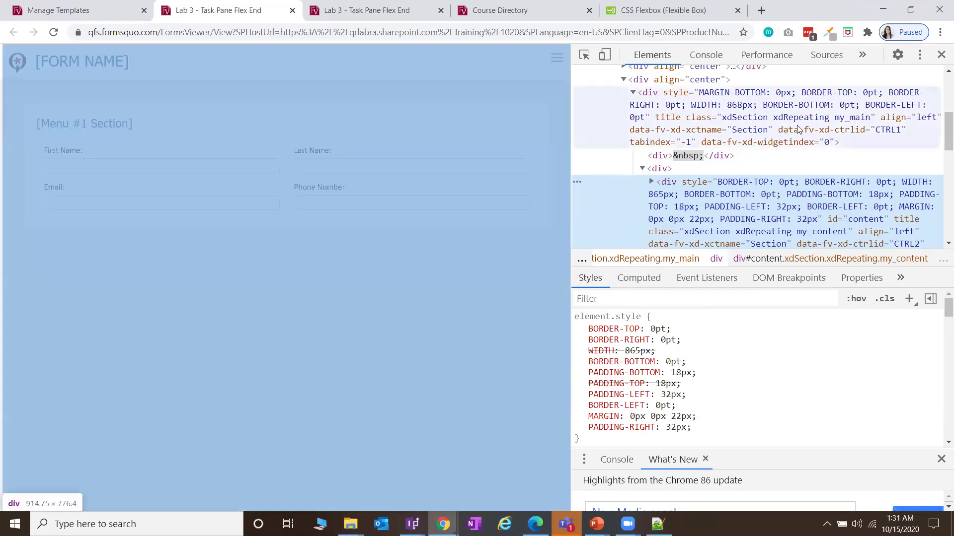
{"action": "left_click", "coordinate": [799, 129]}
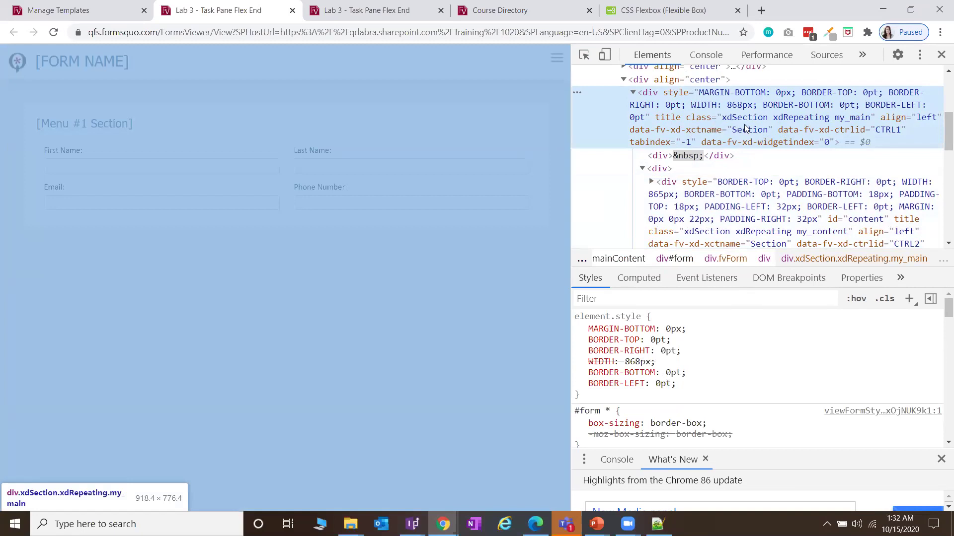
{"action": "scroll", "coordinate": [725, 128], "scroll_direction": "up", "scroll_amount": 3}
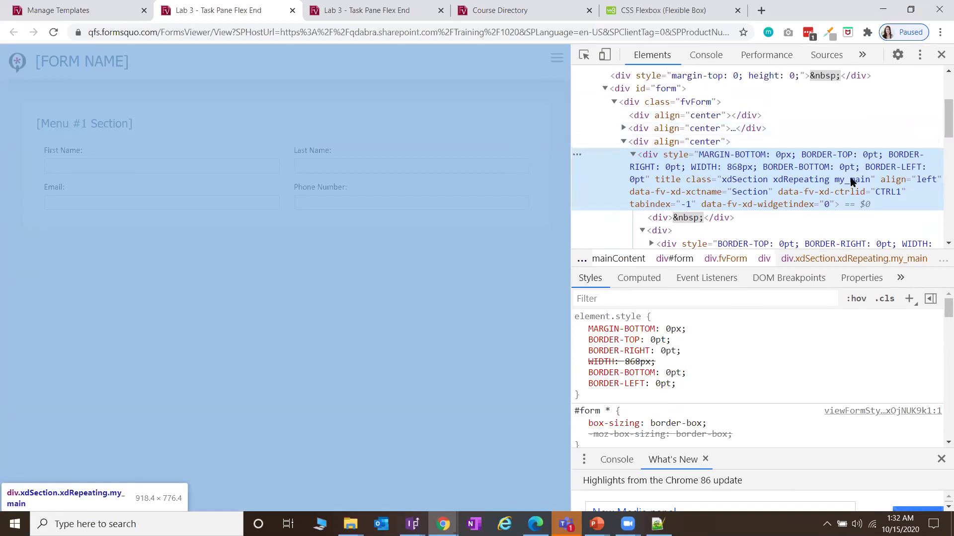
{"action": "scroll", "coordinate": [828, 184], "scroll_direction": "down", "scroll_amount": 3}
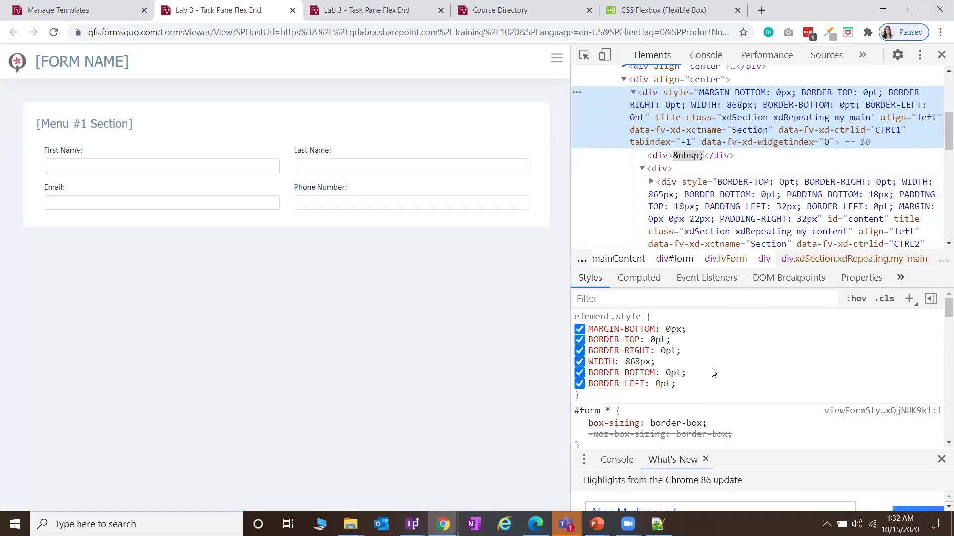
Switch the display: flex declaration of the div.xdSection.my_main rule off and back on.
{"action": "scroll", "coordinate": [716, 373], "scroll_direction": "down", "scroll_amount": 5}
{"action": "scroll", "coordinate": [710, 370], "scroll_direction": "up", "scroll_amount": 2}
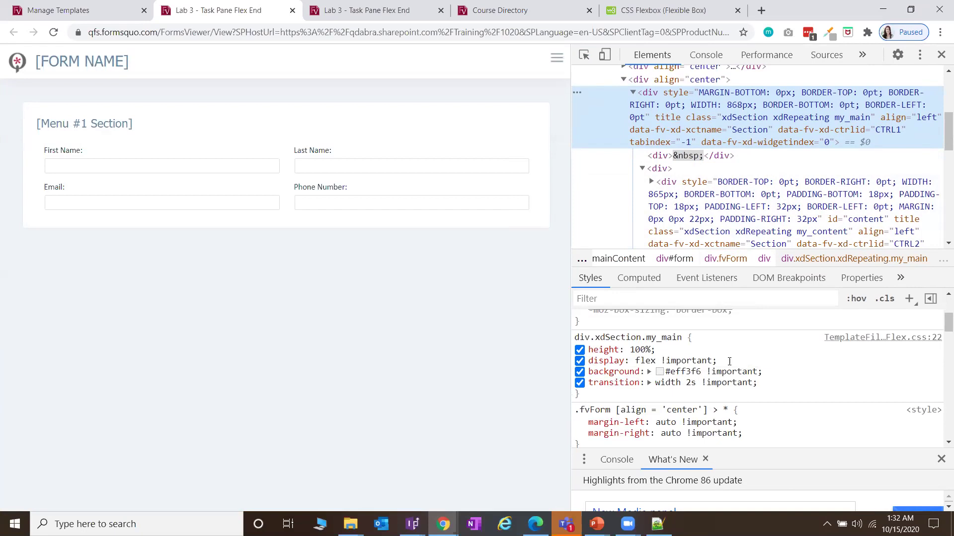
{"action": "left_click", "coordinate": [580, 363]}
{"action": "left_click", "coordinate": [580, 363]}
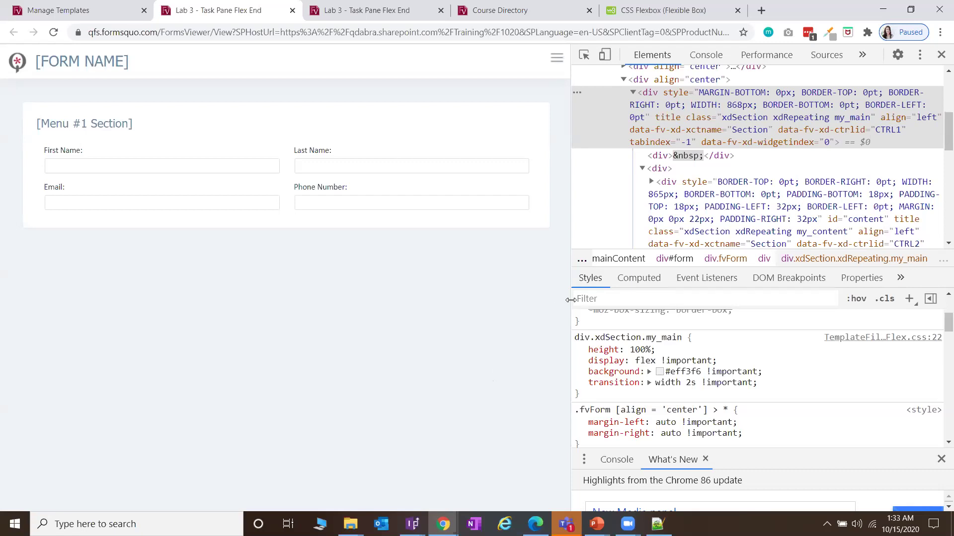
Resize the form area at several widths and test the sliding task pane, leaving it open.
{"action": "left_click_drag", "start_coordinate": [571, 298], "coordinate": [727, 292]}
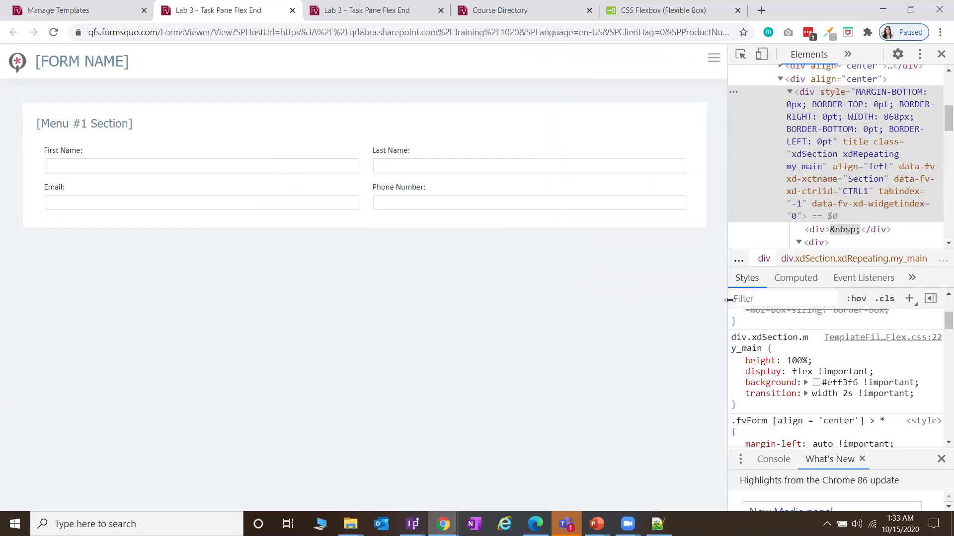
{"action": "left_click_drag", "start_coordinate": [728, 300], "coordinate": [702, 304]}
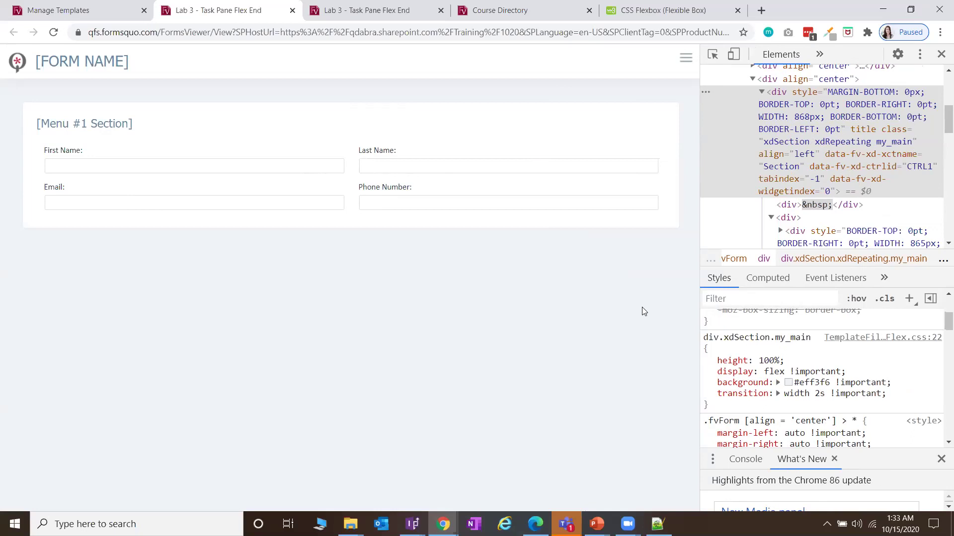
{"action": "left_click_drag", "start_coordinate": [816, 281], "coordinate": [805, 280]}
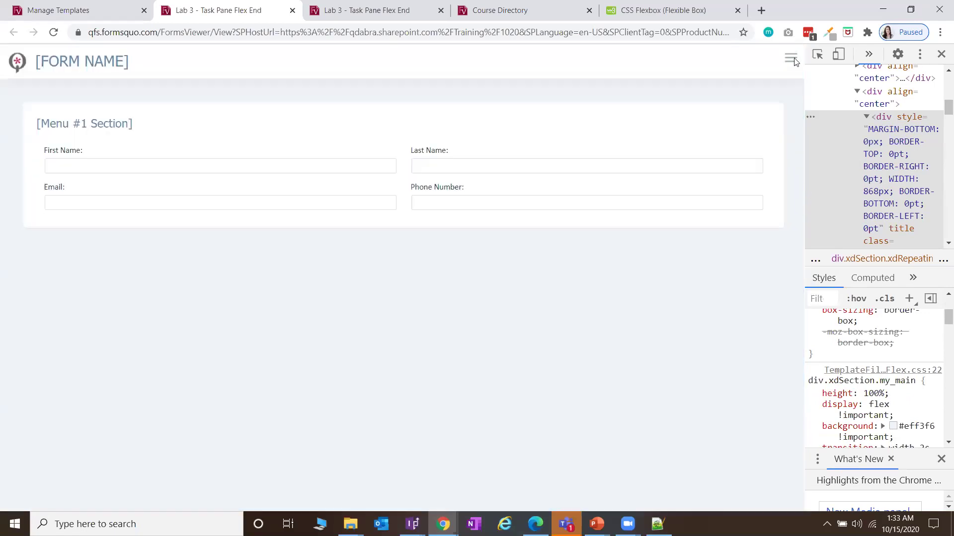
{"action": "left_click", "coordinate": [792, 61]}
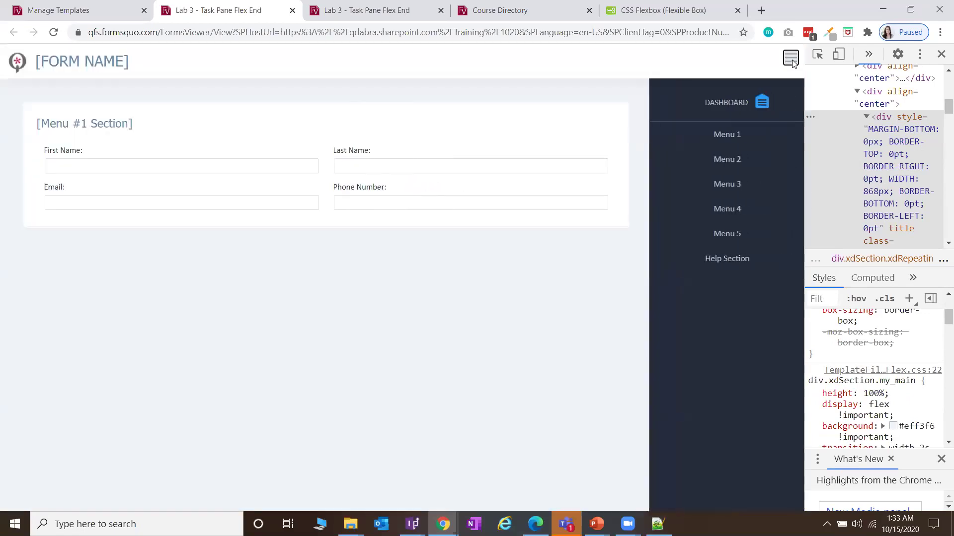
{"action": "left_click", "coordinate": [791, 61]}
{"action": "left_click", "coordinate": [792, 60]}
Inspect the open task pane and select its my_taskpane section in the element tree.
{"action": "left_click_drag", "start_coordinate": [804, 98], "coordinate": [740, 98]}
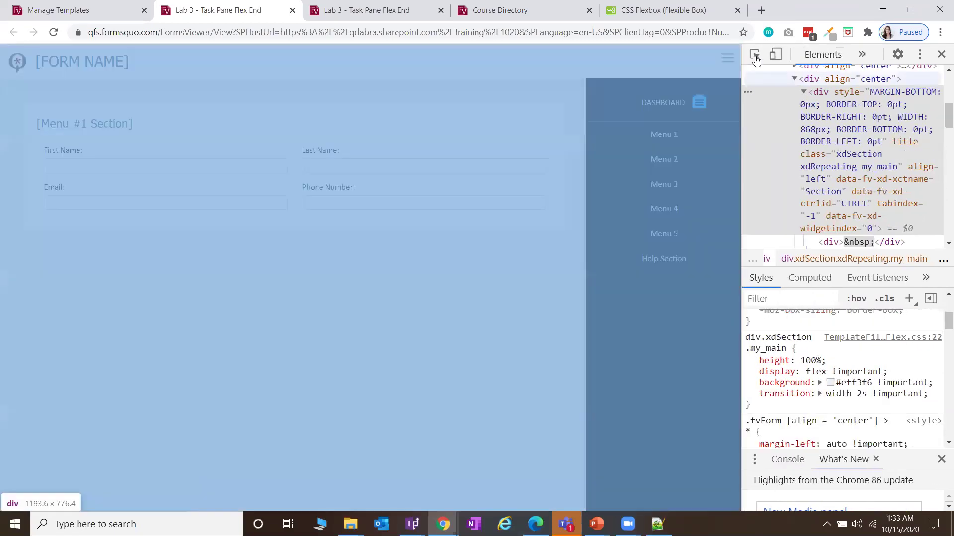
{"action": "left_click", "coordinate": [754, 54]}
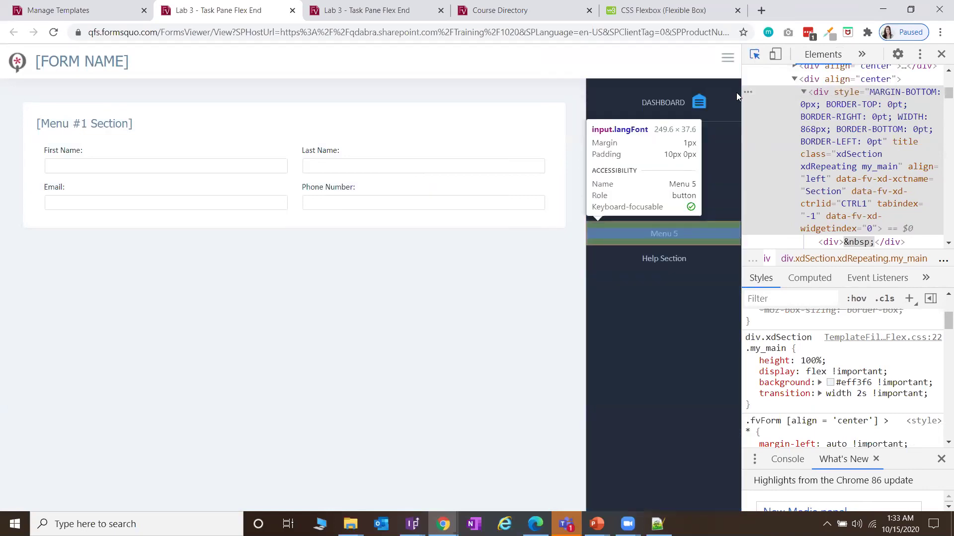
{"action": "left_click", "coordinate": [591, 89]}
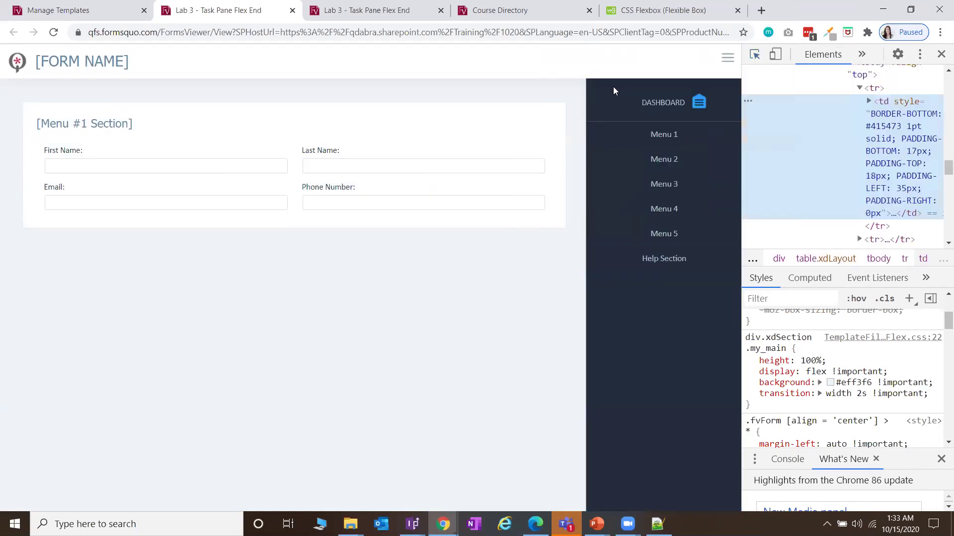
{"action": "left_click_drag", "start_coordinate": [741, 134], "coordinate": [631, 148]}
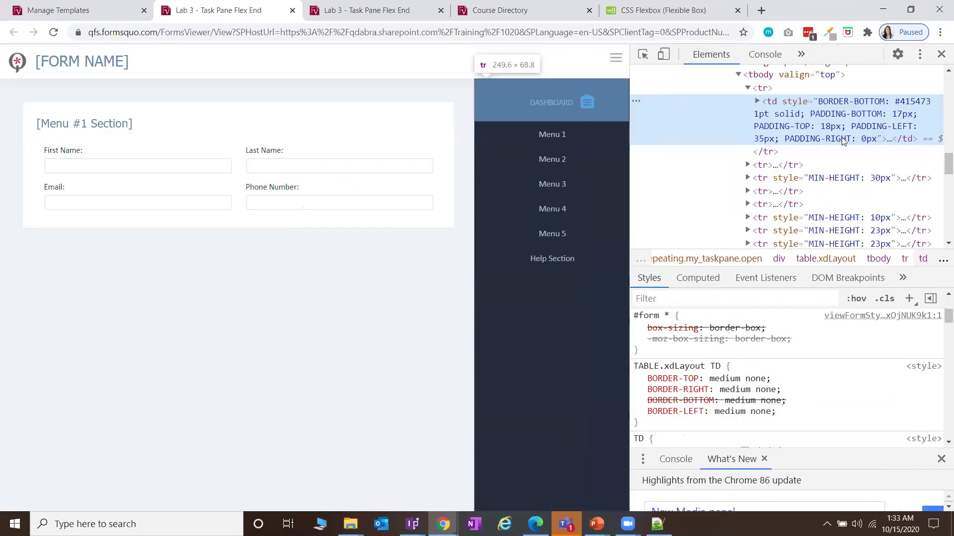
{"action": "scroll", "coordinate": [845, 159], "scroll_direction": "up", "scroll_amount": 2}
{"action": "scroll", "coordinate": [850, 166], "scroll_direction": "up", "scroll_amount": 1}
{"action": "scroll", "coordinate": [850, 166], "scroll_direction": "up", "scroll_amount": 3}
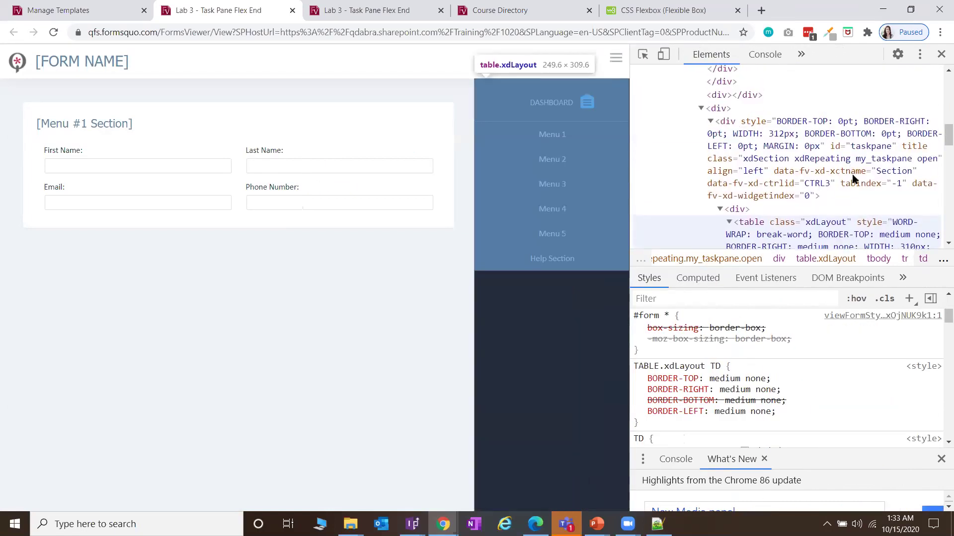
{"action": "left_click", "coordinate": [854, 176]}
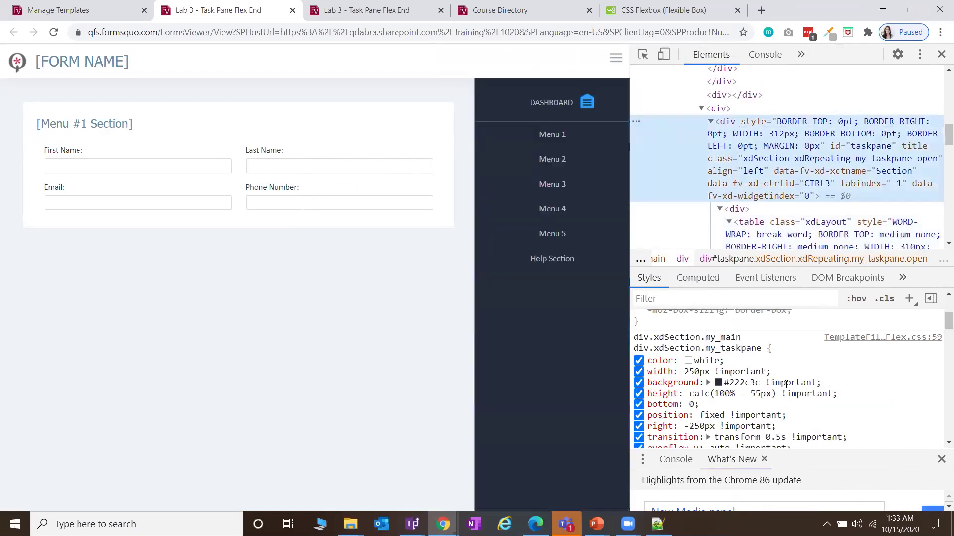
Switch the right: -250px declaration of the my_taskpane rule off and back on.
{"action": "scroll", "coordinate": [719, 395], "scroll_direction": "down", "scroll_amount": 3}
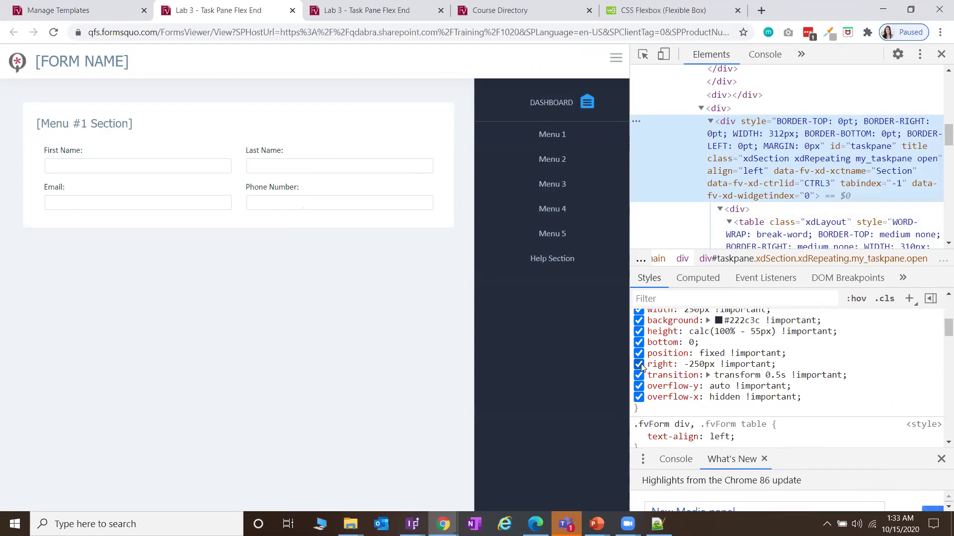
{"action": "left_click", "coordinate": [639, 365]}
{"action": "left_click", "coordinate": [639, 365]}
Try different form widths with the task pane open, and test closing and reopening the pane.
{"action": "left_click_drag", "start_coordinate": [630, 333], "coordinate": [737, 332]}
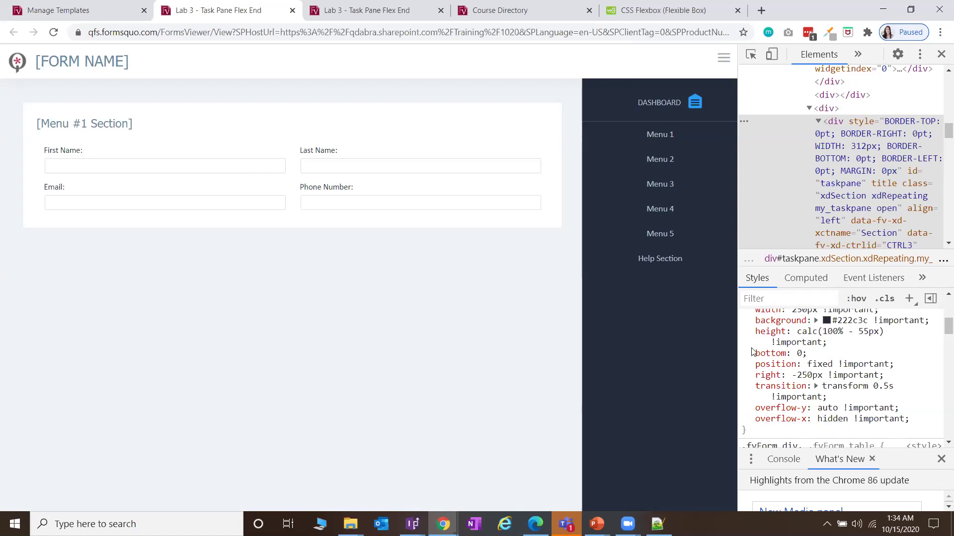
{"action": "left_click_drag", "start_coordinate": [736, 345], "coordinate": [704, 345]}
{"action": "left_click_drag", "start_coordinate": [778, 343], "coordinate": [763, 343]}
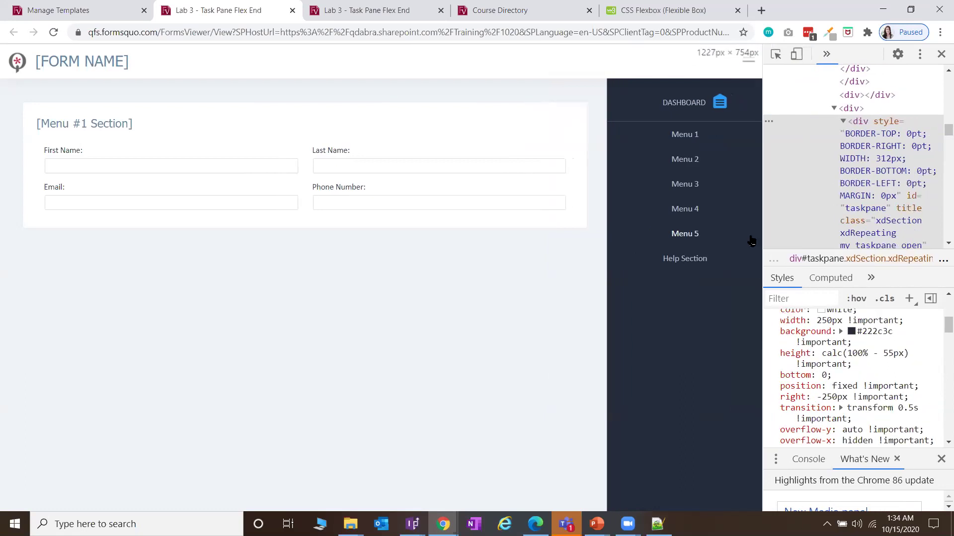
{"action": "left_click", "coordinate": [748, 59]}
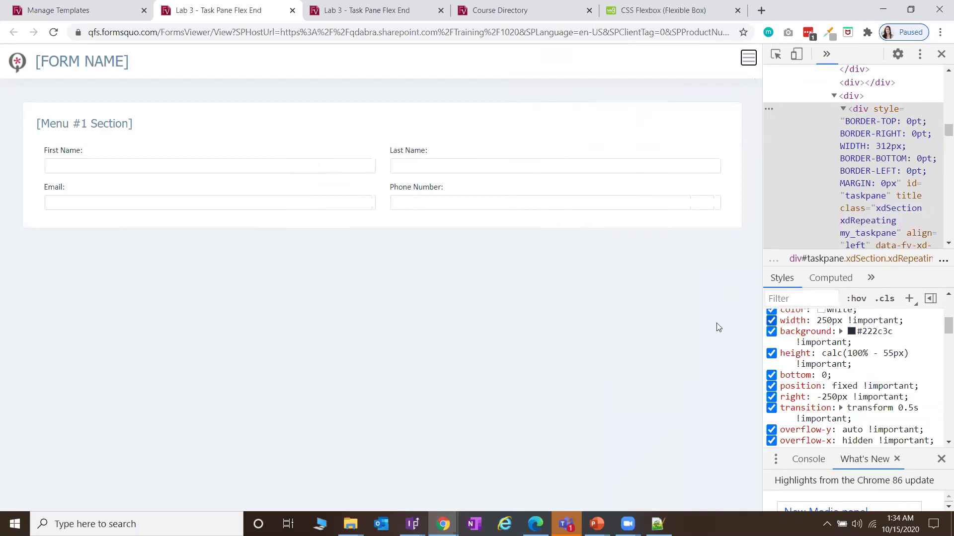
{"action": "left_click", "coordinate": [748, 57]}
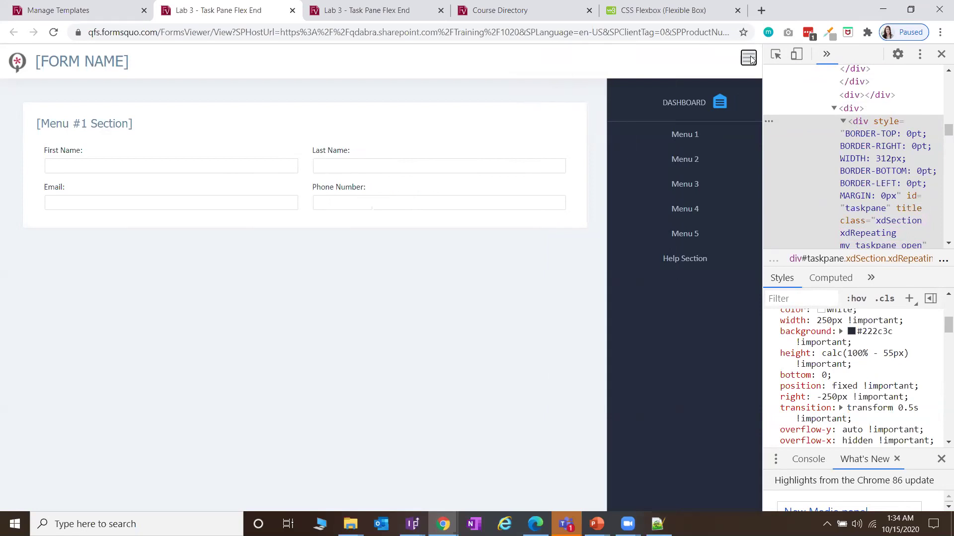
Toggle the my_taskpane rule's position: fixed declaration off and on, then close the task pane and resize the form area.
{"action": "mouse_move", "coordinate": [874, 429]}
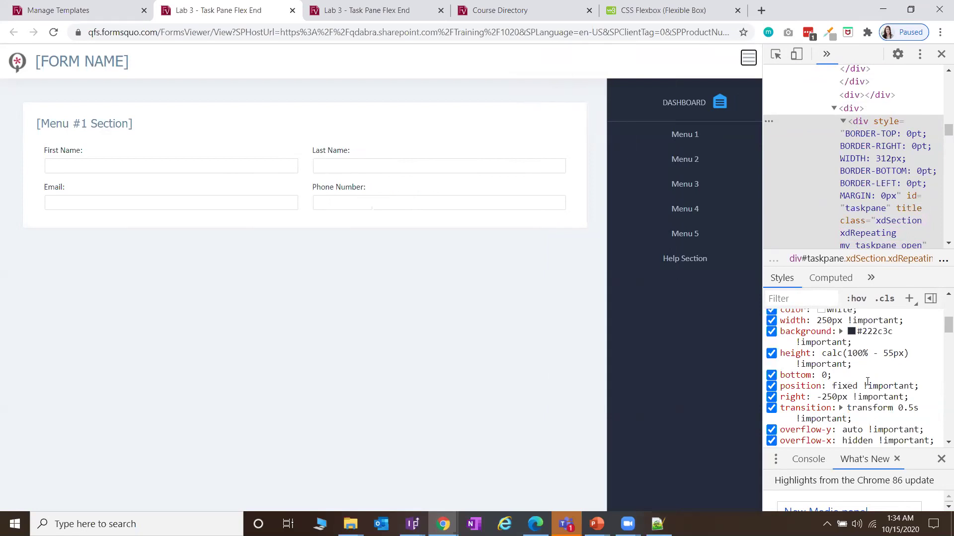
{"action": "scroll", "coordinate": [877, 381], "scroll_direction": "down", "scroll_amount": 1}
{"action": "scroll", "coordinate": [850, 390], "scroll_direction": "up", "scroll_amount": 1}
{"action": "left_click", "coordinate": [772, 386]}
{"action": "left_click", "coordinate": [772, 387]}
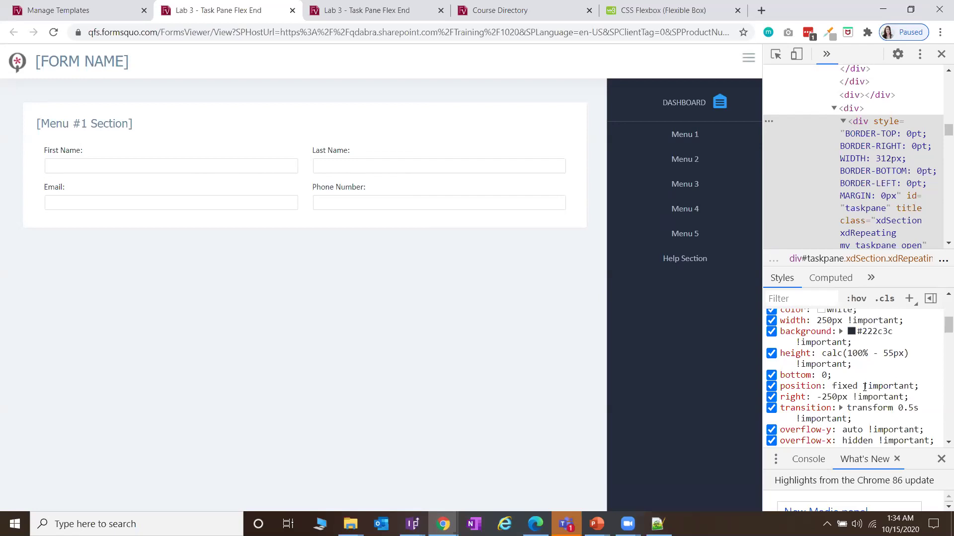
{"action": "left_click", "coordinate": [749, 58]}
{"action": "left_click_drag", "start_coordinate": [867, 89], "coordinate": [756, 89]}
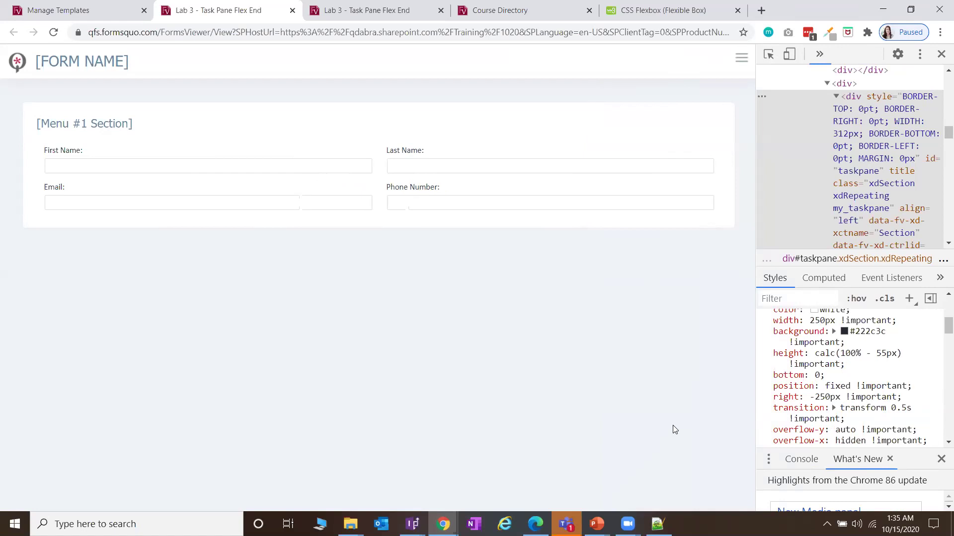
Switch to FVFlex.css in Notepad++ and review the rules from html,body through my_main and my_content to the my_taskpane and .open blocks.
{"action": "key", "text": "alt+Tab"}
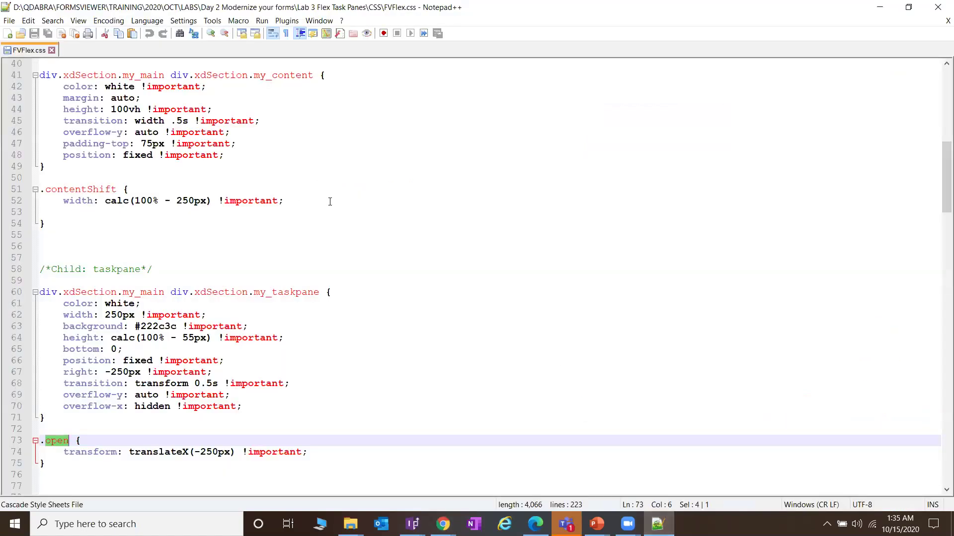
{"action": "scroll", "coordinate": [330, 202], "scroll_direction": "up", "scroll_amount": 9}
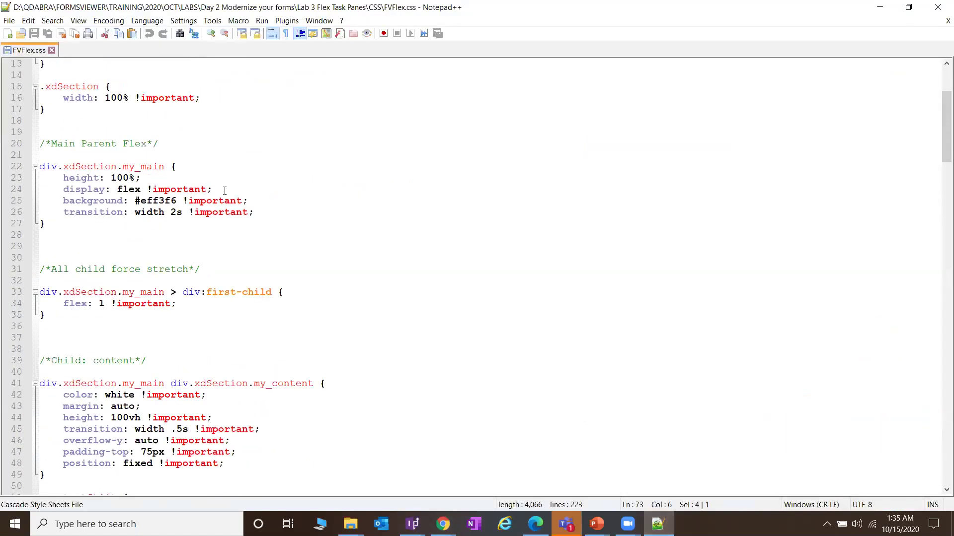
{"action": "scroll", "coordinate": [233, 196], "scroll_direction": "up", "scroll_amount": 4}
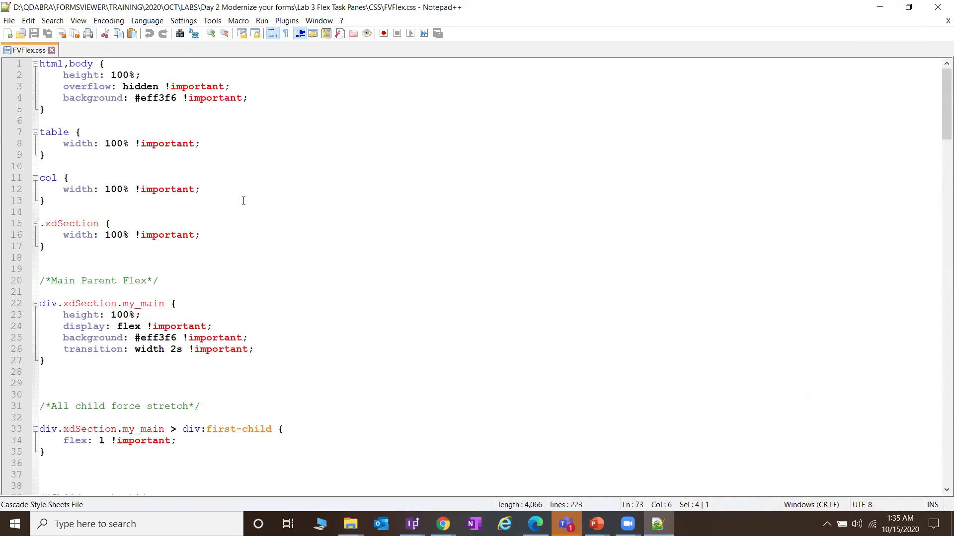
{"action": "scroll", "coordinate": [243, 202], "scroll_direction": "down", "scroll_amount": 12}
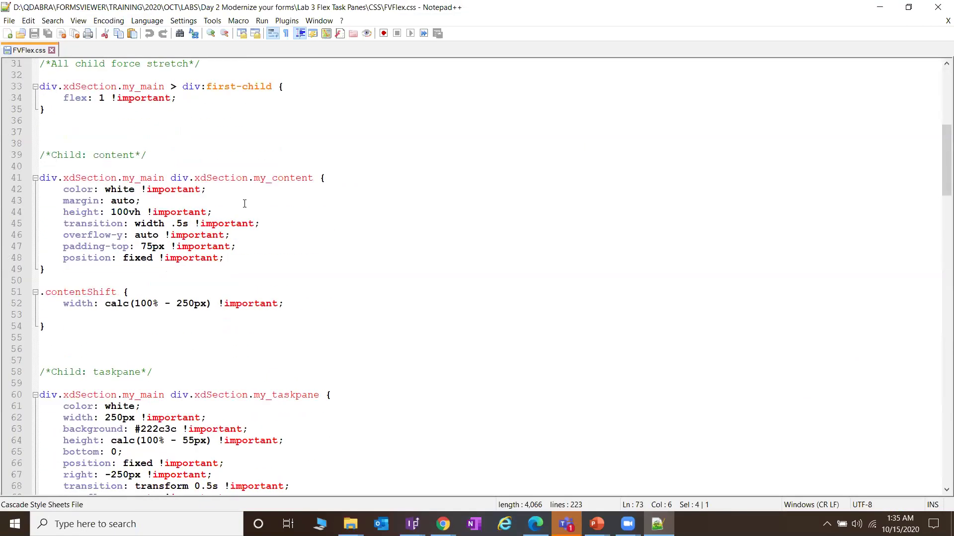
{"action": "scroll", "coordinate": [245, 203], "scroll_direction": "down", "scroll_amount": 1}
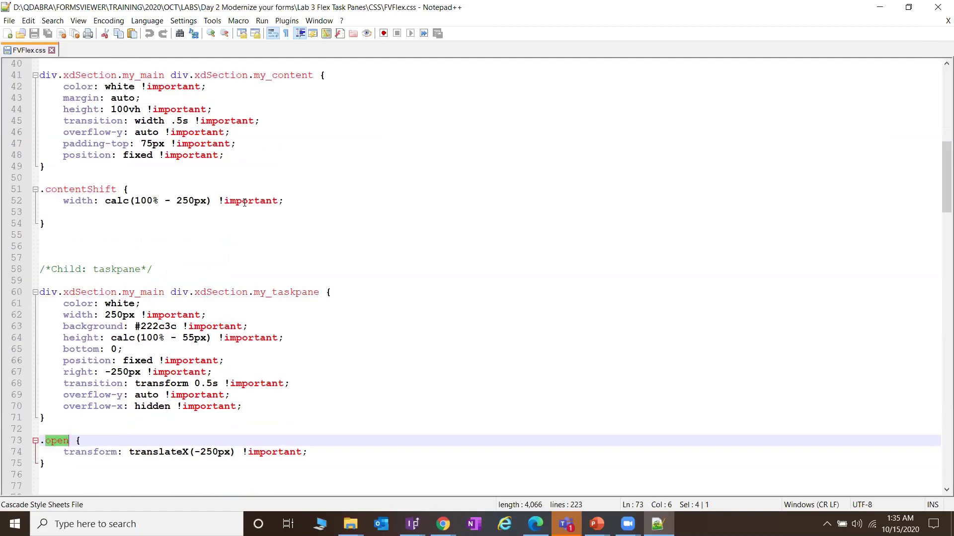
{"action": "scroll", "coordinate": [265, 221], "scroll_direction": "down", "scroll_amount": 2}
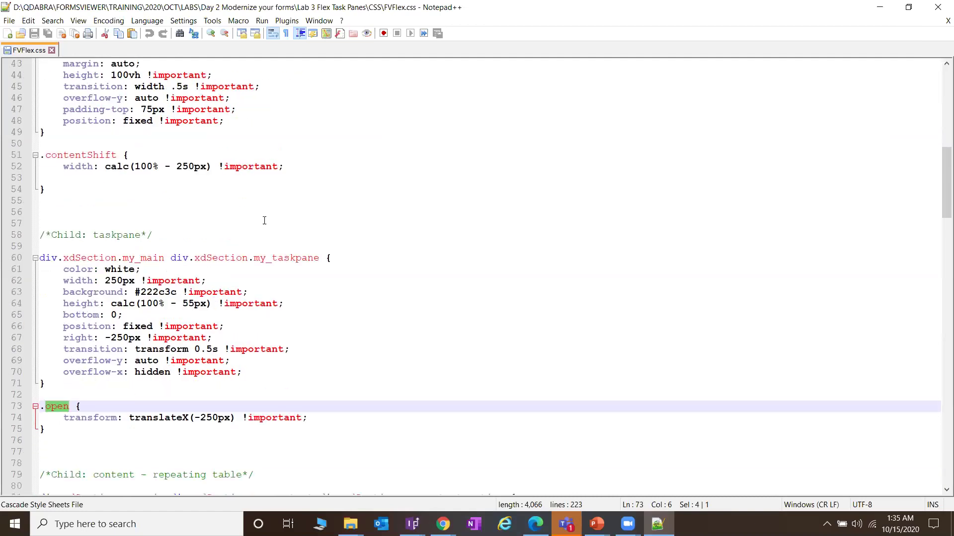
Review the FVFlex.css rules below .open, from the repeating-table content and fixed header to the task pane toggle and button styles.
{"action": "scroll", "coordinate": [264, 223], "scroll_direction": "down", "scroll_amount": 6}
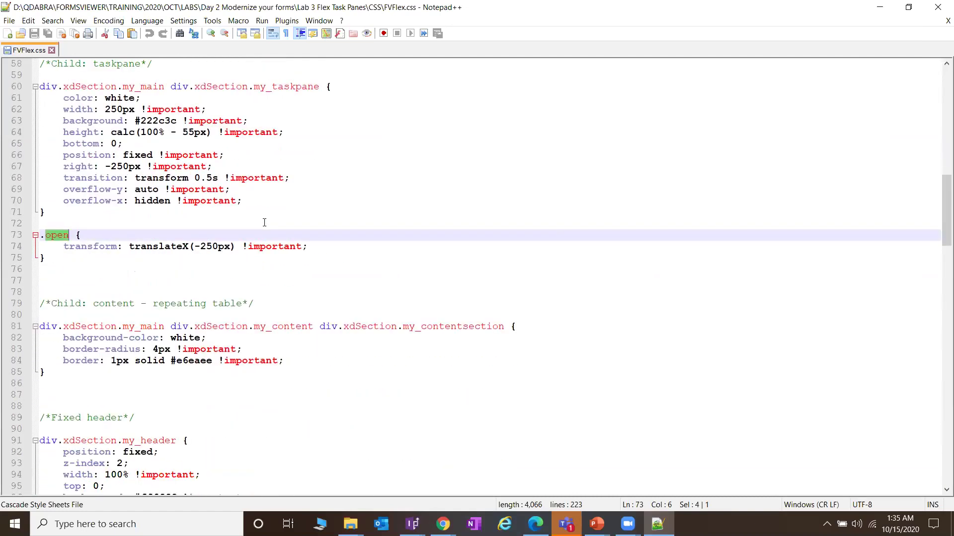
{"action": "scroll", "coordinate": [288, 237], "scroll_direction": "down", "scroll_amount": 2}
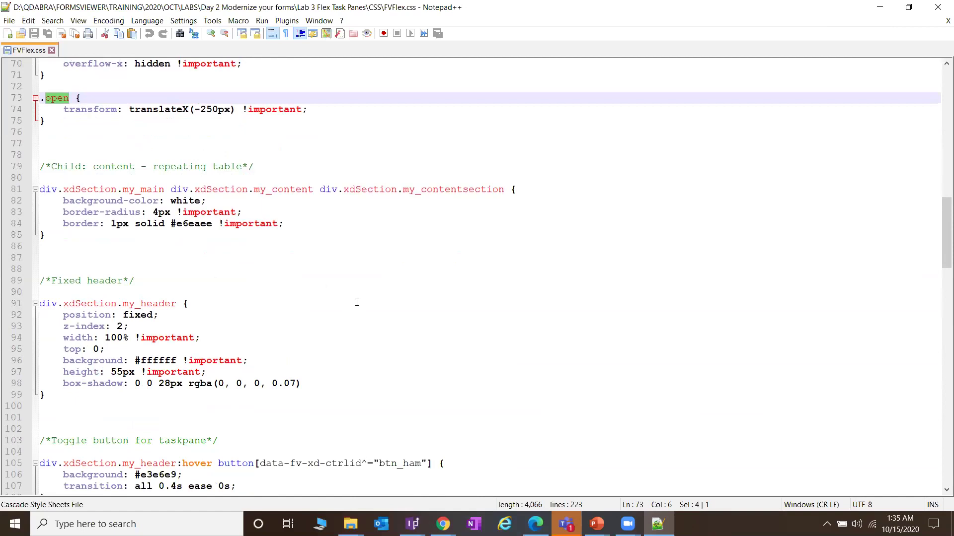
{"action": "scroll", "coordinate": [358, 297], "scroll_direction": "down", "scroll_amount": 7}
{"action": "scroll", "coordinate": [366, 297], "scroll_direction": "down", "scroll_amount": 3}
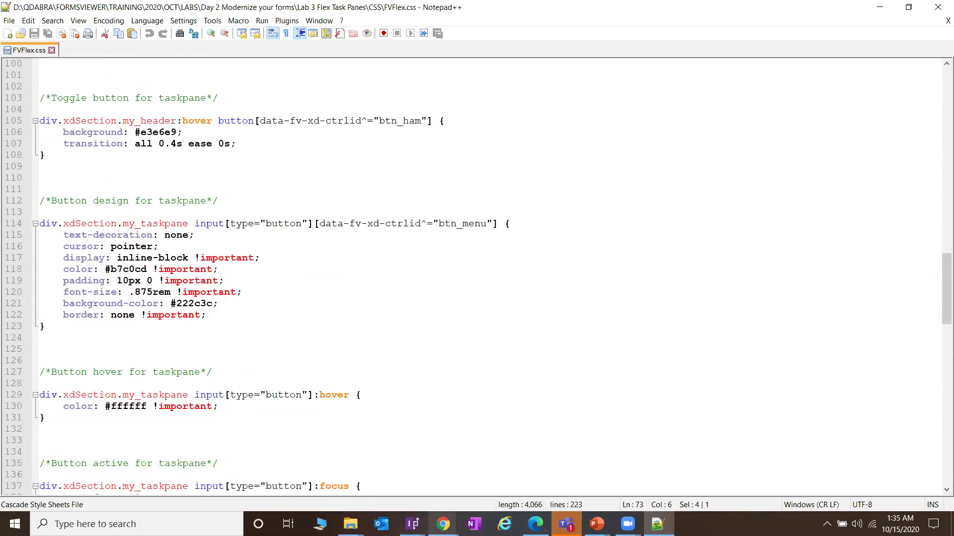
Switch back to the Lab 3 - Task Pane Flex End form in Chrome and slightly widen the developer tools pane.
{"action": "left_click", "coordinate": [443, 524]}
{"action": "left_click", "coordinate": [343, 480]}
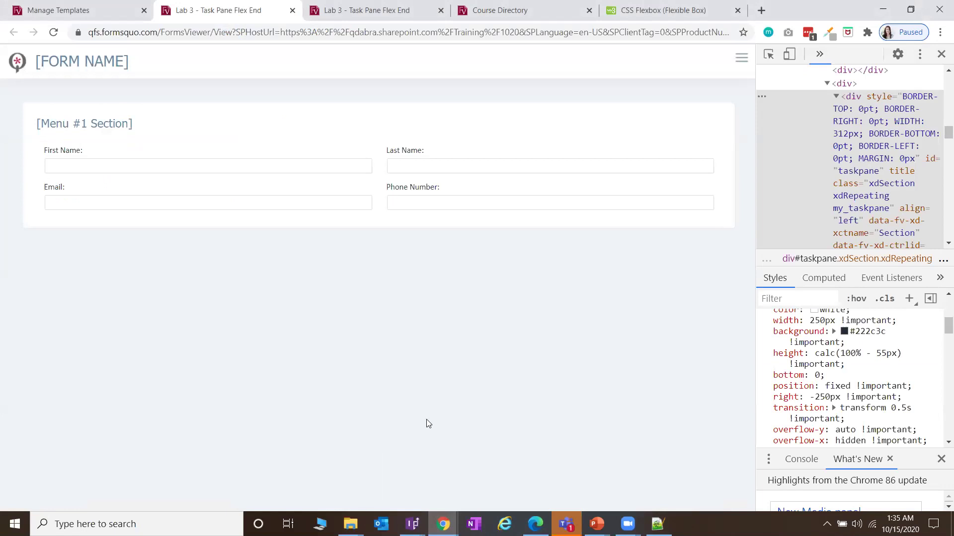
{"action": "left_click_drag", "start_coordinate": [755, 253], "coordinate": [740, 256]}
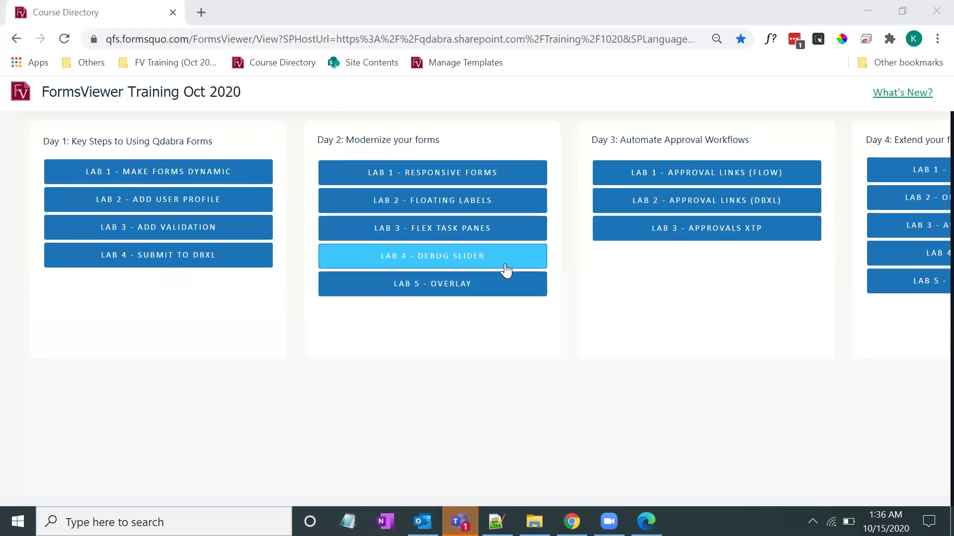
Open the Lab 4 - Debug Slider overview, and expand the Training Day 2 group of Manage Templates in a new tab.
{"action": "left_click", "coordinate": [481, 258]}
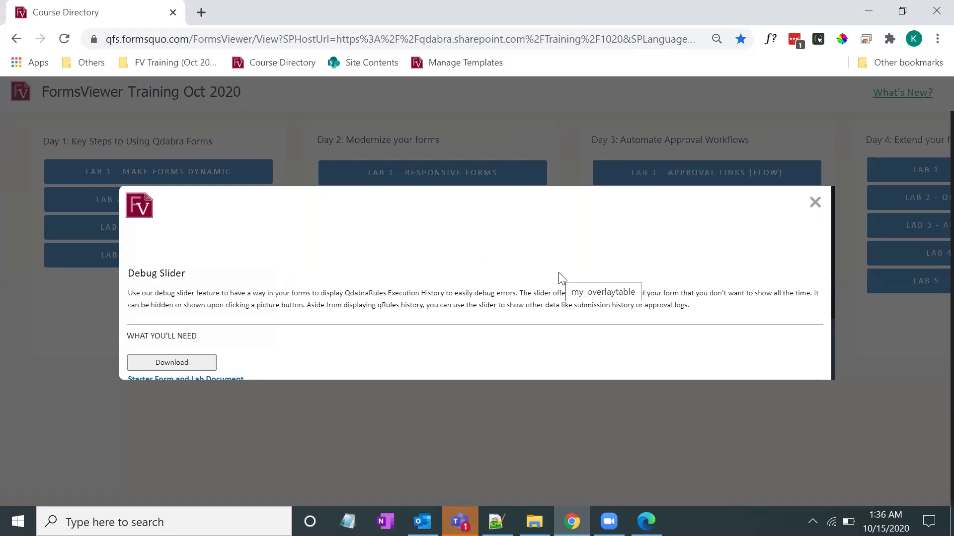
{"action": "left_click", "coordinate": [202, 13]}
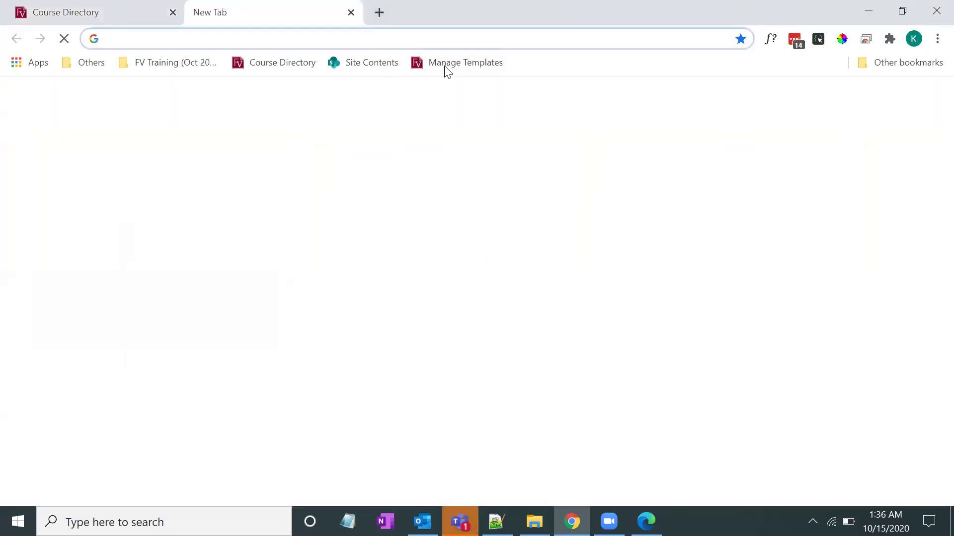
{"action": "left_click", "coordinate": [445, 67]}
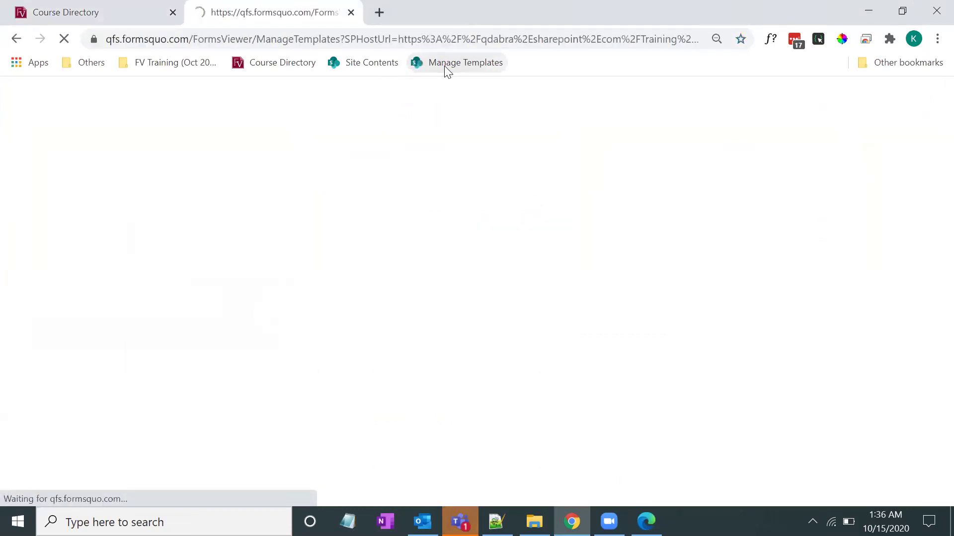
{"action": "scroll", "coordinate": [123, 321], "scroll_direction": "down", "scroll_amount": 1}
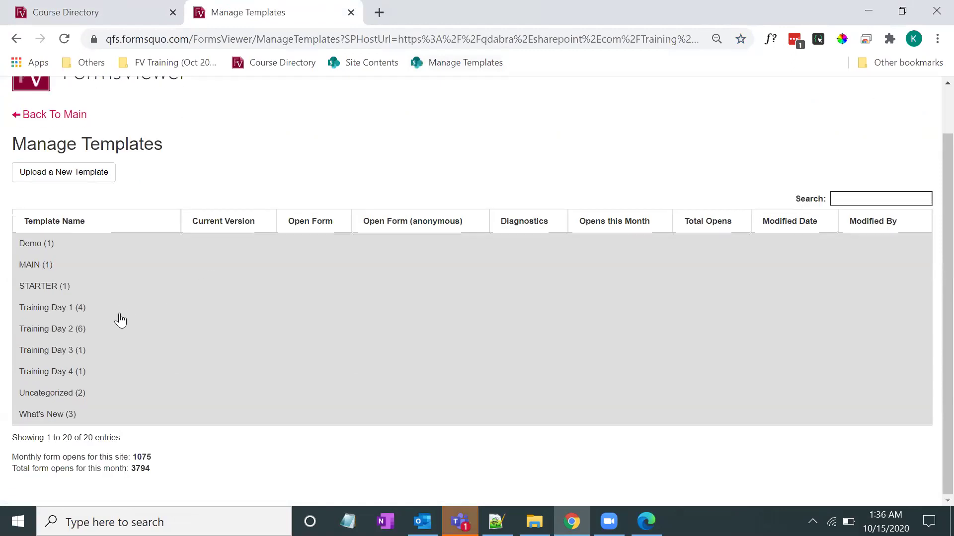
{"action": "left_click", "coordinate": [75, 331]}
{"action": "scroll", "coordinate": [95, 318], "scroll_direction": "down", "scroll_amount": 1}
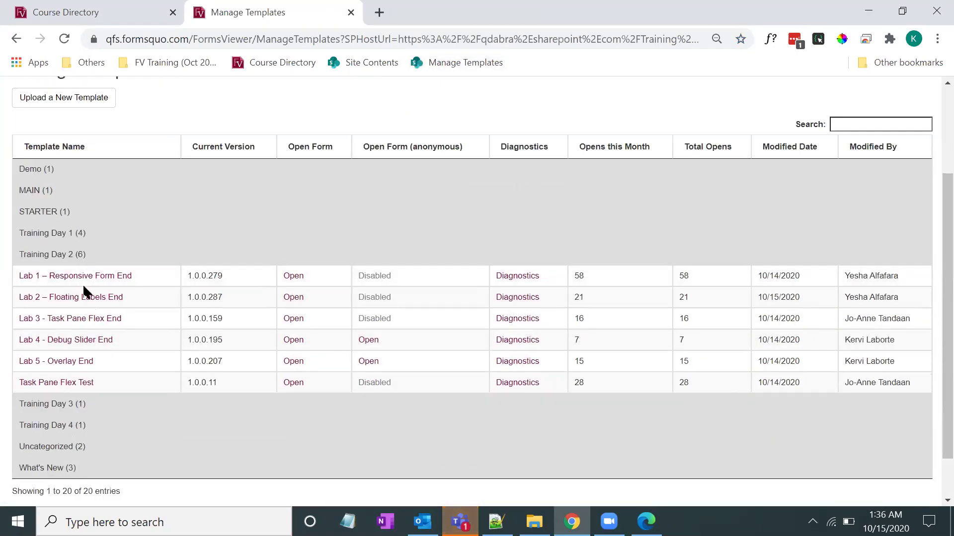
Open the Lab 4 - Debug Slider End template in its own tab and launch its form.
{"action": "middle_click", "coordinate": [70, 342]}
{"action": "left_click", "coordinate": [440, 14]}
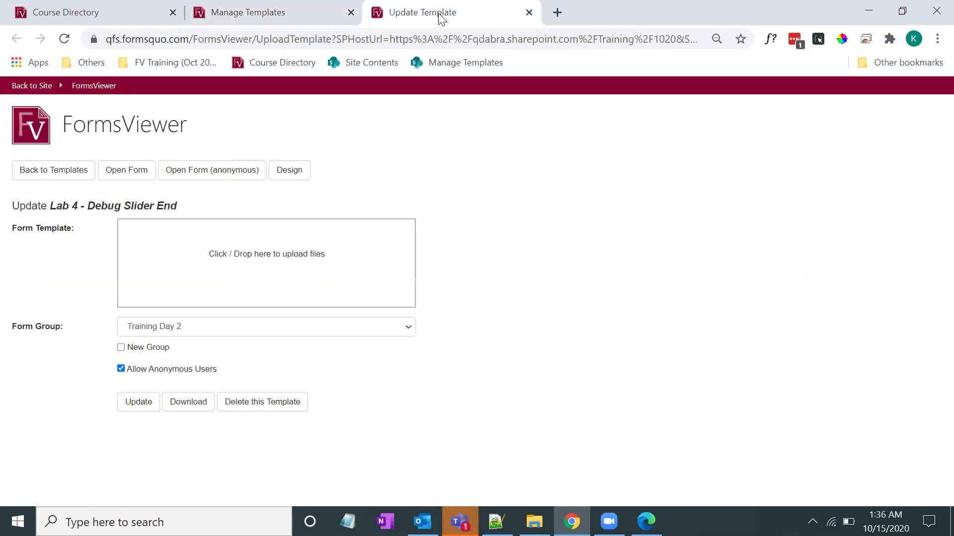
{"action": "left_click", "coordinate": [132, 178]}
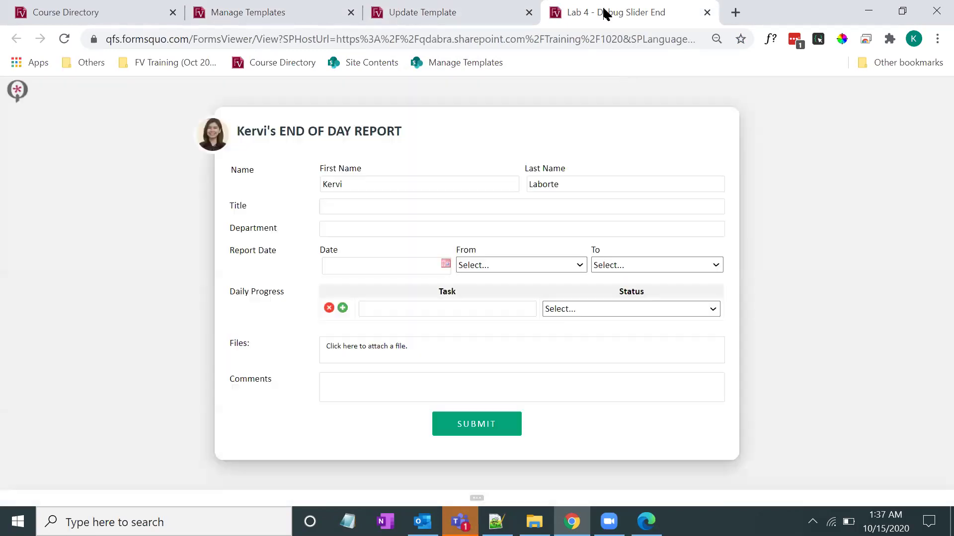
Test the debug slider on the End of Day Report form by repeatedly showing and hiding the qRules execution history.
{"action": "left_click", "coordinate": [476, 499]}
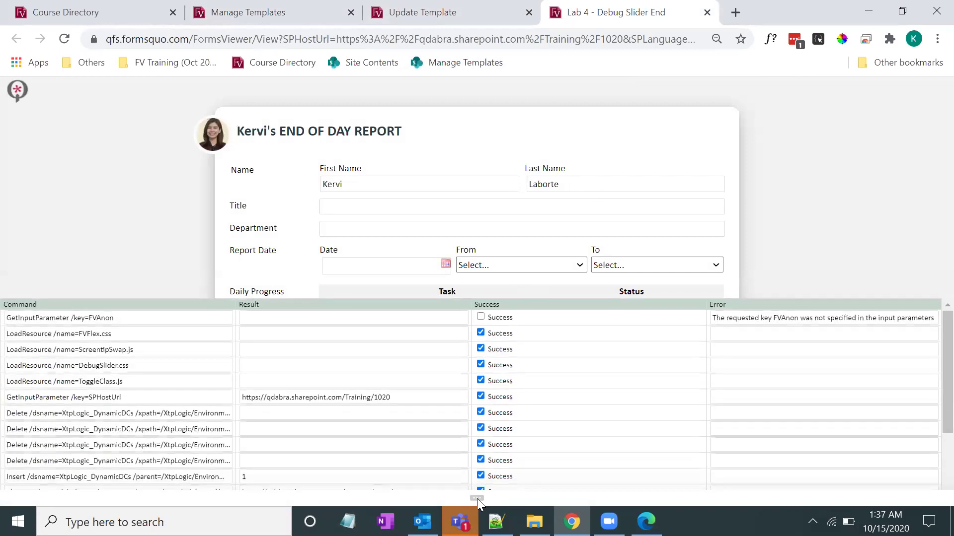
{"action": "left_click", "coordinate": [477, 498]}
{"action": "left_click", "coordinate": [477, 499]}
{"action": "left_click", "coordinate": [480, 498]}
{"action": "left_click", "coordinate": [479, 498]}
{"action": "left_click", "coordinate": [479, 498]}
Return to the Course Directory, reopen the Lab 4 - Debug Slider overview and review its required download and learning points.
{"action": "left_click", "coordinate": [448, 19]}
{"action": "left_click", "coordinate": [623, 11]}
{"action": "left_click", "coordinate": [283, 14]}
{"action": "left_click", "coordinate": [118, 13]}
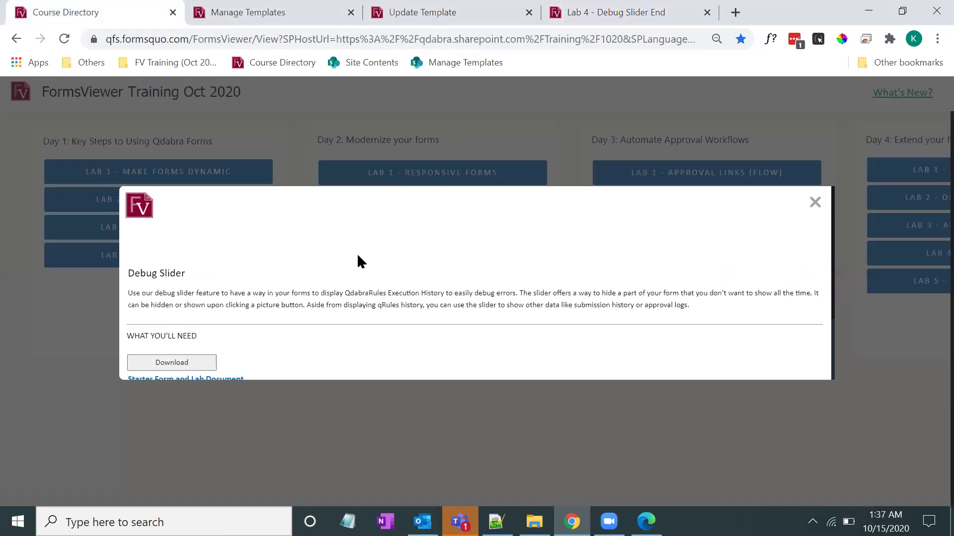
{"action": "left_click", "coordinate": [815, 202]}
{"action": "left_click", "coordinate": [449, 255]}
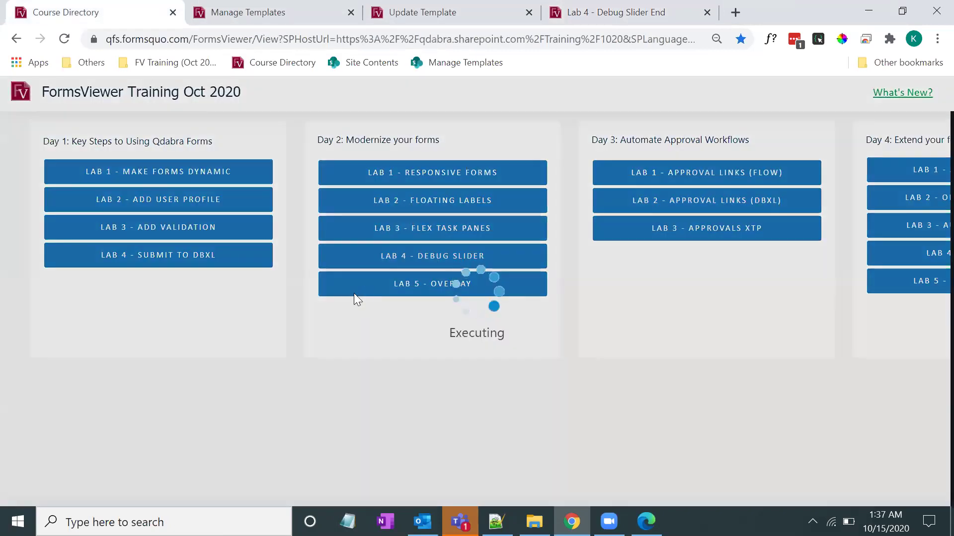
{"action": "scroll", "coordinate": [298, 298], "scroll_direction": "down", "scroll_amount": 2}
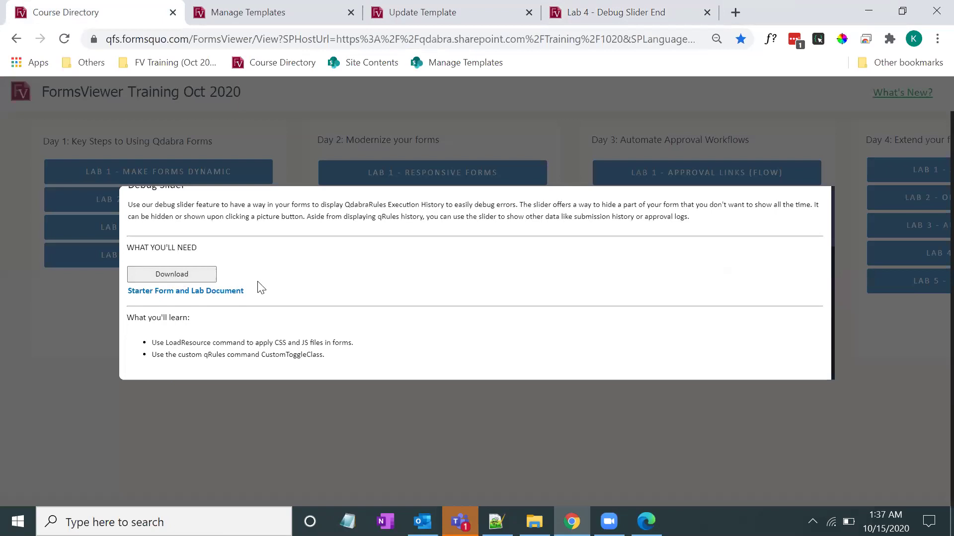
{"action": "scroll", "coordinate": [224, 325], "scroll_direction": "up", "scroll_amount": 2}
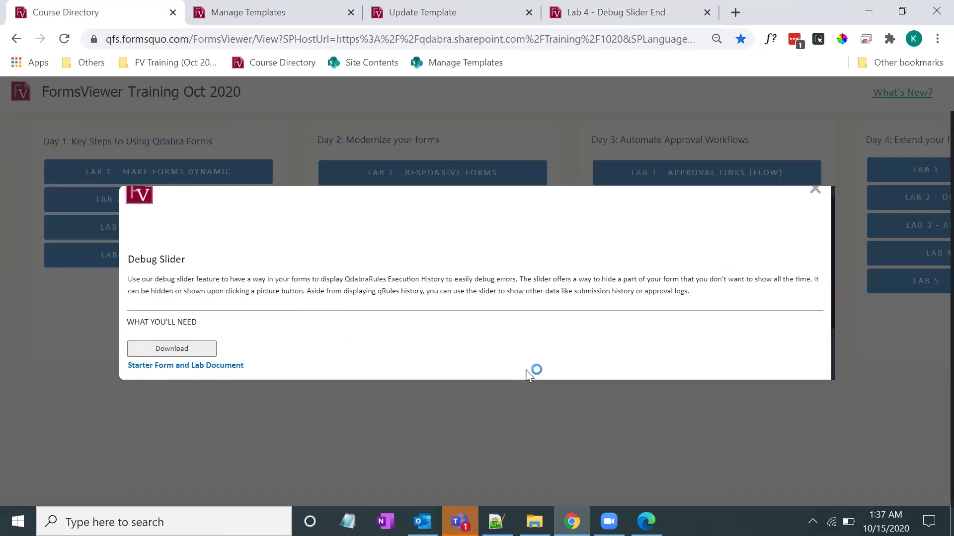
Open the Lab 4 Debug Slider folder in File Explorer and go through its form template, debug image, DebugSlider CSS, ToggleClass script and lab PDF.
{"action": "left_click", "coordinate": [534, 522]}
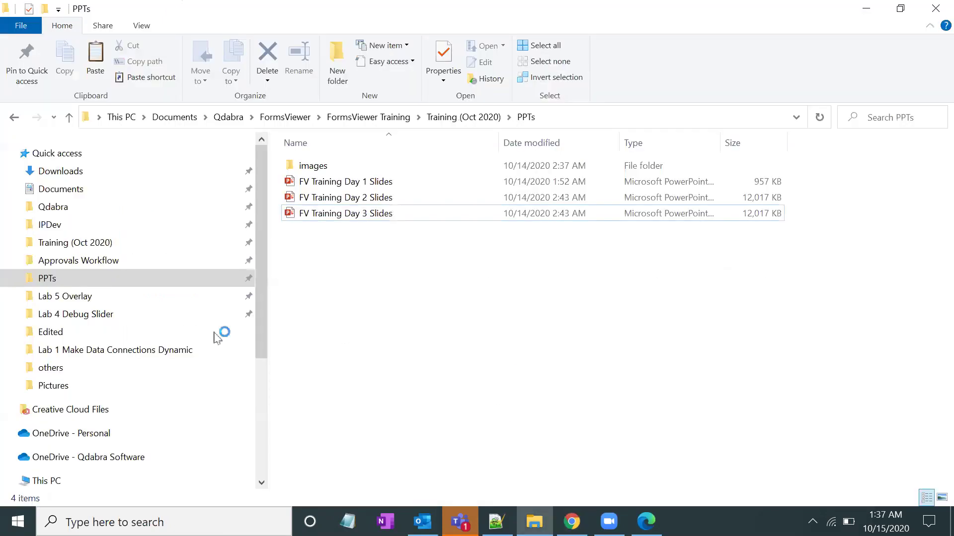
{"action": "left_click", "coordinate": [169, 312]}
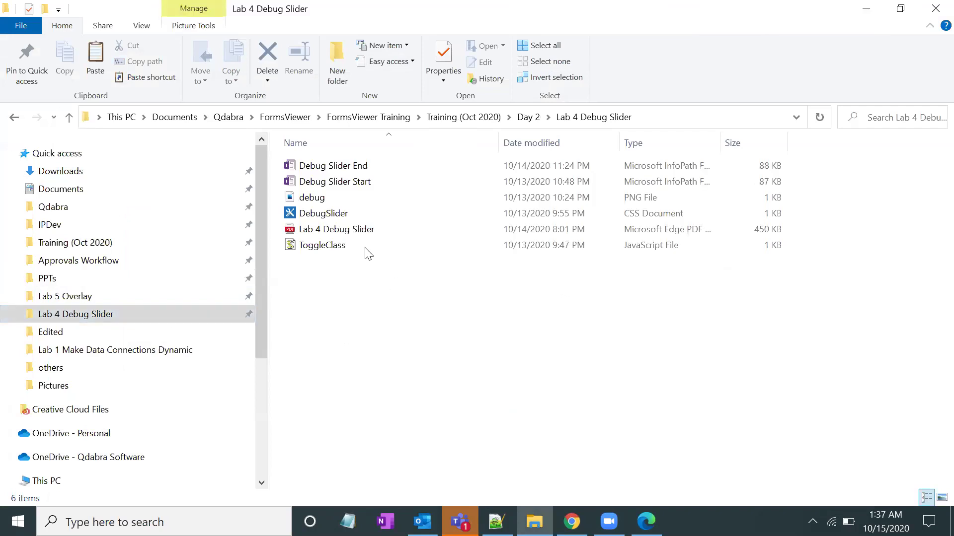
{"action": "double_click", "coordinate": [361, 166]}
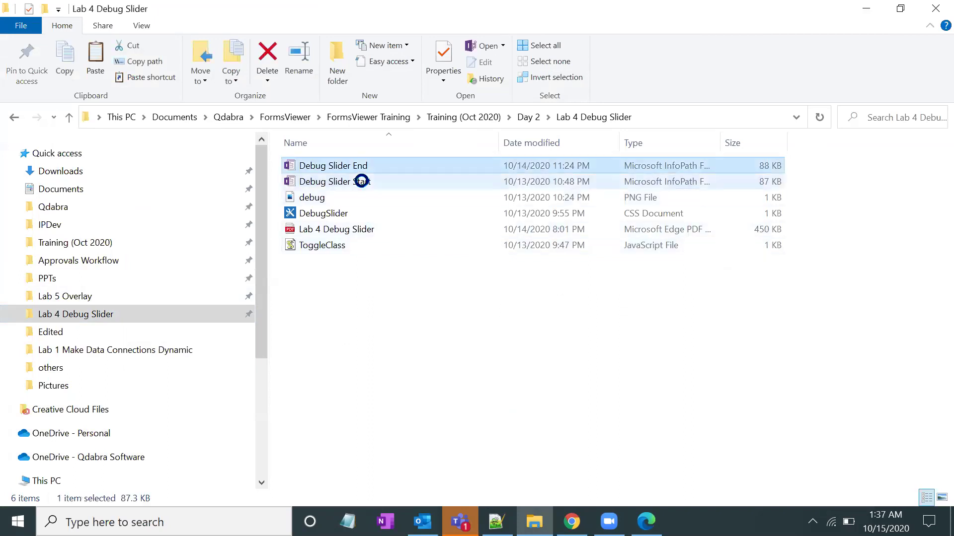
{"action": "left_click", "coordinate": [348, 198]}
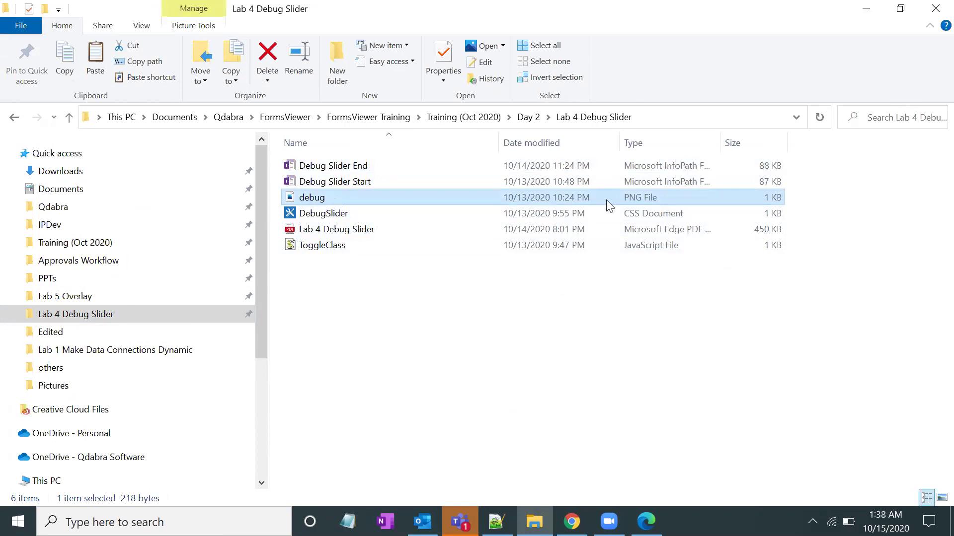
{"action": "left_click", "coordinate": [328, 214]}
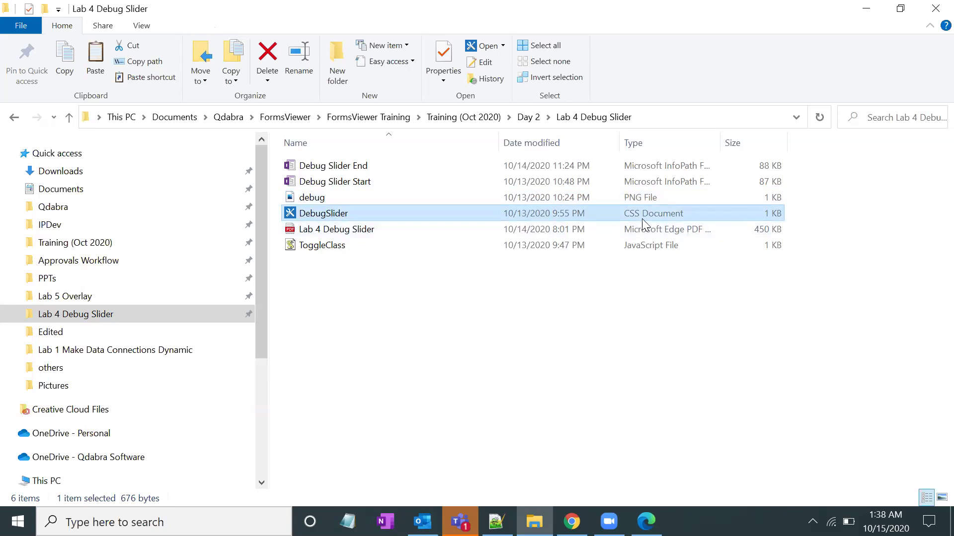
{"action": "double_click", "coordinate": [325, 247]}
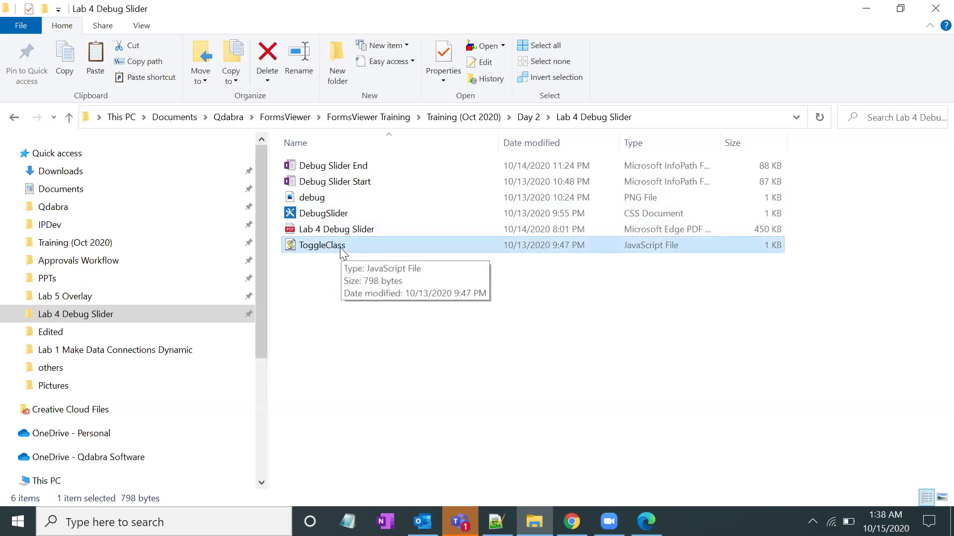
{"action": "double_click", "coordinate": [333, 231]}
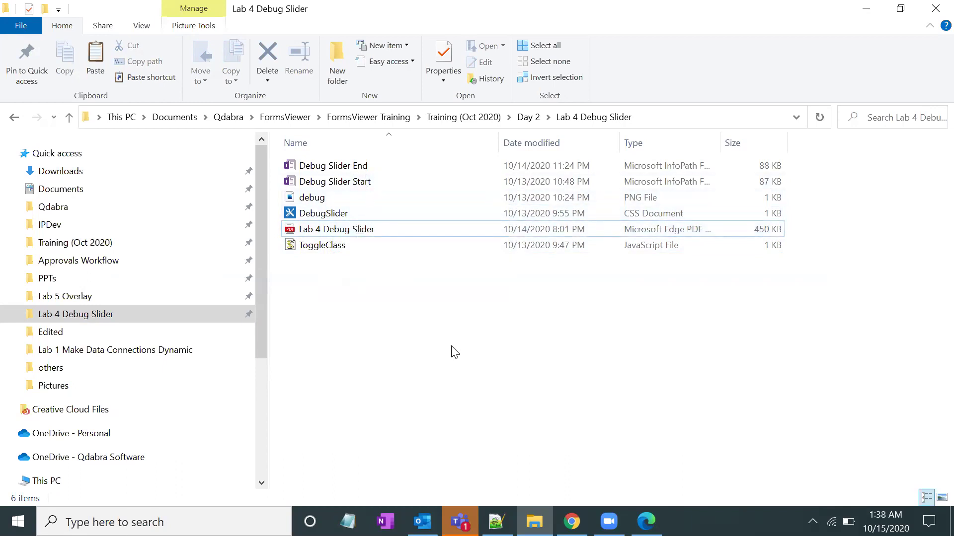
Open the Debug Slider Start template for design in InfoPath and show the rules management pane.
{"action": "double_click", "coordinate": [353, 182]}
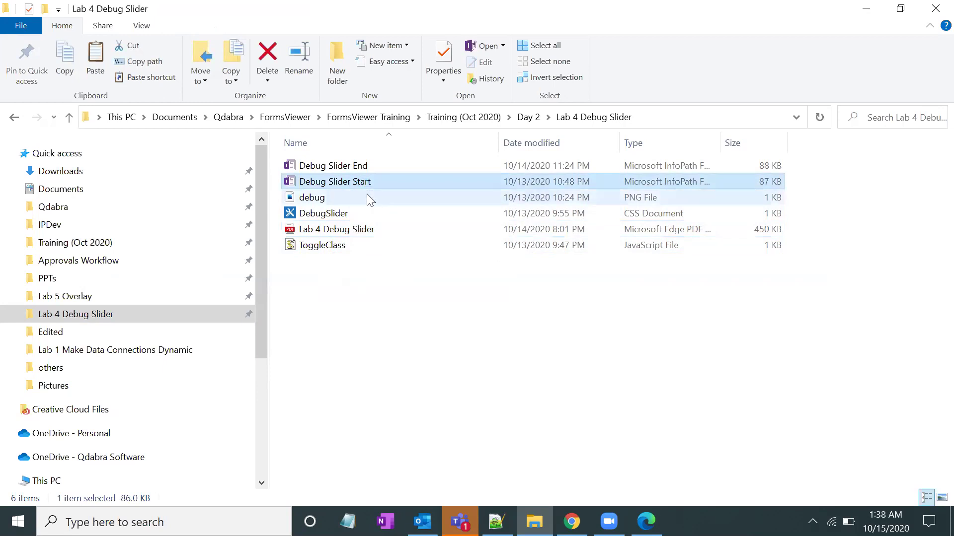
{"action": "right_click", "coordinate": [362, 182]}
{"action": "left_click", "coordinate": [393, 184]}
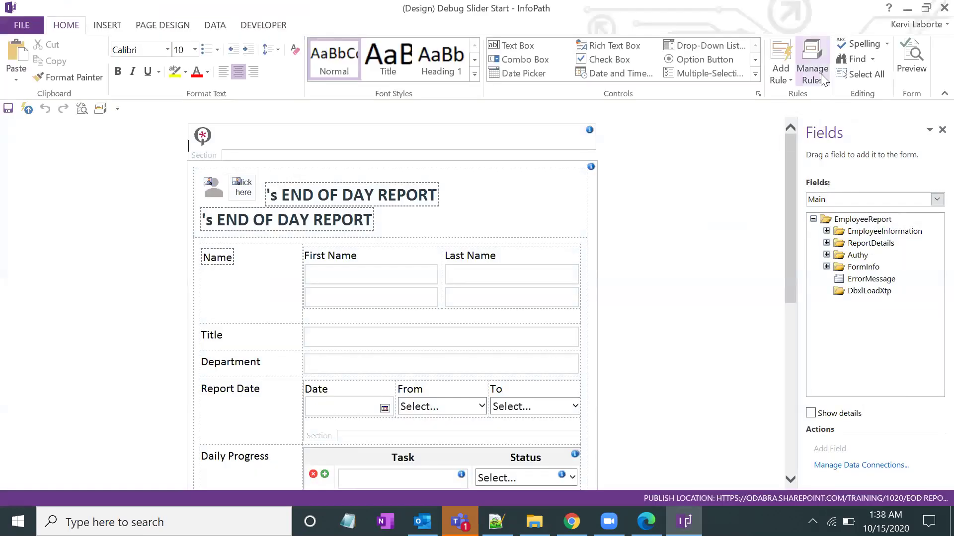
{"action": "left_click", "coordinate": [821, 76]}
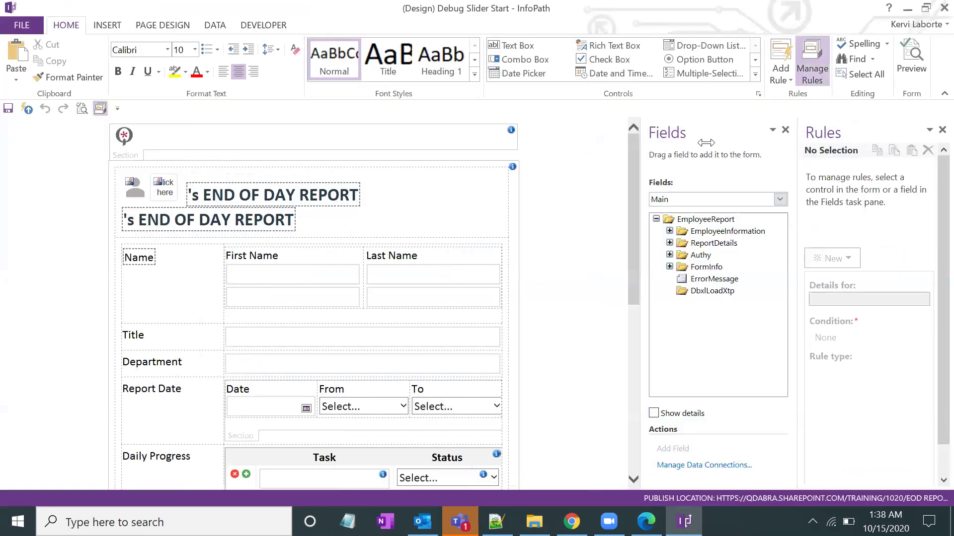
Add the DebugSlider CSS file from the Lab 4 Debug Slider folder to the form template's resource files.
{"action": "left_click", "coordinate": [210, 28]}
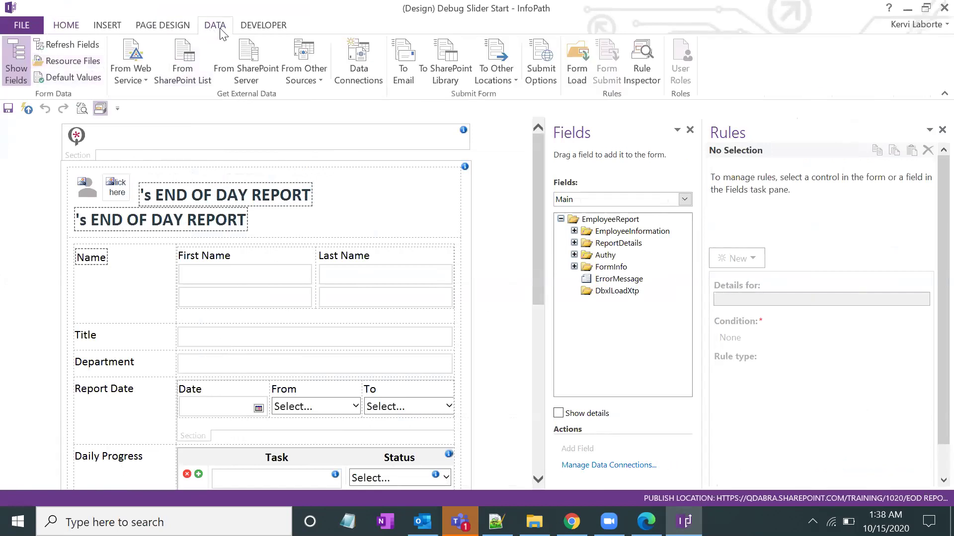
{"action": "left_click", "coordinate": [87, 65]}
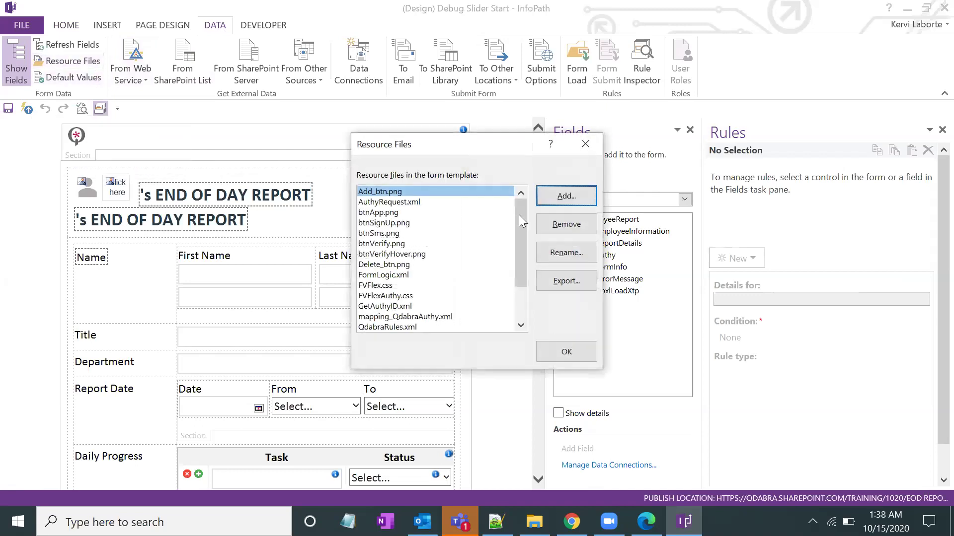
{"action": "left_click", "coordinate": [567, 196]}
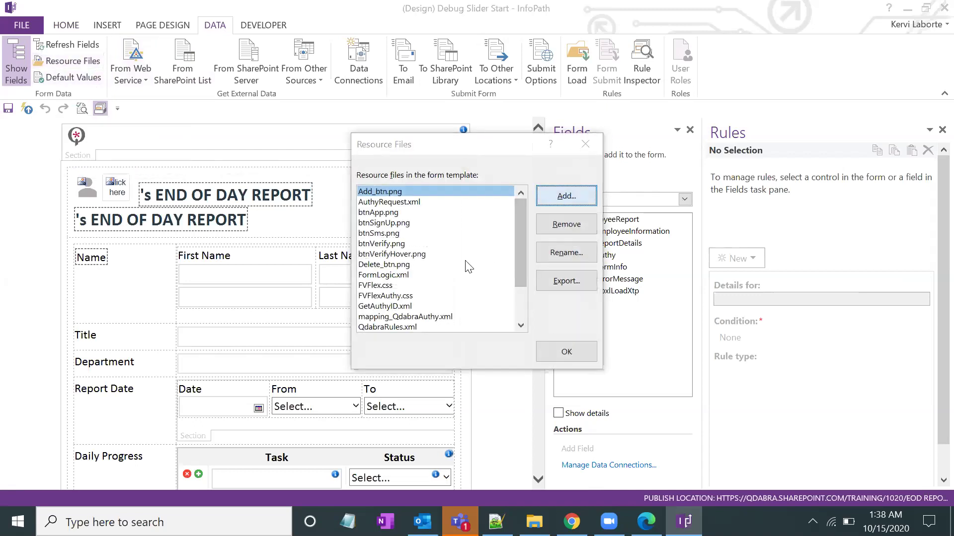
{"action": "scroll", "coordinate": [494, 256], "scroll_direction": "up", "scroll_amount": 1}
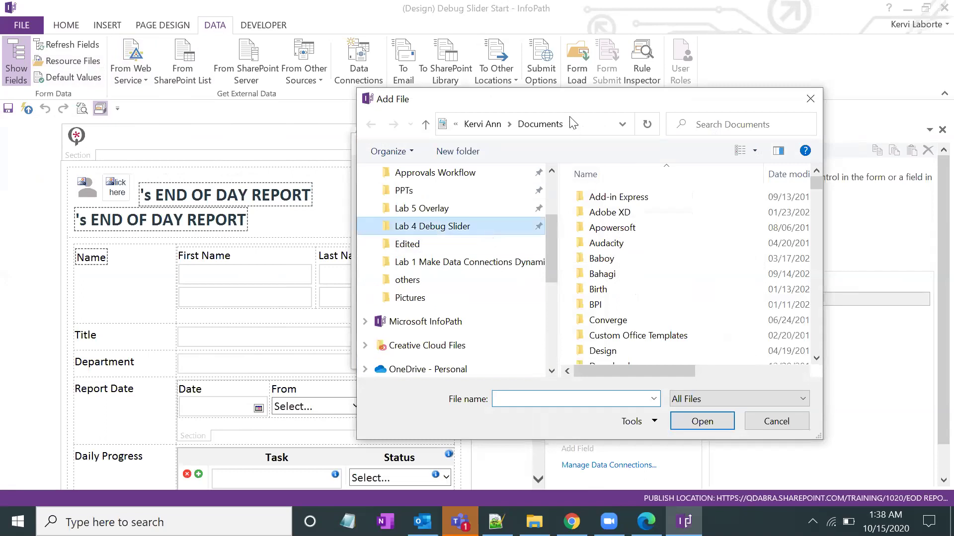
{"action": "left_click_drag", "start_coordinate": [569, 99], "coordinate": [435, 106]}
{"action": "left_click_drag", "start_coordinate": [556, 181], "coordinate": [578, 183]}
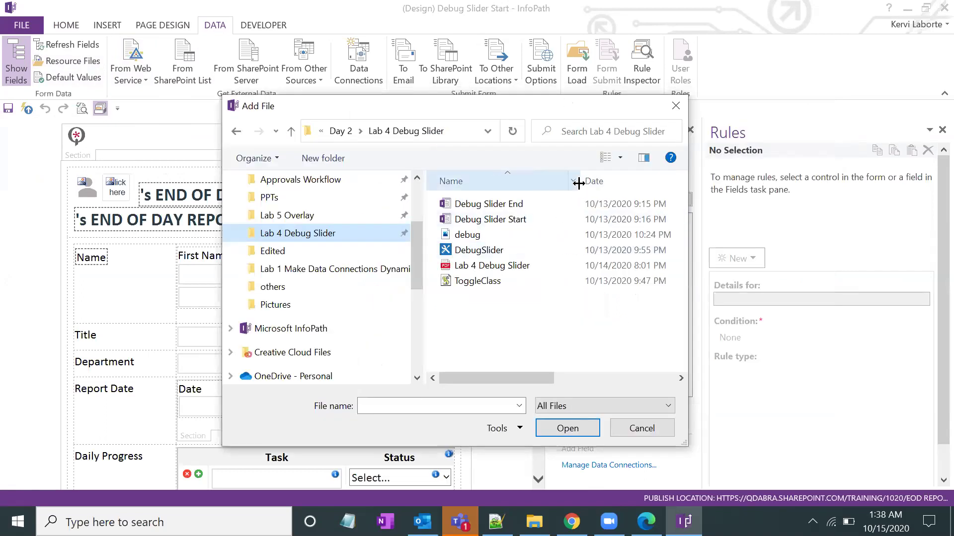
{"action": "left_click", "coordinate": [490, 250]}
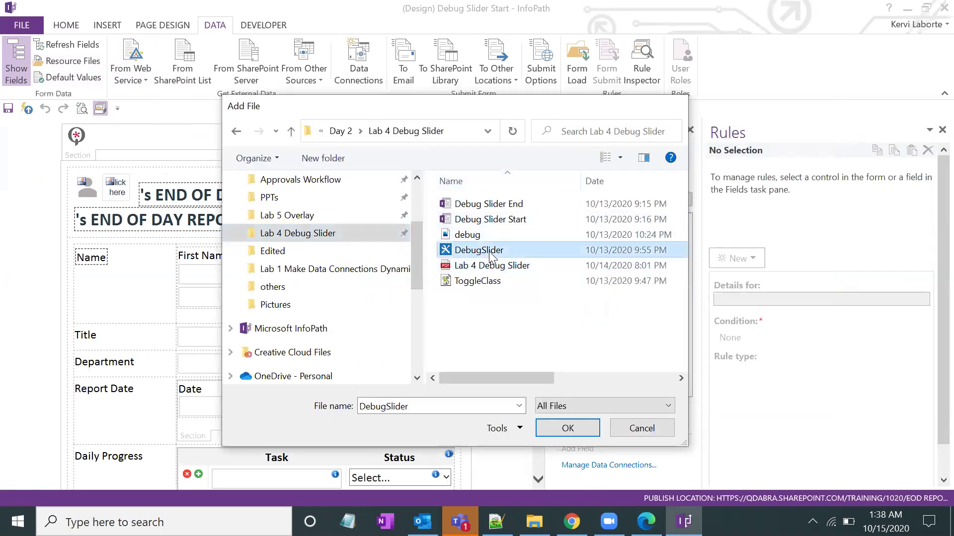
{"action": "double_click", "coordinate": [489, 251]}
Add the ToggleClass script and the debug PNG image to the form template's resource files.
{"action": "left_click", "coordinate": [542, 196]}
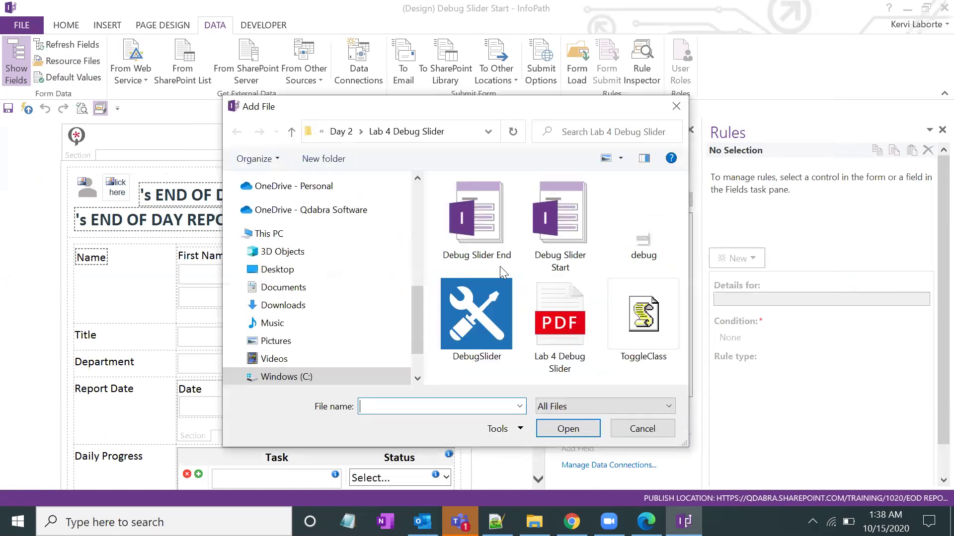
{"action": "double_click", "coordinate": [645, 320]}
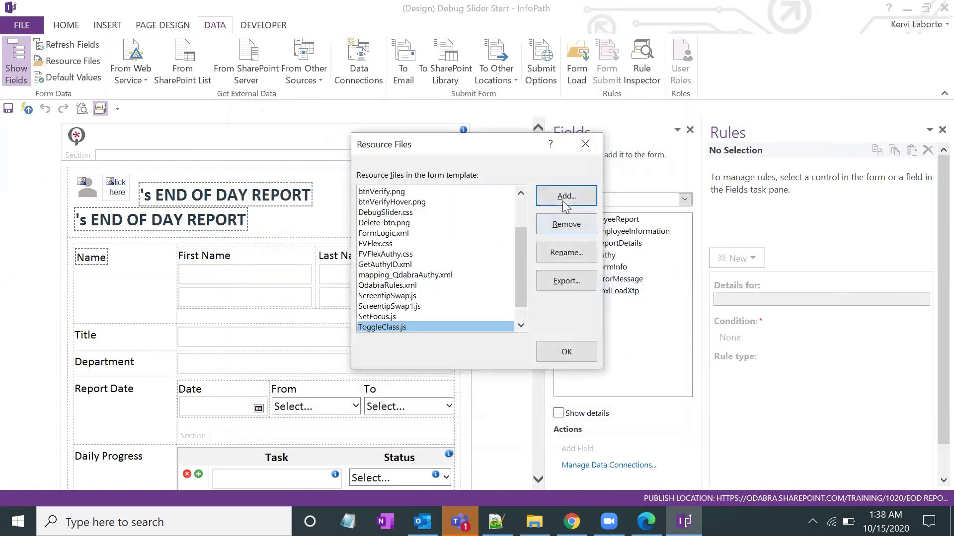
{"action": "left_click", "coordinate": [562, 201]}
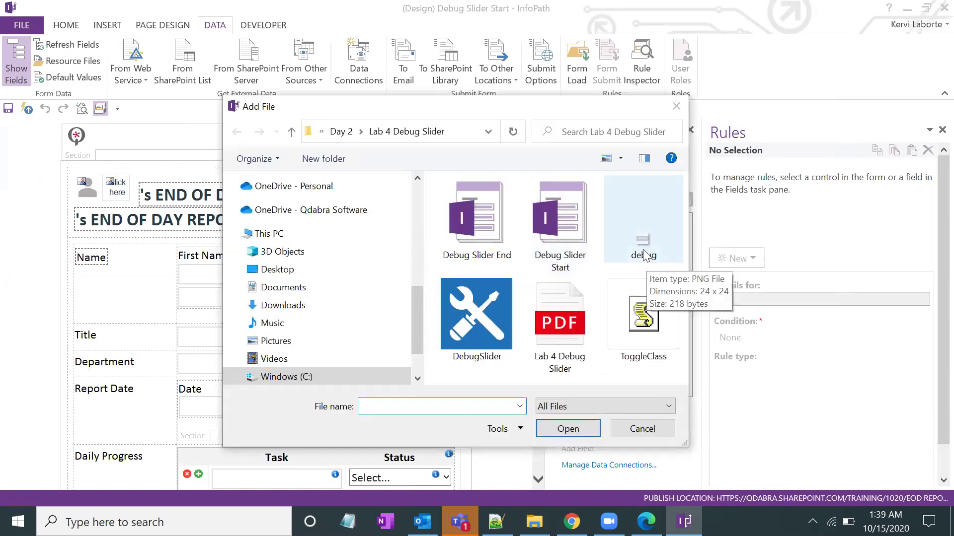
{"action": "double_click", "coordinate": [644, 248]}
{"action": "left_click", "coordinate": [578, 354]}
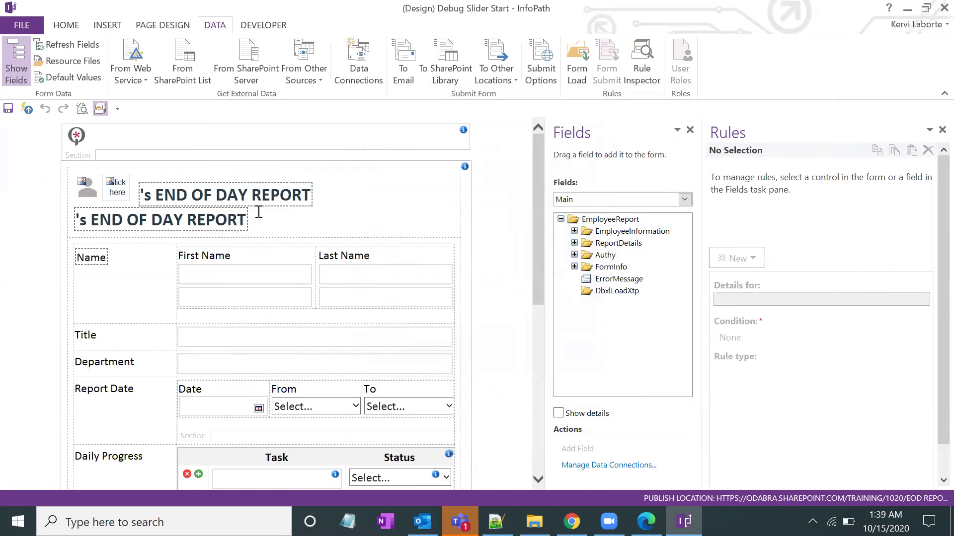
Show the rules of the finishedLoading field in the QdabraRules secondary data source.
{"action": "scroll", "coordinate": [300, 219], "scroll_direction": "down", "scroll_amount": 10}
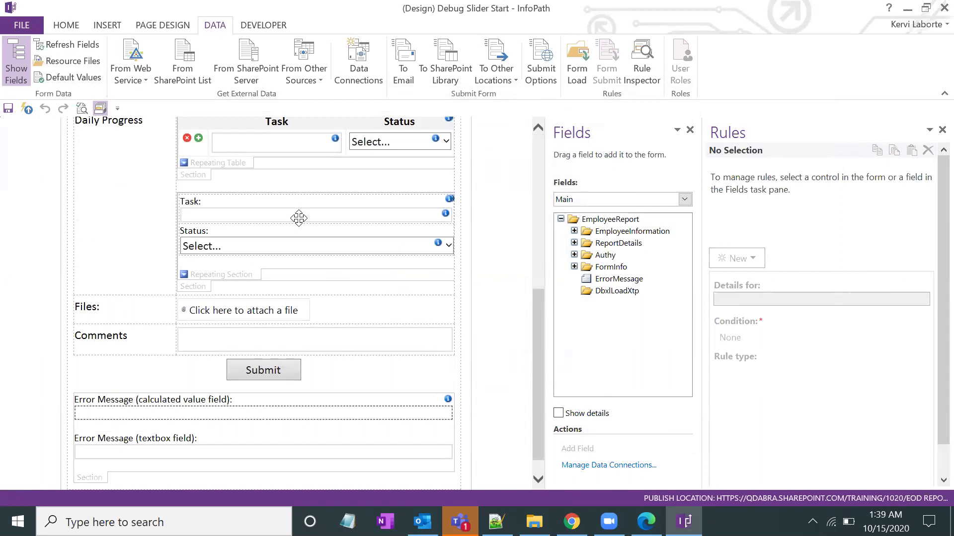
{"action": "scroll", "coordinate": [299, 219], "scroll_direction": "up", "scroll_amount": 10}
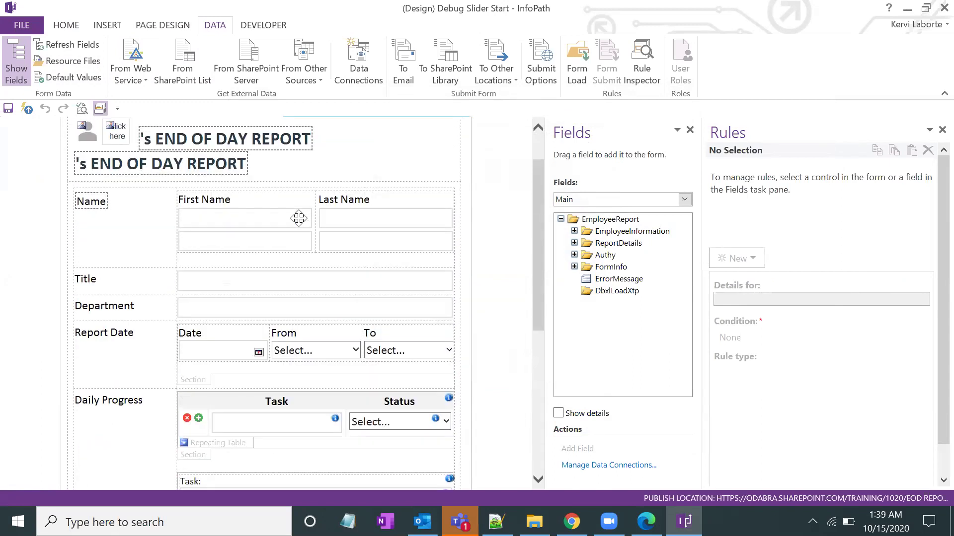
{"action": "left_click_drag", "start_coordinate": [702, 210], "coordinate": [615, 211]}
{"action": "left_click", "coordinate": [541, 203]}
{"action": "key", "text": "q"}
{"action": "key", "text": "q"}
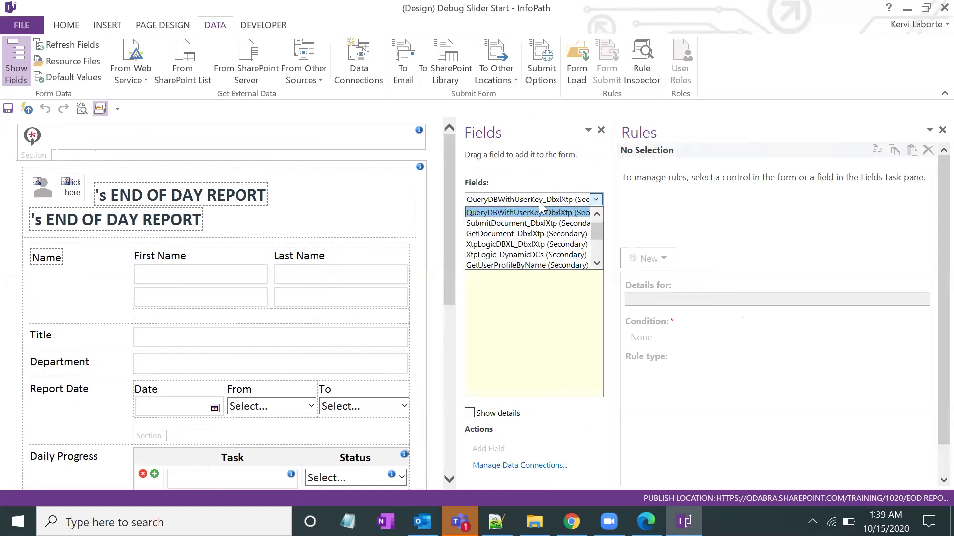
{"action": "key", "text": "Return"}
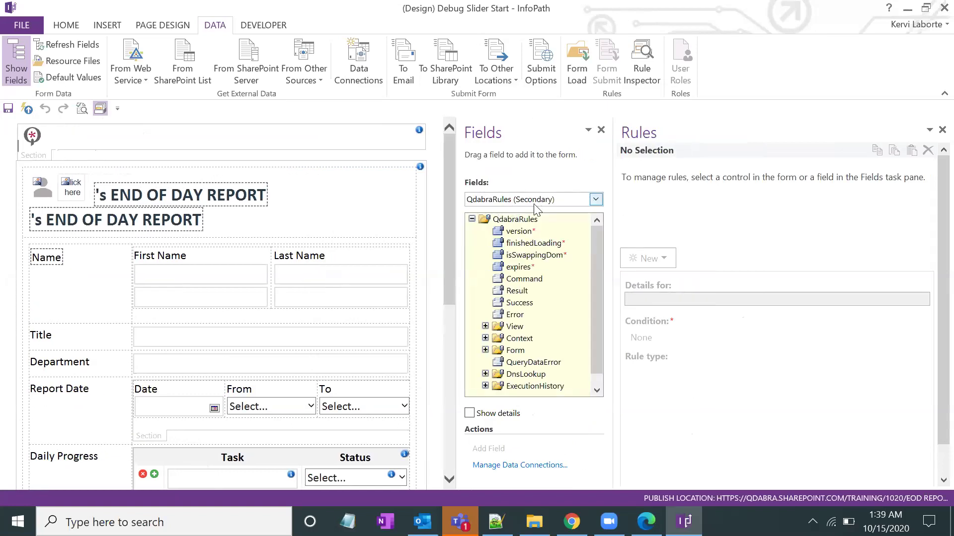
{"action": "left_click", "coordinate": [535, 244]}
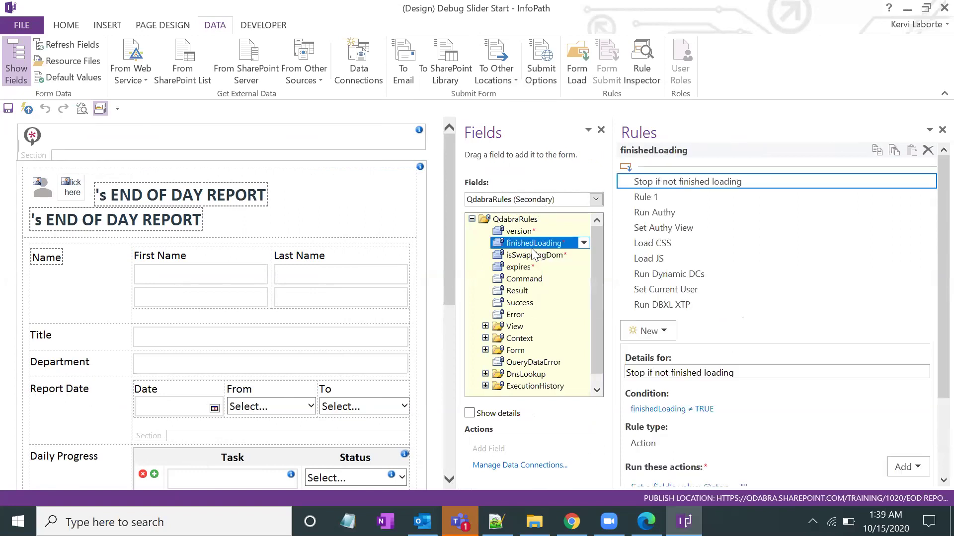
Add a new action rule directly after the Load JS rule and name it "Load Debug Slider resources".
{"action": "left_click", "coordinate": [666, 260]}
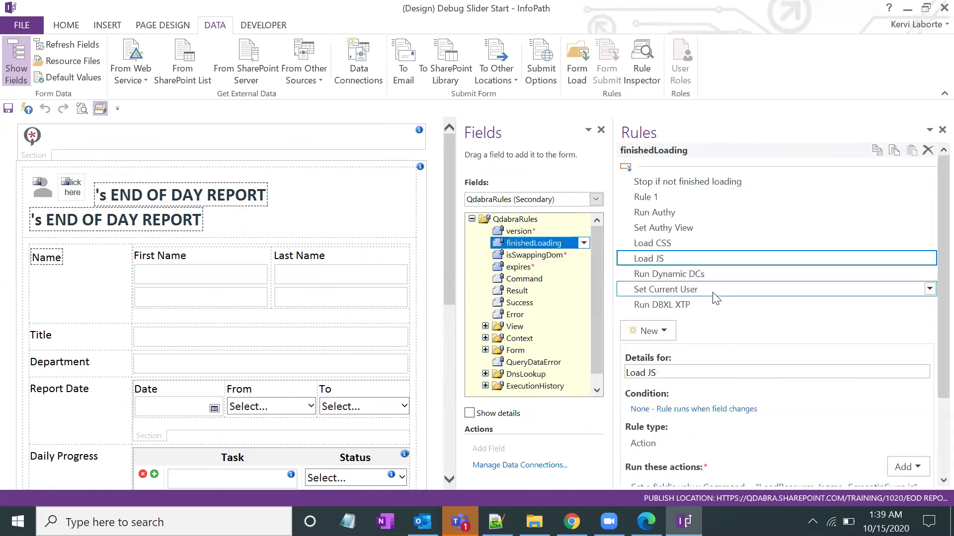
{"action": "scroll", "coordinate": [675, 270], "scroll_direction": "down", "scroll_amount": 2}
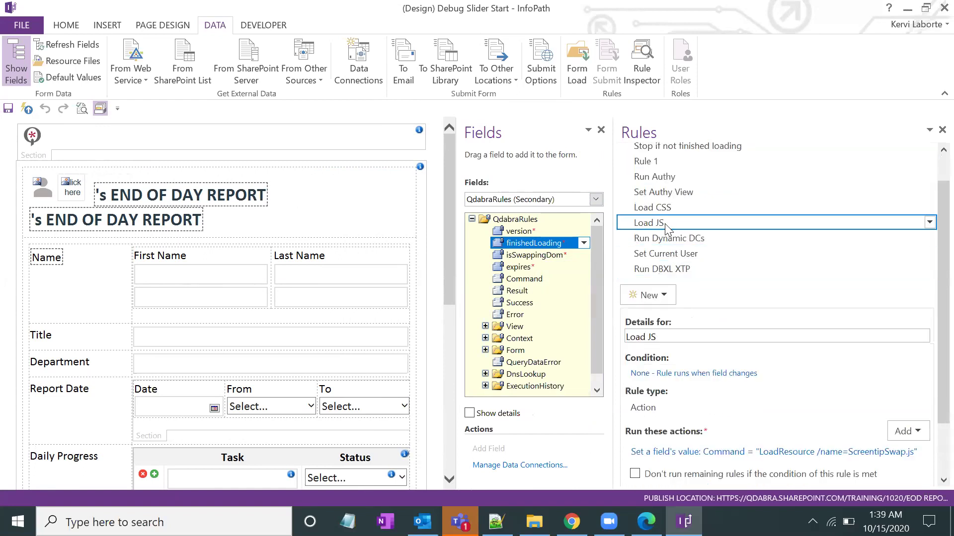
{"action": "left_click", "coordinate": [664, 293]}
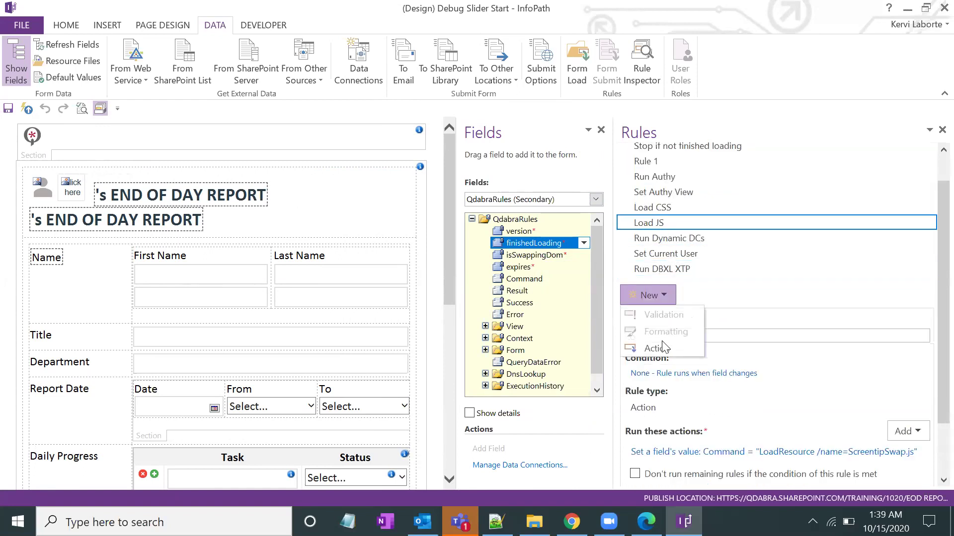
{"action": "left_click", "coordinate": [655, 348]}
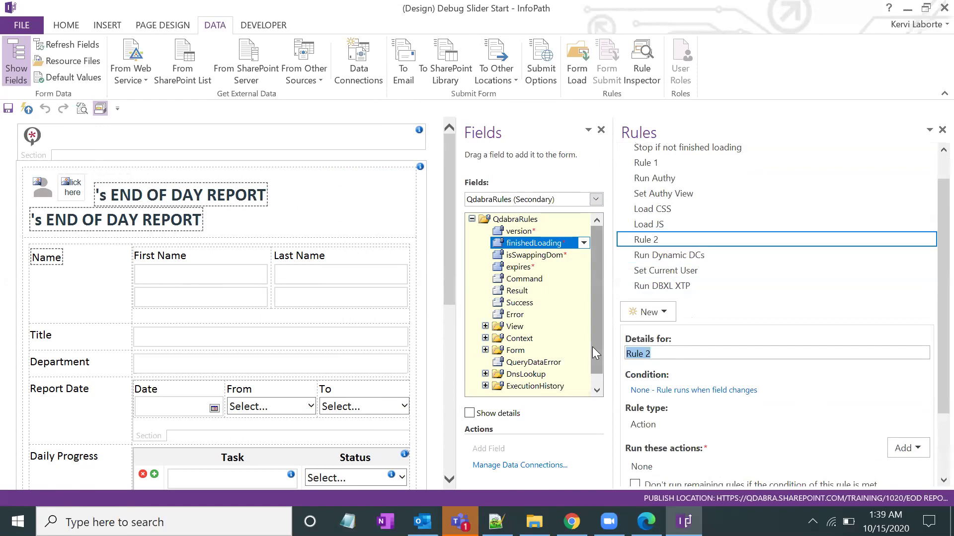
{"action": "type", "text": "Load Debug Slider"}
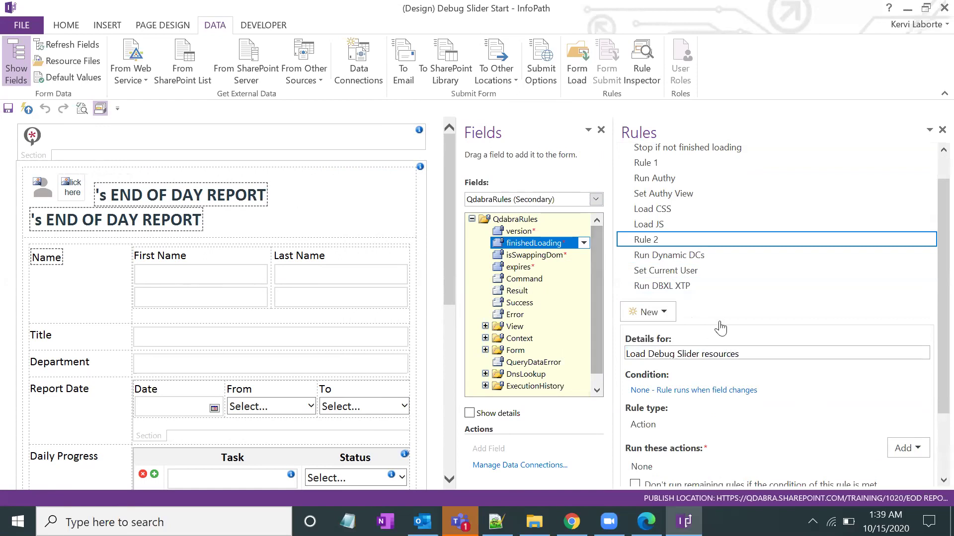
Add an action to the new rule that sets the QdabraRules Command field to "LoadResource /name=DebugSlider.css".
{"action": "scroll", "coordinate": [719, 330], "scroll_direction": "down", "scroll_amount": 3}
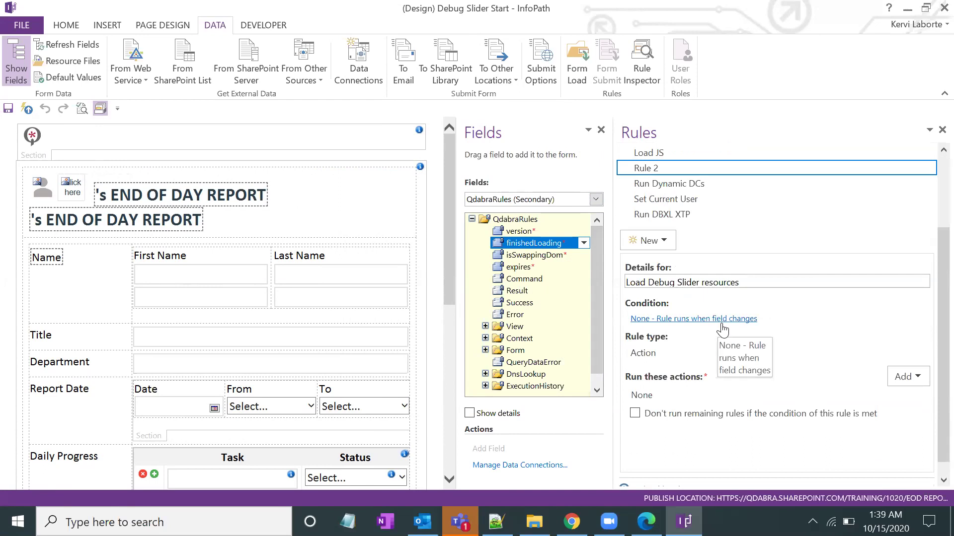
{"action": "left_click", "coordinate": [908, 377]}
{"action": "left_click", "coordinate": [894, 398]}
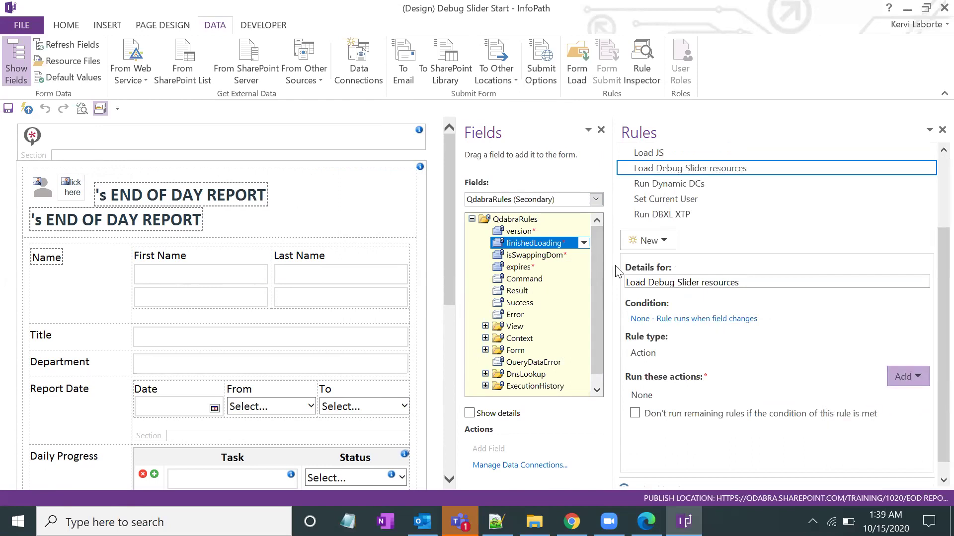
{"action": "left_click", "coordinate": [646, 229]}
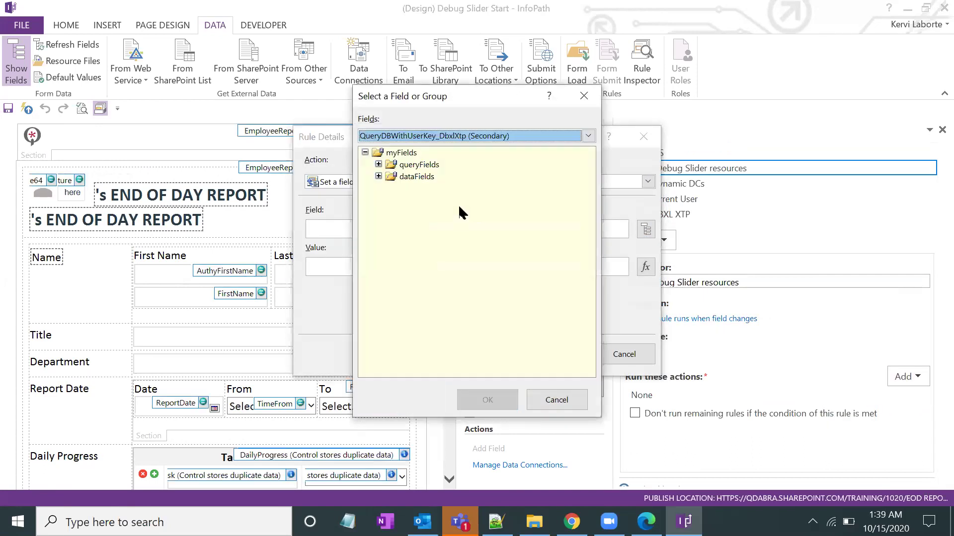
{"action": "key", "text": "Up"}
{"action": "double_click", "coordinate": [423, 209]}
{"action": "left_click", "coordinate": [399, 267]}
{"action": "type", "text": "LoadResource /name=DebugSlider.css"}
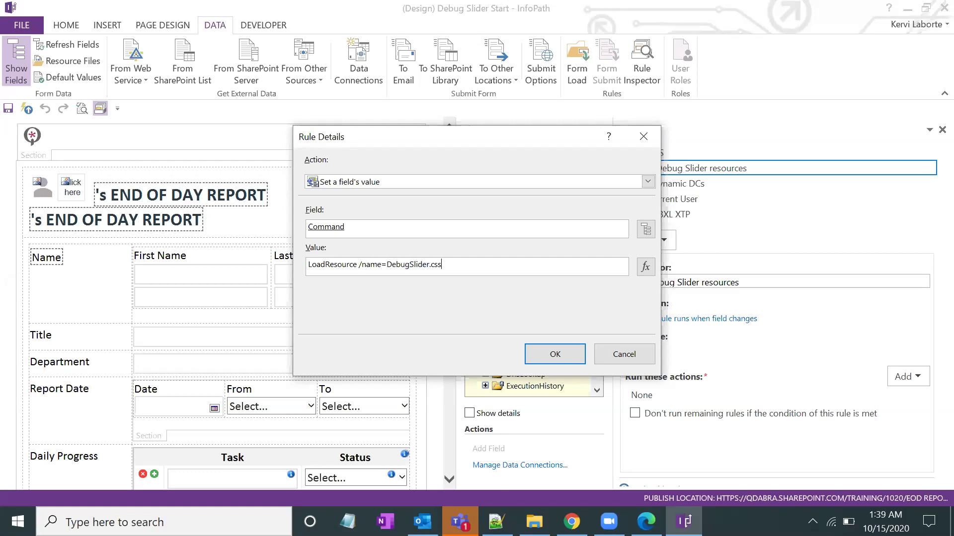
{"action": "key", "text": "ctrl+a"}
{"action": "left_click", "coordinate": [555, 354]}
Add a second set-field-value action to the rule, targeting the QdabraRules Command field with an empty value.
{"action": "left_click", "coordinate": [912, 376]}
{"action": "left_click", "coordinate": [903, 396]}
{"action": "left_click", "coordinate": [646, 228]}
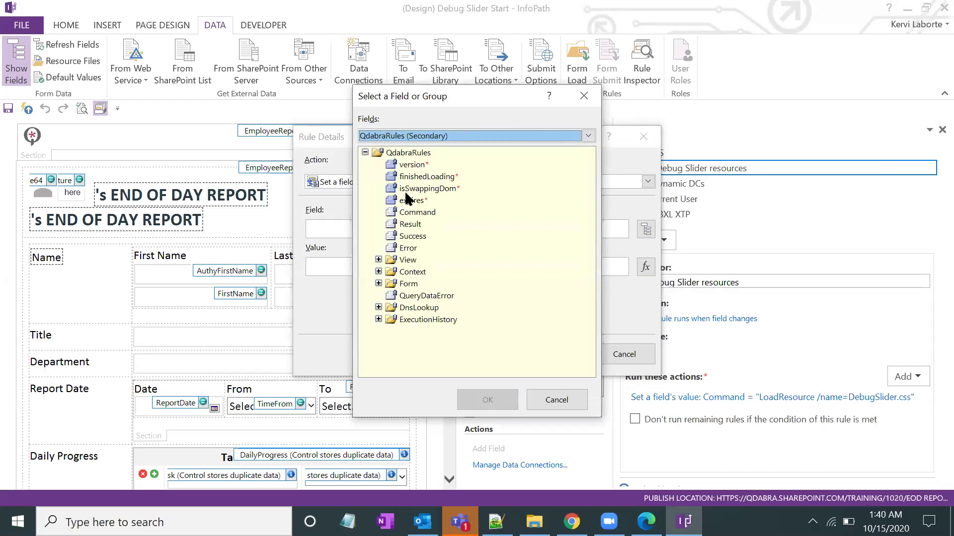
{"action": "left_click", "coordinate": [404, 191]}
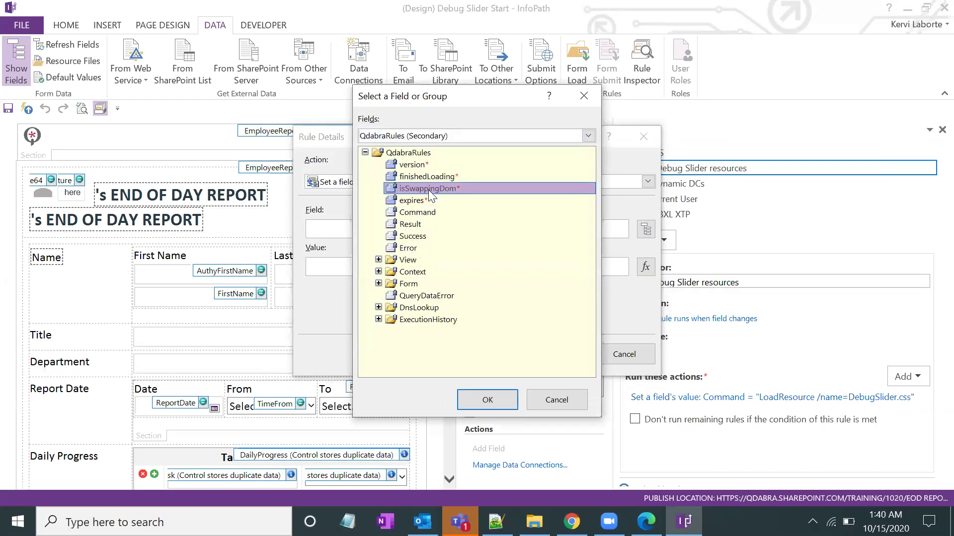
{"action": "left_click", "coordinate": [423, 214]}
{"action": "double_click", "coordinate": [423, 213]}
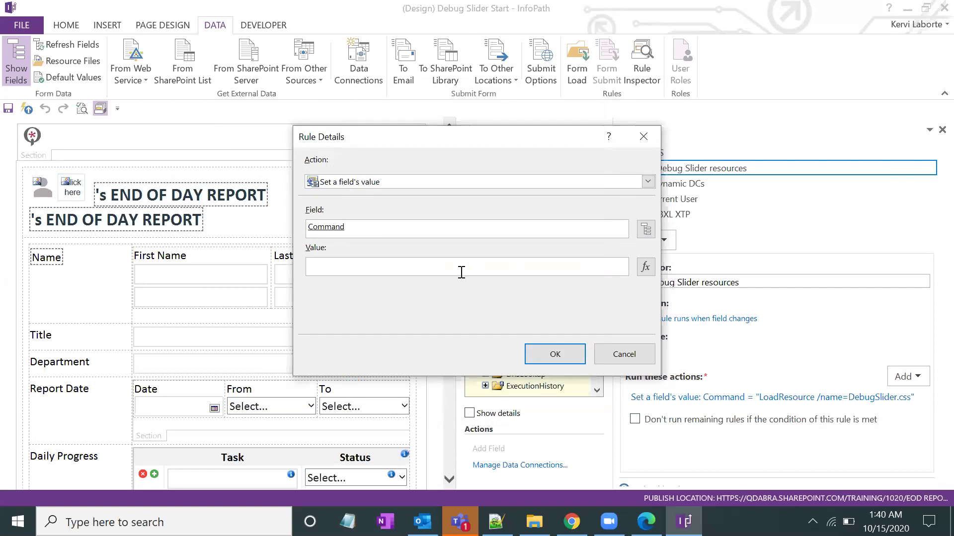
{"action": "left_click", "coordinate": [554, 353]}
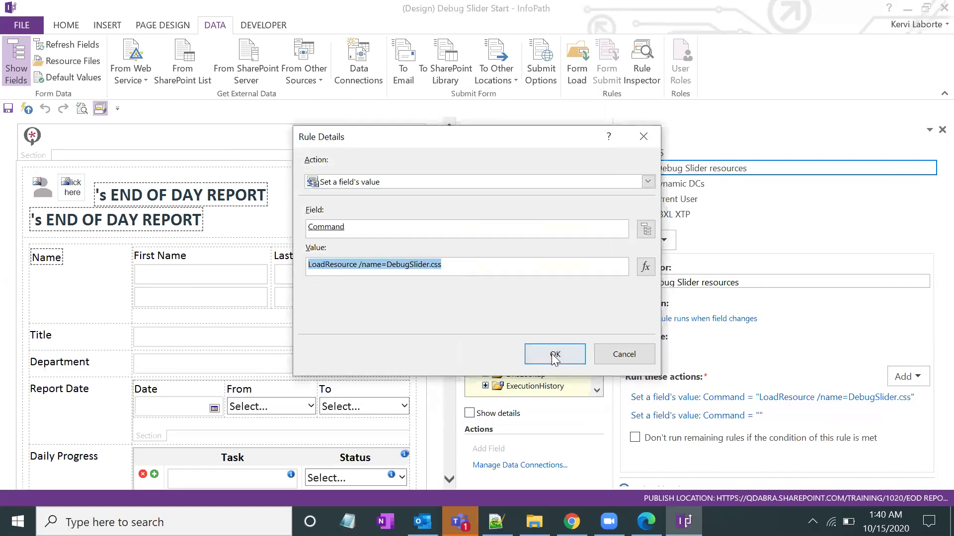
Set the second action's value to "LoadResource /name=ToggleClass.js", reusing the first action's command text.
{"action": "left_click", "coordinate": [554, 354]}
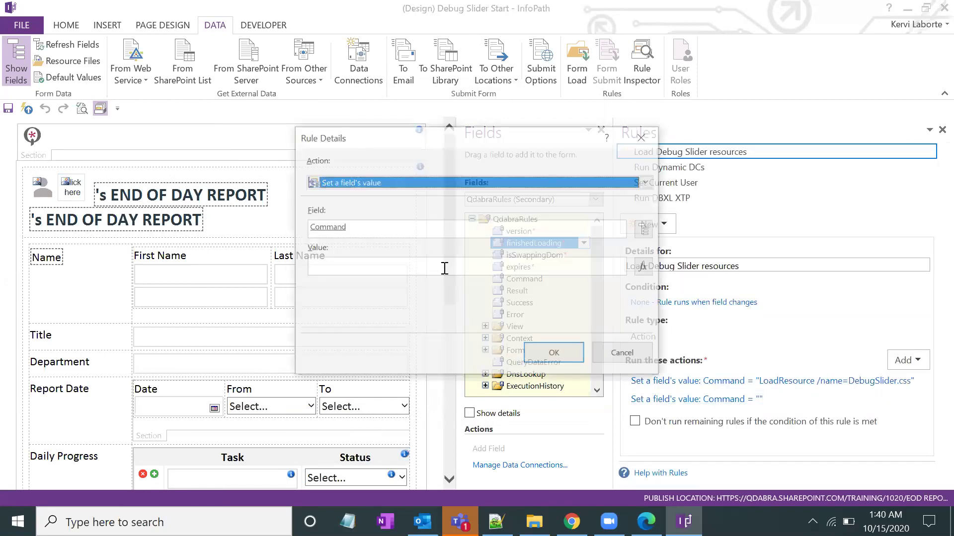
{"action": "left_click_drag", "start_coordinate": [442, 264], "coordinate": [387, 268]}
{"action": "type", "text": "t"}
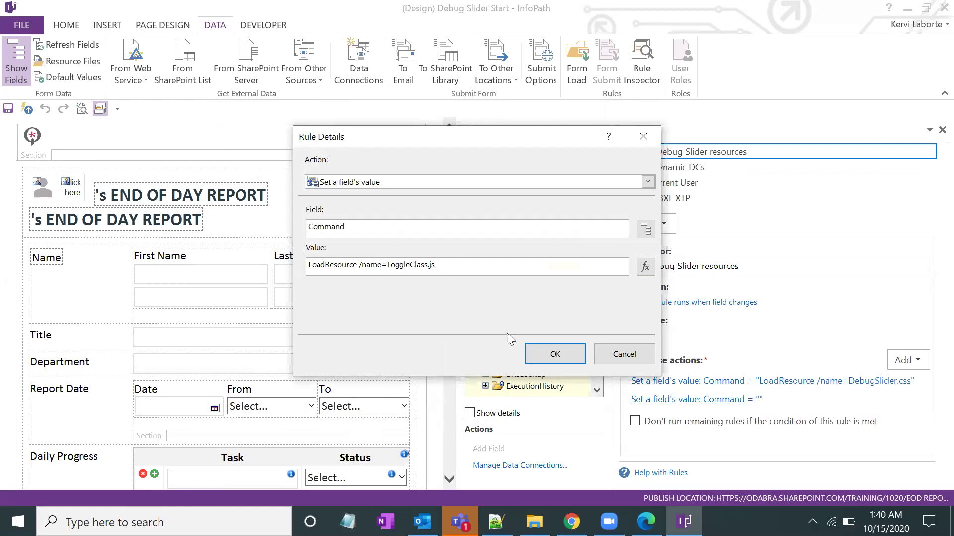
{"action": "left_click", "coordinate": [554, 354]}
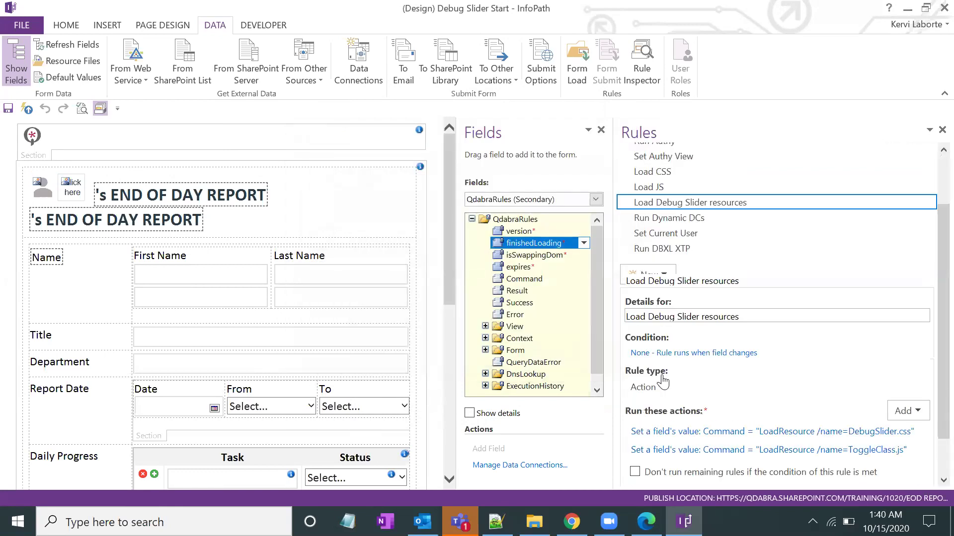
Switch to File Explorer to check the ToggleClass file in the Lab 4 Debug Slider folder, and return to InfoPath.
{"action": "scroll", "coordinate": [663, 383], "scroll_direction": "down", "scroll_amount": 1}
{"action": "key", "text": "alt+Tab"}
{"action": "left_click", "coordinate": [340, 251]}
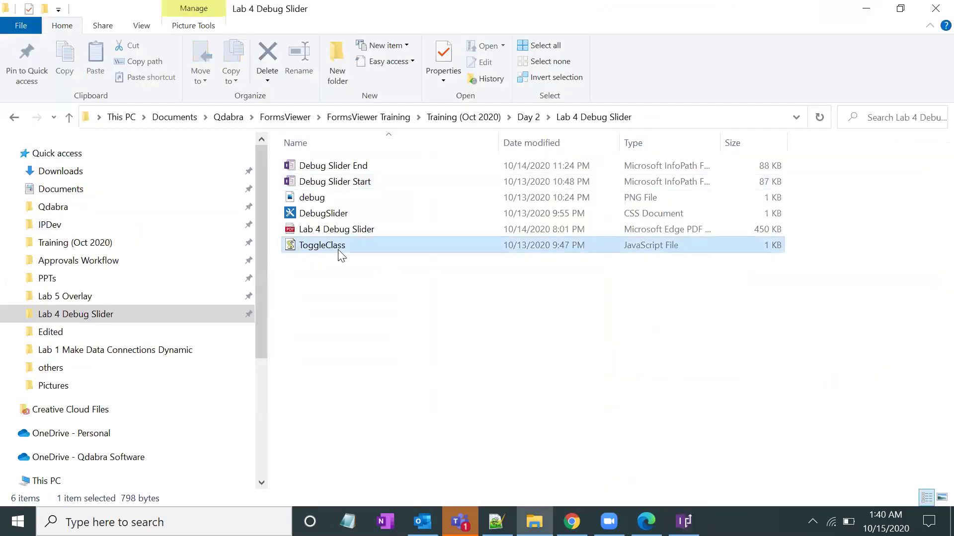
{"action": "key", "text": "alt+Tab"}
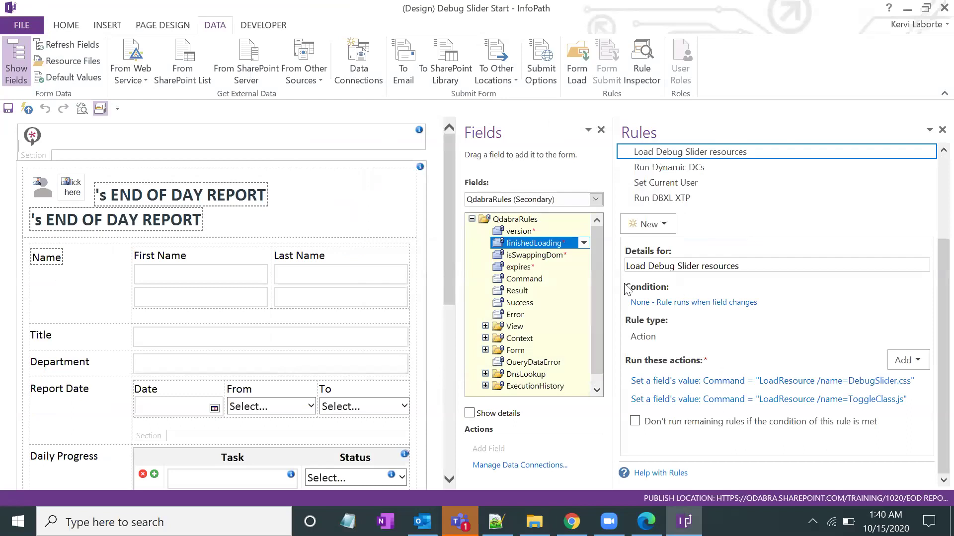
Review the rule's second action, checking the Command value that loads ToggleClass.js, and close its details.
{"action": "left_click_drag", "start_coordinate": [611, 283], "coordinate": [505, 284]}
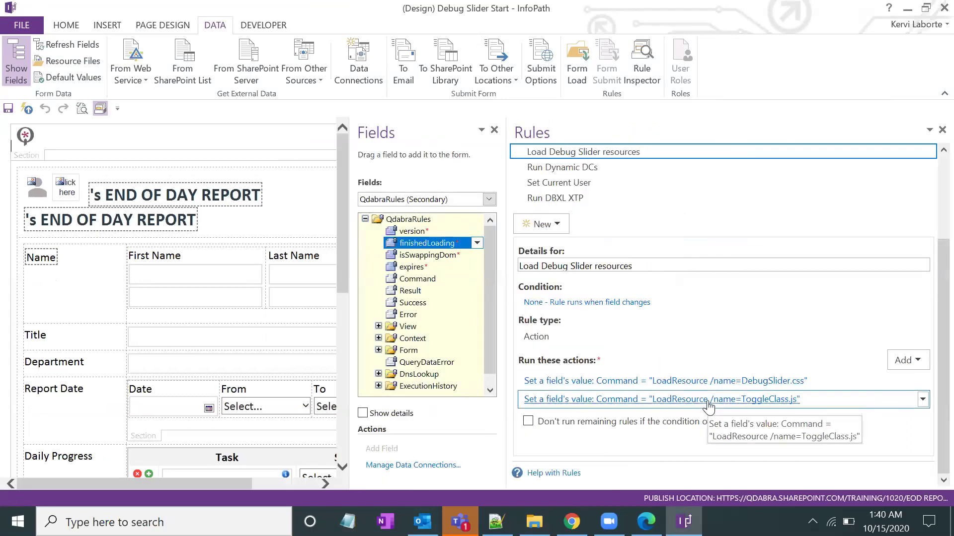
{"action": "left_click", "coordinate": [737, 400]}
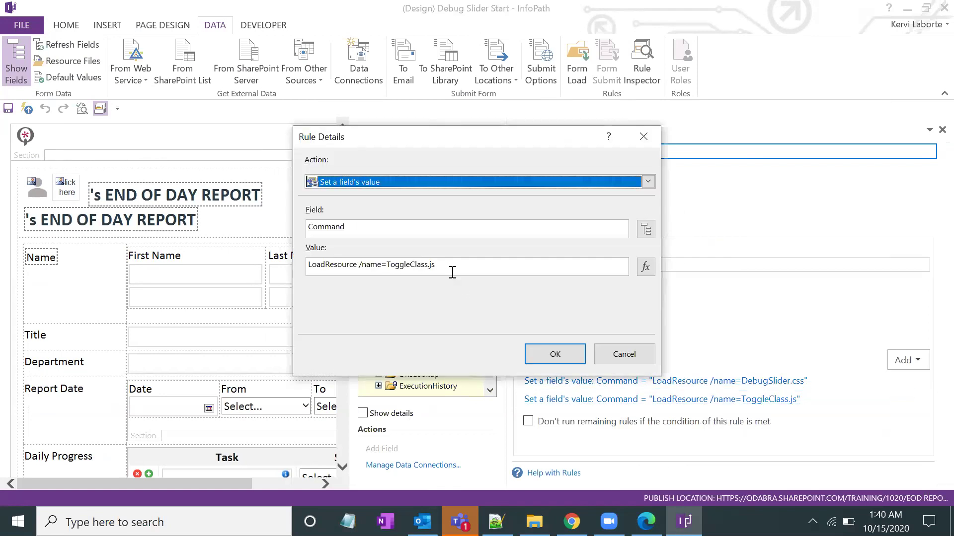
{"action": "double_click", "coordinate": [392, 267]}
{"action": "key", "text": "End"}
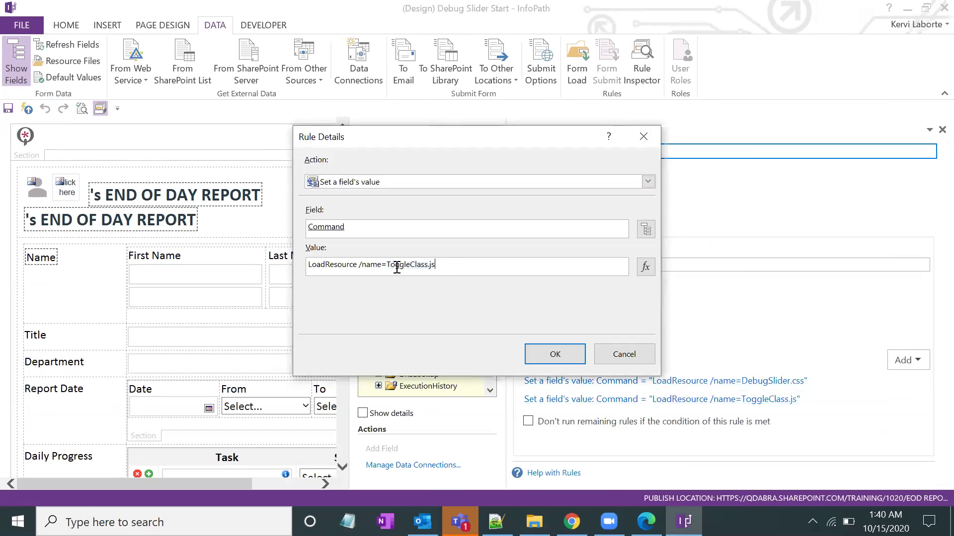
{"action": "left_click", "coordinate": [533, 355]}
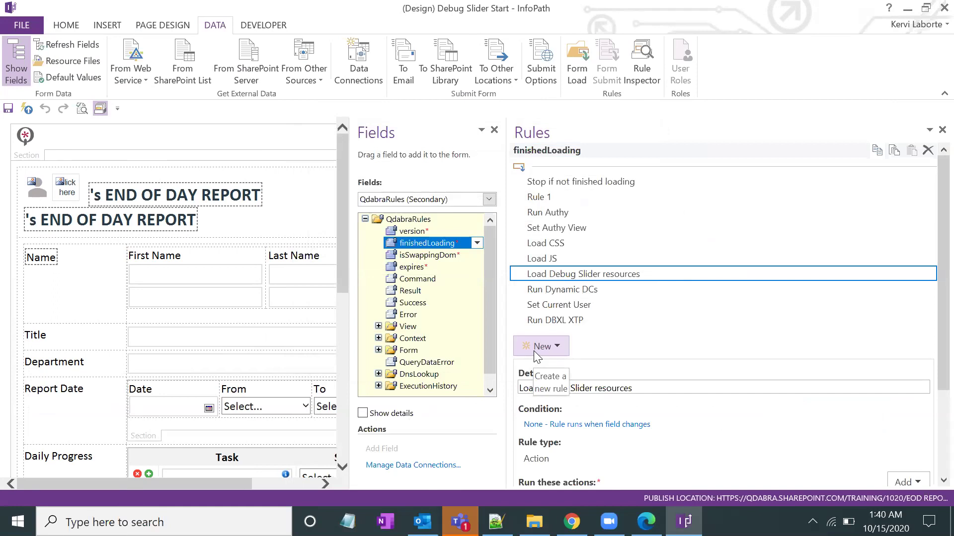
Insert the EmployeeReport group from the Main data source as a plain section below the form's last section.
{"action": "left_click_drag", "start_coordinate": [504, 292], "coordinate": [674, 277]}
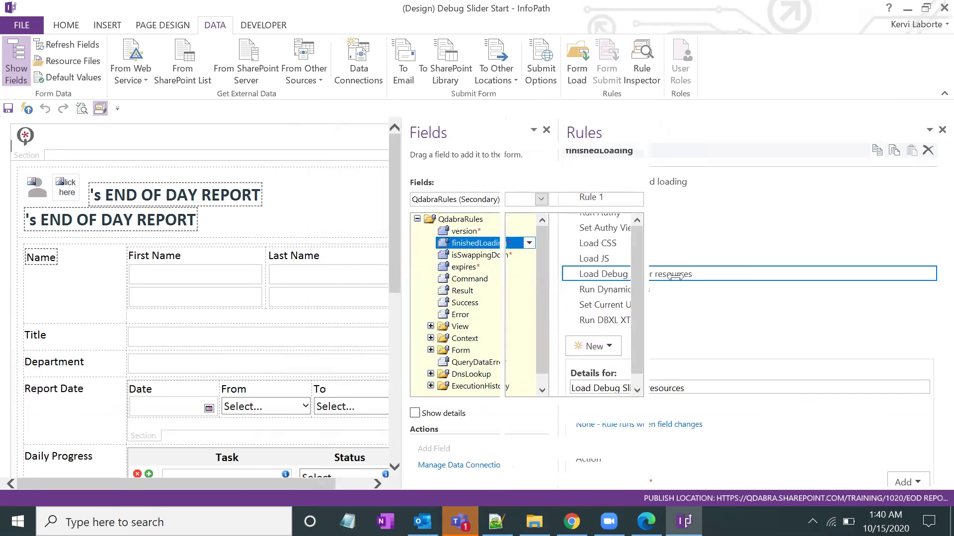
{"action": "left_click_drag", "start_coordinate": [515, 271], "coordinate": [515, 440]}
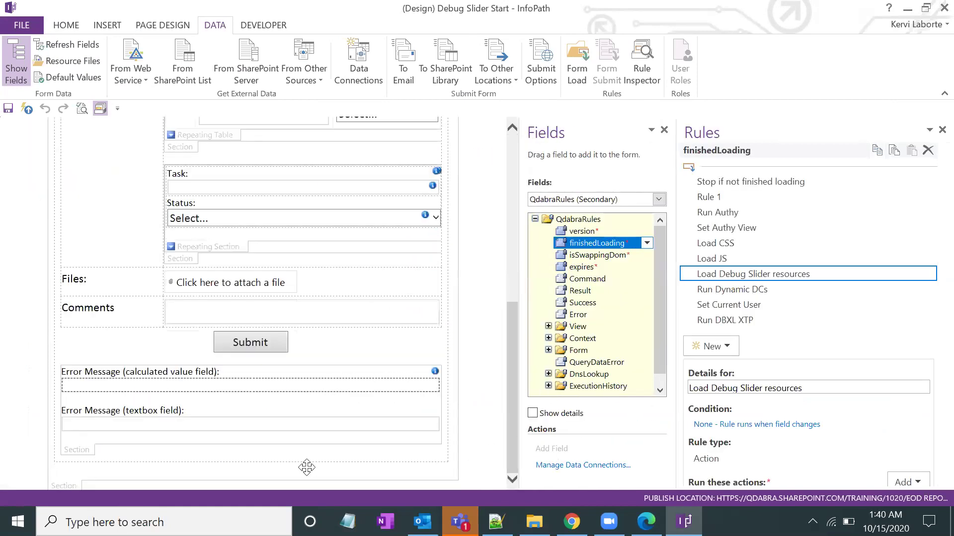
{"action": "left_click", "coordinate": [287, 461]}
{"action": "scroll", "coordinate": [334, 394], "scroll_direction": "down", "scroll_amount": 2}
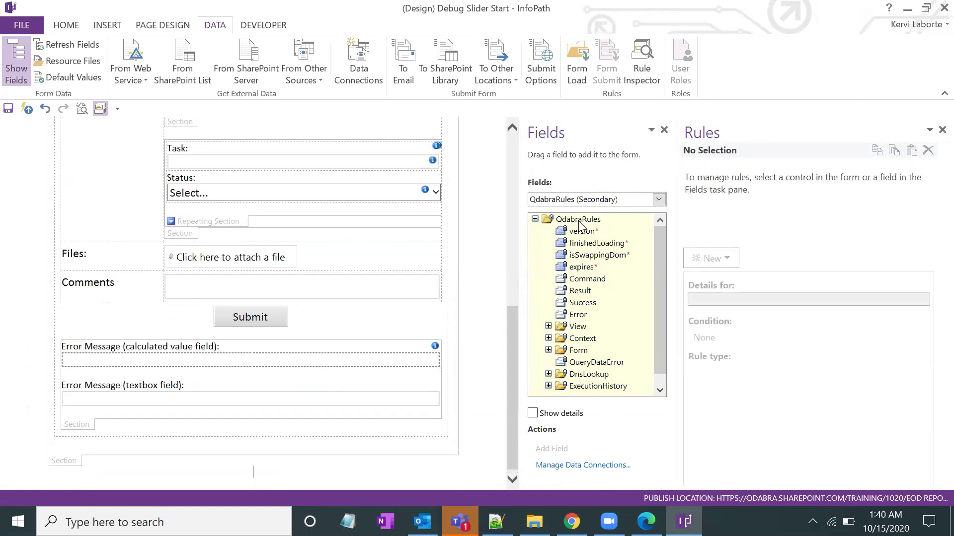
{"action": "left_click", "coordinate": [572, 200]}
{"action": "left_click", "coordinate": [564, 214]}
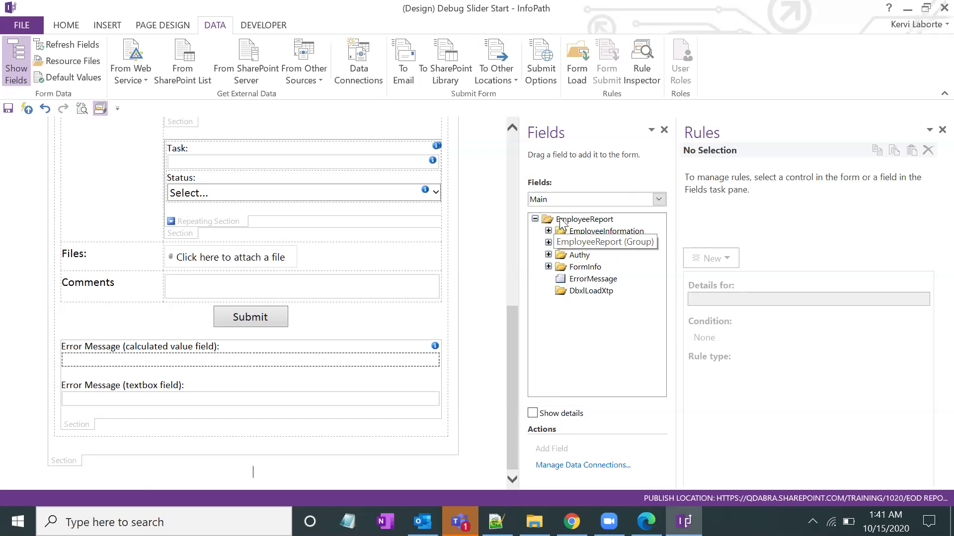
{"action": "left_click_drag", "start_coordinate": [561, 223], "coordinate": [300, 471]}
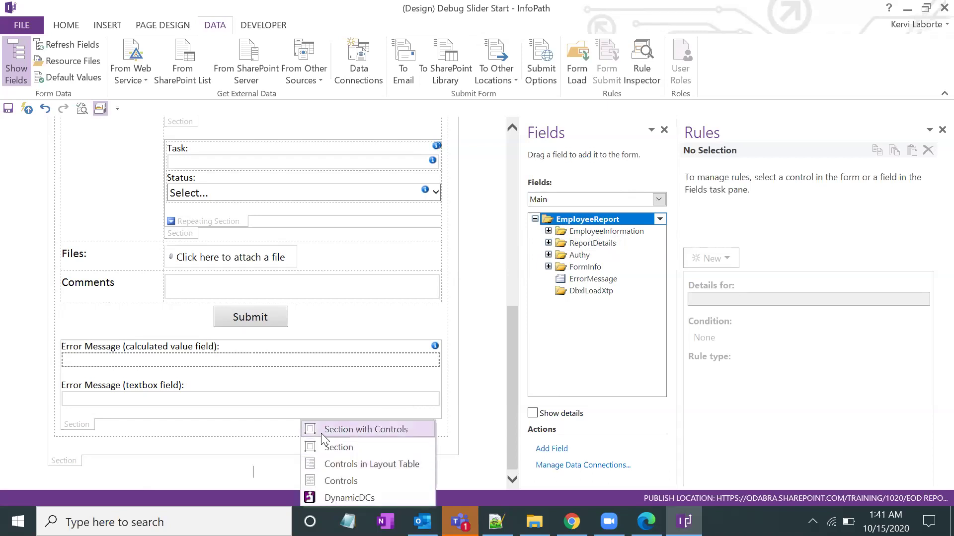
{"action": "left_click", "coordinate": [348, 449]}
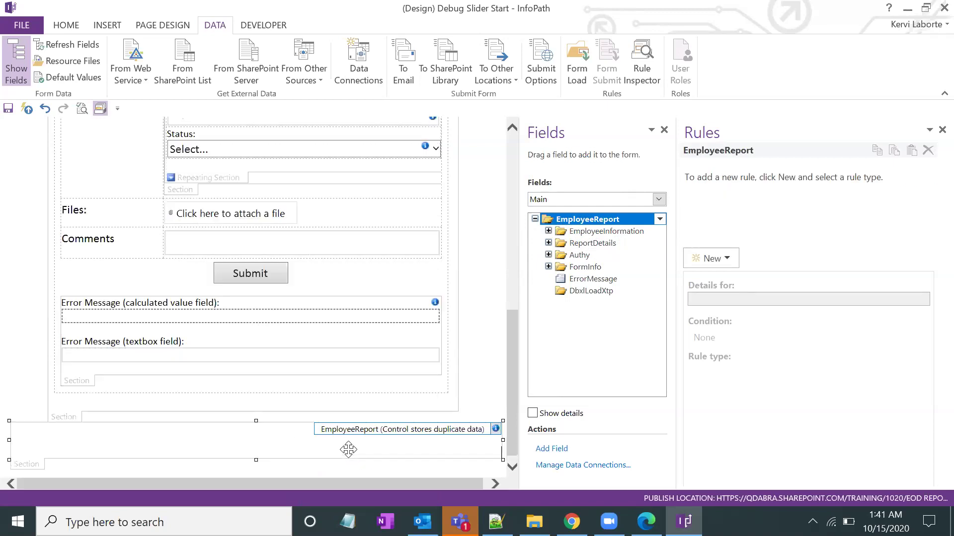
{"action": "left_click_drag", "start_coordinate": [677, 301], "coordinate": [739, 295]}
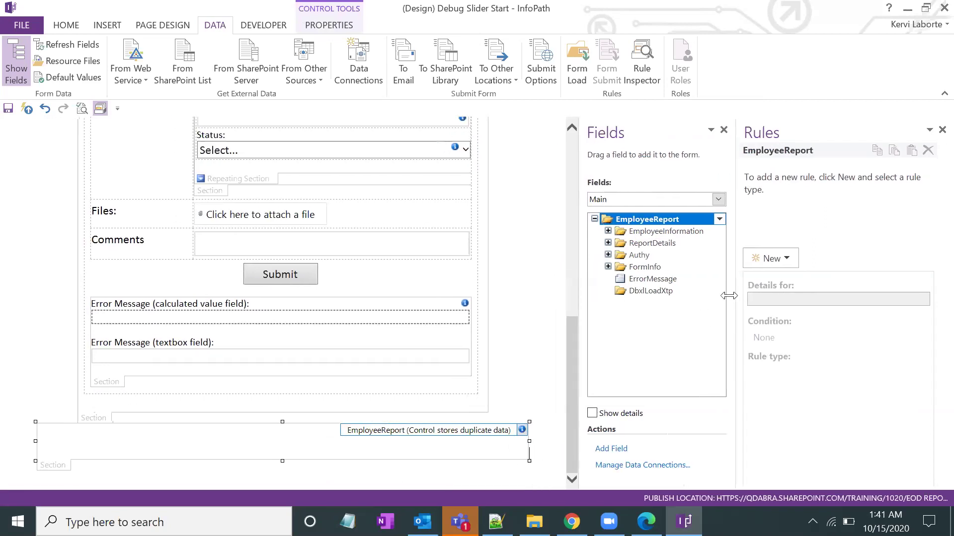
Check the screen tip and width of the existing main section above the new one in its section properties.
{"action": "left_click", "coordinate": [159, 468]}
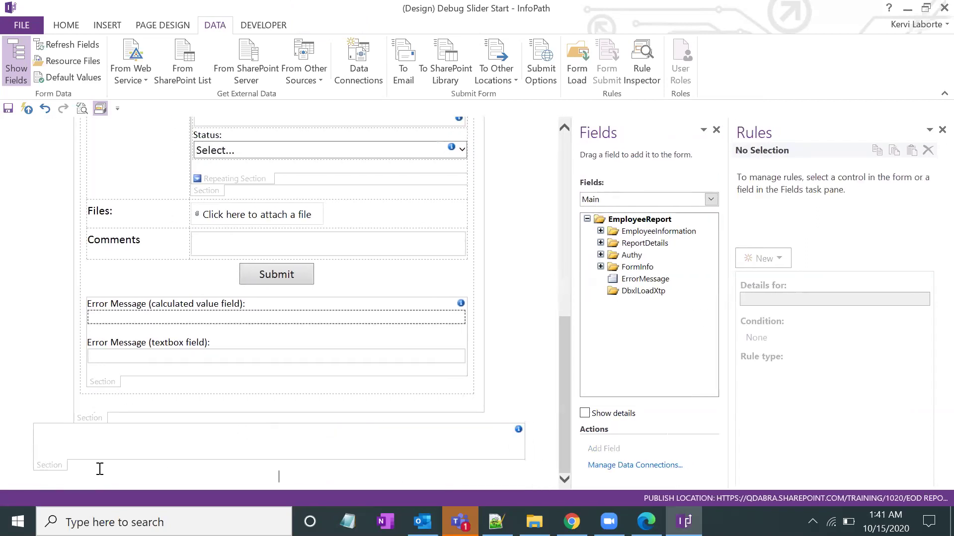
{"action": "left_click", "coordinate": [64, 468]}
{"action": "right_click", "coordinate": [63, 470]}
{"action": "left_click", "coordinate": [75, 457]}
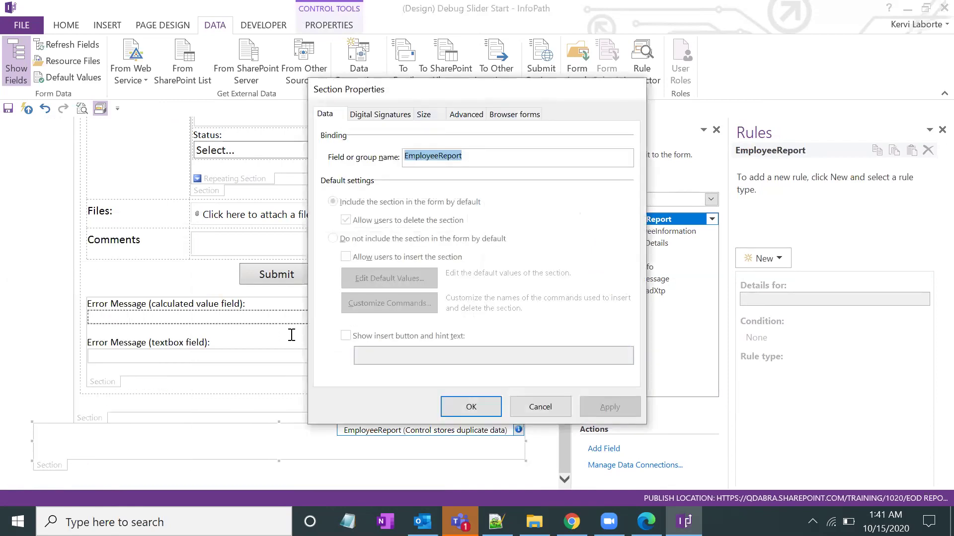
{"action": "key", "text": "Escape"}
{"action": "right_click", "coordinate": [102, 422]}
{"action": "left_click", "coordinate": [120, 408]}
{"action": "left_click", "coordinate": [467, 115]}
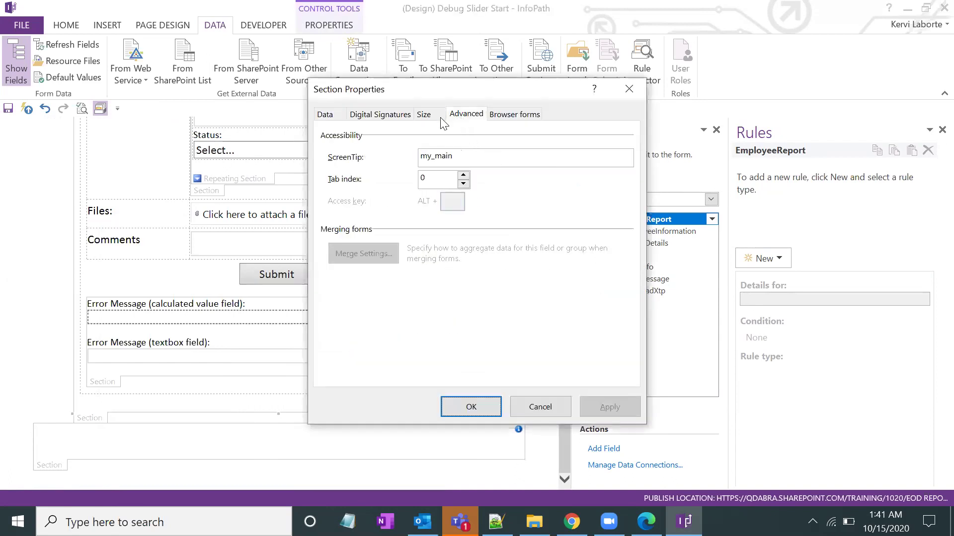
{"action": "left_click", "coordinate": [437, 116]}
{"action": "double_click", "coordinate": [504, 154]}
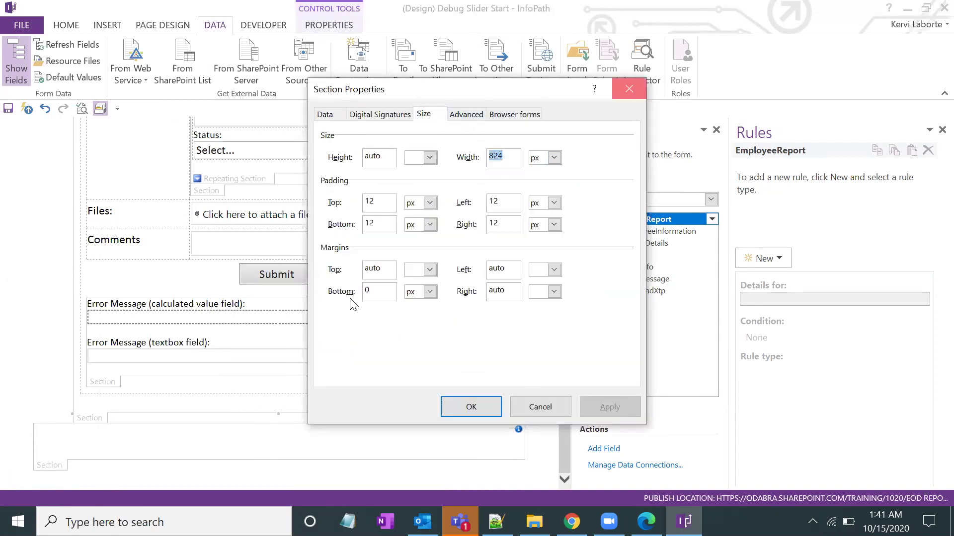
{"action": "key", "text": "Escape"}
Set the new bottom section's width to 824 px.
{"action": "right_click", "coordinate": [61, 467]}
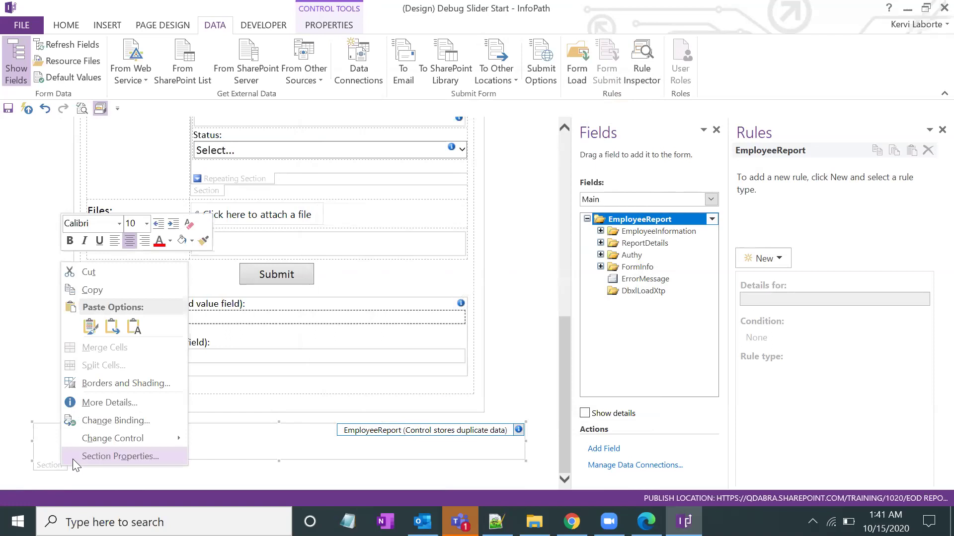
{"action": "left_click", "coordinate": [73, 459]}
{"action": "left_click", "coordinate": [454, 116]}
{"action": "left_click", "coordinate": [437, 115]}
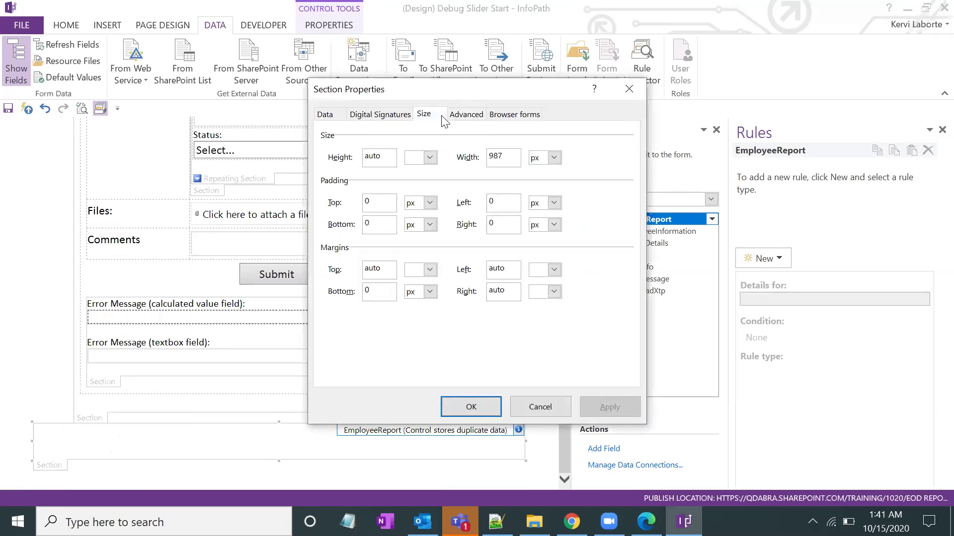
{"action": "double_click", "coordinate": [508, 154]}
{"action": "type", "text": "824"}
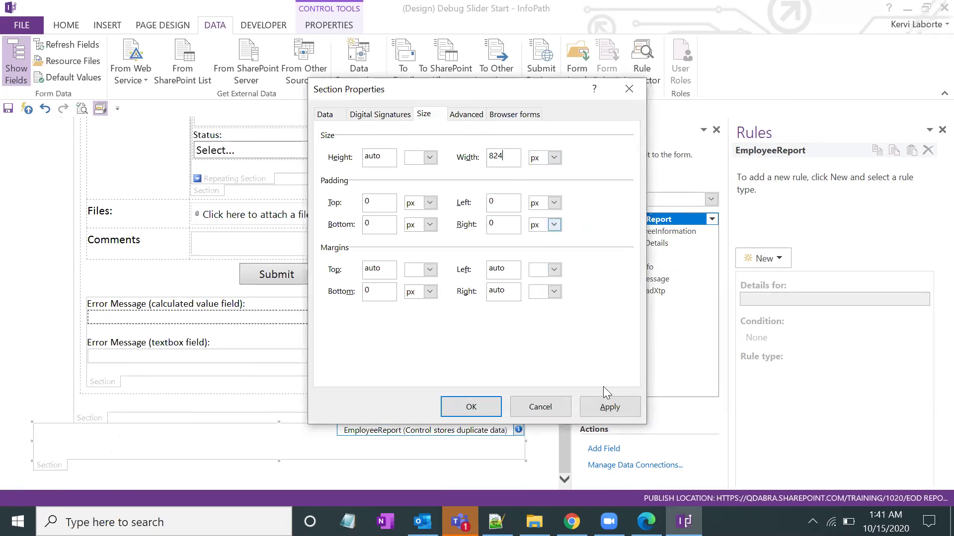
{"action": "left_click", "coordinate": [454, 403]}
{"action": "left_click", "coordinate": [178, 471]}
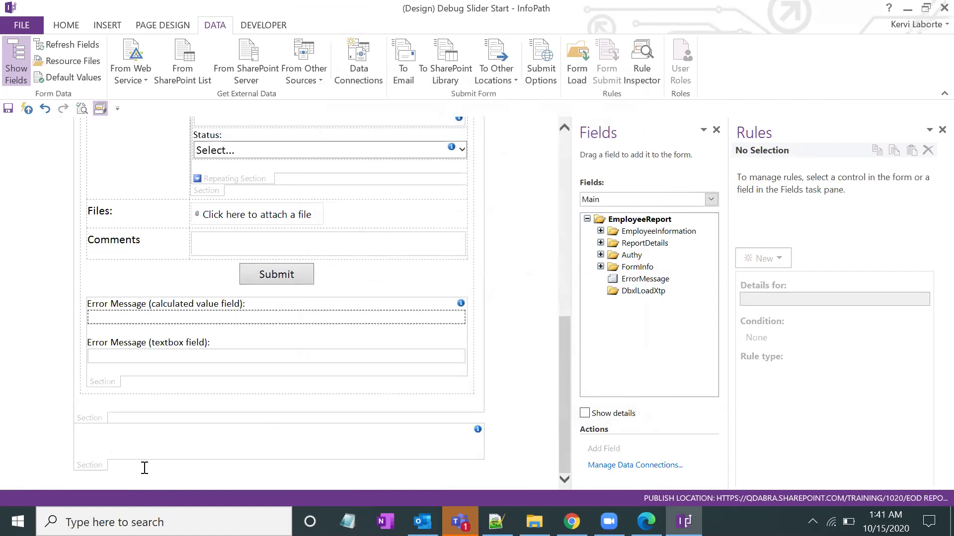
Set the new bottom section's ScreenTip to "my_footer".
{"action": "left_click", "coordinate": [114, 464]}
{"action": "right_click", "coordinate": [114, 464]}
{"action": "key", "text": "Escape"}
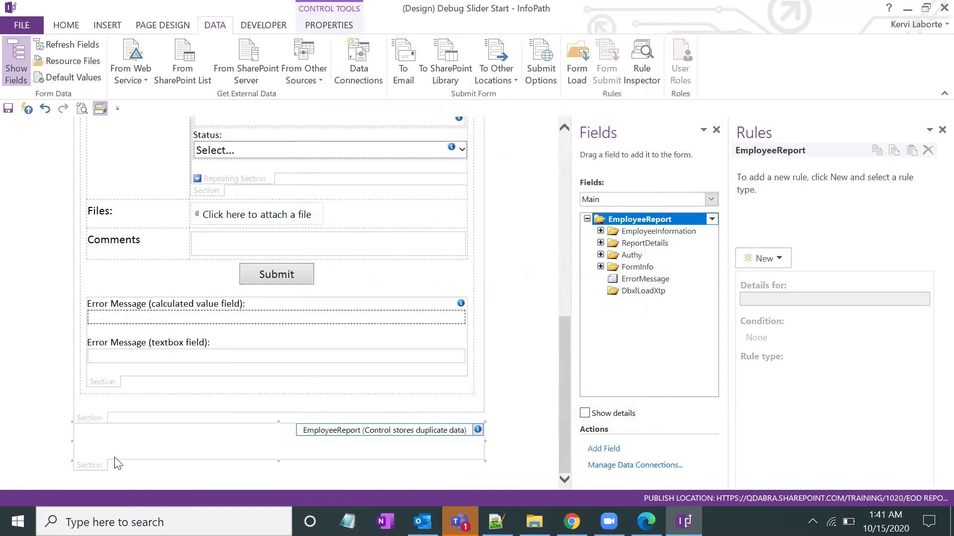
{"action": "double_click", "coordinate": [116, 463]}
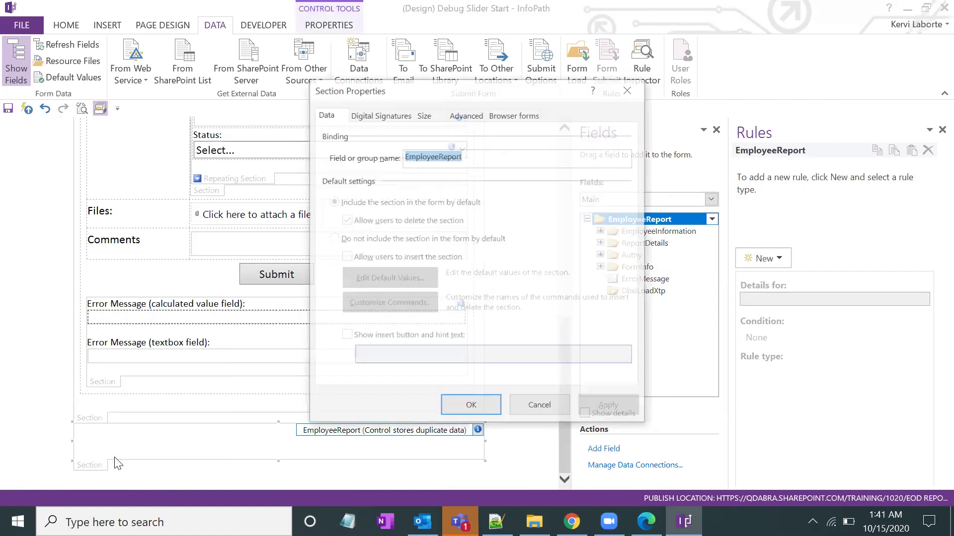
{"action": "left_click", "coordinate": [473, 119]}
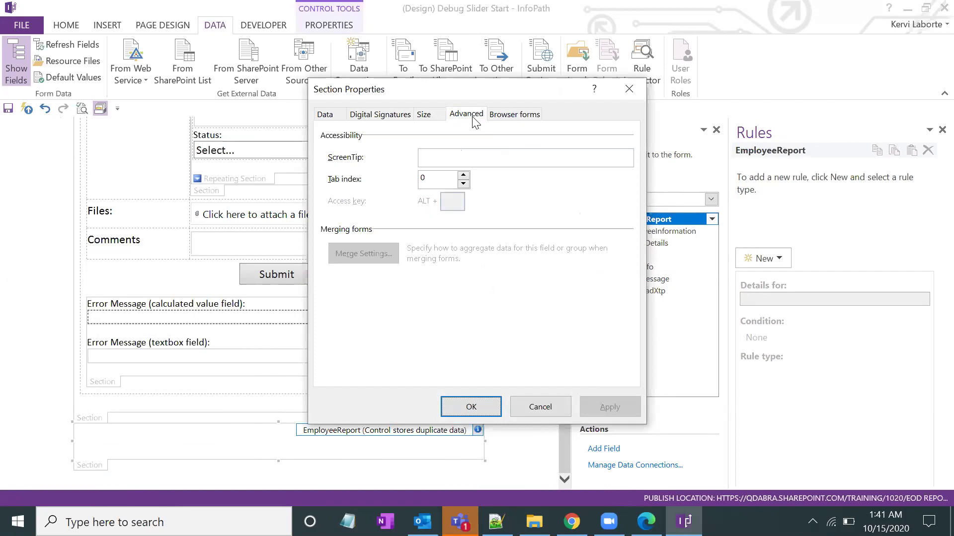
{"action": "left_click", "coordinate": [459, 154]}
{"action": "type", "text": "my_footer"}
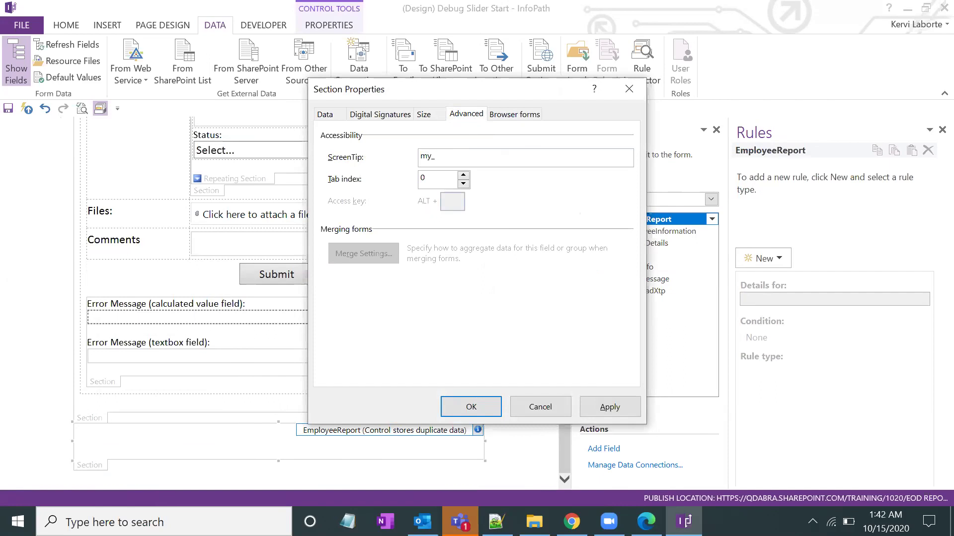
{"action": "left_click", "coordinate": [606, 407]}
{"action": "left_click", "coordinate": [475, 408]}
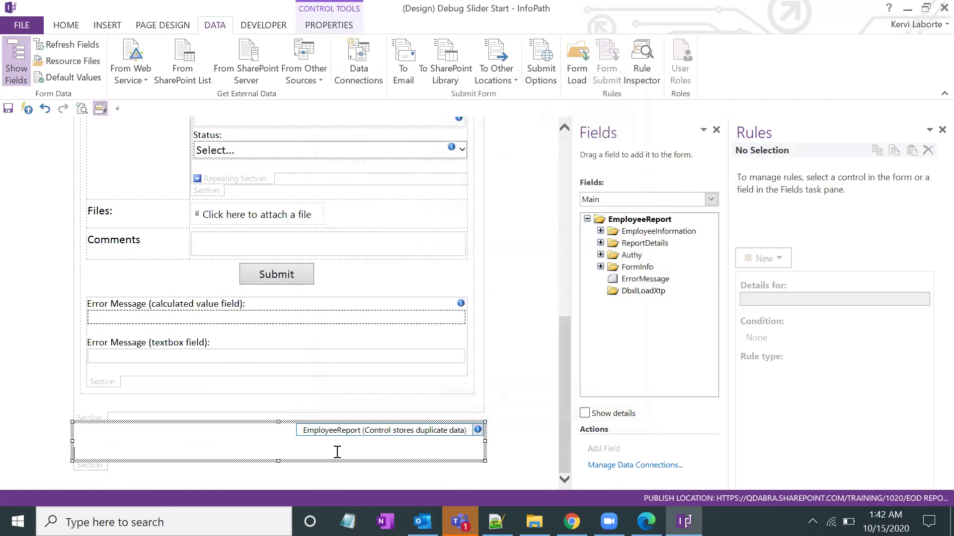
Insert a picture button in the new footer section and centre it.
{"action": "scroll", "coordinate": [290, 431], "scroll_direction": "up", "scroll_amount": 1}
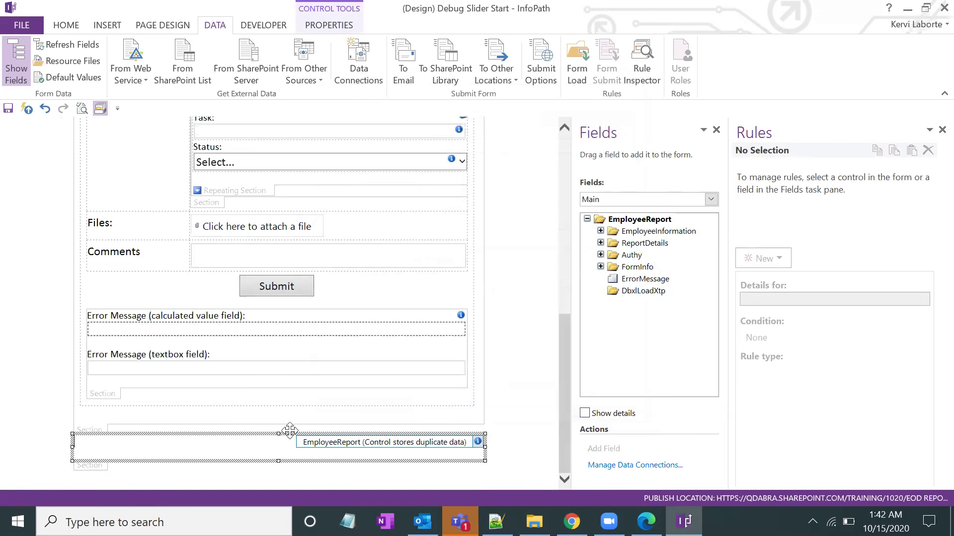
{"action": "left_click", "coordinate": [67, 26]}
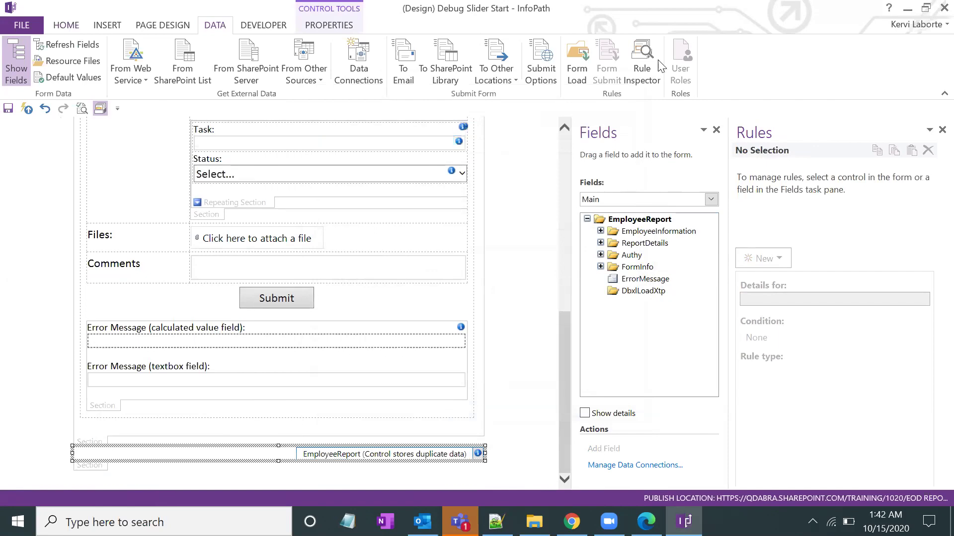
{"action": "left_click", "coordinate": [754, 79]}
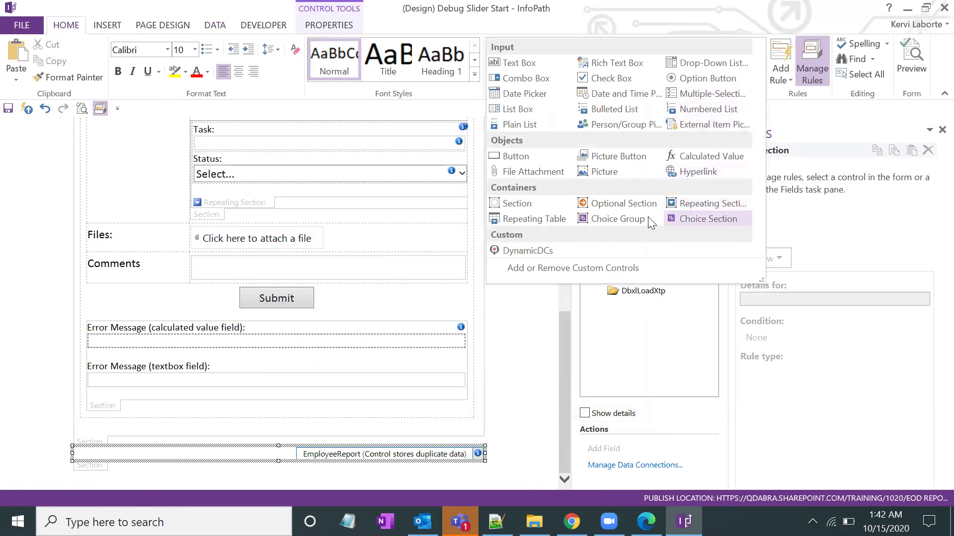
{"action": "left_click", "coordinate": [627, 158]}
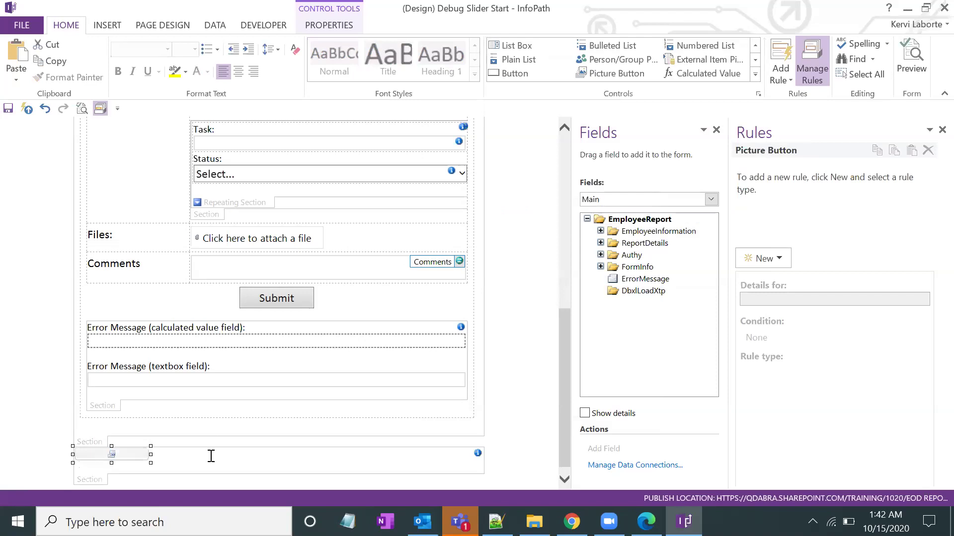
{"action": "key", "text": "ctrl+e"}
{"action": "left_click", "coordinate": [345, 454]}
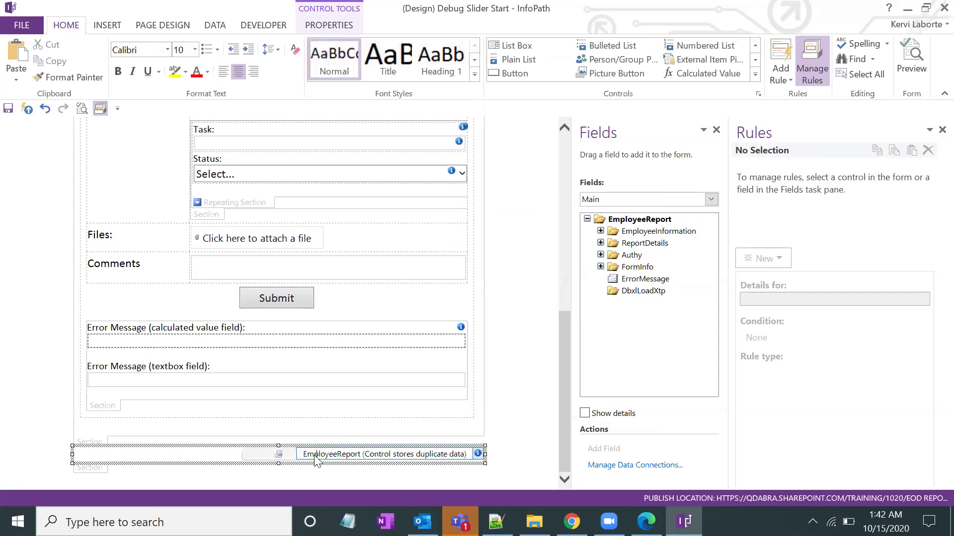
Assign the debug.png resource file as the footer picture button's picture and select the button.
{"action": "left_click", "coordinate": [296, 460]}
{"action": "right_click", "coordinate": [285, 461]}
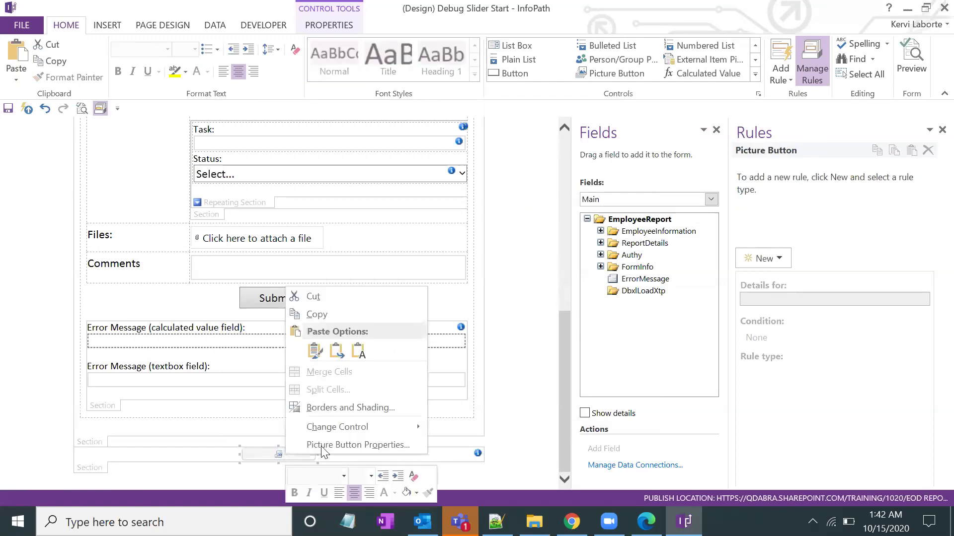
{"action": "left_click", "coordinate": [320, 446]}
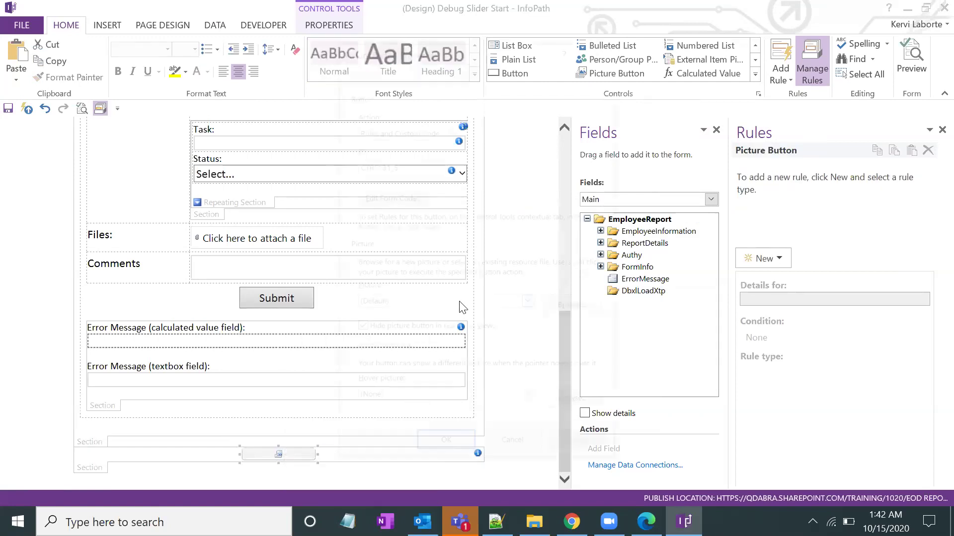
{"action": "left_click", "coordinate": [460, 303]}
{"action": "left_click_drag", "start_coordinate": [528, 328], "coordinate": [532, 349]}
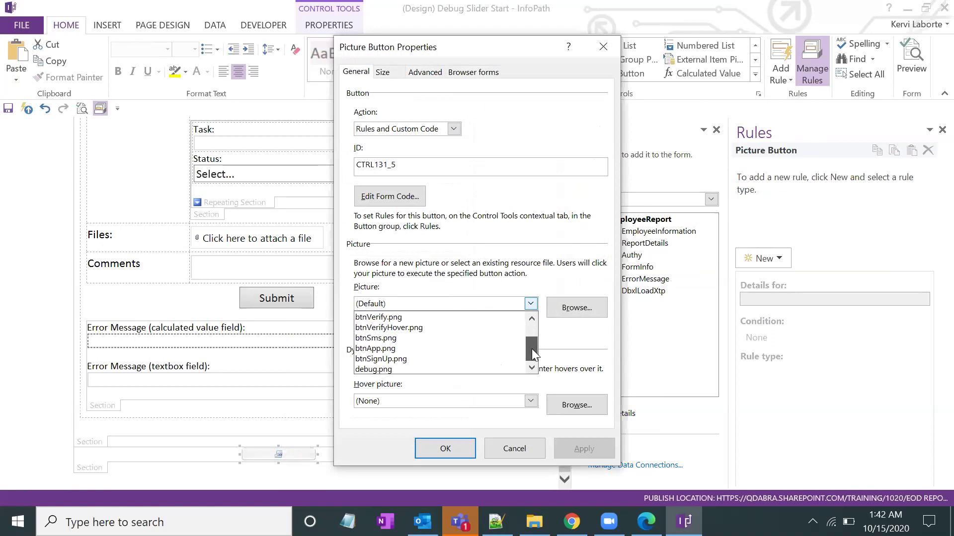
{"action": "left_click", "coordinate": [421, 368]}
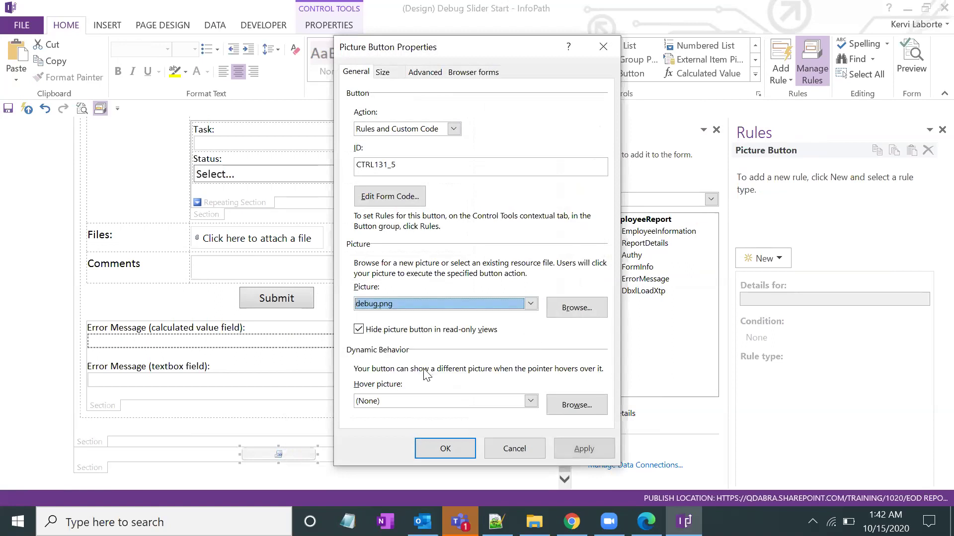
{"action": "left_click", "coordinate": [584, 449]}
{"action": "left_click", "coordinate": [445, 449]}
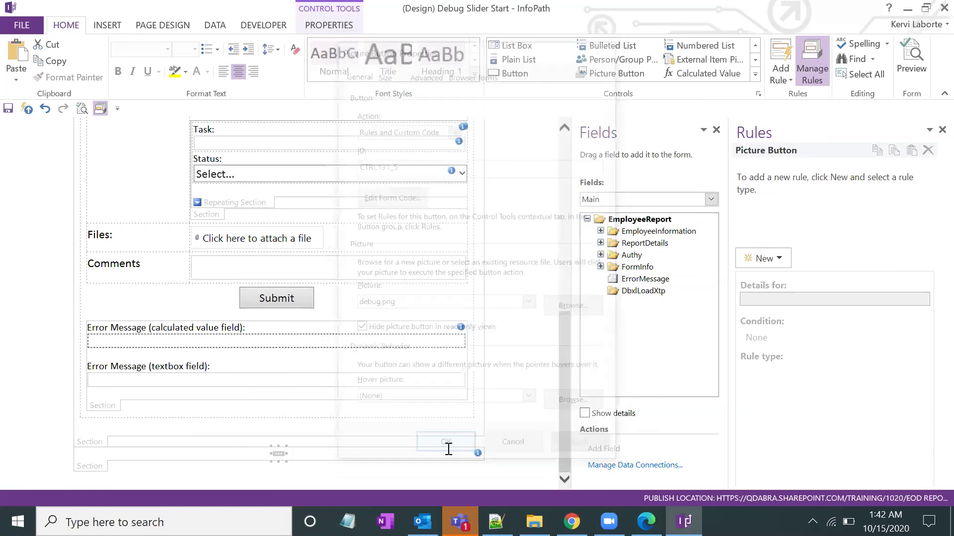
{"action": "left_click", "coordinate": [298, 454]}
{"action": "left_click", "coordinate": [277, 454]}
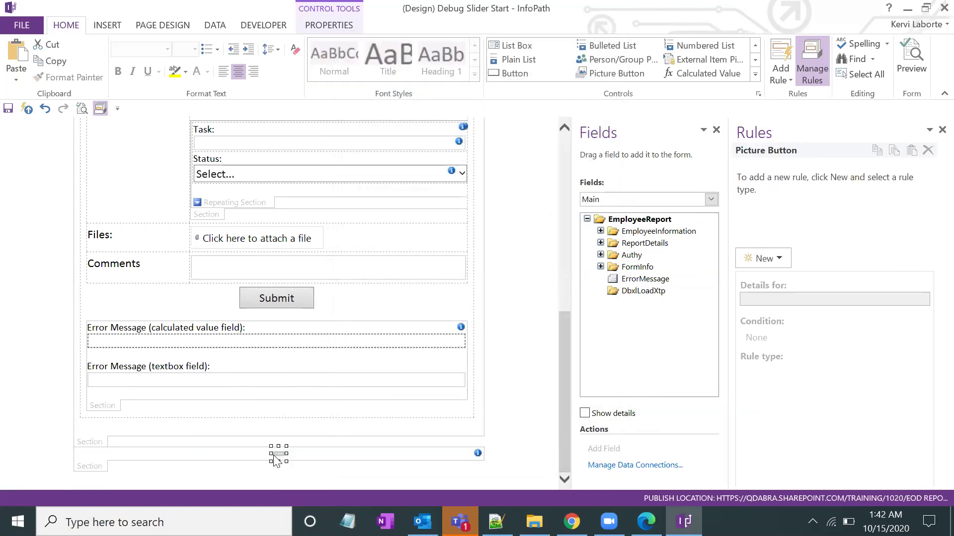
Create an action rule named "Load Slider" for the footer picture button.
{"action": "left_click_drag", "start_coordinate": [727, 206], "coordinate": [663, 207]}
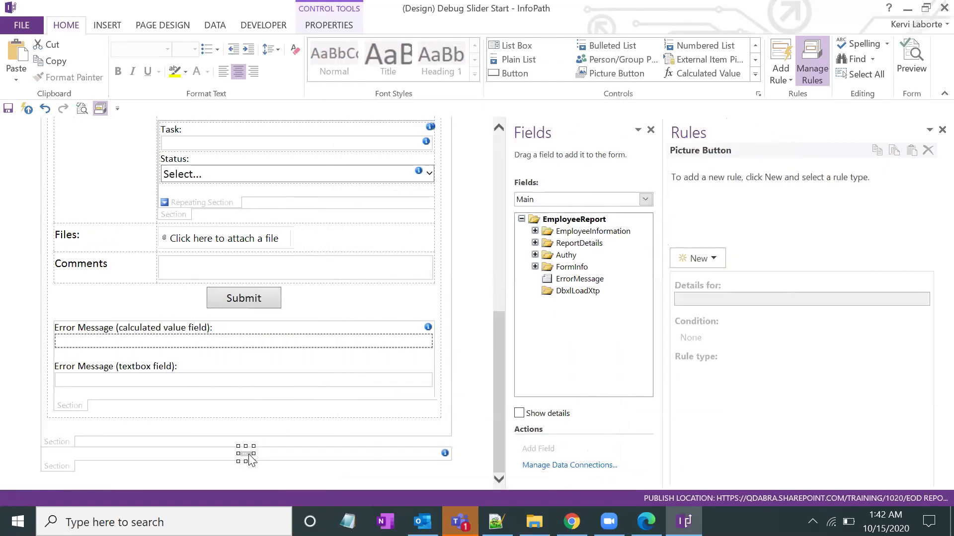
{"action": "left_click", "coordinate": [715, 258]}
{"action": "left_click", "coordinate": [703, 301]}
{"action": "type", "text": "Load Slider"}
{"action": "left_click_drag", "start_coordinate": [663, 306], "coordinate": [549, 308]}
Add a set-field-value action to the Load Slider rule that targets the Command field of the QdabraRules data source.
{"action": "left_click", "coordinate": [905, 395]}
{"action": "left_click", "coordinate": [694, 289]}
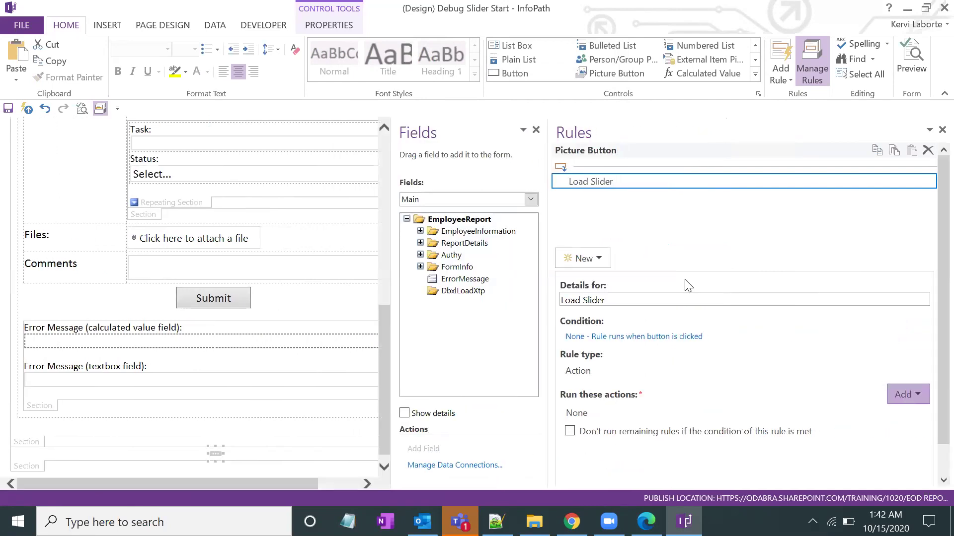
{"action": "left_click", "coordinate": [646, 229]}
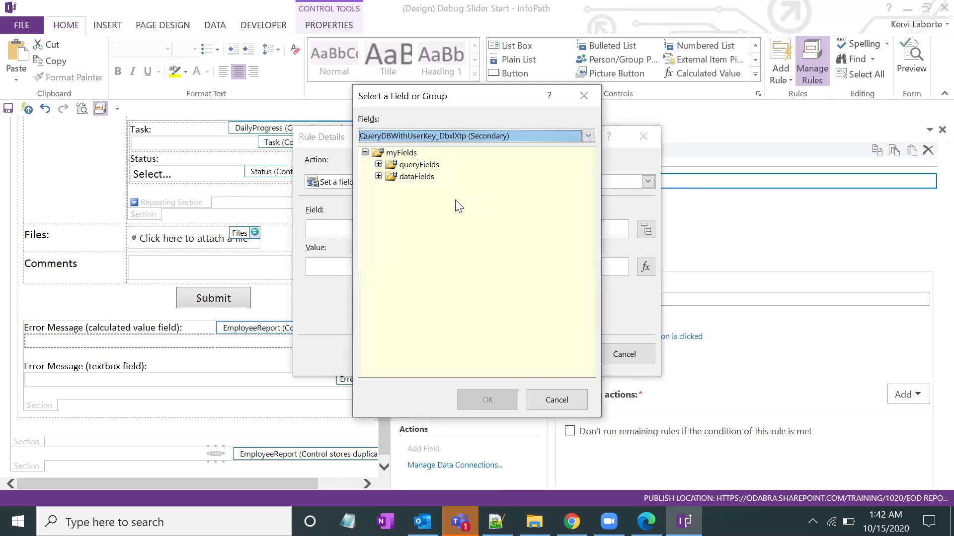
{"action": "left_click", "coordinate": [379, 176]}
{"action": "double_click", "coordinate": [426, 212]}
Set the action's value to "CustomToggleClass /selector=.my_debug /class=open" and confirm the action.
{"action": "left_click", "coordinate": [422, 269]}
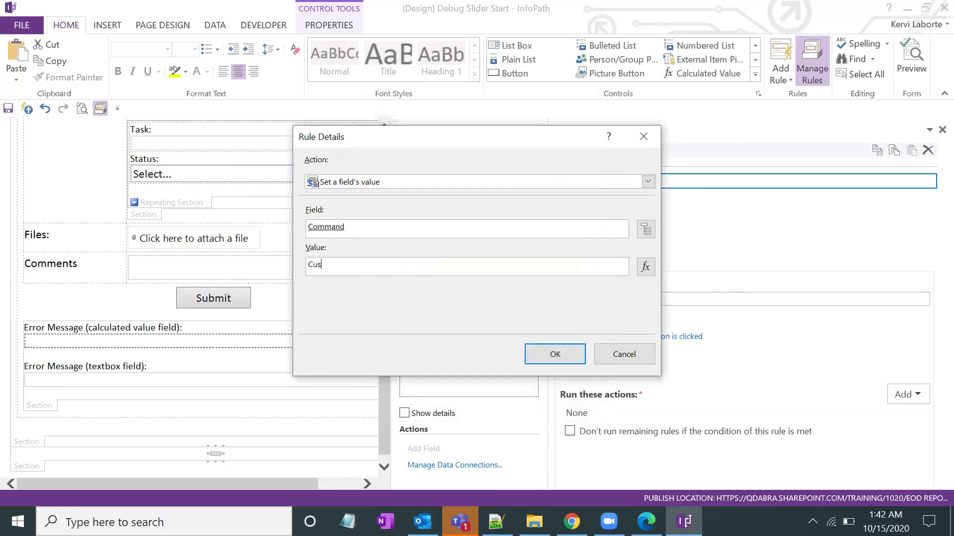
{"action": "type", "text": "CustomToggleClass /selector=."}
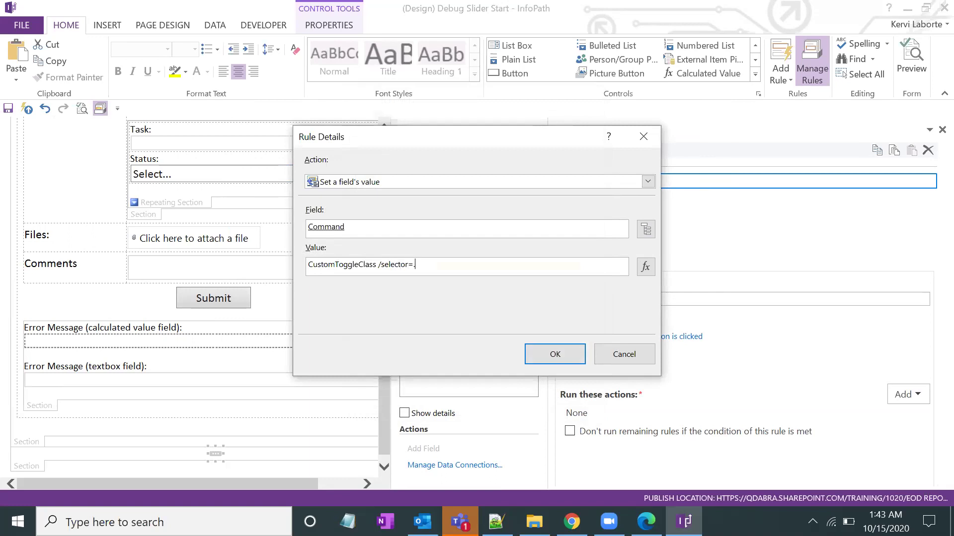
{"action": "type", "text": "ebug /class=open"}
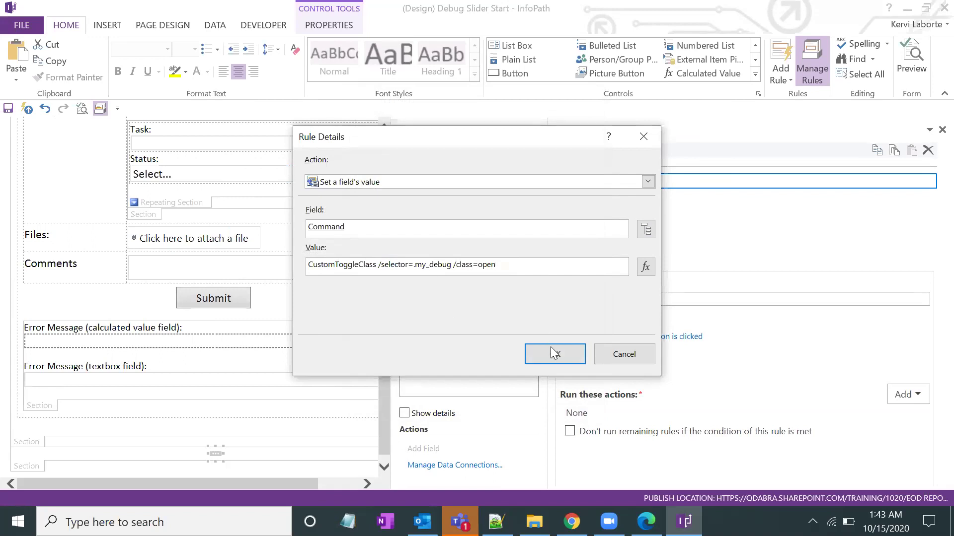
{"action": "left_click_drag", "start_coordinate": [505, 265], "coordinate": [383, 265]}
{"action": "left_click", "coordinate": [395, 265]}
{"action": "left_click", "coordinate": [438, 265]}
{"action": "left_click_drag", "start_coordinate": [380, 267], "coordinate": [415, 267]}
{"action": "left_click", "coordinate": [415, 267]}
{"action": "left_click", "coordinate": [429, 266]}
{"action": "key", "text": "BackSpace"}
{"action": "type", "text": "_"}
{"action": "key", "text": "Right"}
{"action": "left_click", "coordinate": [474, 267]}
{"action": "left_click", "coordinate": [497, 267]}
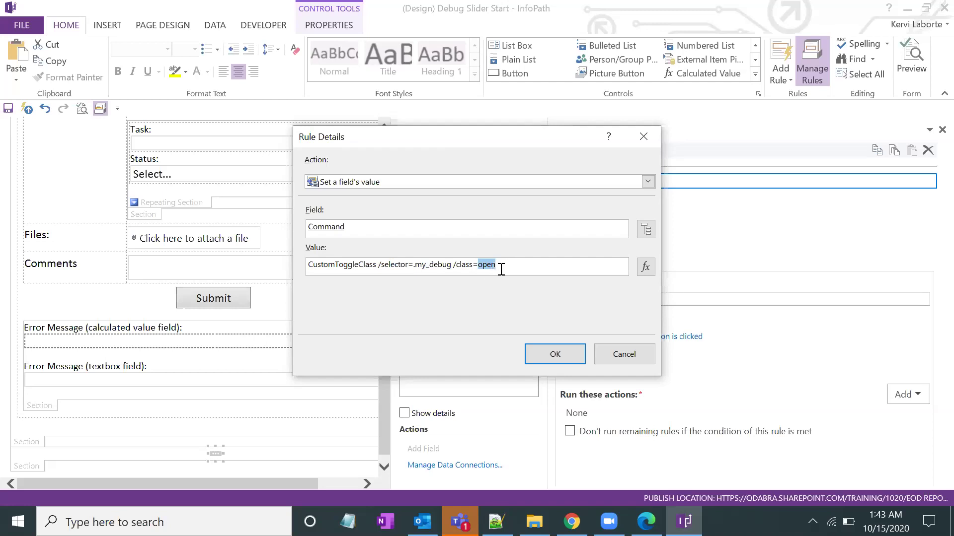
{"action": "left_click", "coordinate": [555, 353]}
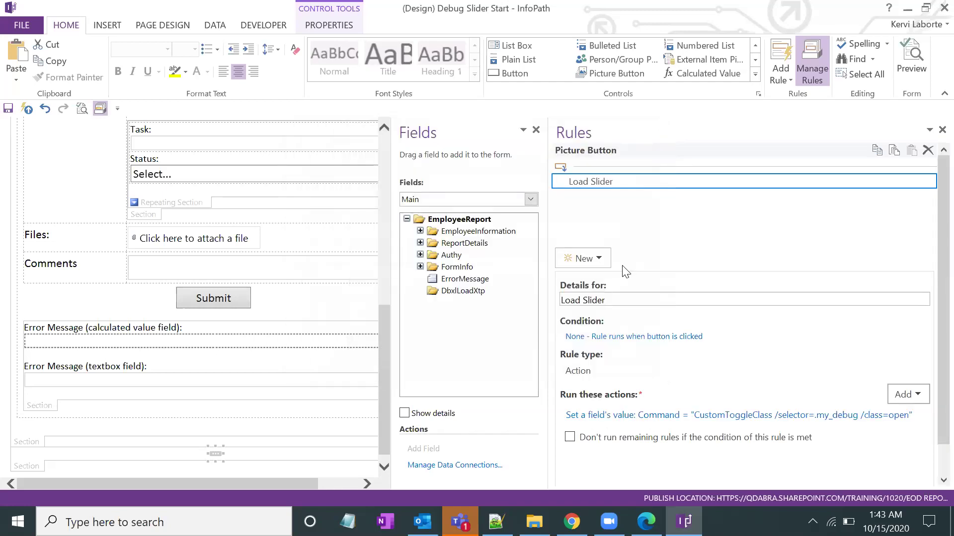
Duplicate the footer section and place the copy directly below the original.
{"action": "left_click_drag", "start_coordinate": [548, 278], "coordinate": [626, 270]}
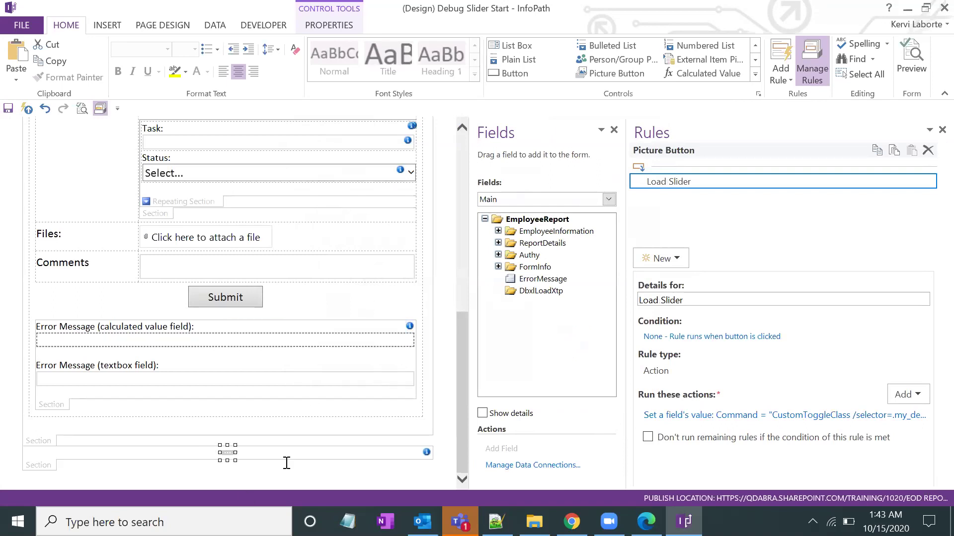
{"action": "left_click", "coordinate": [83, 471]}
{"action": "left_click", "coordinate": [49, 467]}
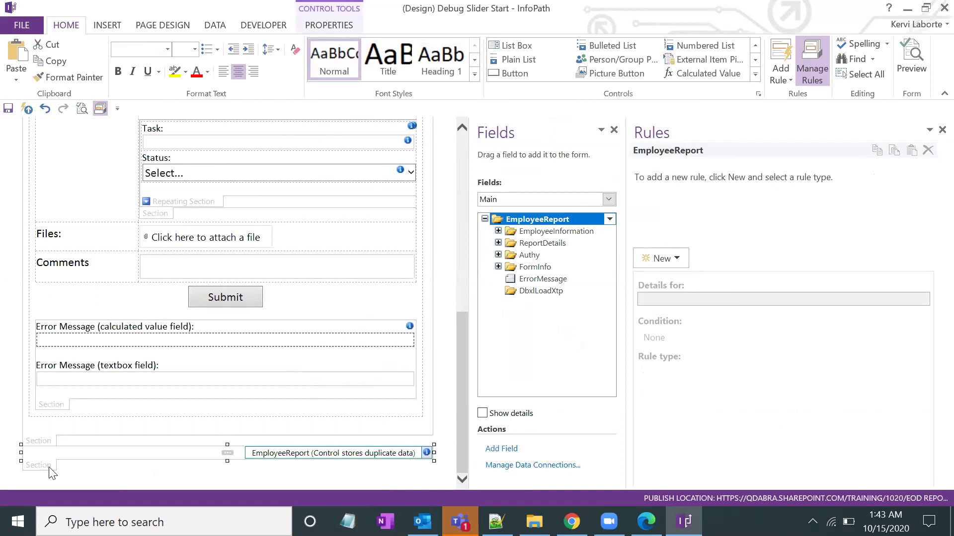
{"action": "left_click", "coordinate": [62, 467]}
{"action": "key", "text": "ctrl+v"}
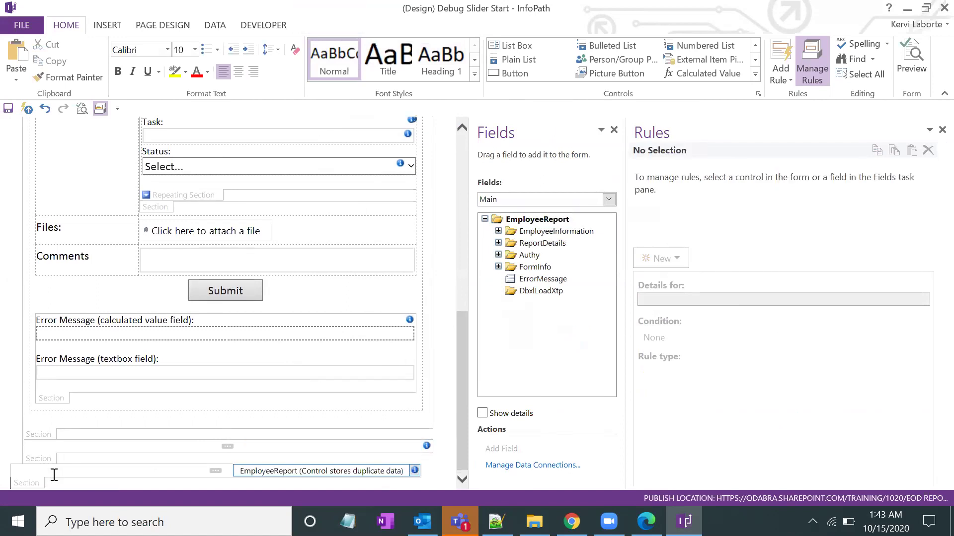
Remove the picture button from the copied section.
{"action": "left_click", "coordinate": [30, 483]}
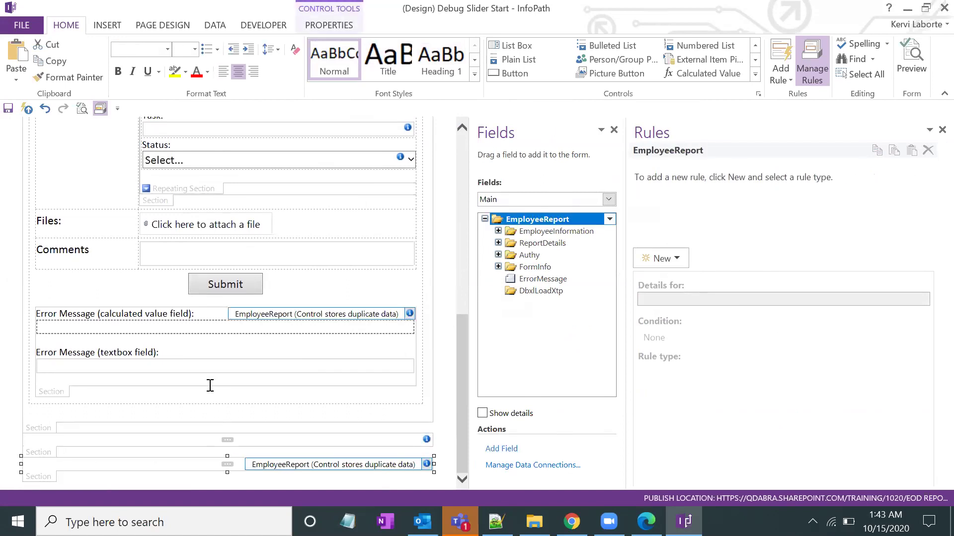
{"action": "left_click", "coordinate": [227, 464]}
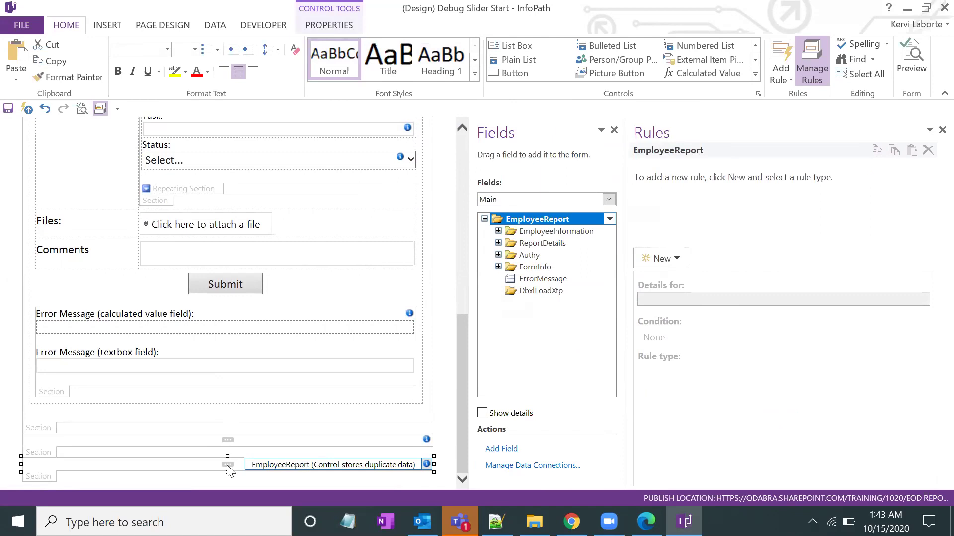
{"action": "left_click", "coordinate": [279, 427]}
Set the copied bottom section's ScreenTip to "my_debug".
{"action": "left_click", "coordinate": [42, 476]}
{"action": "right_click", "coordinate": [42, 475]}
{"action": "left_click", "coordinate": [59, 470]}
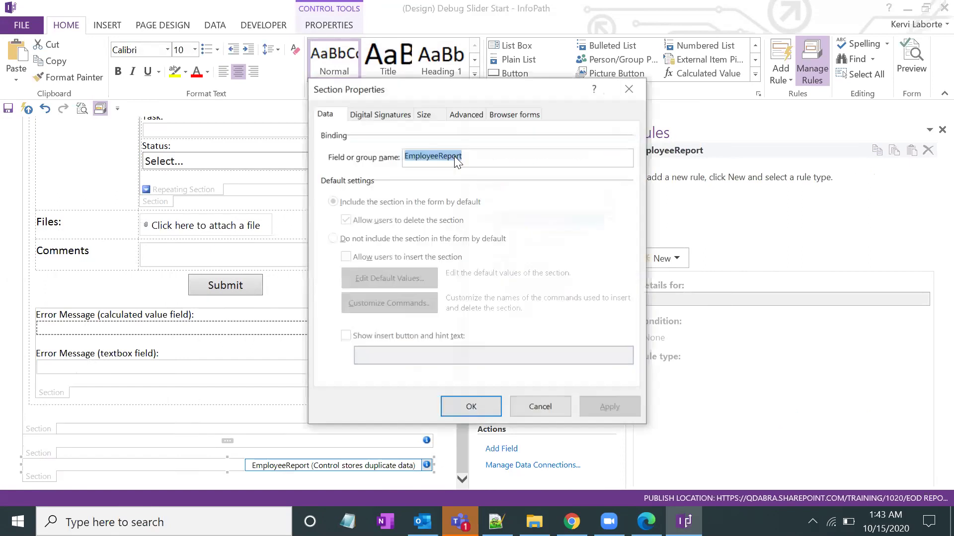
{"action": "left_click", "coordinate": [424, 114]}
{"action": "left_click", "coordinate": [466, 114]}
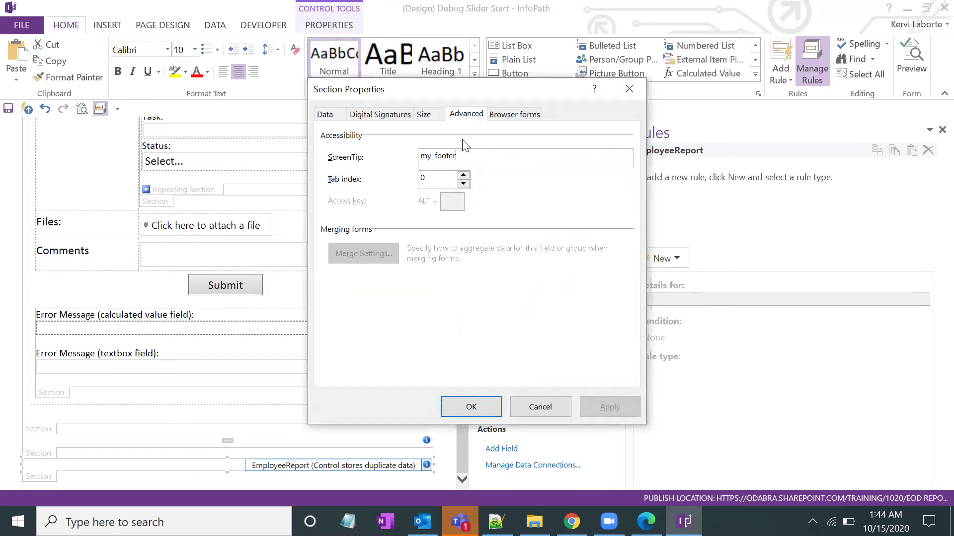
{"action": "key", "text": "BackSpace"}
{"action": "key", "text": "BackSpace"}
{"action": "key", "text": "BackSpace"}
{"action": "type", "text": "debug"}
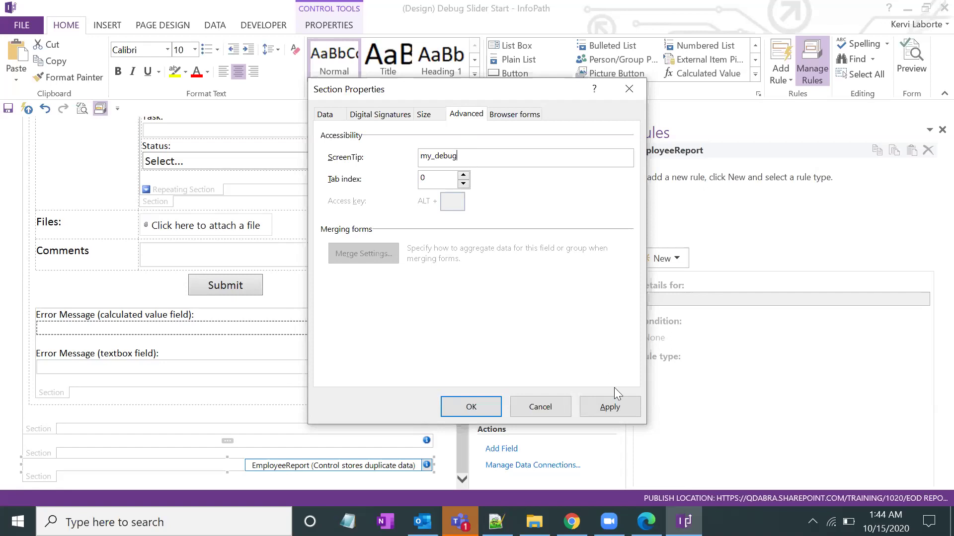
{"action": "left_click", "coordinate": [610, 408]}
{"action": "left_click", "coordinate": [470, 407]}
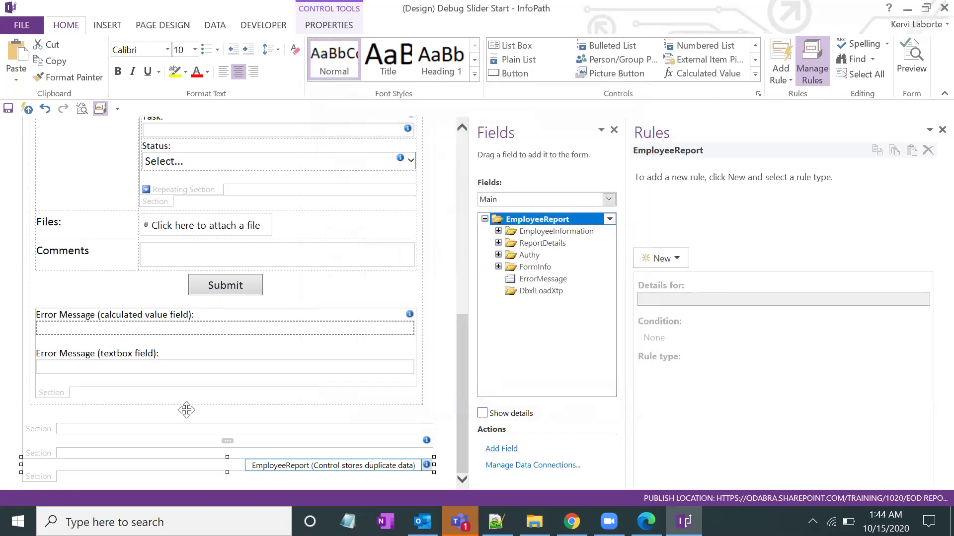
Paste a copy of the my_debug section inside itself as a nested section.
{"action": "left_click", "coordinate": [49, 477]}
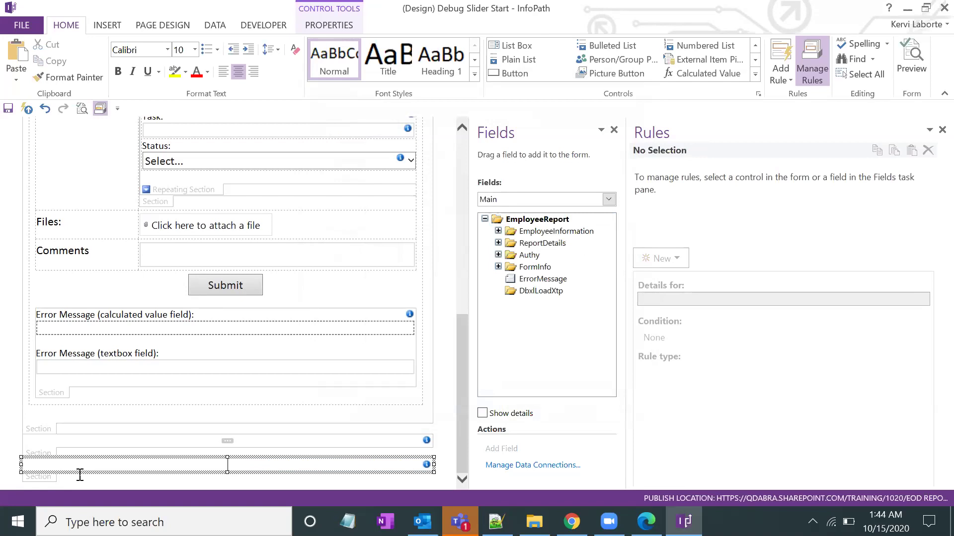
{"action": "left_click", "coordinate": [51, 466]}
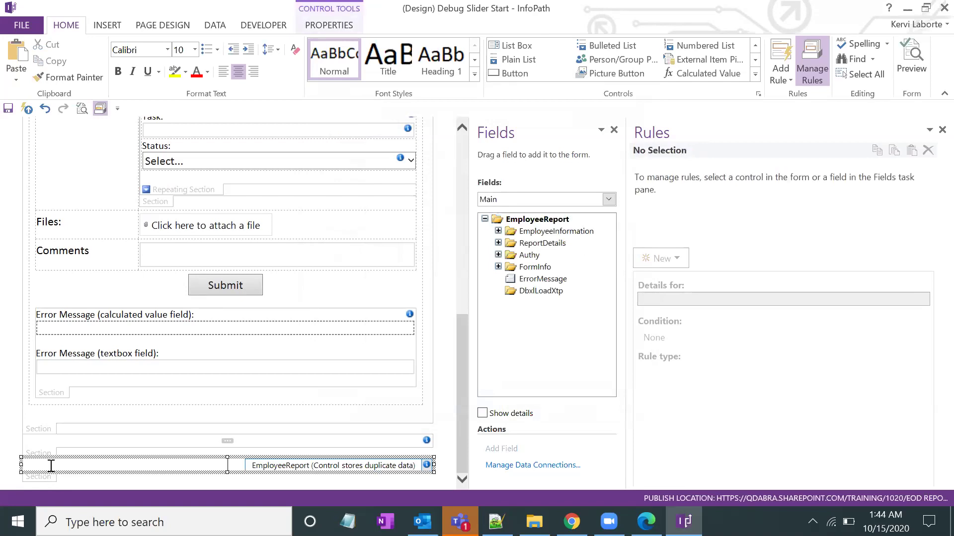
{"action": "scroll", "coordinate": [221, 407], "scroll_direction": "down", "scroll_amount": 1}
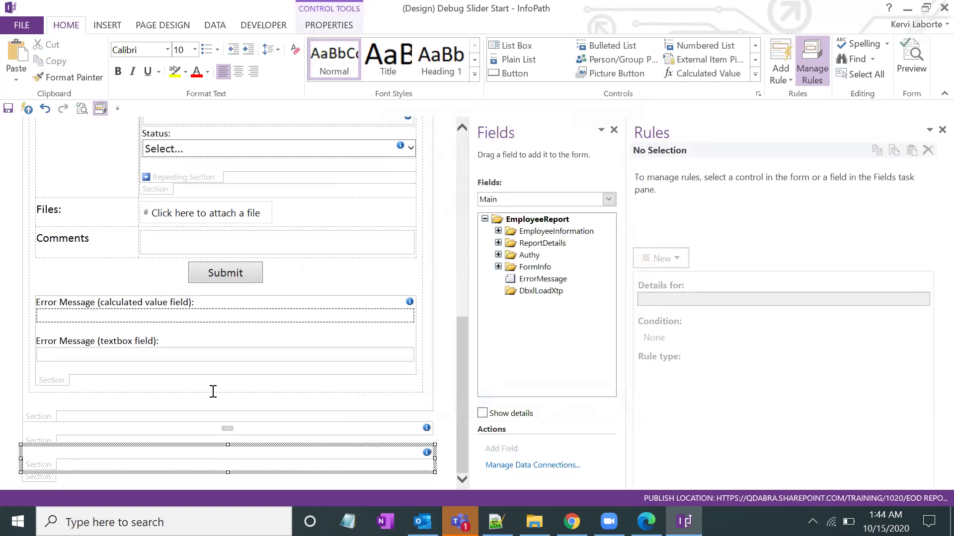
Set the nested section's ScreenTip to "my_debugcontent".
{"action": "left_click", "coordinate": [47, 472]}
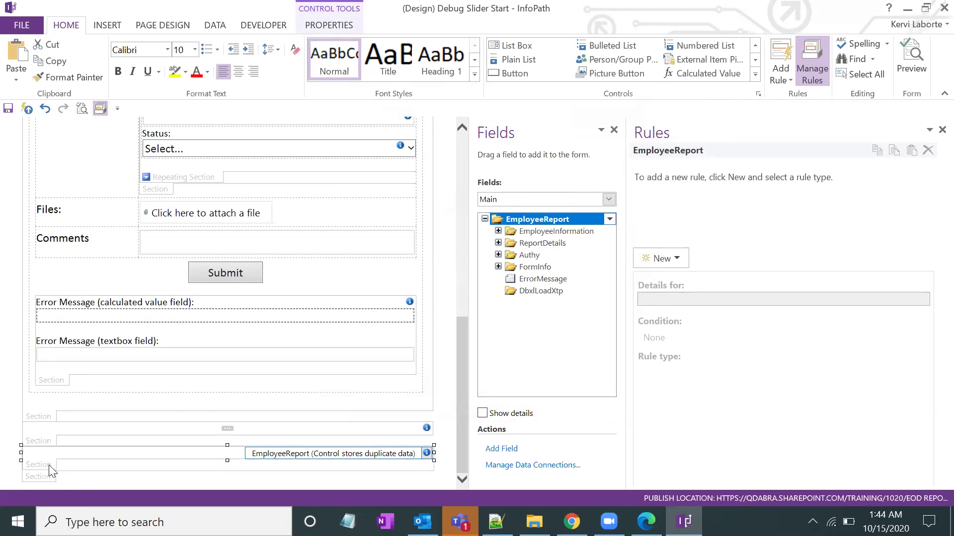
{"action": "right_click", "coordinate": [50, 470]}
{"action": "left_click", "coordinate": [222, 387]}
{"action": "left_click", "coordinate": [424, 114]}
{"action": "left_click", "coordinate": [465, 114]}
{"action": "left_click", "coordinate": [471, 156]}
{"action": "type", "text": "content"}
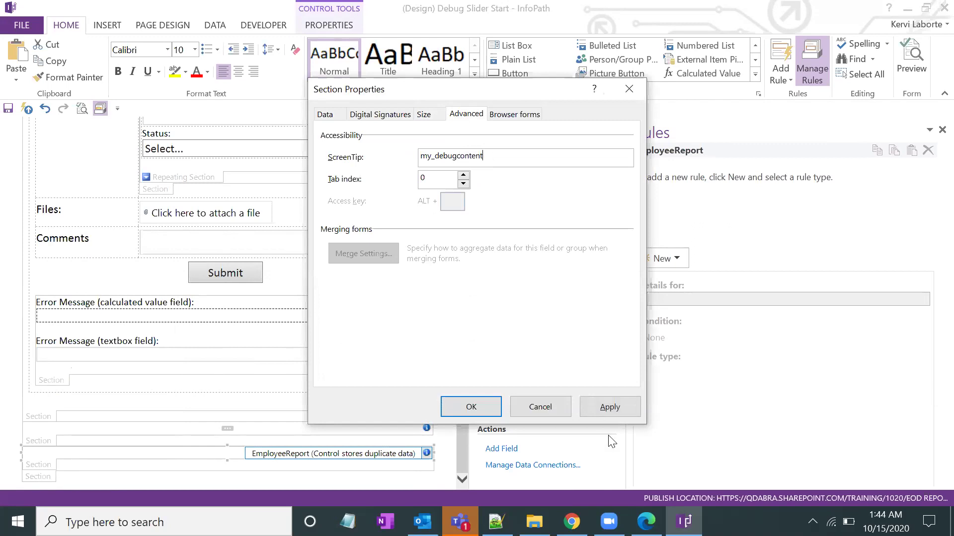
{"action": "double_click", "coordinate": [461, 157]}
{"action": "left_click", "coordinate": [497, 157]}
{"action": "left_click", "coordinate": [609, 405]}
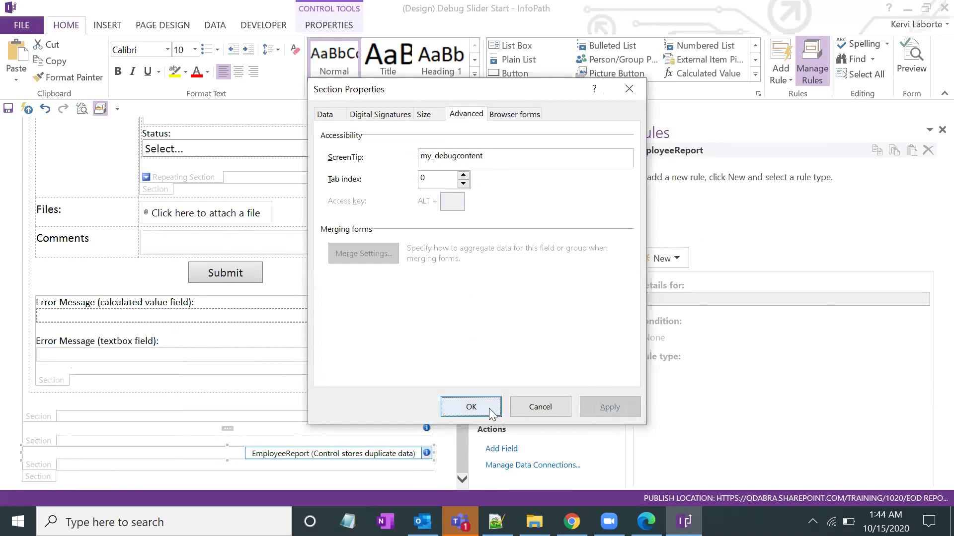
{"action": "left_click", "coordinate": [490, 411]}
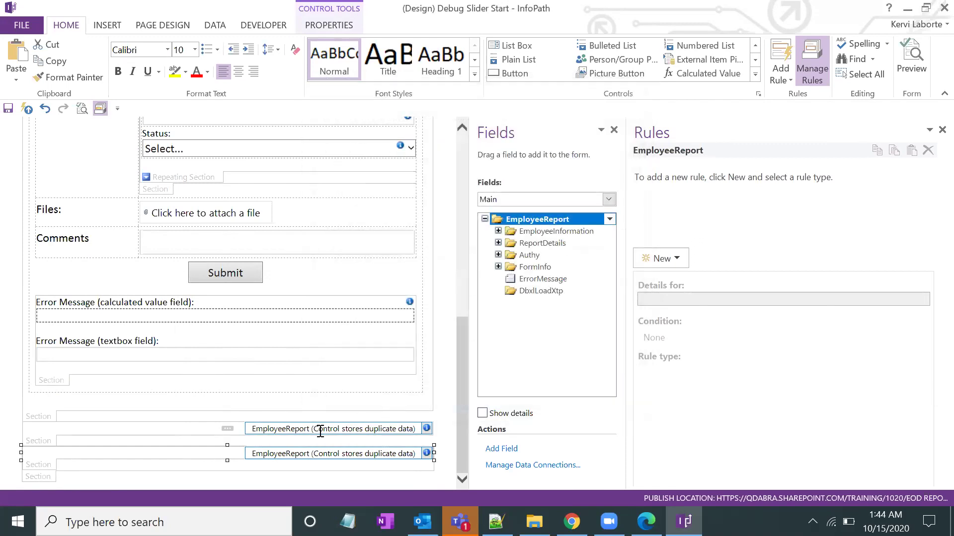
Insert the History group from QdabraRules' ExecutionHistory into the nested section as a repeating table.
{"action": "left_click", "coordinate": [127, 453]}
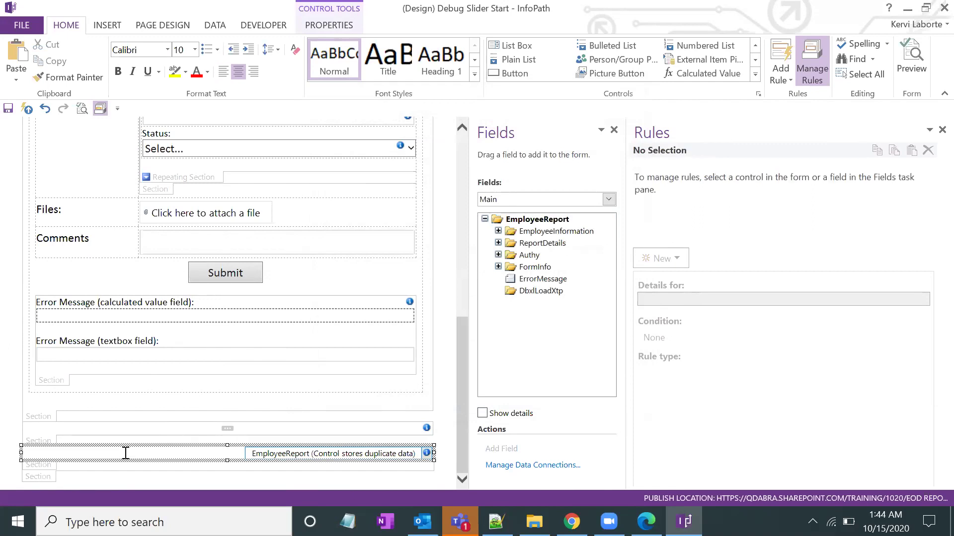
{"action": "left_click", "coordinate": [550, 199]}
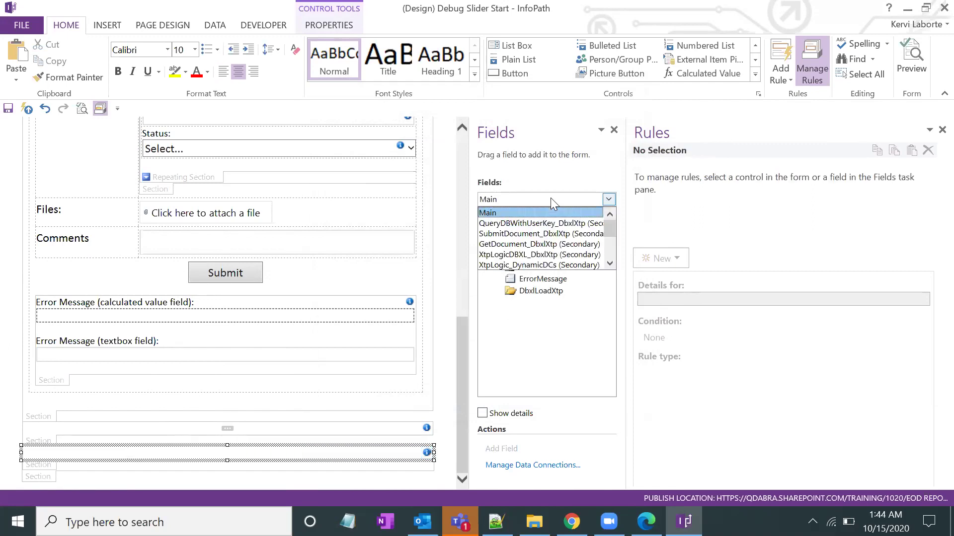
{"action": "scroll", "coordinate": [546, 233], "scroll_direction": "up", "scroll_amount": 1}
{"action": "left_click", "coordinate": [522, 213]}
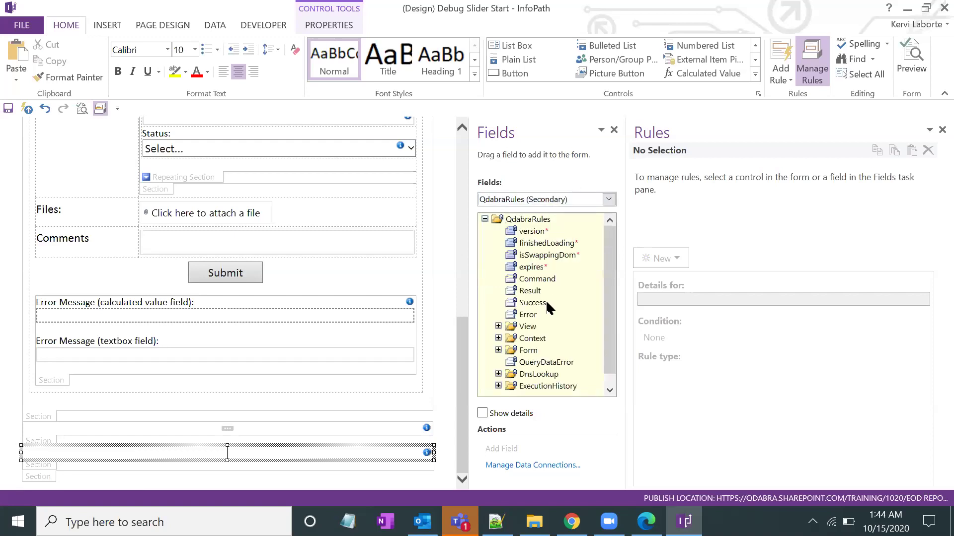
{"action": "scroll", "coordinate": [545, 300], "scroll_direction": "down", "scroll_amount": 3}
{"action": "left_click", "coordinate": [511, 374]}
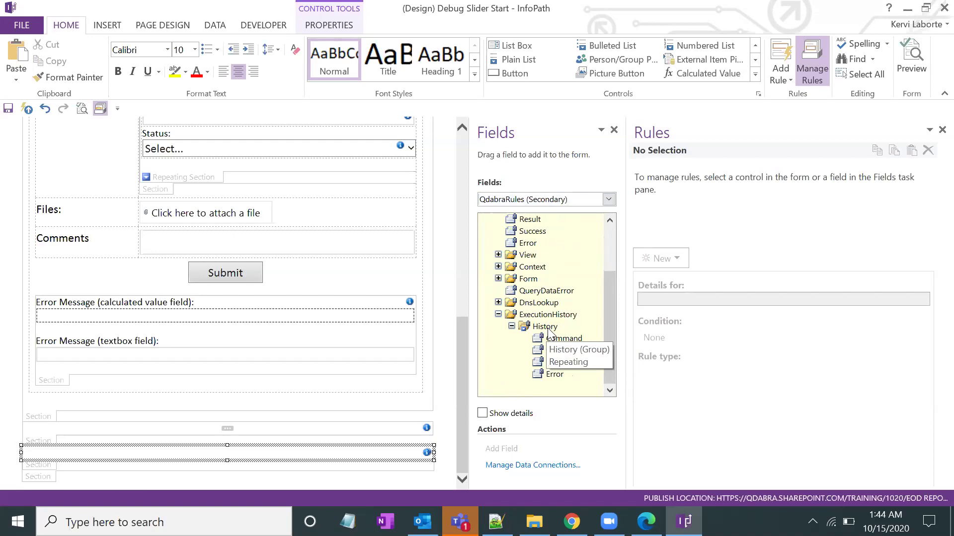
{"action": "left_click_drag", "start_coordinate": [625, 306], "coordinate": [640, 305]}
{"action": "left_click_drag", "start_coordinate": [560, 328], "coordinate": [286, 450]}
{"action": "left_click", "coordinate": [346, 462]}
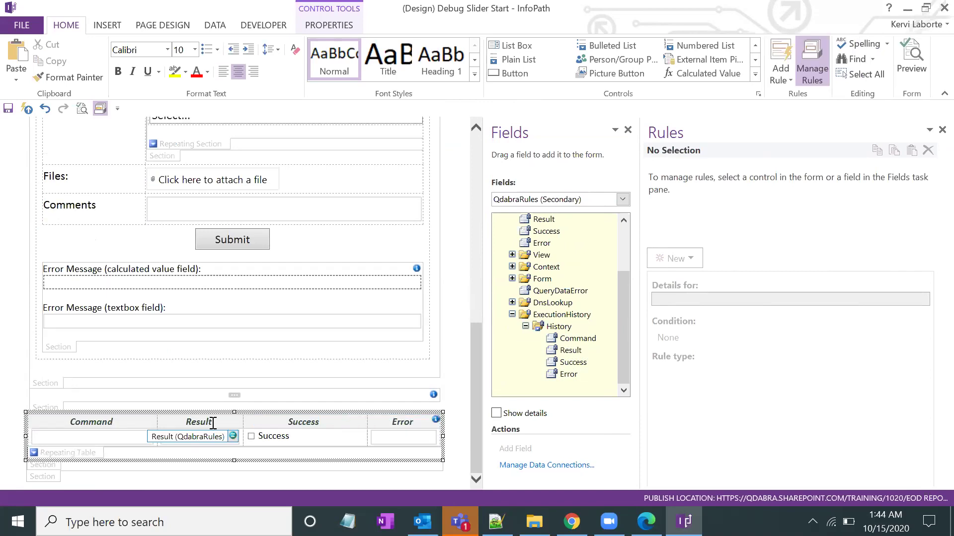
Apply the Normal font style to the whole History table and adjust its cell borders.
{"action": "left_click_drag", "start_coordinate": [192, 423], "coordinate": [398, 436]}
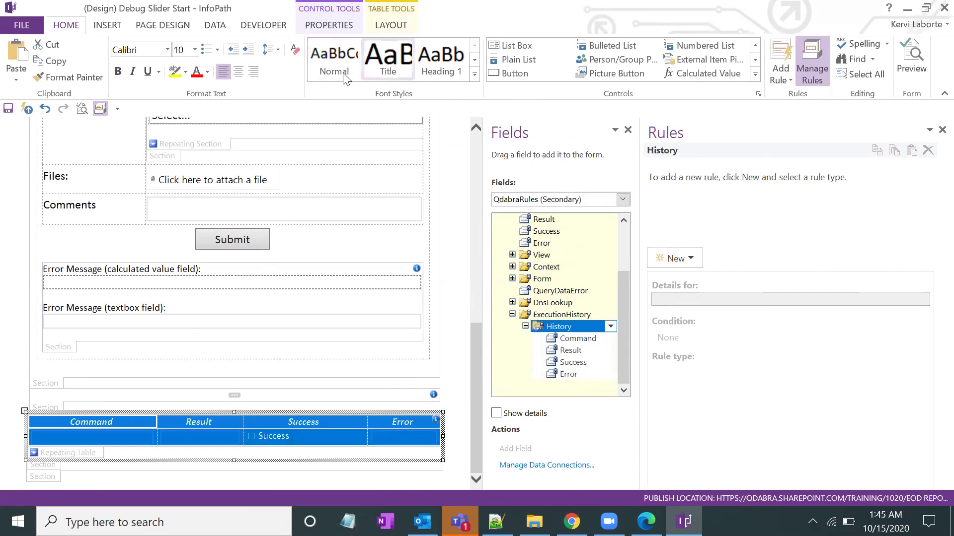
{"action": "left_click", "coordinate": [391, 25]}
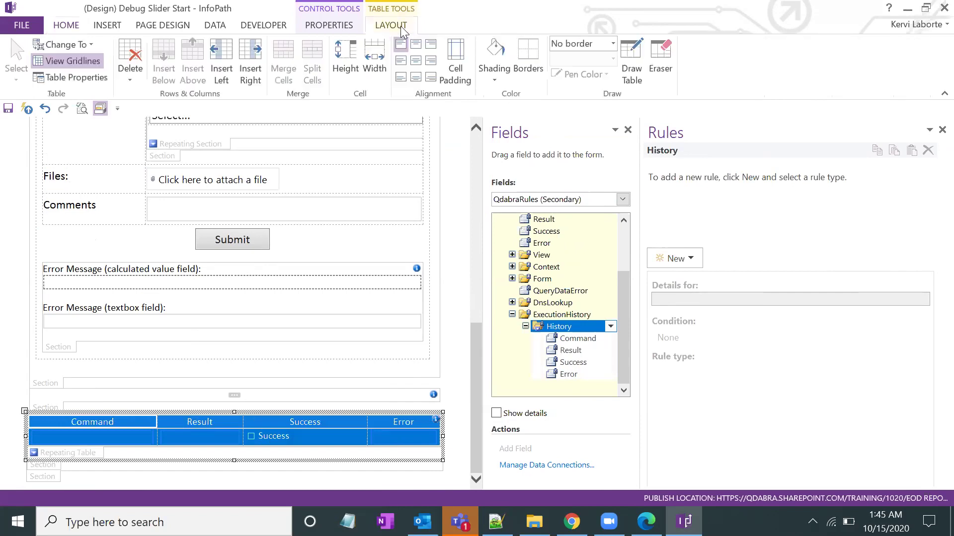
{"action": "left_click", "coordinate": [532, 80]}
{"action": "left_click", "coordinate": [497, 179]}
{"action": "left_click", "coordinate": [531, 180]}
{"action": "key", "text": "Return"}
Apply a light shading colour to the History table's header row.
{"action": "left_click_drag", "start_coordinate": [110, 423], "coordinate": [392, 426]}
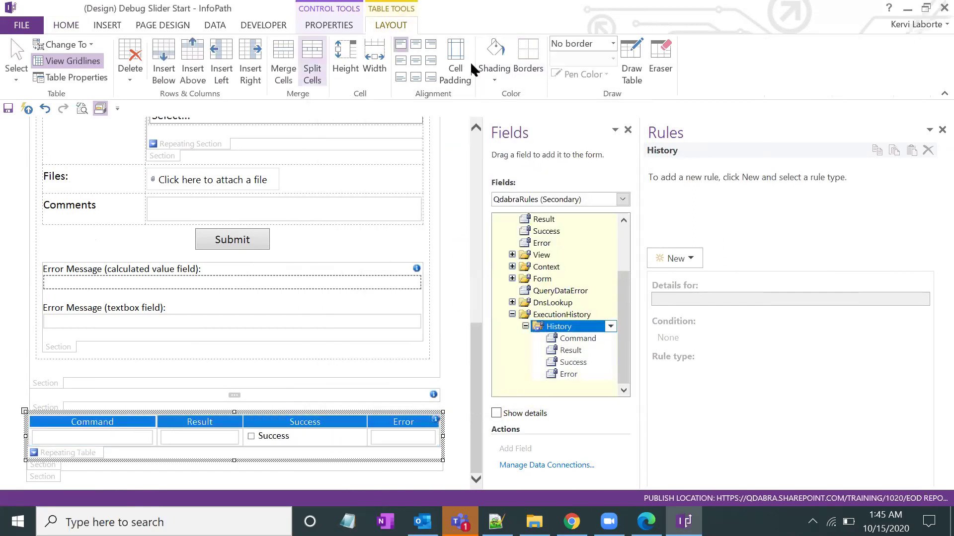
{"action": "left_click", "coordinate": [494, 79]}
{"action": "left_click", "coordinate": [528, 131]}
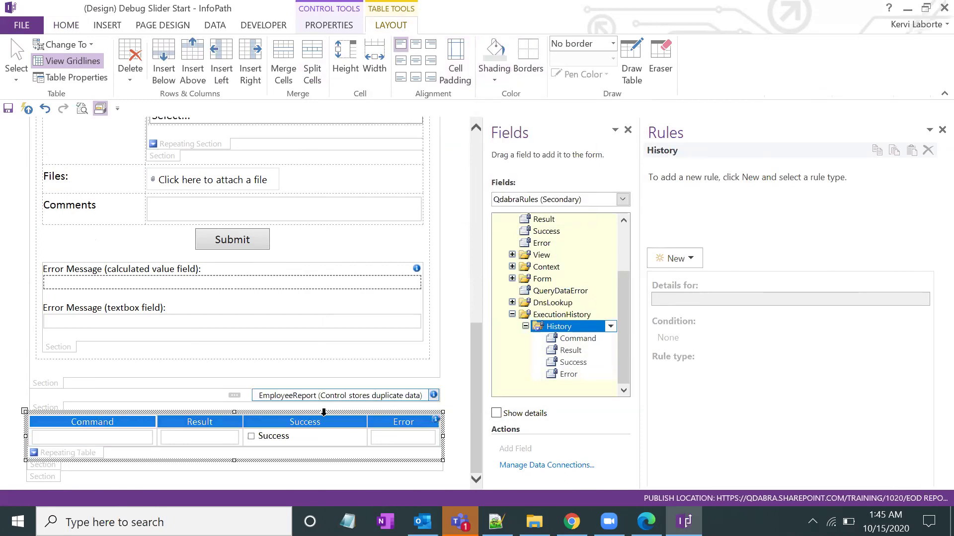
{"action": "left_click", "coordinate": [314, 422]}
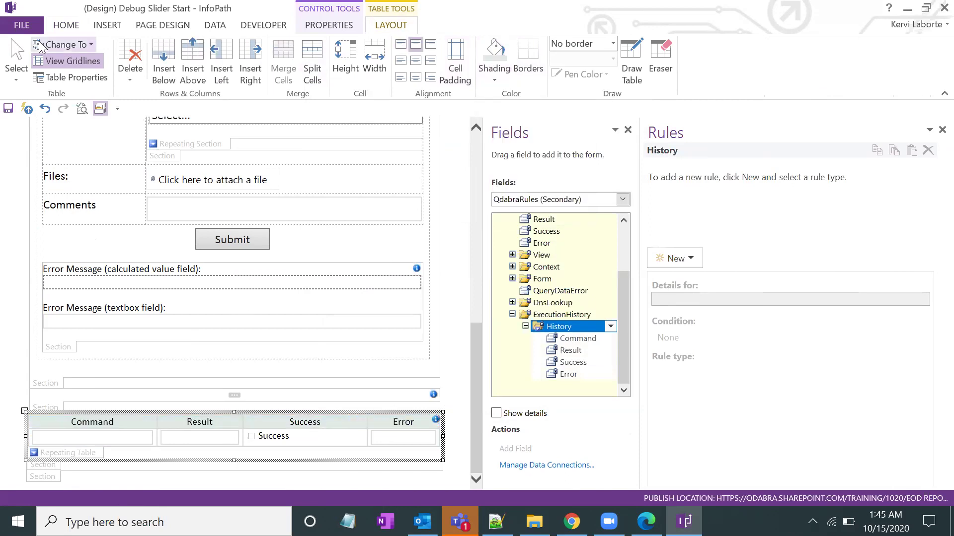
Save the form template under the new name Debug Slider End2 in the Lab 4 Debug Slider folder.
{"action": "left_click", "coordinate": [21, 25]}
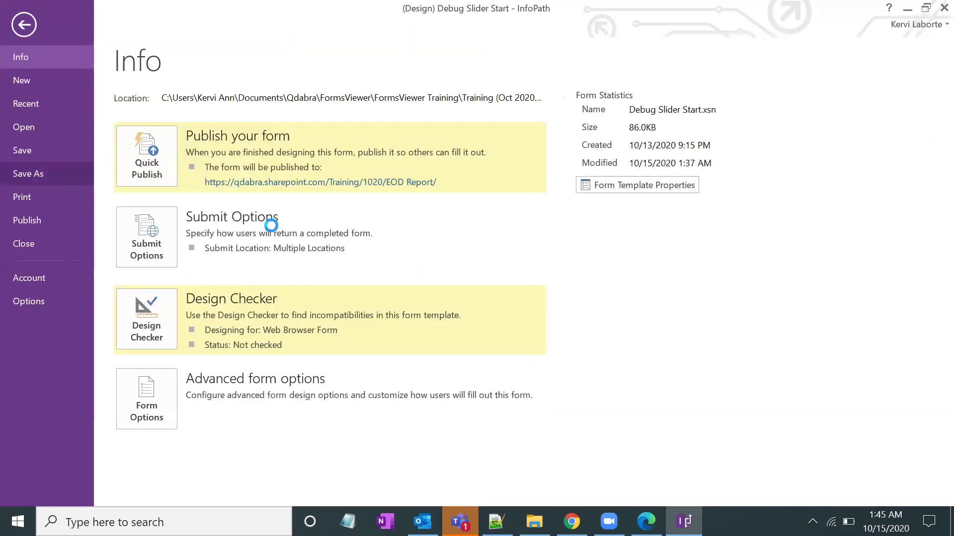
{"action": "left_click", "coordinate": [535, 292]}
{"action": "left_click", "coordinate": [474, 403]}
{"action": "type", "text": "2"}
{"action": "left_click", "coordinate": [629, 460]}
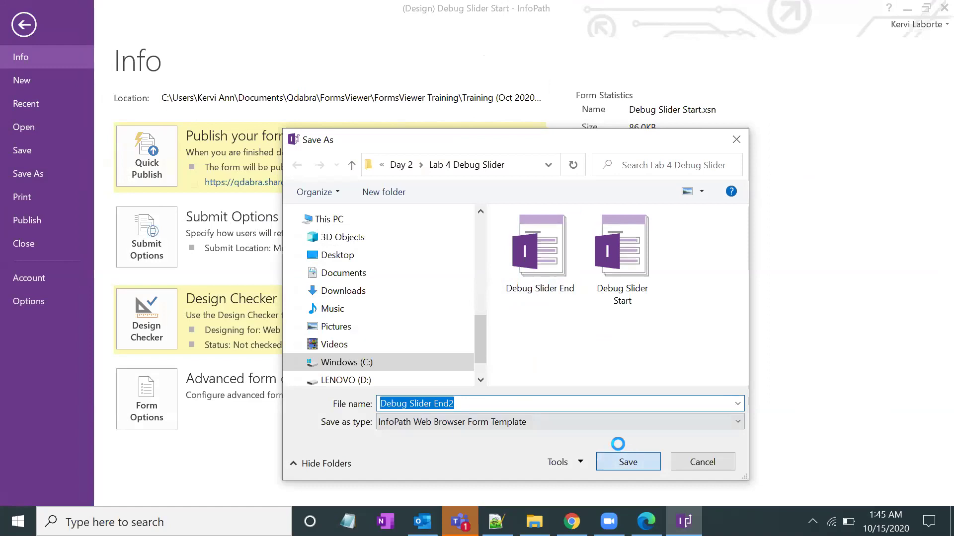
Switch to FormsViewer in Chrome and update the Lab 4 - Debug Slider End template with the Debug Slider End2 file, overriding the version check.
{"action": "key", "text": "alt+Tab"}
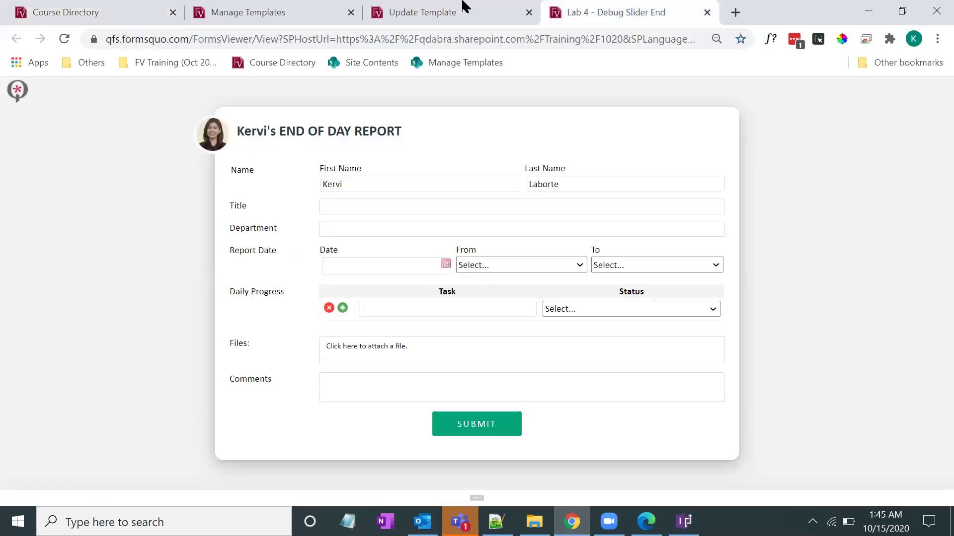
{"action": "left_click", "coordinate": [464, 8]}
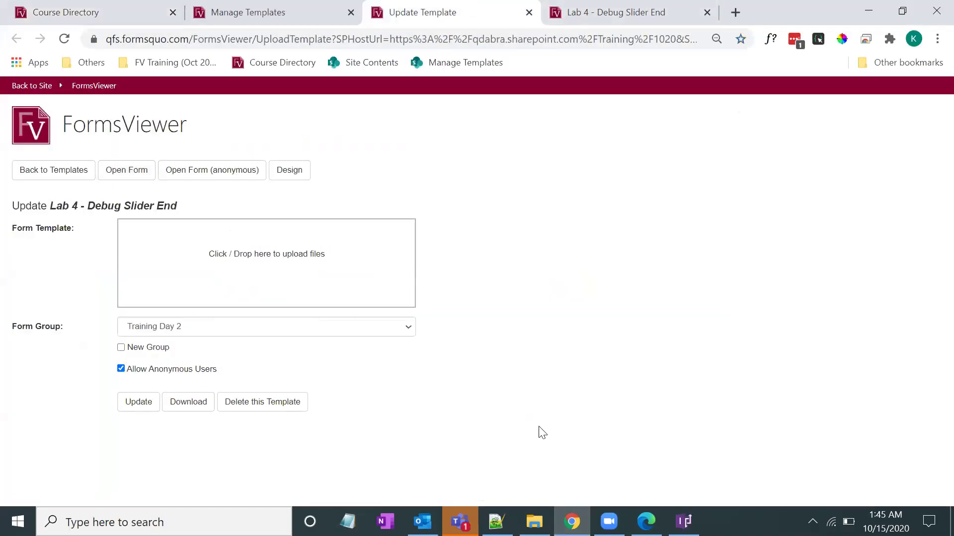
{"action": "key", "text": "alt+Tab"}
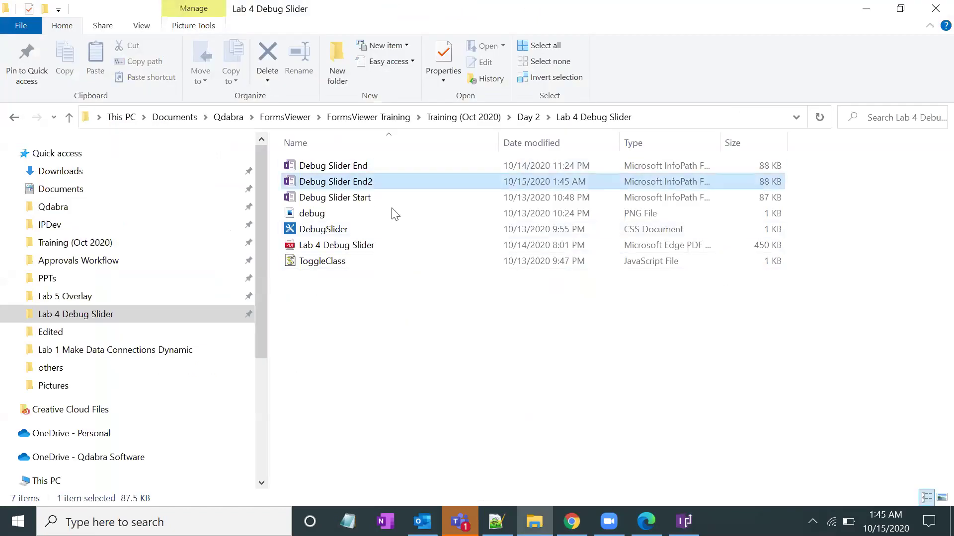
{"action": "left_click_drag", "start_coordinate": [358, 182], "coordinate": [302, 252]}
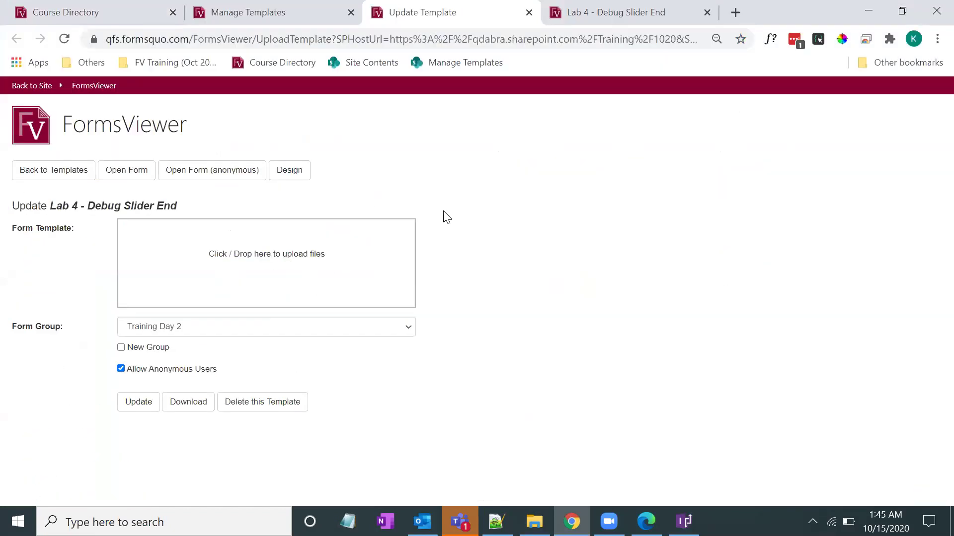
{"action": "key", "text": "alt+Tab"}
{"action": "left_click_drag", "start_coordinate": [357, 182], "coordinate": [270, 286]}
{"action": "key", "text": "alt+Tab"}
{"action": "left_click", "coordinate": [139, 441]}
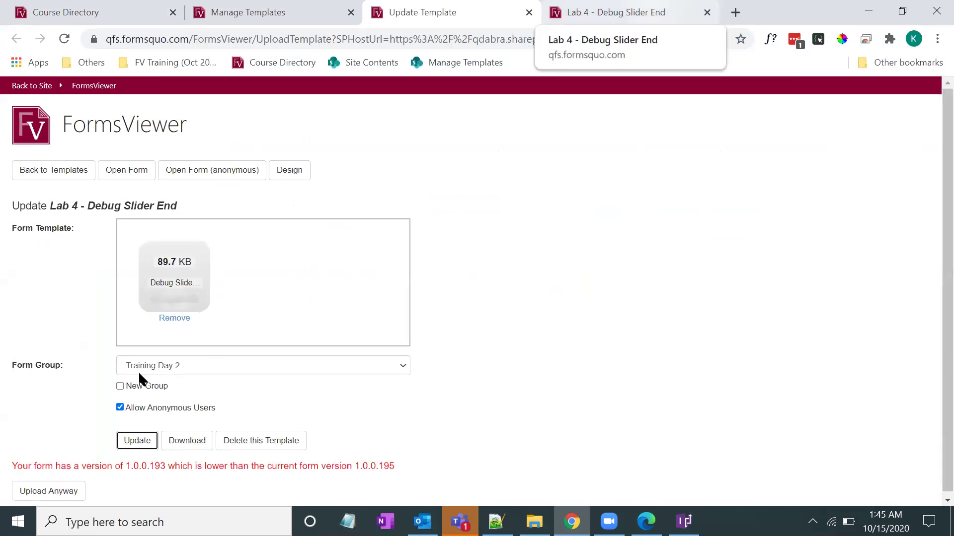
{"action": "left_click", "coordinate": [71, 492]}
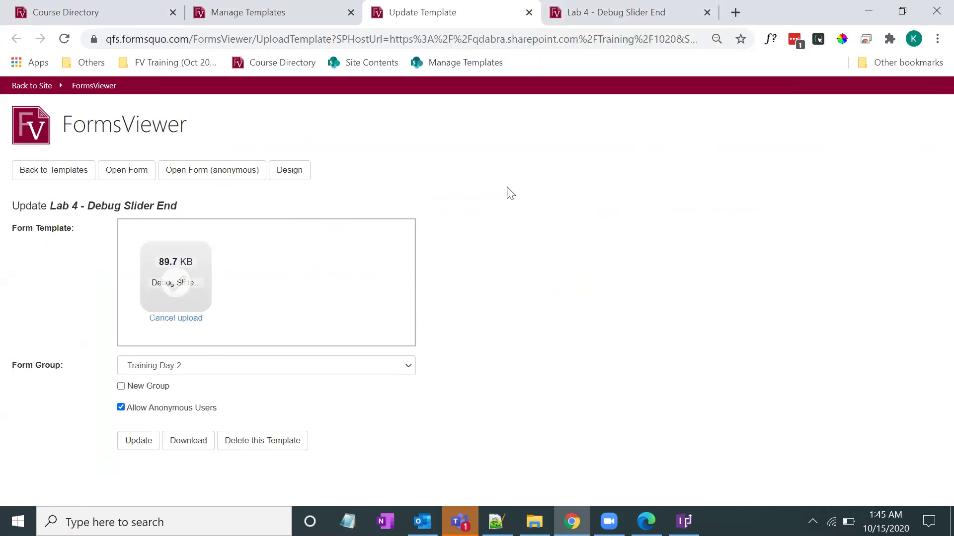
Reload the Lab 4 - Debug Slider End form and open the debug slider from its footer.
{"action": "left_click", "coordinate": [613, 18]}
{"action": "left_click", "coordinate": [64, 39]}
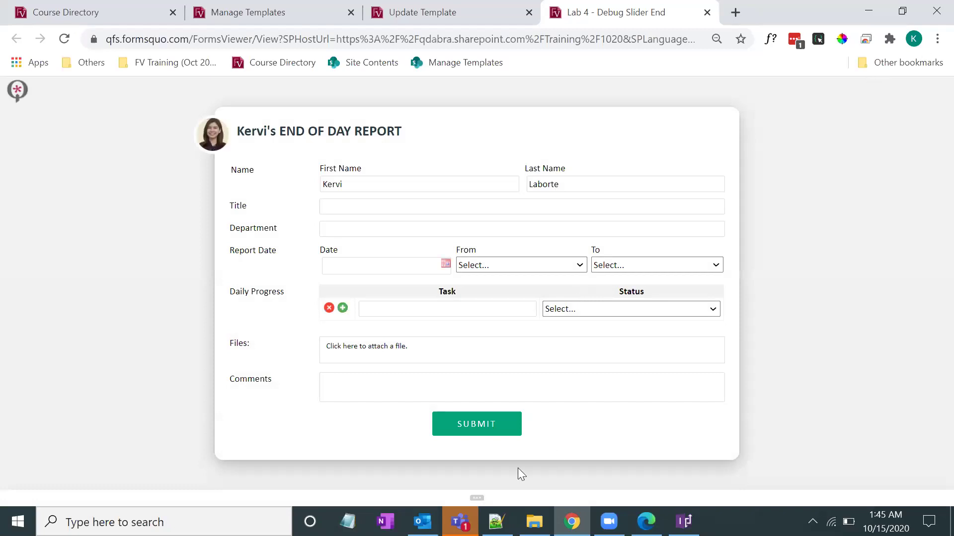
{"action": "left_click", "coordinate": [478, 501]}
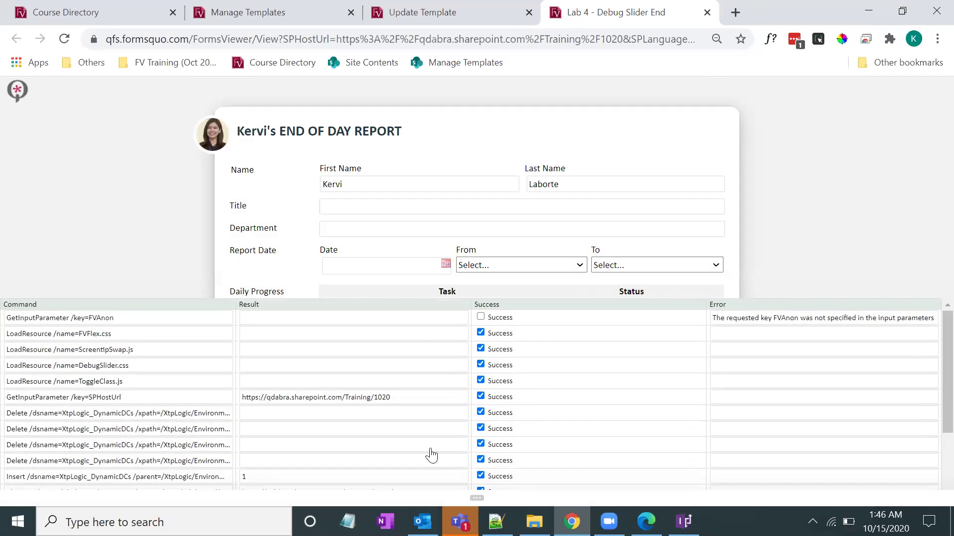
Inspect the History table's header in the developer tools and select its enclosing my_debug section element.
{"action": "right_click", "coordinate": [460, 303]}
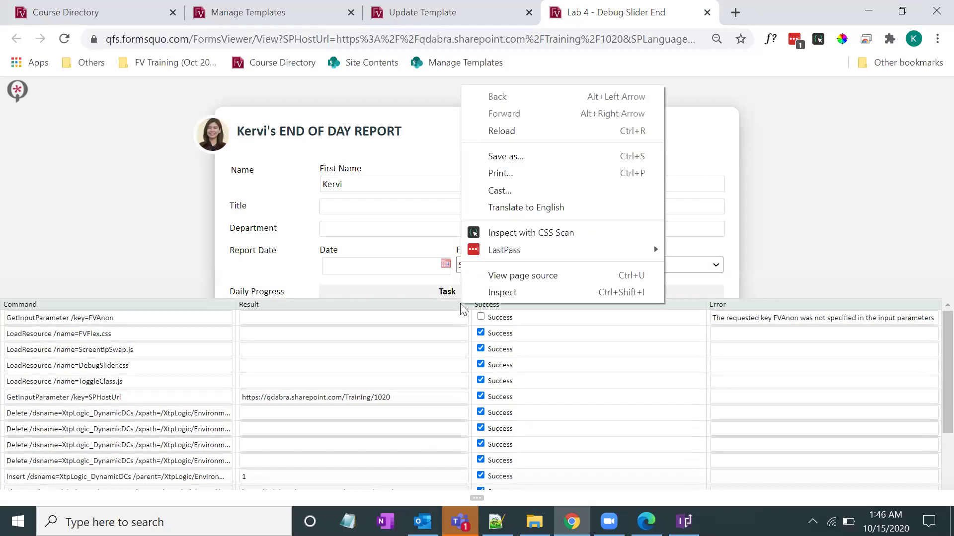
{"action": "left_click", "coordinate": [481, 294]}
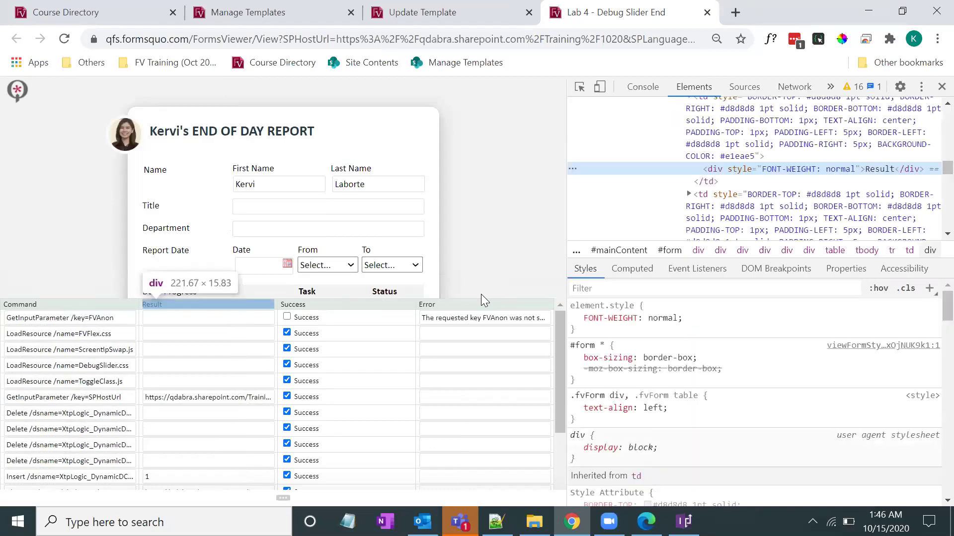
{"action": "left_click", "coordinate": [579, 87]}
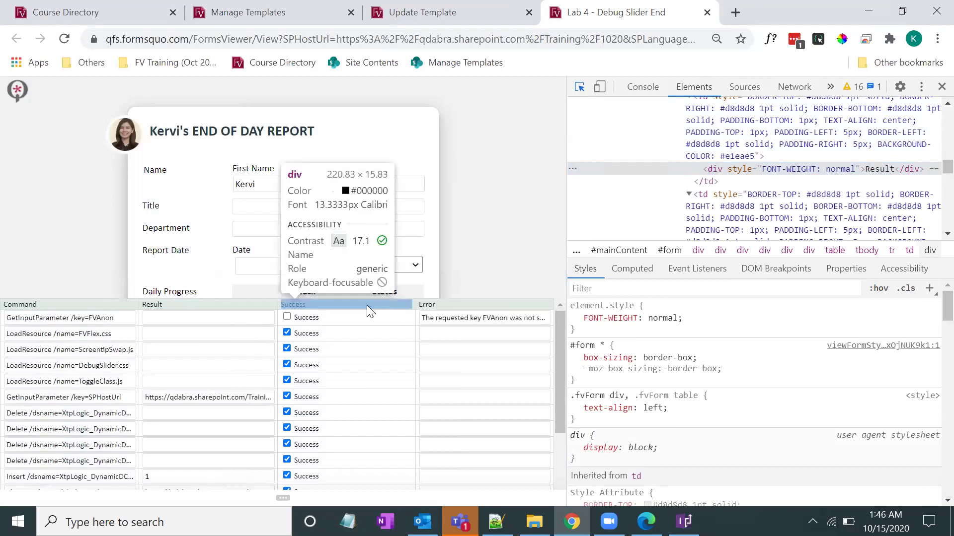
{"action": "left_click", "coordinate": [292, 301]}
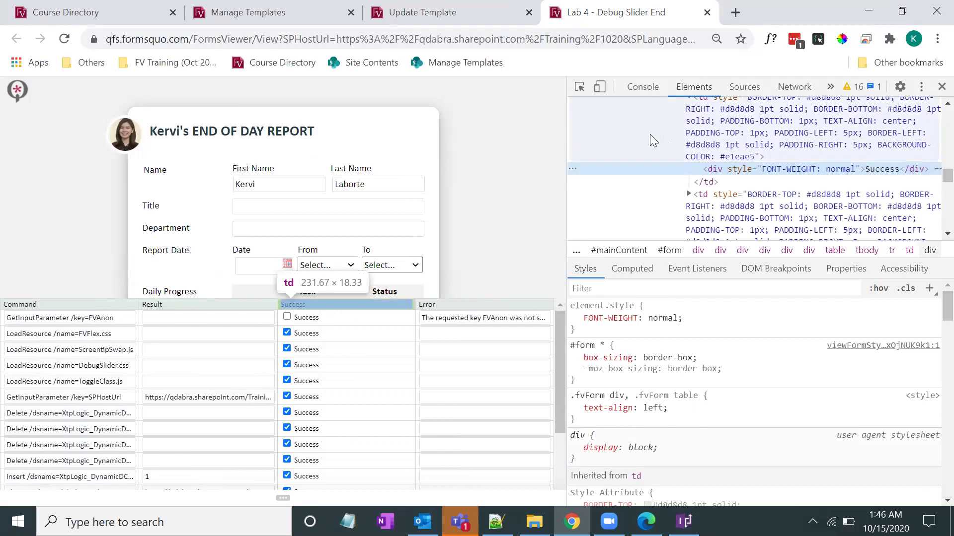
{"action": "scroll", "coordinate": [759, 194], "scroll_direction": "up", "scroll_amount": 3}
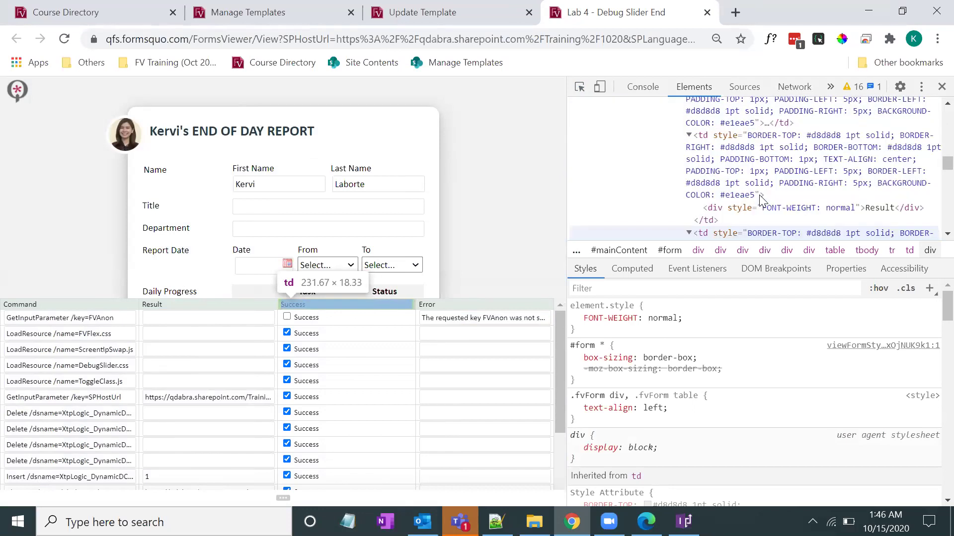
{"action": "scroll", "coordinate": [767, 190], "scroll_direction": "up", "scroll_amount": 3}
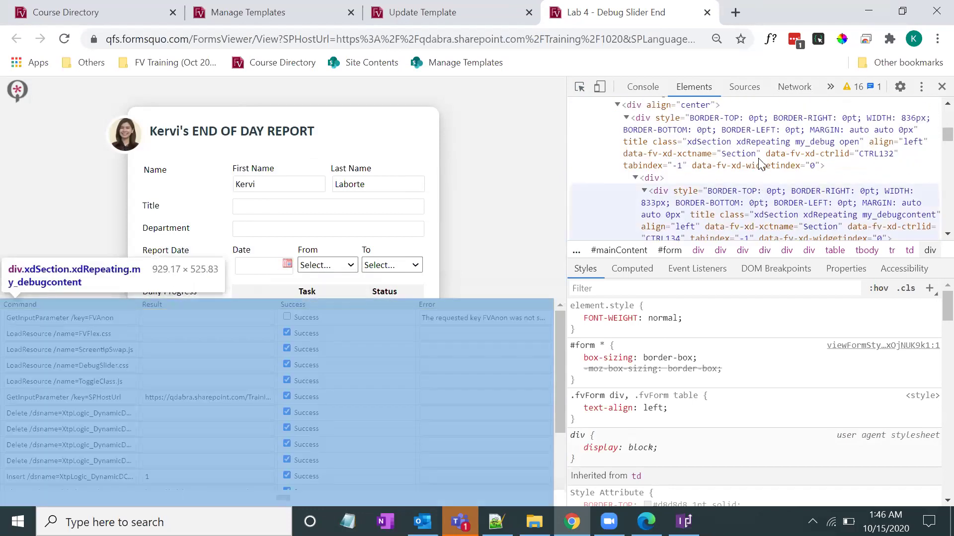
{"action": "left_click", "coordinate": [759, 164]}
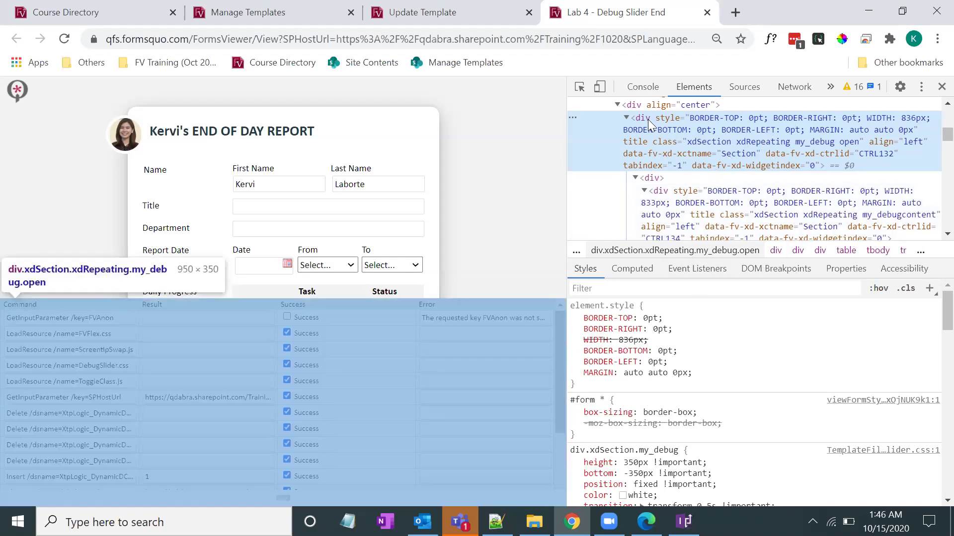
Switch to InfoPath and check the outer debug section's ScreenTip, leaving its properties unchanged.
{"action": "key", "text": "alt+Tab"}
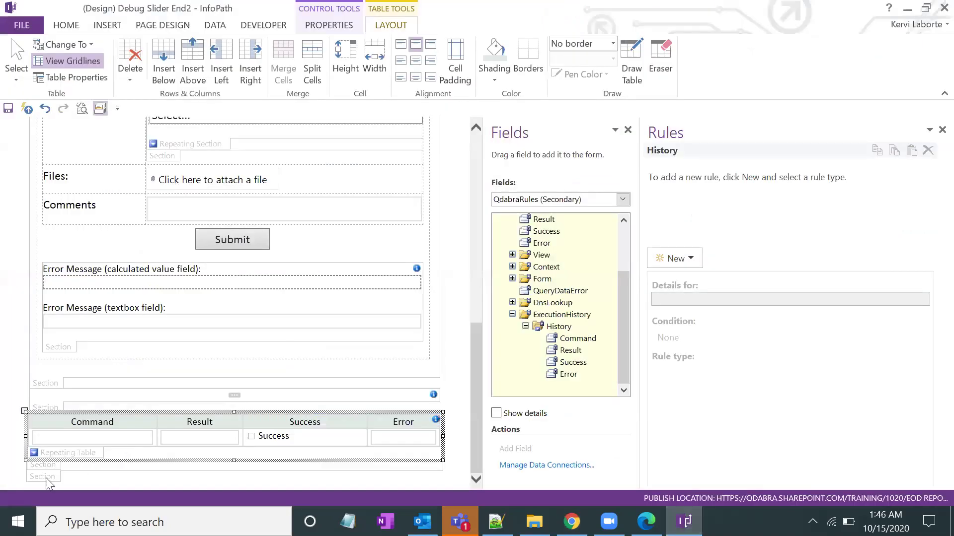
{"action": "left_click", "coordinate": [46, 475]}
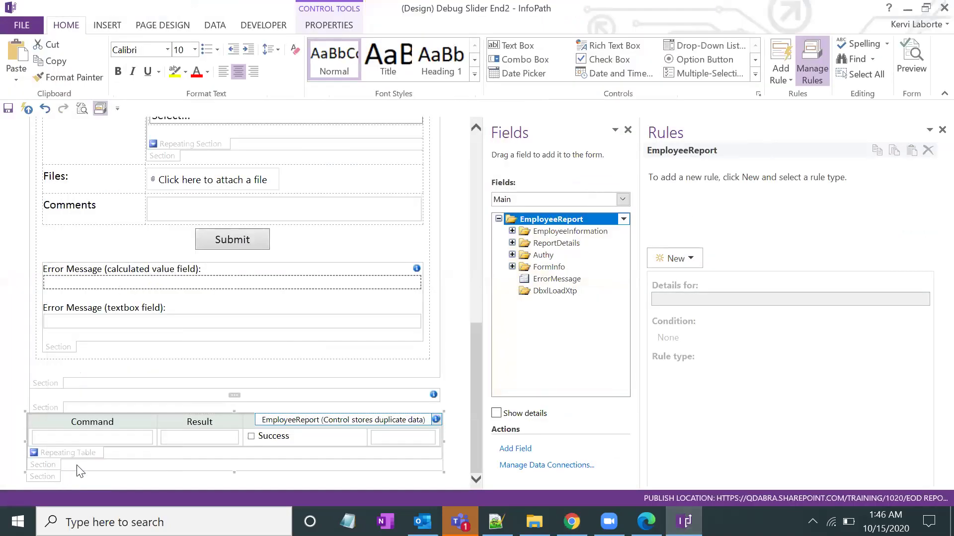
{"action": "key", "text": "alt+Return"}
{"action": "left_click", "coordinate": [461, 116]}
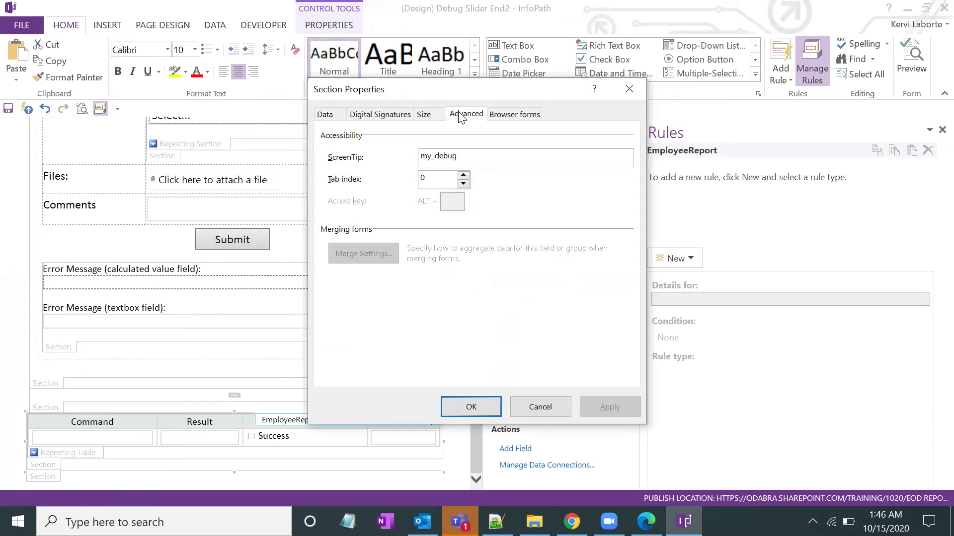
{"action": "left_click_drag", "start_coordinate": [466, 159], "coordinate": [387, 164]}
{"action": "left_click", "coordinate": [440, 157]}
{"action": "left_click", "coordinate": [629, 89]}
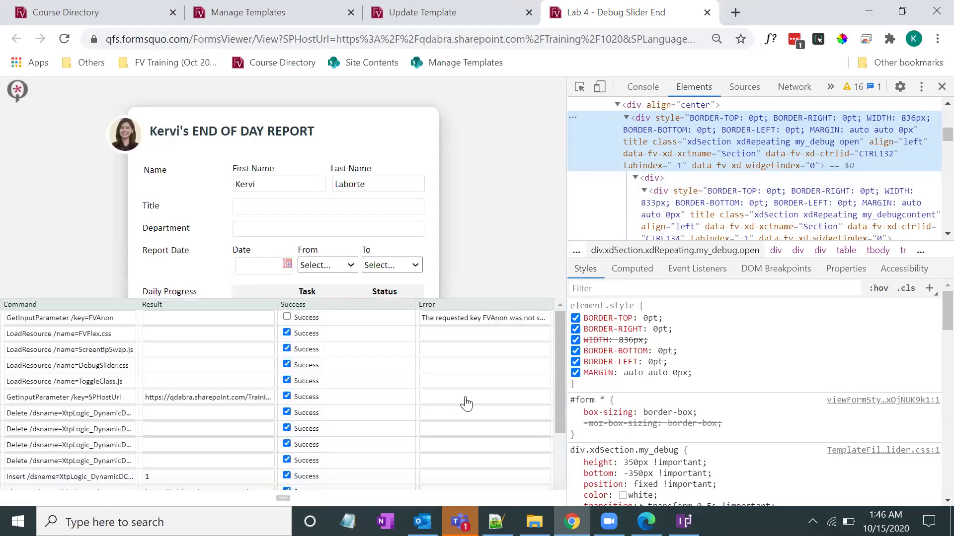
Toggle the debug slider closed and open in the browser form, examining the my_debug element's class and CSS rules.
{"action": "left_click", "coordinate": [283, 498]}
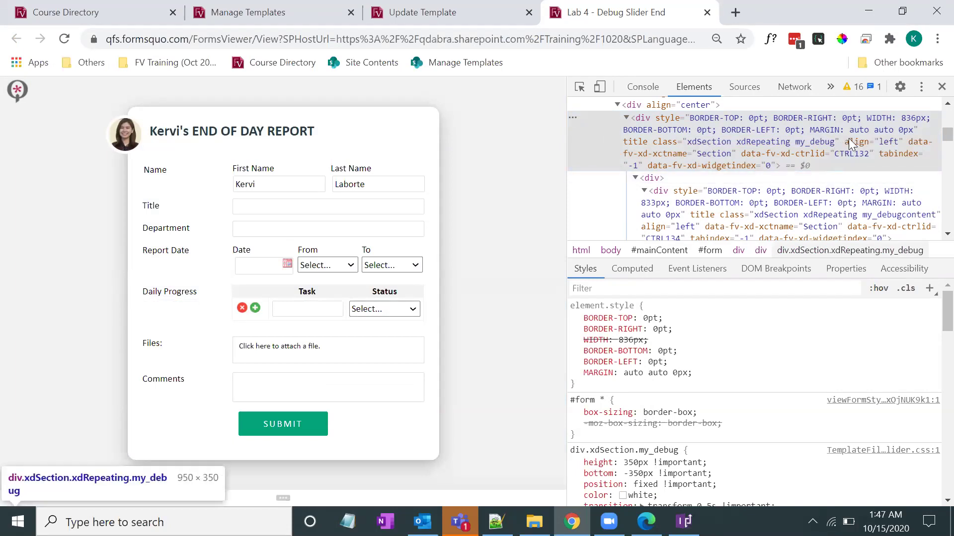
{"action": "left_click", "coordinate": [284, 498]}
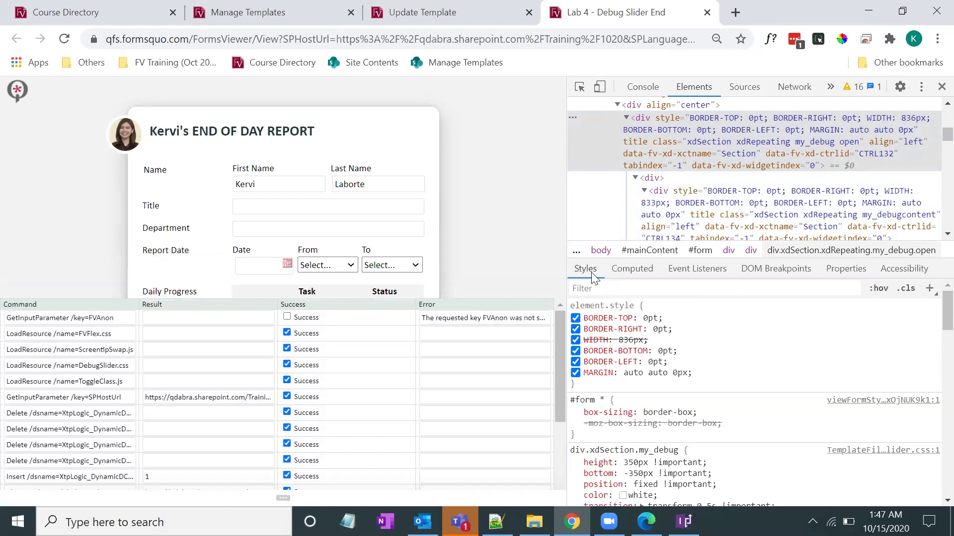
{"action": "scroll", "coordinate": [646, 353], "scroll_direction": "down", "scroll_amount": 2}
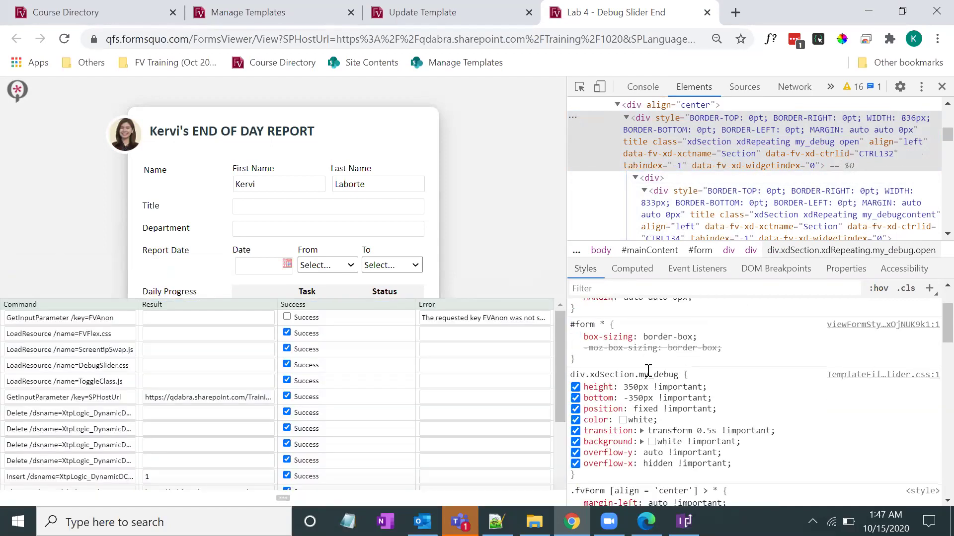
{"action": "scroll", "coordinate": [631, 378], "scroll_direction": "down", "scroll_amount": 3}
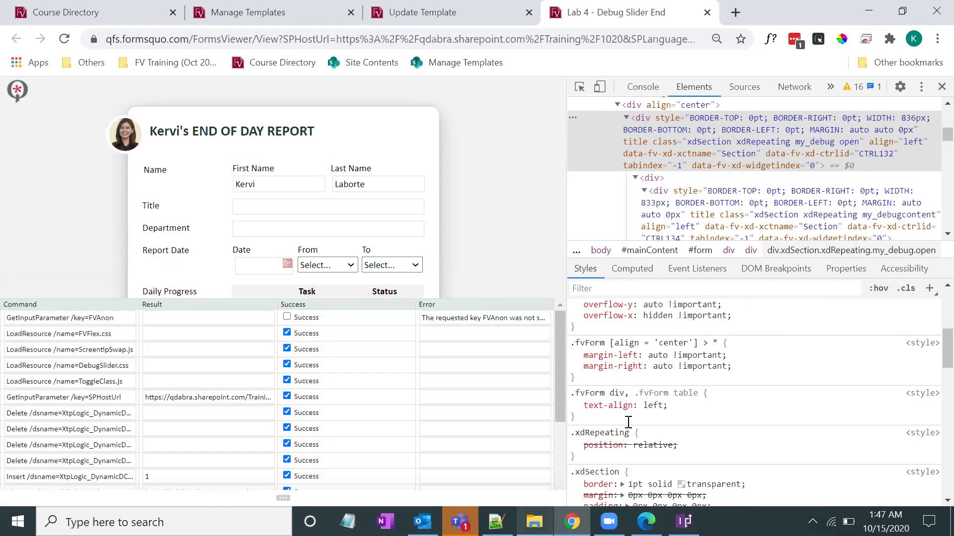
Open the DebugSlider CSS file from the Lab 4 Debug Slider folder in Notepad++.
{"action": "mouse_move", "coordinate": [534, 521]}
{"action": "left_click", "coordinate": [526, 452]}
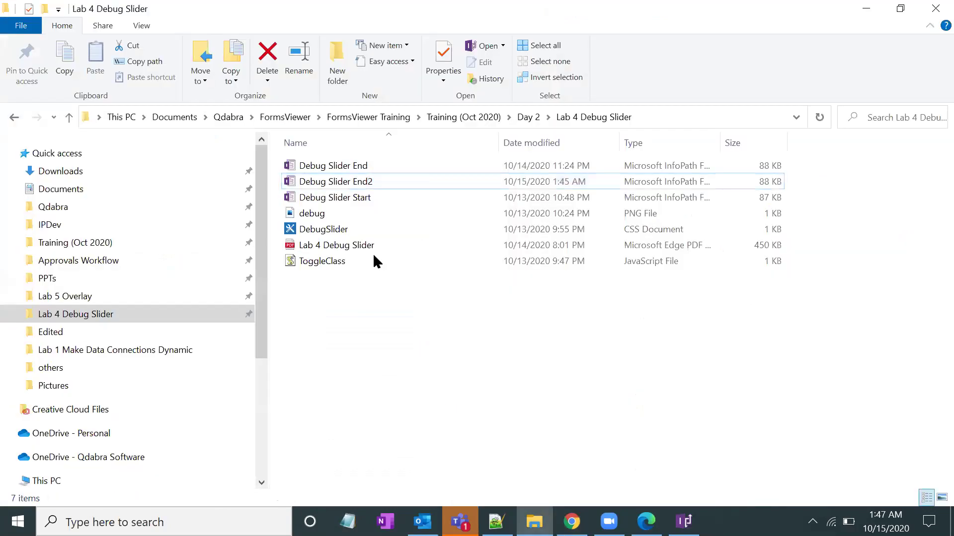
{"action": "double_click", "coordinate": [337, 230]}
{"action": "right_click", "coordinate": [338, 229]}
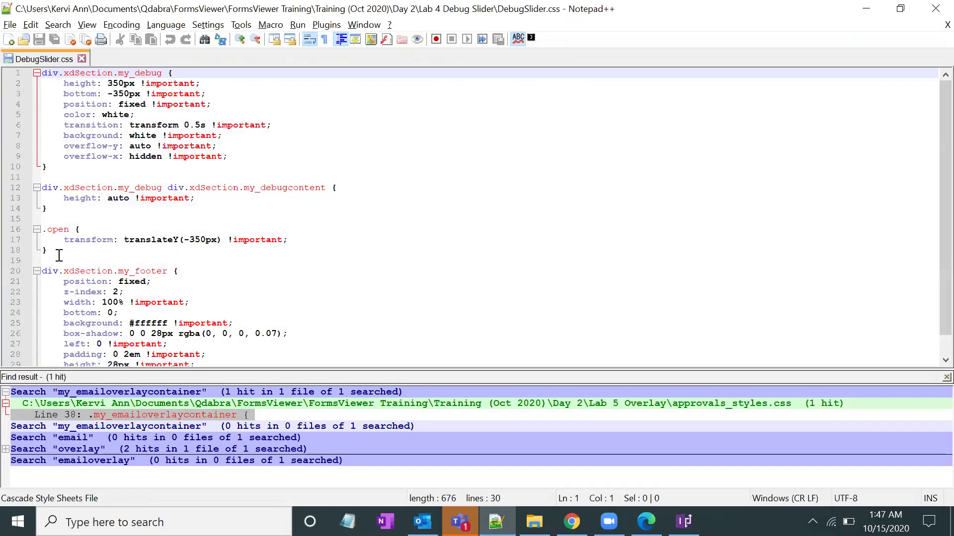
Examine the .open rule and its transform declaration in DebugSlider.css.
{"action": "left_click", "coordinate": [54, 246]}
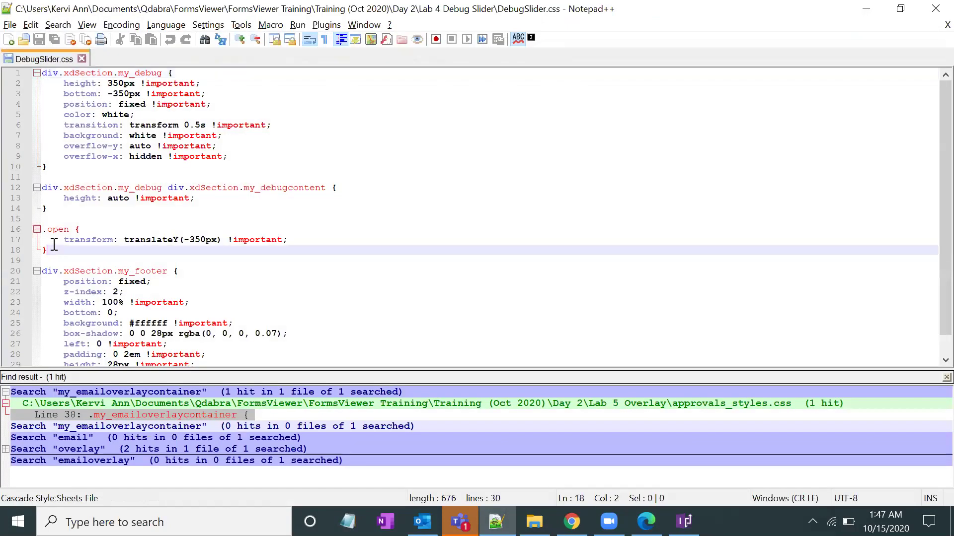
{"action": "left_click", "coordinate": [57, 233]}
{"action": "left_click_drag", "start_coordinate": [72, 230], "coordinate": [40, 229]}
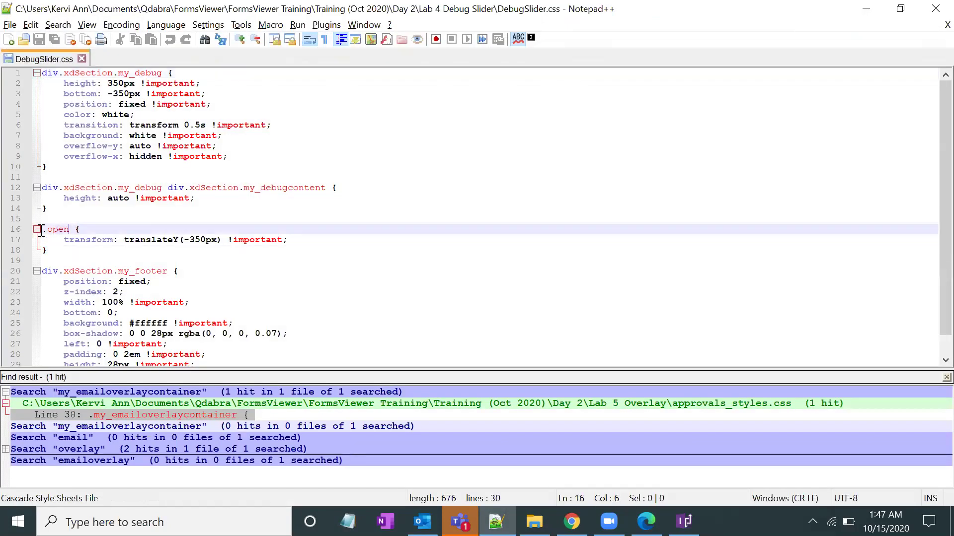
{"action": "left_click", "coordinate": [65, 230]}
{"action": "double_click", "coordinate": [65, 229]}
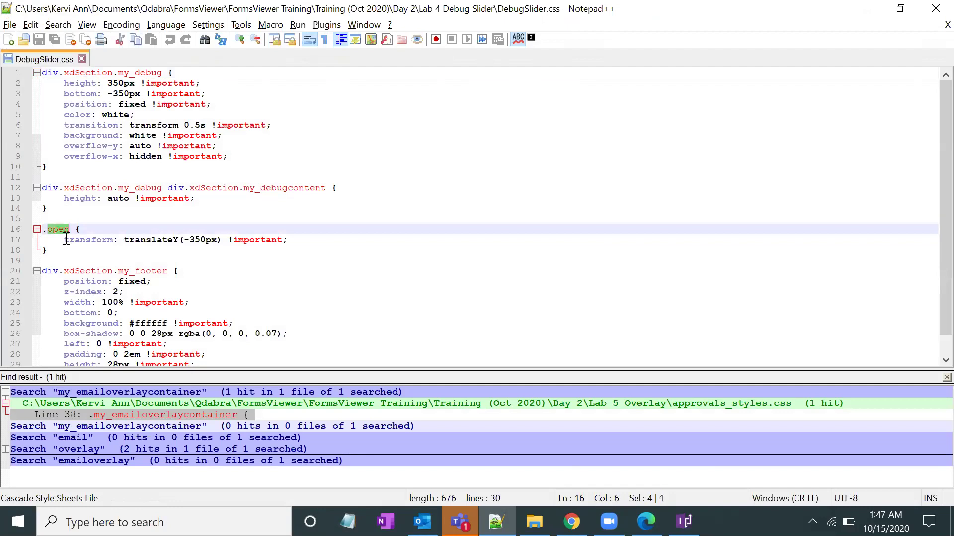
{"action": "left_click", "coordinate": [67, 240]}
{"action": "double_click", "coordinate": [65, 229]}
{"action": "left_click", "coordinate": [66, 239]}
{"action": "left_click", "coordinate": [64, 250]}
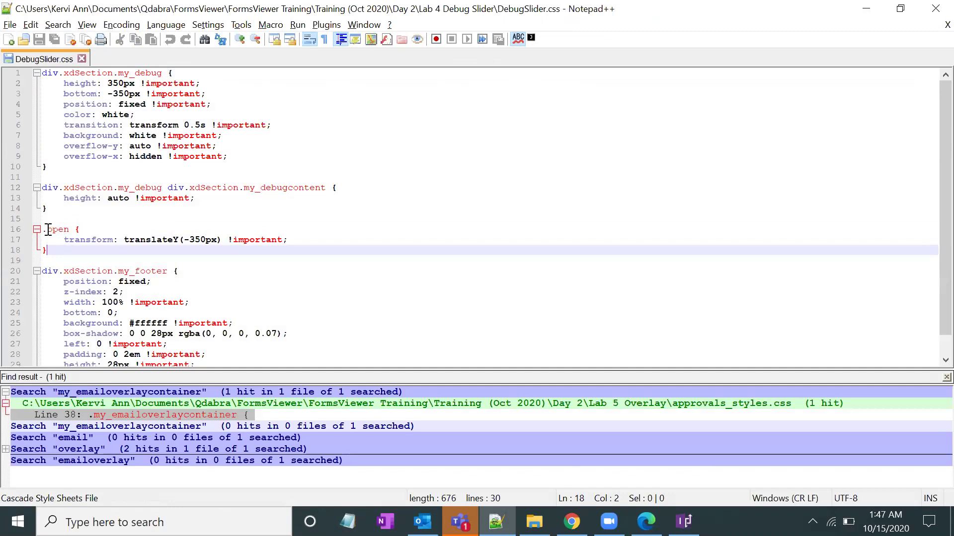
{"action": "left_click", "coordinate": [47, 230]}
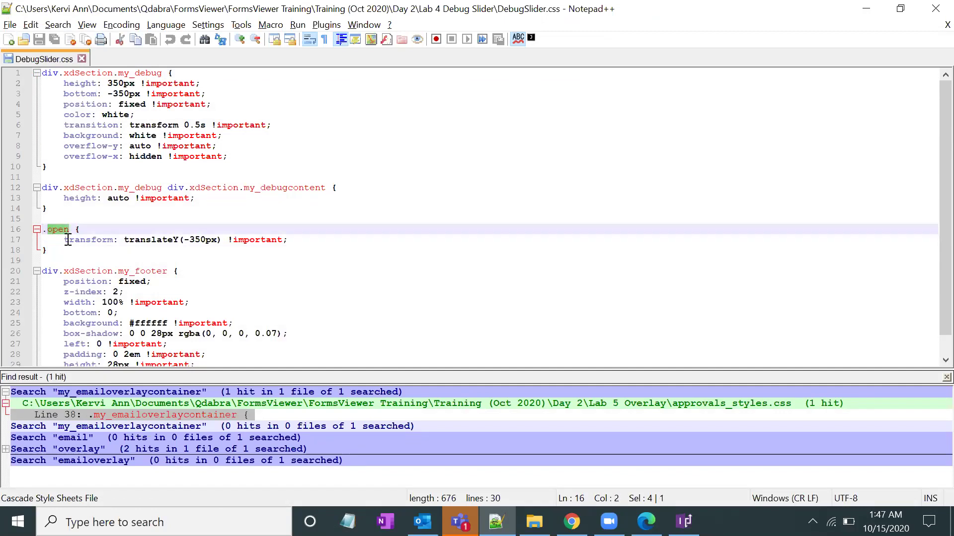
{"action": "double_click", "coordinate": [65, 230]}
{"action": "left_click", "coordinate": [71, 240]}
{"action": "left_click_drag", "start_coordinate": [303, 240], "coordinate": [64, 241]}
{"action": "left_click", "coordinate": [83, 240]}
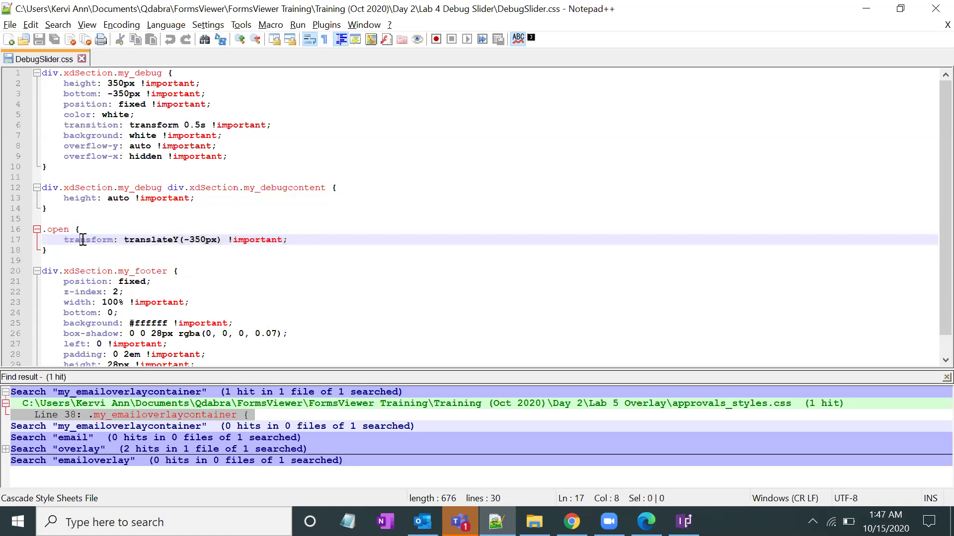
{"action": "key", "text": "Right"}
{"action": "key", "text": "Right"}
{"action": "key", "text": "Right"}
{"action": "key", "text": "Right"}
{"action": "key", "text": "Right"}
{"action": "key", "text": "Right"}
{"action": "key", "text": "Right"}
{"action": "key", "text": "Right"}
{"action": "key", "text": "Right"}
{"action": "key", "text": "Right"}
Switch to Chrome and examine the debug section's my_debug and .open style rules in the developer tools.
{"action": "key", "text": "alt+Tab"}
{"action": "key", "text": "alt+Tab"}
{"action": "key", "text": "alt+Tab"}
{"action": "key", "text": "Tab"}
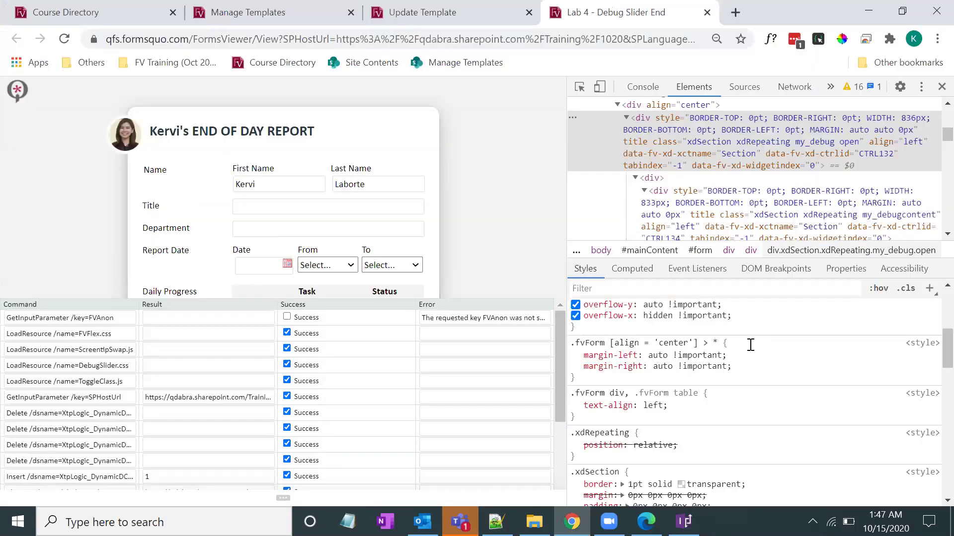
{"action": "scroll", "coordinate": [750, 345], "scroll_direction": "up", "scroll_amount": 3}
{"action": "scroll", "coordinate": [751, 345], "scroll_direction": "down", "scroll_amount": 2}
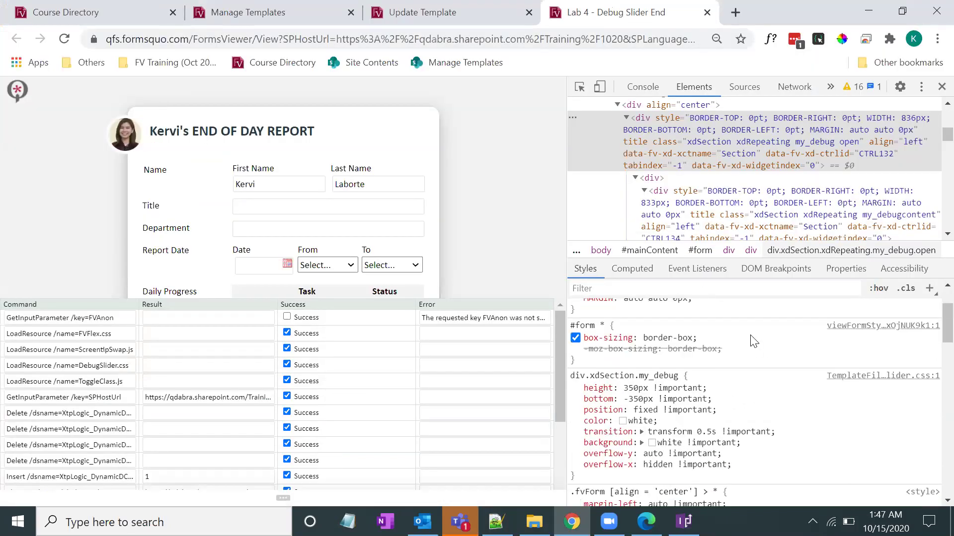
{"action": "scroll", "coordinate": [709, 343], "scroll_direction": "down", "scroll_amount": 2}
{"action": "scroll", "coordinate": [709, 344], "scroll_direction": "down", "scroll_amount": 7}
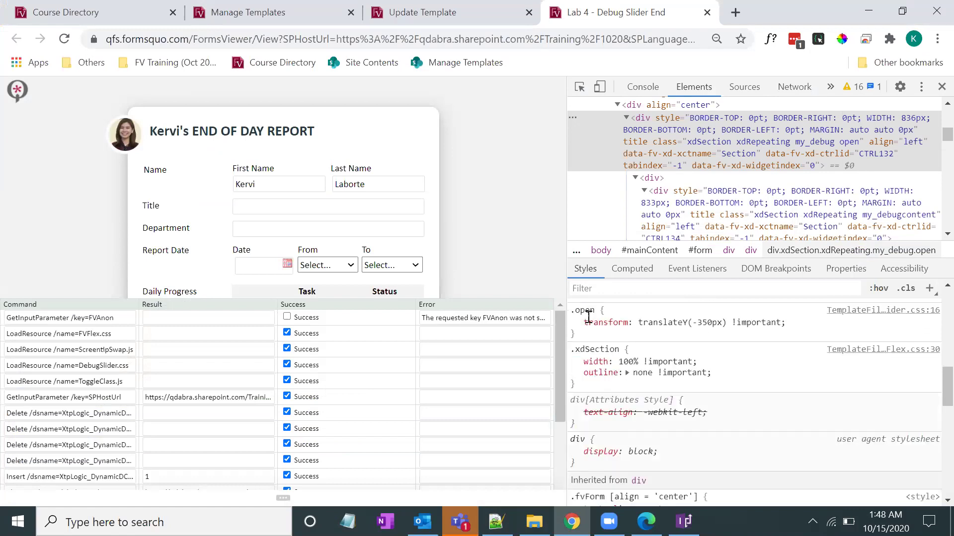
{"action": "scroll", "coordinate": [601, 368], "scroll_direction": "up", "scroll_amount": 1}
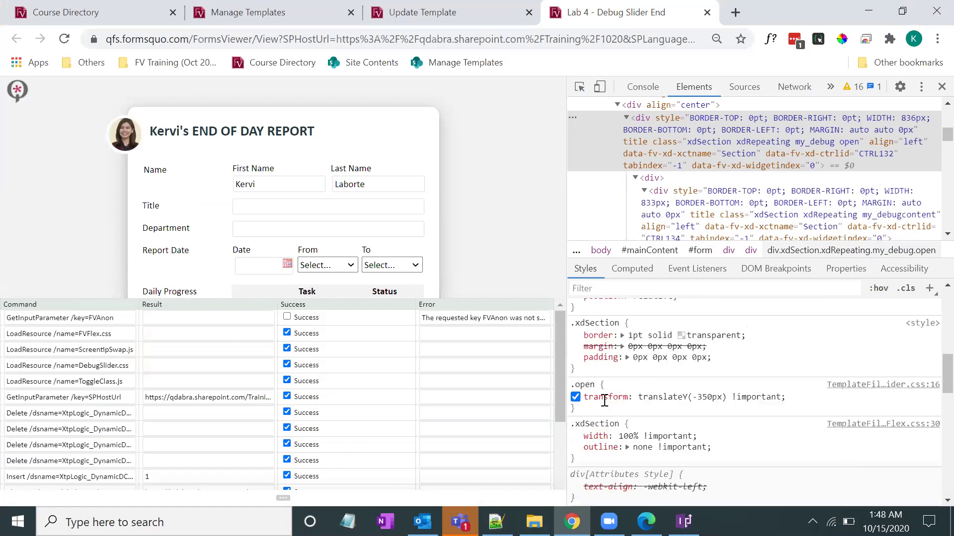
Disable and re-enable the .open rule's transform declaration, and toggle the debug slider closed and open.
{"action": "left_click", "coordinate": [575, 398]}
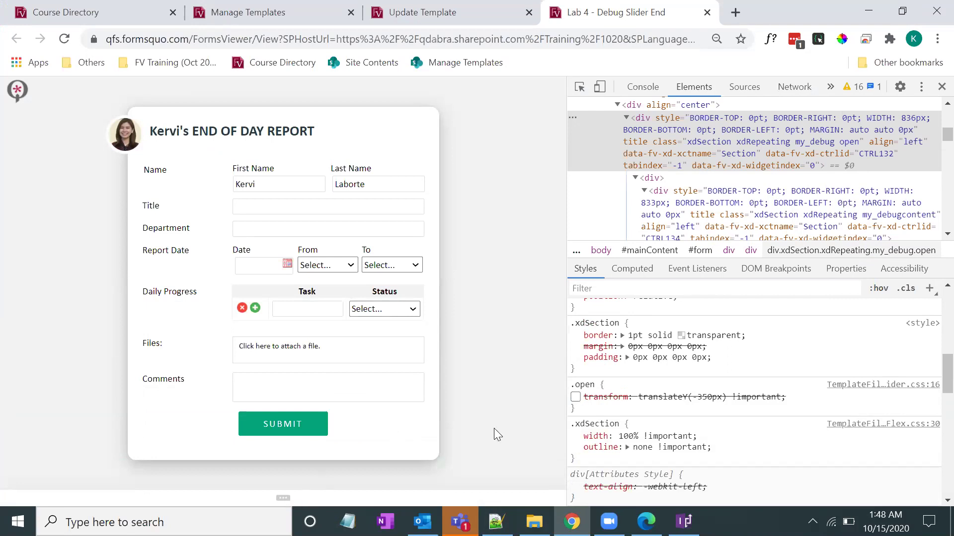
{"action": "left_click", "coordinate": [575, 397]}
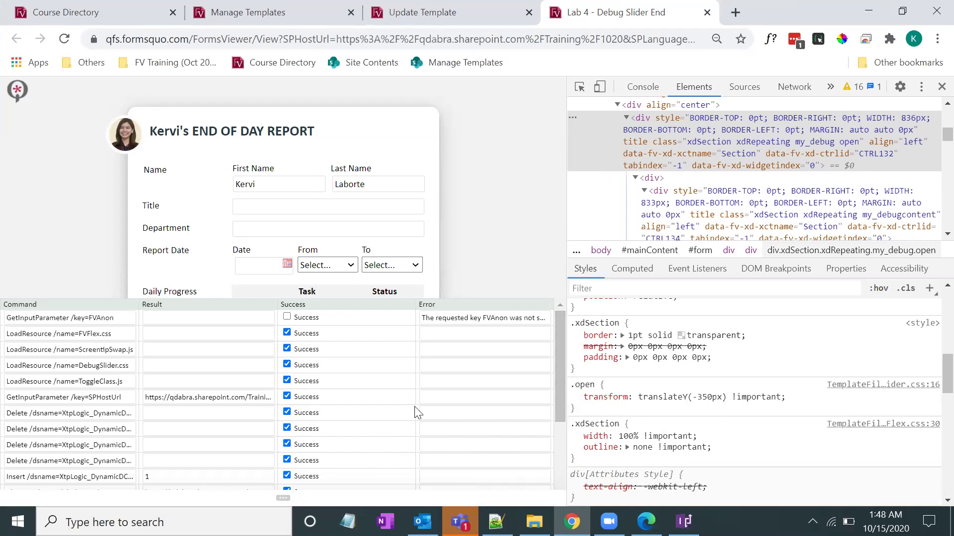
{"action": "left_click", "coordinate": [285, 498]}
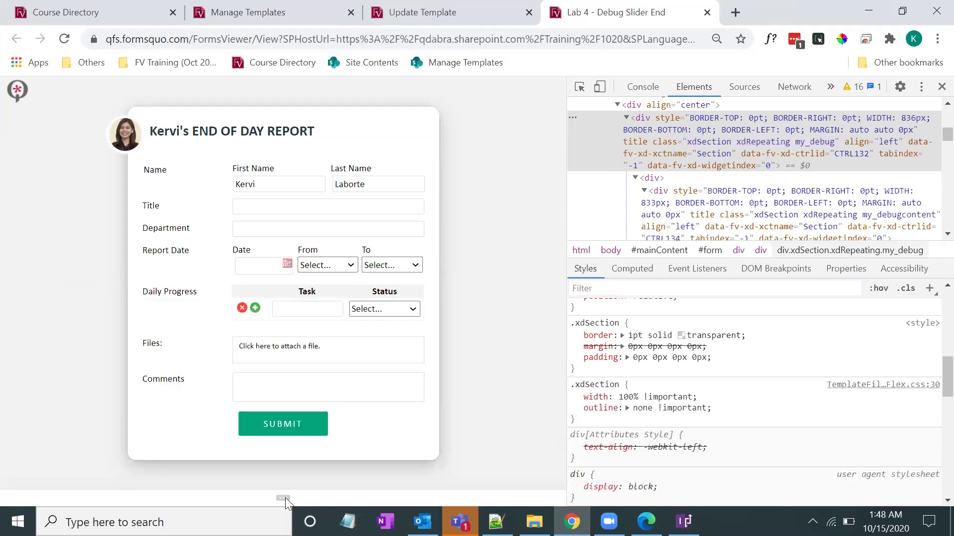
{"action": "left_click", "coordinate": [285, 494]}
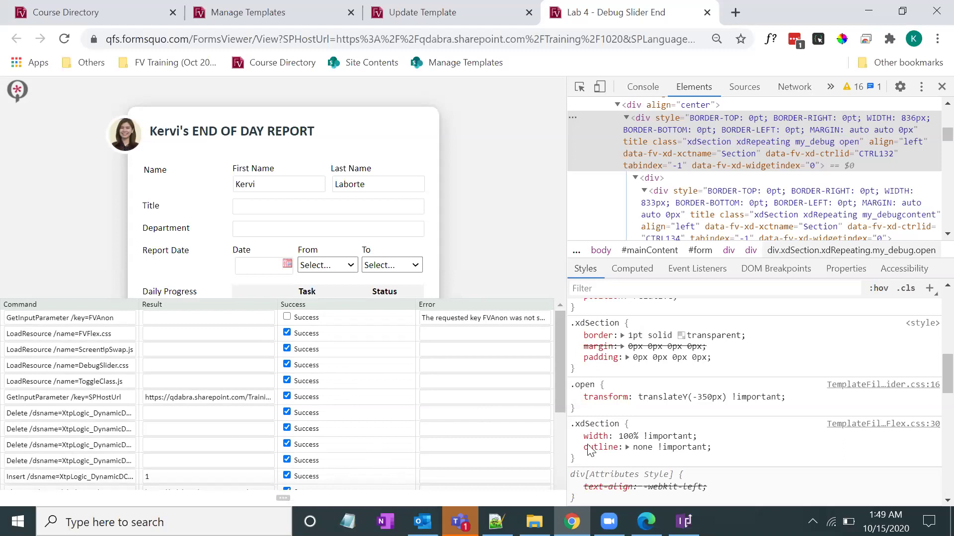
Highlight the transform property in the .open rule and toggle the debug slider closed and open to watch its effect.
{"action": "left_click", "coordinate": [608, 397]}
{"action": "left_click", "coordinate": [599, 397]}
{"action": "double_click", "coordinate": [614, 399]}
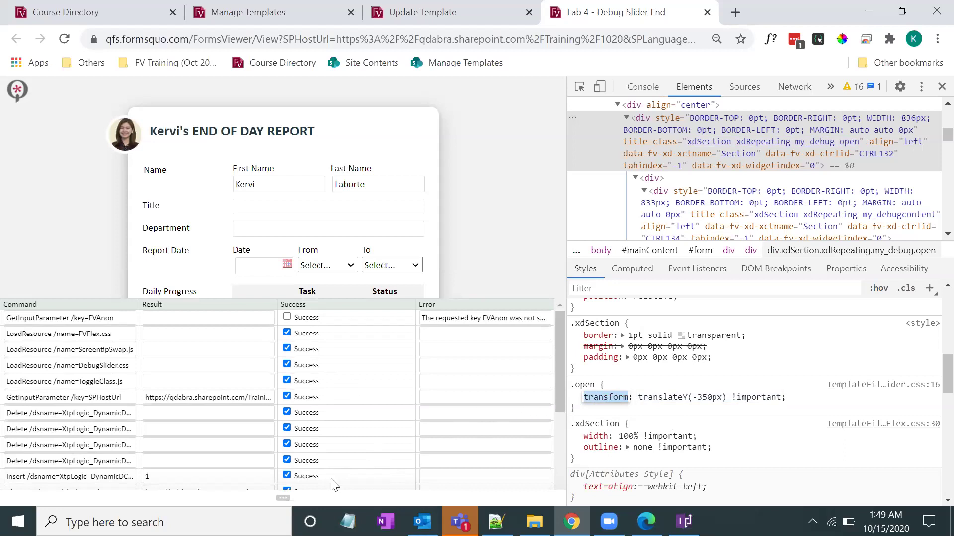
{"action": "left_click", "coordinate": [285, 499]}
{"action": "left_click", "coordinate": [285, 498]}
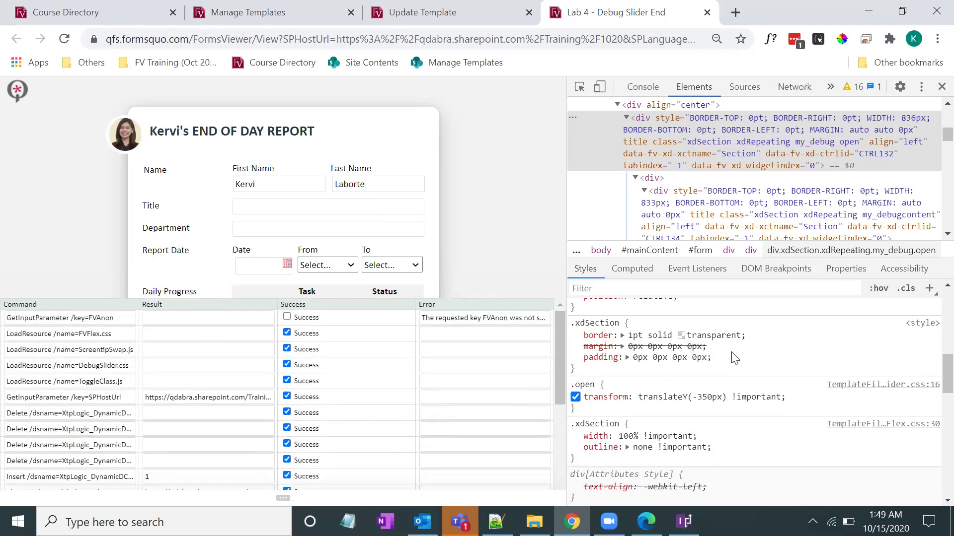
Compare the div.xdSection.my_debug rule in the browser styles with its definition in DebugSlider.css in Notepad++.
{"action": "scroll", "coordinate": [726, 382], "scroll_direction": "up", "scroll_amount": 1}
{"action": "scroll", "coordinate": [726, 381], "scroll_direction": "up", "scroll_amount": 5}
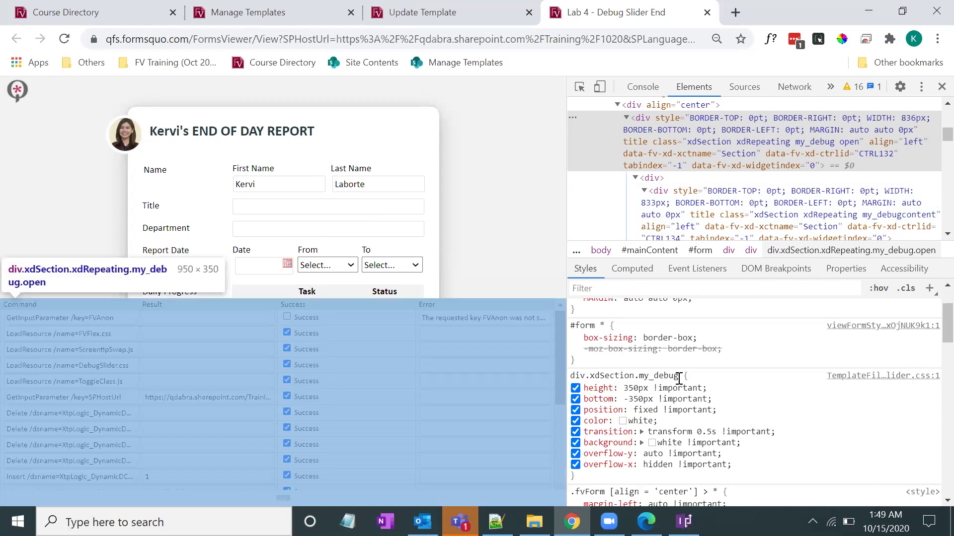
{"action": "left_click", "coordinate": [655, 382]}
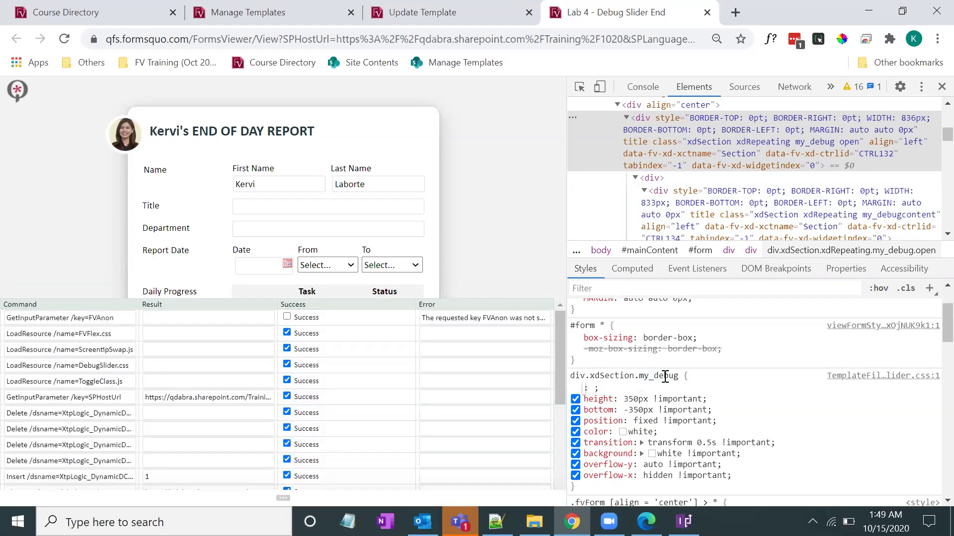
{"action": "left_click", "coordinate": [665, 377]}
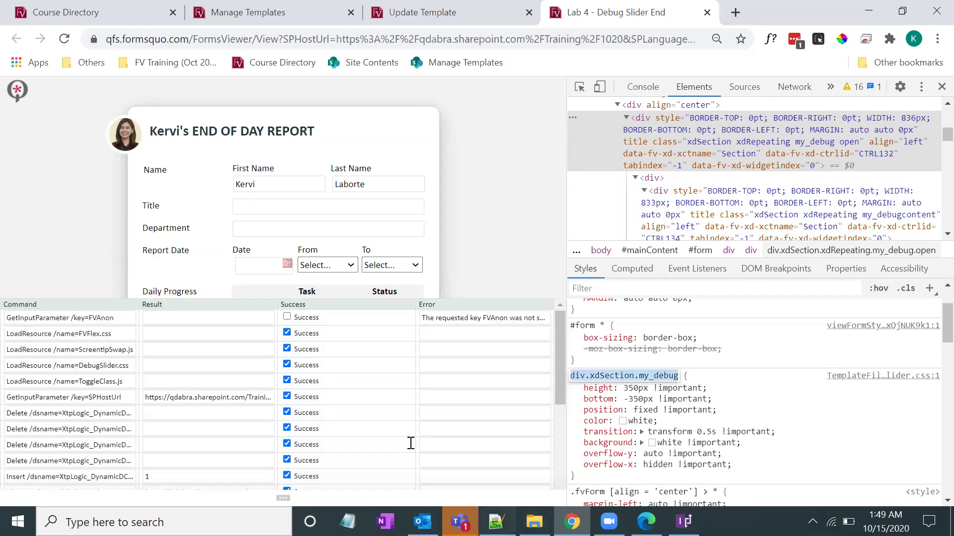
{"action": "key", "text": "alt+Tab"}
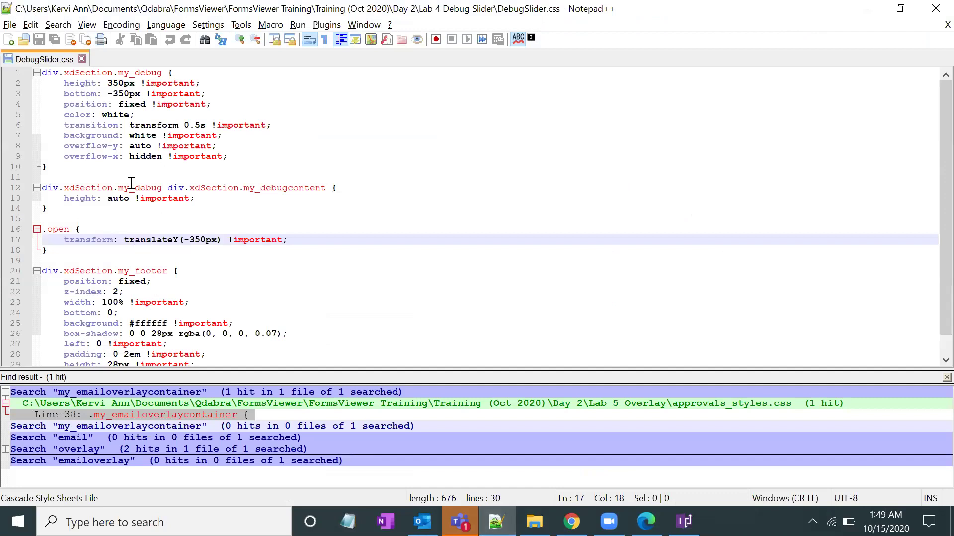
{"action": "scroll", "coordinate": [138, 198], "scroll_direction": "down", "scroll_amount": 1}
{"action": "scroll", "coordinate": [154, 228], "scroll_direction": "up", "scroll_amount": 1}
{"action": "double_click", "coordinate": [124, 72]}
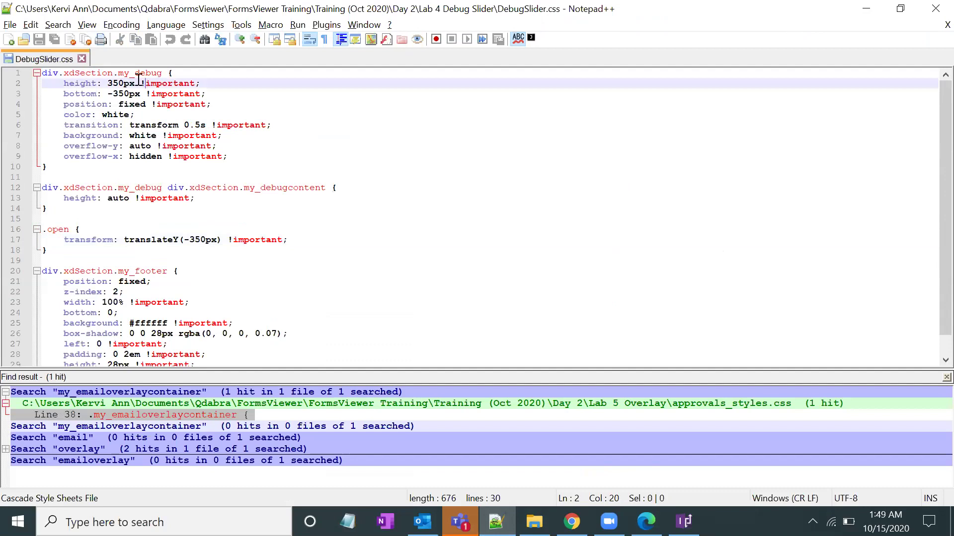
{"action": "left_click_drag", "start_coordinate": [157, 74], "coordinate": [130, 75]}
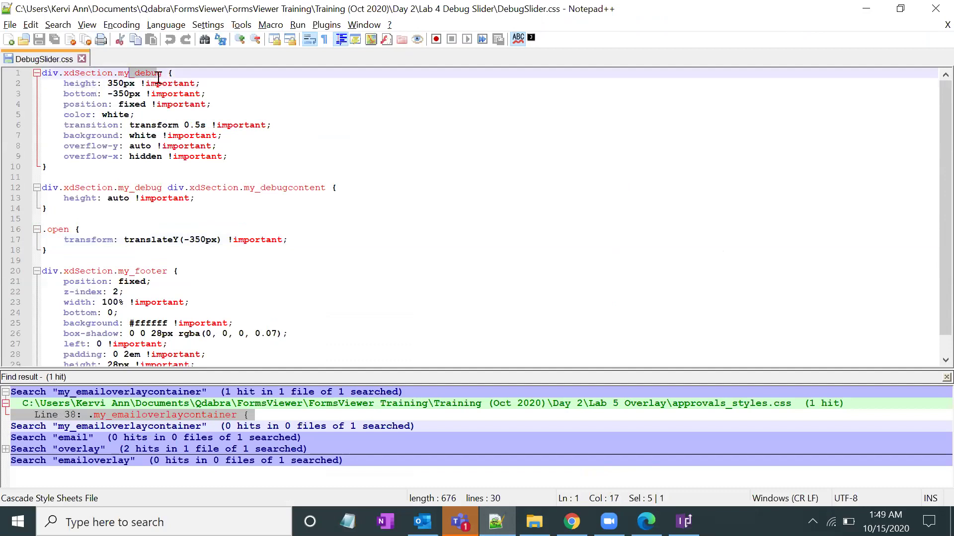
Return to Chrome and toggle the debug slider closed and open twice to watch the 0.5s transition.
{"action": "key", "text": "alt+Tab"}
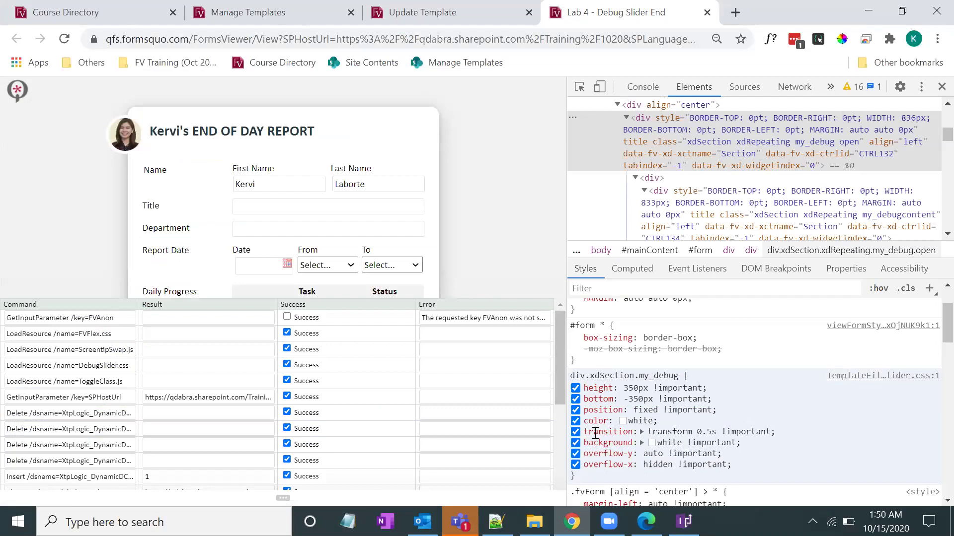
{"action": "left_click", "coordinate": [284, 498]}
{"action": "left_click", "coordinate": [284, 498]}
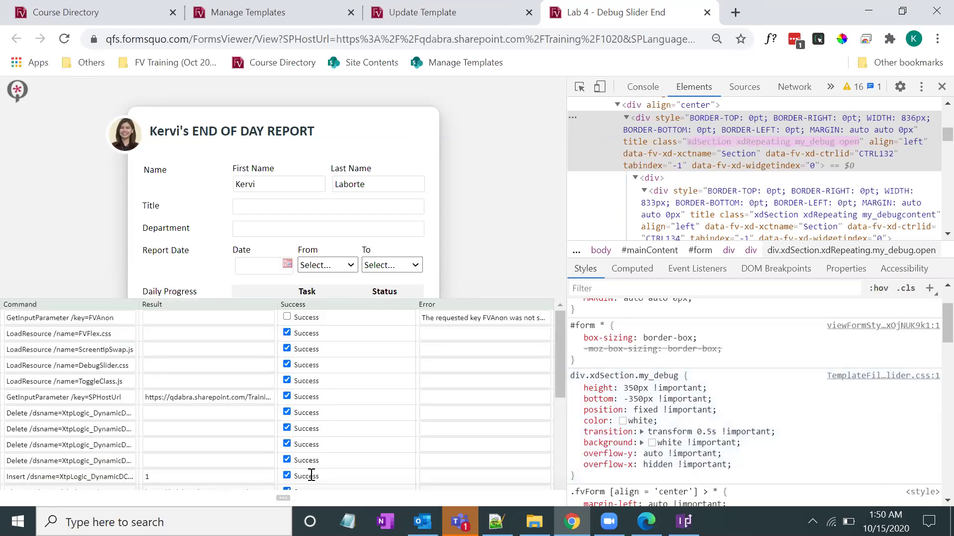
{"action": "left_click", "coordinate": [280, 498]}
{"action": "left_click", "coordinate": [279, 498]}
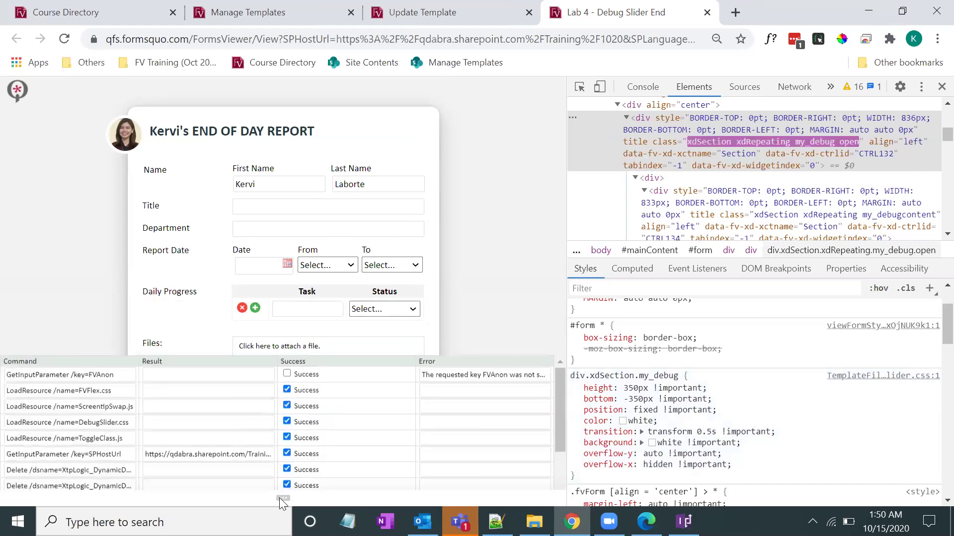
Disable the my_debug rule's transition declaration, toggle the debug slider several times without animation, and re-enable the declaration.
{"action": "left_click", "coordinate": [575, 432]}
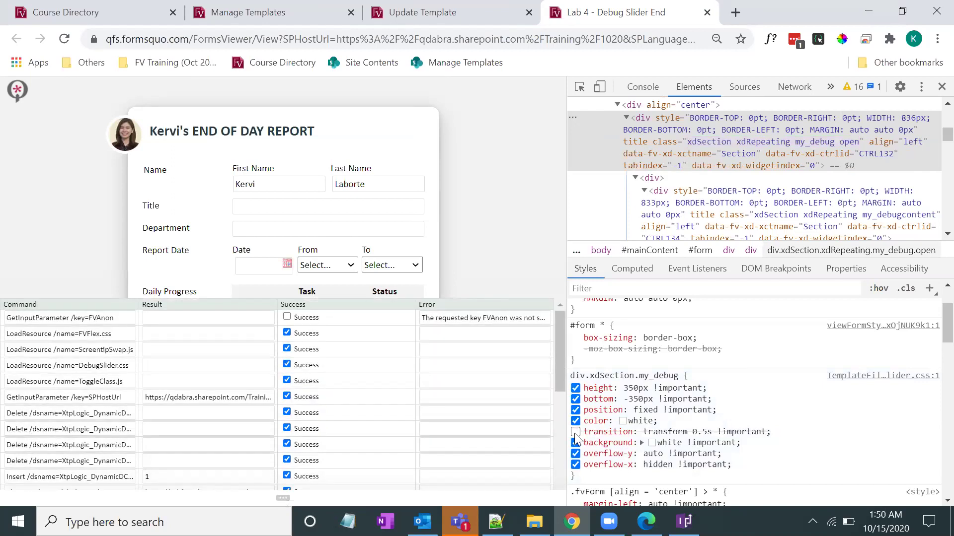
{"action": "left_click", "coordinate": [283, 498]}
{"action": "left_click", "coordinate": [283, 498]}
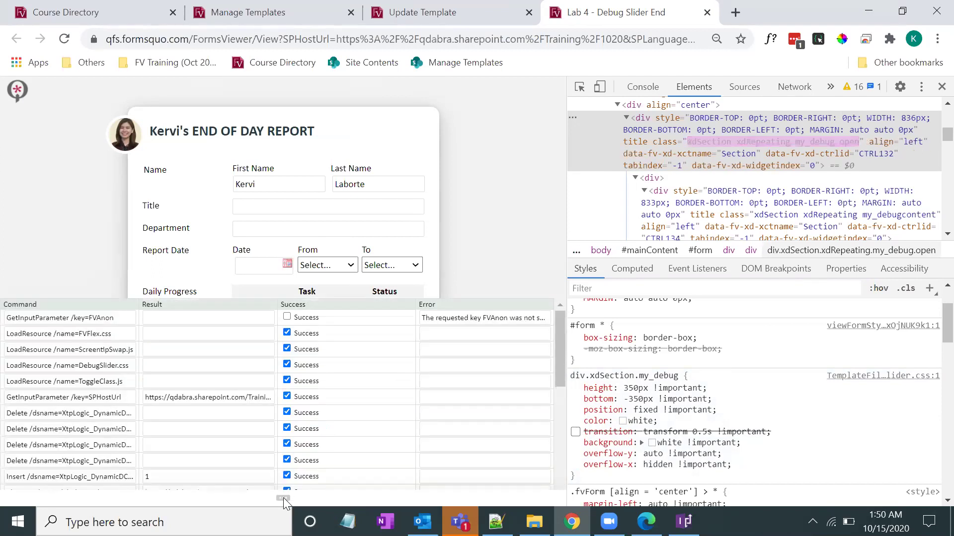
{"action": "left_click", "coordinate": [283, 498]}
{"action": "left_click", "coordinate": [283, 498]}
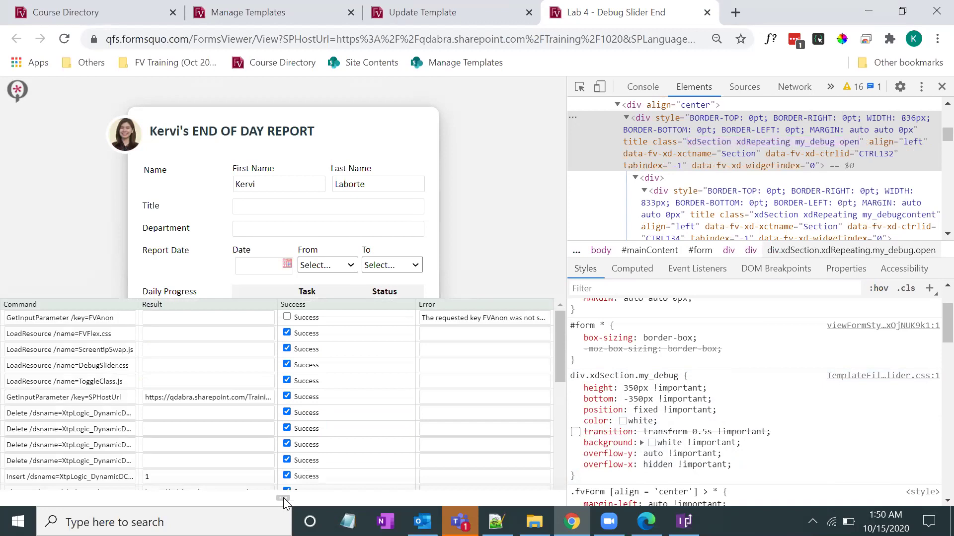
{"action": "left_click", "coordinate": [284, 497]}
{"action": "left_click", "coordinate": [283, 498]}
{"action": "left_click", "coordinate": [575, 432]}
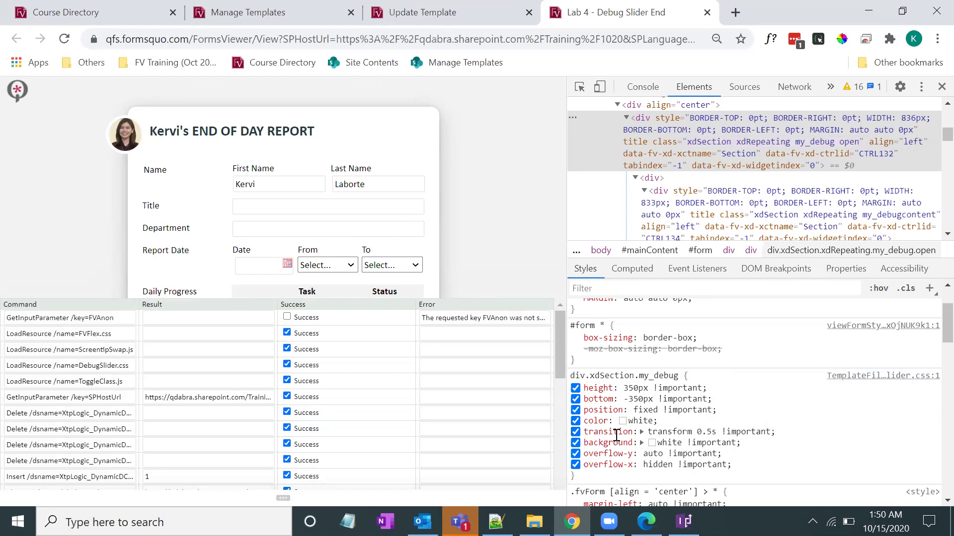
Set the my_debug rule's transition duration to 2s in the browser styles.
{"action": "left_click", "coordinate": [702, 440]}
{"action": "left_click", "coordinate": [705, 431]}
{"action": "left_click", "coordinate": [708, 432]}
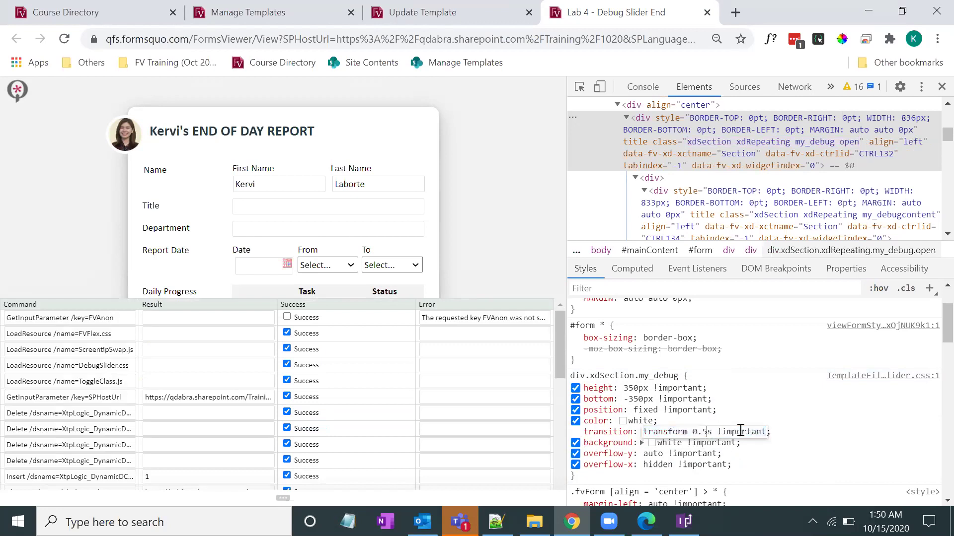
{"action": "key", "text": "BackSpace"}
{"action": "key", "text": "BackSpace"}
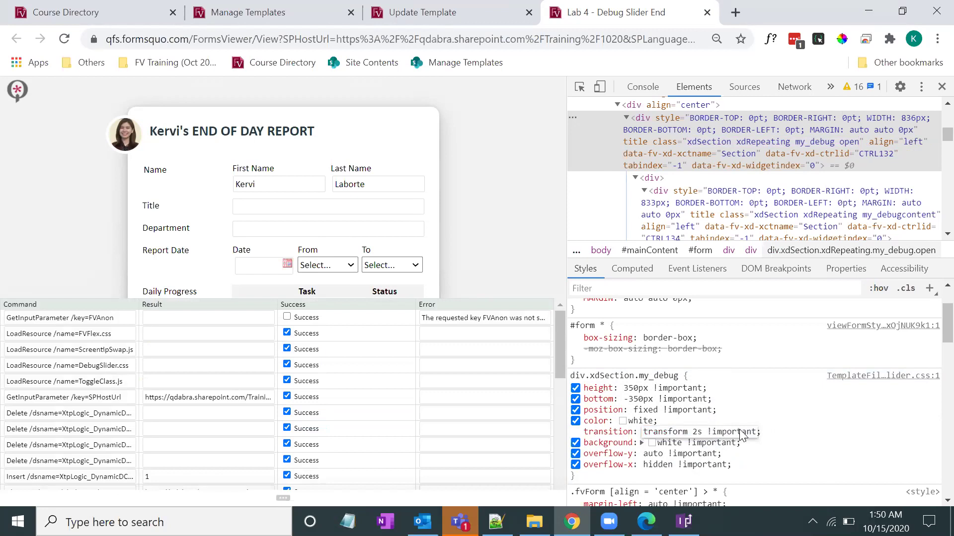
{"action": "left_click", "coordinate": [419, 494]}
Toggle the debug slider closed and open to test the 2s transition, leaving it closed.
{"action": "left_click", "coordinate": [283, 498]}
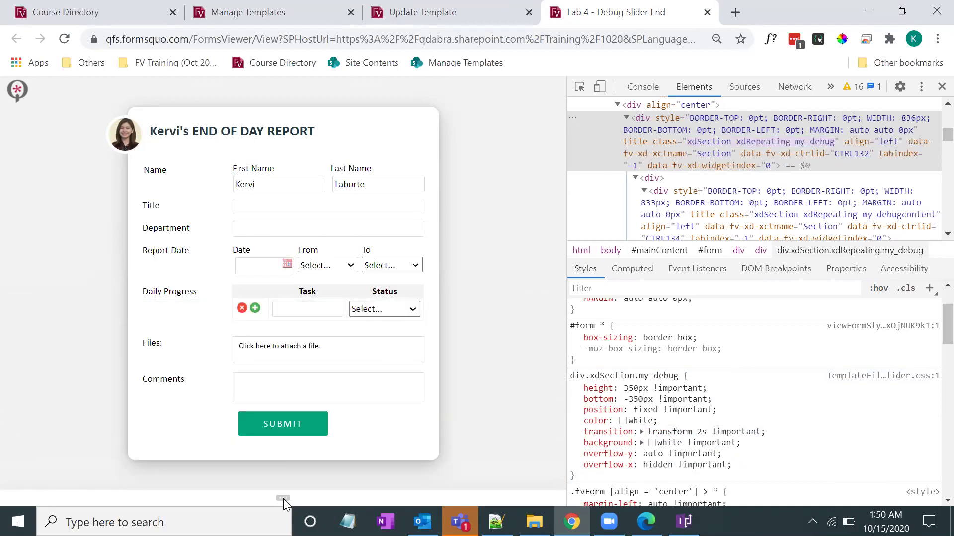
{"action": "left_click", "coordinate": [284, 498]}
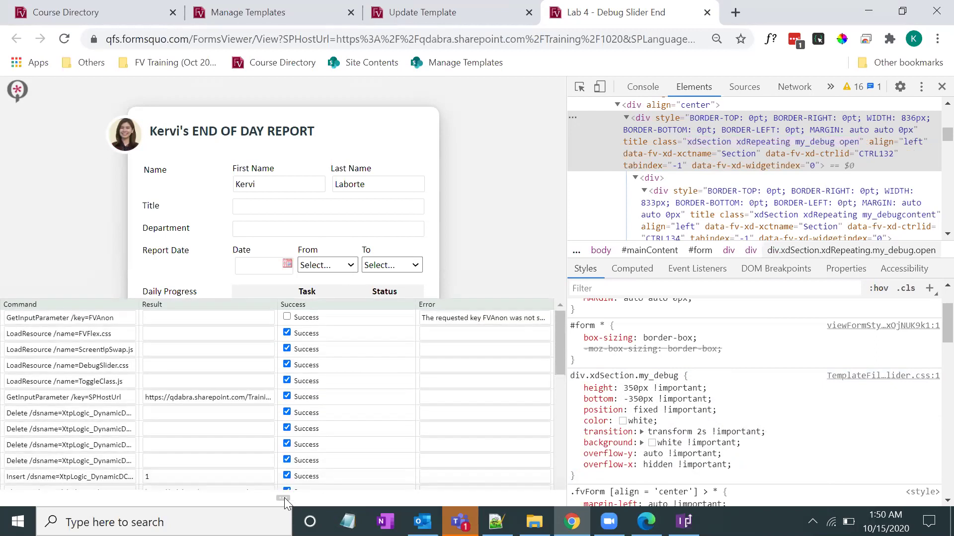
{"action": "mouse_move", "coordinate": [603, 432]}
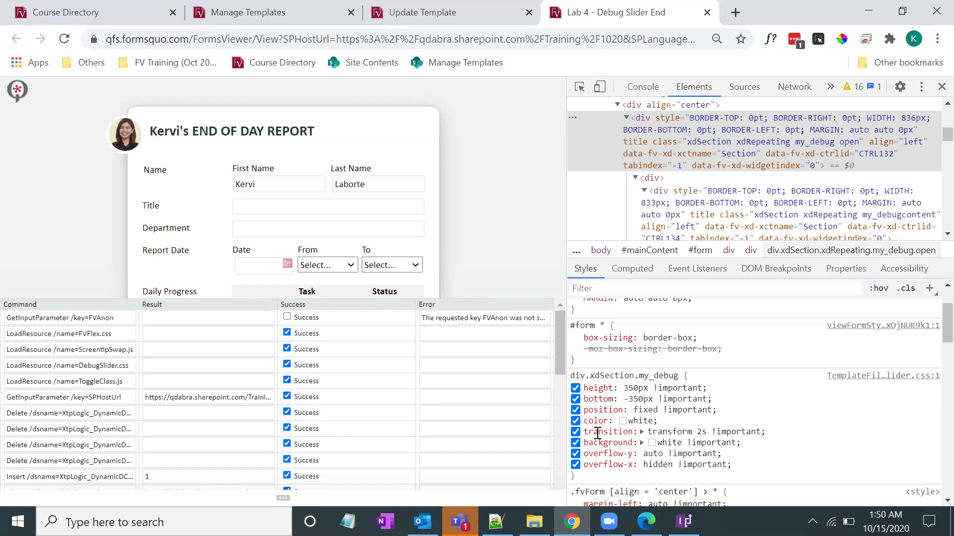
{"action": "left_click", "coordinate": [284, 498]}
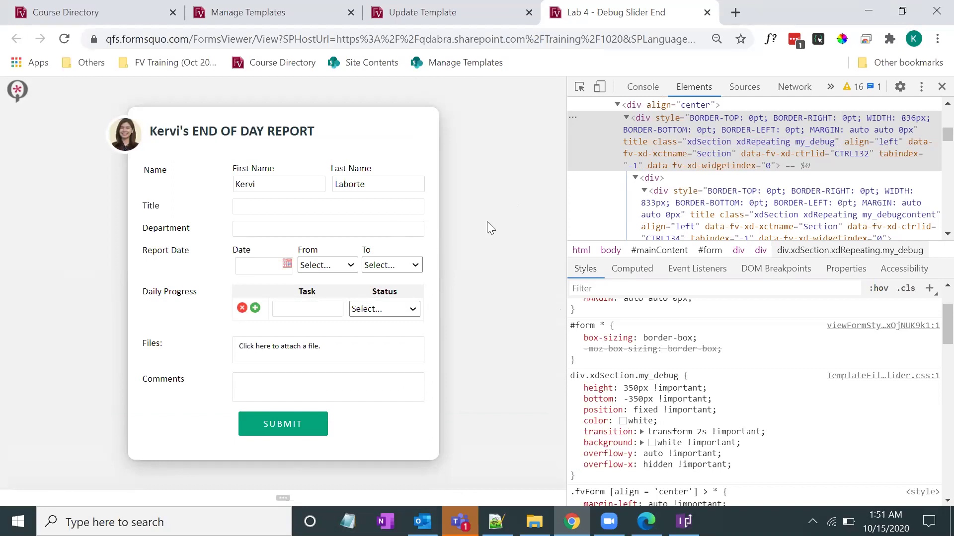
Close the developer tools and toggle the debug slider repeatedly in the full-width form, leaving it open.
{"action": "left_click", "coordinate": [942, 86]}
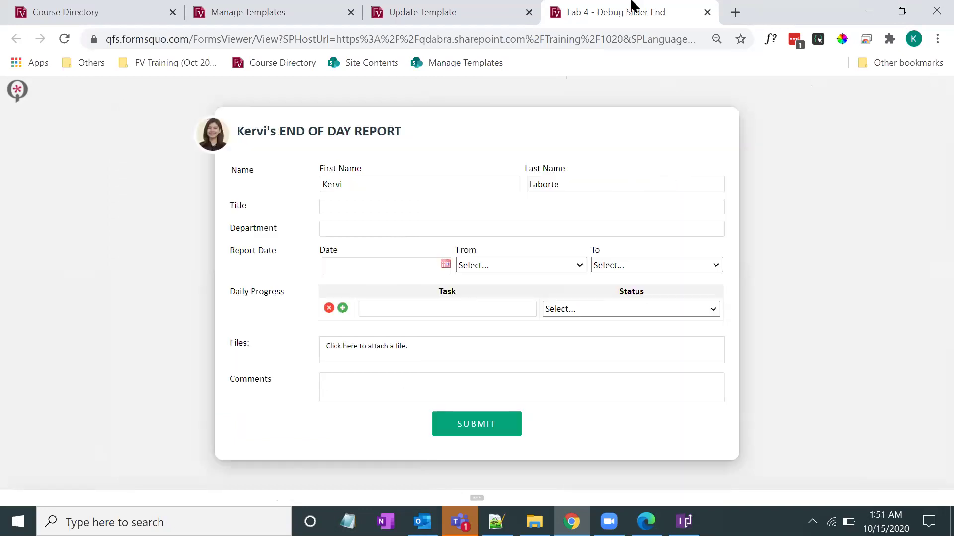
{"action": "left_click", "coordinate": [477, 497]}
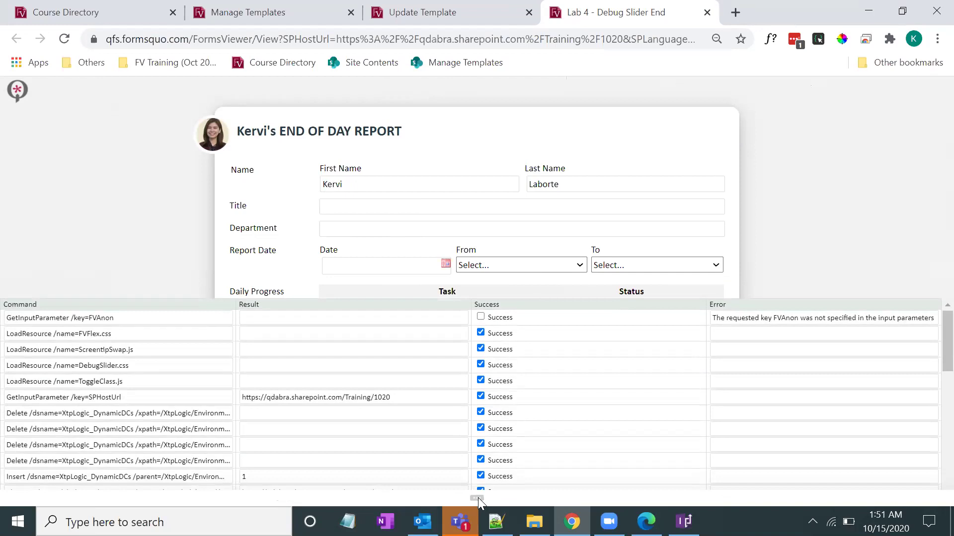
{"action": "left_click", "coordinate": [478, 498]}
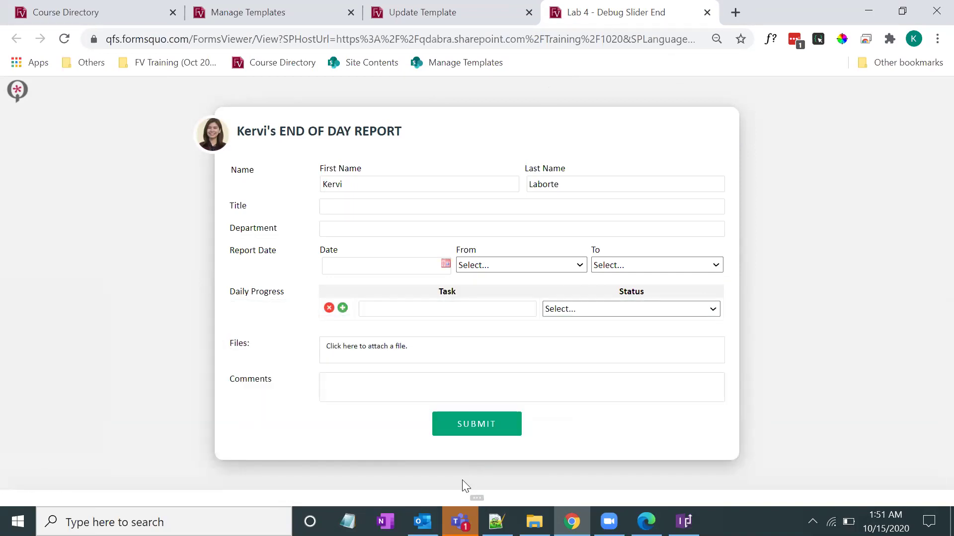
{"action": "left_click", "coordinate": [477, 499]}
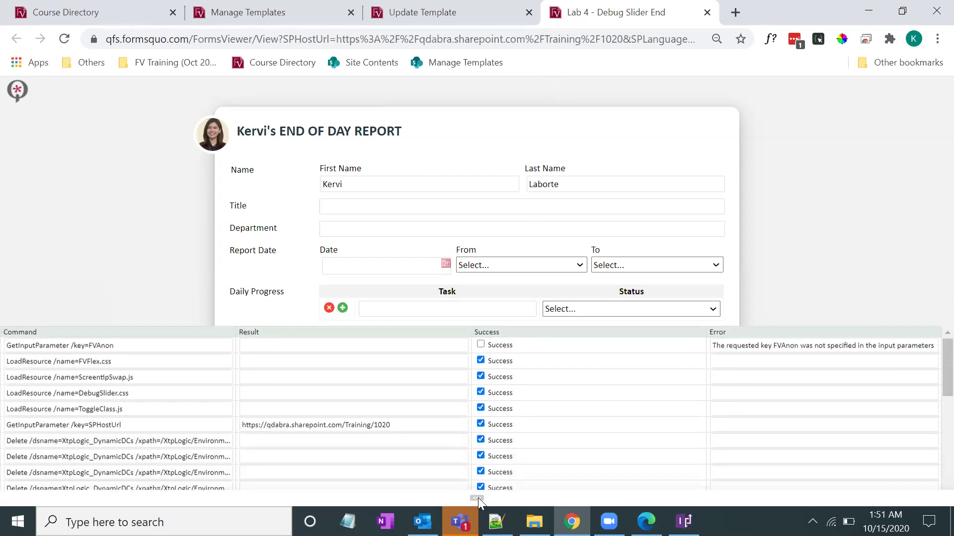
{"action": "left_click", "coordinate": [478, 499]}
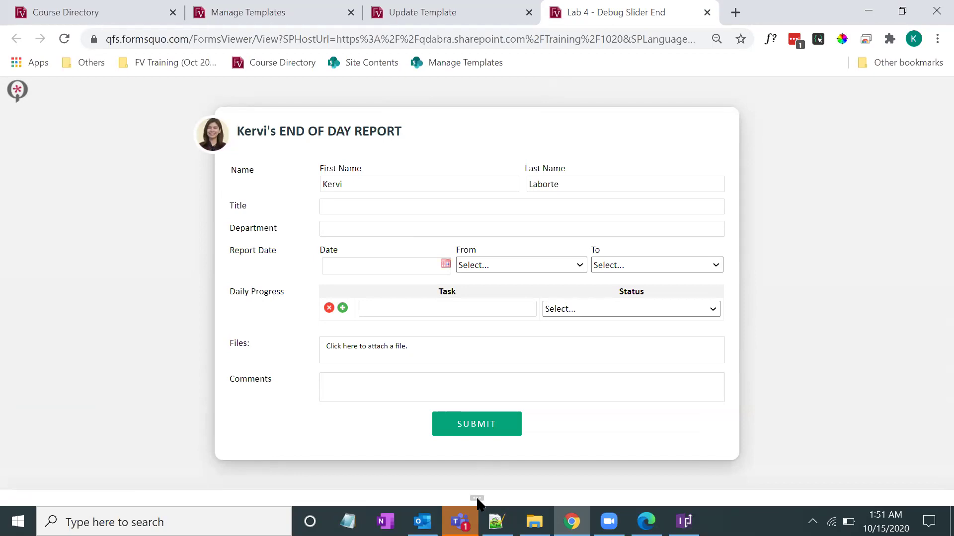
{"action": "left_click", "coordinate": [477, 499]}
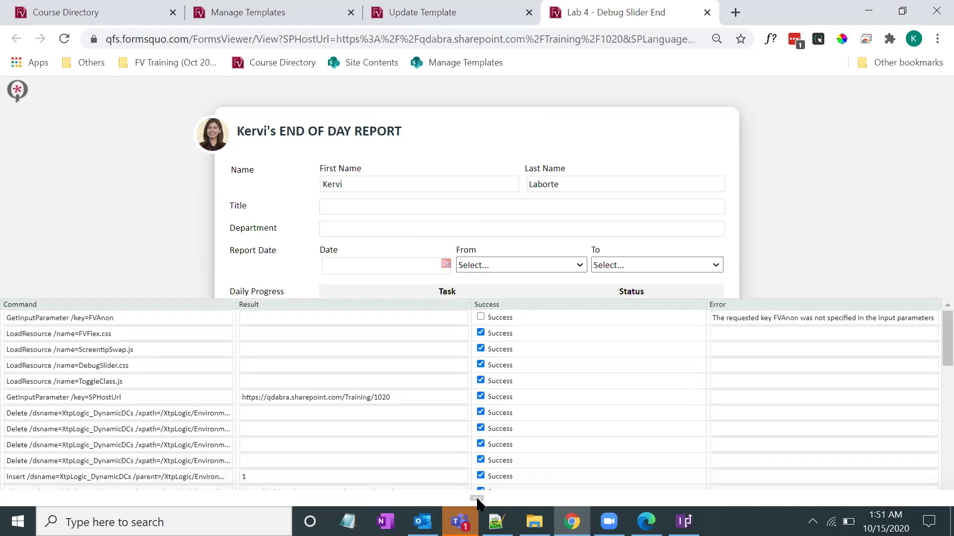
Toggle the debug slider closed and open again in the Lab 4 form.
{"action": "left_click", "coordinate": [477, 501]}
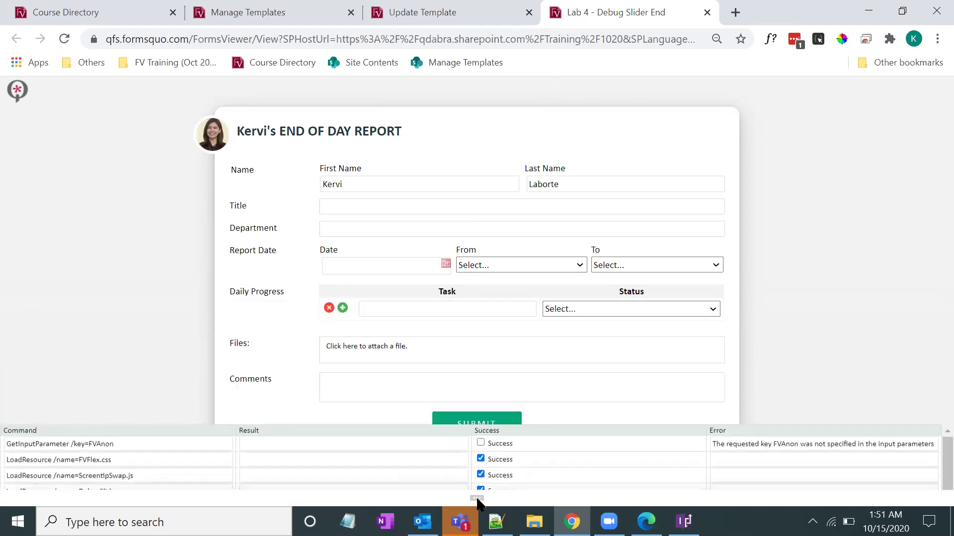
{"action": "left_click", "coordinate": [477, 500]}
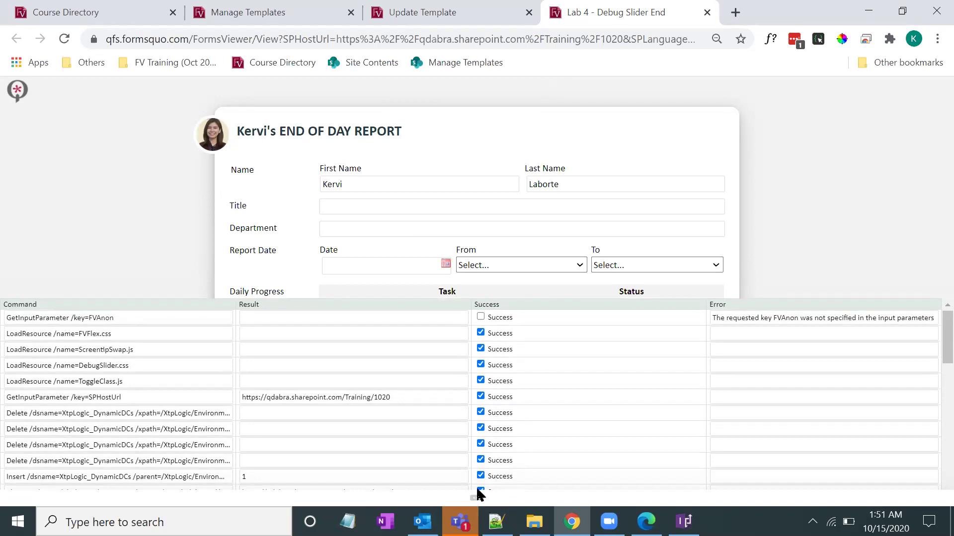
{"action": "left_click", "coordinate": [491, 15]}
{"action": "left_click", "coordinate": [598, 10]}
{"action": "left_click", "coordinate": [479, 22]}
{"action": "left_click", "coordinate": [596, 9]}
{"action": "left_click", "coordinate": [442, 7]}
{"action": "left_click", "coordinate": [572, 10]}
{"action": "left_click", "coordinate": [474, 7]}
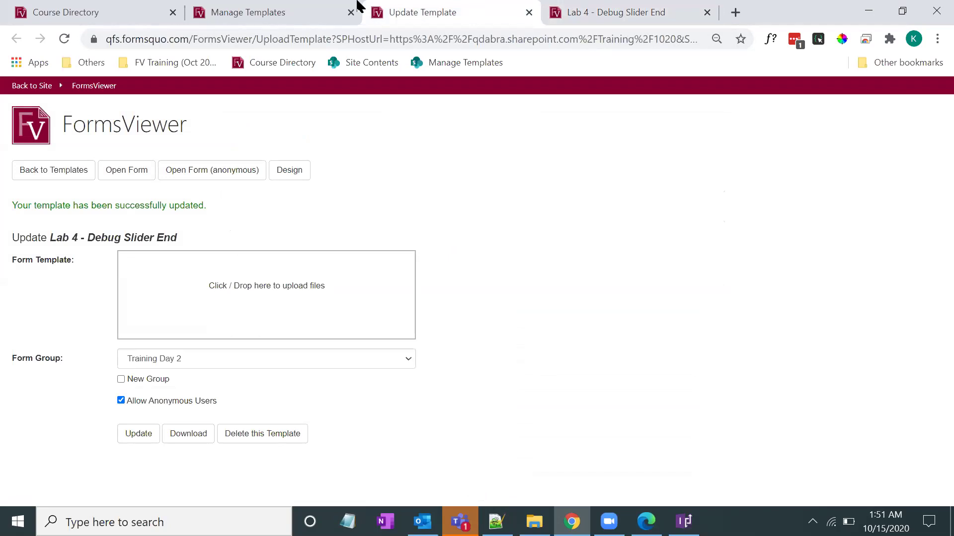
Open the Lab 5 - Overlay End template's update page in a new tab and close the Lab 4 template and form tabs.
{"action": "left_click", "coordinate": [303, 8]}
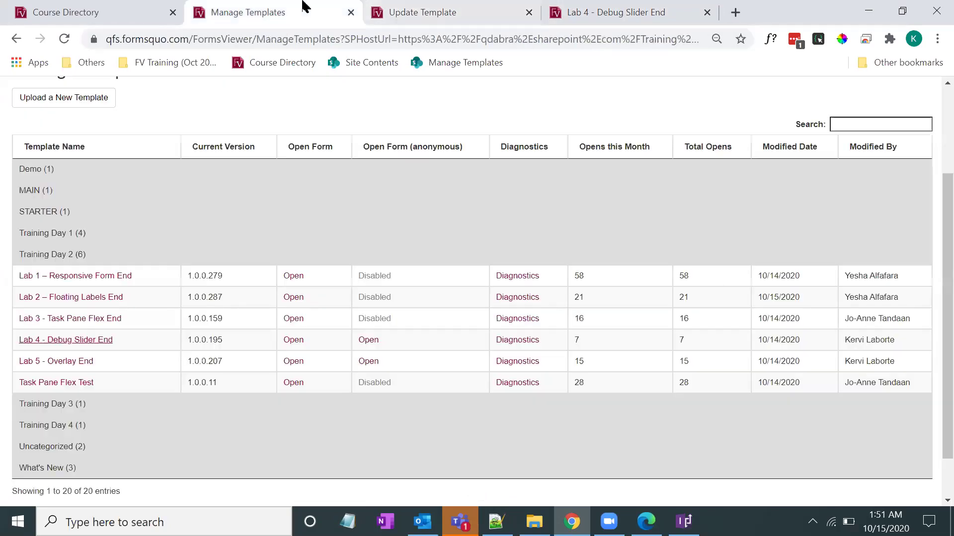
{"action": "left_click", "coordinate": [69, 370], "text": "ctrl"}
{"action": "left_click", "coordinate": [400, 11]}
{"action": "right_click", "coordinate": [400, 11]}
{"action": "left_click", "coordinate": [469, 195]}
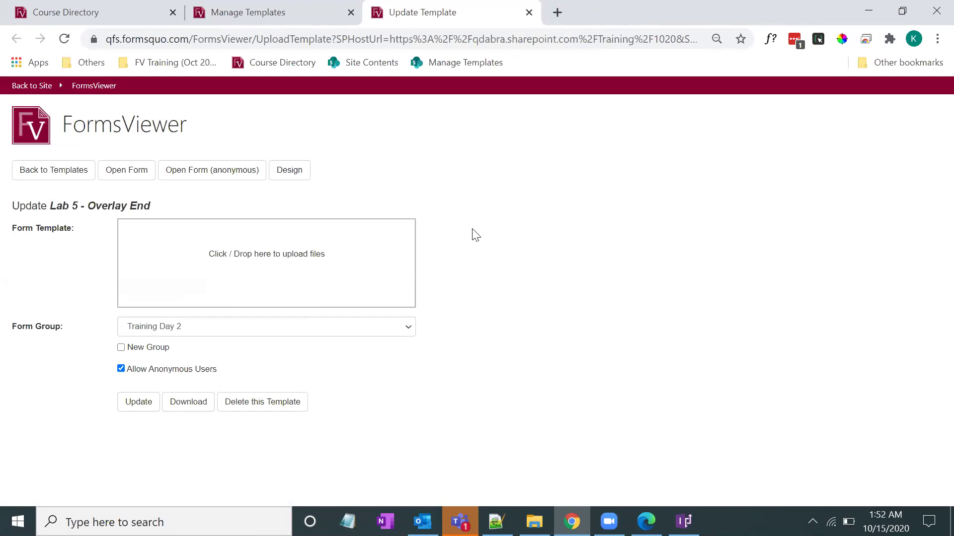
Open the Day 2 Lab 5 - Overlay description in the Course Directory and read through it.
{"action": "left_click", "coordinate": [124, 9]}
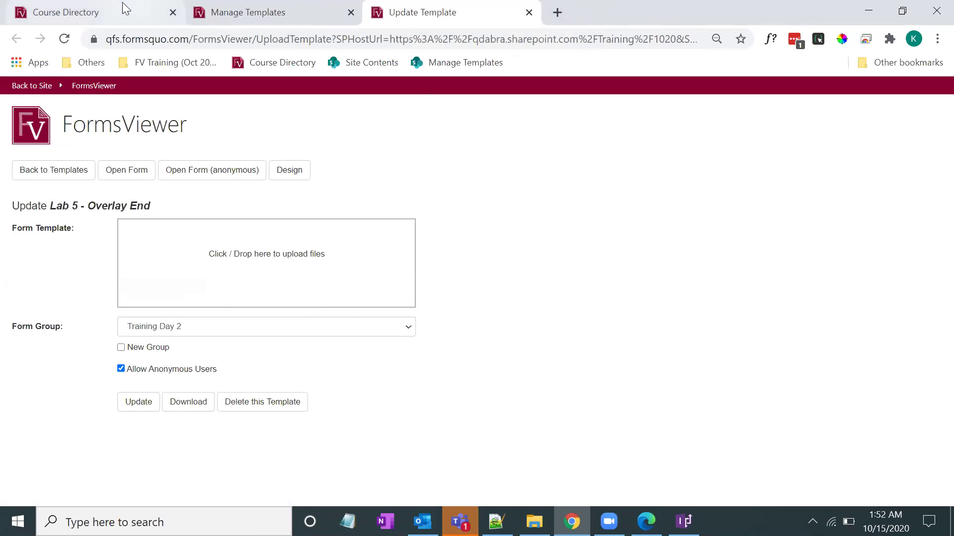
{"action": "left_click", "coordinate": [814, 191]}
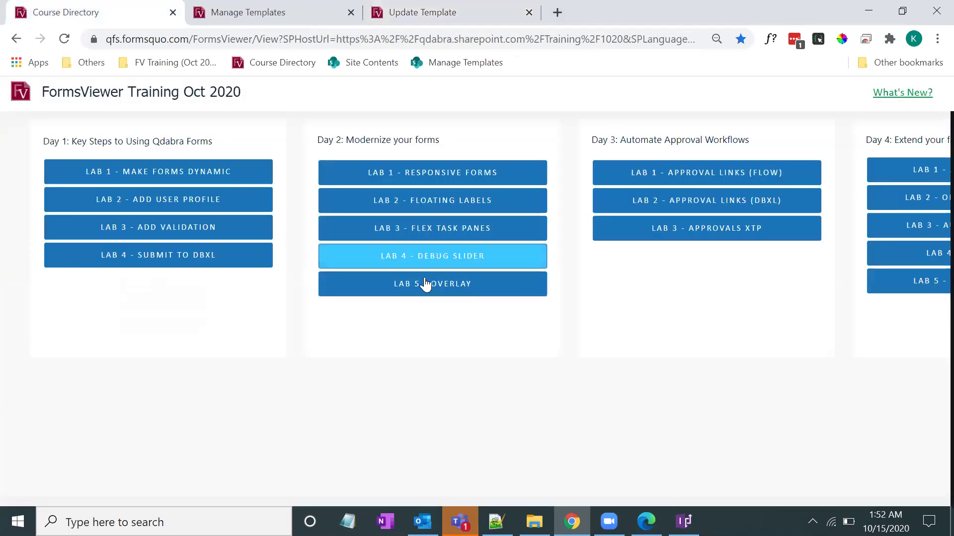
{"action": "left_click", "coordinate": [426, 292]}
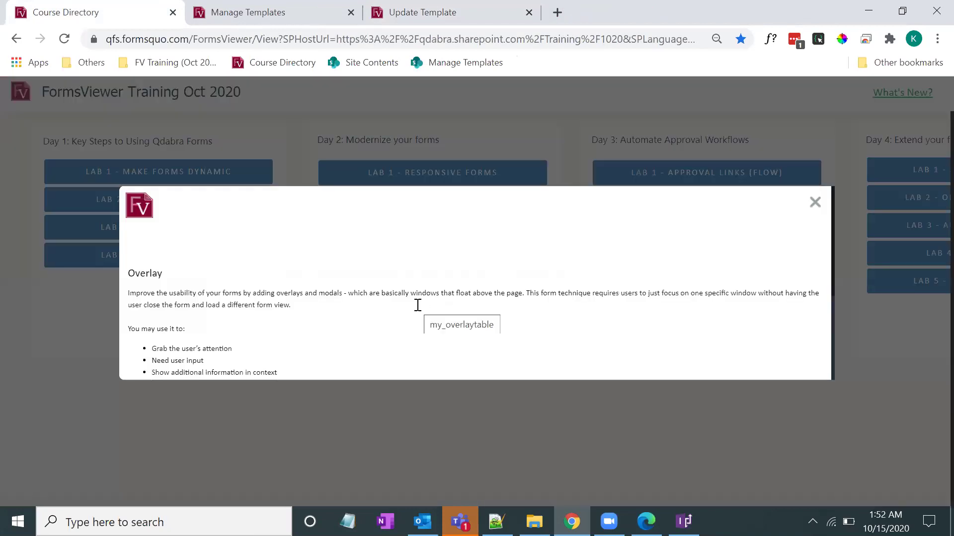
{"action": "scroll", "coordinate": [417, 307], "scroll_direction": "down", "scroll_amount": 1}
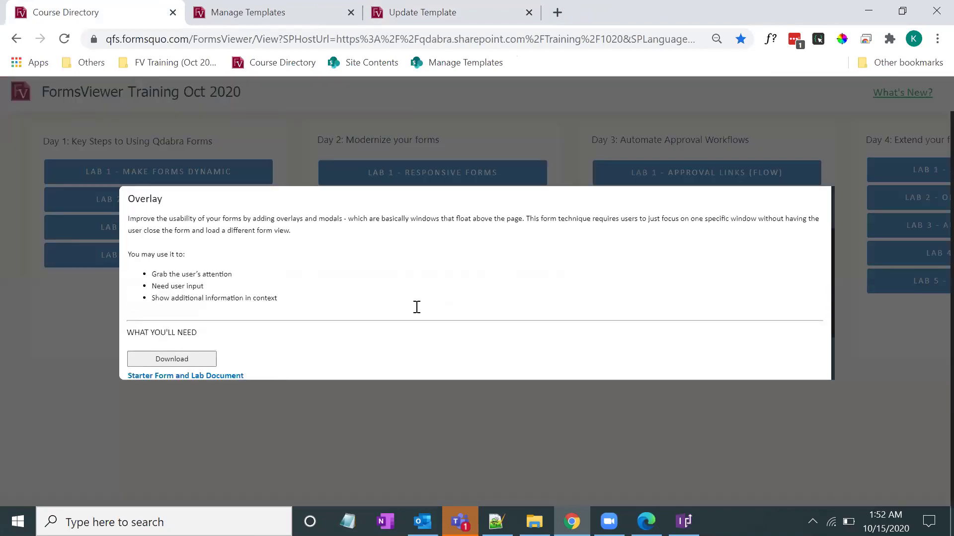
{"action": "scroll", "coordinate": [417, 307], "scroll_direction": "up", "scroll_amount": 1}
{"action": "scroll", "coordinate": [416, 307], "scroll_direction": "down", "scroll_amount": 1}
Open the Lab 5 - Overlay End form from its template update page and bring the loaded form into view.
{"action": "left_click", "coordinate": [442, 22]}
{"action": "left_click", "coordinate": [137, 176]}
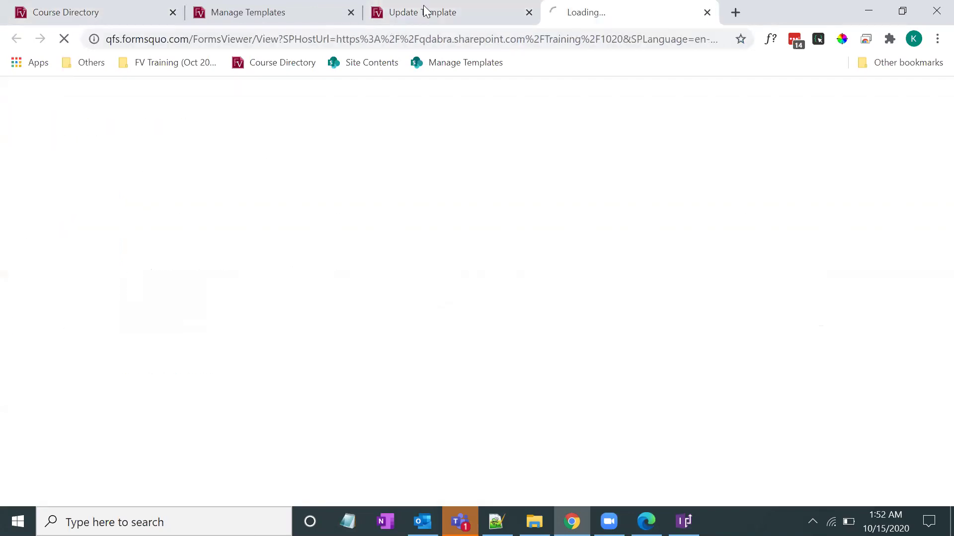
{"action": "left_click", "coordinate": [429, 6]}
{"action": "left_click", "coordinate": [616, 12]}
{"action": "left_click", "coordinate": [497, 6]}
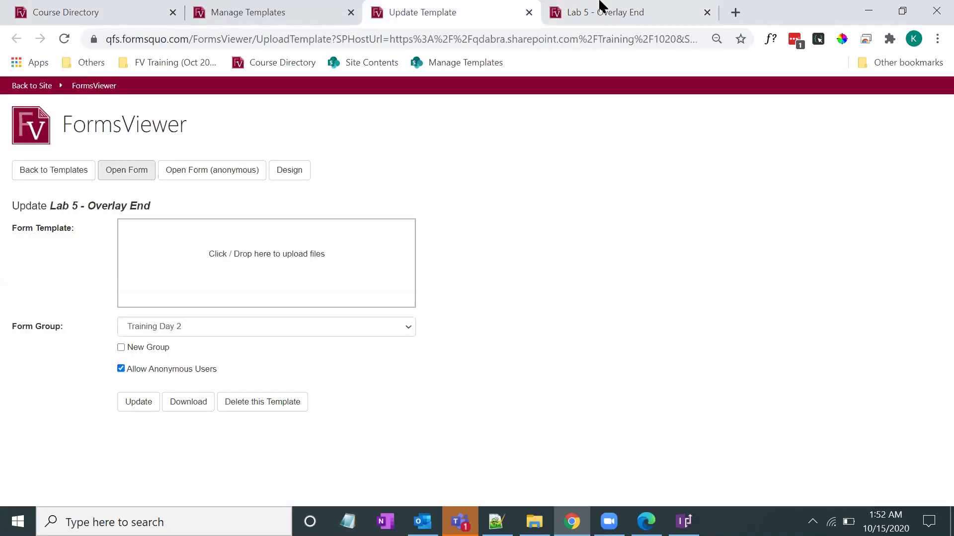
{"action": "left_click", "coordinate": [601, 5]}
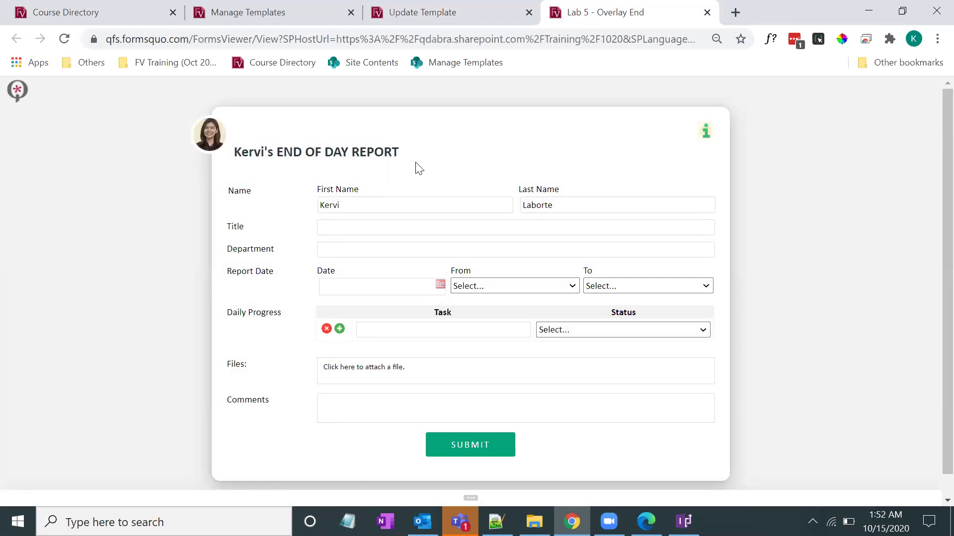
Show and close the End of Day Report's information overlay twice, reading its usage instructions.
{"action": "left_click", "coordinate": [707, 130]}
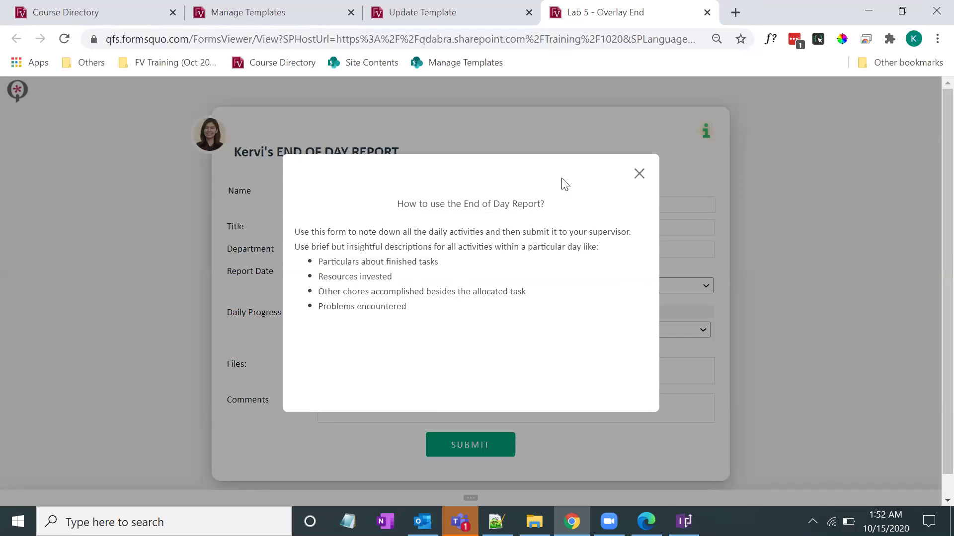
{"action": "left_click", "coordinate": [505, 75]}
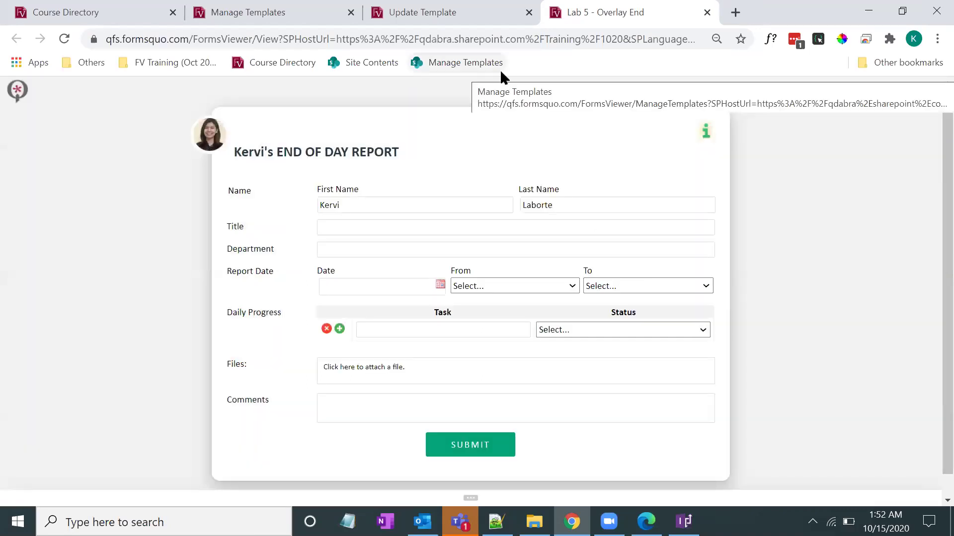
{"action": "left_click", "coordinate": [705, 131]}
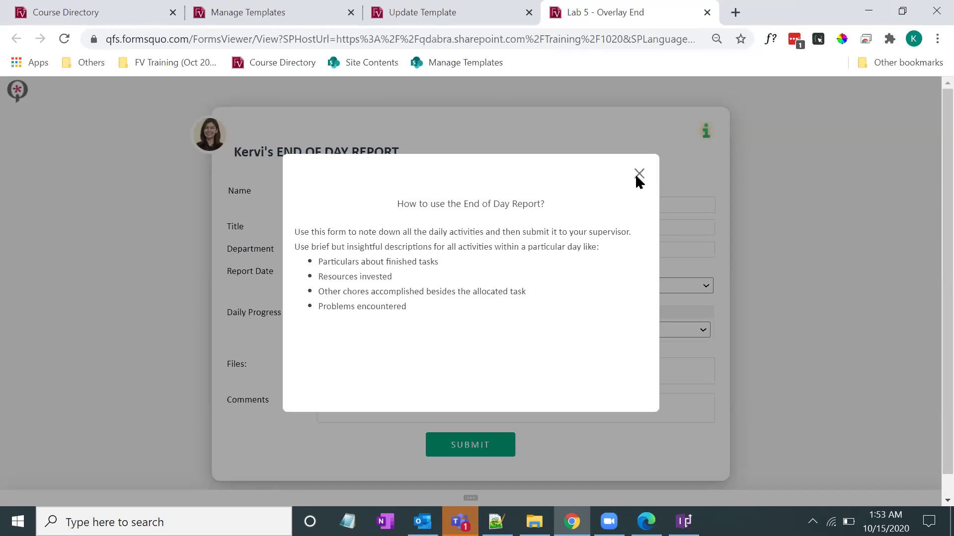
{"action": "left_click_drag", "start_coordinate": [421, 305], "coordinate": [390, 213]}
{"action": "left_click", "coordinate": [423, 206]}
{"action": "left_click", "coordinate": [640, 173]}
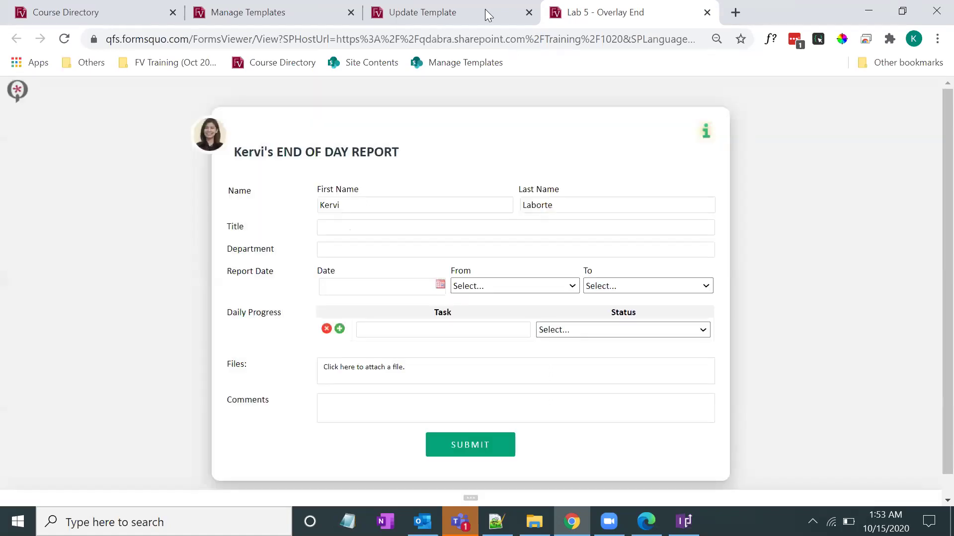
Switch to File Explorer, go to the Lab 5 Overlay folder and look over its debug and Overlay End files.
{"action": "left_click", "coordinate": [485, 10]}
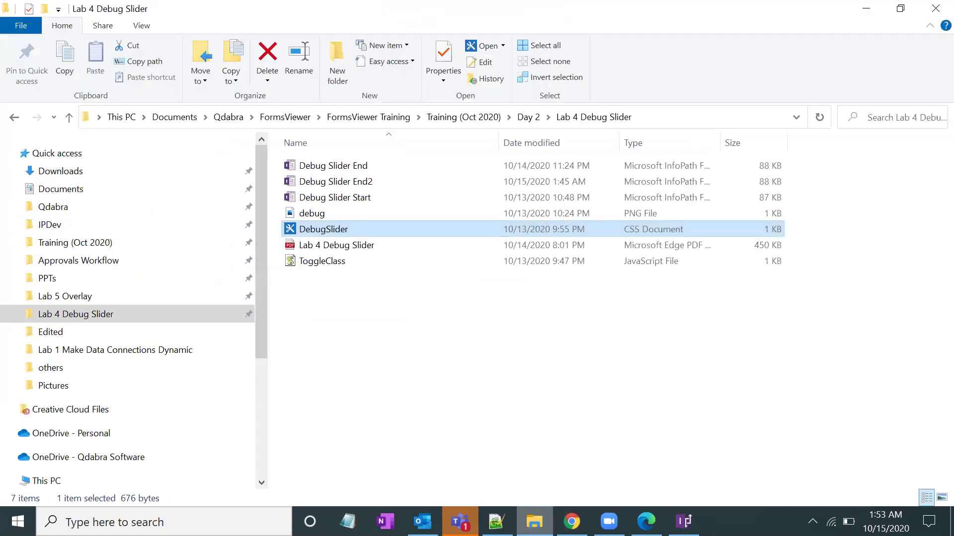
{"action": "key", "text": "alt+Tab"}
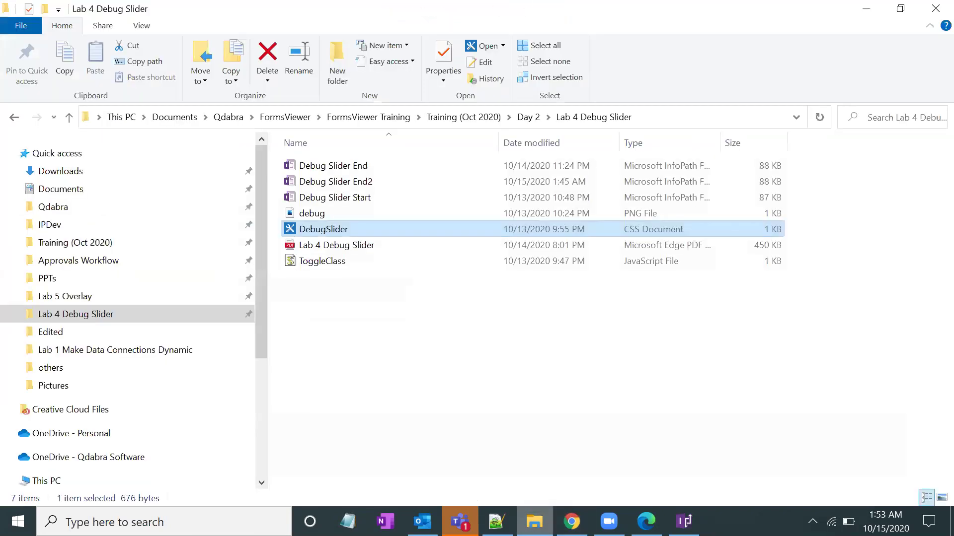
{"action": "left_click", "coordinate": [528, 465]}
{"action": "left_click", "coordinate": [112, 296]}
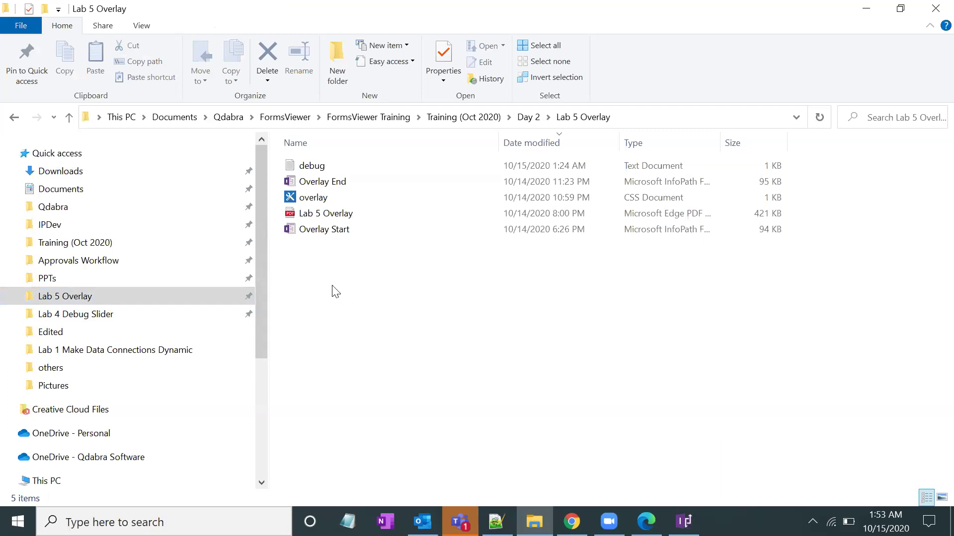
{"action": "left_click", "coordinate": [315, 166]}
{"action": "left_click", "coordinate": [320, 182]}
{"action": "left_click", "coordinate": [323, 167]}
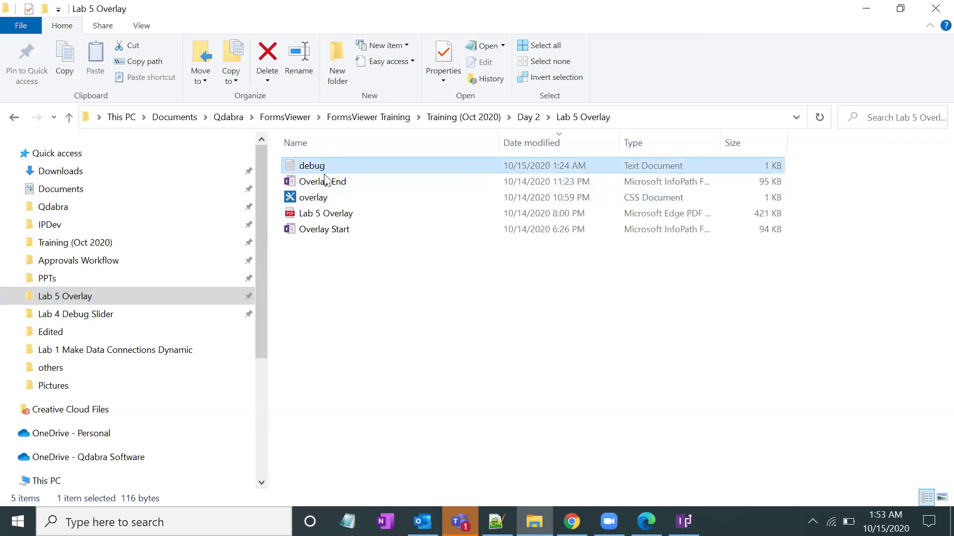
{"action": "left_click", "coordinate": [332, 183]}
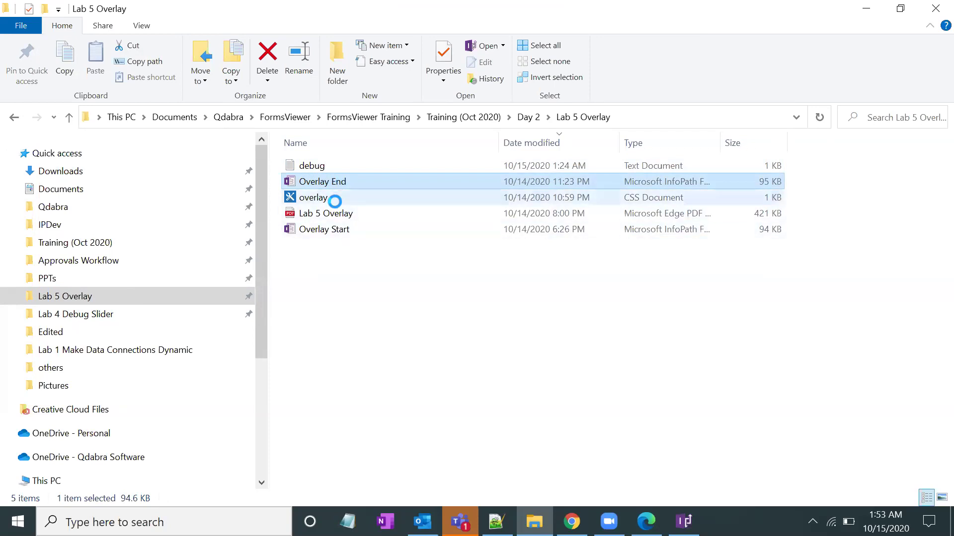
Open the overlay CSS file from the Lab 5 Overlay folder in Notepad++.
{"action": "left_click", "coordinate": [333, 199]}
{"action": "right_click", "coordinate": [324, 203]}
{"action": "left_click", "coordinate": [368, 255]}
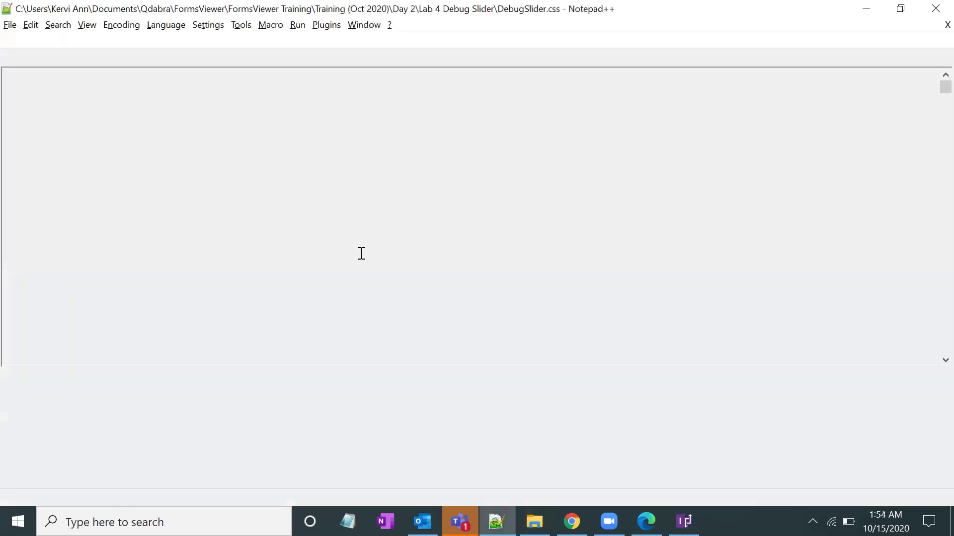
Examine the my_overlaycontainer and my_overlay classes in overlay.css.
{"action": "left_click", "coordinate": [290, 251]}
{"action": "left_click", "coordinate": [164, 147]}
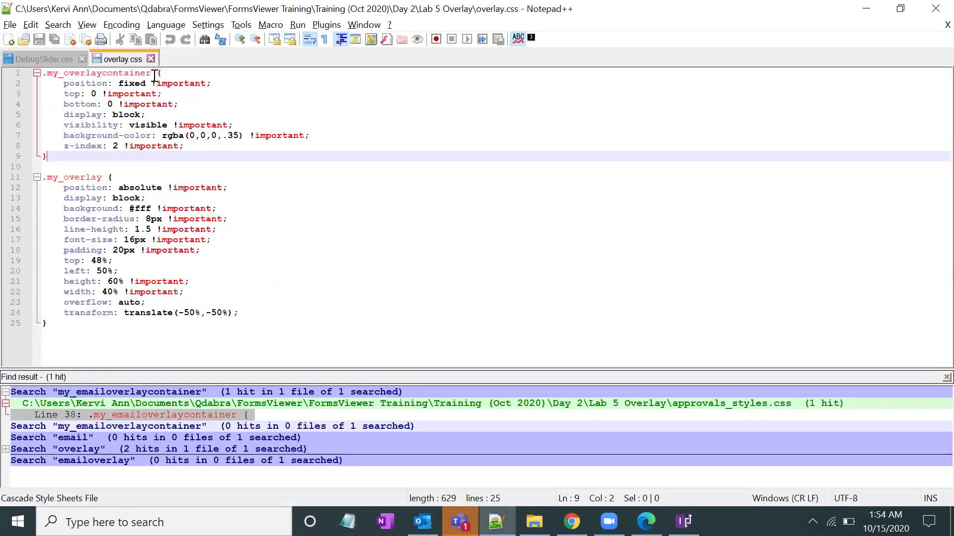
{"action": "double_click", "coordinate": [63, 74]}
{"action": "double_click", "coordinate": [104, 177]}
{"action": "left_click", "coordinate": [74, 179]}
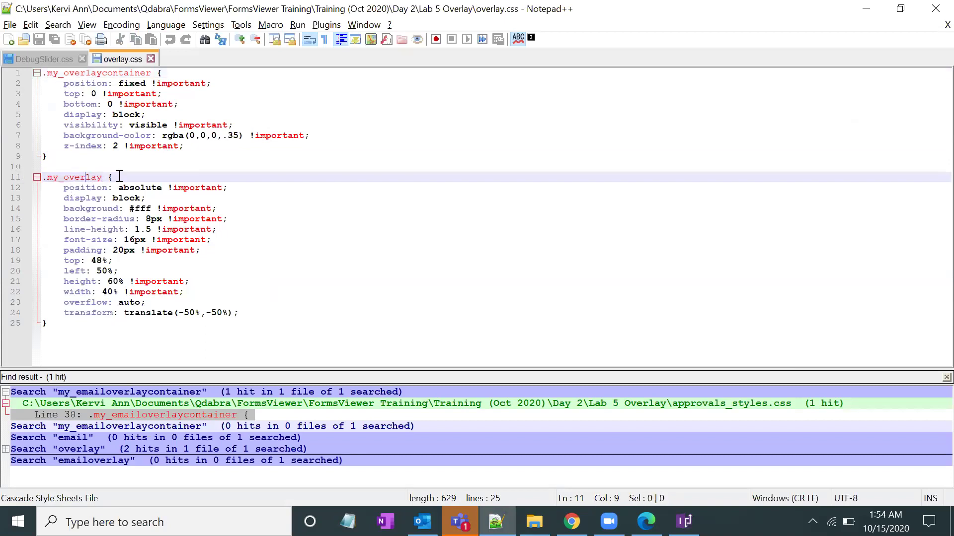
{"action": "left_click", "coordinate": [140, 146]}
{"action": "left_click", "coordinate": [120, 82]}
{"action": "left_click", "coordinate": [110, 168]}
{"action": "left_click", "coordinate": [122, 83]}
{"action": "left_click", "coordinate": [121, 74]}
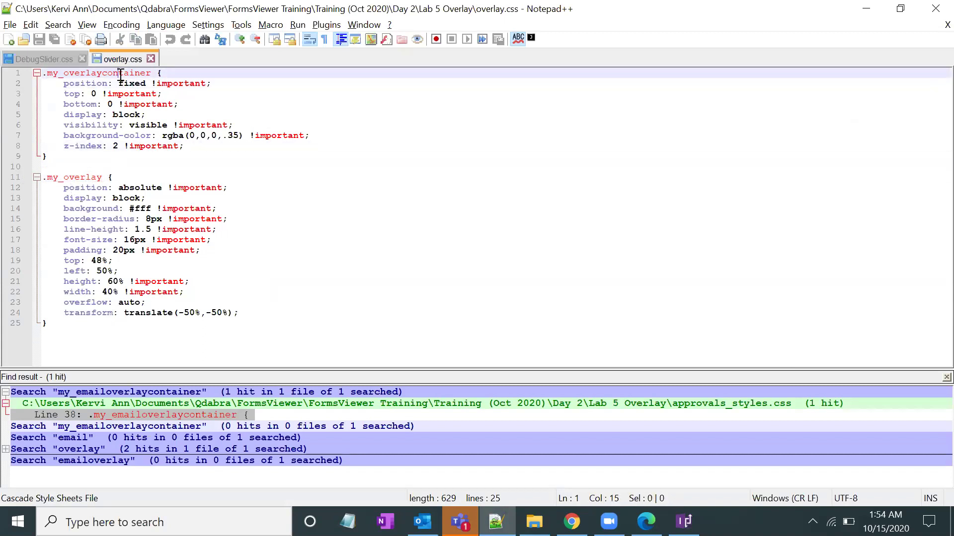
Minimize Notepad++, close the open InfoPath window and return to the Lab 5 Overlay folder.
{"action": "left_click", "coordinate": [866, 8]}
{"action": "double_click", "coordinate": [340, 216]}
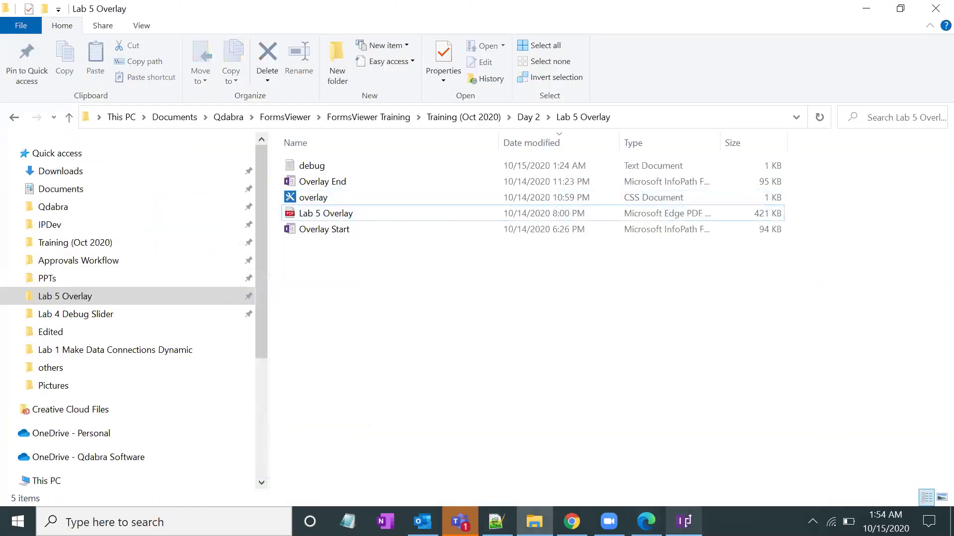
{"action": "left_click", "coordinate": [684, 522]}
{"action": "left_click", "coordinate": [941, 8]}
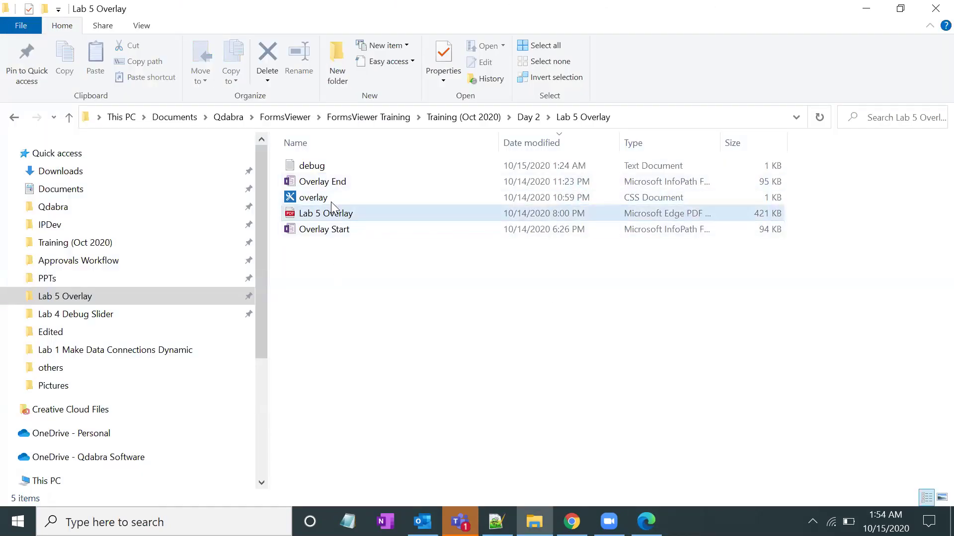
Open the Overlay Start template in InfoPath design mode.
{"action": "double_click", "coordinate": [327, 229]}
{"action": "right_click", "coordinate": [366, 231]}
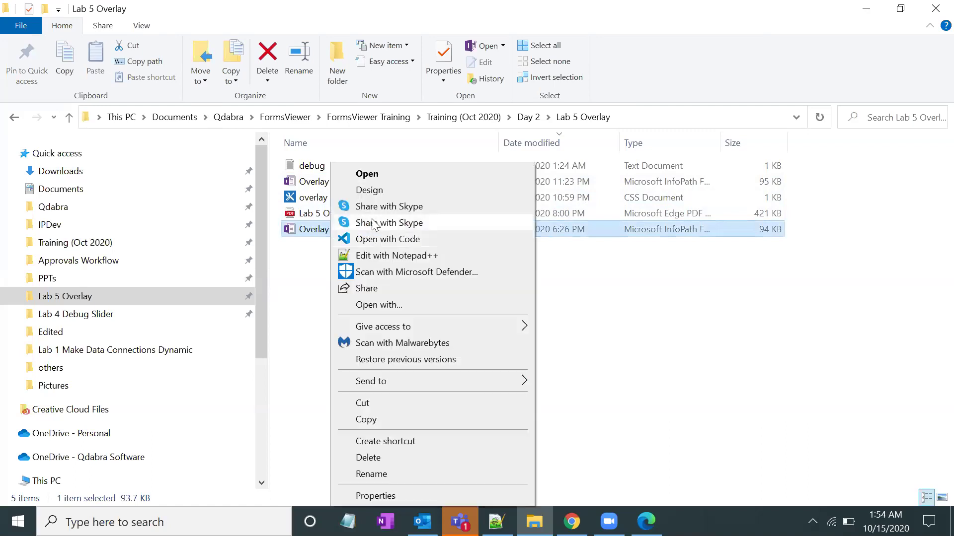
{"action": "left_click", "coordinate": [370, 191]}
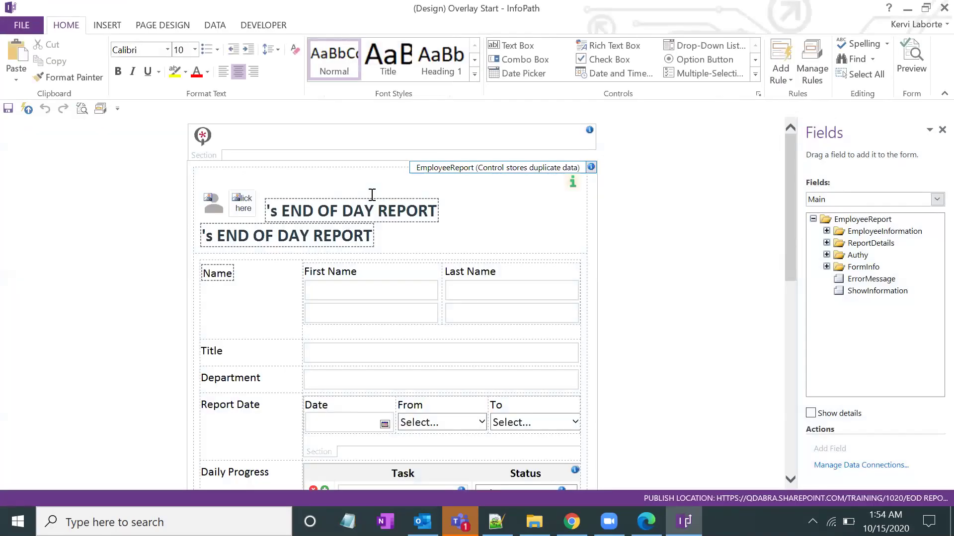
Add overlay.css from the Lab 5 Overlay folder to the form template's resource files.
{"action": "left_click", "coordinate": [215, 25]}
{"action": "left_click", "coordinate": [69, 61]}
{"action": "left_click", "coordinate": [585, 203]}
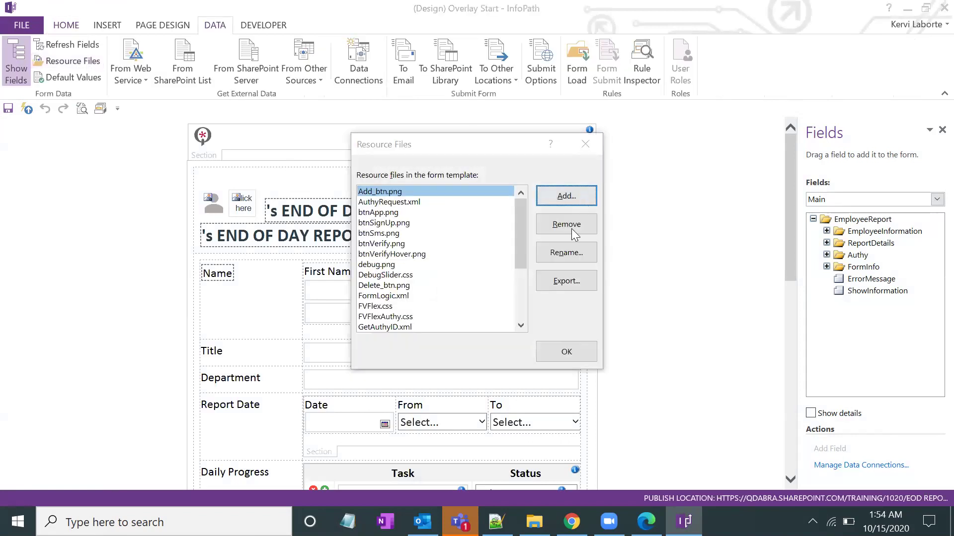
{"action": "scroll", "coordinate": [320, 287], "scroll_direction": "up", "scroll_amount": 5}
{"action": "left_click", "coordinate": [317, 252]}
{"action": "left_click", "coordinate": [331, 234]}
{"action": "left_click", "coordinate": [483, 270]}
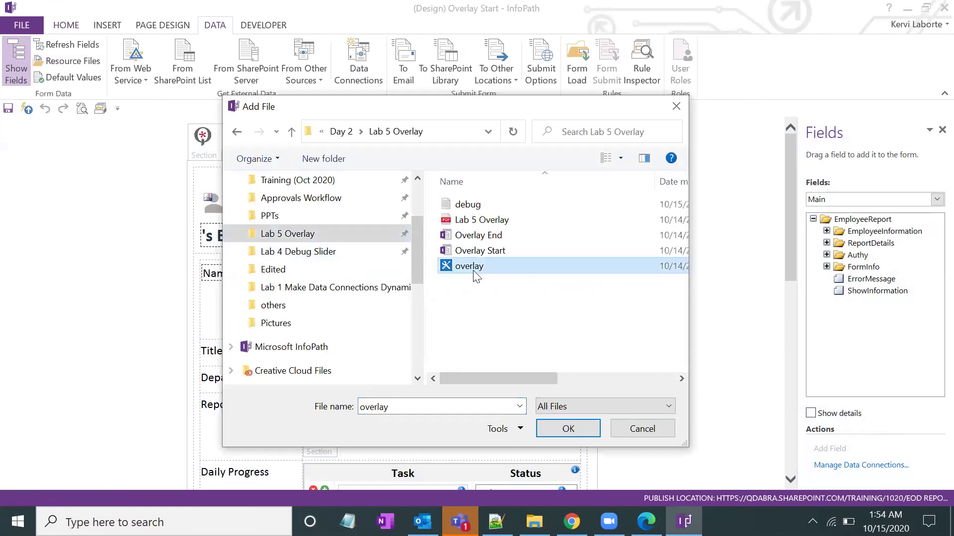
{"action": "double_click", "coordinate": [476, 275]}
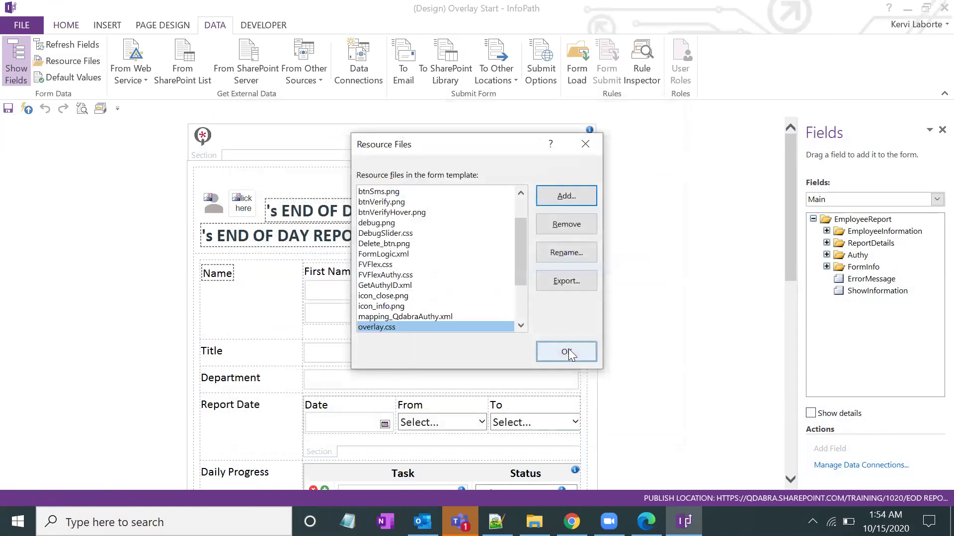
{"action": "left_click", "coordinate": [569, 352]}
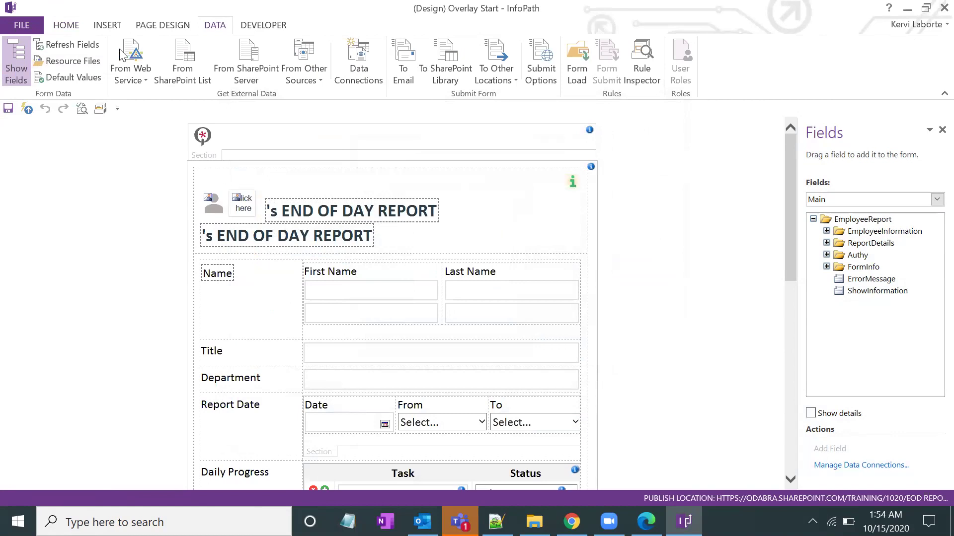
Show the rules of the finishedLoading field in the QdabraRules secondary data source.
{"action": "left_click", "coordinate": [812, 73]}
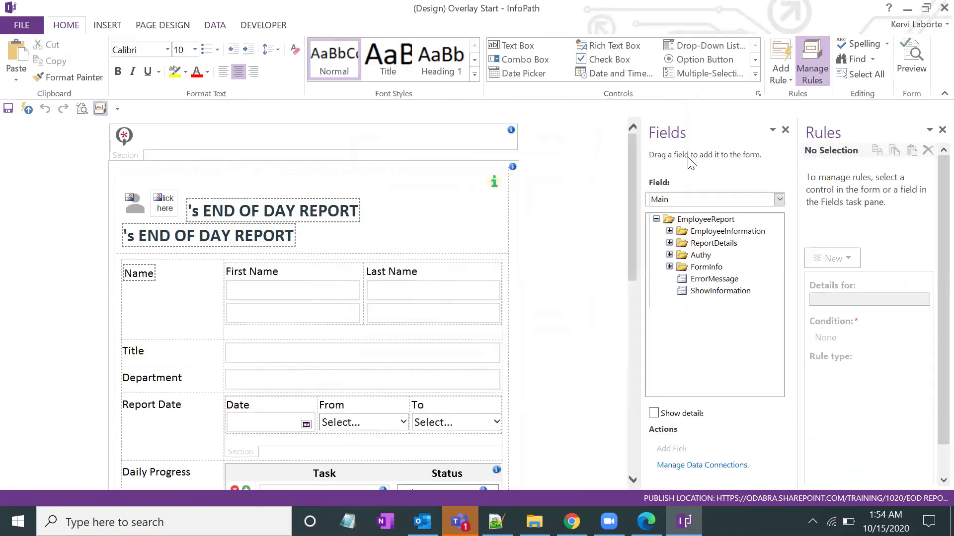
{"action": "left_click", "coordinate": [669, 199]}
{"action": "left_click", "coordinate": [652, 306]}
{"action": "left_click", "coordinate": [669, 200]}
{"action": "left_click", "coordinate": [601, 265]}
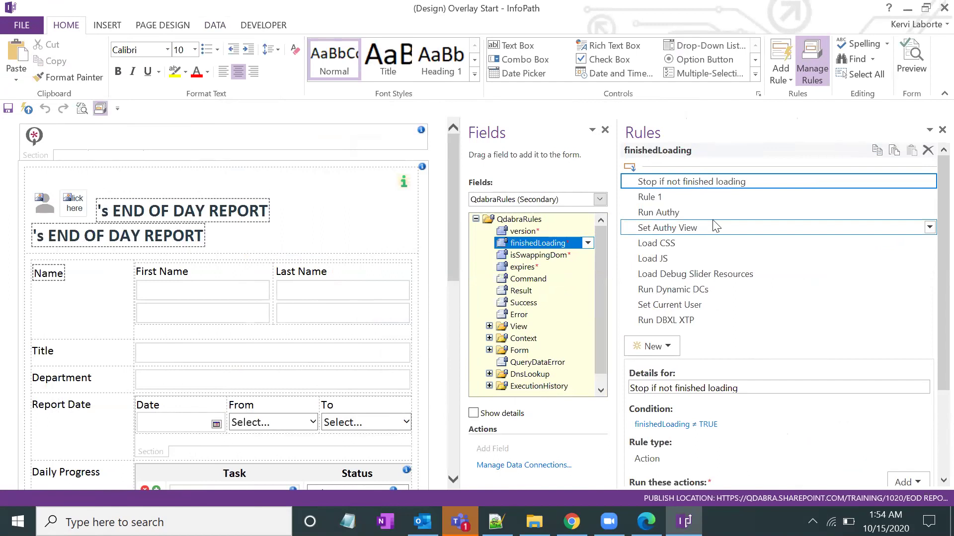
Select the Load CSS rule and copy the LoadResource command value from its existing action.
{"action": "left_click", "coordinate": [671, 243]}
{"action": "left_click", "coordinate": [673, 258]}
{"action": "left_click", "coordinate": [675, 244]}
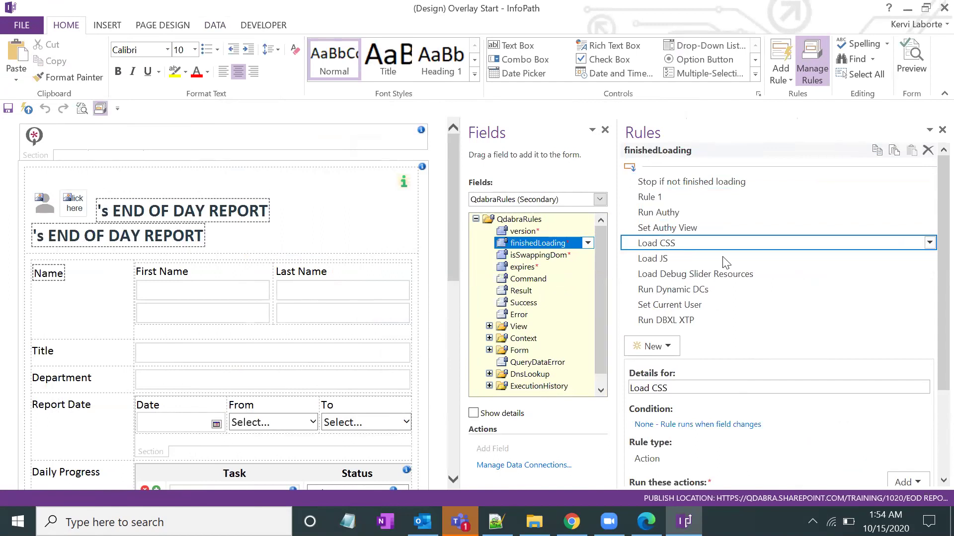
{"action": "scroll", "coordinate": [724, 255], "scroll_direction": "down", "scroll_amount": 3}
{"action": "scroll", "coordinate": [695, 251], "scroll_direction": "up", "scroll_amount": 2}
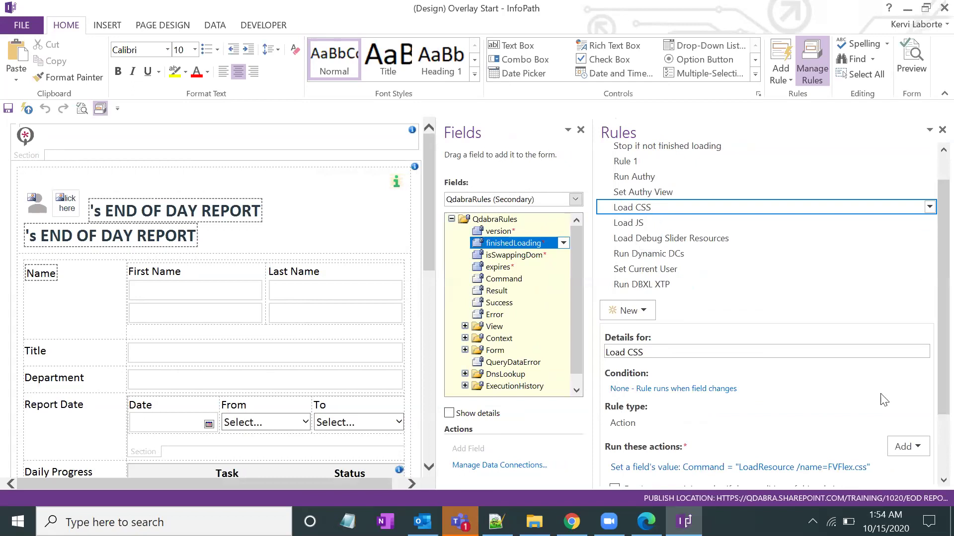
{"action": "scroll", "coordinate": [652, 214], "scroll_direction": "down", "scroll_amount": 2}
{"action": "left_click", "coordinate": [903, 361]}
{"action": "left_click", "coordinate": [903, 360]}
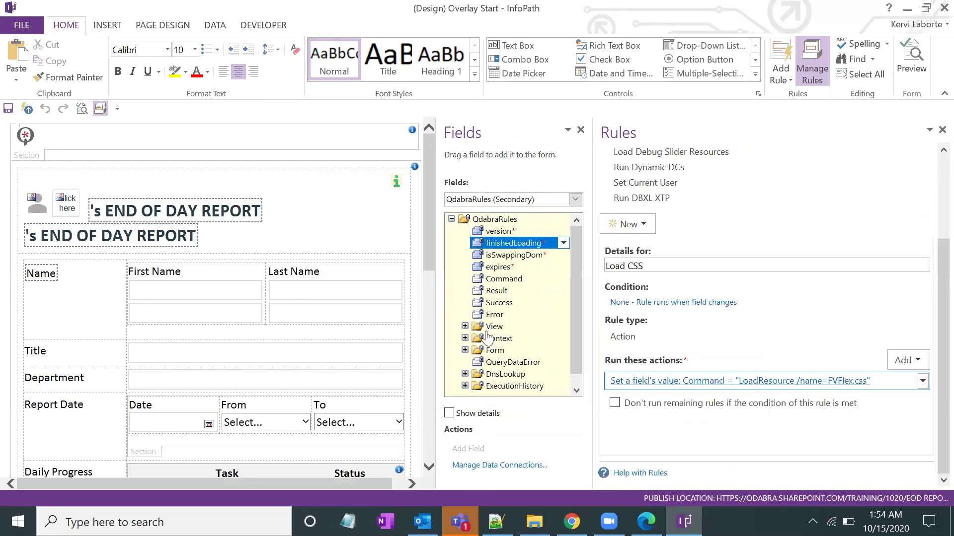
{"action": "key", "text": "Return"}
{"action": "key", "text": "ctrl+a"}
{"action": "key", "text": "ctrl+c"}
{"action": "key", "text": "Escape"}
Add an action to the Load CSS rule that sets the Command field's value to LoadResource /name=overlay.css.
{"action": "left_click", "coordinate": [899, 358]}
{"action": "left_click", "coordinate": [893, 381]}
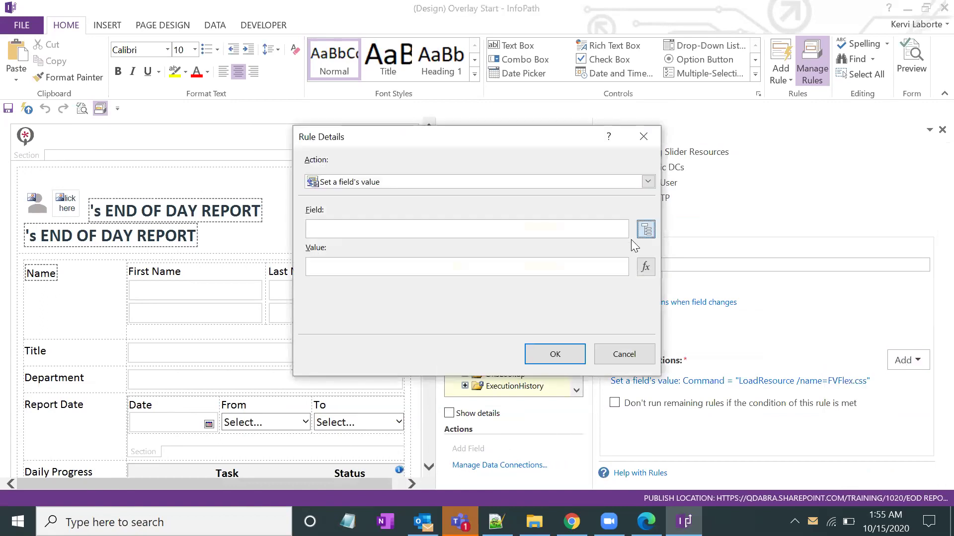
{"action": "left_click", "coordinate": [646, 229]}
{"action": "left_click", "coordinate": [405, 204]}
{"action": "left_click", "coordinate": [487, 396]}
{"action": "left_click", "coordinate": [460, 267]}
{"action": "key", "text": "ctrl+v"}
{"action": "left_click", "coordinate": [362, 268]}
{"action": "left_click_drag", "start_coordinate": [390, 265], "coordinate": [451, 264]}
{"action": "key", "text": "BackSpace"}
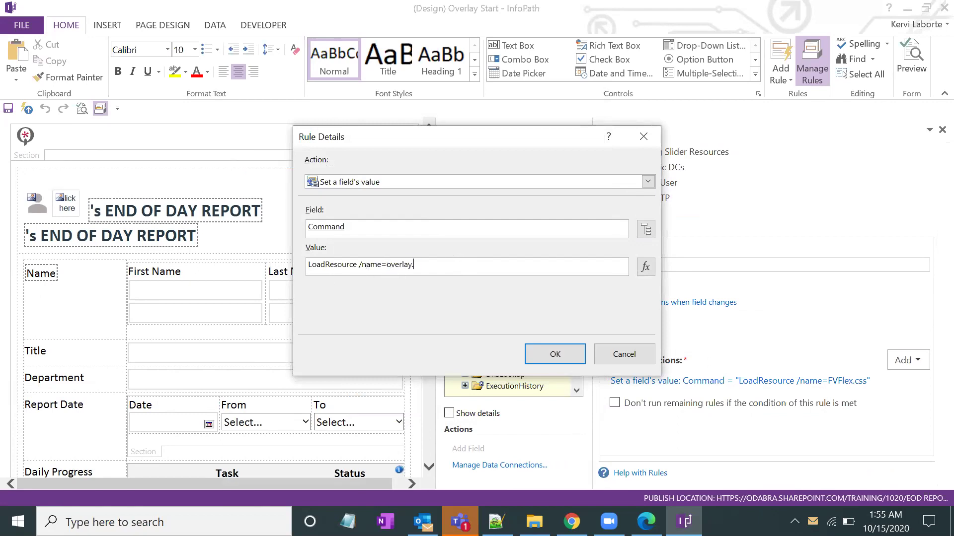
{"action": "left_click", "coordinate": [555, 351]}
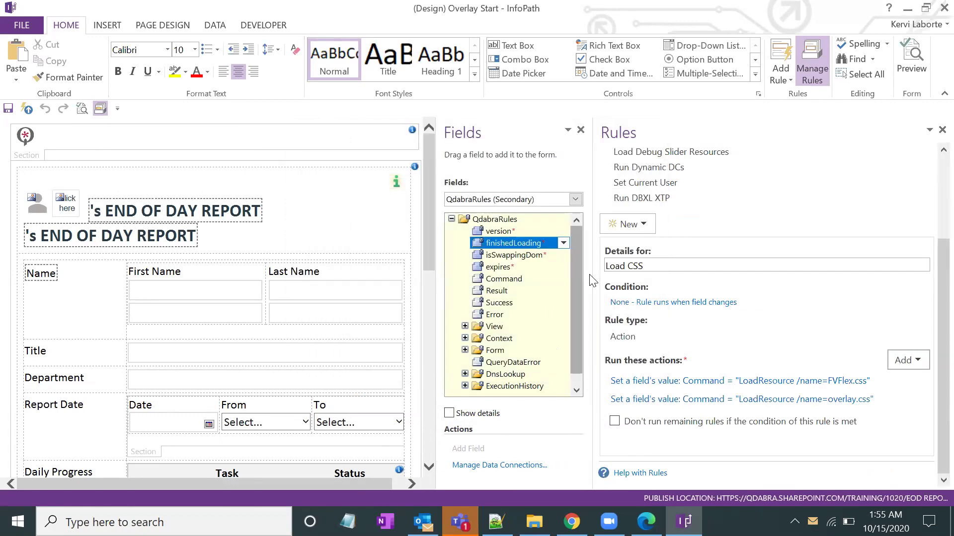
Insert a section bound to the main data source's EmployeeReport group at the very end of the form view.
{"action": "left_click_drag", "start_coordinate": [594, 275], "coordinate": [683, 275]}
{"action": "left_click_drag", "start_coordinate": [519, 228], "coordinate": [517, 472]}
{"action": "left_click", "coordinate": [155, 481]}
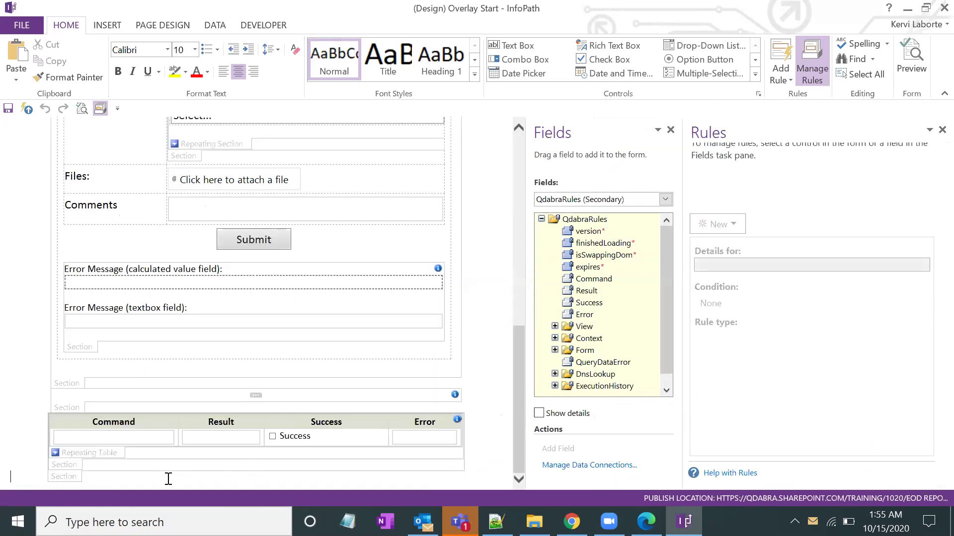
{"action": "left_click", "coordinate": [665, 199]}
{"action": "left_click", "coordinate": [552, 212]}
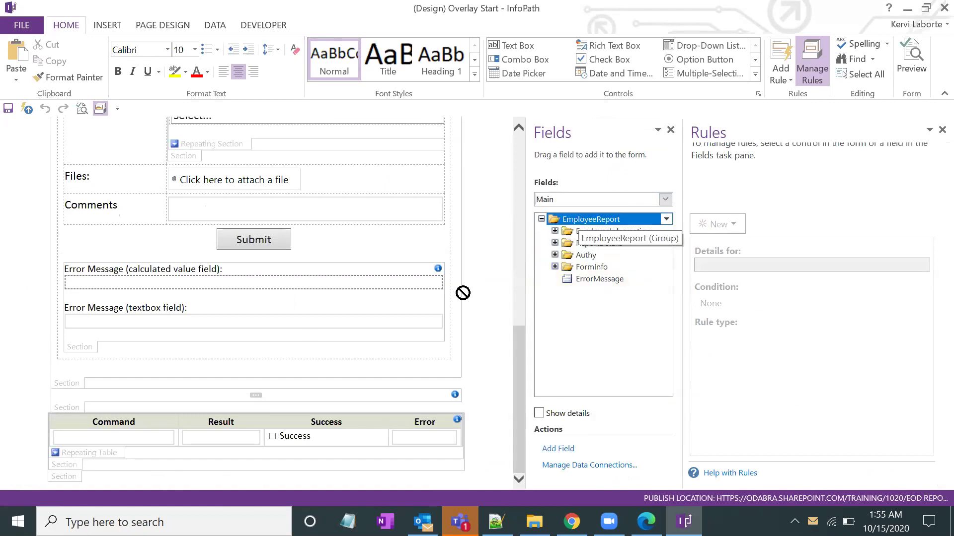
{"action": "left_click", "coordinate": [364, 446]}
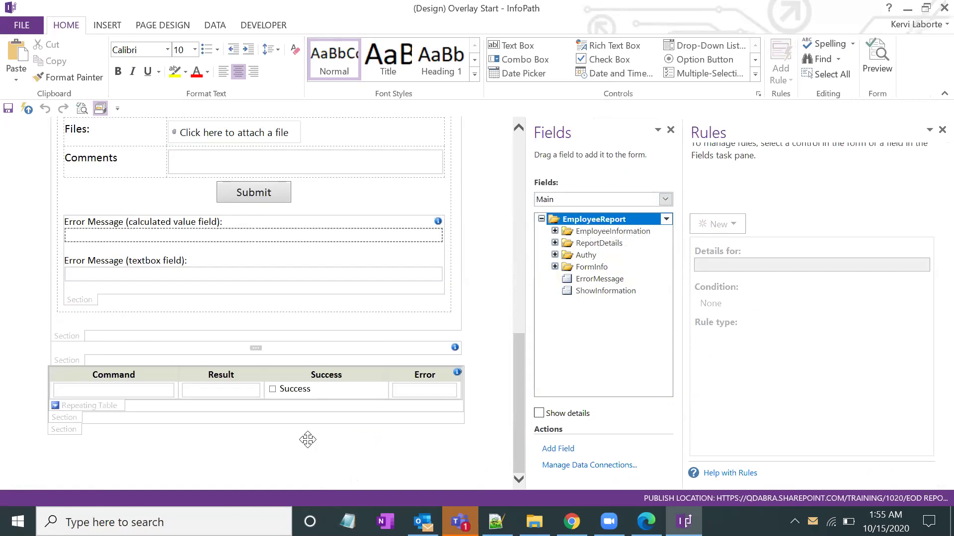
{"action": "left_click", "coordinate": [102, 456]}
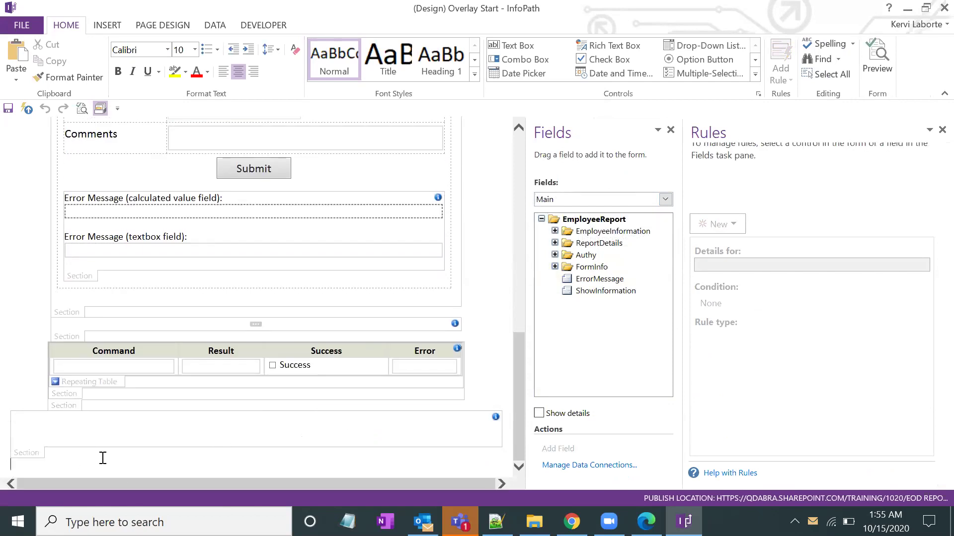
Look up the width of the existing section around the Command table to reuse for the new section.
{"action": "left_click", "coordinate": [34, 452]}
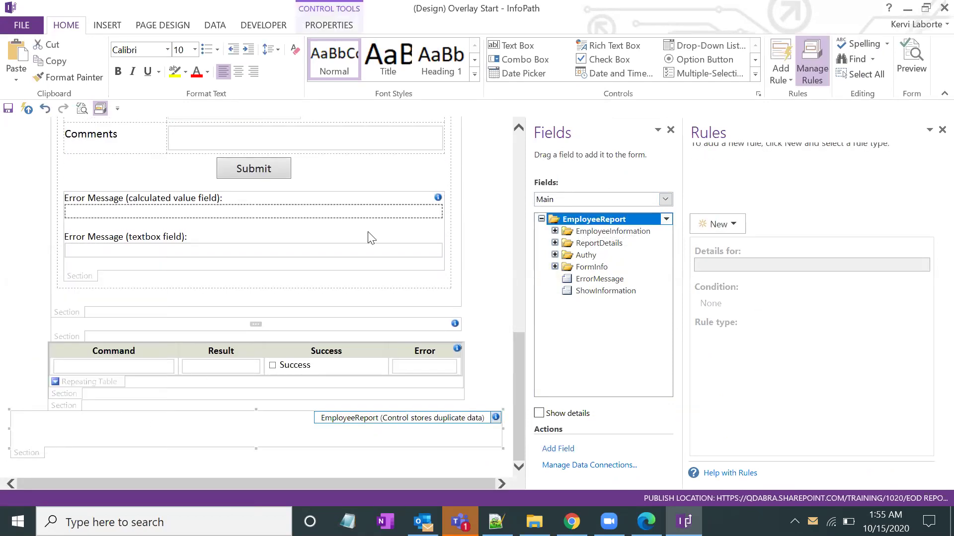
{"action": "key", "text": "alt+Return"}
{"action": "left_click", "coordinate": [632, 90]}
{"action": "right_click", "coordinate": [70, 404]}
{"action": "left_click", "coordinate": [84, 398]}
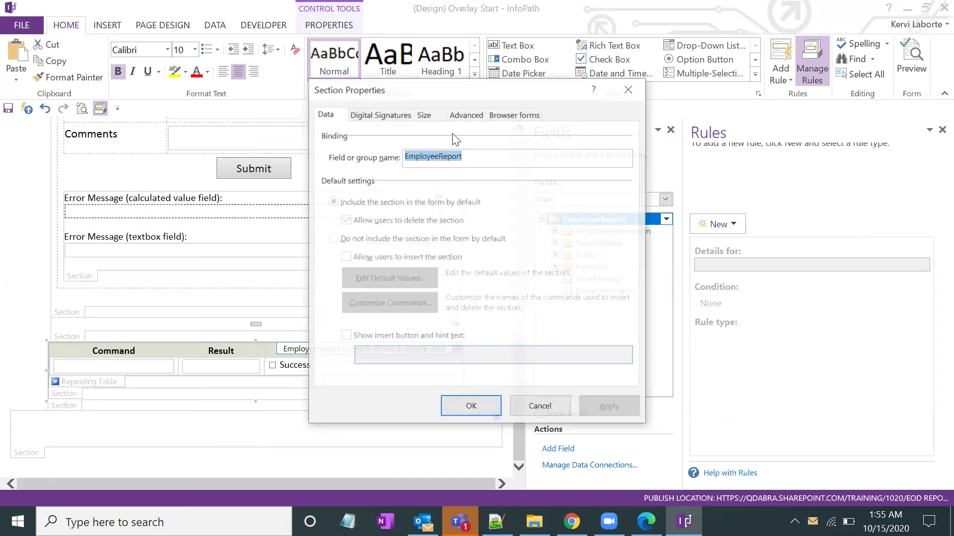
{"action": "left_click", "coordinate": [431, 115]}
{"action": "double_click", "coordinate": [491, 157]}
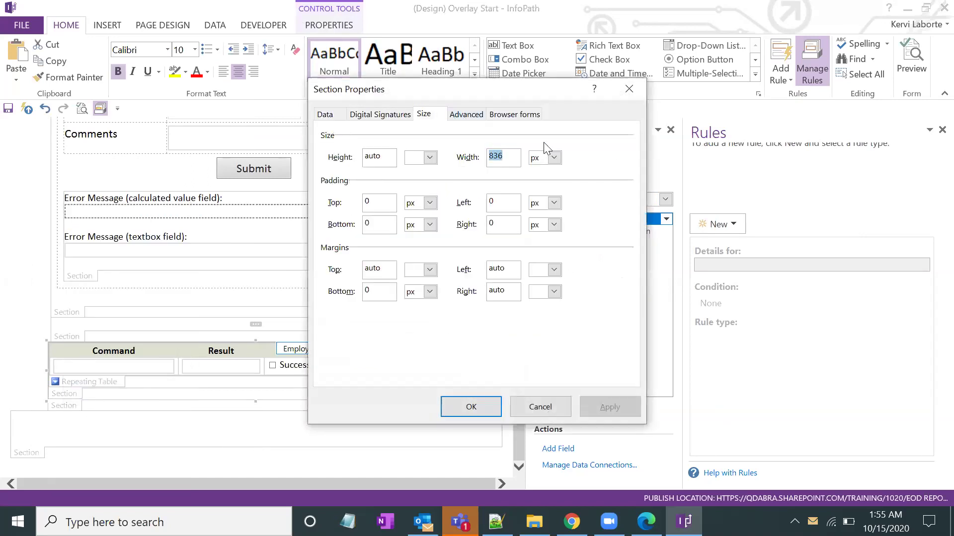
{"action": "left_click", "coordinate": [629, 90]}
Set the new EmployeeReport section's width to 836 px and center it in the view.
{"action": "left_click", "coordinate": [24, 452]}
{"action": "right_click", "coordinate": [24, 452]}
{"action": "key", "text": "Escape"}
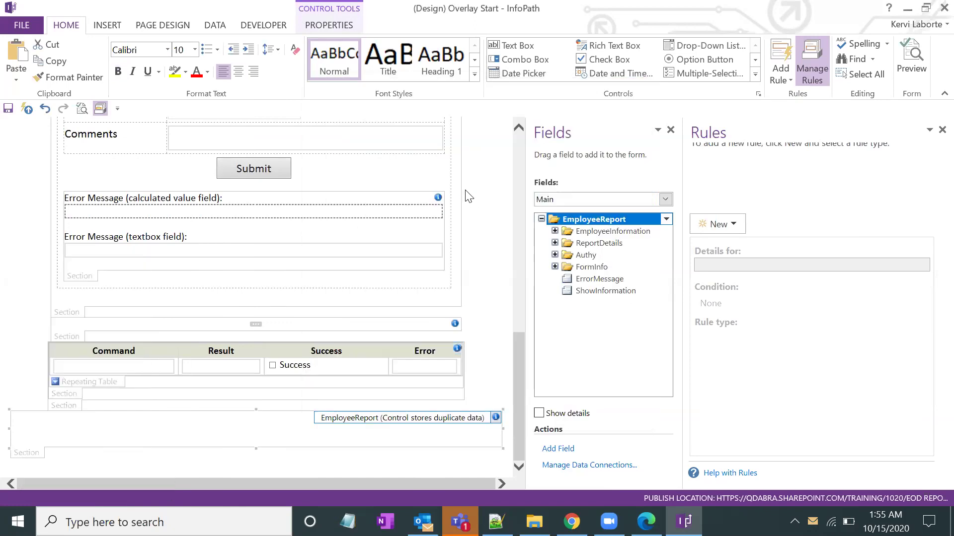
{"action": "key", "text": "alt+Return"}
{"action": "left_click", "coordinate": [466, 114]}
{"action": "left_click", "coordinate": [424, 114]}
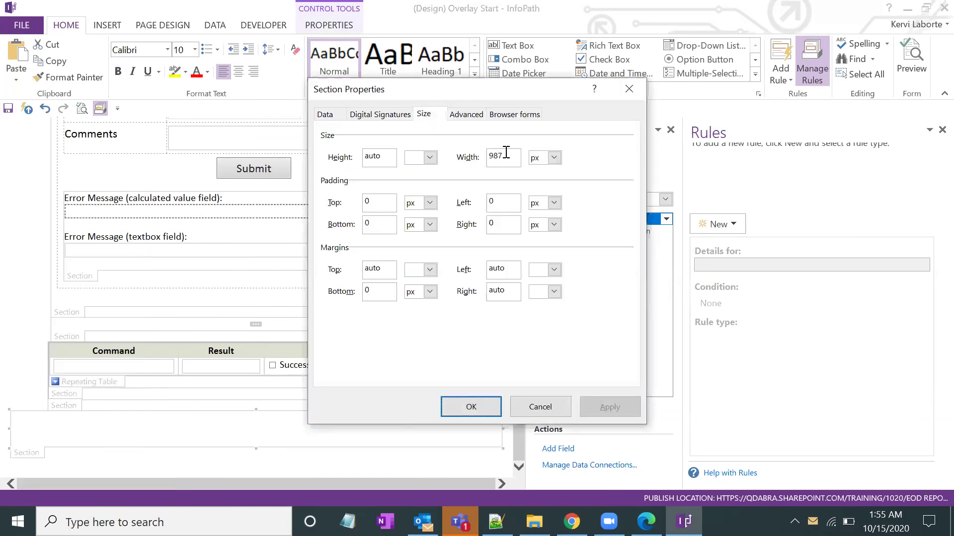
{"action": "left_click", "coordinate": [610, 406]}
{"action": "left_click", "coordinate": [484, 409]}
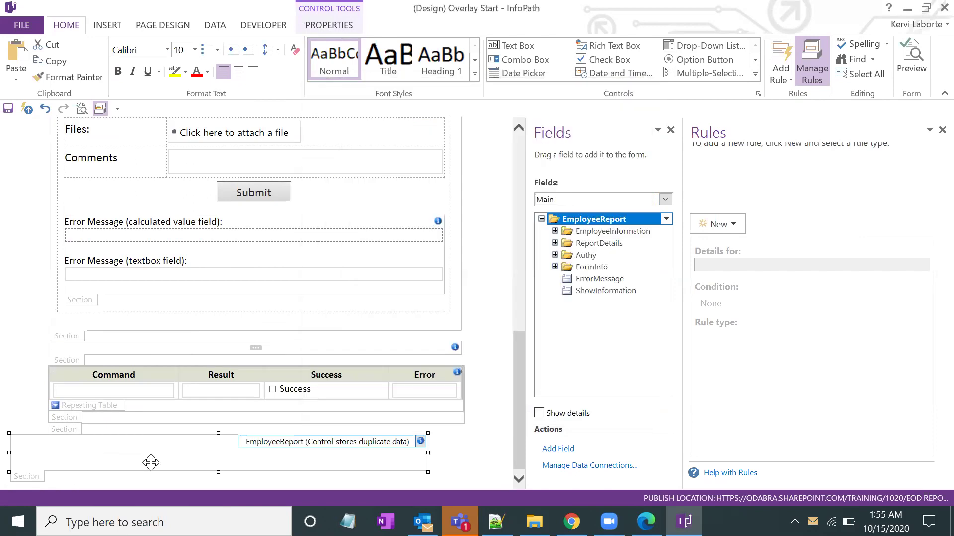
{"action": "key", "text": "ctrl+e"}
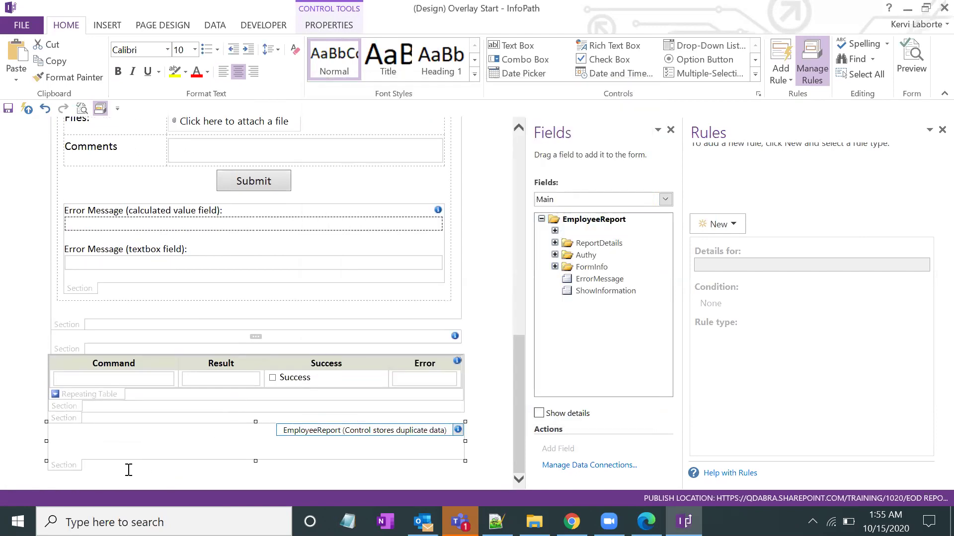
Set the new section's ScreenTip to my_overlaycontainer.
{"action": "left_click", "coordinate": [65, 463]}
{"action": "left_click", "coordinate": [69, 466]}
{"action": "right_click", "coordinate": [72, 471]}
{"action": "left_click", "coordinate": [120, 454]}
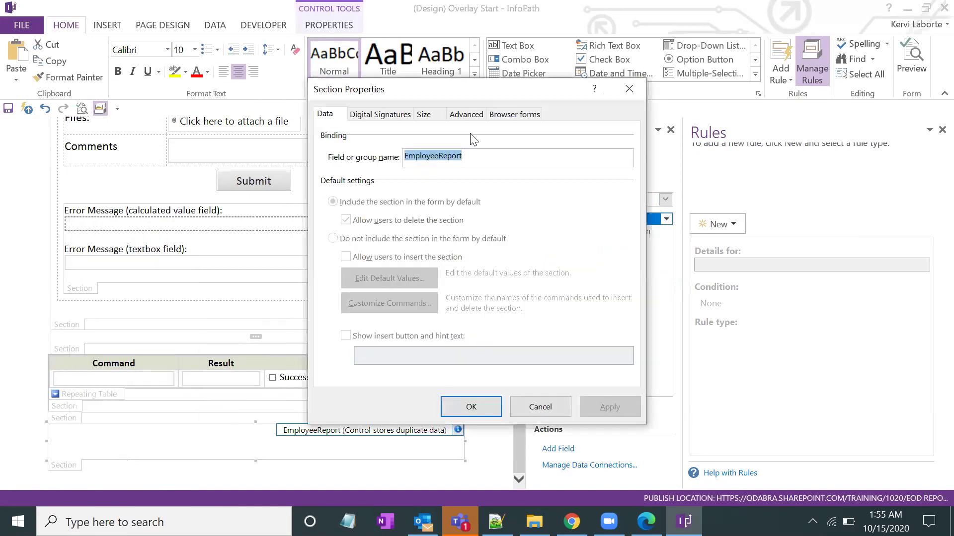
{"action": "left_click", "coordinate": [466, 114]}
{"action": "left_click", "coordinate": [465, 156]}
{"action": "type", "text": "my_overlaycontainer"}
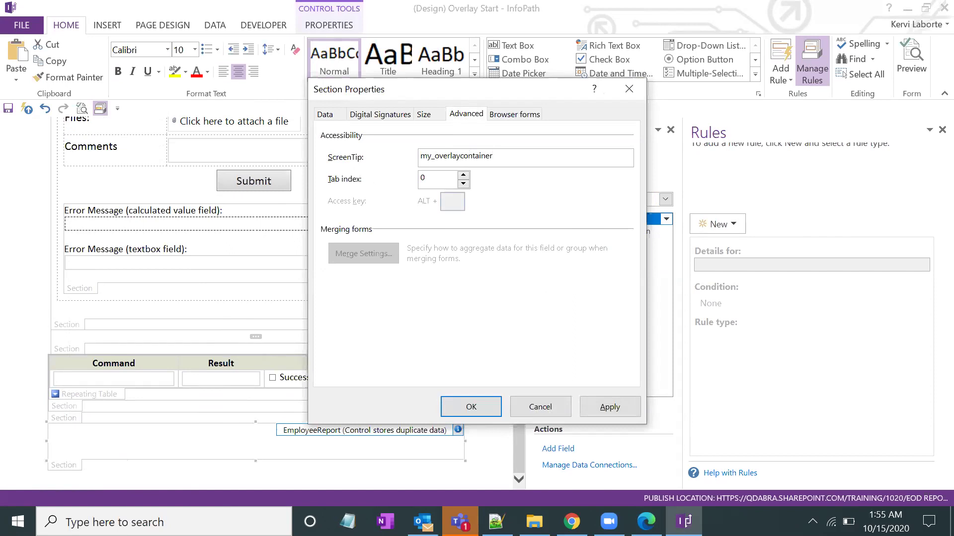
{"action": "key", "text": "Return"}
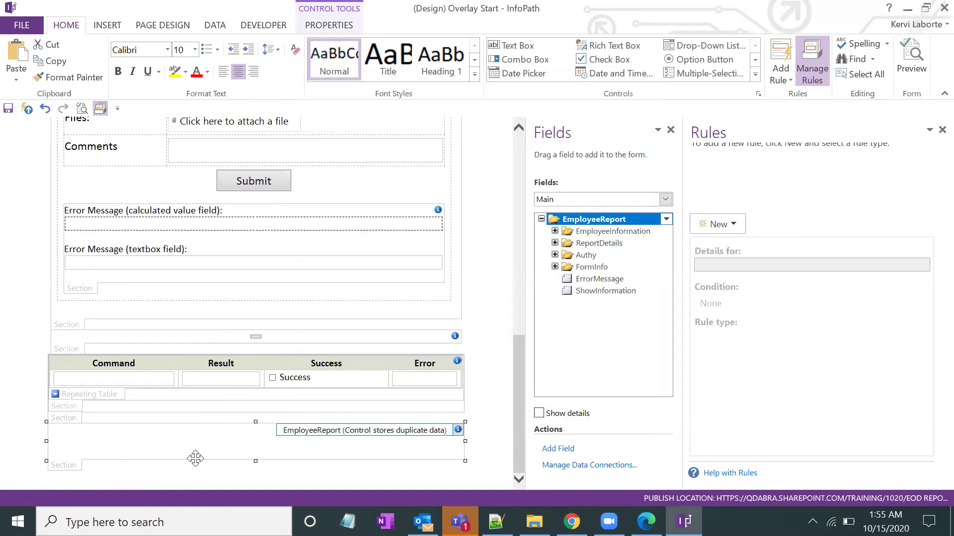
Nest a copy of the my_overlaycontainer section inside the original section.
{"action": "left_click", "coordinate": [166, 451]}
{"action": "left_click", "coordinate": [74, 467]}
{"action": "left_click", "coordinate": [78, 451]}
{"action": "key", "text": "ctrl+v"}
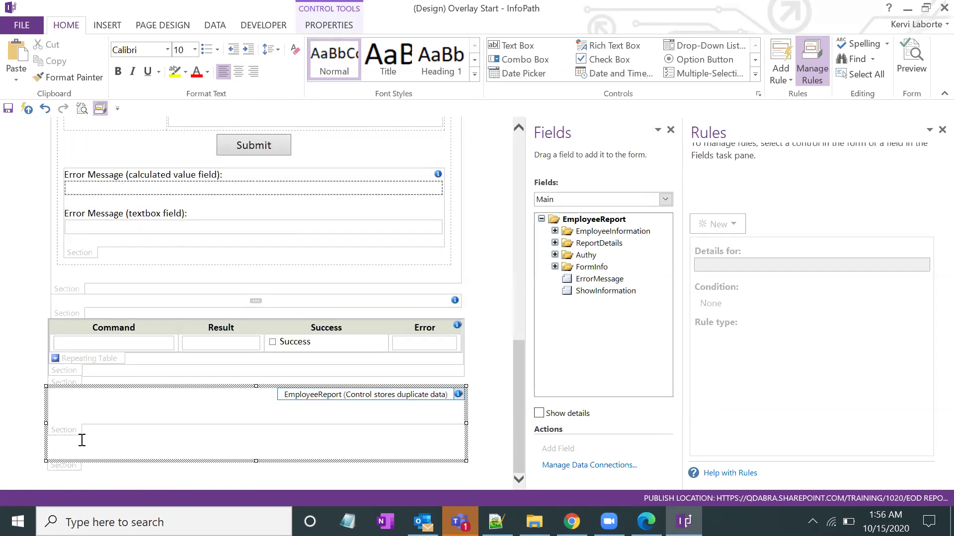
Change the inner section's ScreenTip to my_overlay.
{"action": "left_click", "coordinate": [74, 452]}
{"action": "right_click", "coordinate": [73, 452]}
{"action": "left_click", "coordinate": [90, 445]}
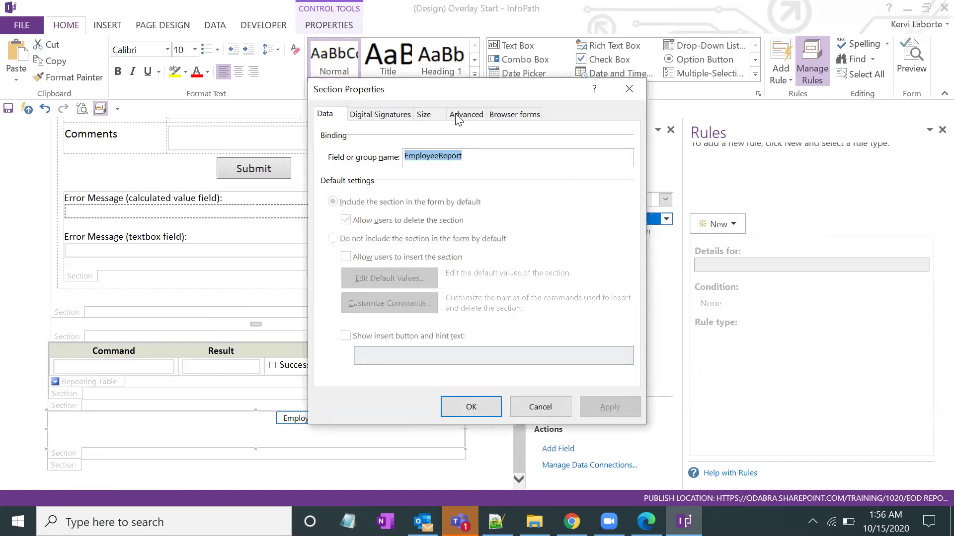
{"action": "left_click", "coordinate": [465, 115]}
{"action": "left_click_drag", "start_coordinate": [461, 156], "coordinate": [605, 152]}
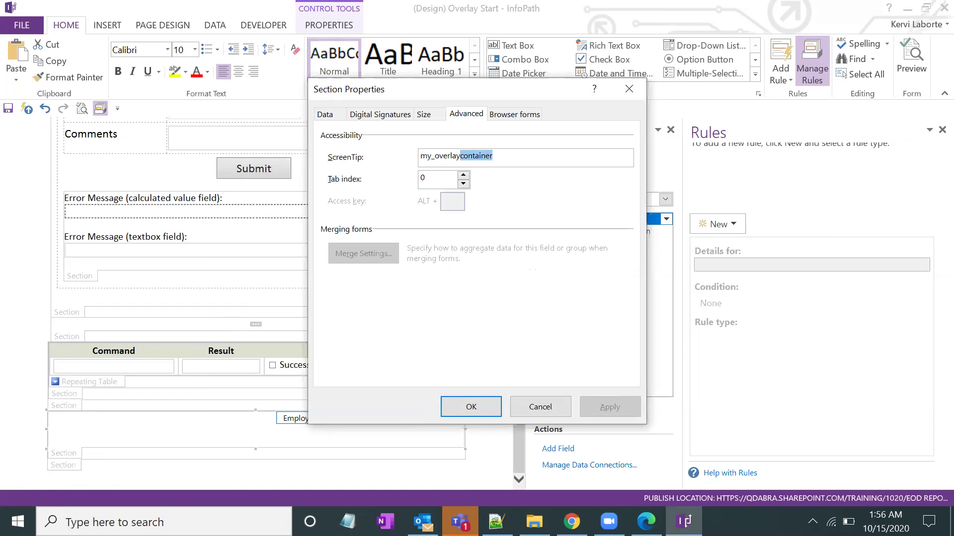
{"action": "key", "text": "BackSpace"}
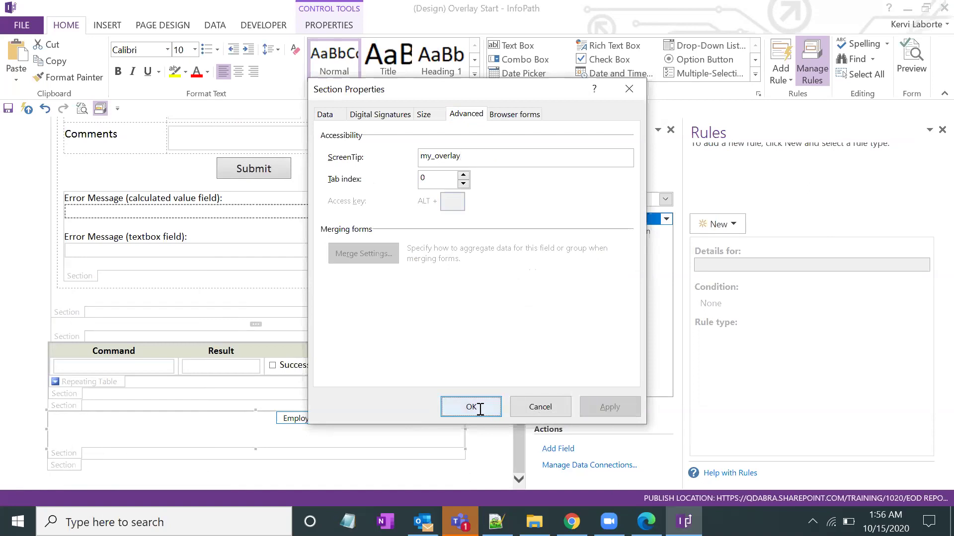
{"action": "left_click", "coordinate": [476, 407]}
Insert a picture button into the inner overlay section and align it right.
{"action": "left_click", "coordinate": [226, 430]}
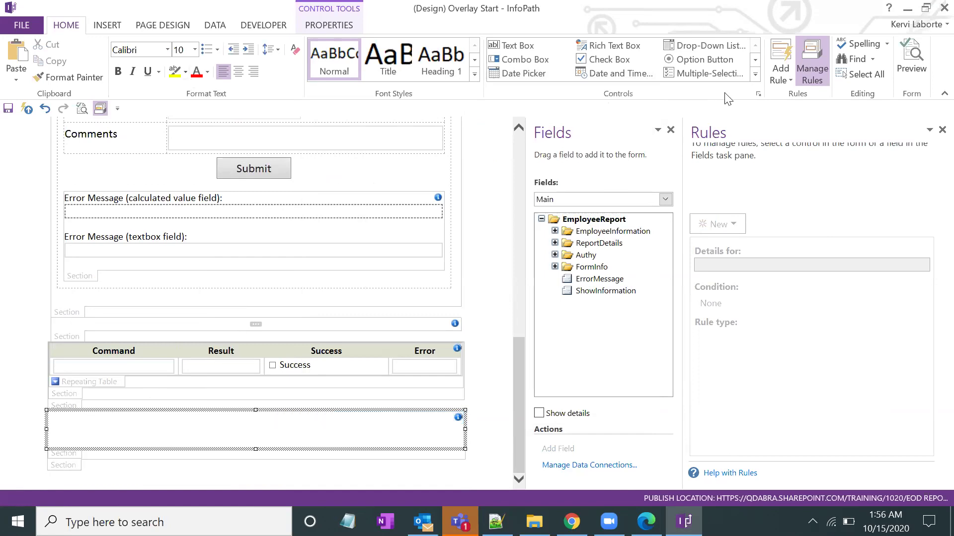
{"action": "left_click", "coordinate": [755, 74]}
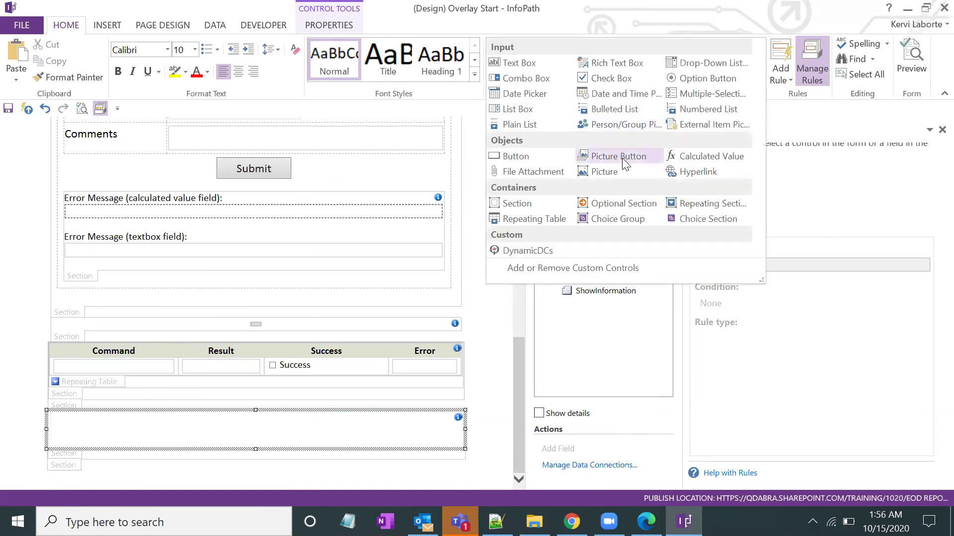
{"action": "left_click", "coordinate": [622, 158]}
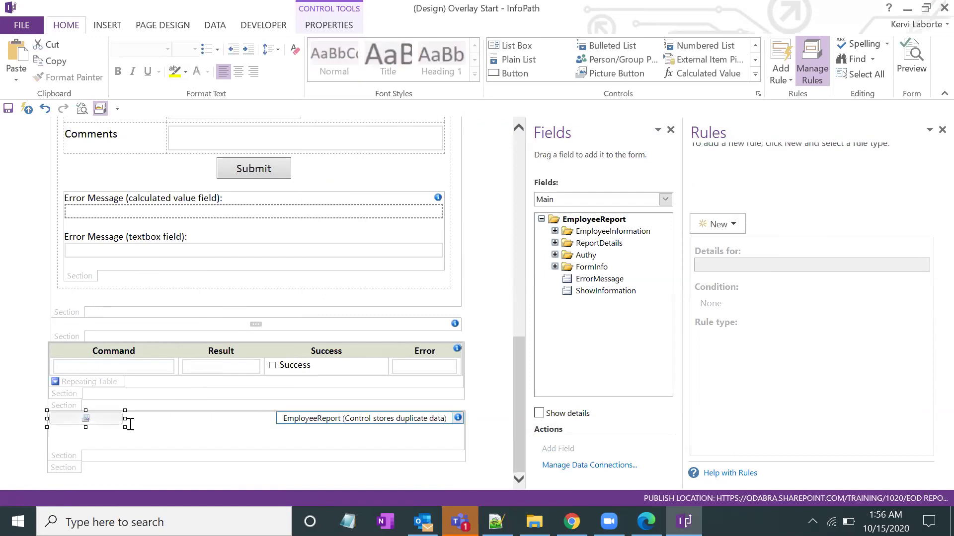
{"action": "left_click", "coordinate": [254, 71]}
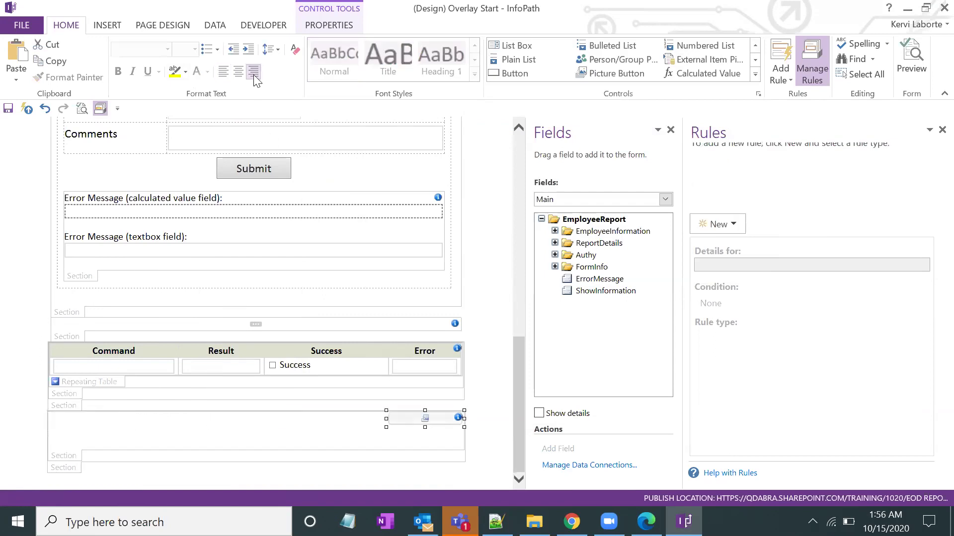
Set the picture button's image to icon_close.png.
{"action": "right_click", "coordinate": [434, 425]}
{"action": "key", "text": "Escape"}
{"action": "key", "text": "alt+Return"}
{"action": "left_click", "coordinate": [451, 304]}
{"action": "scroll", "coordinate": [422, 343], "scroll_direction": "down", "scroll_amount": 2}
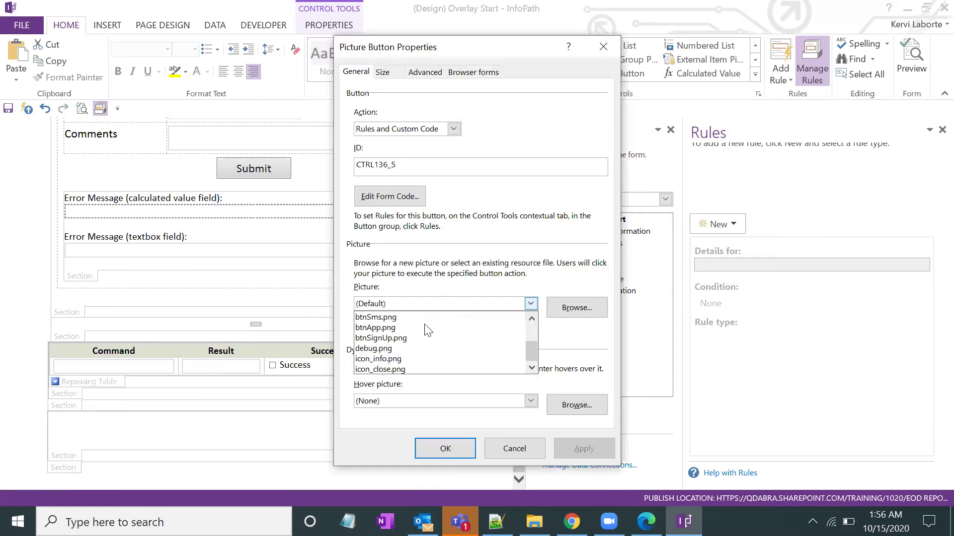
{"action": "left_click", "coordinate": [388, 369]}
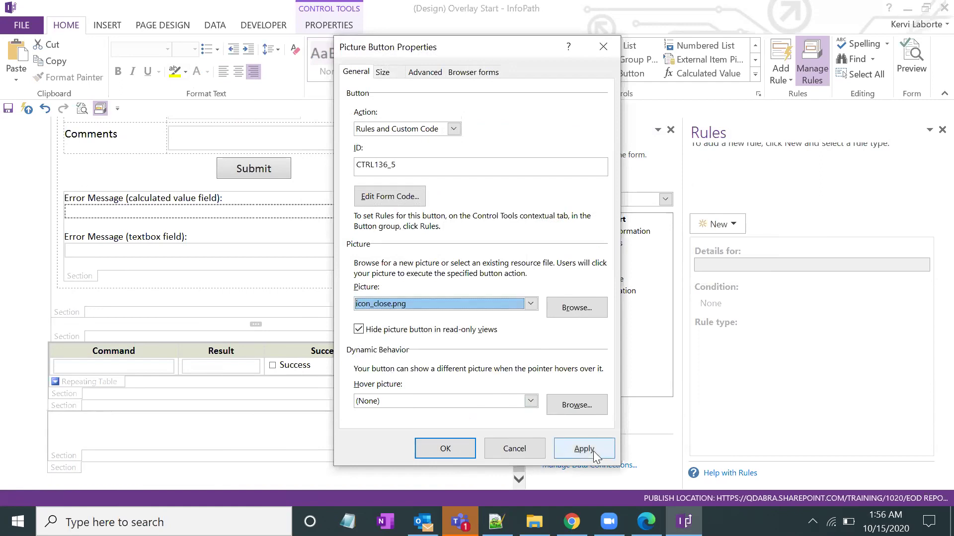
{"action": "left_click", "coordinate": [584, 448]}
{"action": "left_click", "coordinate": [442, 449]}
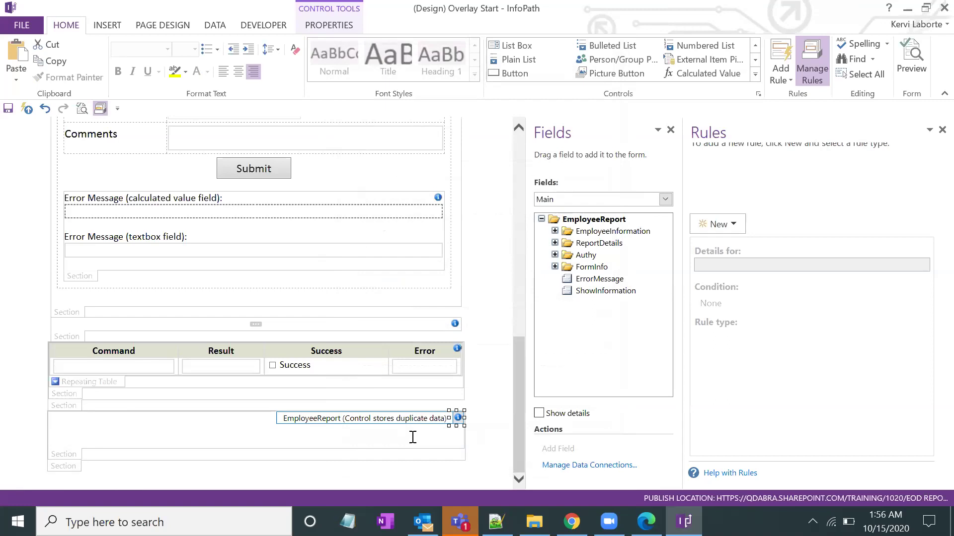
Place the cursor below the picture button in the inner overlay section, and switch to the help text in Lab 5 Overlay.pdf.
{"action": "left_click", "coordinate": [412, 437]}
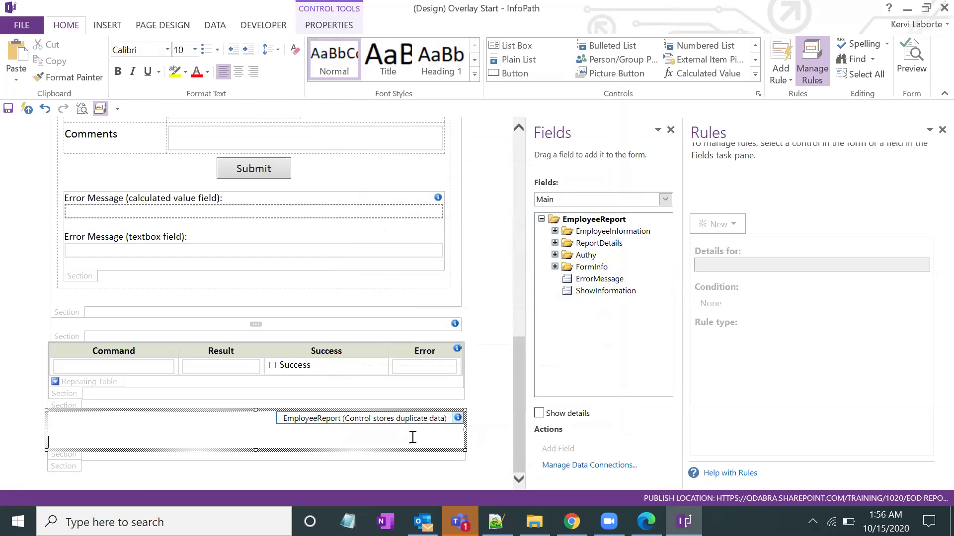
{"action": "scroll", "coordinate": [412, 436], "scroll_direction": "up", "scroll_amount": 3}
{"action": "scroll", "coordinate": [412, 436], "scroll_direction": "down", "scroll_amount": 3}
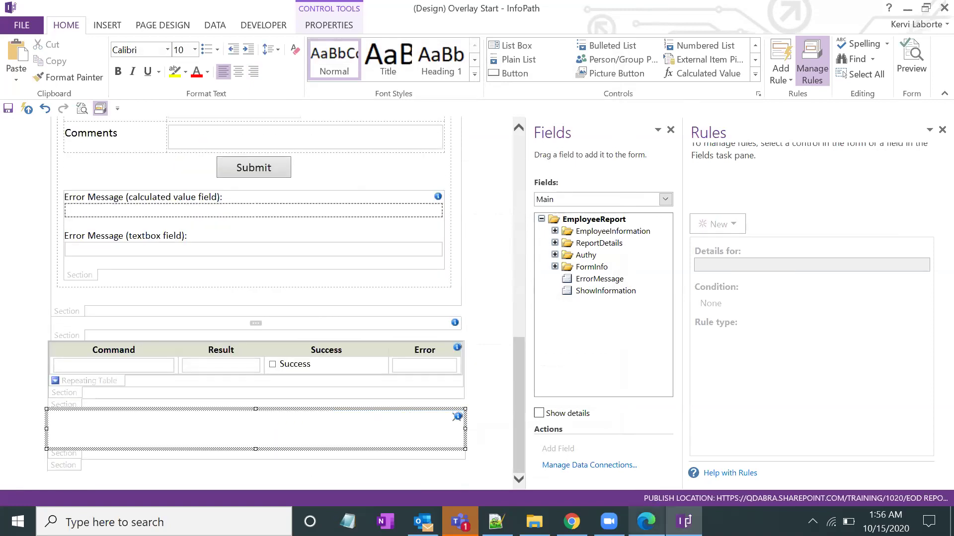
{"action": "key", "text": "alt+Tab"}
{"action": "scroll", "coordinate": [437, 300], "scroll_direction": "up", "scroll_amount": 2}
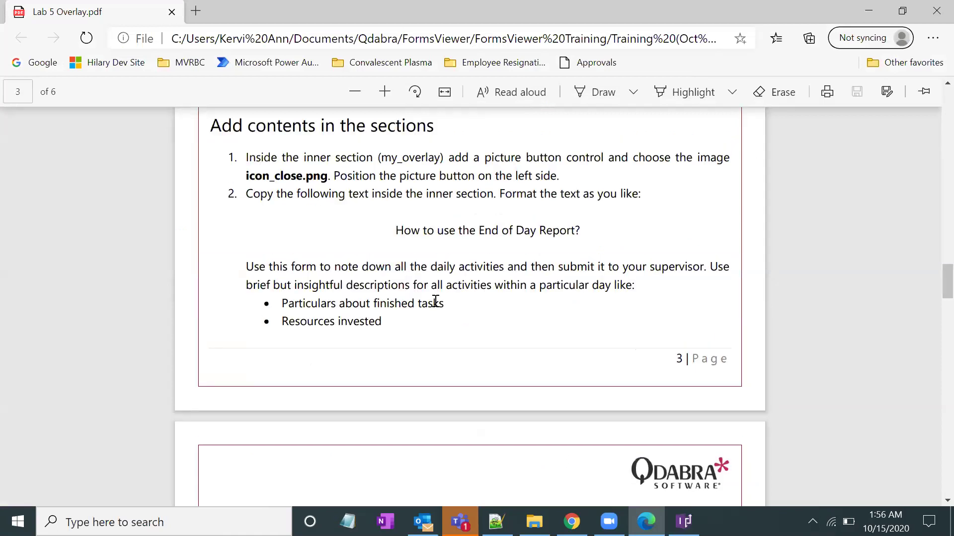
{"action": "scroll", "coordinate": [405, 302], "scroll_direction": "down", "scroll_amount": 2}
{"action": "left_click_drag", "start_coordinate": [417, 247], "coordinate": [475, 324]}
{"action": "left_click", "coordinate": [413, 241]}
{"action": "left_click_drag", "start_coordinate": [414, 249], "coordinate": [442, 324]}
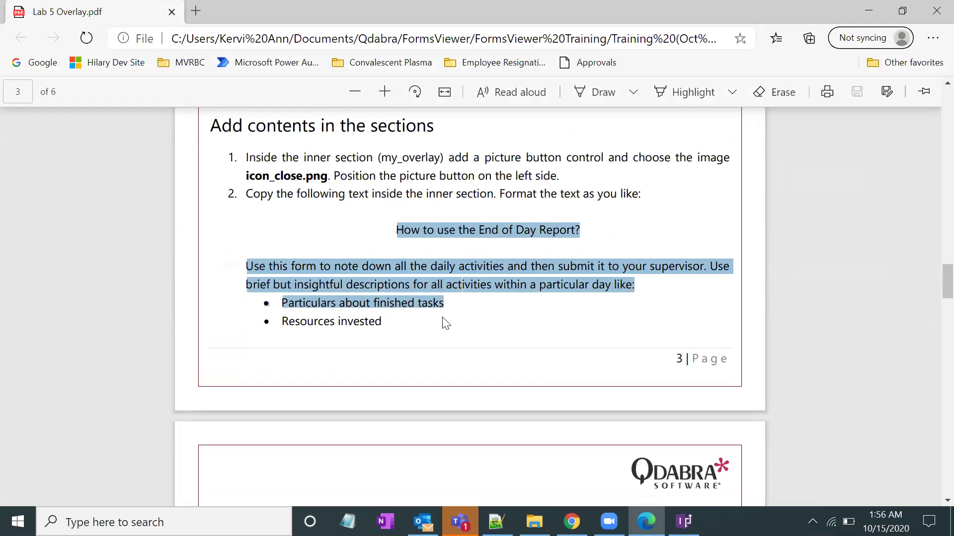
{"action": "scroll", "coordinate": [437, 313], "scroll_direction": "down", "scroll_amount": 5}
{"action": "scroll", "coordinate": [429, 291], "scroll_direction": "up", "scroll_amount": 3}
{"action": "left_click", "coordinate": [386, 195]}
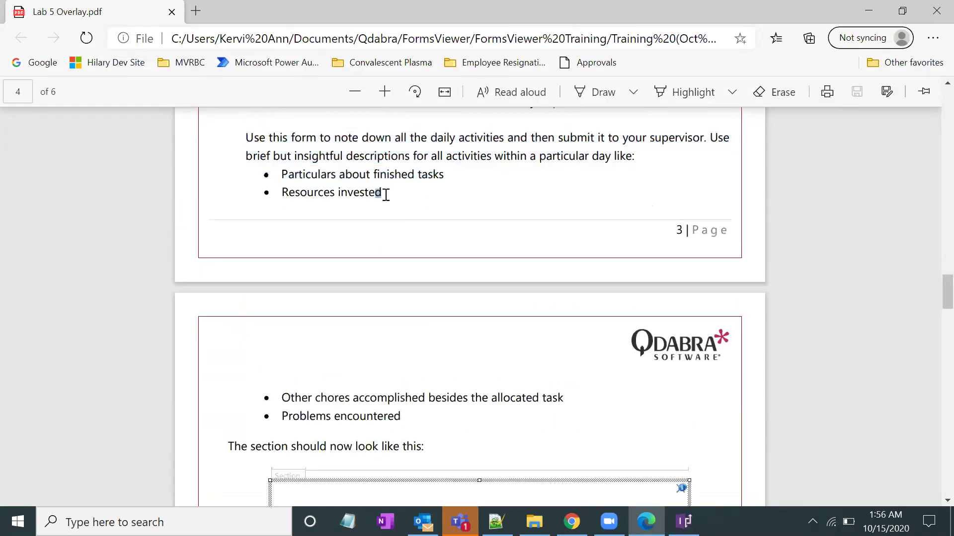
Copy the help text from "How to use the End of Day Report?" through "Resources invested" from the PDF into Notepad.
{"action": "scroll", "coordinate": [410, 283], "scroll_direction": "up", "scroll_amount": 3}
{"action": "left_click_drag", "start_coordinate": [397, 230], "coordinate": [384, 325]}
{"action": "key", "text": "ctrl+c"}
{"action": "left_click", "coordinate": [348, 522]}
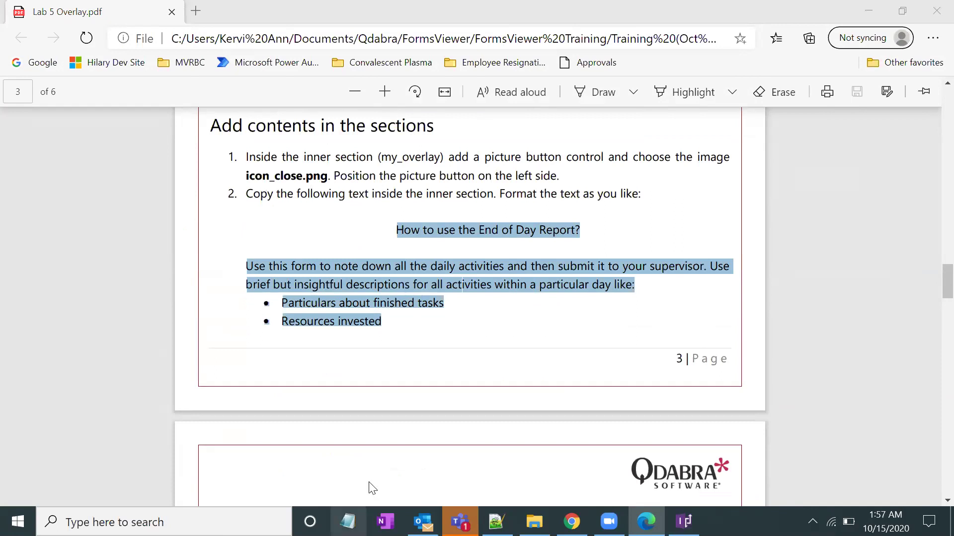
{"action": "key", "text": "ctrl+v"}
Copy the last two bullet items, "Other chores accomplished besides the allocated task" and "Problems encountered", from the PDF to the end of the Notepad text.
{"action": "left_click", "coordinate": [347, 302]}
{"action": "scroll", "coordinate": [416, 361], "scroll_direction": "down", "scroll_amount": 3}
{"action": "left_click_drag", "start_coordinate": [400, 351], "coordinate": [281, 332]}
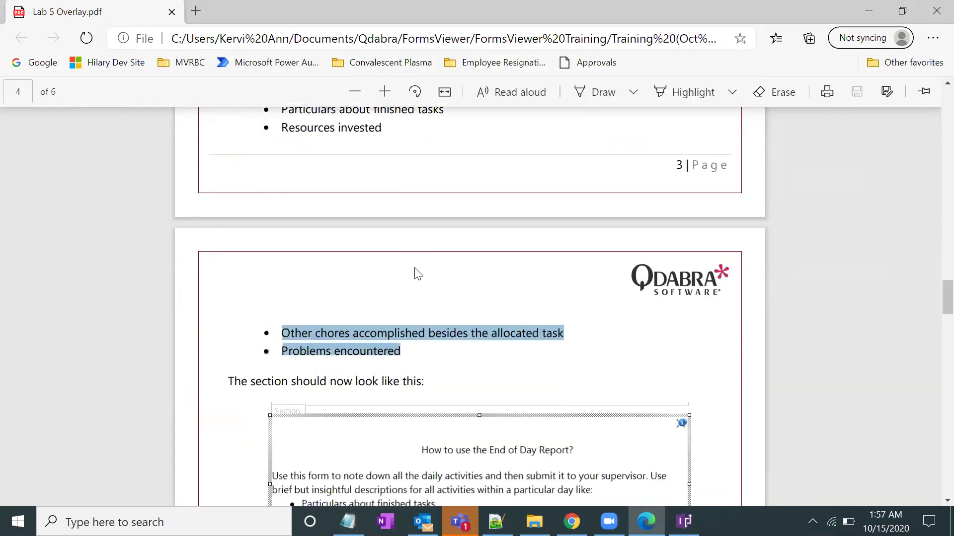
{"action": "key", "text": "alt+Tab"}
{"action": "key", "text": "Return"}
{"action": "key", "text": "ctrl+v"}
Remove the bullet characters in front of the list items in the Notepad text.
{"action": "left_click", "coordinate": [402, 240]}
{"action": "key", "text": "BackSpace"}
{"action": "key", "text": "BackSpace"}
{"action": "left_click", "coordinate": [401, 205]}
{"action": "key", "text": "BackSpace"}
{"action": "key", "text": "BackSpace"}
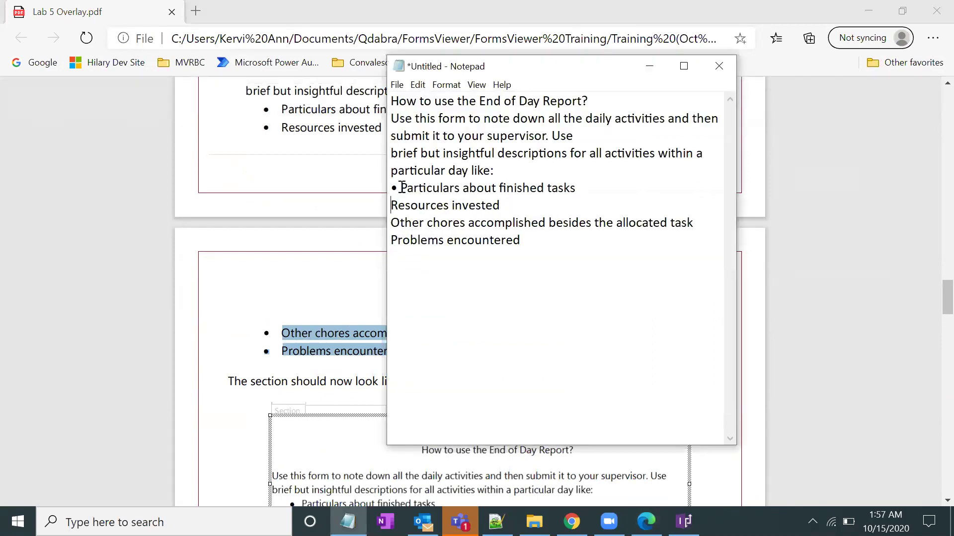
{"action": "left_click", "coordinate": [399, 187]}
{"action": "key", "text": "BackSpace"}
{"action": "key", "text": "BackSpace"}
Join the line starting with "brief but insightful" to the preceding line in Notepad.
{"action": "left_click", "coordinate": [532, 201]}
{"action": "key", "text": "ctrl+a"}
{"action": "left_click", "coordinate": [394, 153]}
{"action": "key", "text": "BackSpace"}
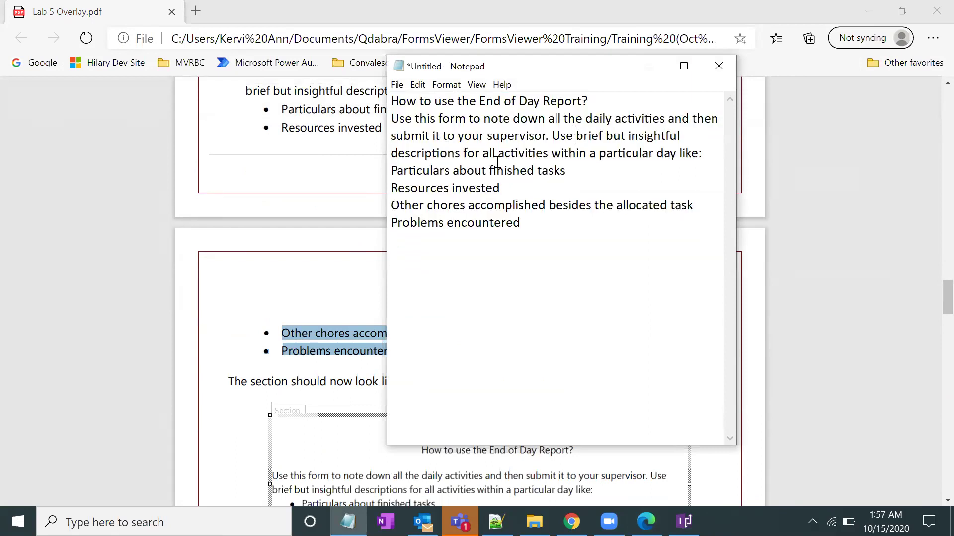
Widen the Notepad window and copy all its text into InfoPath's inner overlay section, leaving no blank line at the end.
{"action": "left_click_drag", "start_coordinate": [376, 179], "coordinate": [149, 179]}
{"action": "left_click_drag", "start_coordinate": [465, 57], "coordinate": [487, 169]}
{"action": "key", "text": "ctrl+a"}
{"action": "key", "text": "ctrl+c"}
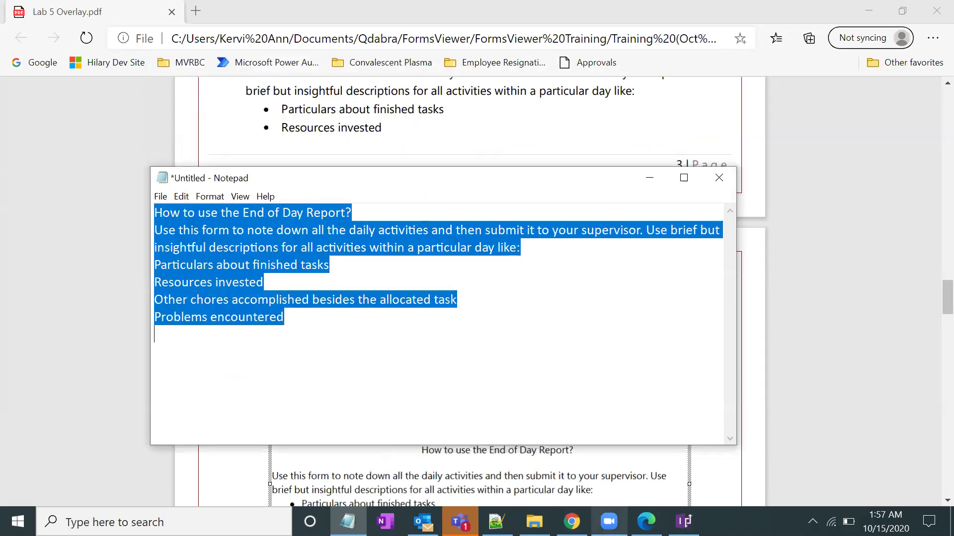
{"action": "left_click", "coordinate": [645, 521]}
{"action": "left_click", "coordinate": [684, 522]}
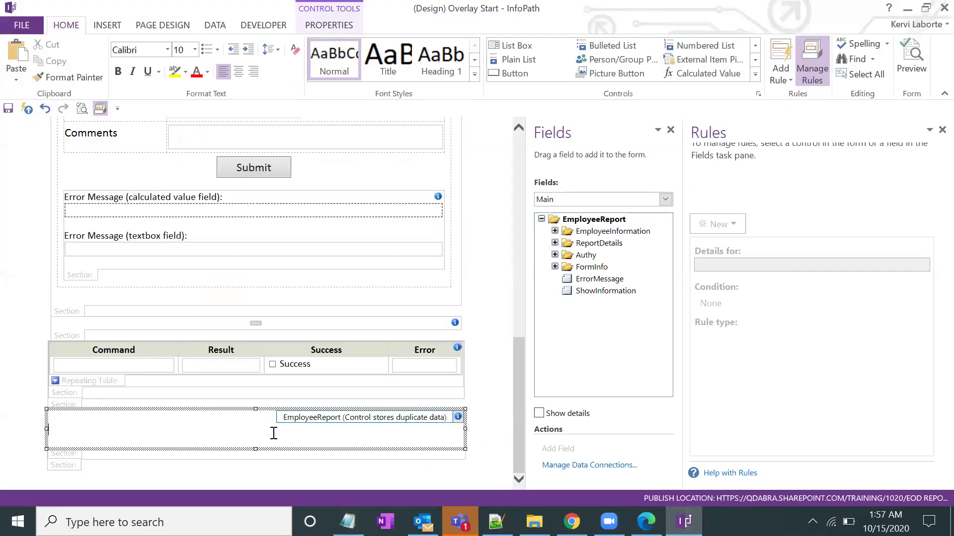
{"action": "key", "text": "ctrl+v"}
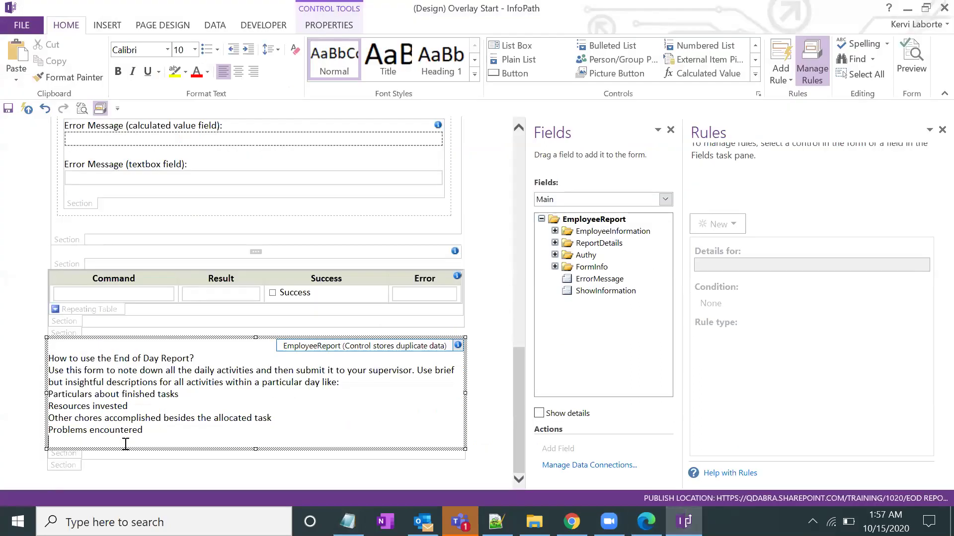
{"action": "key", "text": "BackSpace"}
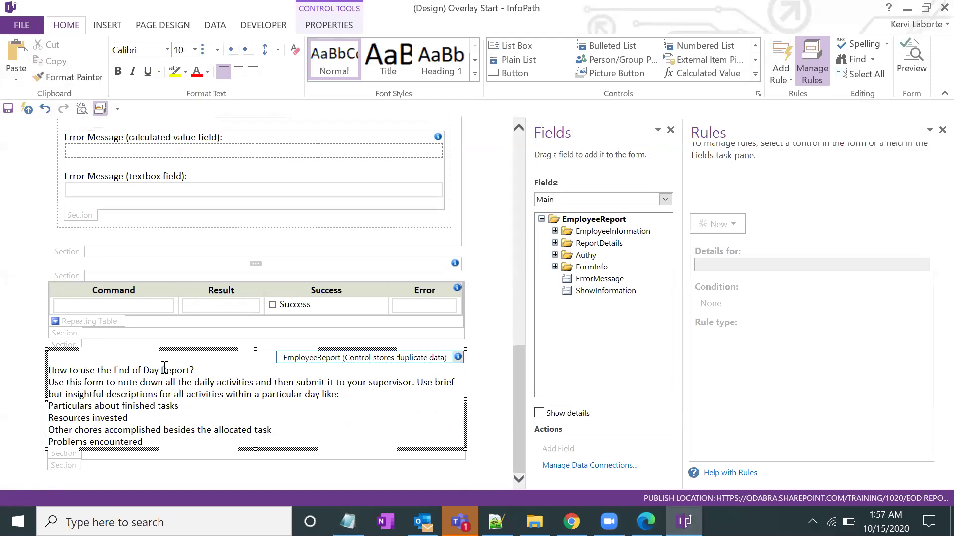
Center the "How to use the End of Day Report?" heading and format the last four lines as a bulleted list.
{"action": "left_click", "coordinate": [163, 370]}
{"action": "key", "text": "ctrl+e"}
{"action": "left_click", "coordinate": [197, 407]}
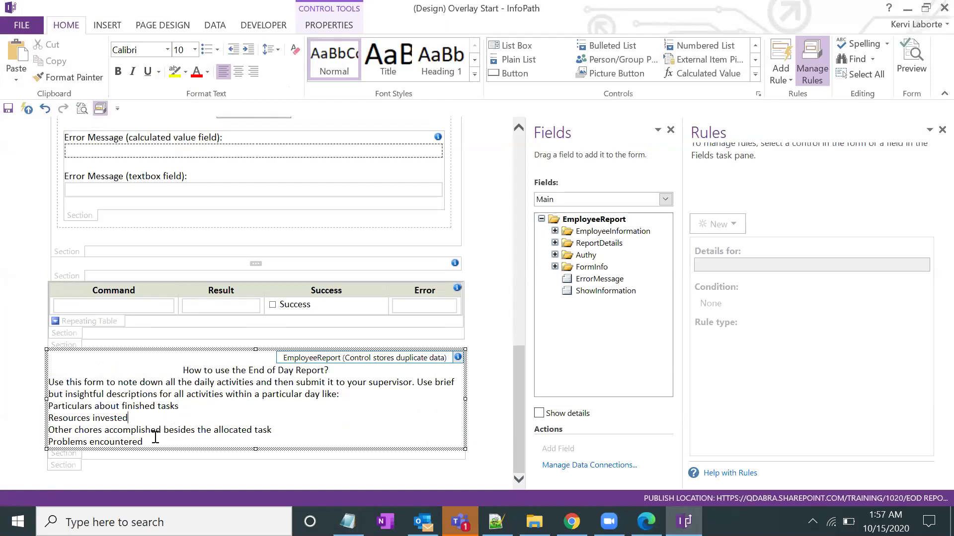
{"action": "left_click_drag", "start_coordinate": [143, 442], "coordinate": [48, 406]}
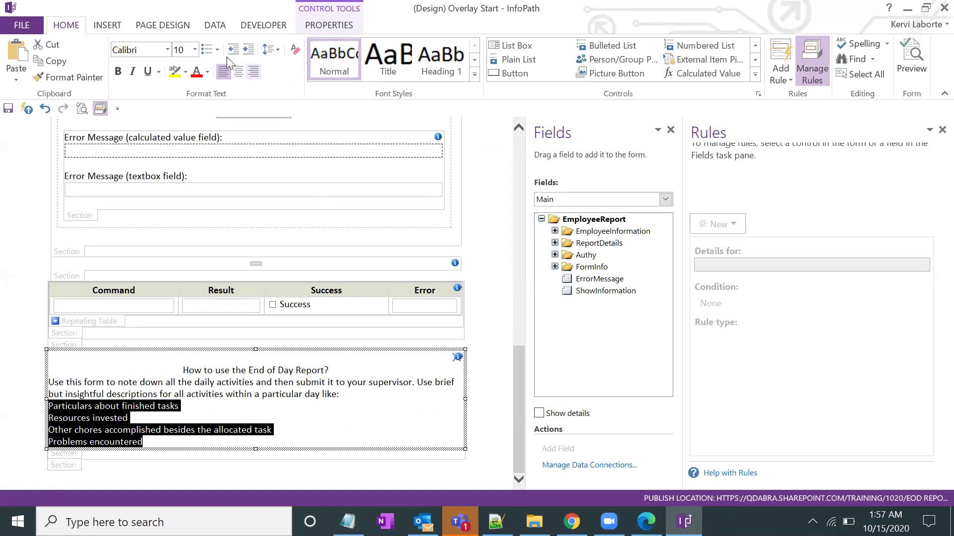
{"action": "left_click", "coordinate": [206, 50]}
{"action": "left_click", "coordinate": [243, 418]}
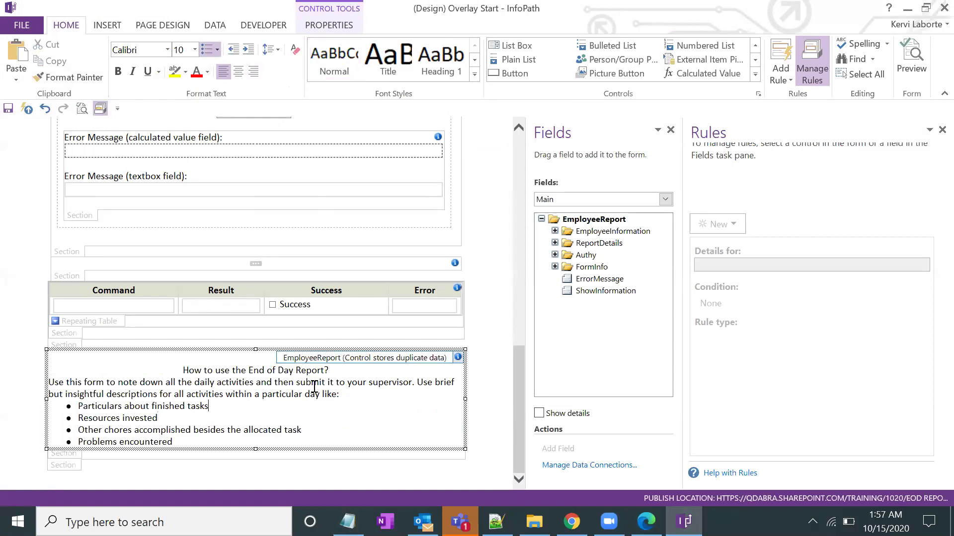
Insert a blank line between the centered heading and the help paragraph, and select the inner overlay section.
{"action": "left_click", "coordinate": [346, 372]}
{"action": "key", "text": "Return"}
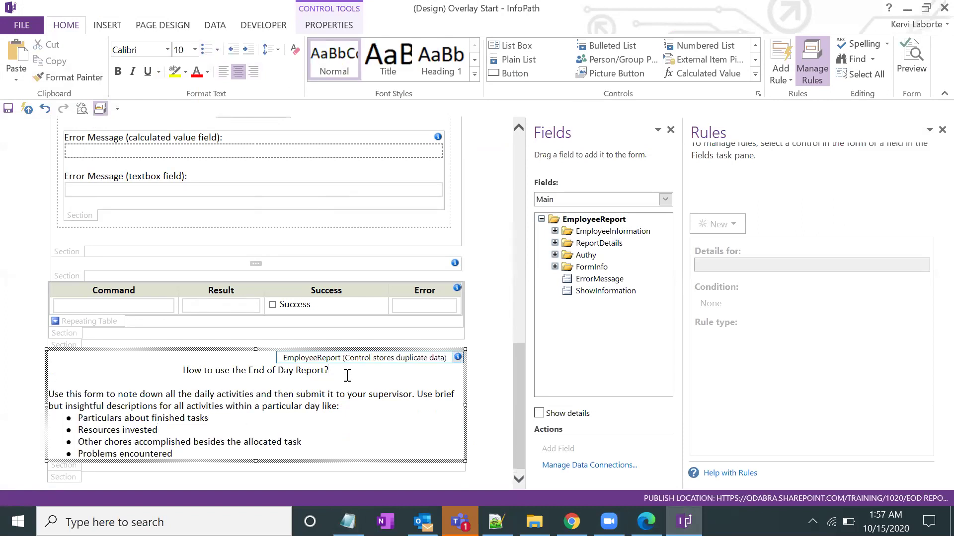
{"action": "scroll", "coordinate": [343, 377], "scroll_direction": "down", "scroll_amount": 1}
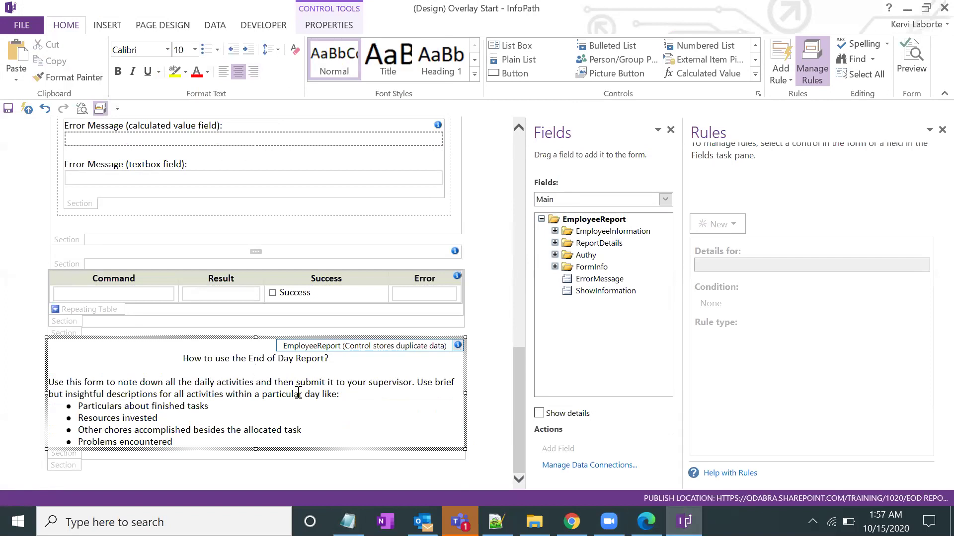
{"action": "left_click", "coordinate": [281, 413]}
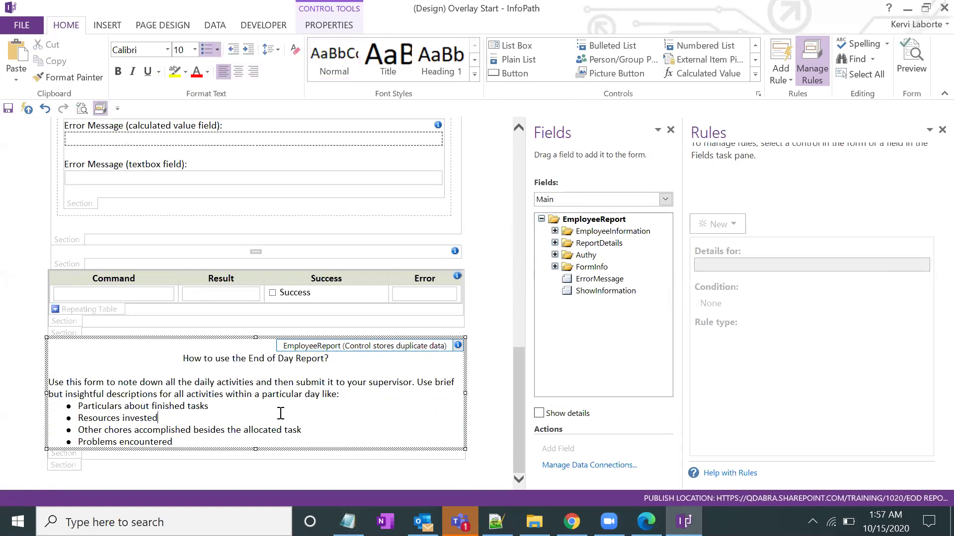
{"action": "left_click", "coordinate": [72, 454]}
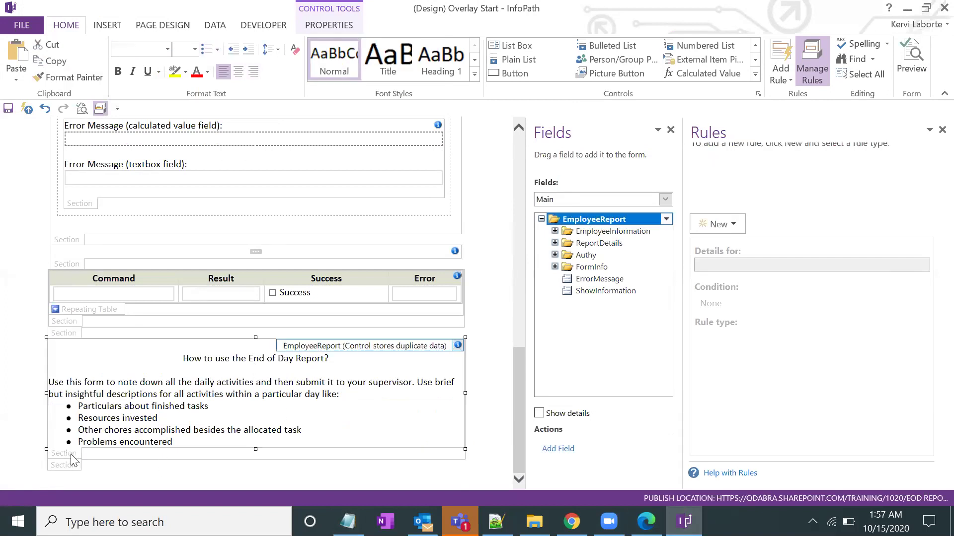
Add an Action rule named "Show Information" to the green information picture button in the form header.
{"action": "left_click_drag", "start_coordinate": [518, 368], "coordinate": [519, 149]}
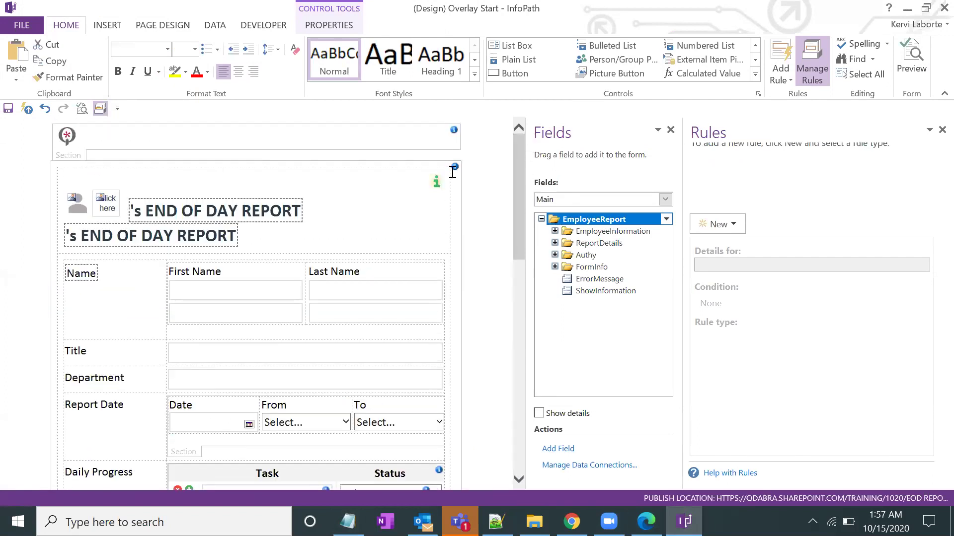
{"action": "left_click", "coordinate": [437, 183]}
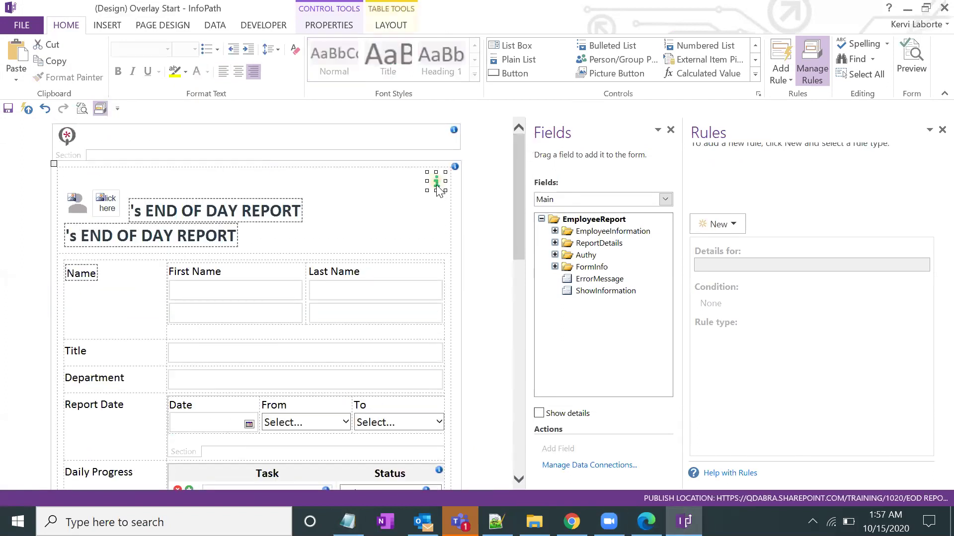
{"action": "left_click", "coordinate": [720, 225]}
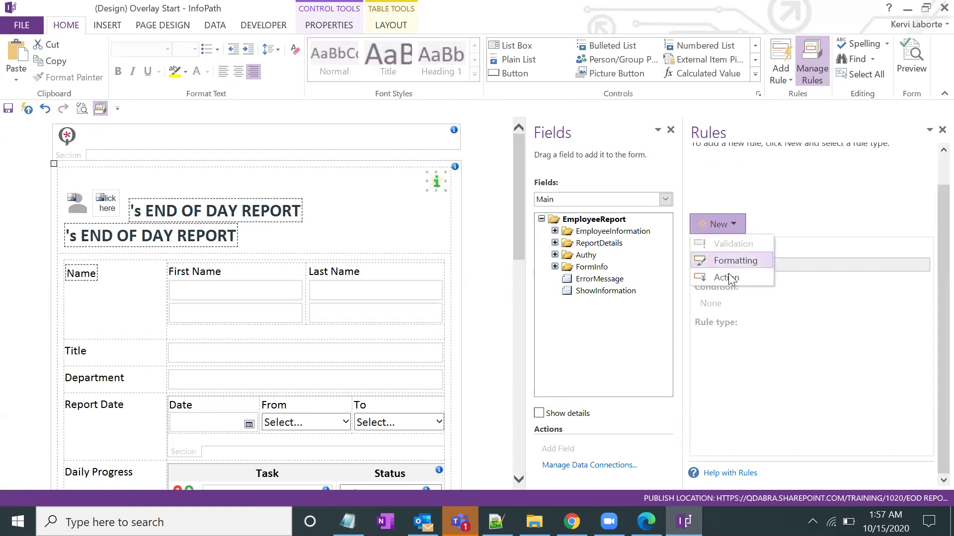
{"action": "left_click", "coordinate": [729, 279]}
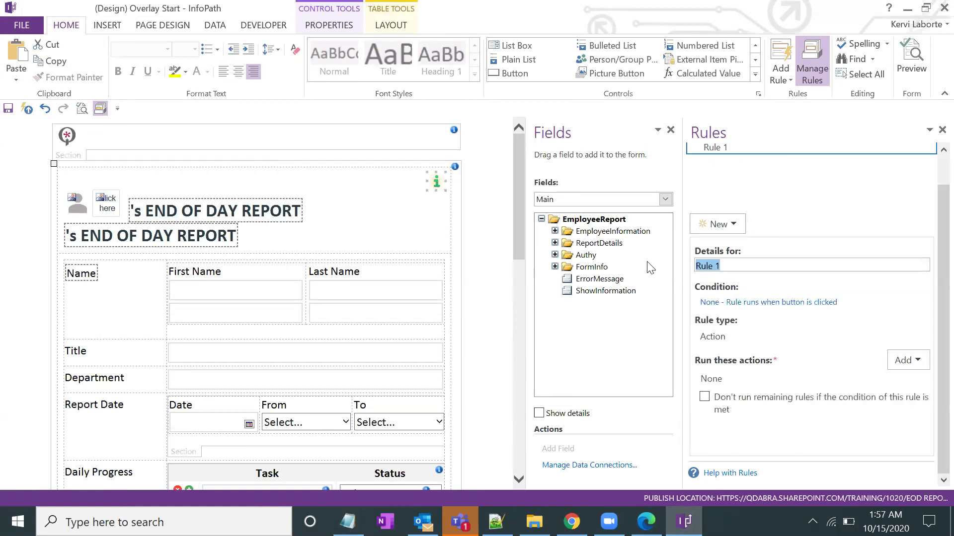
{"action": "type", "text": "Show "}
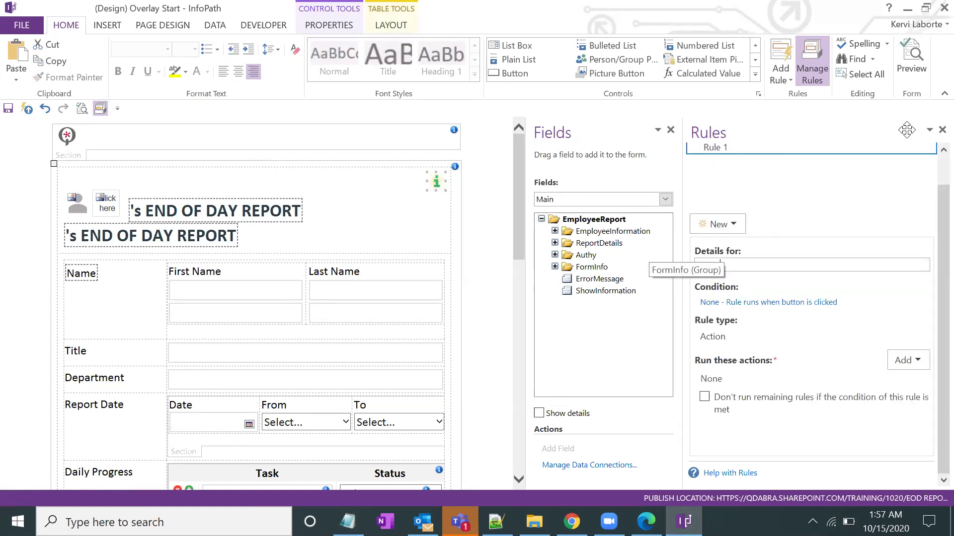
{"action": "type", "text": "Information"}
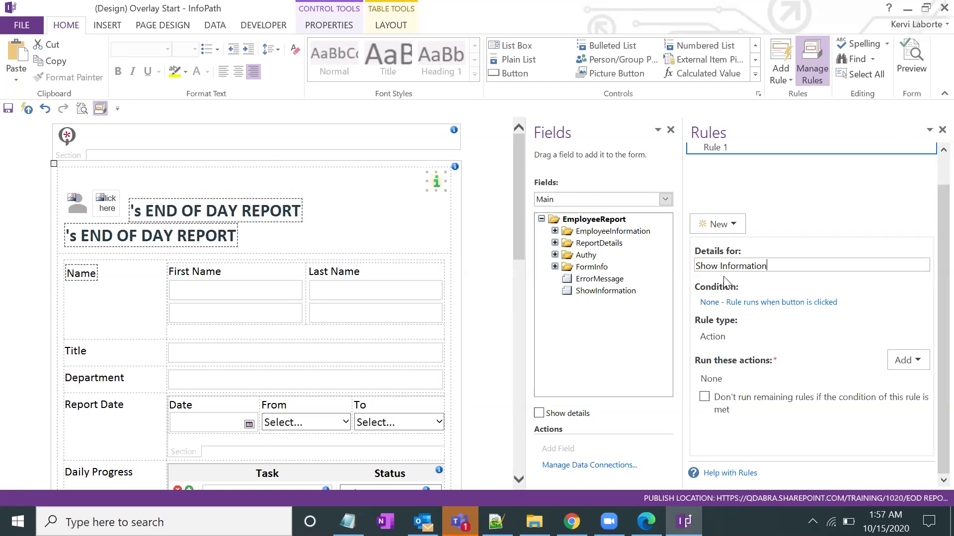
Add an action to the Show Information rule that sets the ShowInformation field's value to true.
{"action": "left_click", "coordinate": [905, 360]}
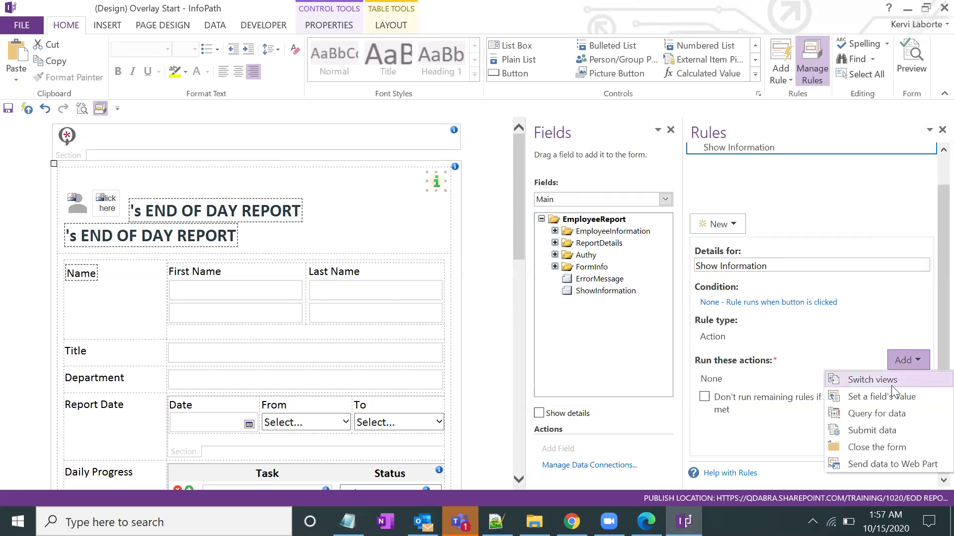
{"action": "left_click", "coordinate": [889, 398]}
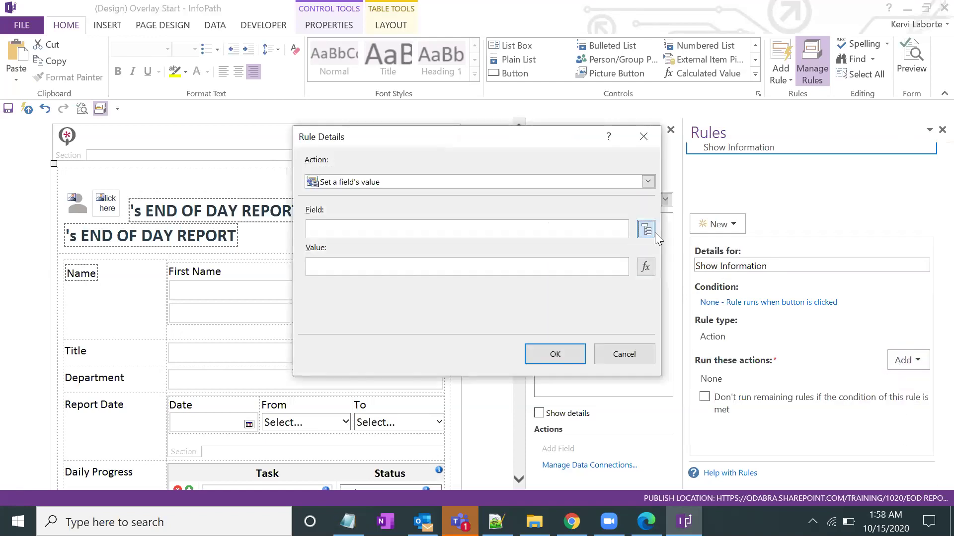
{"action": "left_click", "coordinate": [646, 229]}
{"action": "left_click", "coordinate": [440, 230]}
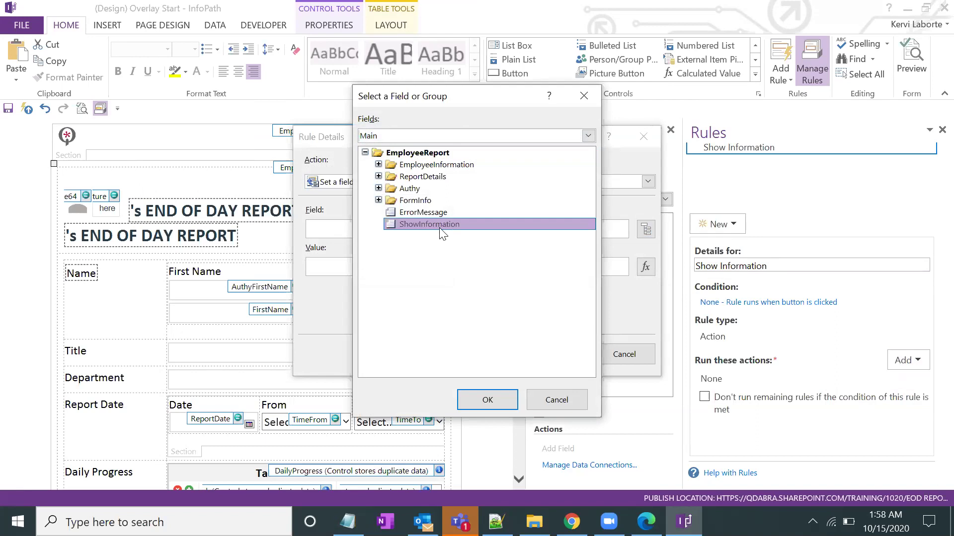
{"action": "double_click", "coordinate": [444, 229]}
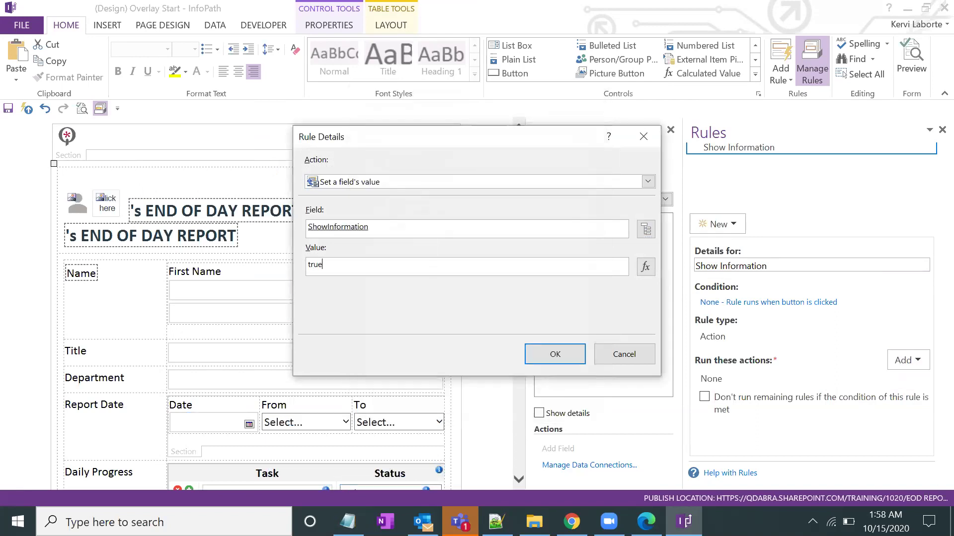
{"action": "left_click", "coordinate": [570, 357]}
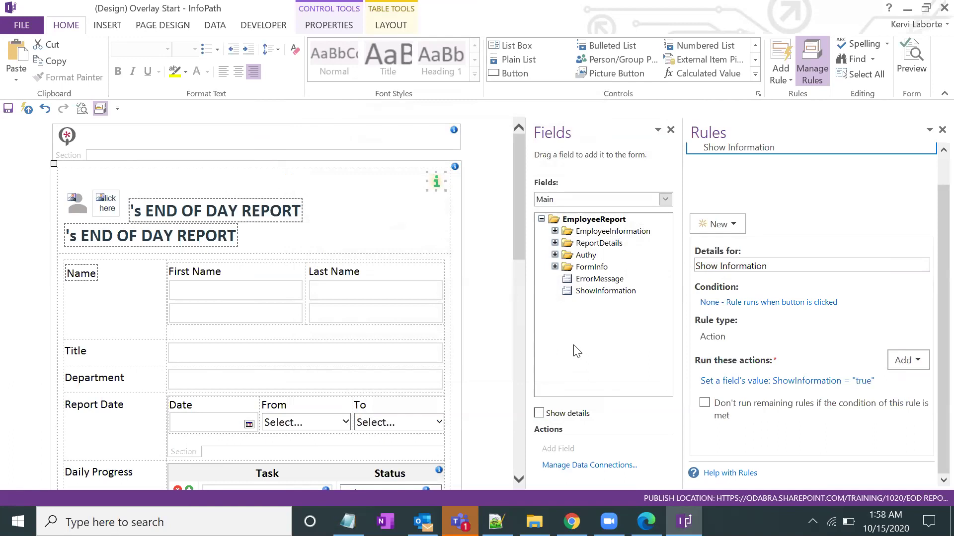
Add an Action rule named "Hide Information" to the close picture button above the help text in the overlay section.
{"action": "scroll", "coordinate": [389, 300], "scroll_direction": "down", "scroll_amount": 8}
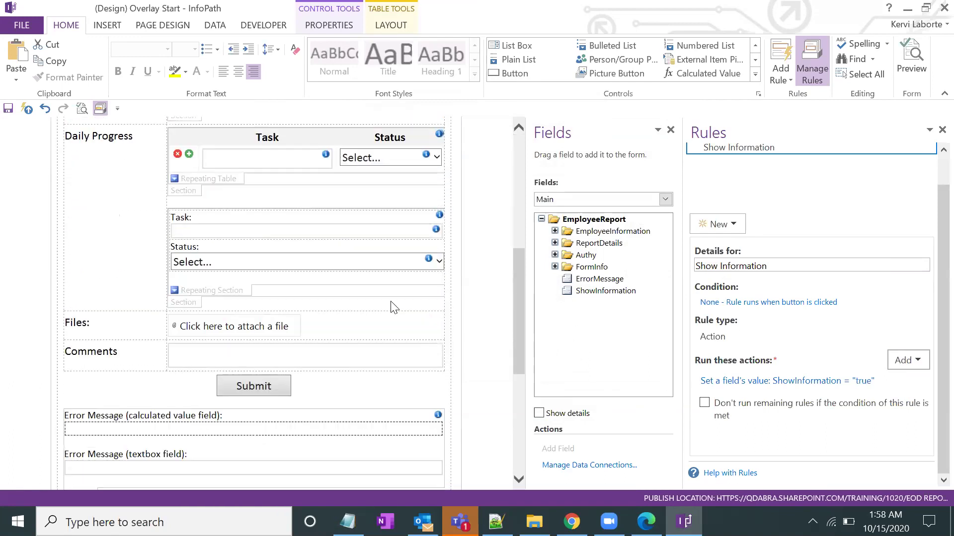
{"action": "scroll", "coordinate": [392, 300], "scroll_direction": "down", "scroll_amount": 3}
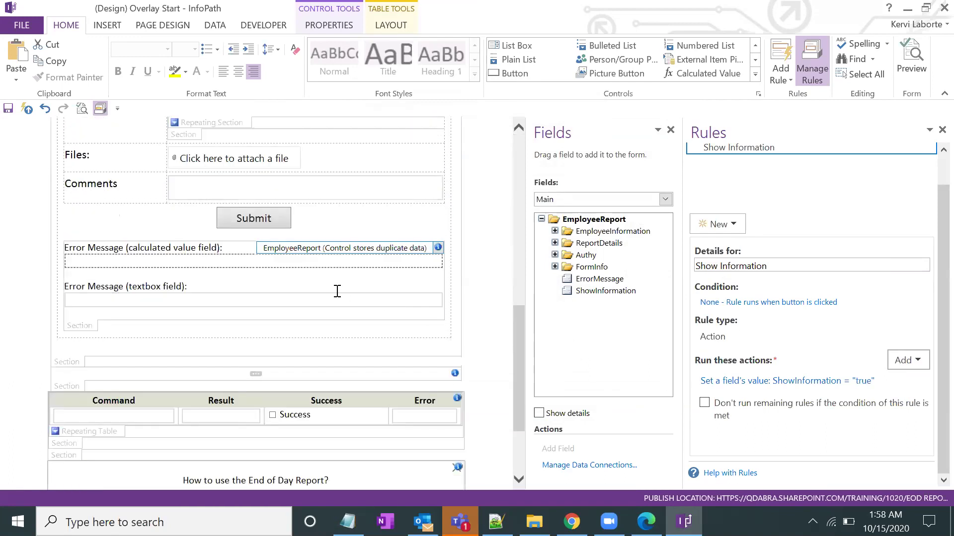
{"action": "scroll", "coordinate": [342, 292], "scroll_direction": "down", "scroll_amount": 1}
{"action": "left_click", "coordinate": [457, 347]}
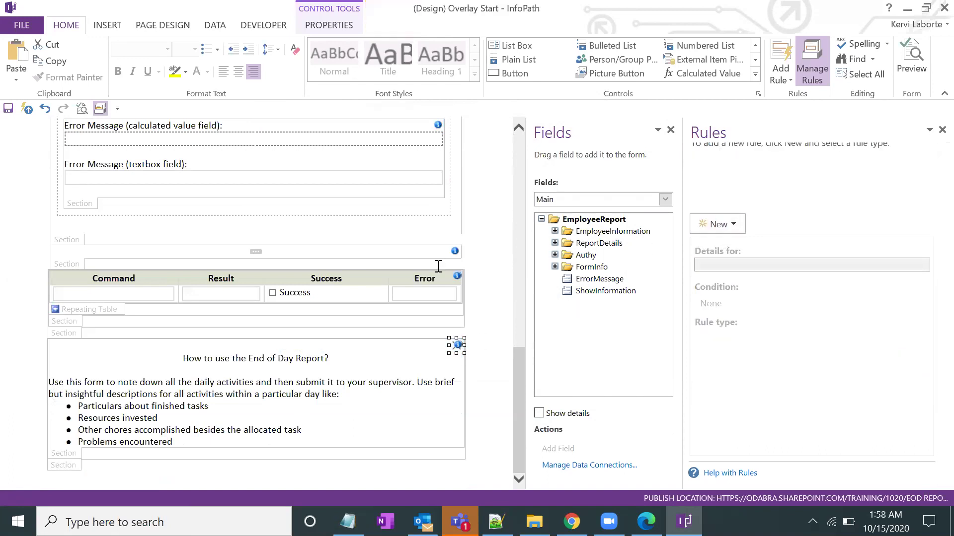
{"action": "scroll", "coordinate": [439, 267], "scroll_direction": "up", "scroll_amount": 10}
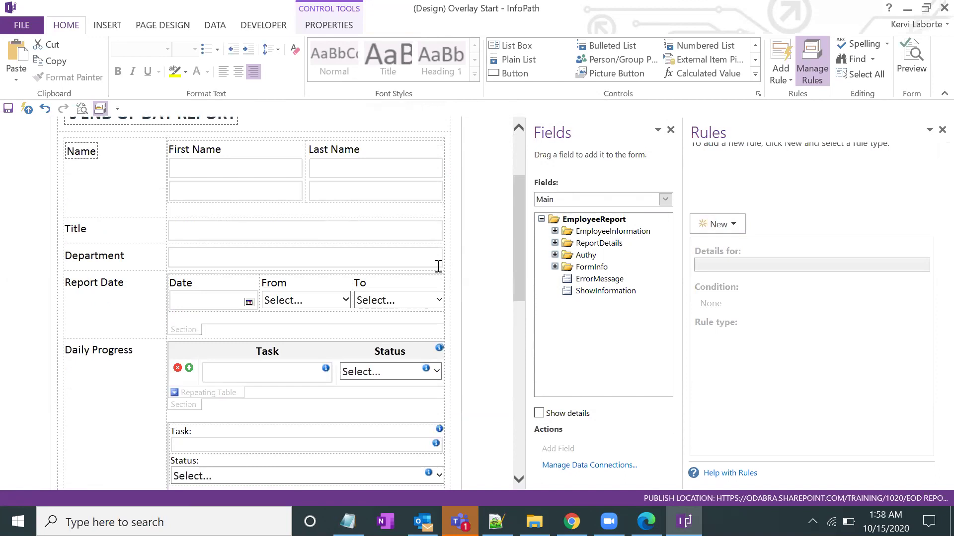
{"action": "scroll", "coordinate": [456, 240], "scroll_direction": "down", "scroll_amount": 9}
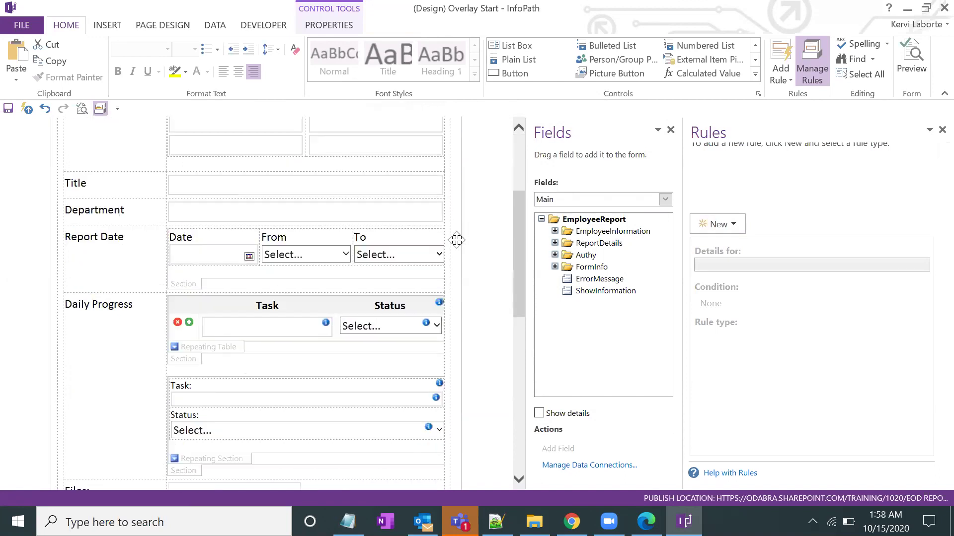
{"action": "left_click", "coordinate": [719, 224]}
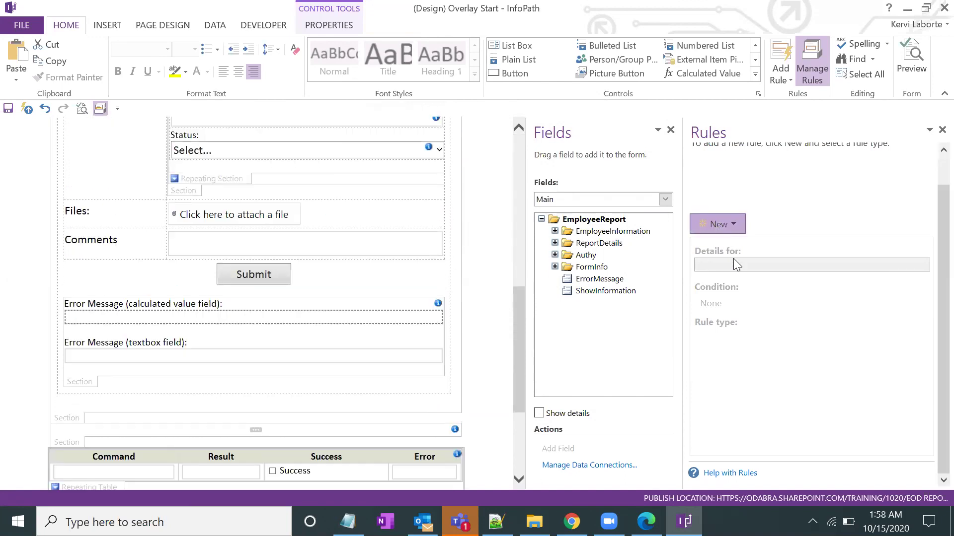
{"action": "left_click", "coordinate": [726, 277]}
{"action": "key", "text": "BackSpace"}
{"action": "type", "text": "Hide Information"}
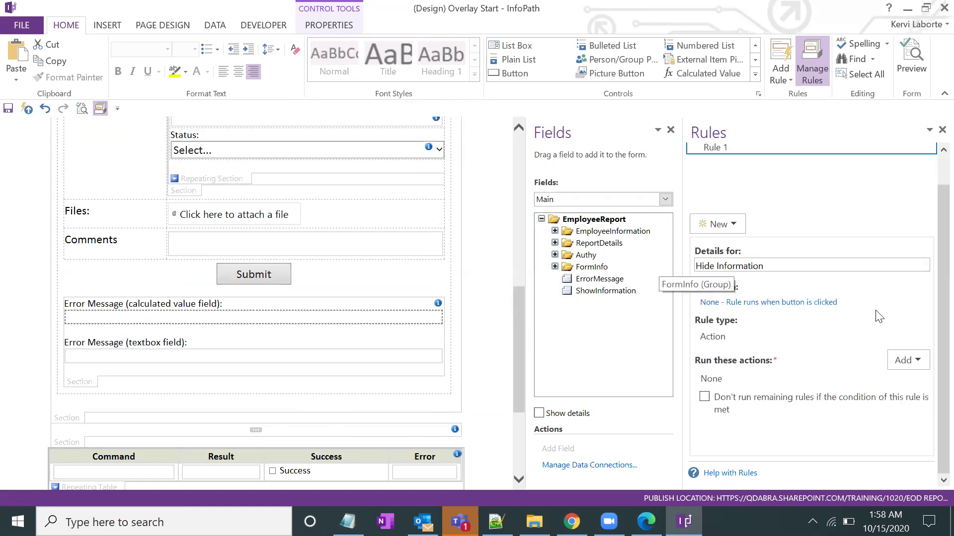
Add an action to the Hide Information rule that sets the ShowInformation field's value to blank.
{"action": "scroll", "coordinate": [453, 373], "scroll_direction": "down", "scroll_amount": 3}
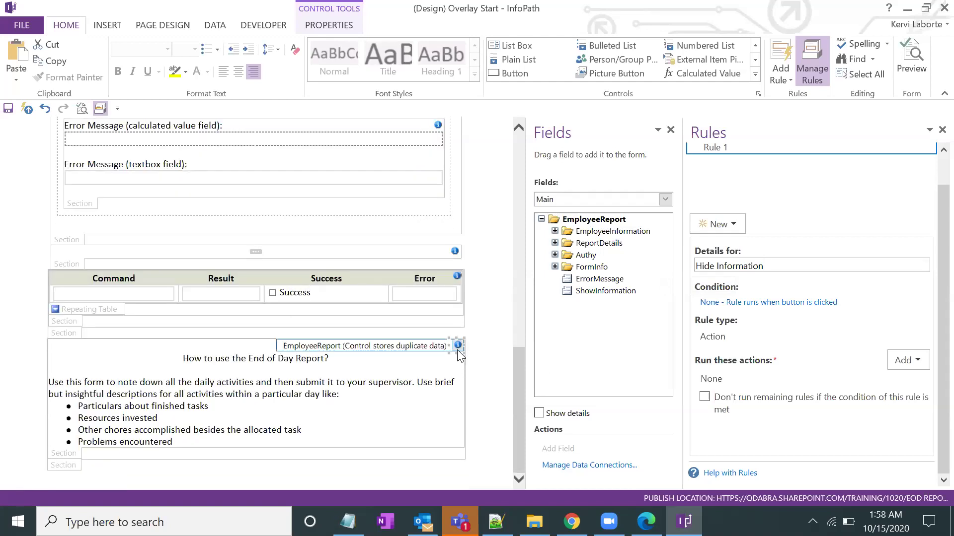
{"action": "left_click", "coordinate": [903, 360]}
{"action": "left_click", "coordinate": [846, 396]}
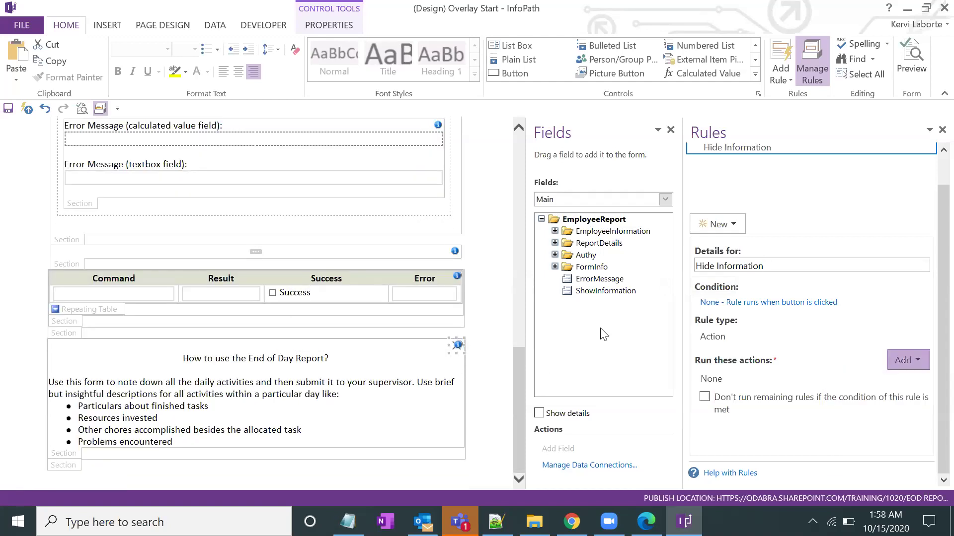
{"action": "left_click", "coordinate": [646, 229]}
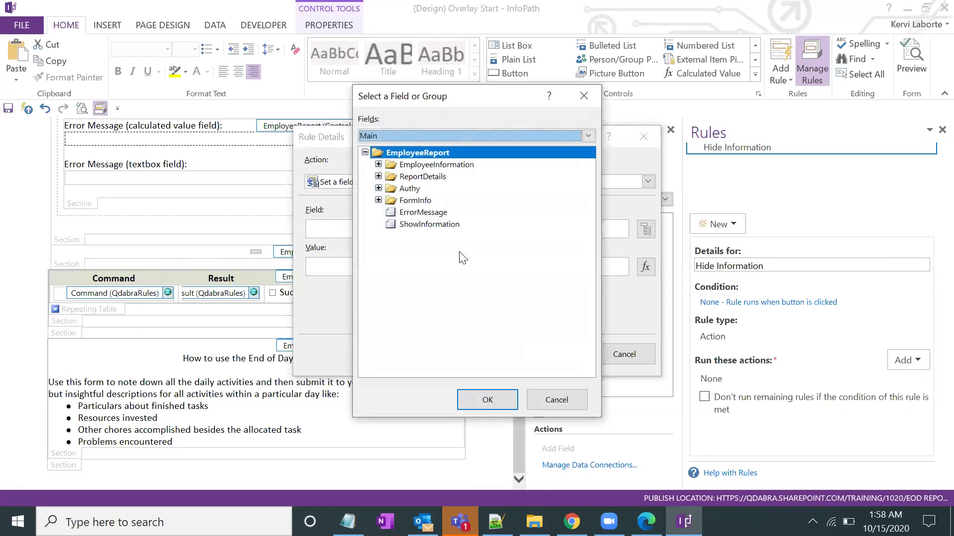
{"action": "left_click", "coordinate": [431, 228]}
{"action": "double_click", "coordinate": [443, 226]}
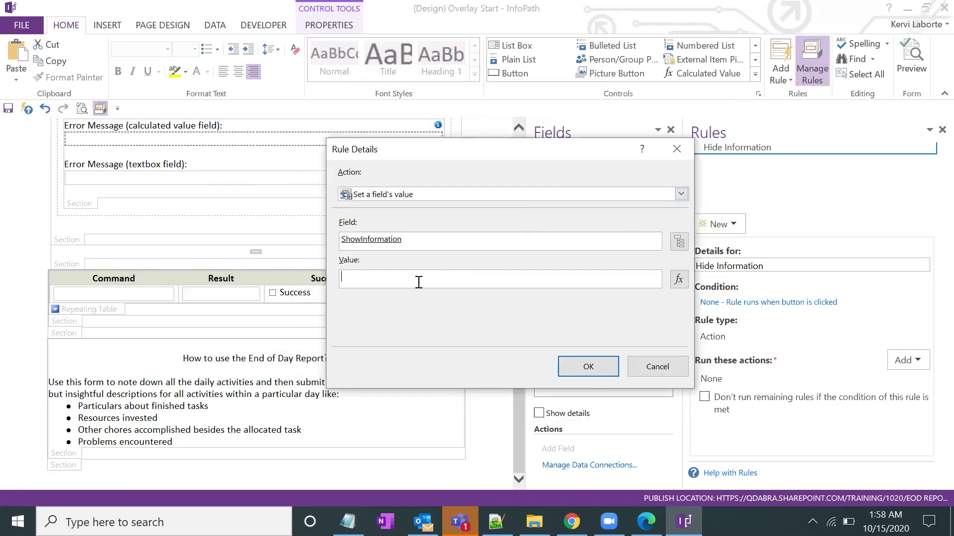
{"action": "left_click", "coordinate": [586, 365]}
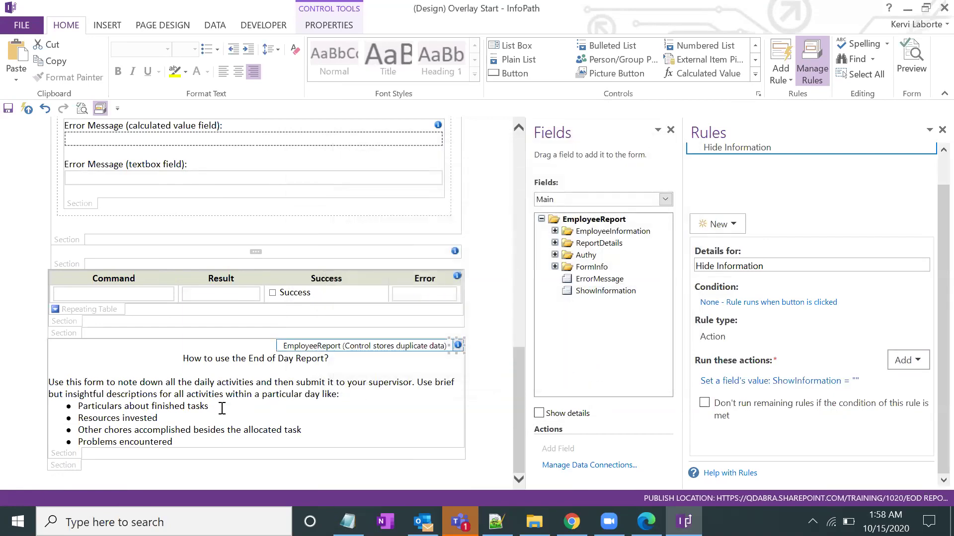
Check the ScreenTip in the outer overlay section's advanced properties, leaving the properties unchanged.
{"action": "left_click", "coordinate": [71, 470]}
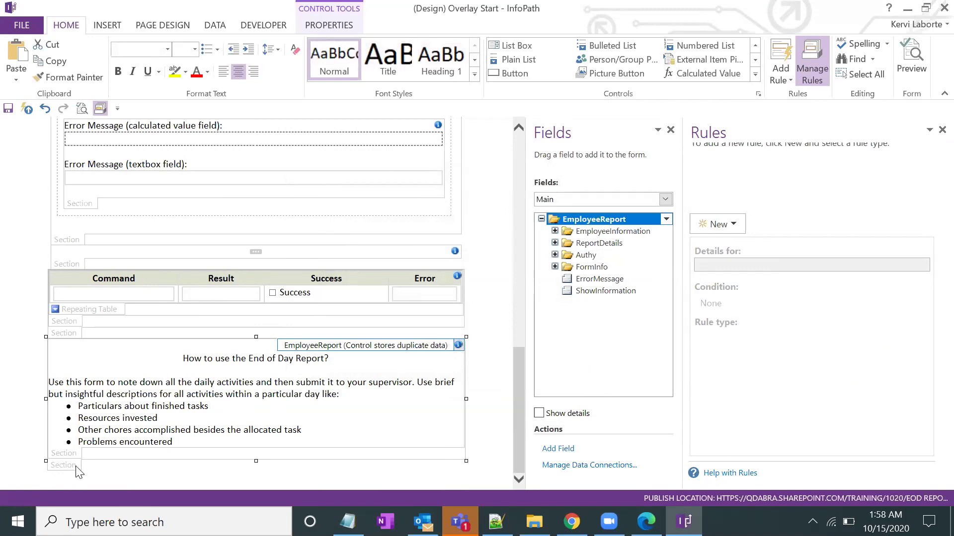
{"action": "right_click", "coordinate": [79, 472]}
{"action": "left_click", "coordinate": [94, 465]}
{"action": "left_click", "coordinate": [494, 129]}
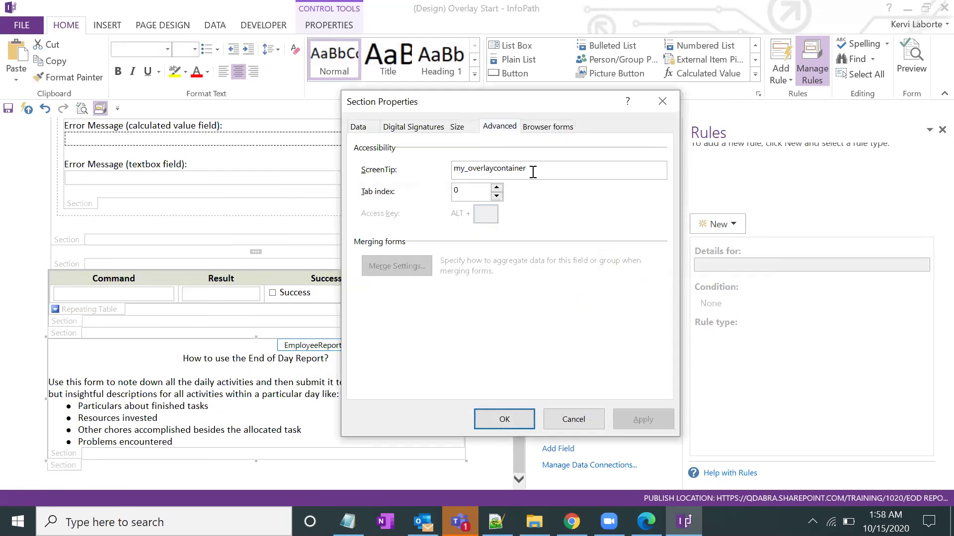
{"action": "left_click", "coordinate": [662, 101]}
Add a Formatting rule named "Hide" to the outer overlay section that hides the control.
{"action": "left_click", "coordinate": [738, 223]}
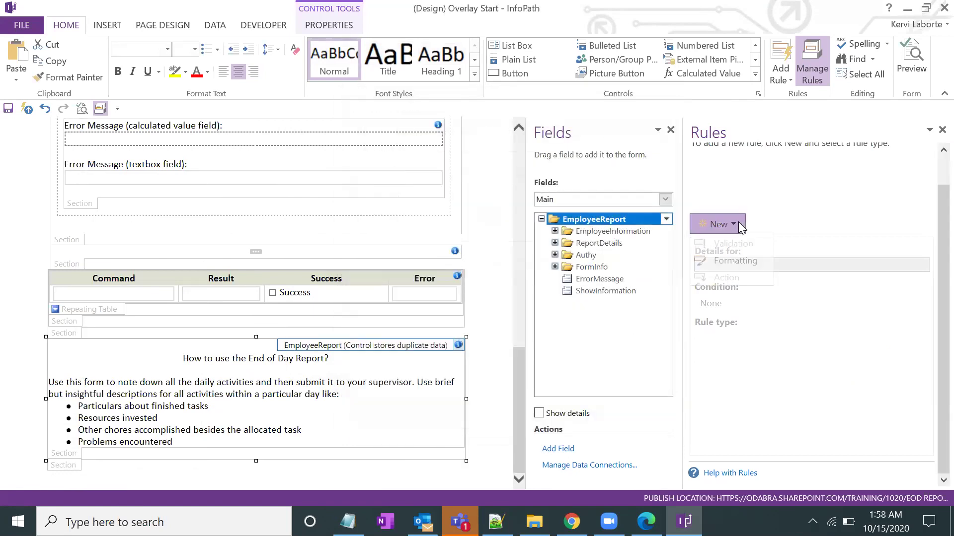
{"action": "left_click", "coordinate": [736, 259]}
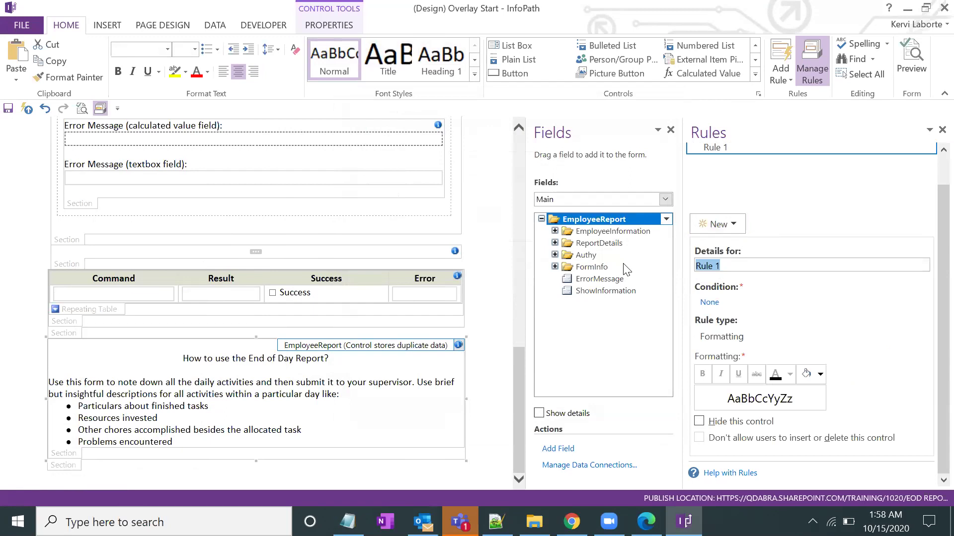
{"action": "type", "text": "Hide"}
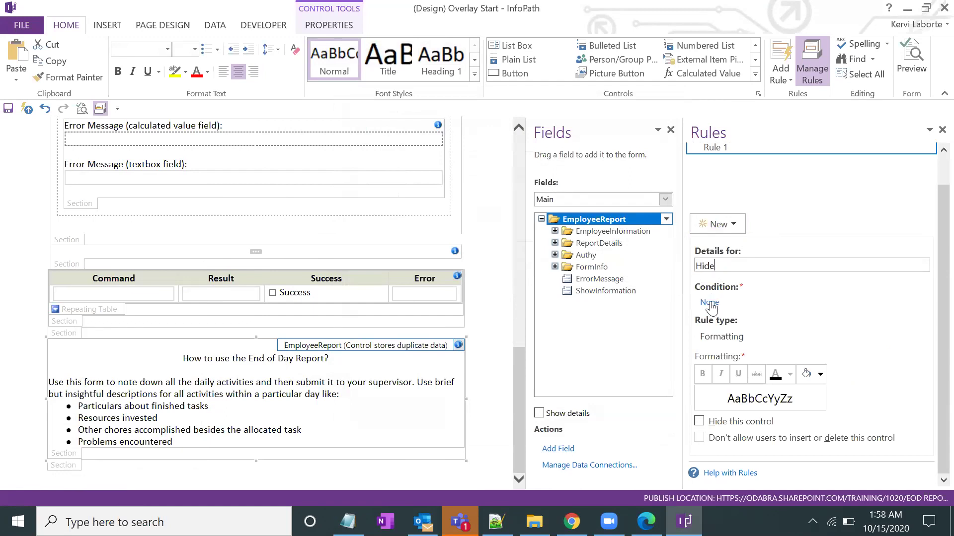
{"action": "left_click", "coordinate": [699, 422]}
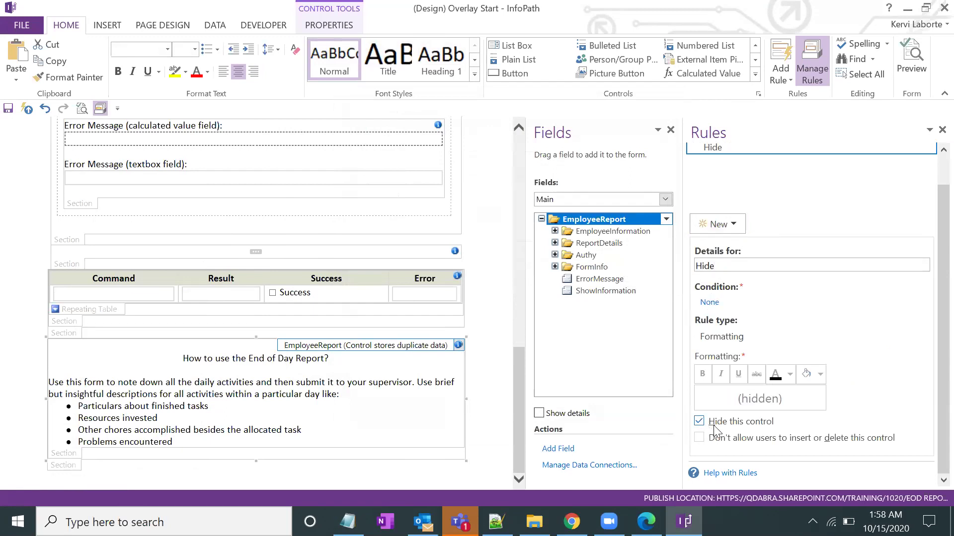
Set the Hide rule's condition to ShowInformation is not equal to "true".
{"action": "left_click", "coordinate": [708, 303]}
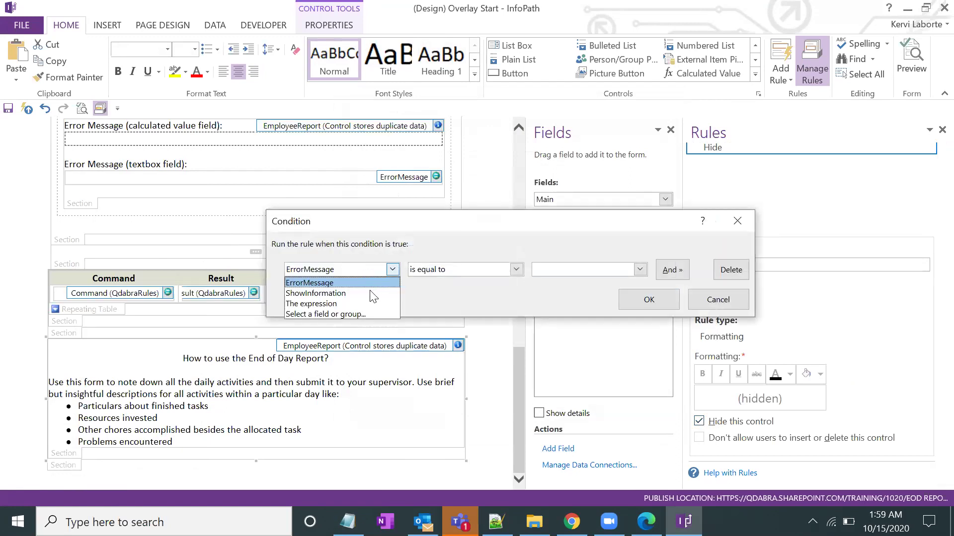
{"action": "left_click", "coordinate": [346, 314]}
{"action": "double_click", "coordinate": [457, 238]}
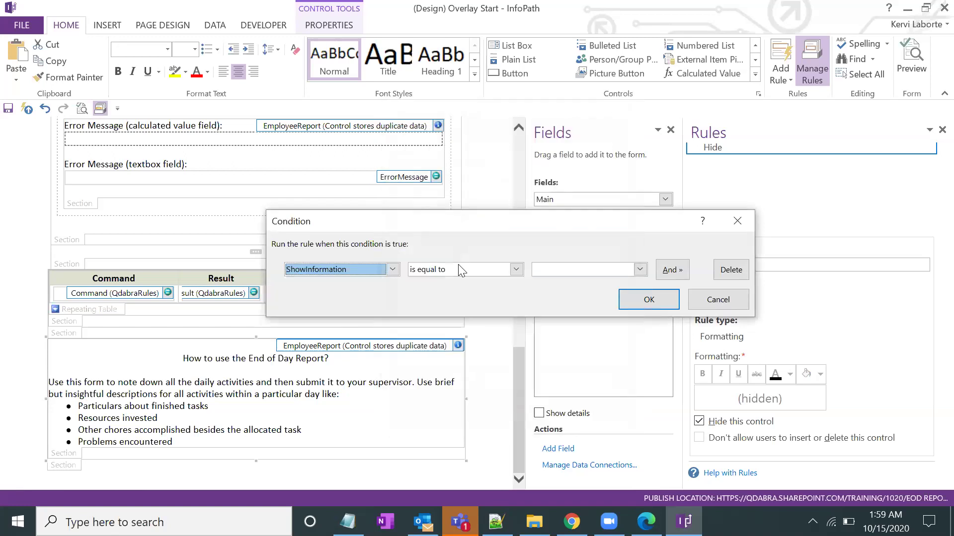
{"action": "left_click", "coordinate": [439, 272]}
{"action": "left_click", "coordinate": [437, 293]}
{"action": "left_click", "coordinate": [553, 274]}
{"action": "type", "text": "true"}
{"action": "key", "text": "Tab"}
{"action": "left_click", "coordinate": [627, 300]}
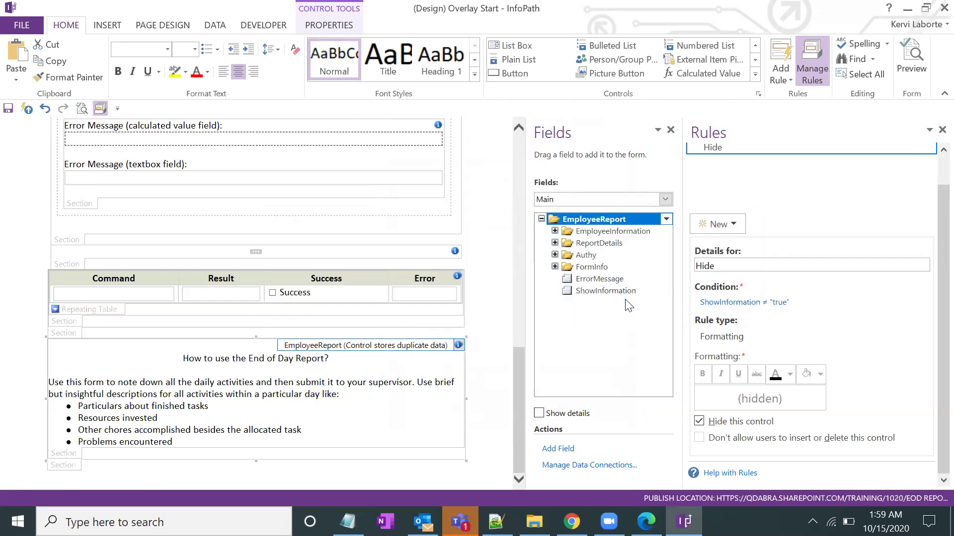
Save the form template as a new copy with 2 added to its file name.
{"action": "left_click", "coordinate": [21, 25]}
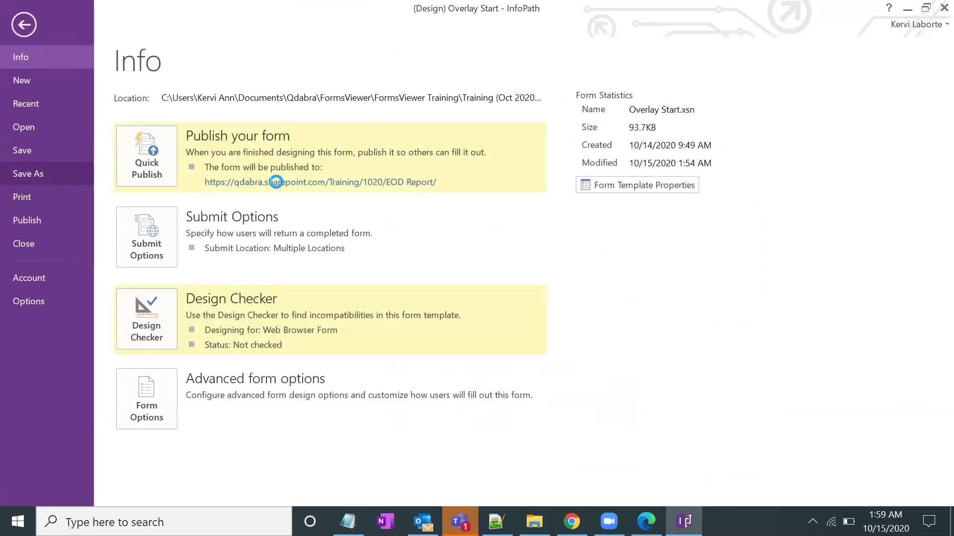
{"action": "left_click", "coordinate": [541, 237]}
{"action": "left_click", "coordinate": [443, 403]}
{"action": "left_click", "coordinate": [443, 403]}
{"action": "type", "text": "2"}
{"action": "left_click", "coordinate": [628, 462]}
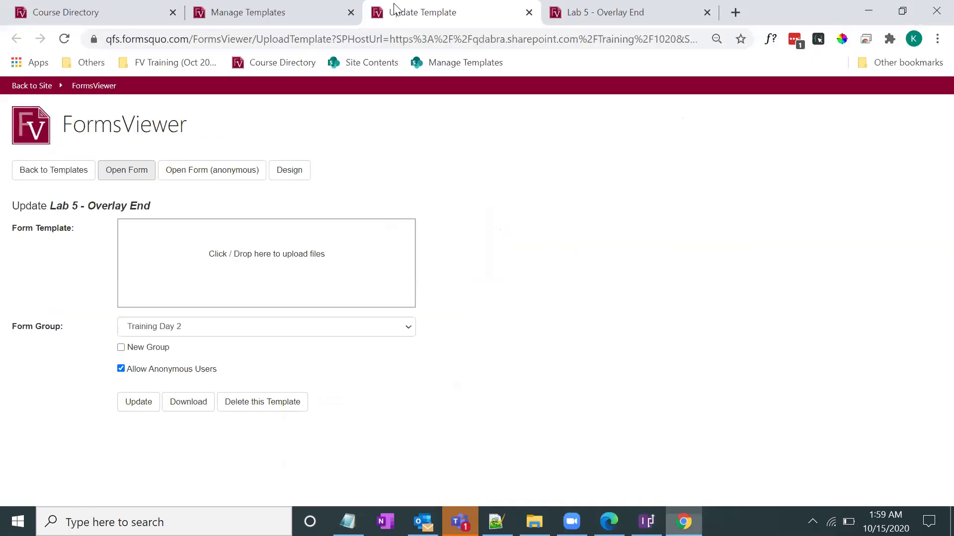
Upload the saved template file to FormsViewer and update the Lab 5 - Overlay End template with it.
{"action": "key", "text": "alt+Tab"}
{"action": "left_click_drag", "start_coordinate": [340, 165], "coordinate": [348, 298]}
{"action": "key", "text": "alt+Tab"}
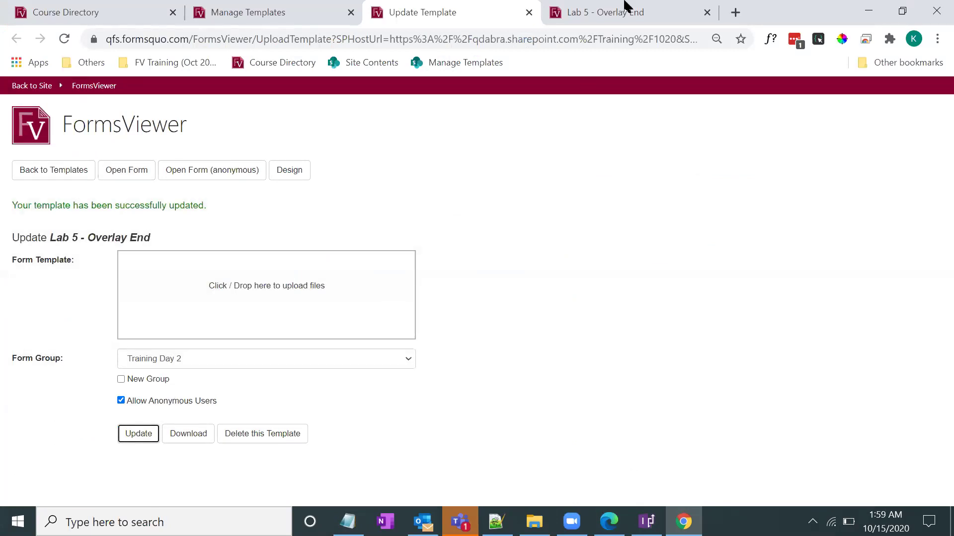
Reload the Lab 5 - Overlay End form and show its information overlay with the green information button.
{"action": "left_click", "coordinate": [623, 12]}
{"action": "left_click", "coordinate": [64, 40]}
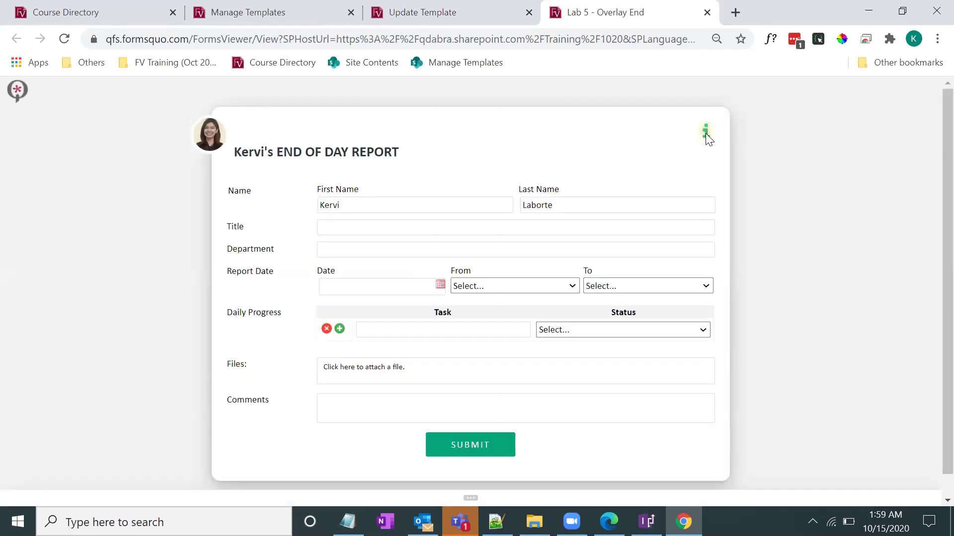
{"action": "left_click", "coordinate": [705, 133]}
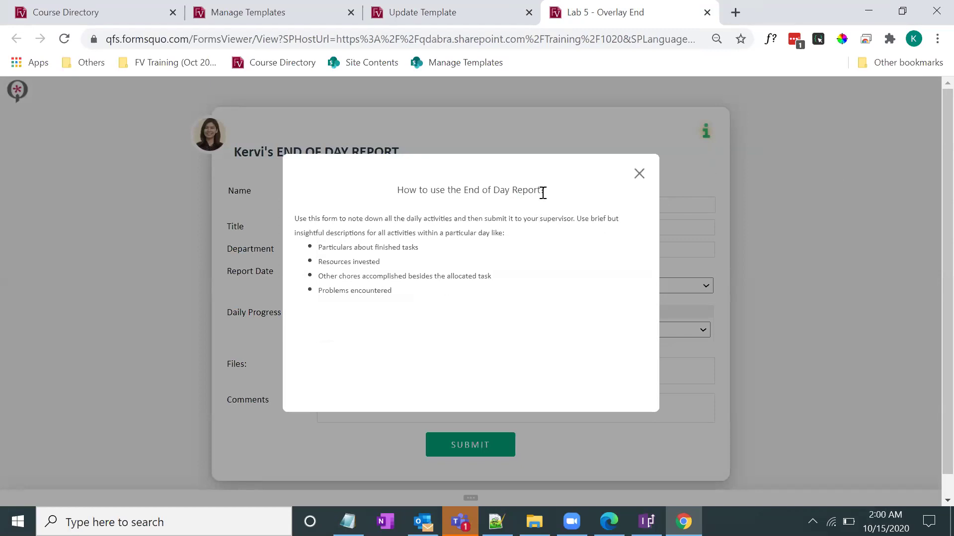
Inspect the overlay popup's heading and its inner section in the browser's developer tools.
{"action": "right_click", "coordinate": [498, 192]}
{"action": "left_click", "coordinate": [566, 399]}
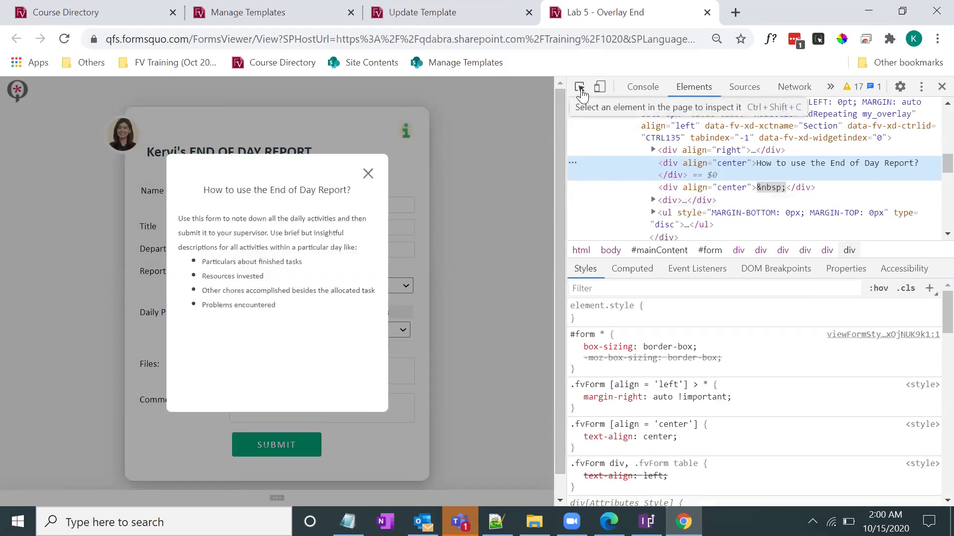
{"action": "left_click", "coordinate": [580, 90]}
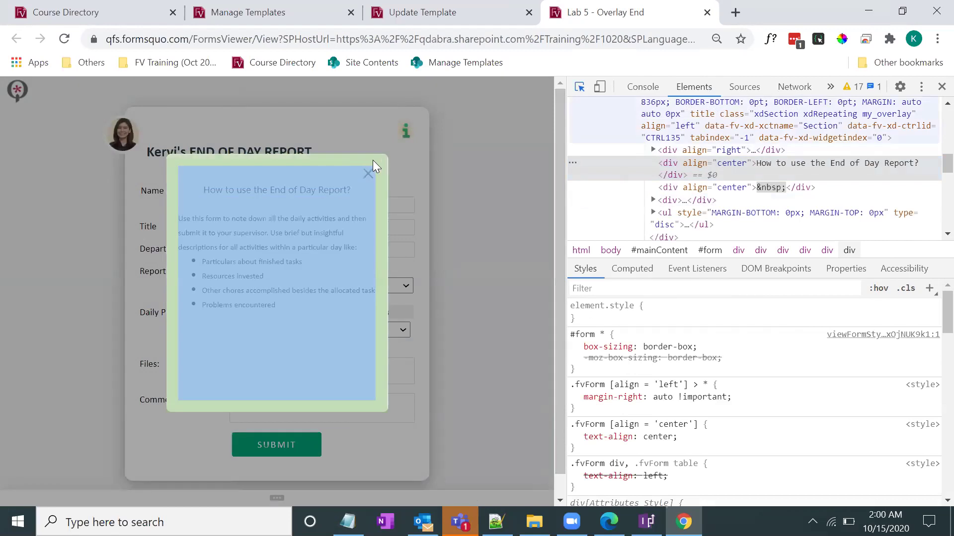
{"action": "left_click", "coordinate": [357, 160]}
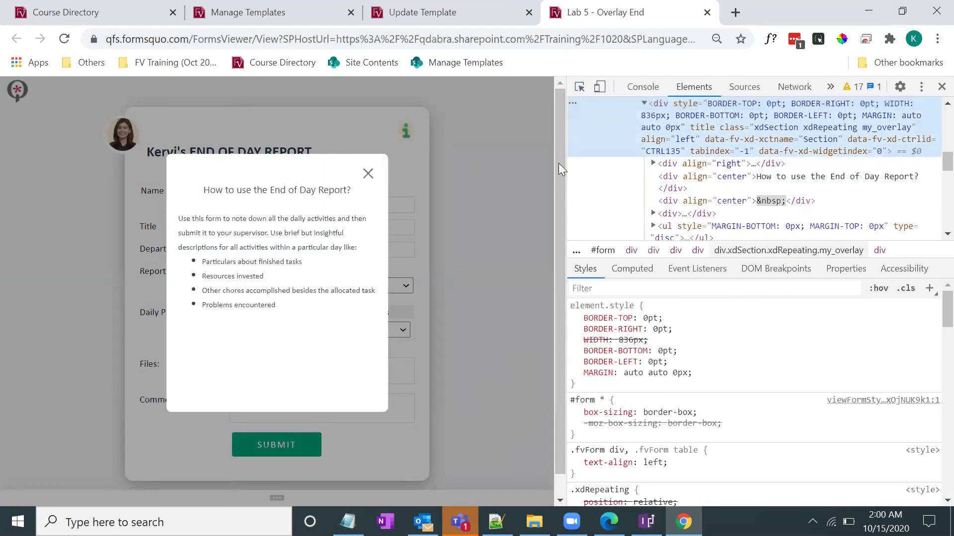
Inspect the dimmed background around the popup and examine its my_overlaycontainer style rules, opening the z-index value for editing.
{"action": "left_click_drag", "start_coordinate": [565, 196], "coordinate": [547, 197]}
{"action": "left_click", "coordinate": [562, 87]}
{"action": "left_click", "coordinate": [472, 110]}
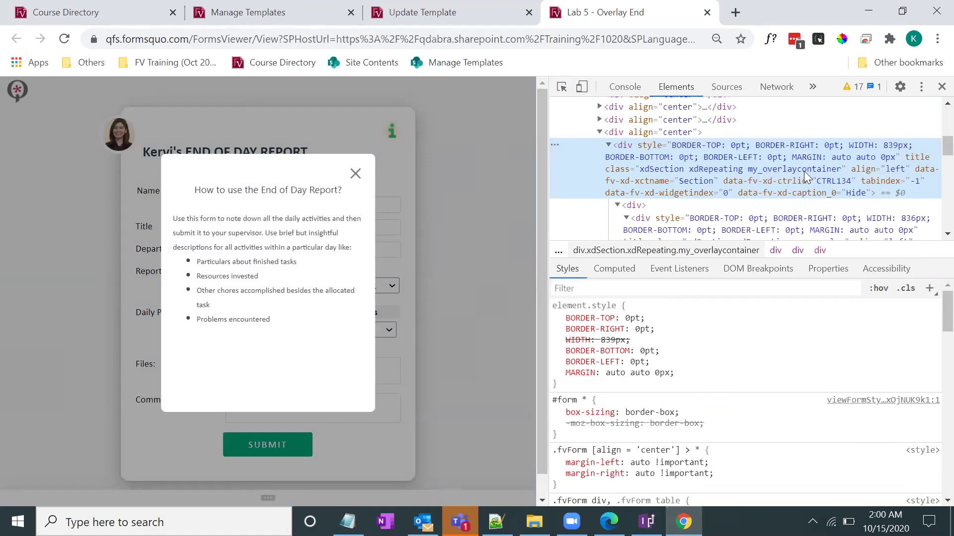
{"action": "scroll", "coordinate": [667, 355], "scroll_direction": "down", "scroll_amount": 5}
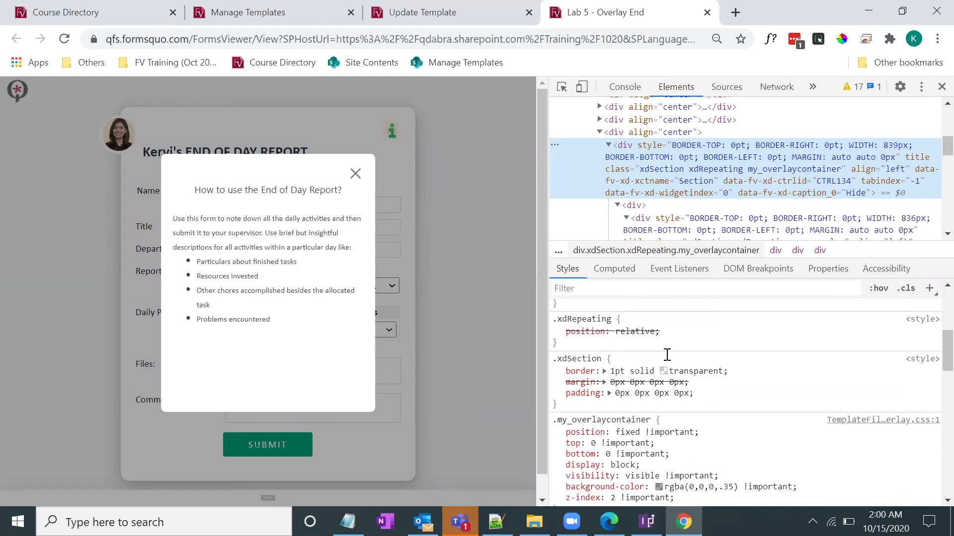
{"action": "scroll", "coordinate": [669, 353], "scroll_direction": "down", "scroll_amount": 3}
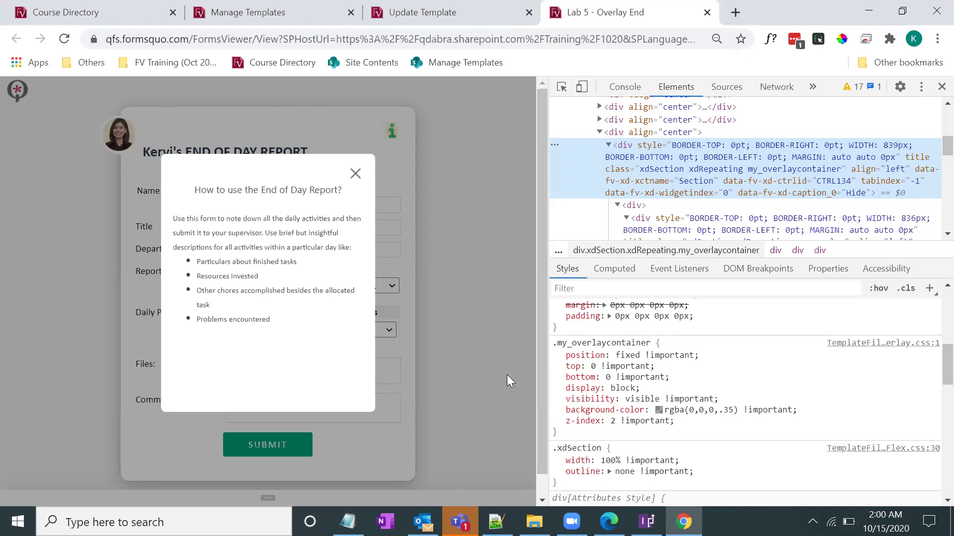
{"action": "mouse_move", "coordinate": [616, 390]}
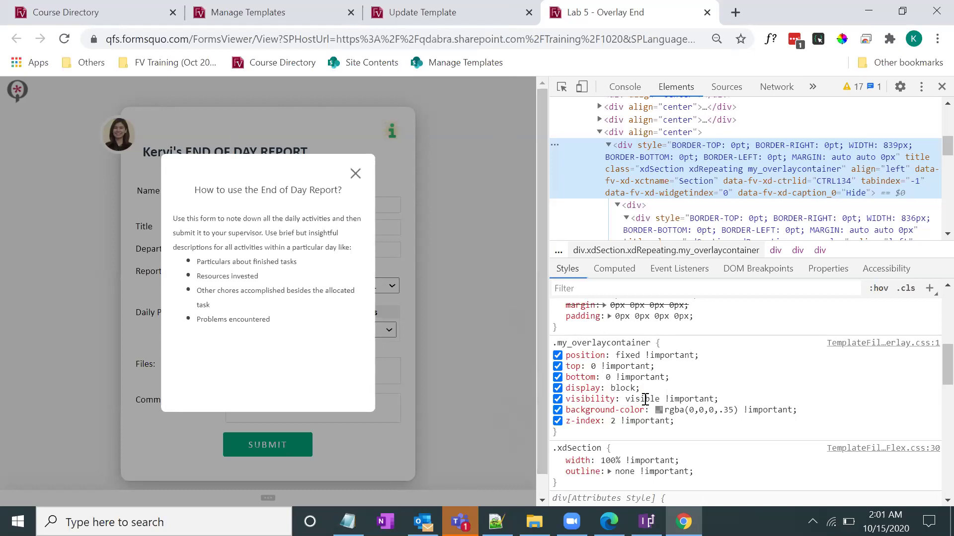
{"action": "scroll", "coordinate": [643, 394], "scroll_direction": "down", "scroll_amount": 3}
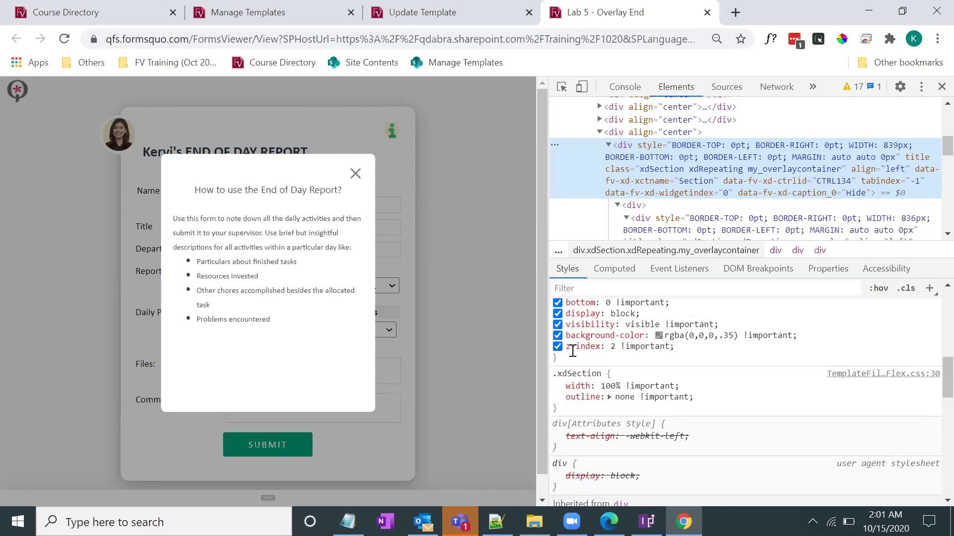
{"action": "left_click", "coordinate": [614, 348]}
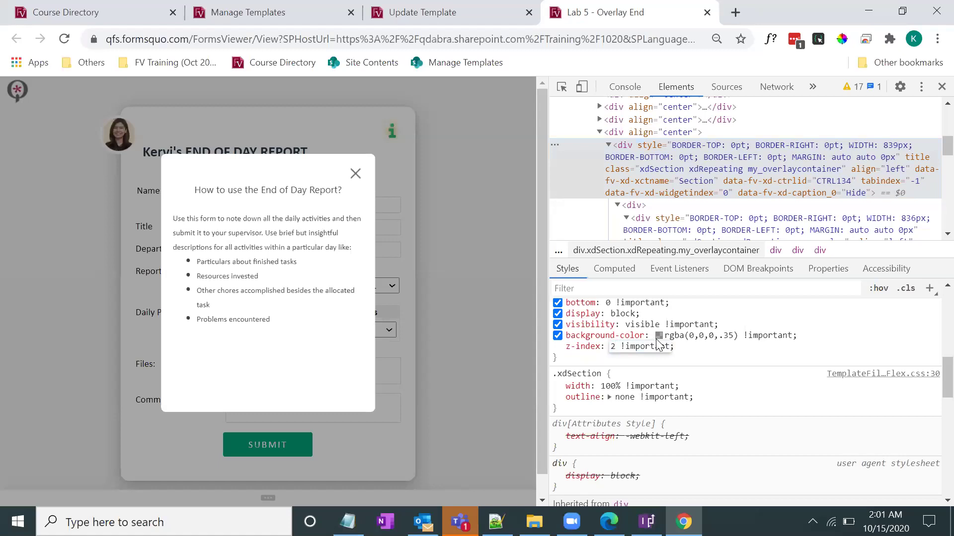
Test the my_overlaycontainer rule's z-index at 1 and 2, leaving it set to 1.
{"action": "key", "text": "BackSpace"}
{"action": "type", "text": "1"}
{"action": "key", "text": "Return"}
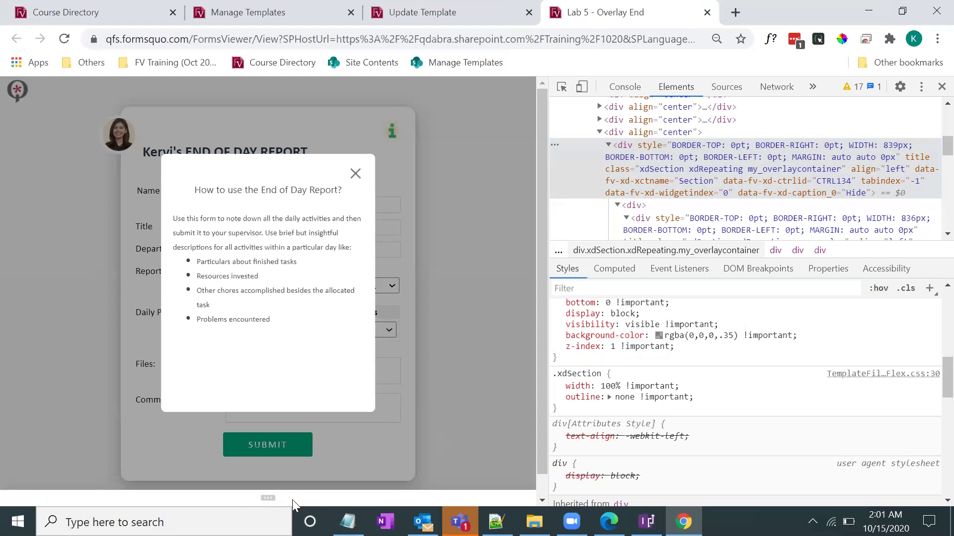
{"action": "left_click", "coordinate": [627, 343]}
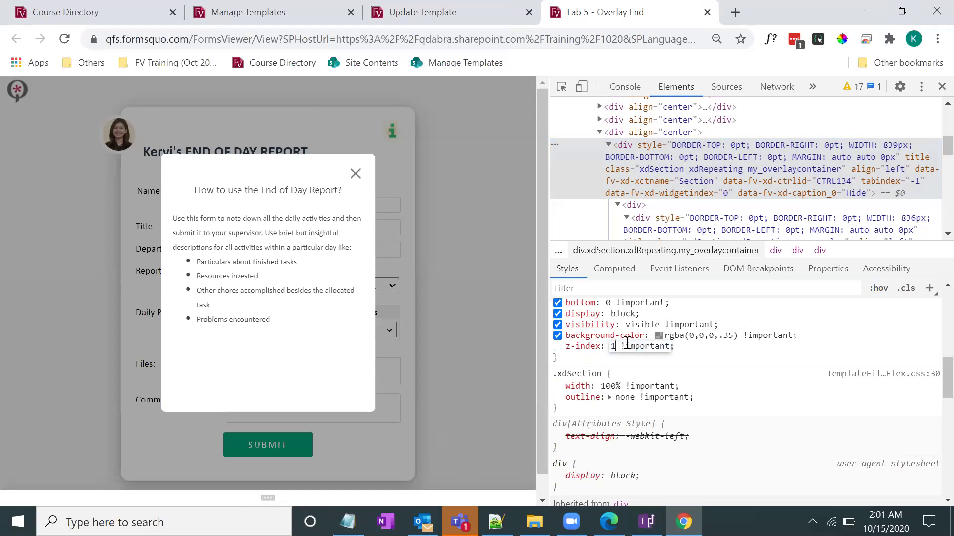
{"action": "key", "text": "BackSpace"}
{"action": "type", "text": "2"}
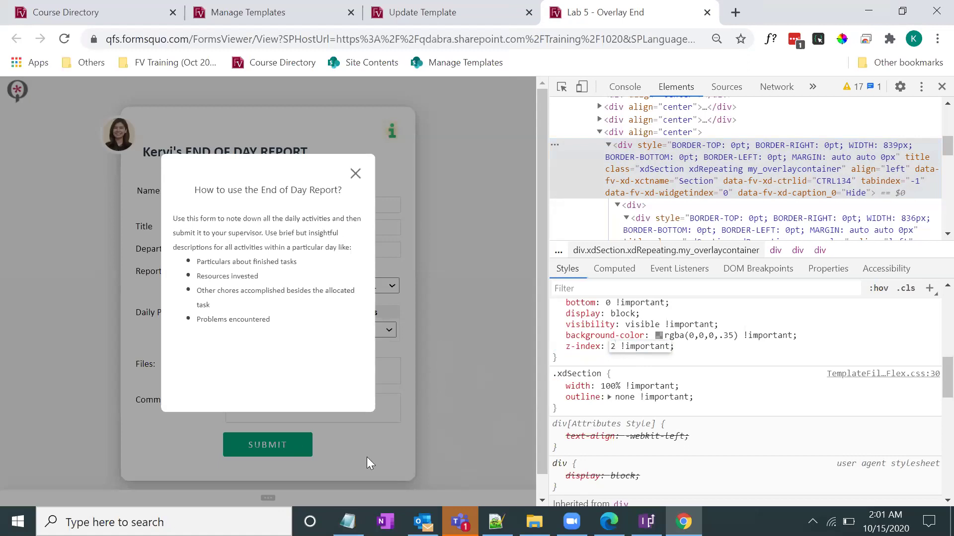
{"action": "left_click", "coordinate": [628, 330]}
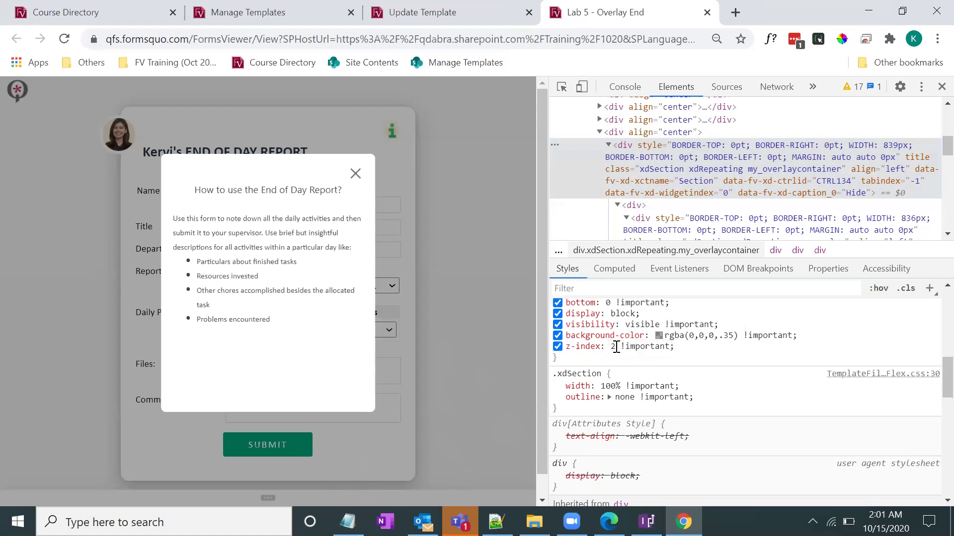
{"action": "left_click", "coordinate": [621, 347]}
{"action": "key", "text": "Down"}
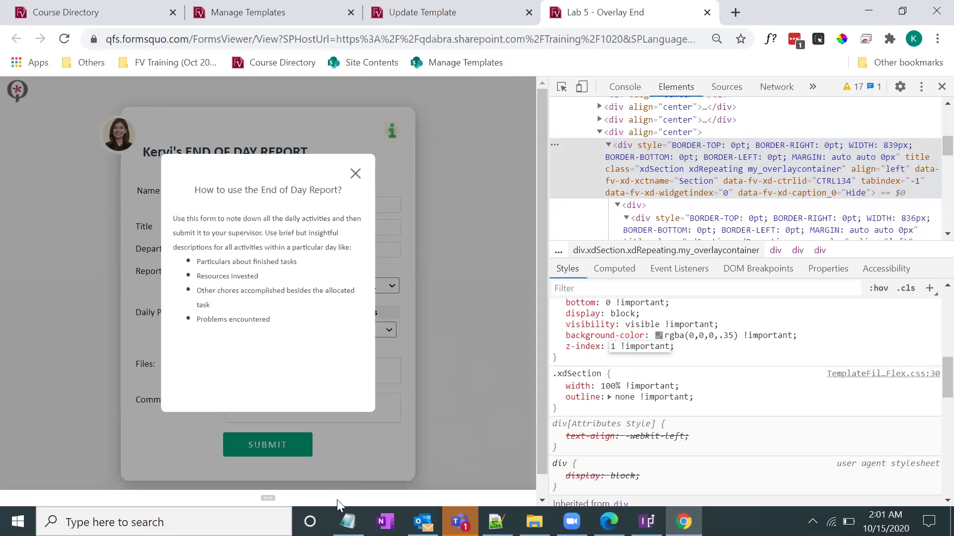
Inspect the form's footer section in the developer tools and examine its my_footer style rules.
{"action": "left_click", "coordinate": [562, 87]}
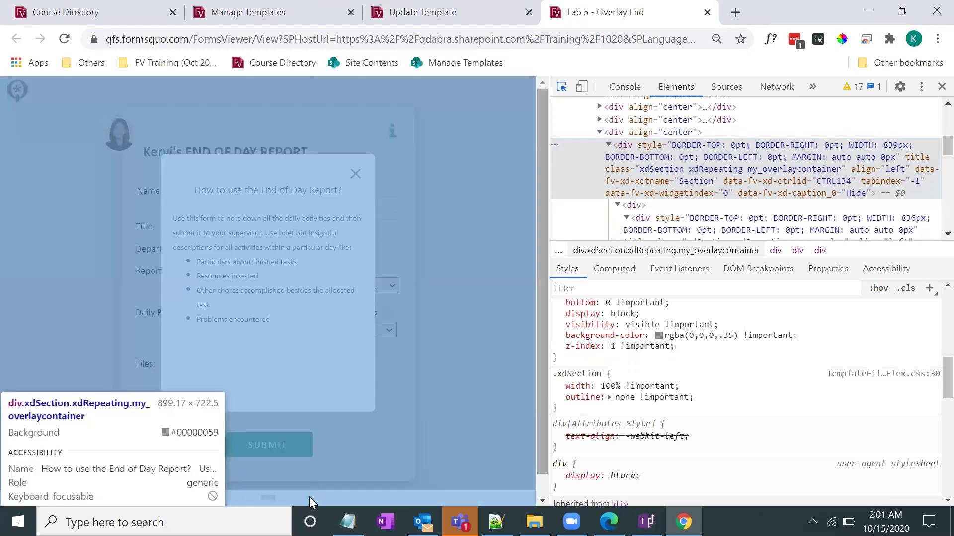
{"action": "left_click", "coordinate": [309, 496]}
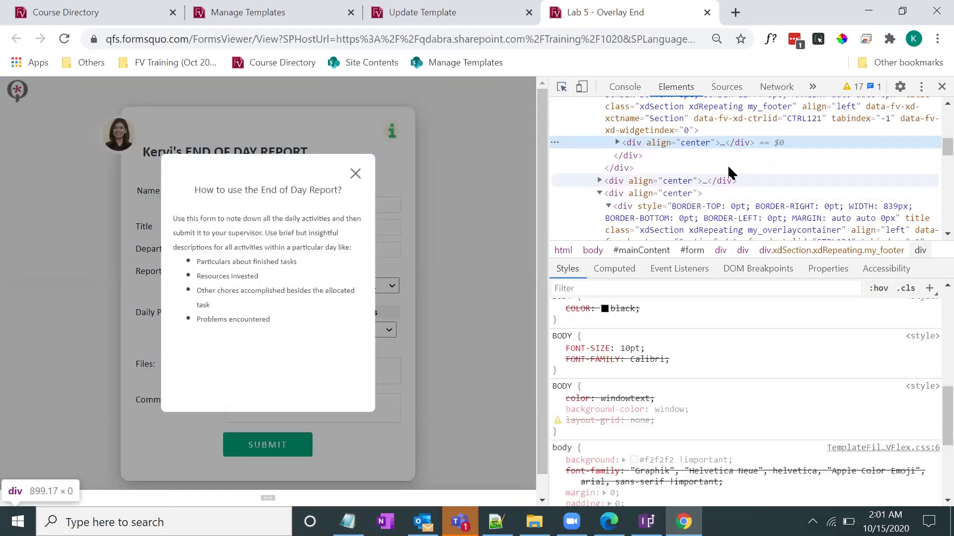
{"action": "left_click", "coordinate": [793, 169]}
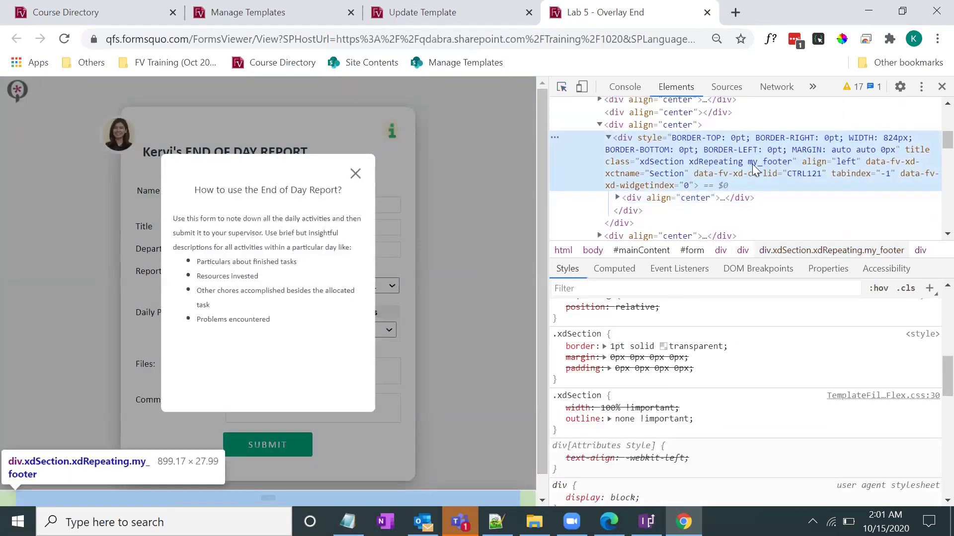
{"action": "scroll", "coordinate": [679, 366], "scroll_direction": "down", "scroll_amount": 3}
{"action": "scroll", "coordinate": [680, 366], "scroll_direction": "up", "scroll_amount": 8}
{"action": "mouse_move", "coordinate": [591, 342]}
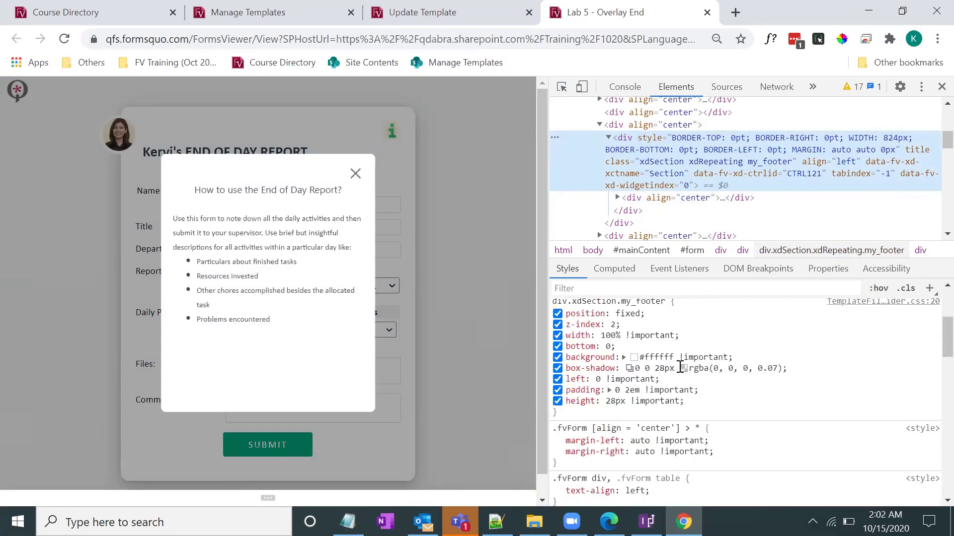
Disable and re-enable the my_footer rule's z-index to compare how the footer layers against the overlay.
{"action": "left_click", "coordinate": [558, 324]}
{"action": "left_click", "coordinate": [557, 325]}
{"action": "left_click", "coordinate": [558, 325]}
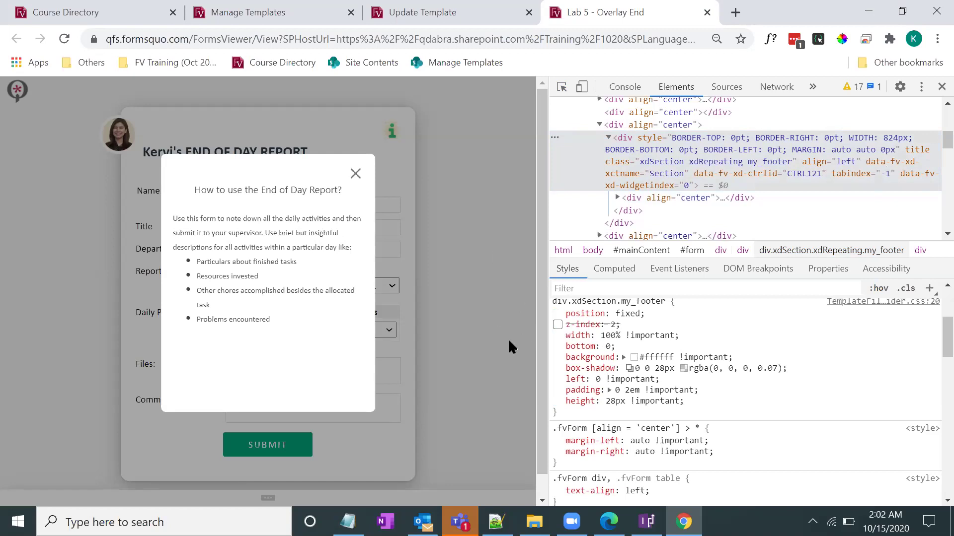
{"action": "left_click", "coordinate": [557, 324]}
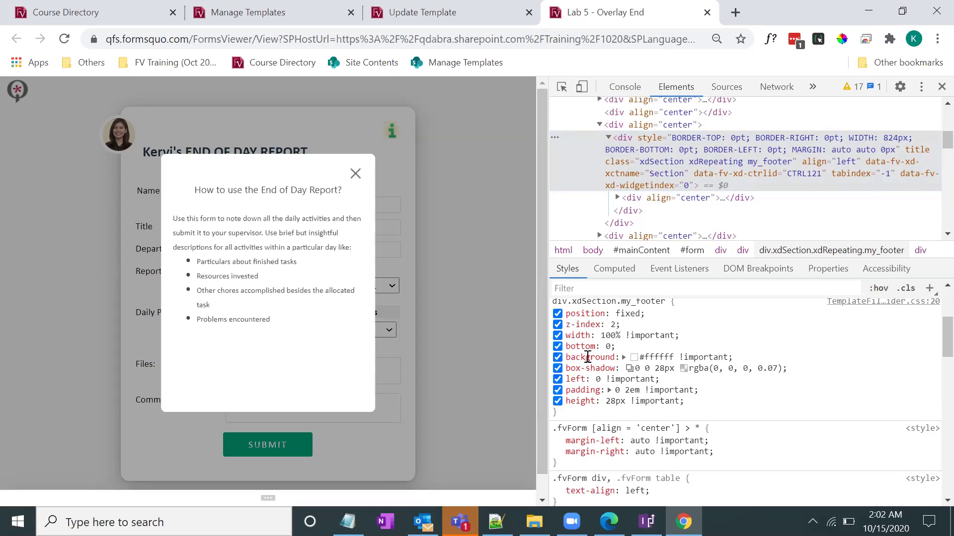
Inspect the popup's inner section and examine its my_overlay style rules.
{"action": "left_click", "coordinate": [561, 87]}
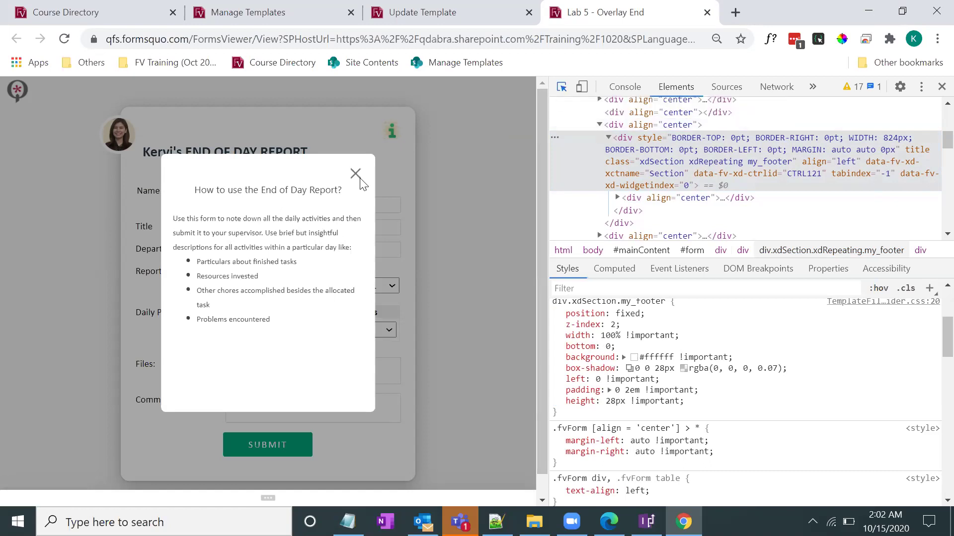
{"action": "left_click", "coordinate": [320, 161]}
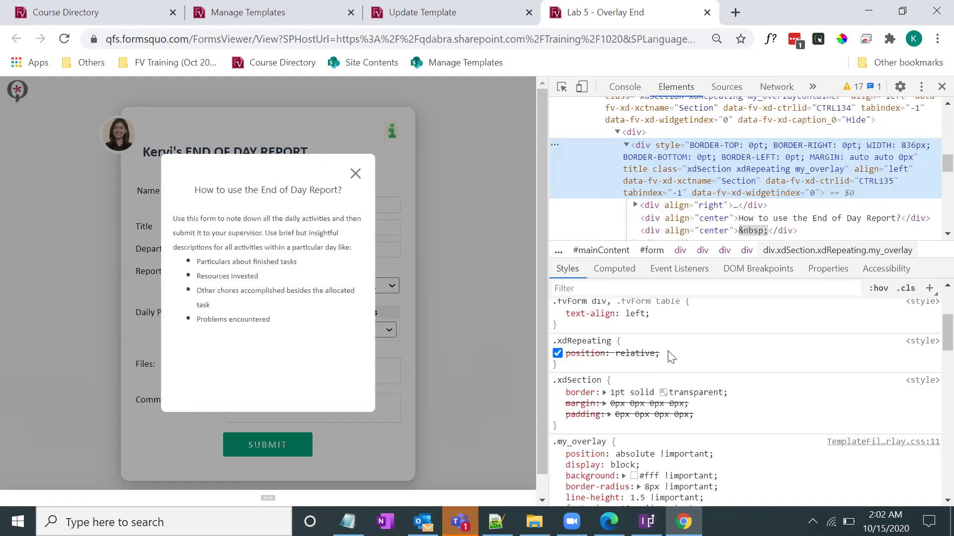
{"action": "scroll", "coordinate": [670, 357], "scroll_direction": "down", "scroll_amount": 3}
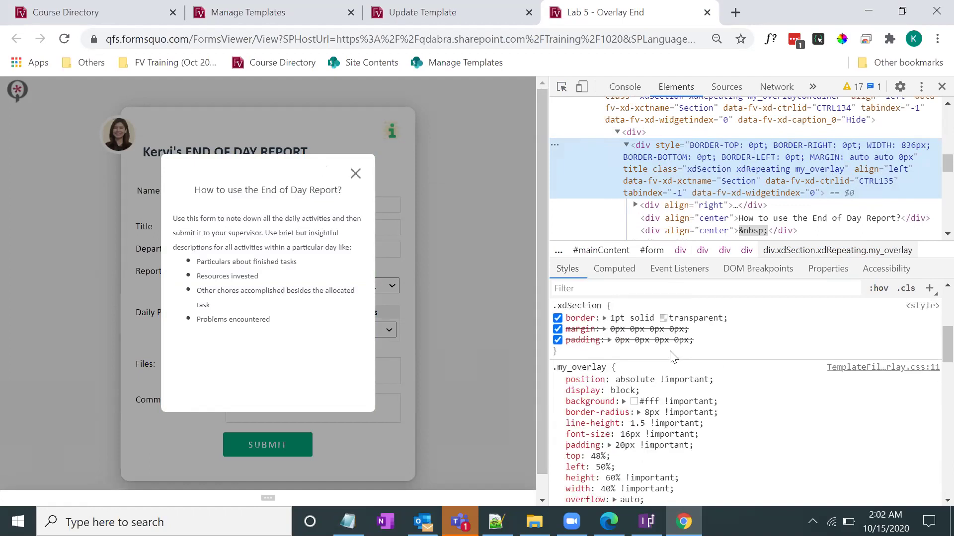
{"action": "scroll", "coordinate": [656, 365], "scroll_direction": "down", "scroll_amount": 3}
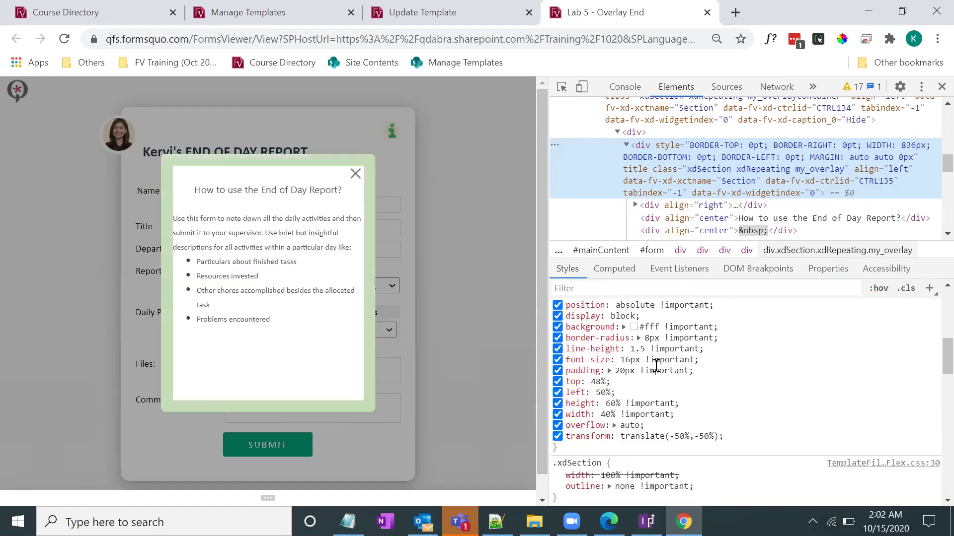
{"action": "scroll", "coordinate": [928, 356], "scroll_direction": "down", "scroll_amount": 1}
{"action": "scroll", "coordinate": [929, 353], "scroll_direction": "up", "scroll_amount": 2}
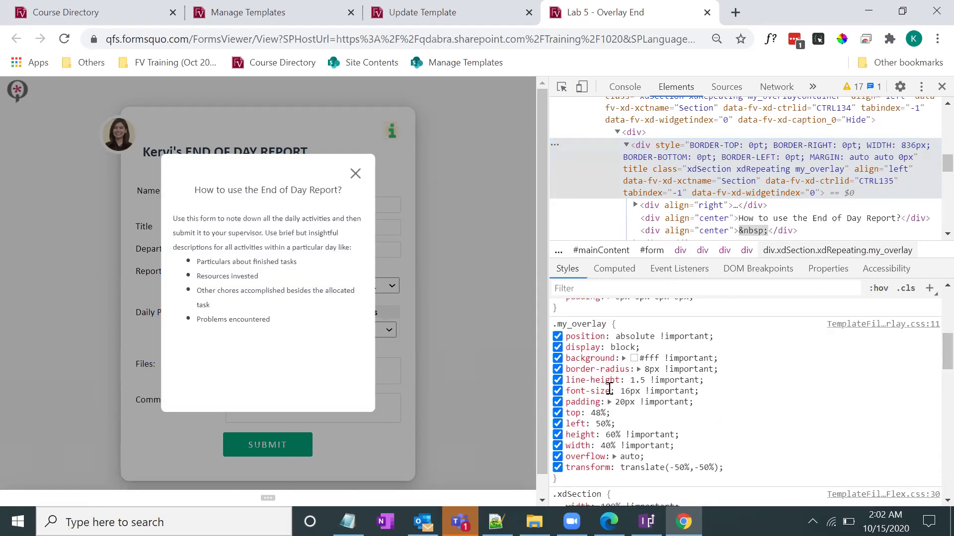
Toggle the my_overlay rule's border-radius off and on to compare the popup's corners.
{"action": "left_click", "coordinate": [558, 369]}
{"action": "left_click", "coordinate": [558, 370]}
{"action": "left_click", "coordinate": [557, 370]}
{"action": "left_click", "coordinate": [557, 370]}
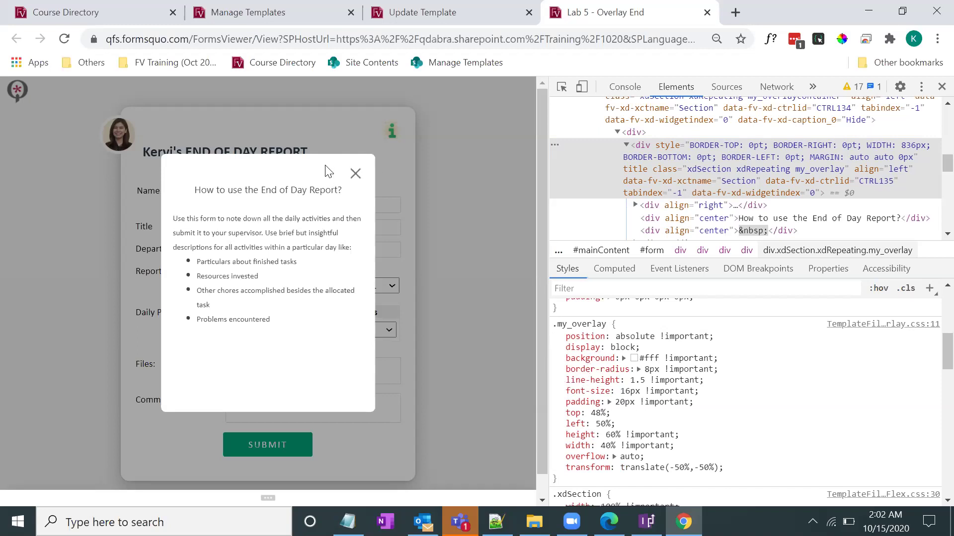
{"action": "left_click", "coordinate": [557, 369]}
{"action": "left_click", "coordinate": [557, 369]}
Set the my_overlay rule's border-radius to 40px.
{"action": "left_click", "coordinate": [647, 370]}
{"action": "key", "text": "BackSpace"}
{"action": "type", "text": "40"}
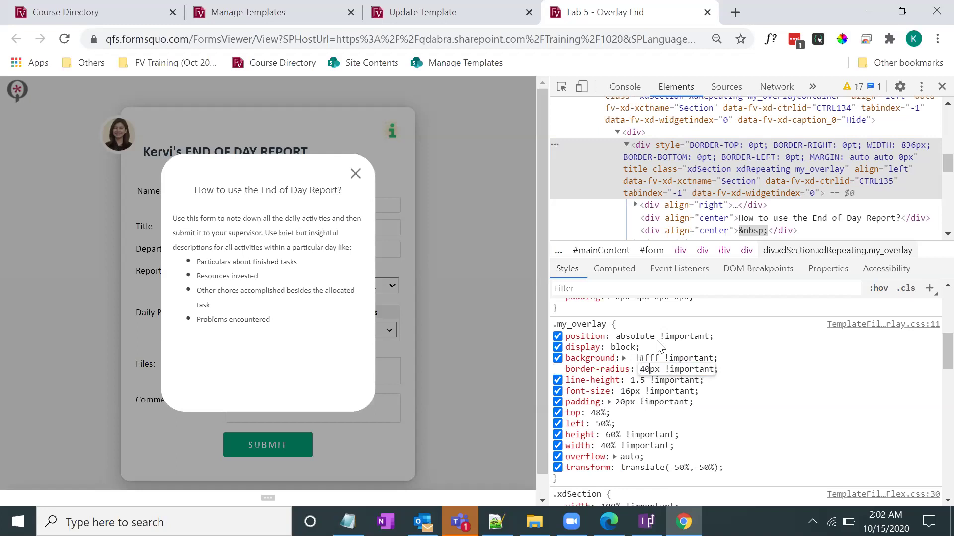
{"action": "key", "text": "Return"}
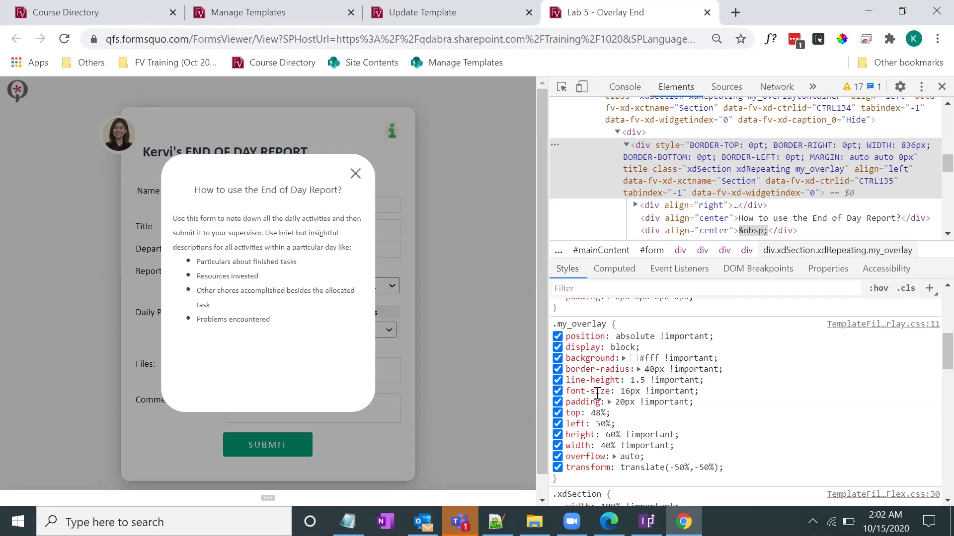
Toggle the my_overlay rule's line-height off and on to compare the popup's text spacing.
{"action": "left_click", "coordinate": [557, 380]}
{"action": "left_click", "coordinate": [557, 380]}
{"action": "left_click", "coordinate": [558, 381]}
{"action": "left_click", "coordinate": [558, 380]}
{"action": "left_click", "coordinate": [557, 381]}
{"action": "left_click", "coordinate": [557, 380]}
Toggle the my_overlay rule's font-size off and on to compare the popup's text size.
{"action": "double_click", "coordinate": [558, 392]}
{"action": "left_click", "coordinate": [557, 392]}
{"action": "left_click", "coordinate": [558, 392]}
{"action": "left_click", "coordinate": [558, 393]}
{"action": "left_click", "coordinate": [558, 392]}
Toggle the my_overlay rule's padding and overflow properties off and on, leaving both enabled.
{"action": "left_click", "coordinate": [558, 402]}
{"action": "left_click", "coordinate": [558, 402]}
{"action": "left_click", "coordinate": [557, 402]}
{"action": "left_click", "coordinate": [557, 403]}
{"action": "left_click", "coordinate": [558, 456]}
{"action": "left_click", "coordinate": [558, 457]}
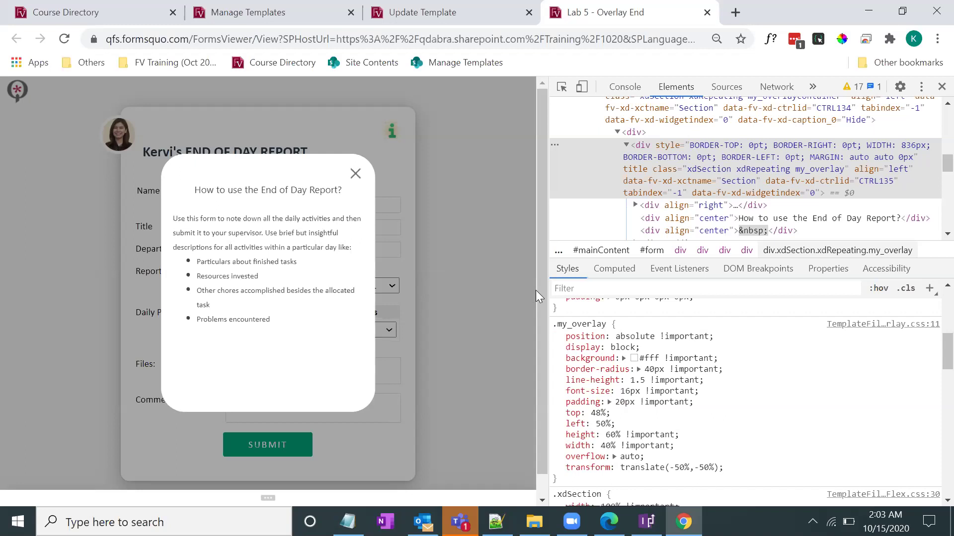
Scroll through the overlay popup's text at 100% page zoom and return to the previous zoom level.
{"action": "key", "text": "ctrl+plus"}
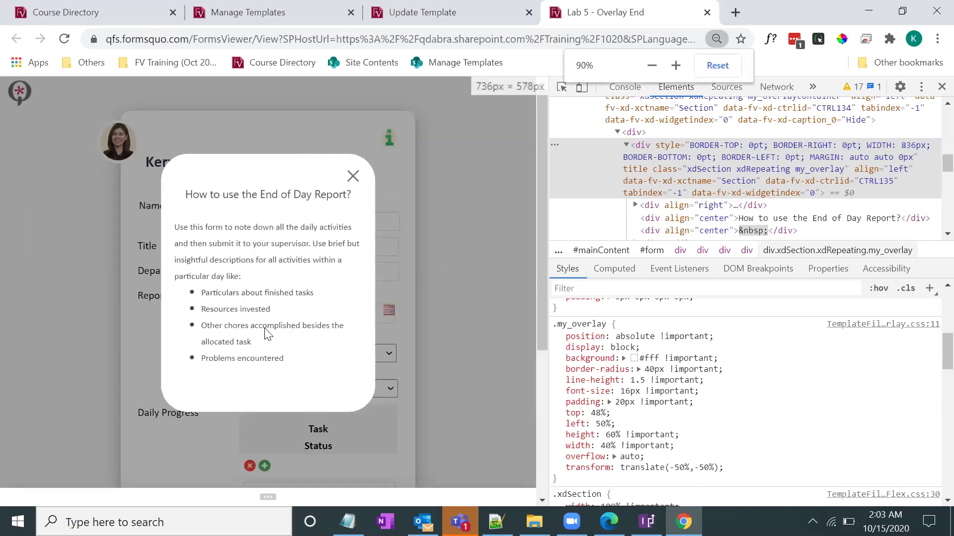
{"action": "key", "text": "ctrl+plus"}
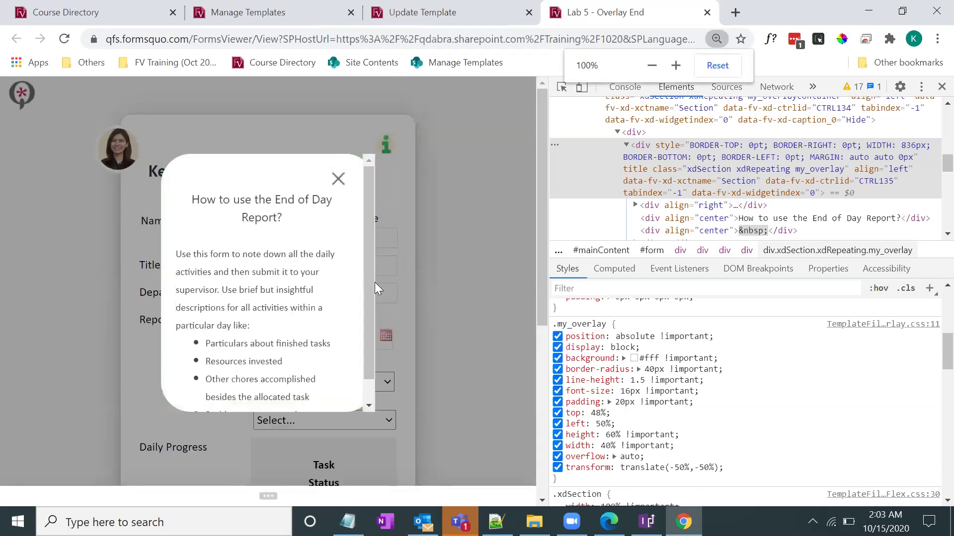
{"action": "mouse_move", "coordinate": [369, 297]}
{"action": "left_mouse_down"}
{"action": "mouse_move", "coordinate": [368, 308]}
{"action": "mouse_move", "coordinate": [365, 277]}
{"action": "mouse_move", "coordinate": [364, 298]}
{"action": "left_mouse_up"}
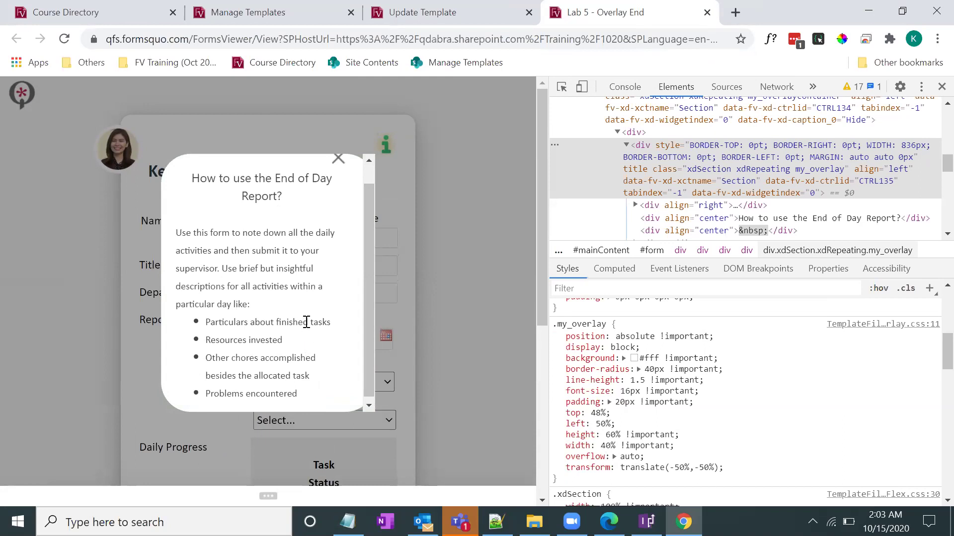
{"action": "scroll", "coordinate": [372, 299], "scroll_direction": "up", "scroll_amount": 1}
{"action": "scroll", "coordinate": [367, 293], "scroll_direction": "down", "scroll_amount": 1}
{"action": "scroll", "coordinate": [364, 283], "scroll_direction": "up", "scroll_amount": 1}
{"action": "scroll", "coordinate": [363, 303], "scroll_direction": "down", "scroll_amount": 1}
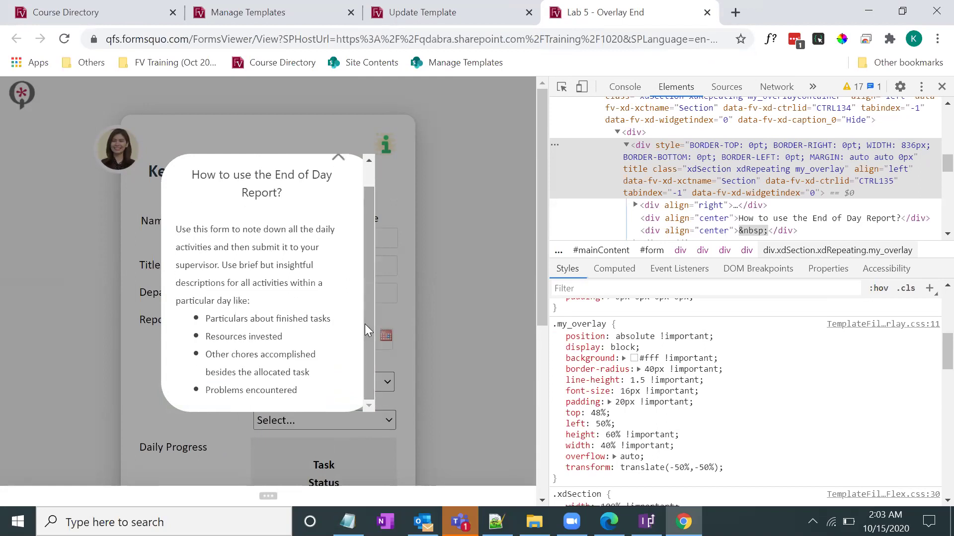
{"action": "key", "text": "ctrl+minus"}
{"action": "key", "text": "ctrl+minus"}
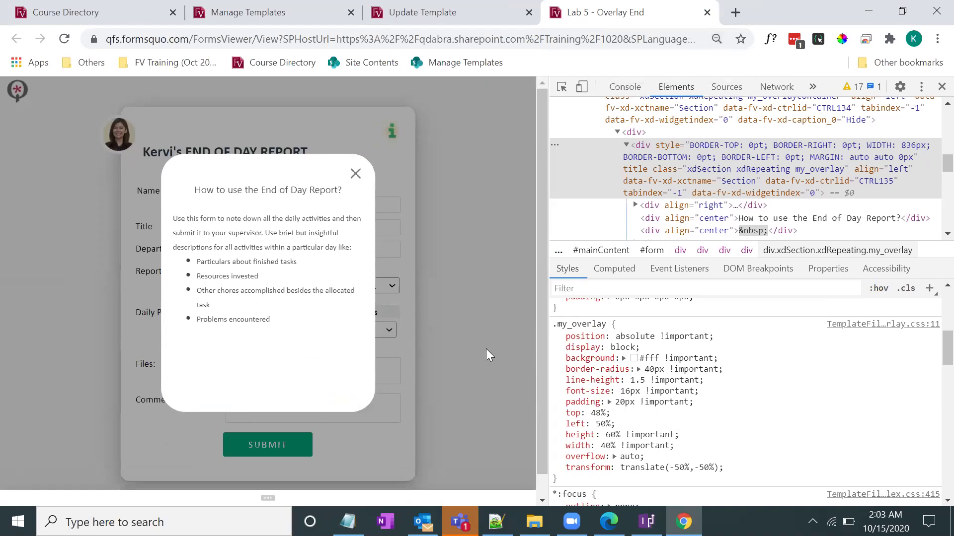
Toggle the my_overlay rule's transform off and on to compare the popup's position, leaving it enabled.
{"action": "scroll", "coordinate": [559, 397], "scroll_direction": "down", "scroll_amount": 1}
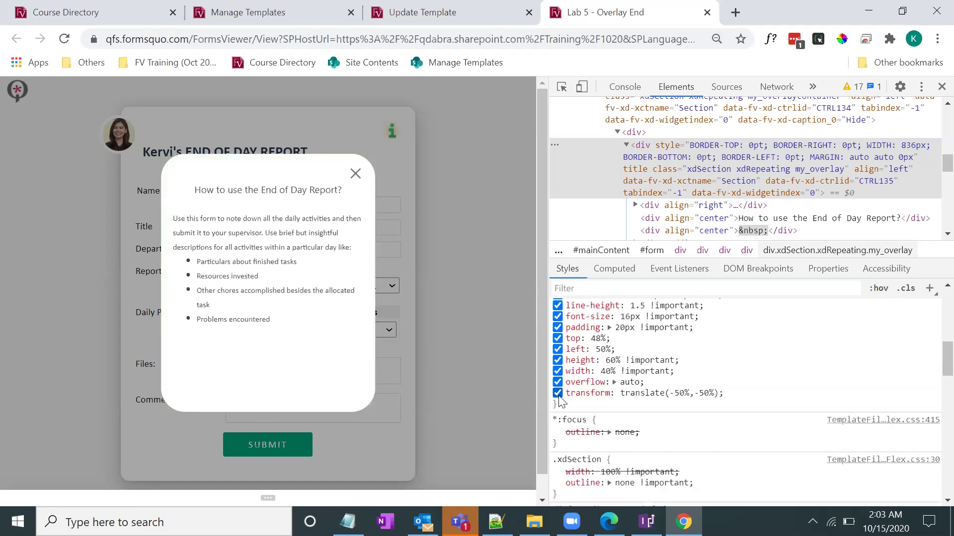
{"action": "left_click", "coordinate": [558, 393]}
{"action": "left_click", "coordinate": [558, 392]}
{"action": "left_click", "coordinate": [558, 393]}
{"action": "left_click", "coordinate": [558, 393]}
{"action": "left_click", "coordinate": [557, 393]}
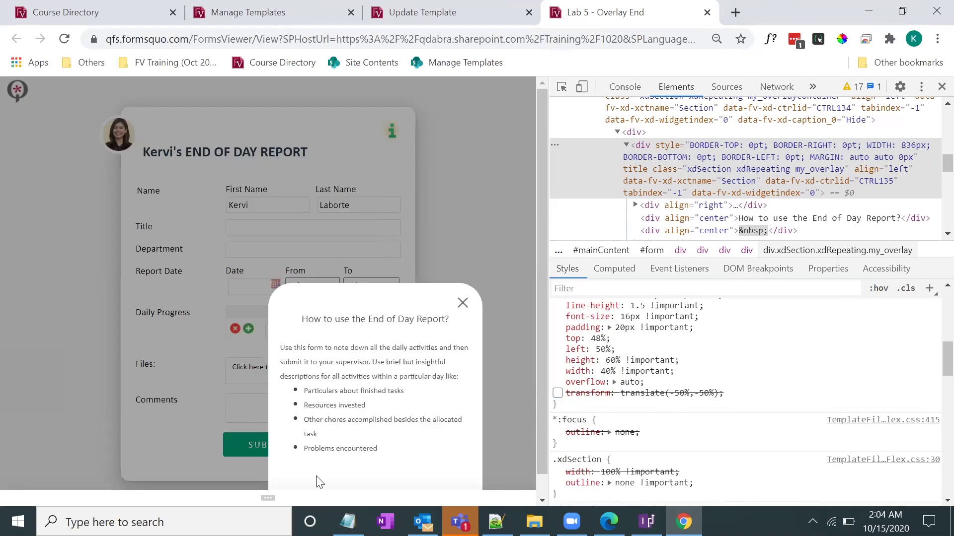
{"action": "left_click", "coordinate": [557, 394]}
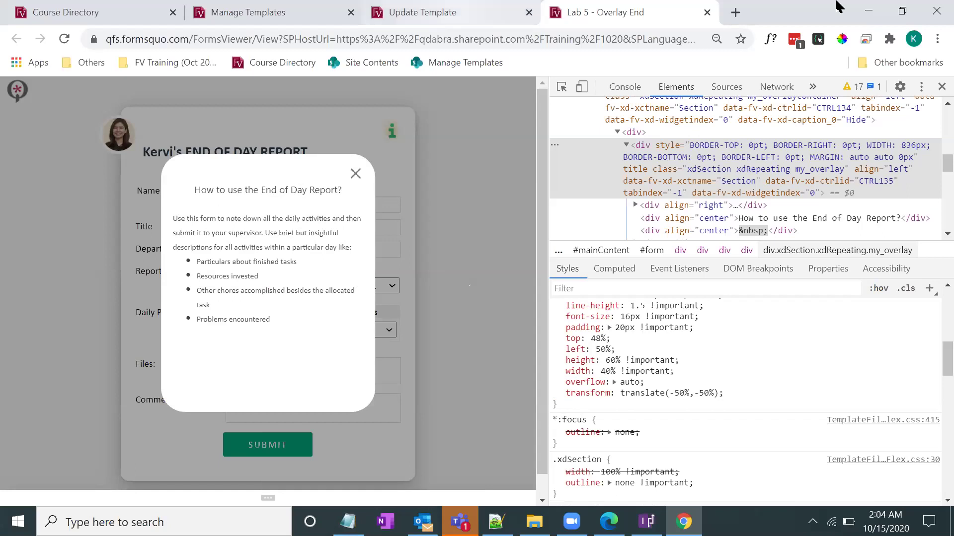
Close the developer tools and dismiss the information overlay on the form.
{"action": "left_click", "coordinate": [942, 86]}
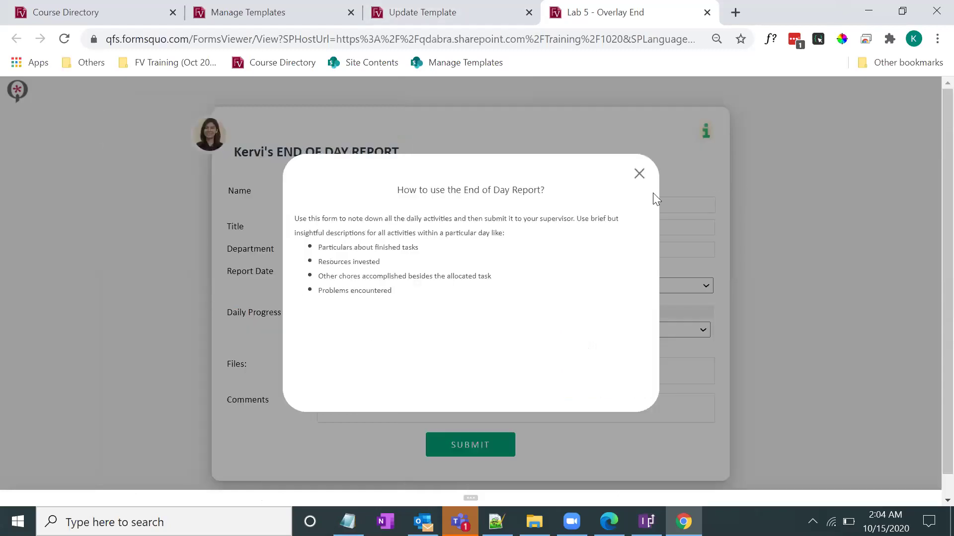
{"action": "left_click", "coordinate": [640, 175]}
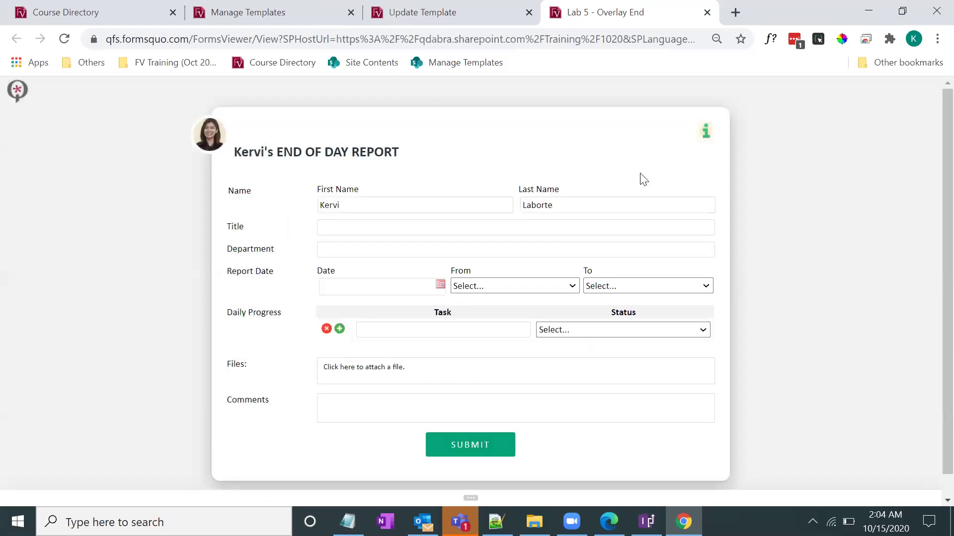
{"action": "scroll", "coordinate": [671, 164], "scroll_direction": "down", "scroll_amount": 1}
{"action": "scroll", "coordinate": [700, 149], "scroll_direction": "up", "scroll_amount": 1}
Test the form's information overlay by opening and closing it three times.
{"action": "left_click", "coordinate": [706, 133]}
{"action": "left_click", "coordinate": [637, 175]}
{"action": "left_click", "coordinate": [709, 131]}
{"action": "left_click", "coordinate": [639, 174]}
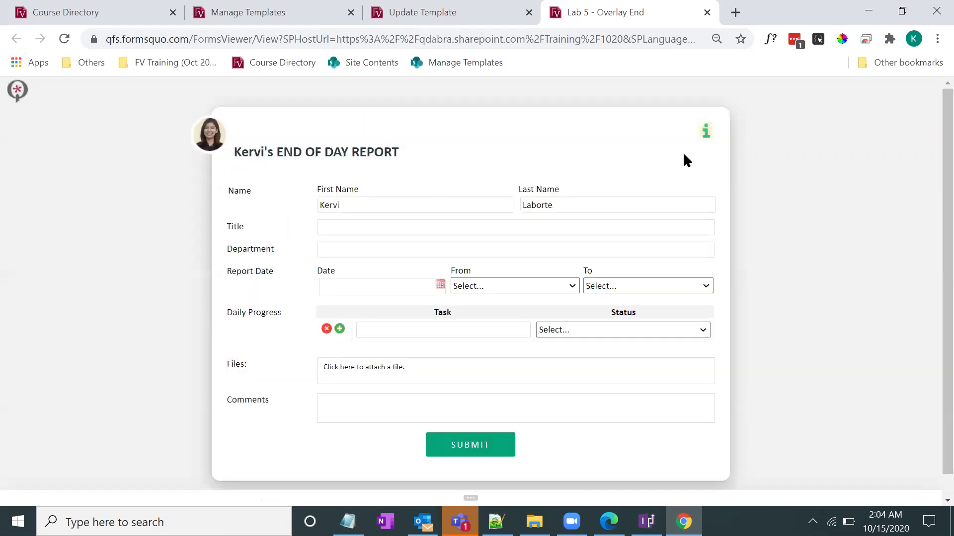
{"action": "left_click", "coordinate": [706, 132]}
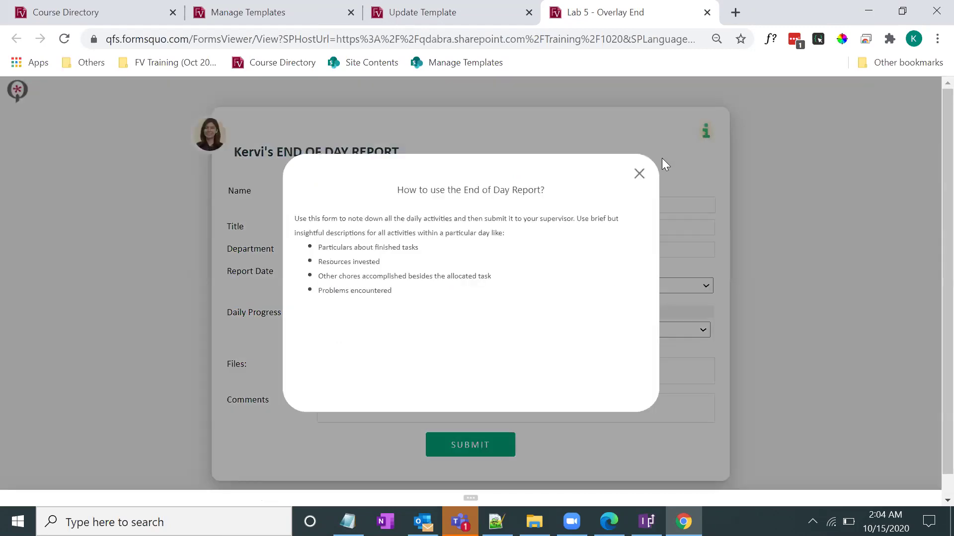
{"action": "left_click", "coordinate": [640, 174]}
{"action": "scroll", "coordinate": [695, 148], "scroll_direction": "down", "scroll_amount": 1}
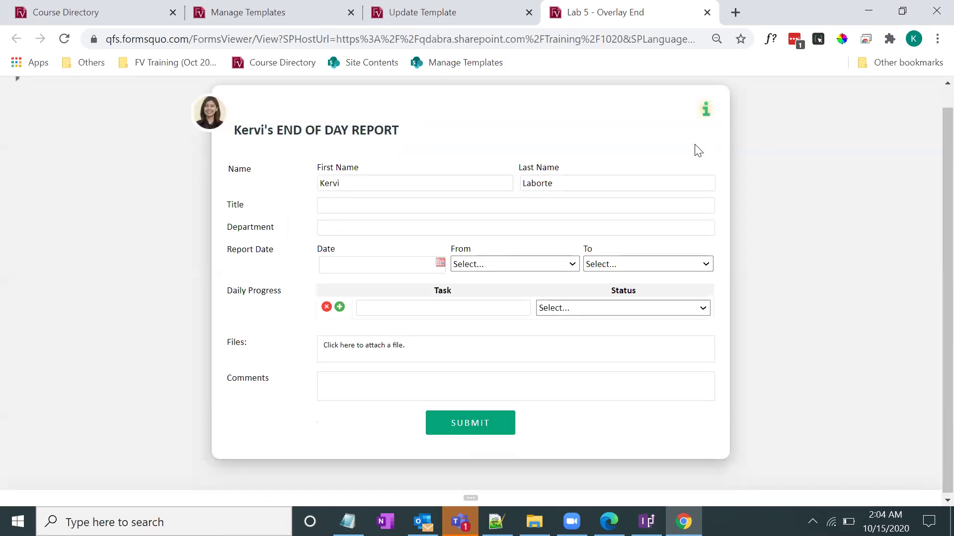
{"action": "scroll", "coordinate": [697, 150], "scroll_direction": "up", "scroll_amount": 1}
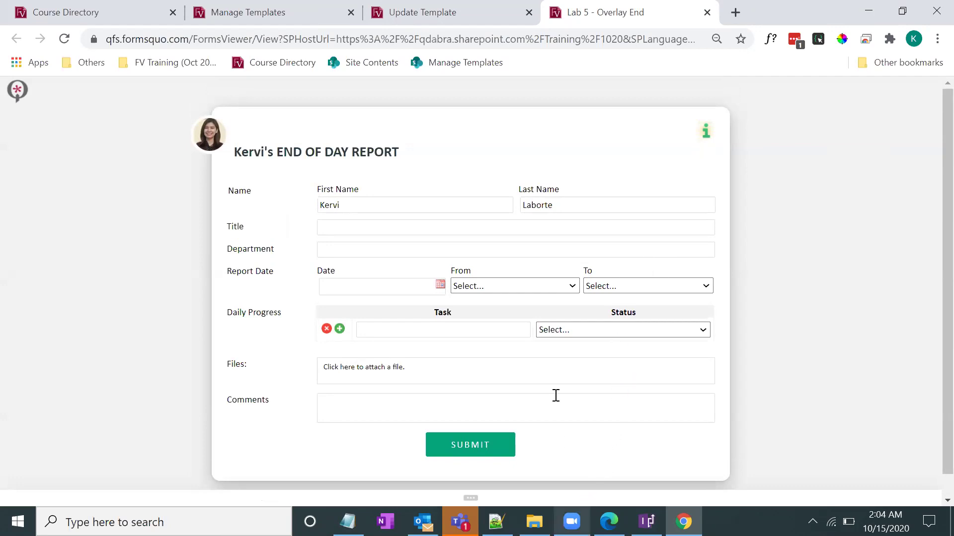
Open the file attachment dialog from the form's Files field.
{"action": "left_click", "coordinate": [538, 370]}
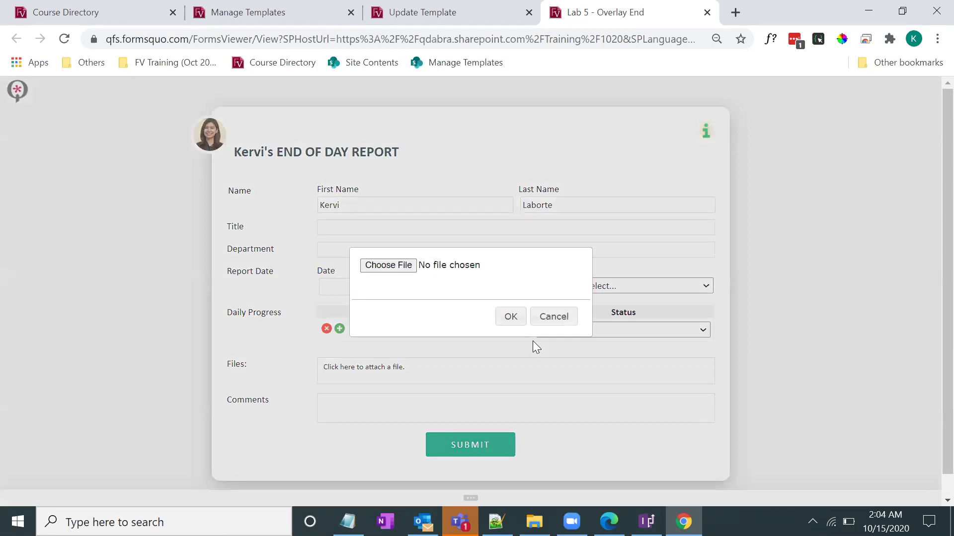